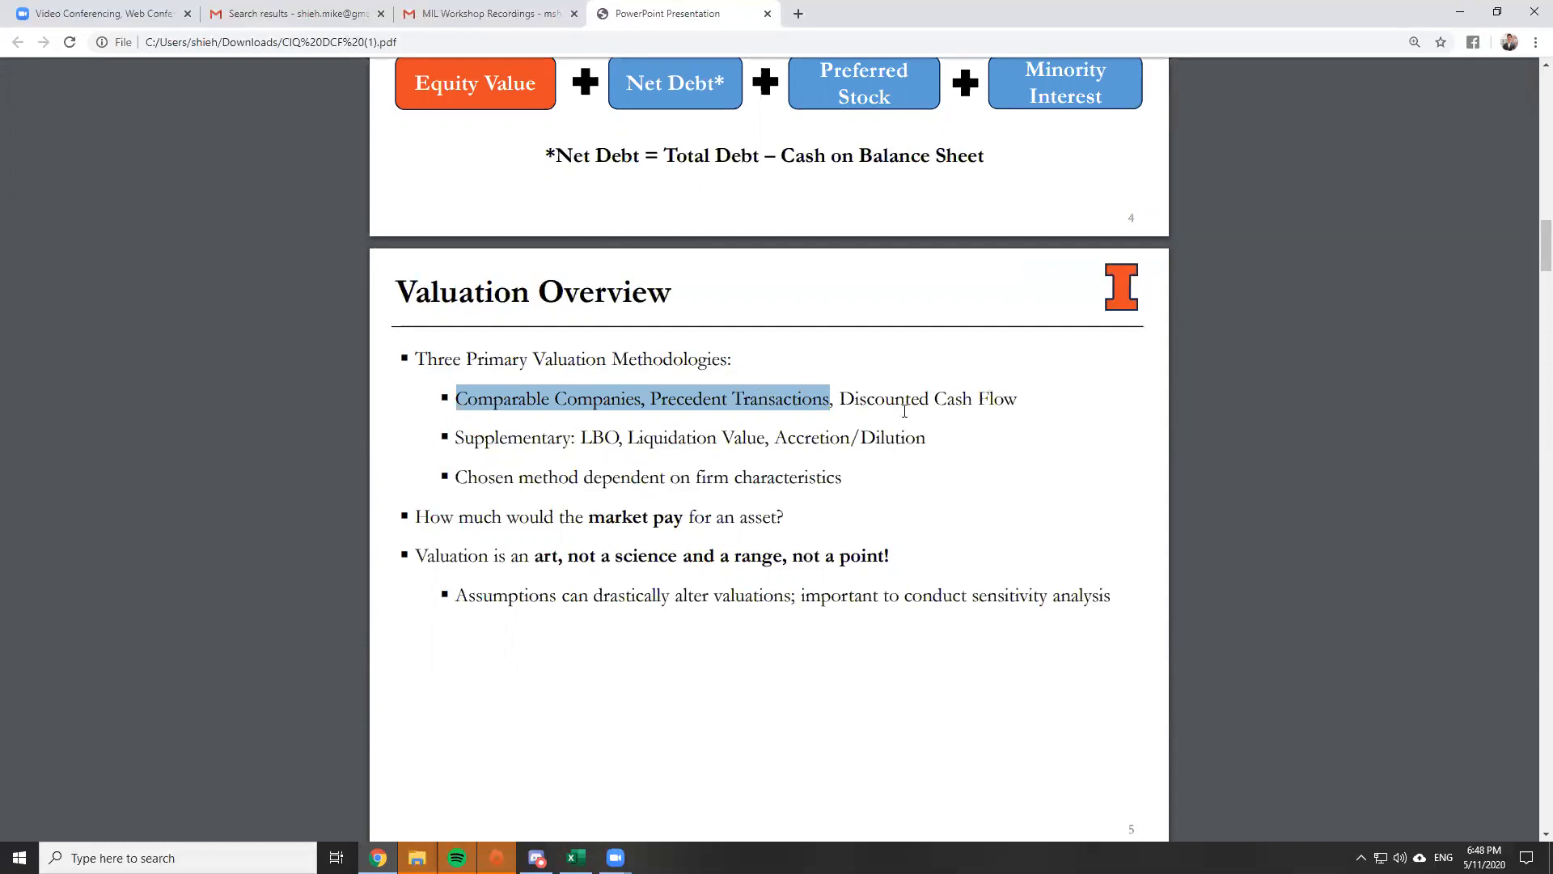
Examine the Discounted Cash Flow and LBO entries among the methodologies on the Valuation Overview slide
left_click_drag(839, 399, 1029, 402)
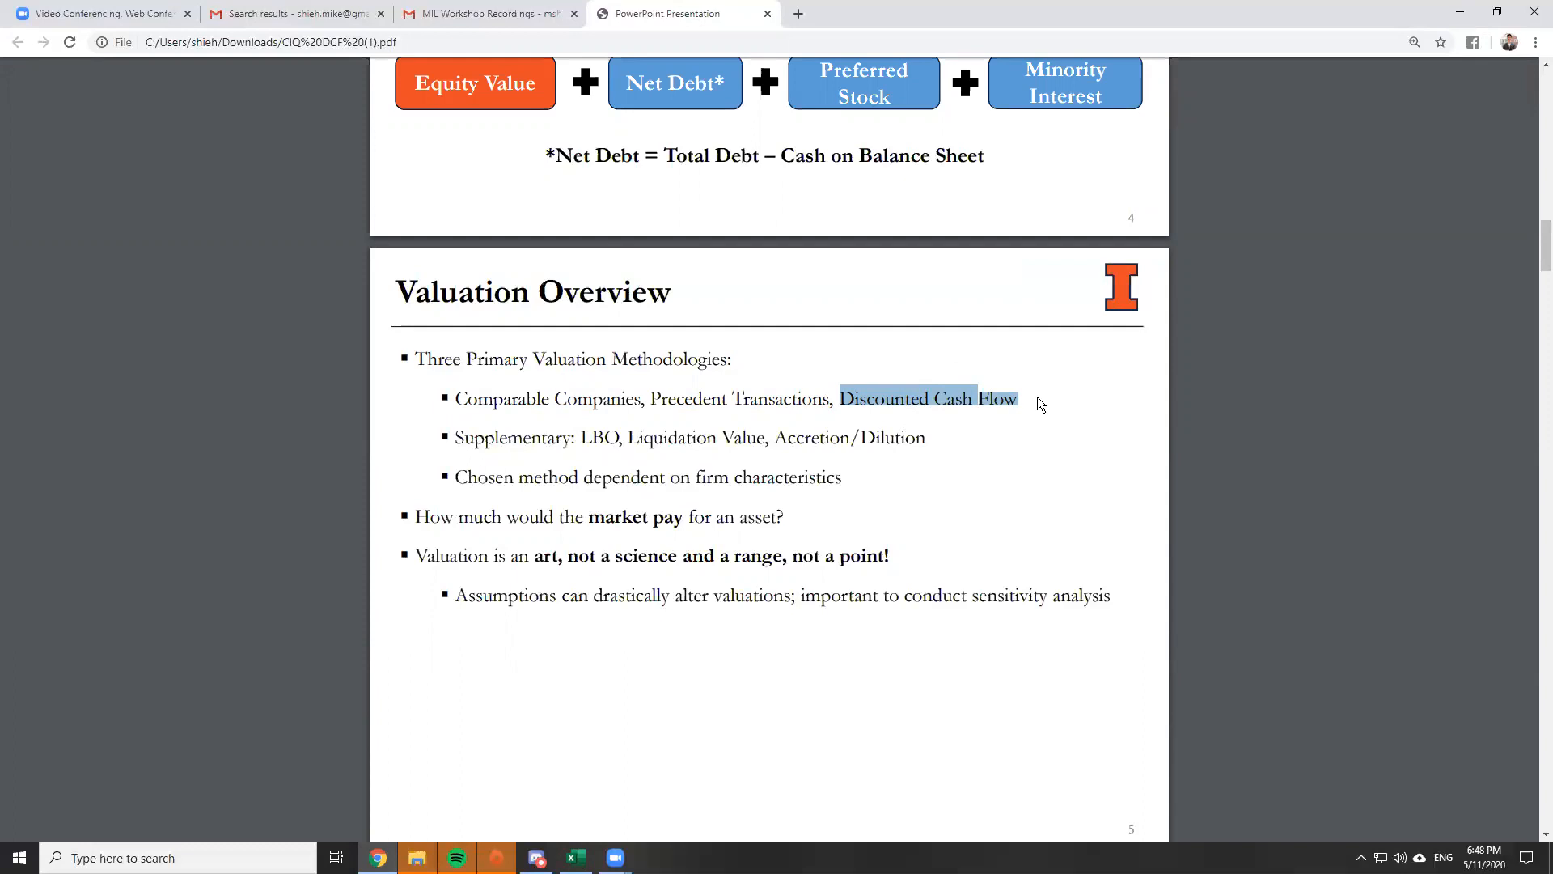
left_click(898, 416)
left_click_drag(845, 404, 1035, 407)
left_click(1035, 407)
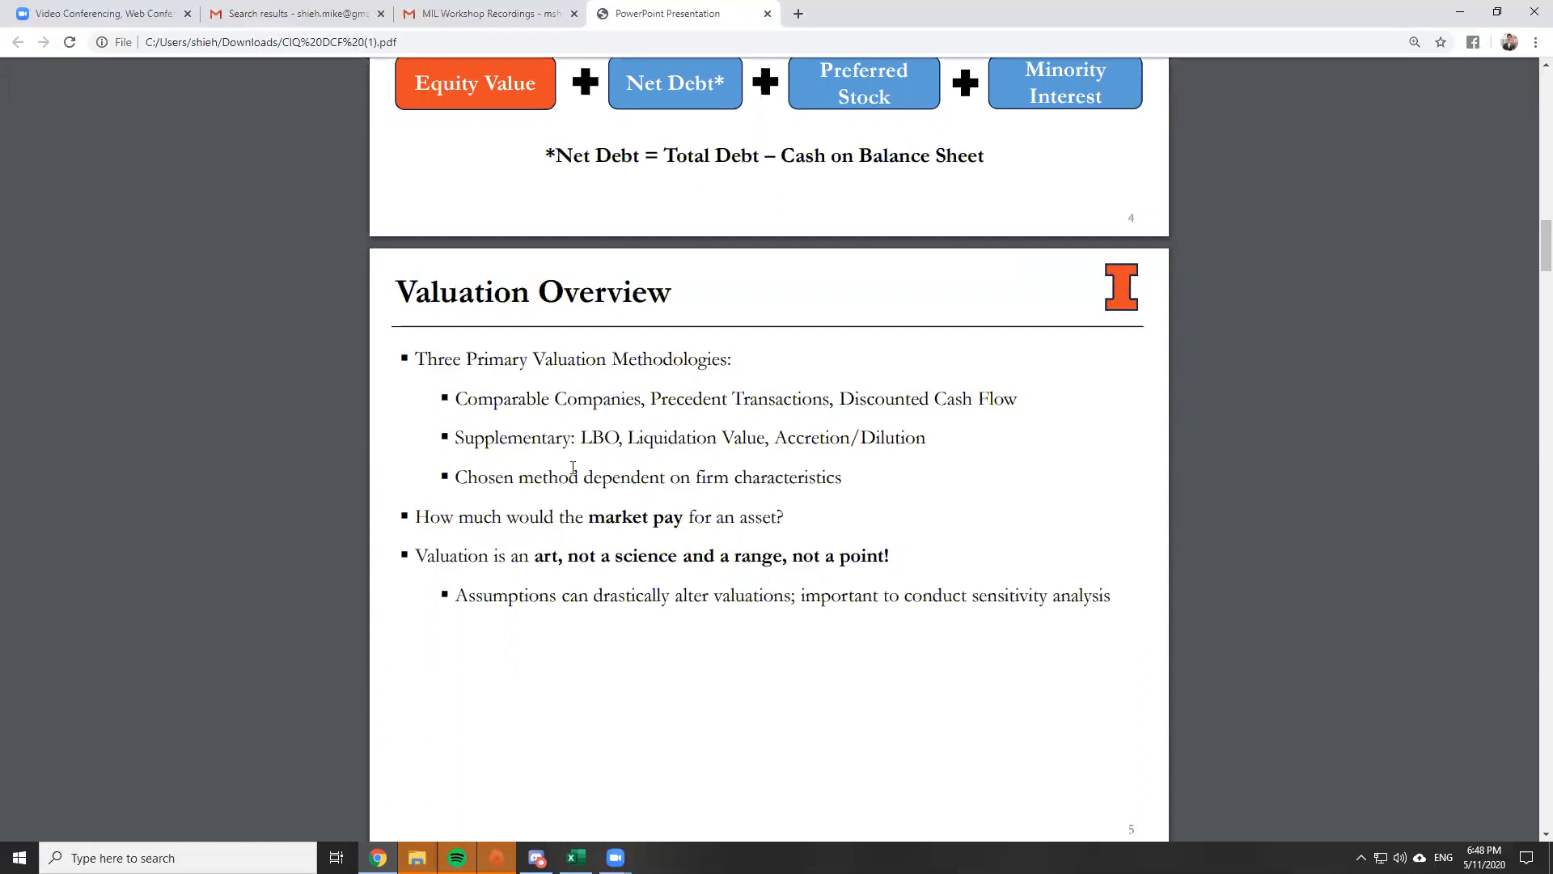
left_click_drag(455, 438, 618, 442)
left_click(581, 440)
scroll(584, 359, "down", 1)
left_click_drag(583, 358, 617, 356)
scroll(943, 480, "up", 1)
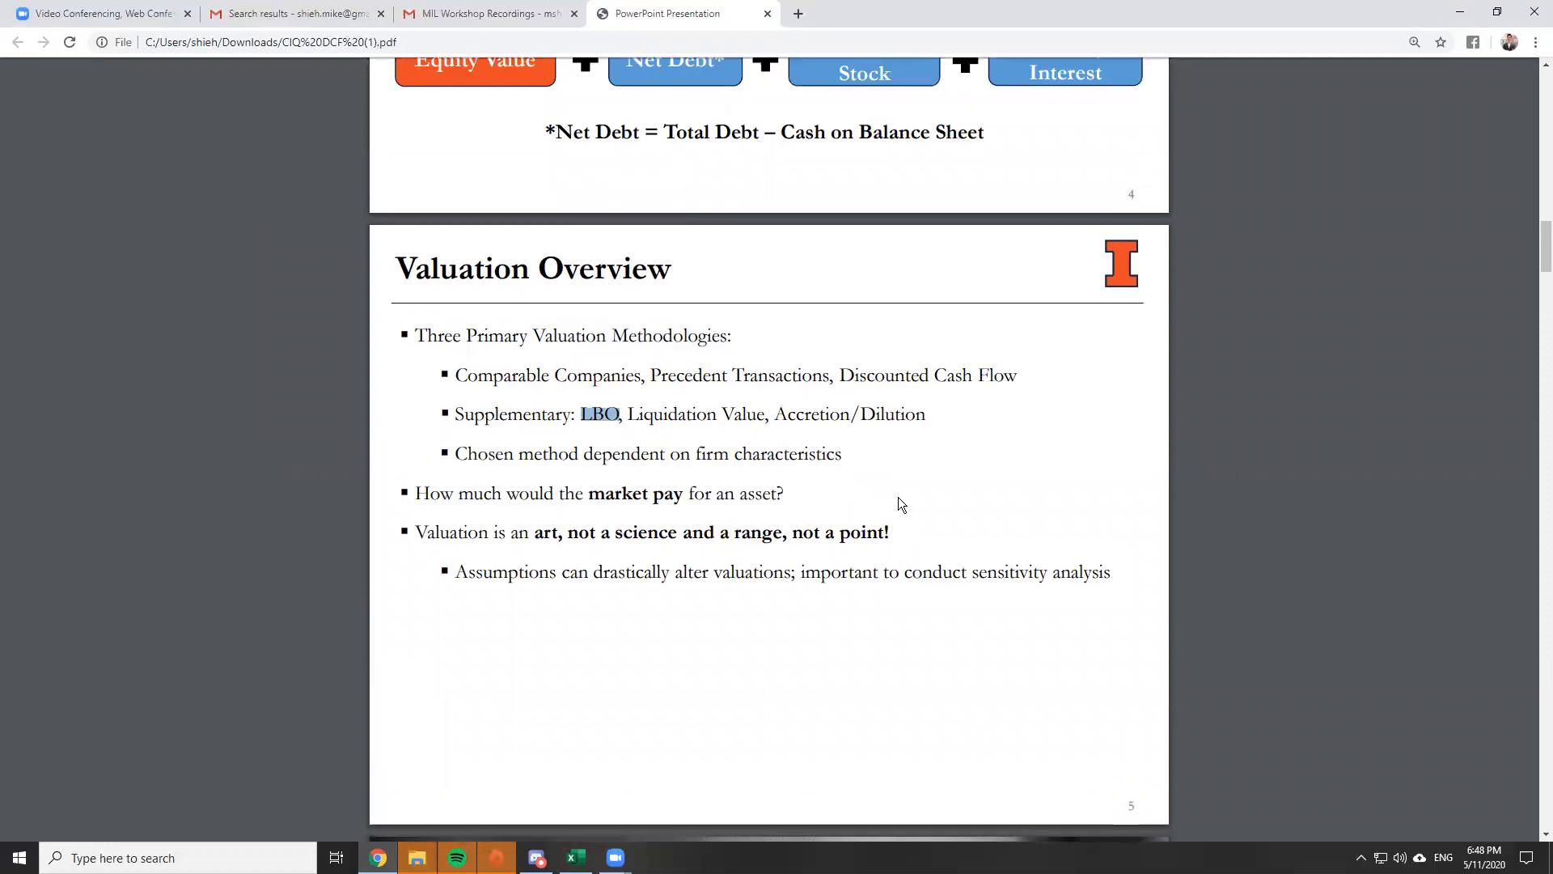
left_click(584, 438)
left_click_drag(584, 438, 624, 435)
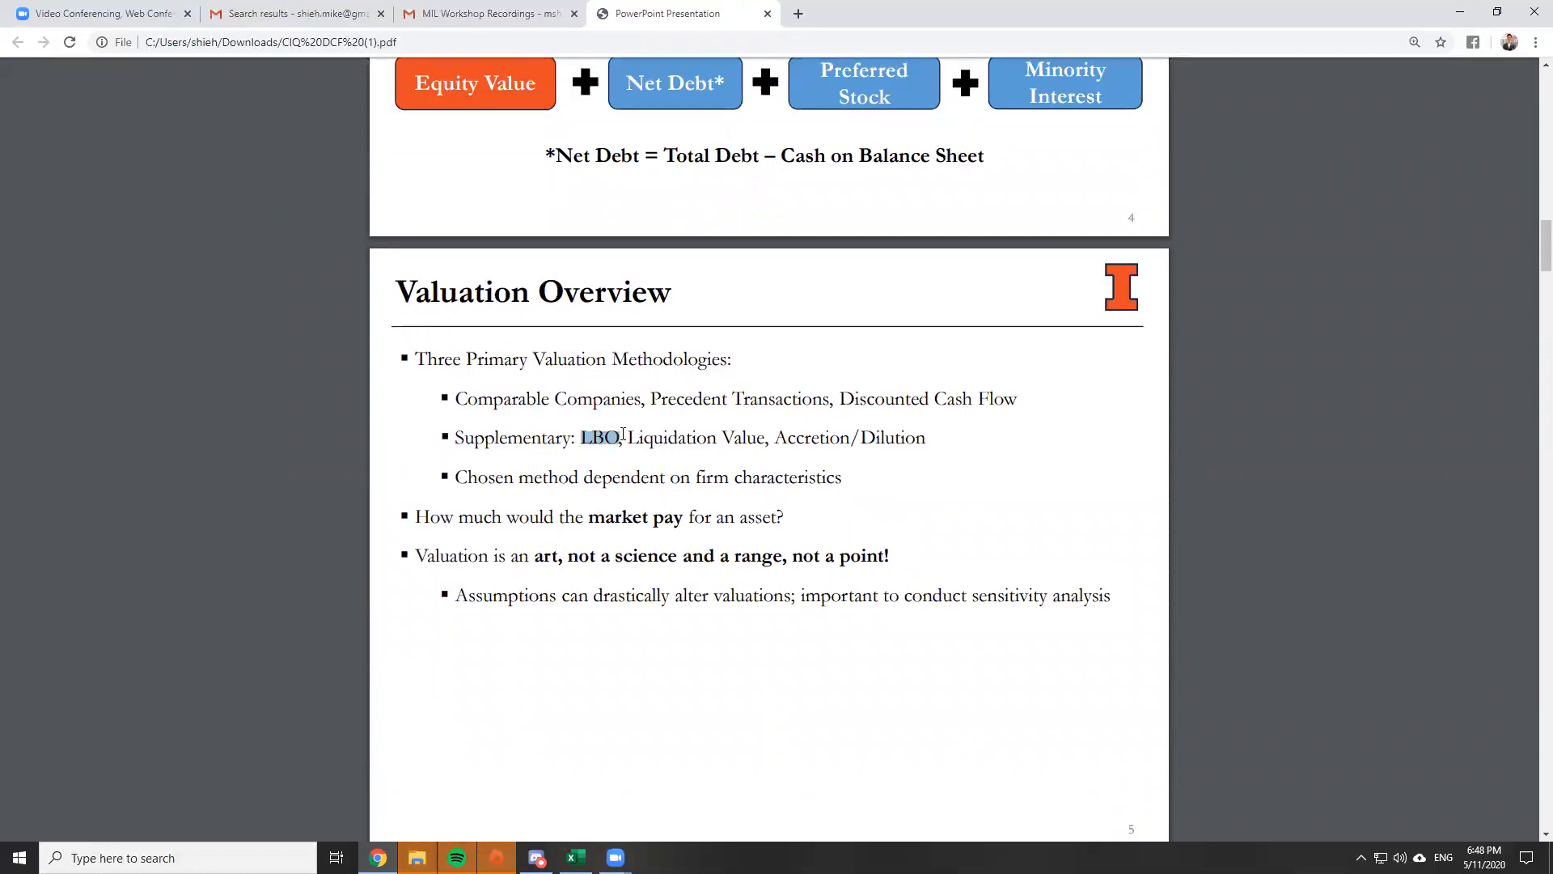
left_click(622, 433)
Examine the Precedent Transactions, Comparable Companies, Accretion/Dilution and "art, not a science" points on the Valuation Overview slide
left_click_drag(653, 398, 981, 391)
left_click(980, 393)
left_click_drag(642, 409, 455, 404)
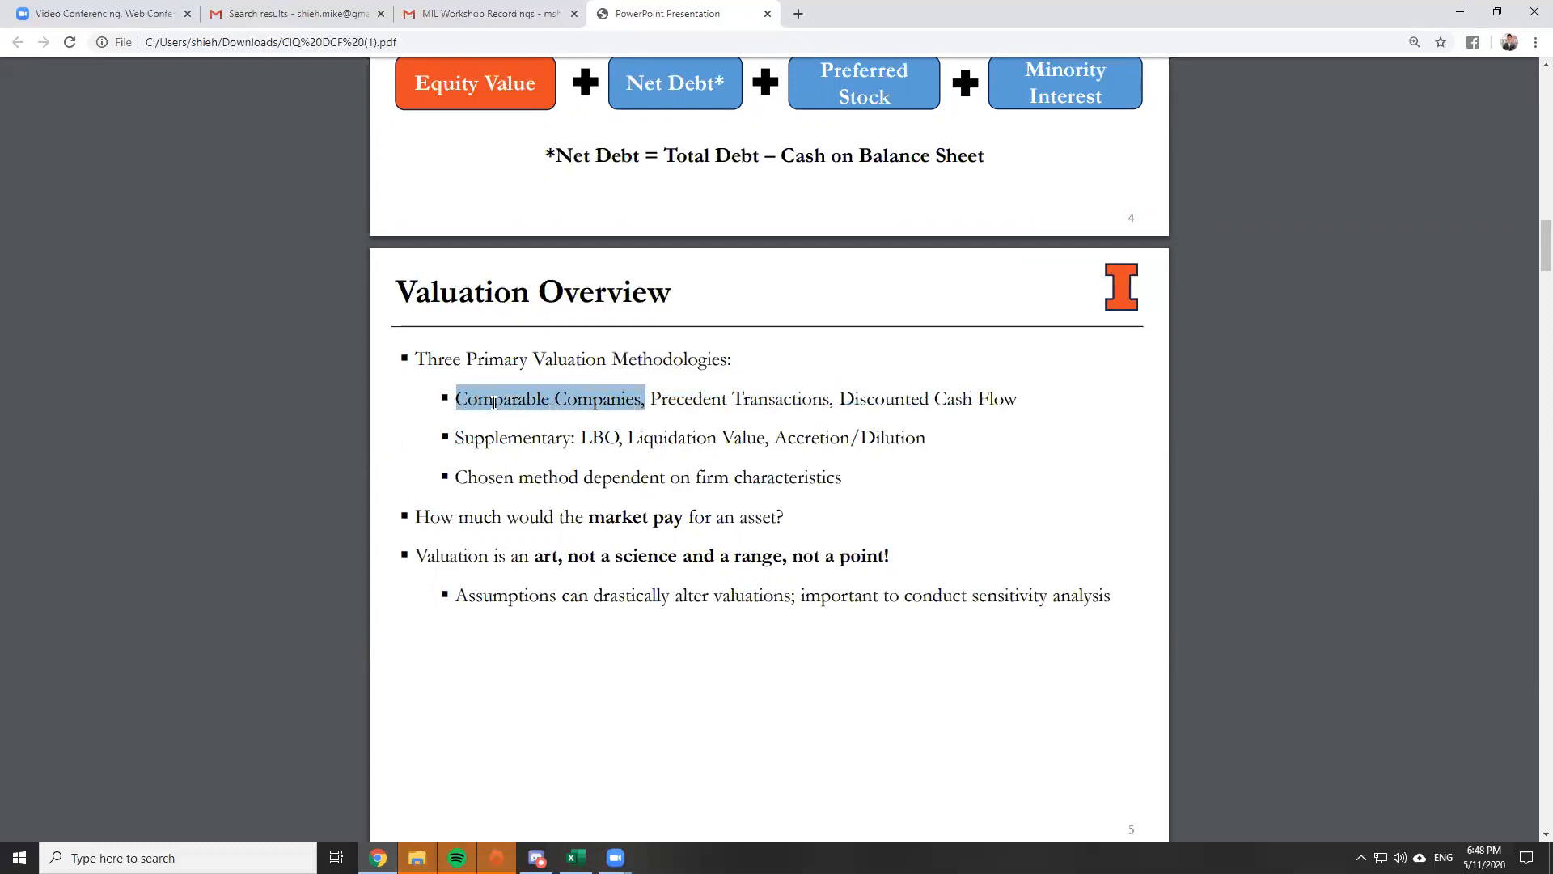
left_click(503, 423)
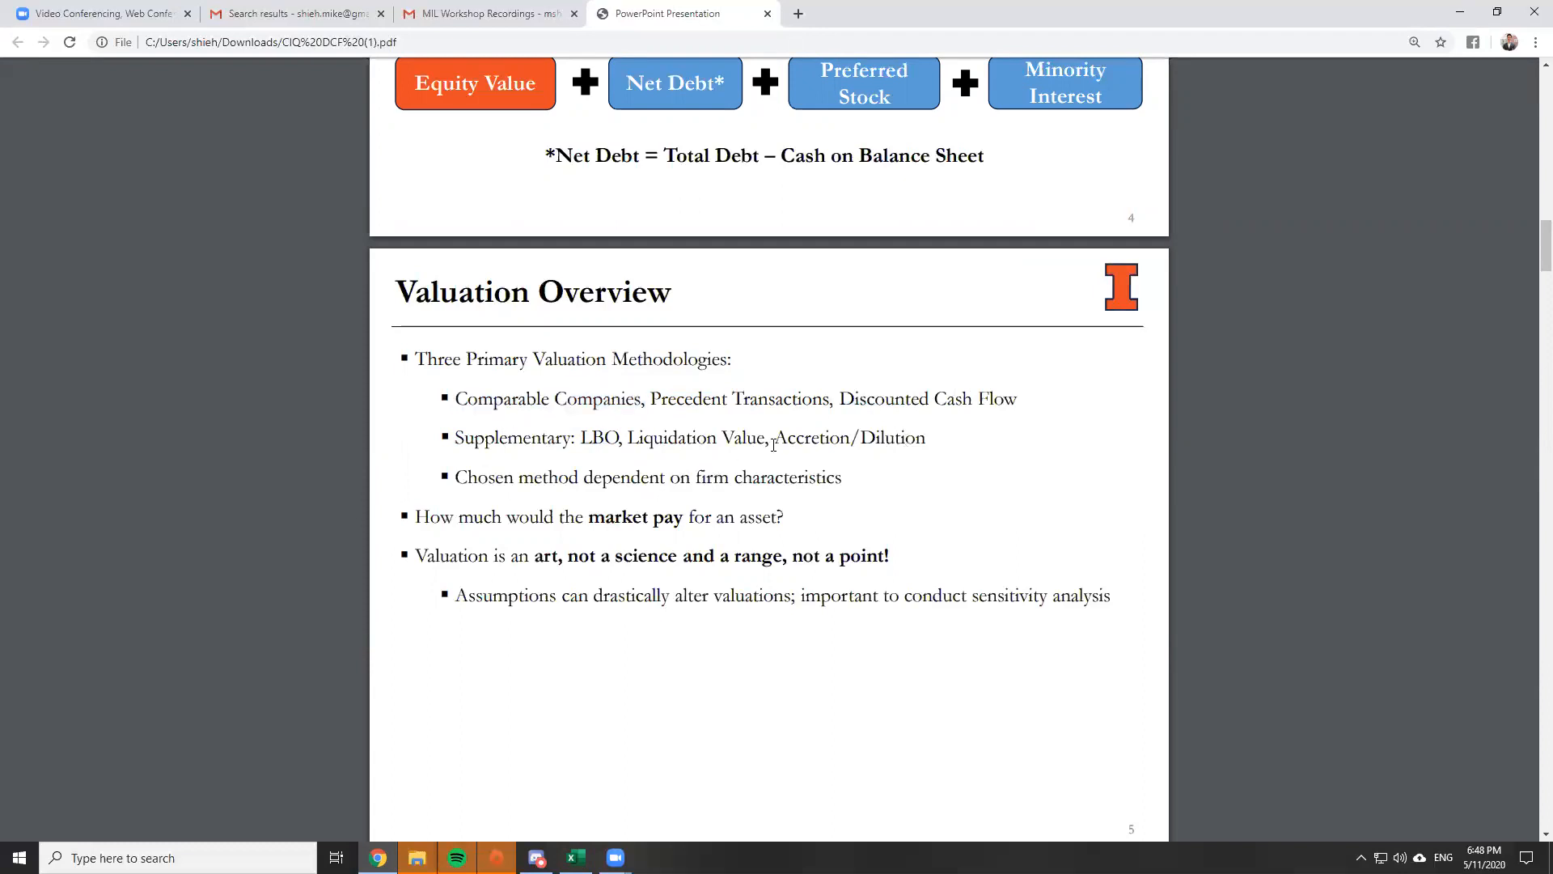
left_click_drag(770, 439, 934, 431)
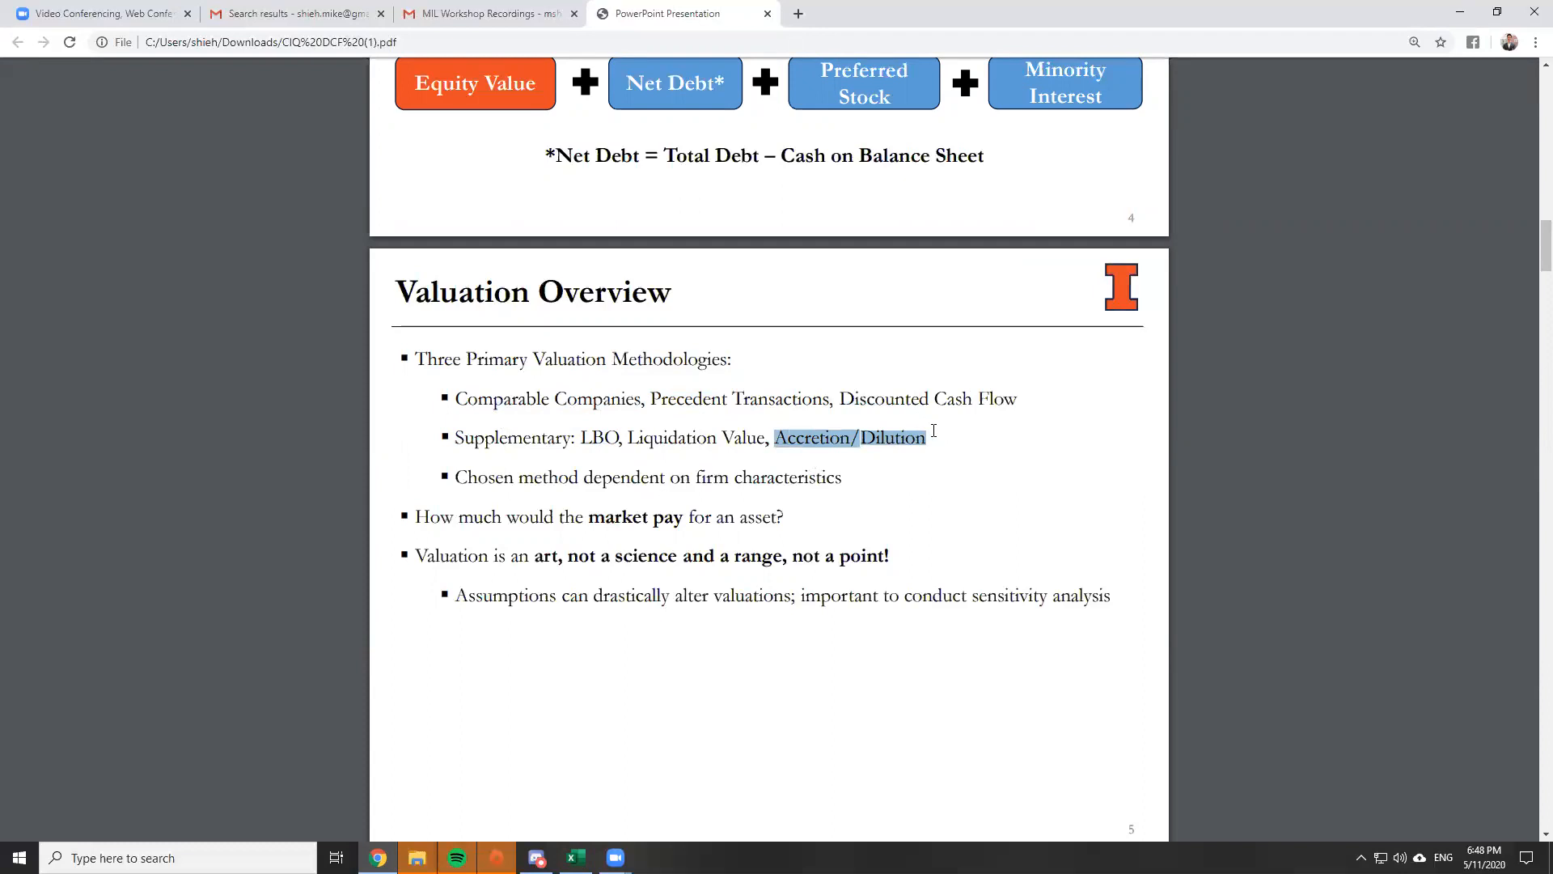
left_click(901, 443)
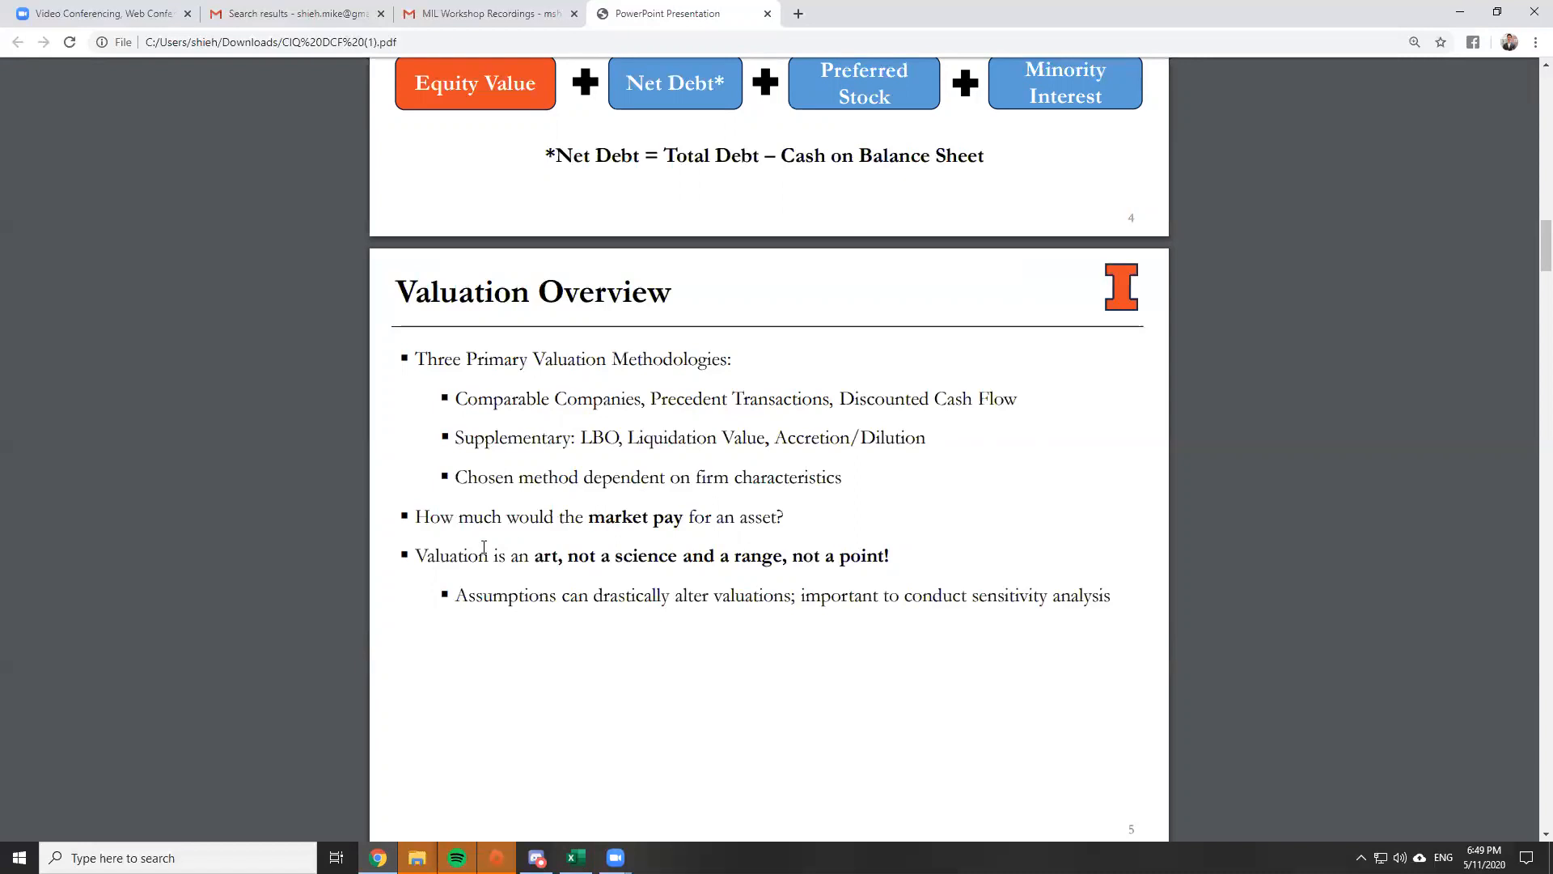
scroll(416, 556, "down", 1)
left_click_drag(419, 478, 851, 462)
left_click(864, 459)
Switch to the Excel DCF model and examine its historical financials block and Unlevered Free Cash Flow row
left_click(575, 856)
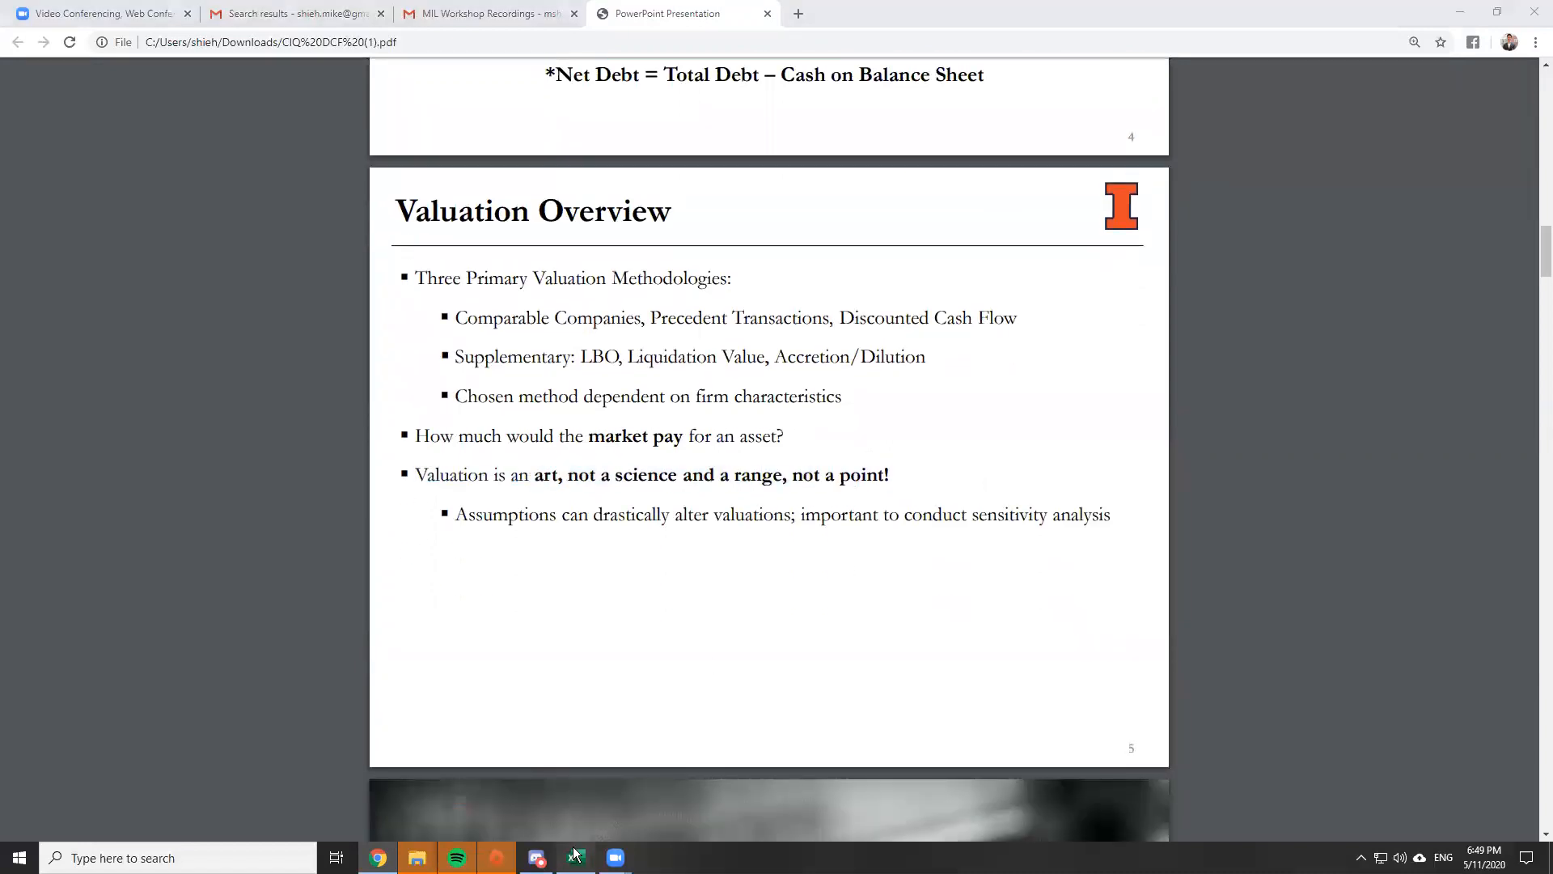
left_click_drag(137, 401, 277, 437)
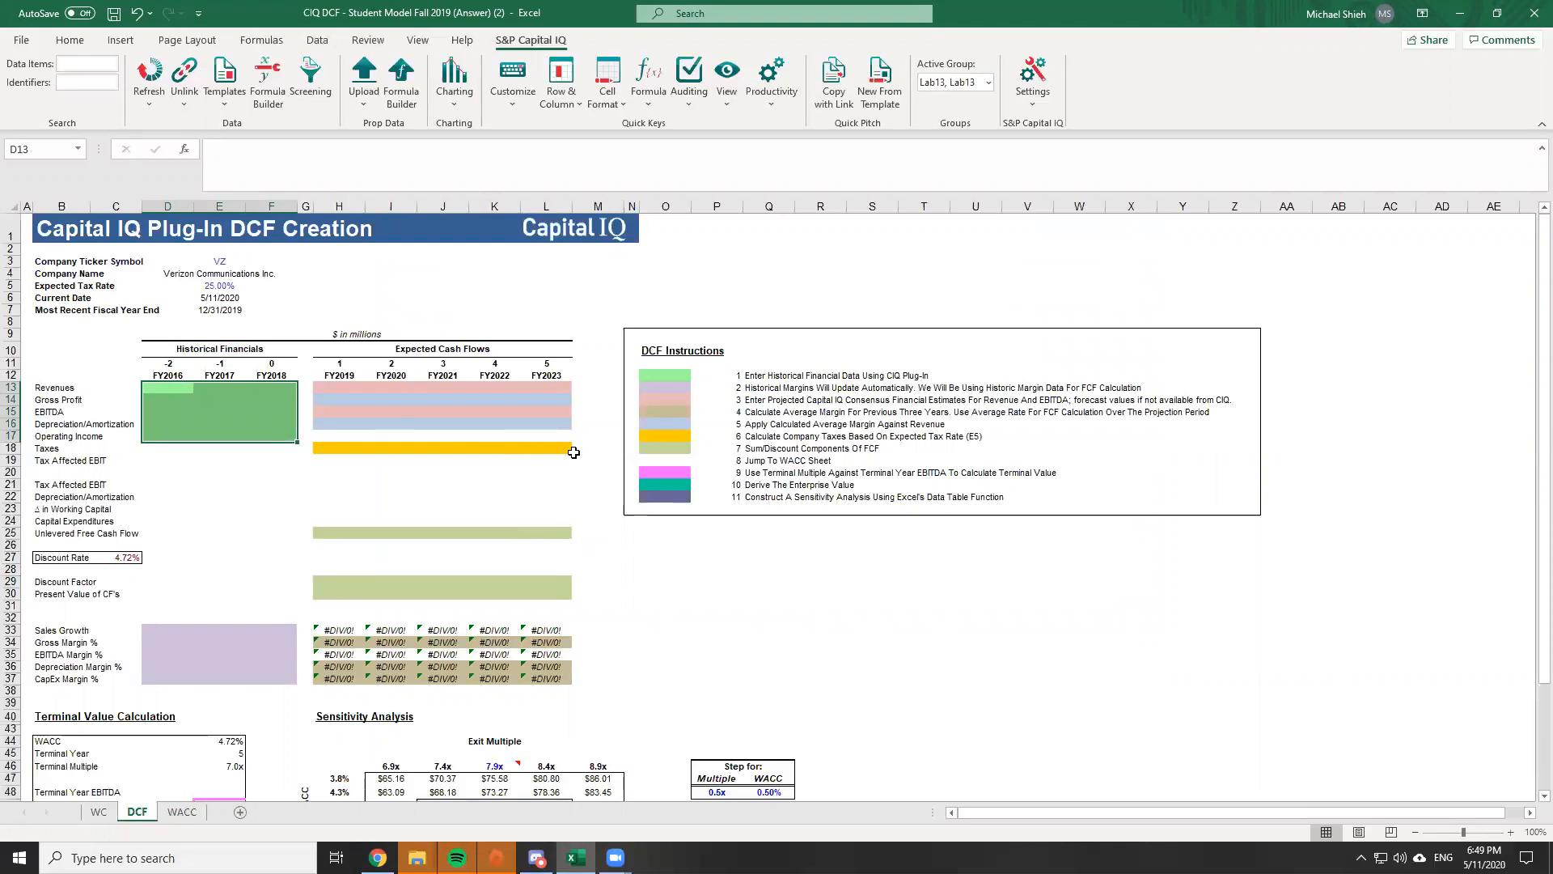
left_click(218, 460)
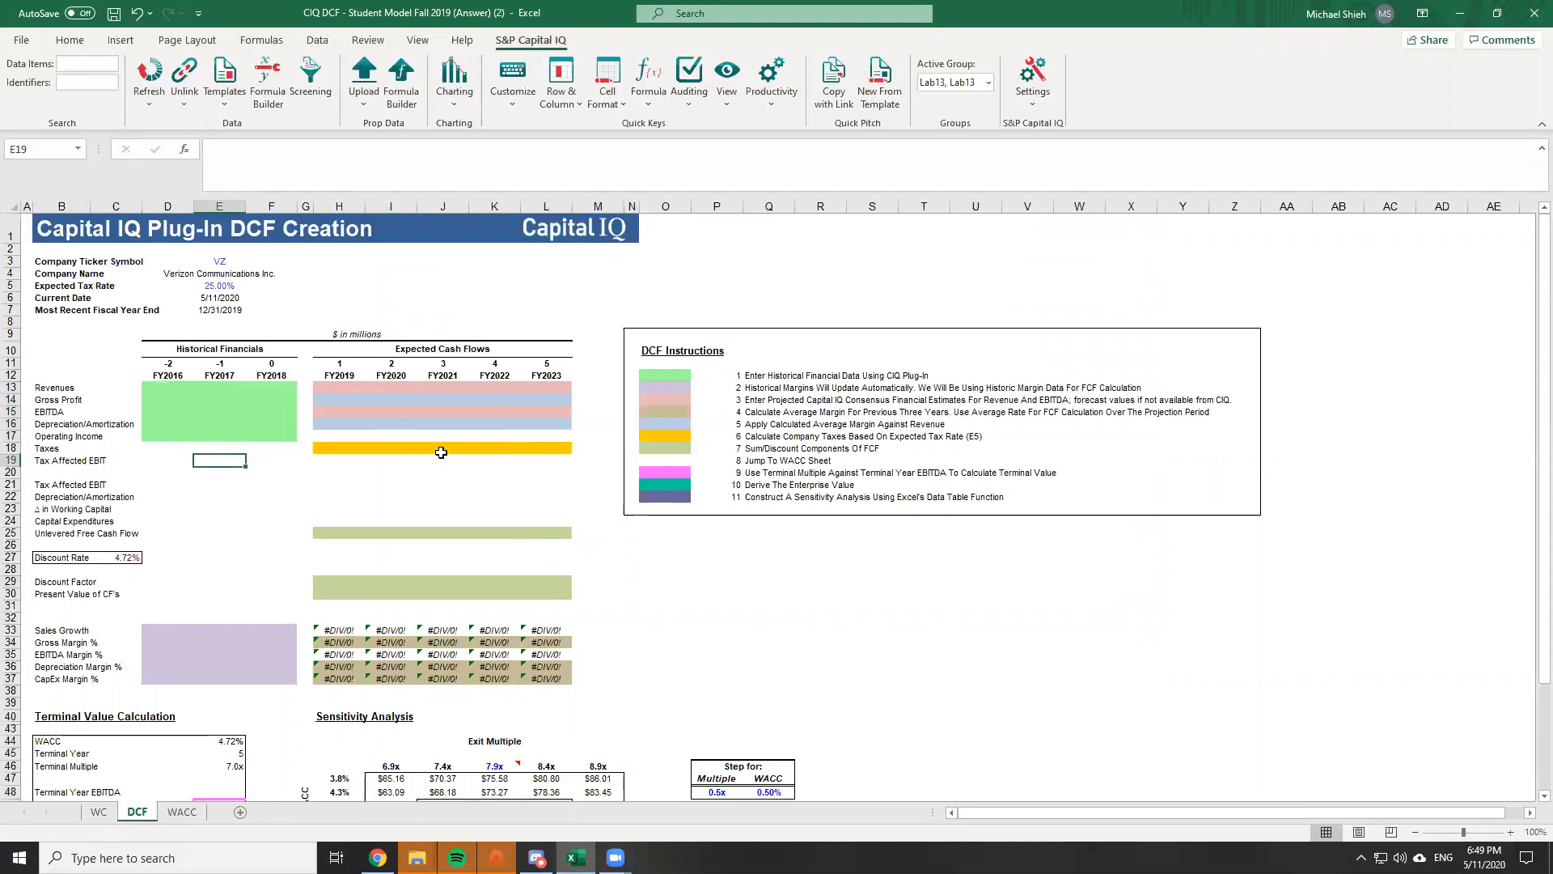
left_click_drag(330, 534, 558, 529)
left_click(769, 521)
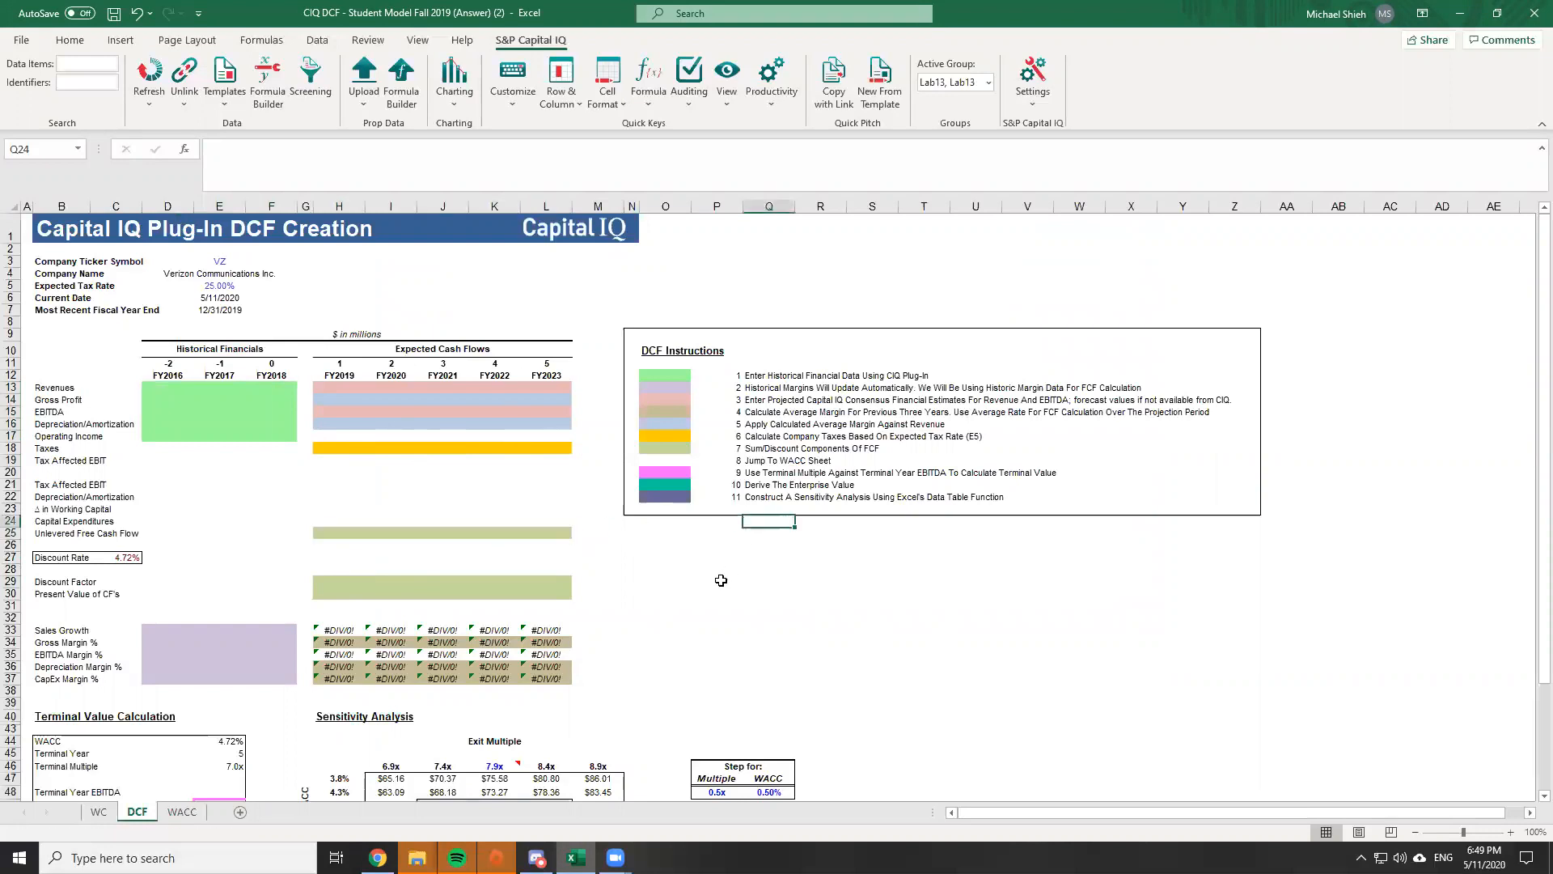
scroll(684, 582, "down", 1)
scroll(684, 582, "up", 1)
Return to the PDF slides in Chrome and review the Comparable Companies and sensitivity analysis points of the Valuation Overview
key("alt+Tab")
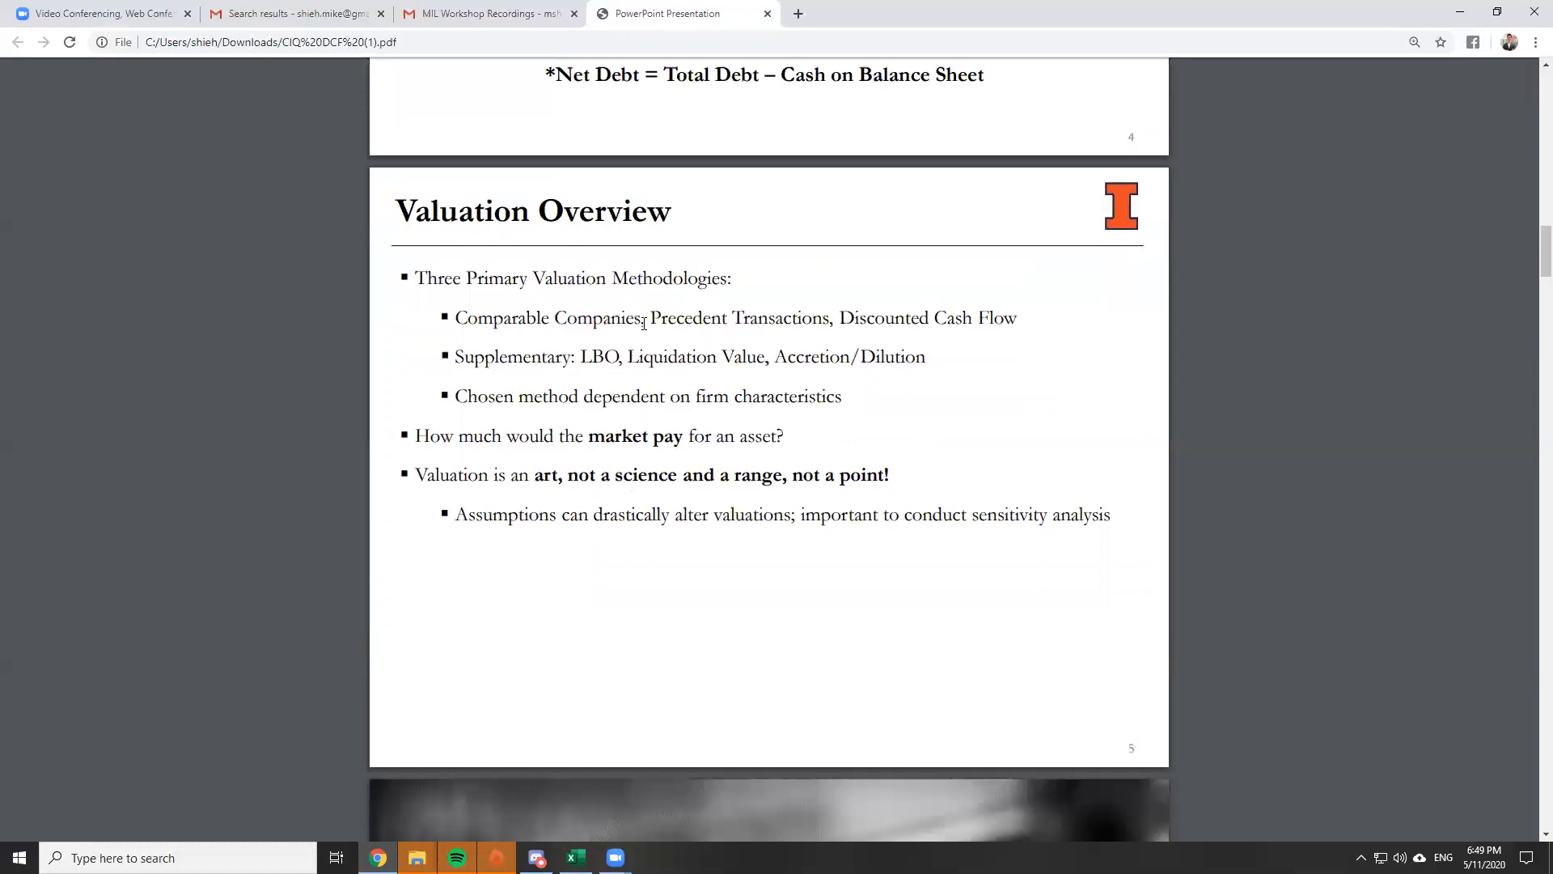
left_click_drag(461, 317, 626, 308)
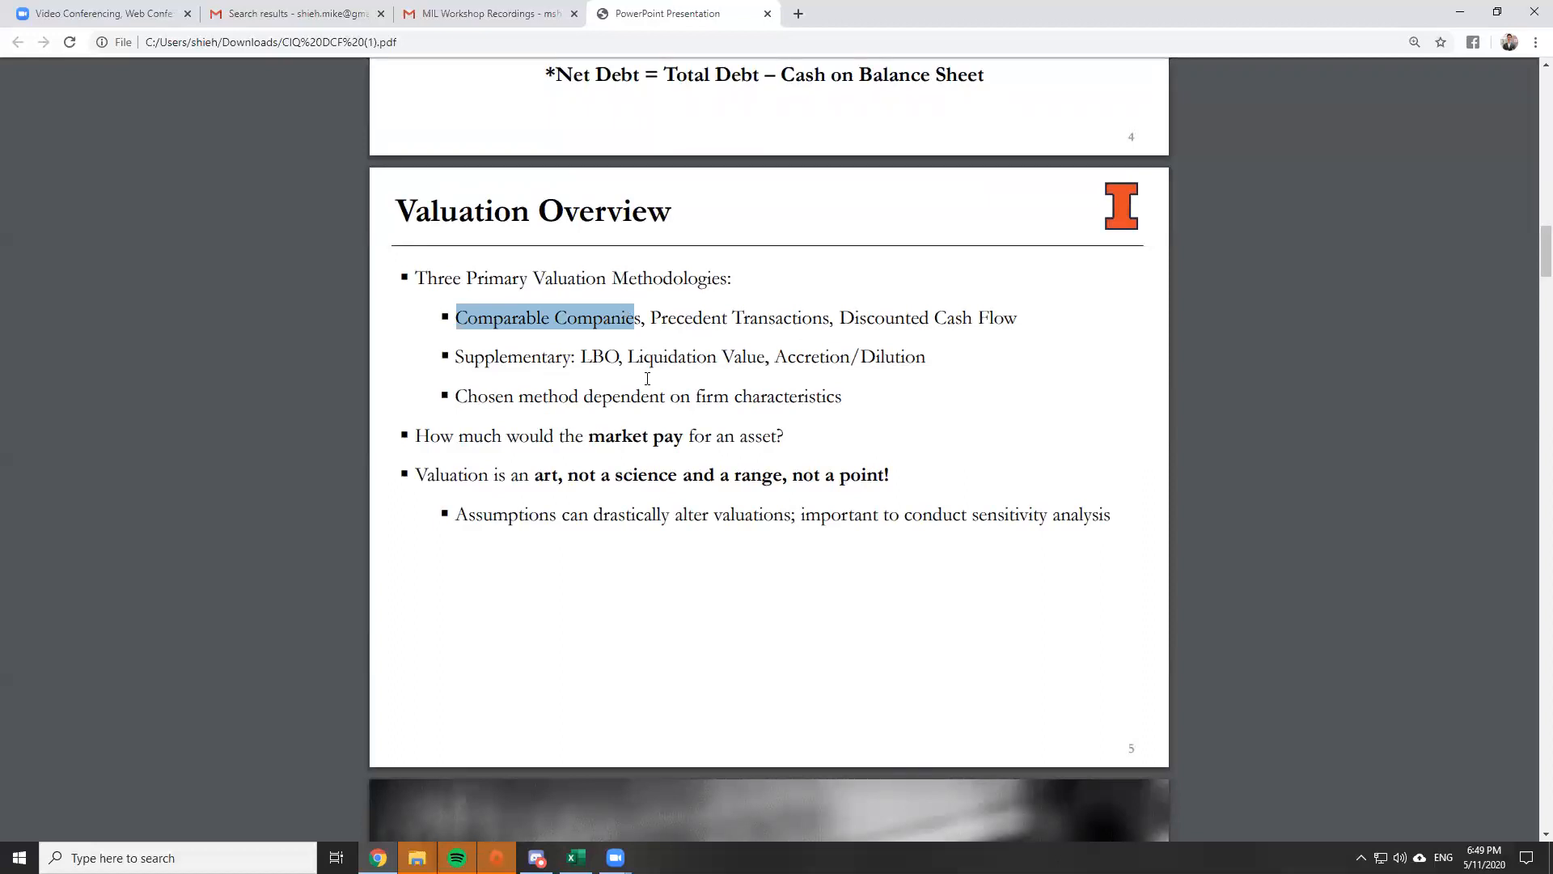
left_click(475, 296)
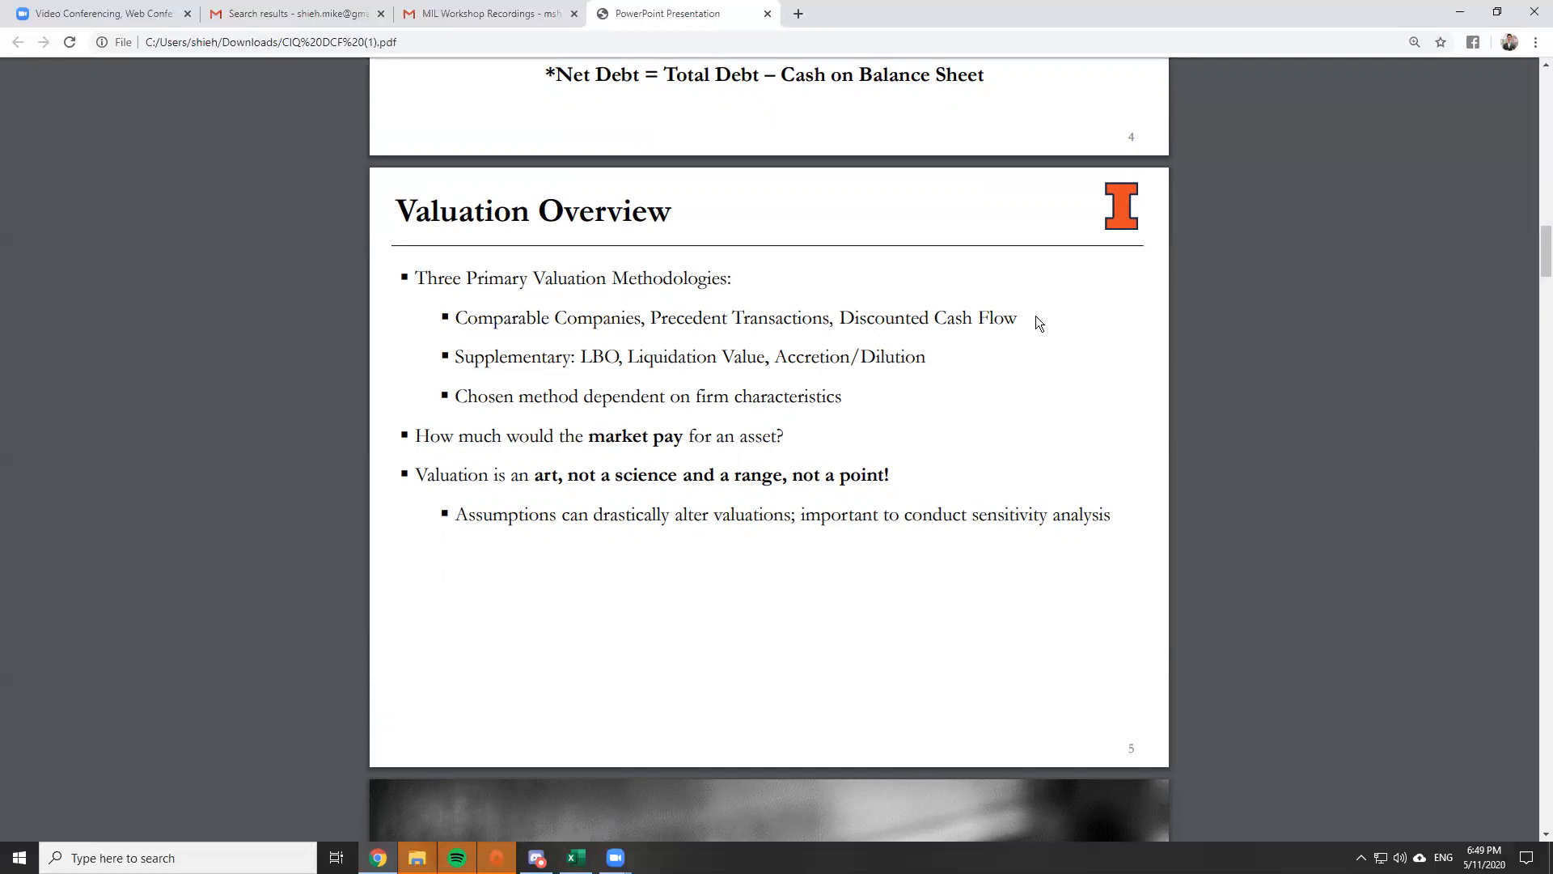
scroll(808, 375, "down", 2)
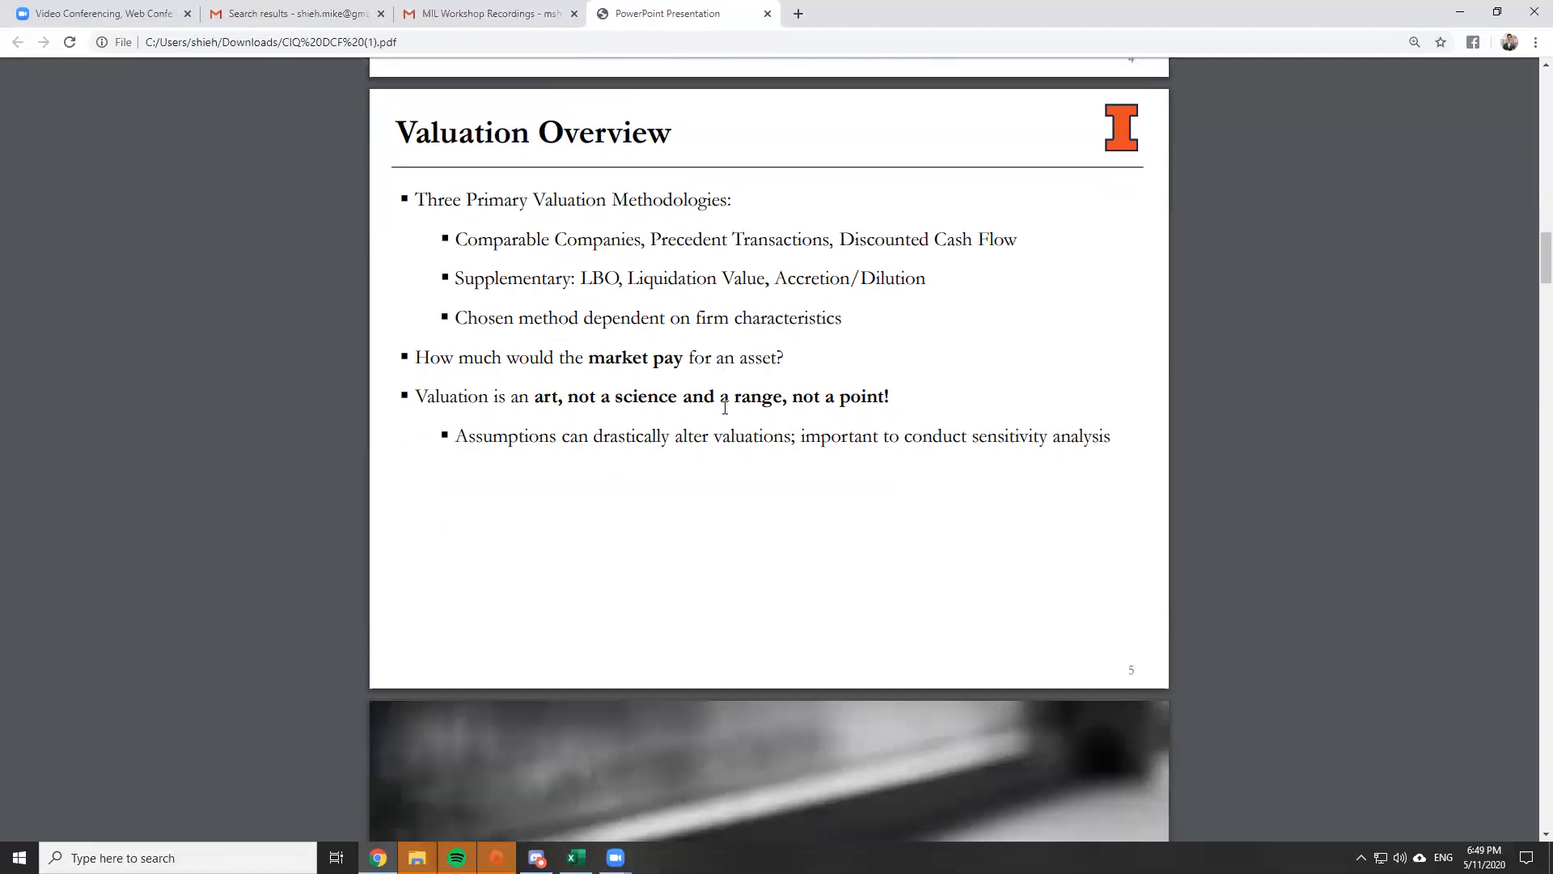
scroll(826, 497, "up", 1)
left_click_drag(975, 434, 1108, 436)
left_click(1108, 435)
left_click_drag(971, 435, 1116, 434)
left_click(1116, 433)
Switch to the Excel DCF model and examine the exit multiple and WACC axes of the Sensitivity Analysis table
key("alt+Tab")
scroll(687, 631, "down", 4)
left_click_drag(327, 553, 621, 708)
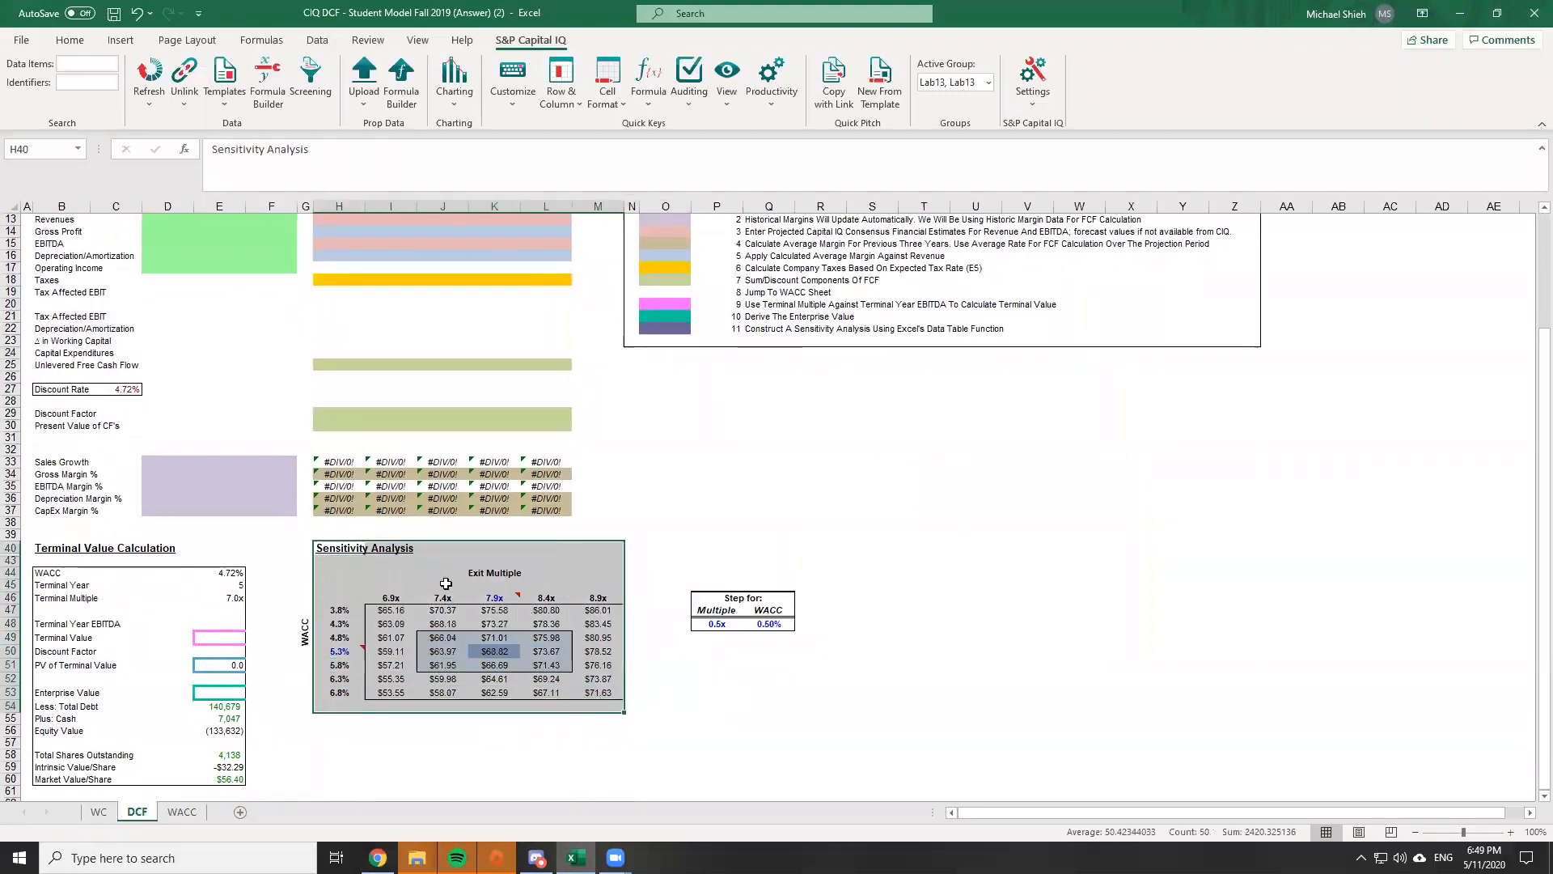
left_click_drag(391, 597, 597, 597)
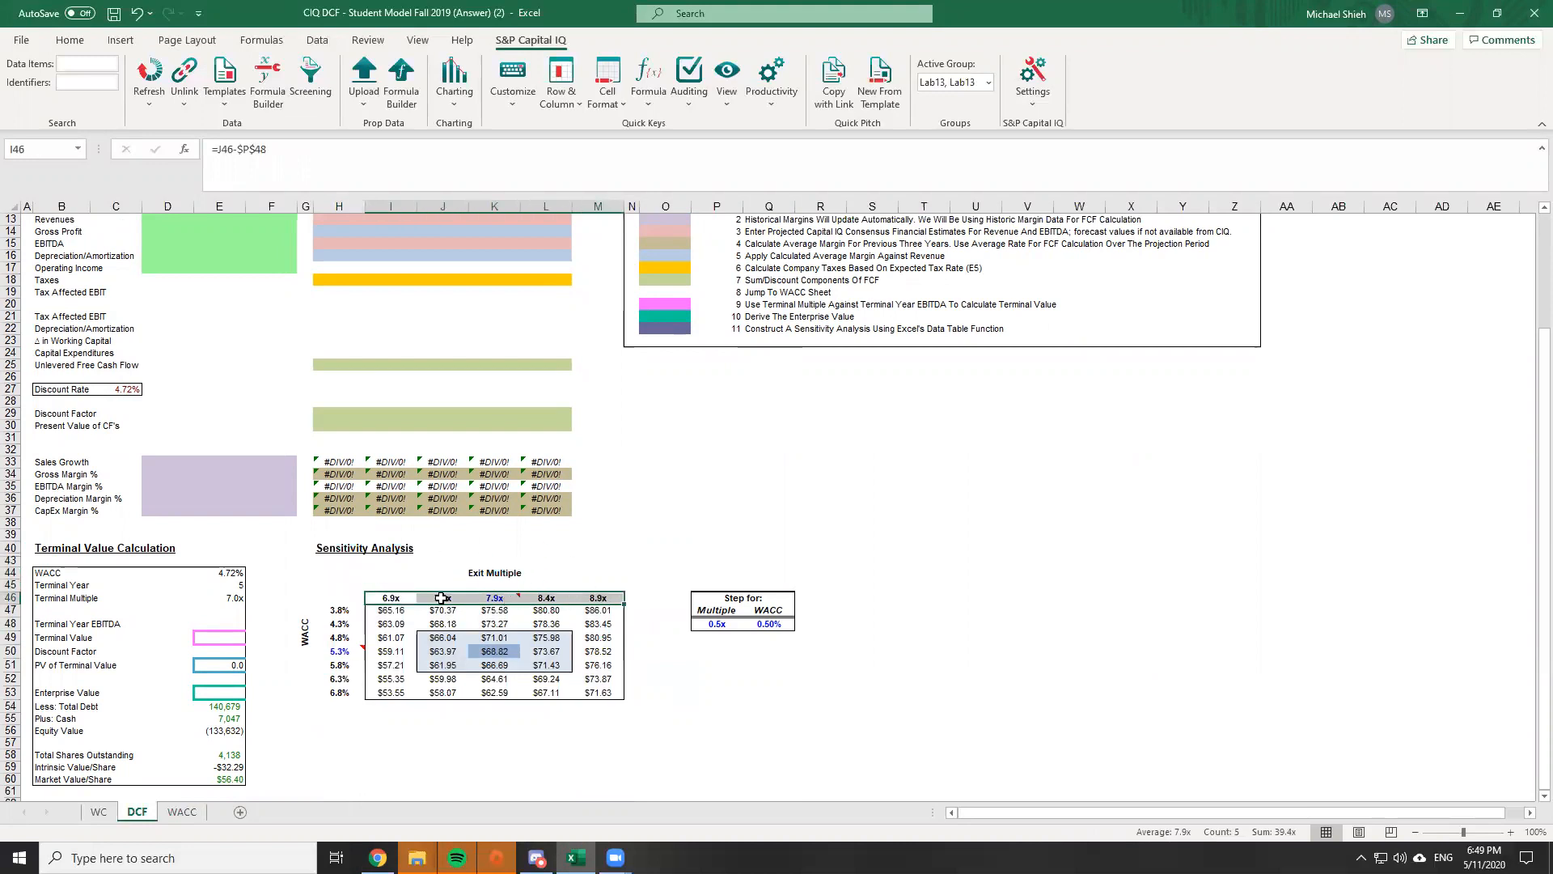
left_click(410, 603)
left_click(588, 596)
left_click_drag(353, 608, 344, 689)
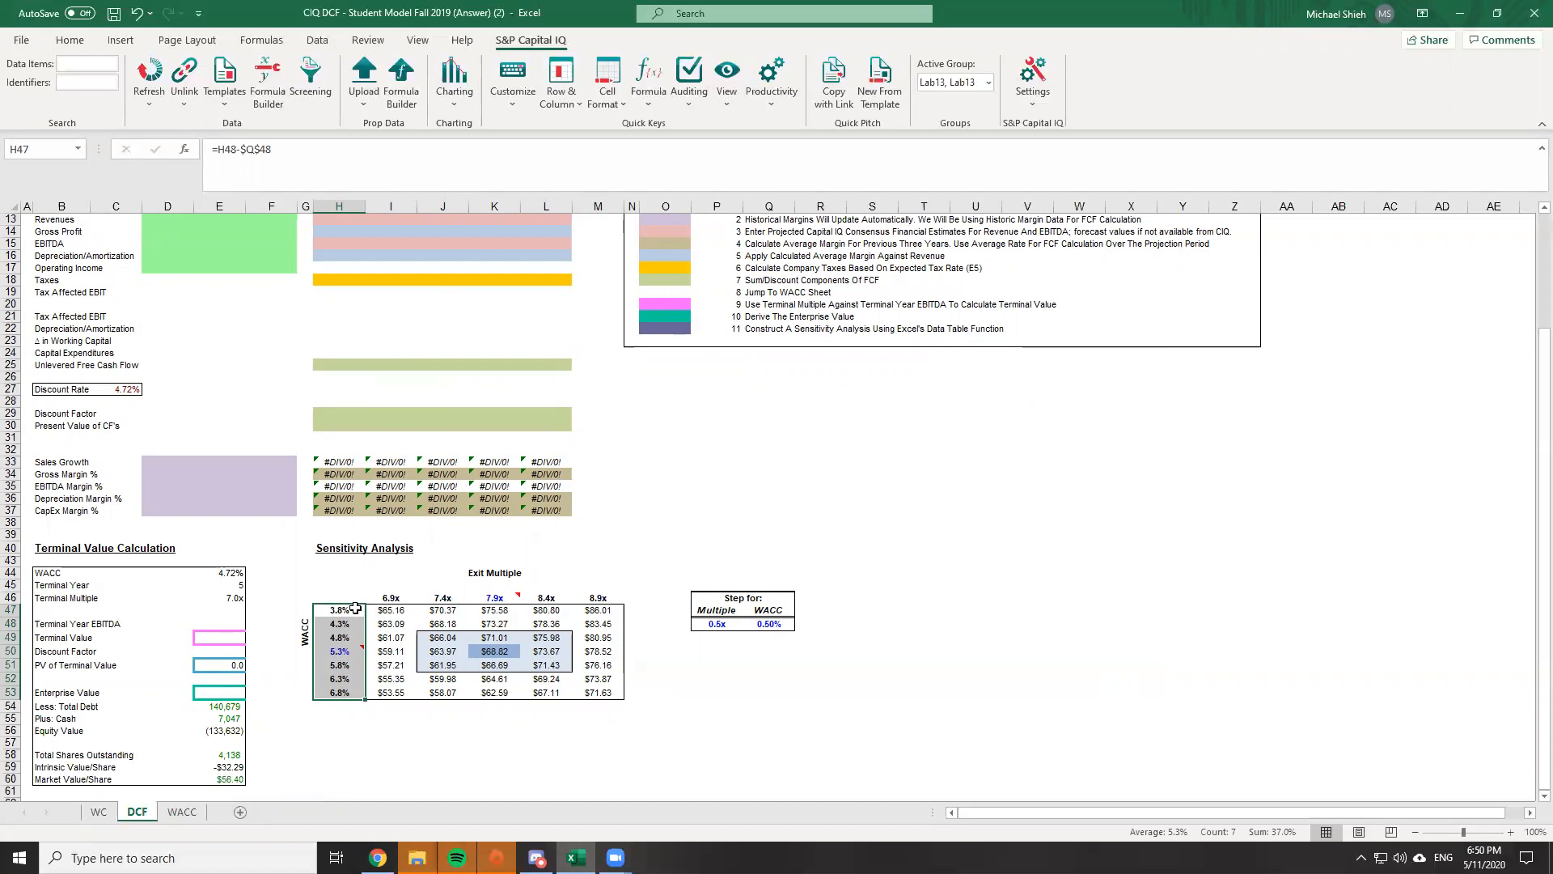
Inspect the central WACC input in H50, its cell note, and the neighbouring WACC step above it
mouse_move(346, 651)
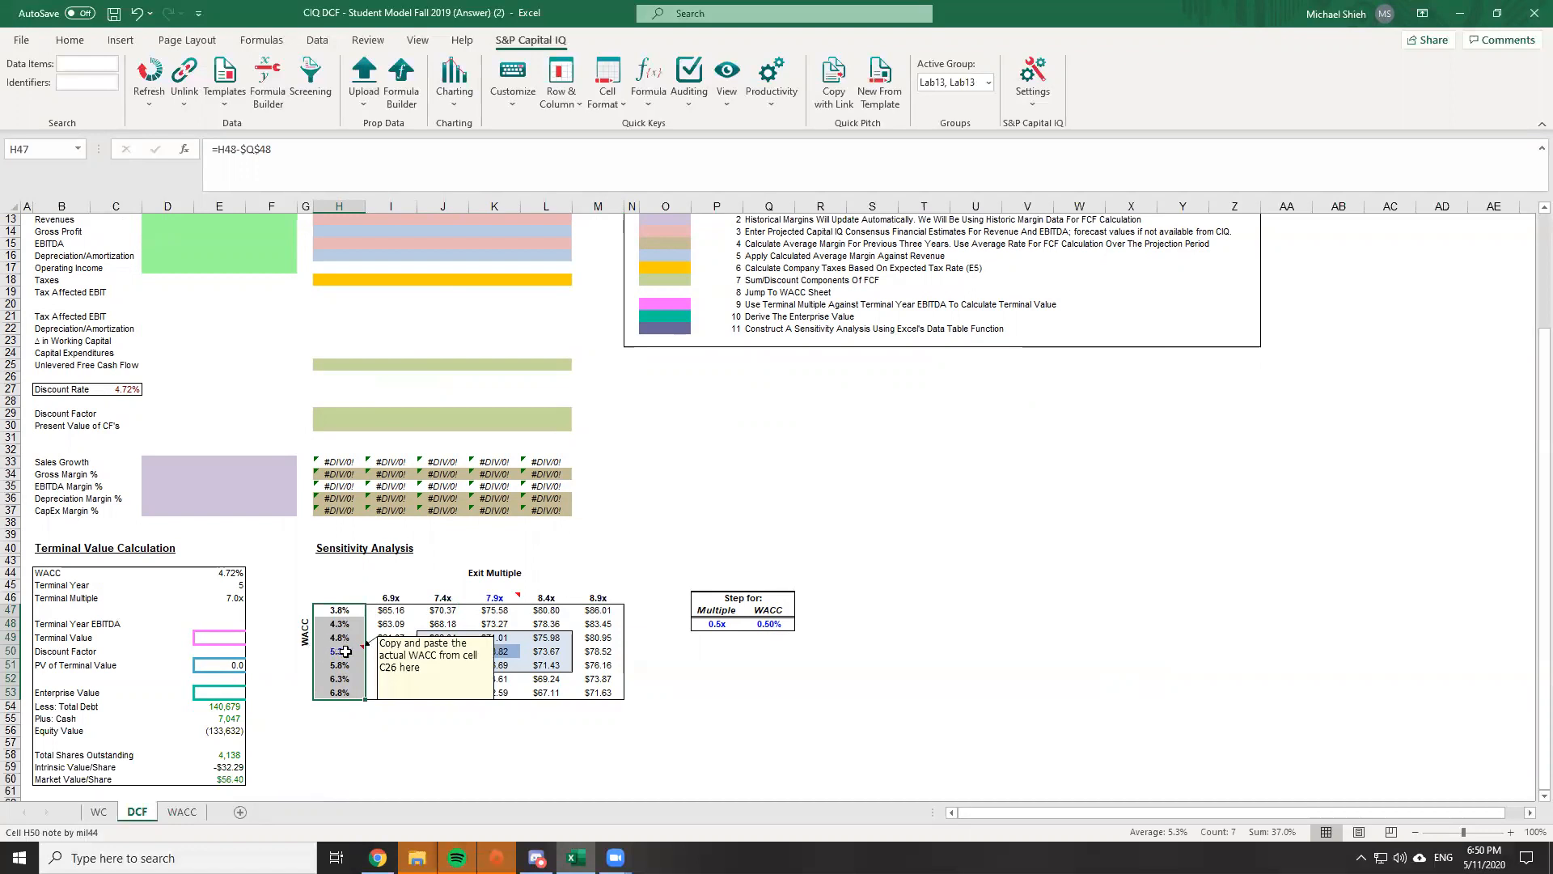
left_click(301, 654)
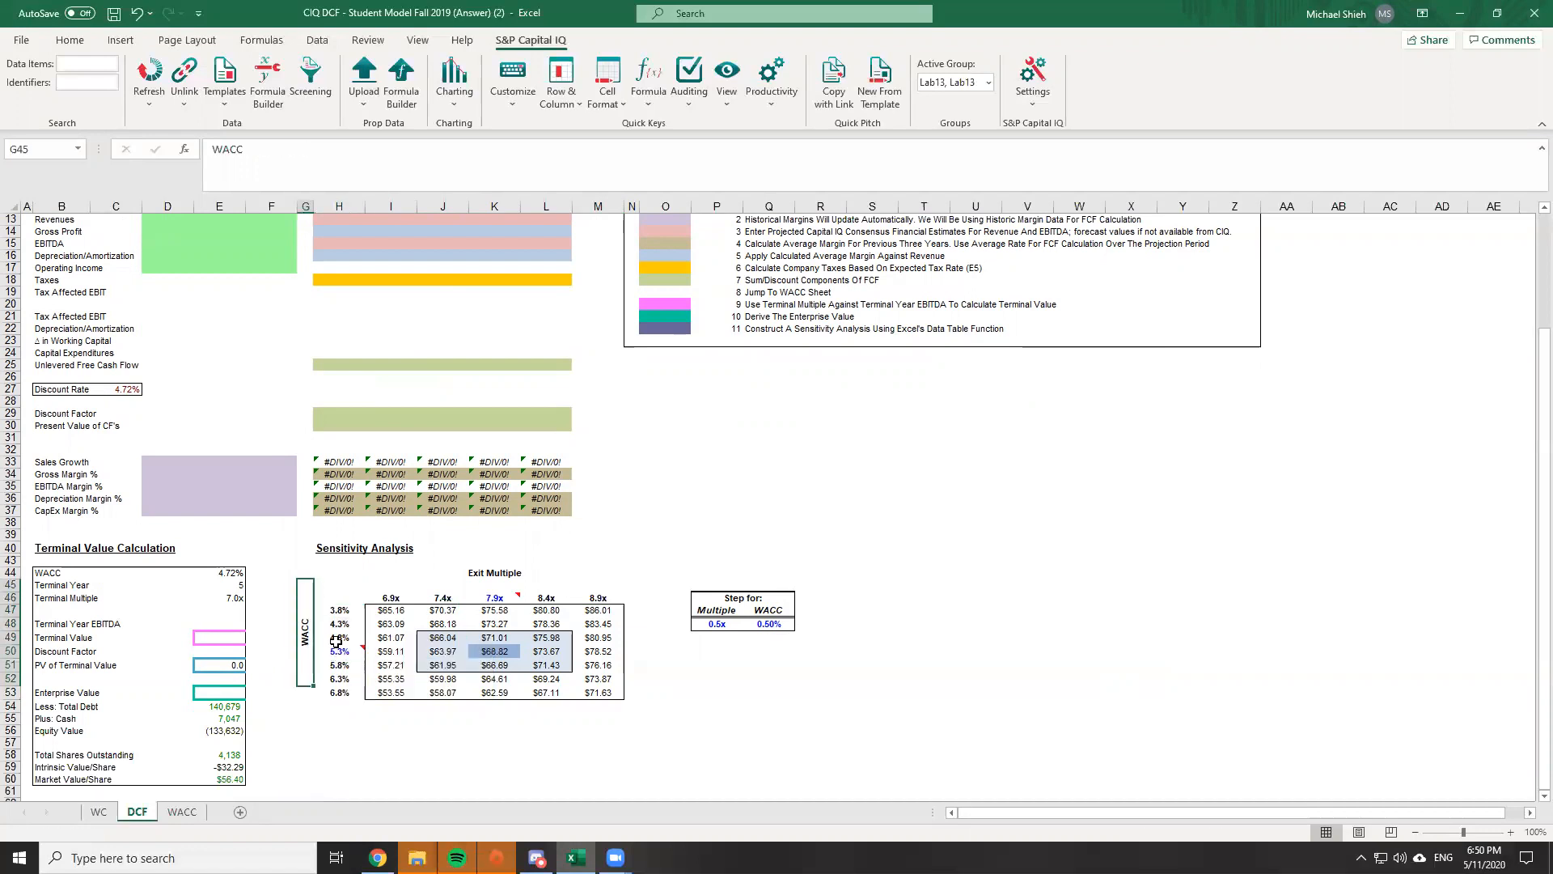
left_click(336, 639)
left_click(643, 664)
left_click(324, 650)
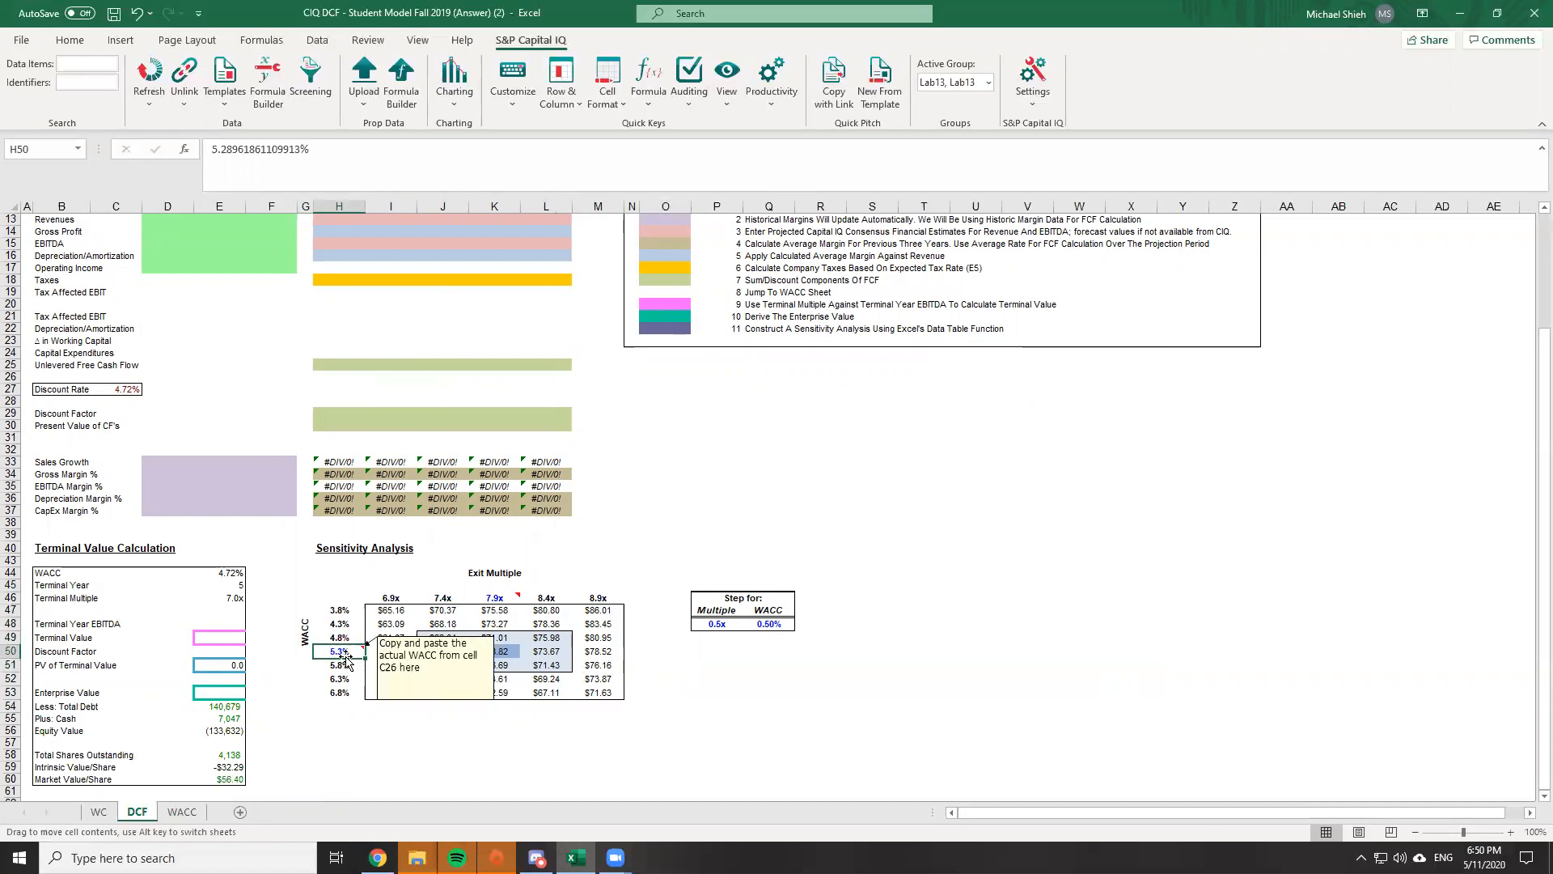
left_click(350, 641)
left_click(349, 650)
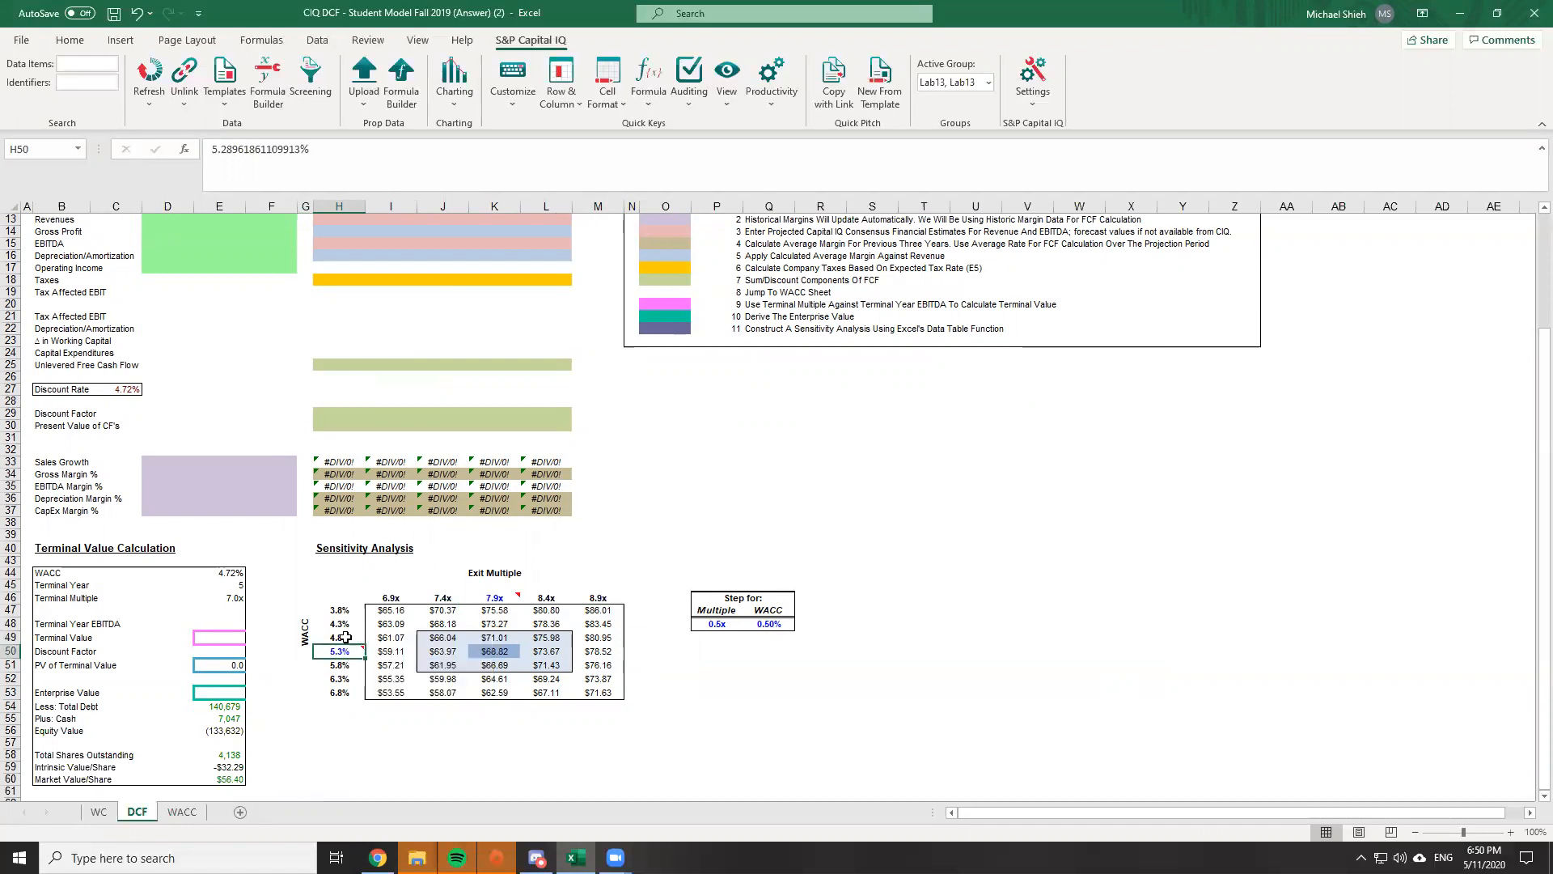
mouse_move(357, 652)
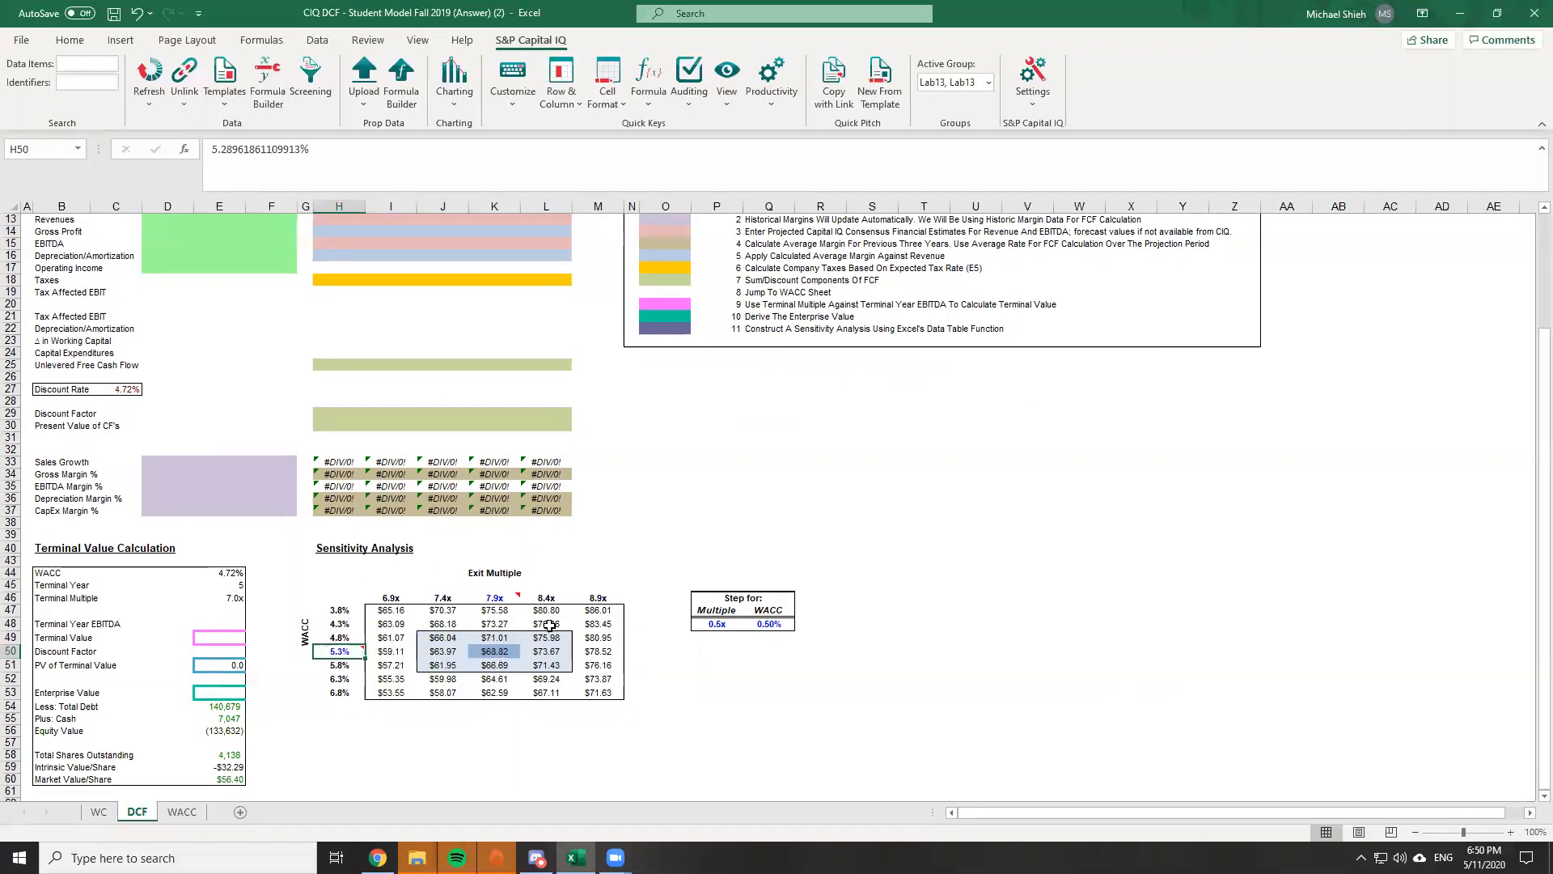
Inspect the base-case share price in K50 and the surrounding price range in the Sensitivity Analysis table
left_click(491, 650)
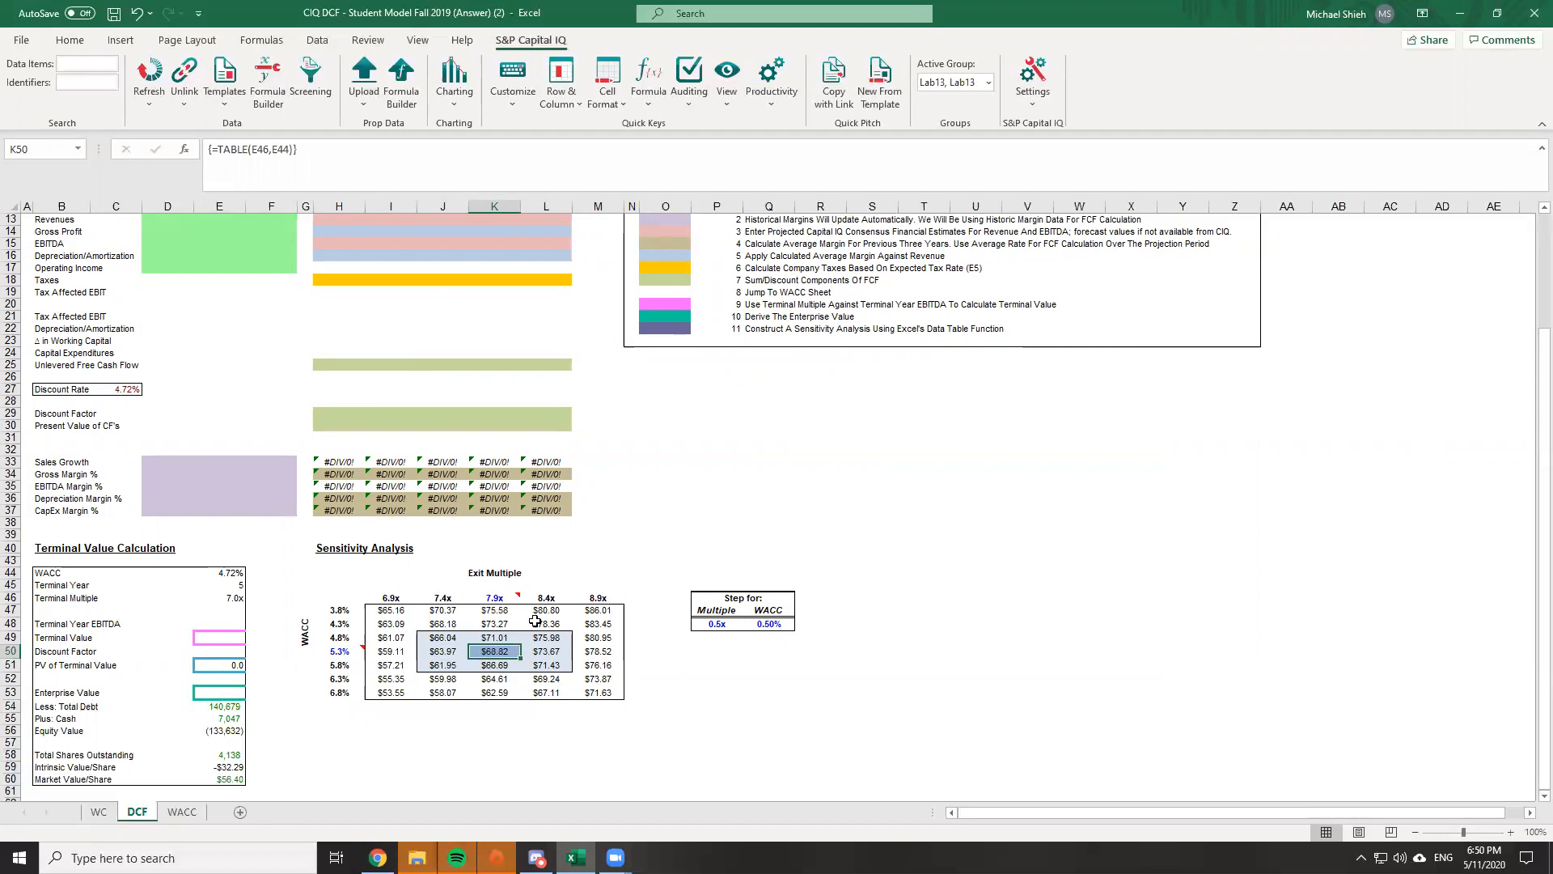
left_click_drag(390, 610, 615, 696)
left_click_drag(440, 639, 546, 668)
left_click_drag(391, 610, 619, 702)
left_click(686, 704)
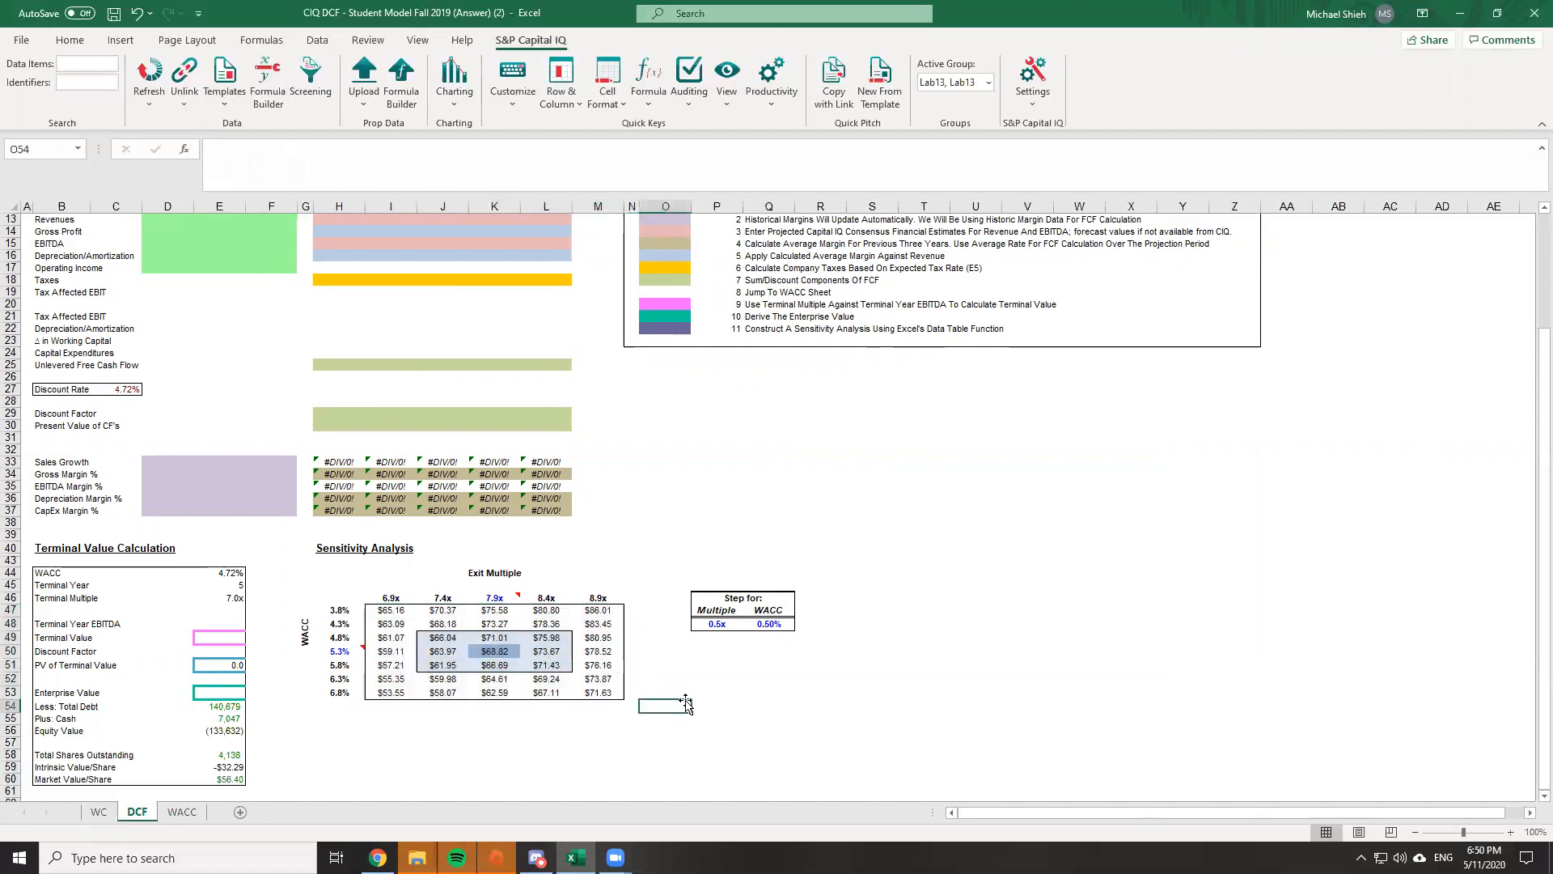
Return to the PDF slides in Chrome and review the Business Value definition on the Discounted Cash Flow Overview slide
key("alt+Tab")
scroll(660, 558, "down", 6)
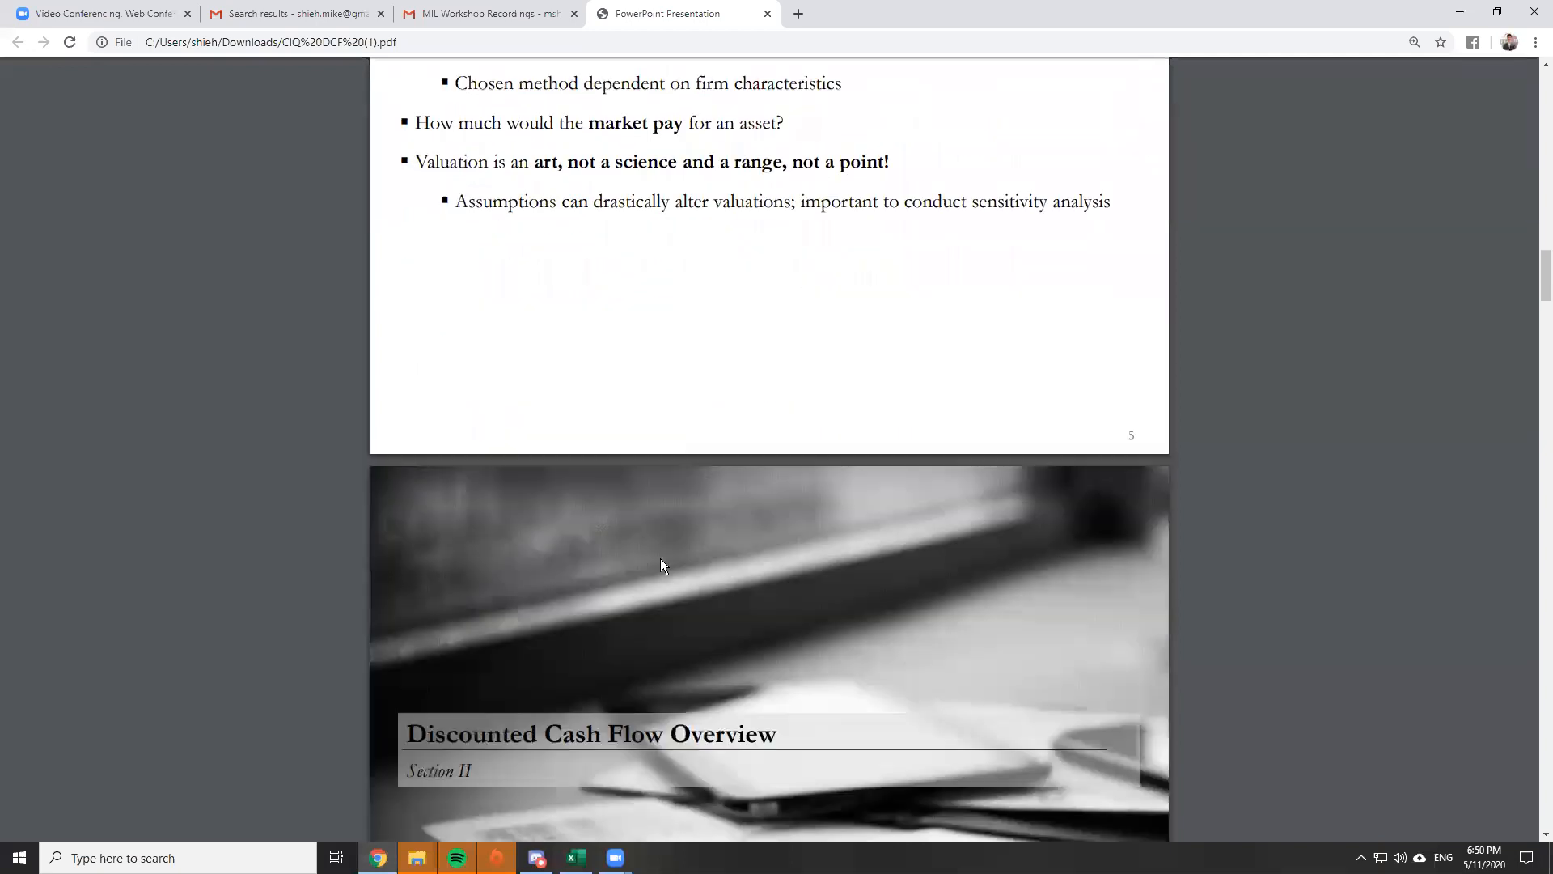
scroll(613, 576, "down", 7)
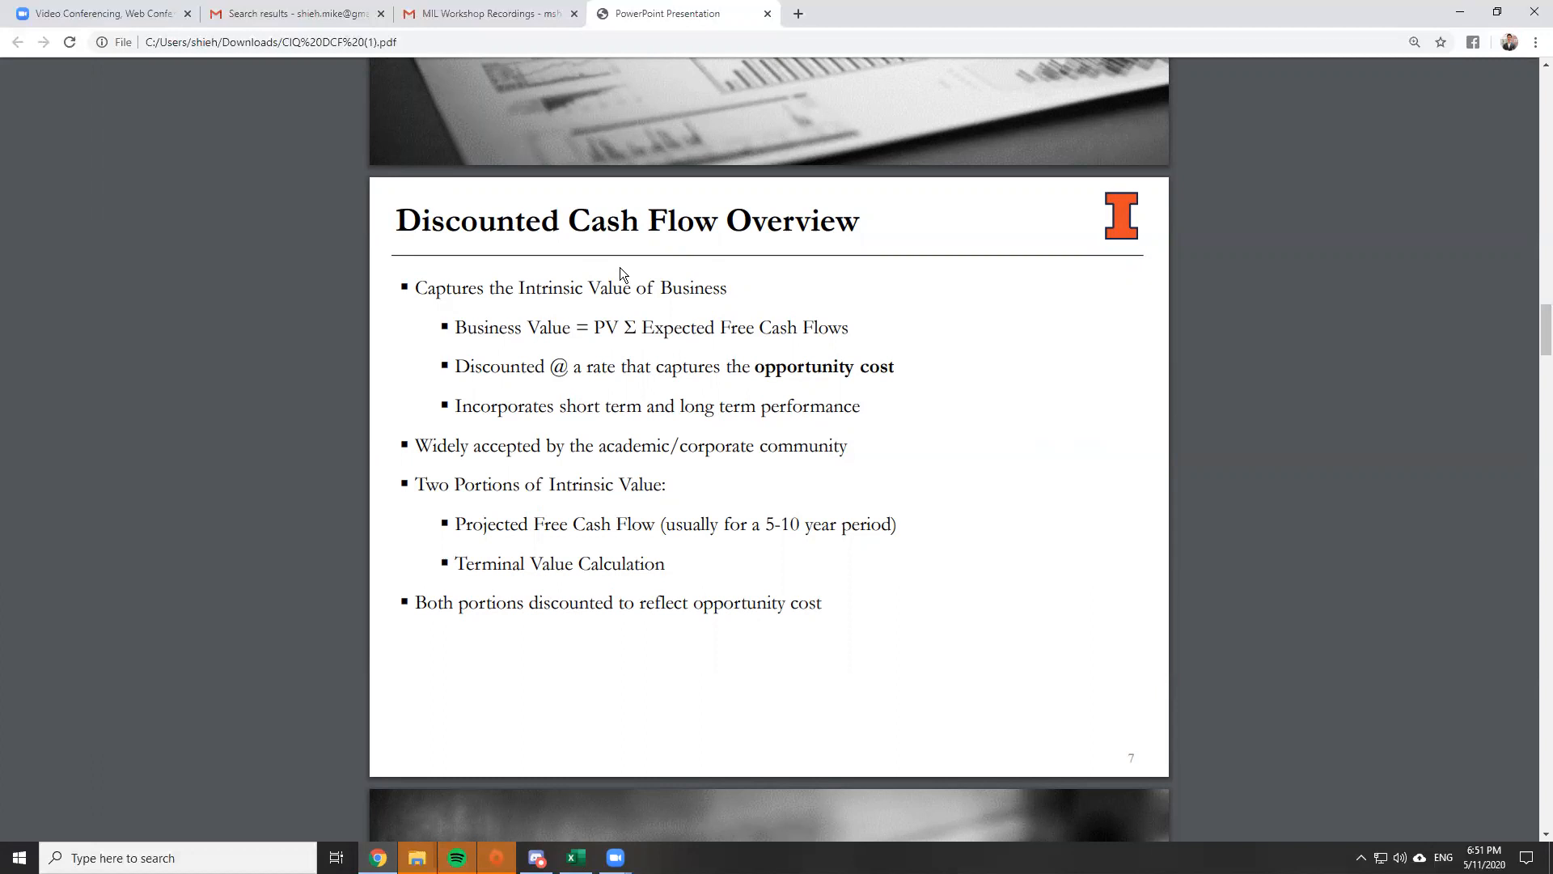
left_click_drag(456, 328, 569, 328)
left_click(566, 320)
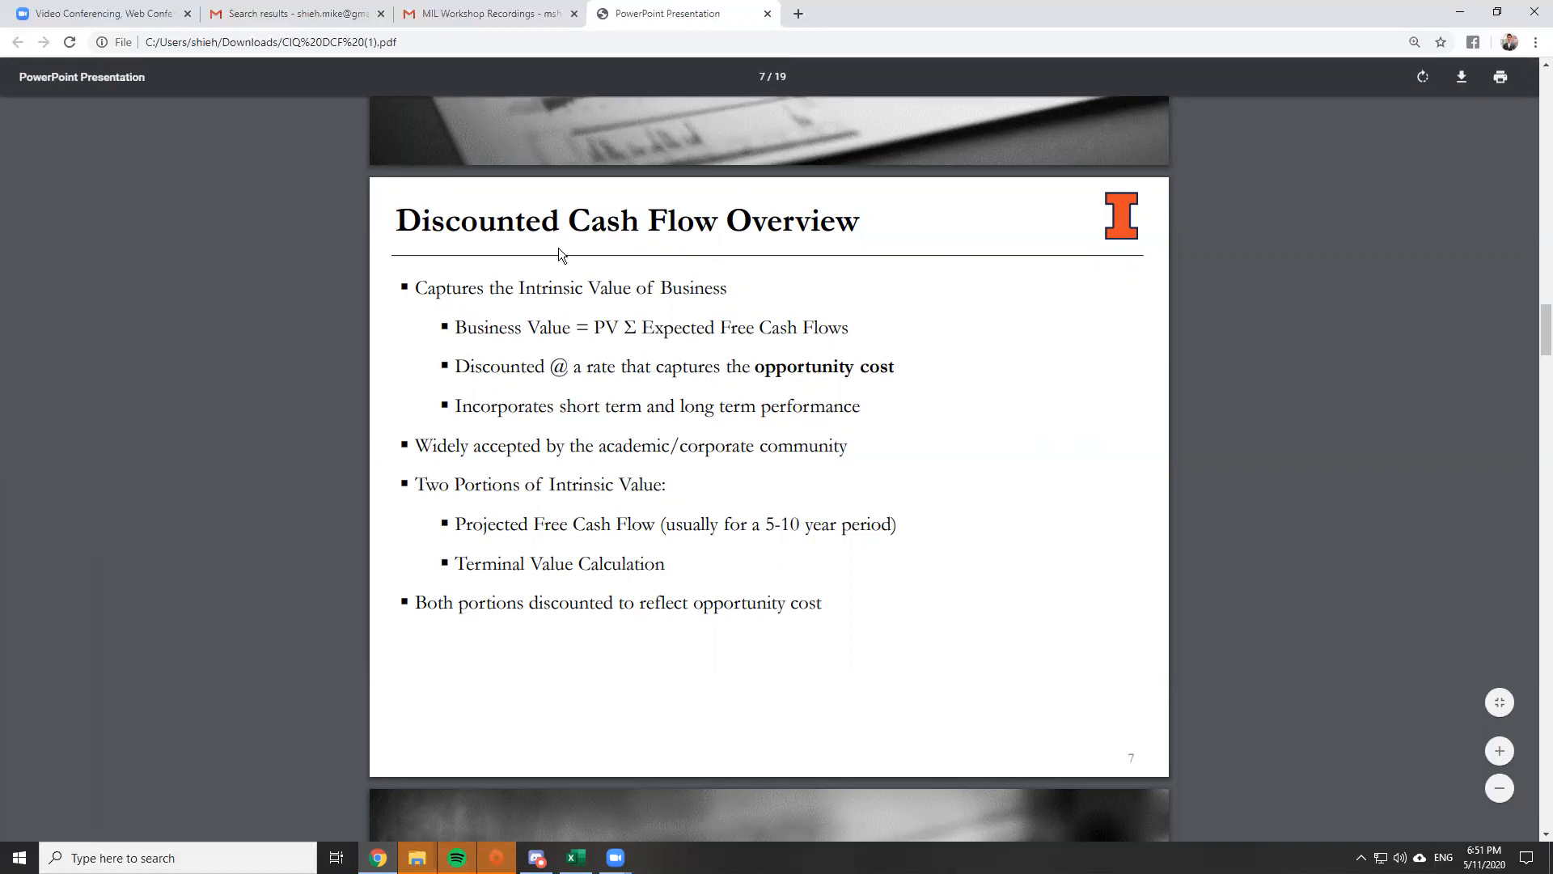
Highlight the Discounted Cash Flow Overview slide's title, and advance to the Projecting Free Cash Flow section
left_click_drag(398, 224, 890, 225)
left_click(888, 226)
left_click_drag(397, 227, 862, 225)
left_click(888, 226)
left_click_drag(391, 218, 861, 226)
left_click(969, 240)
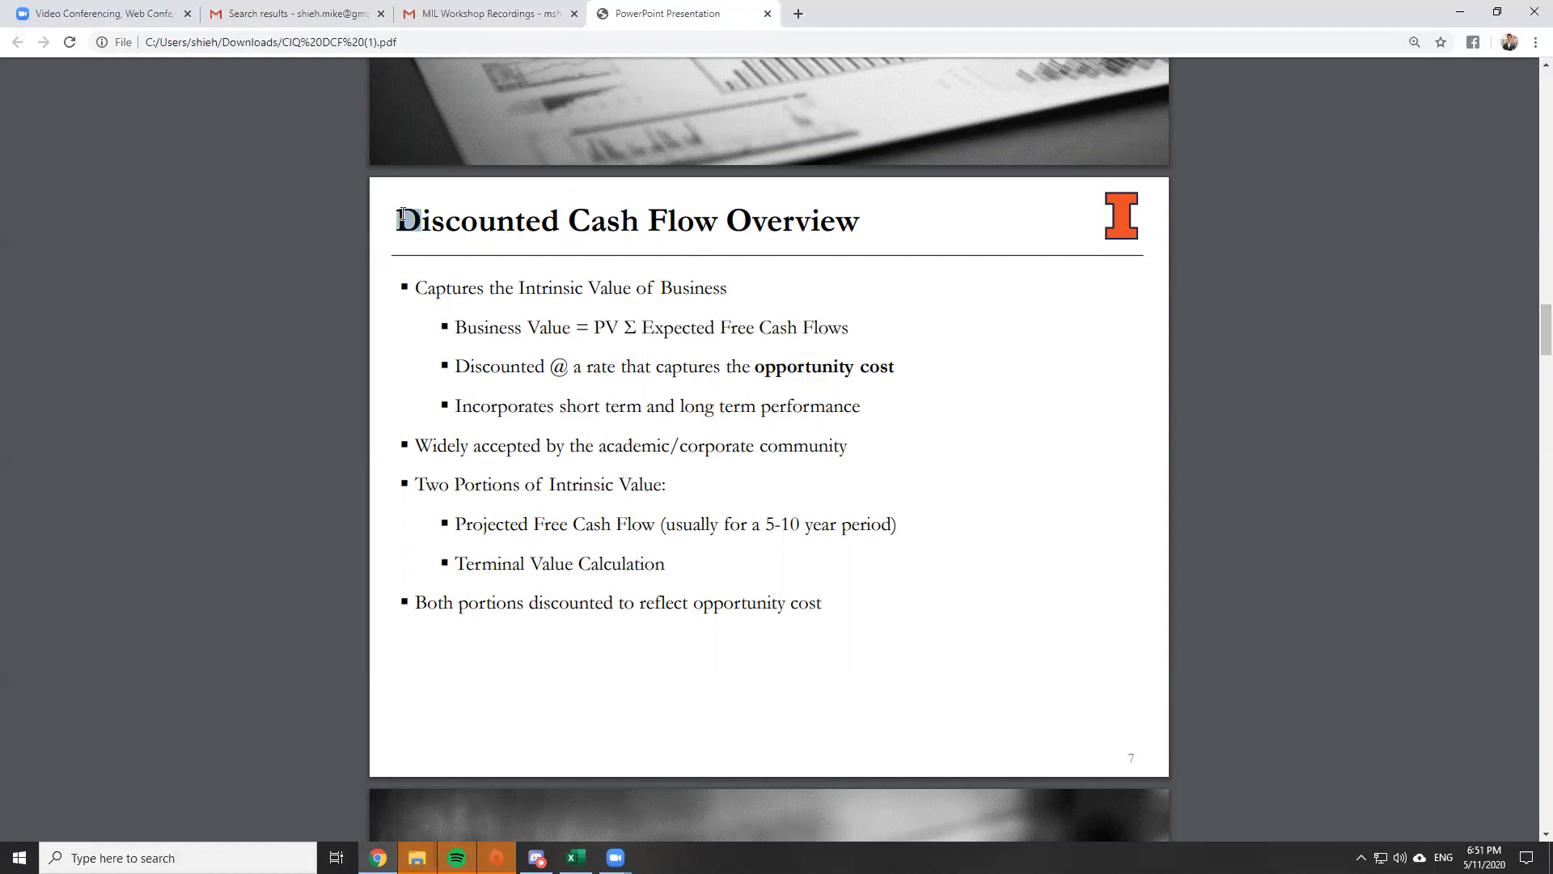
mouse_move(395, 216)
left_mouse_down()
mouse_move(858, 214)
mouse_move(401, 220)
left_mouse_up()
left_click(851, 215)
left_click(337, 215)
scroll(1087, 370, "down", 7)
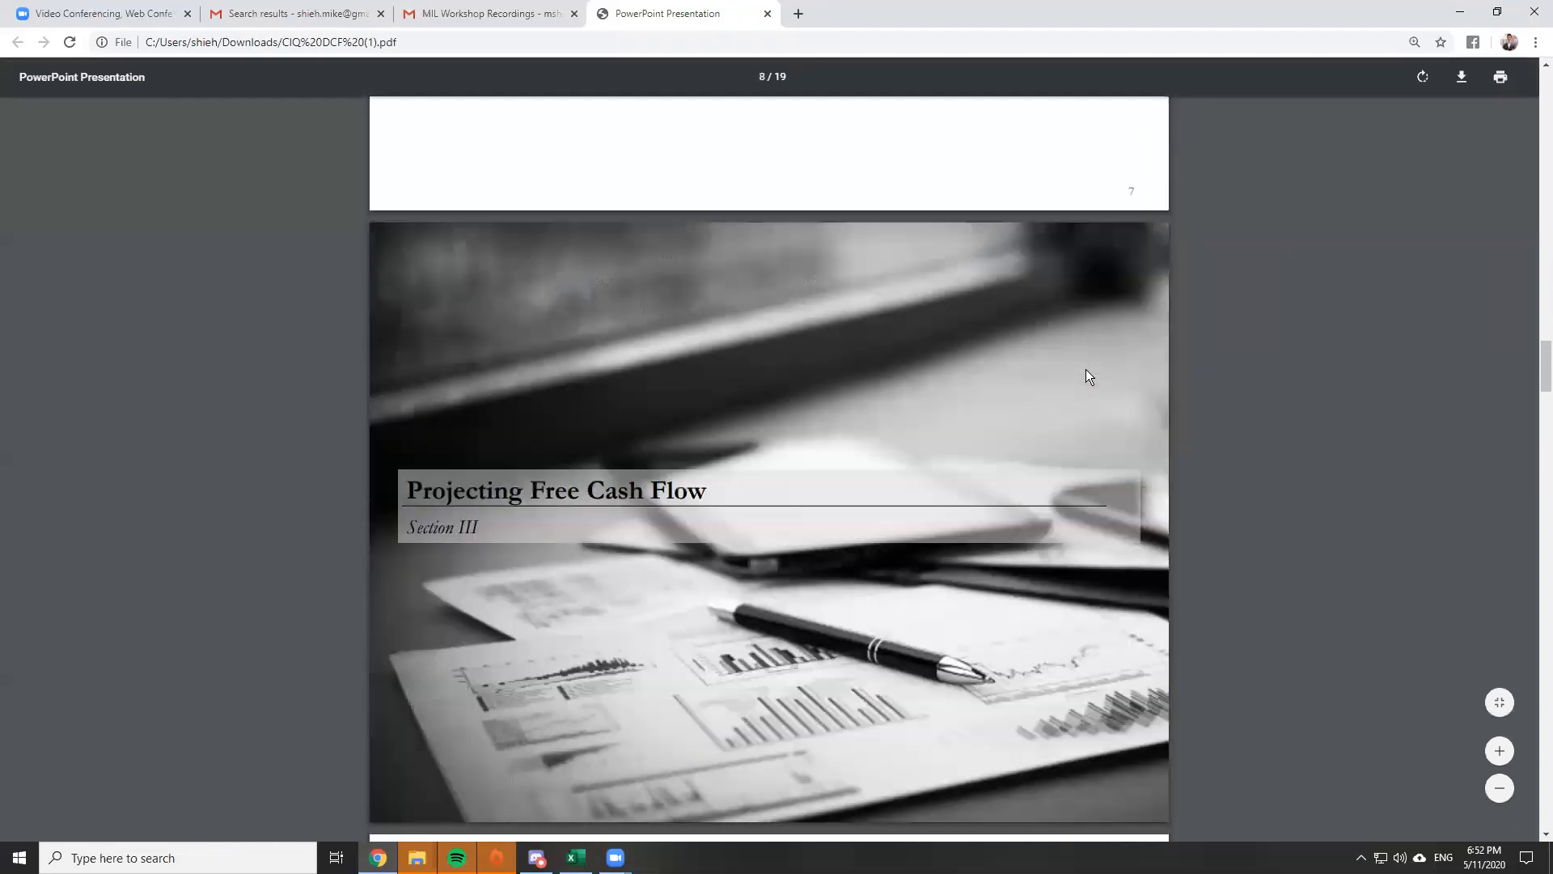
scroll(1086, 371, "down", 1)
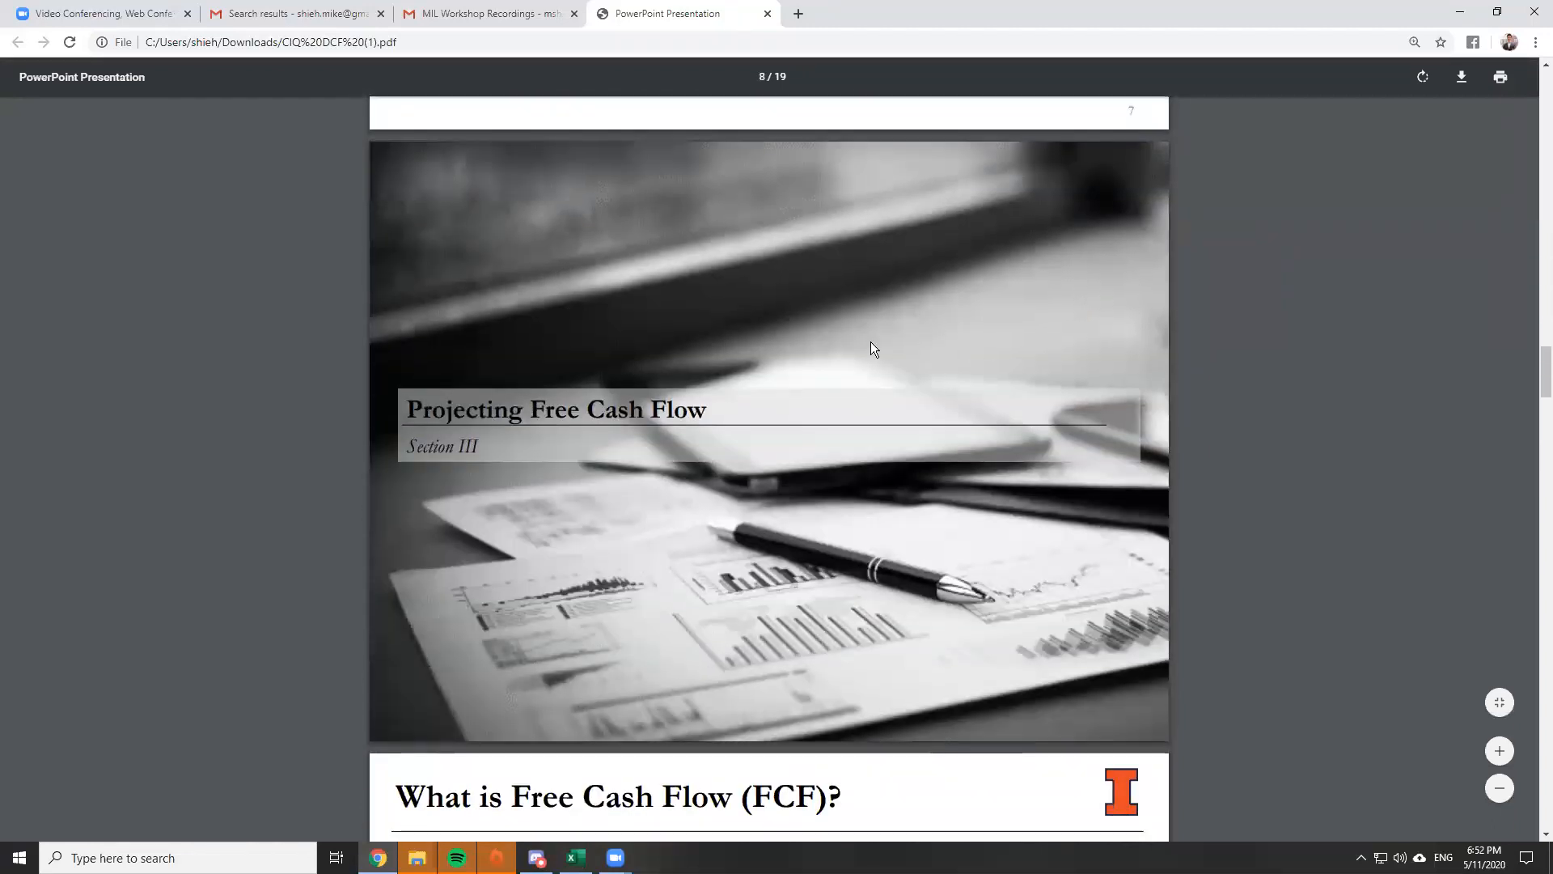
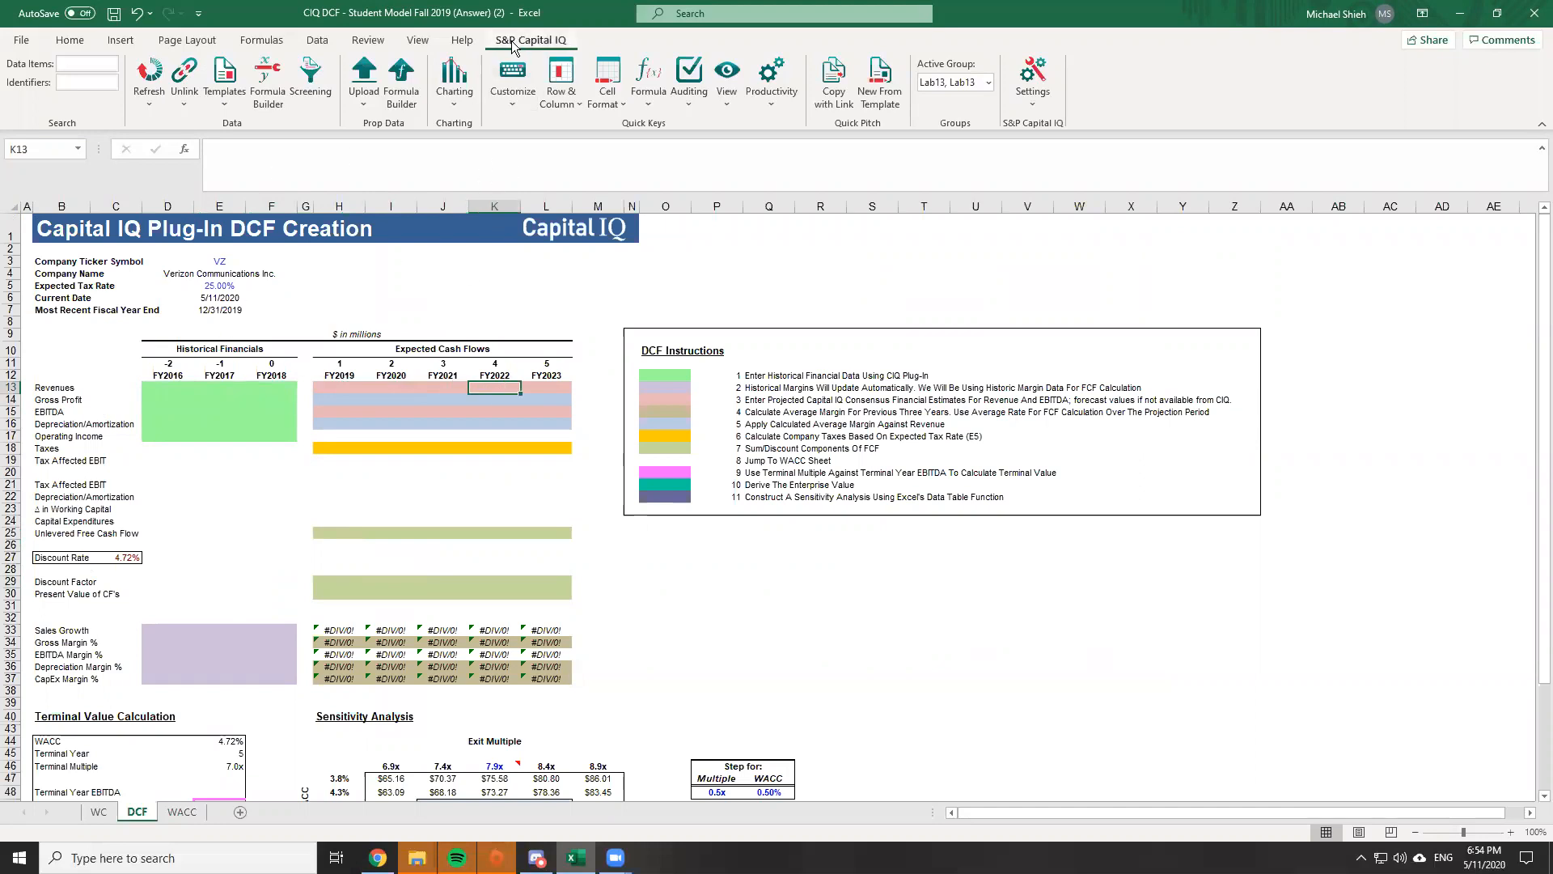
Look over the Capital IQ plug-in's refresh options for the selection, worksheet and workbook
left_click(148, 99)
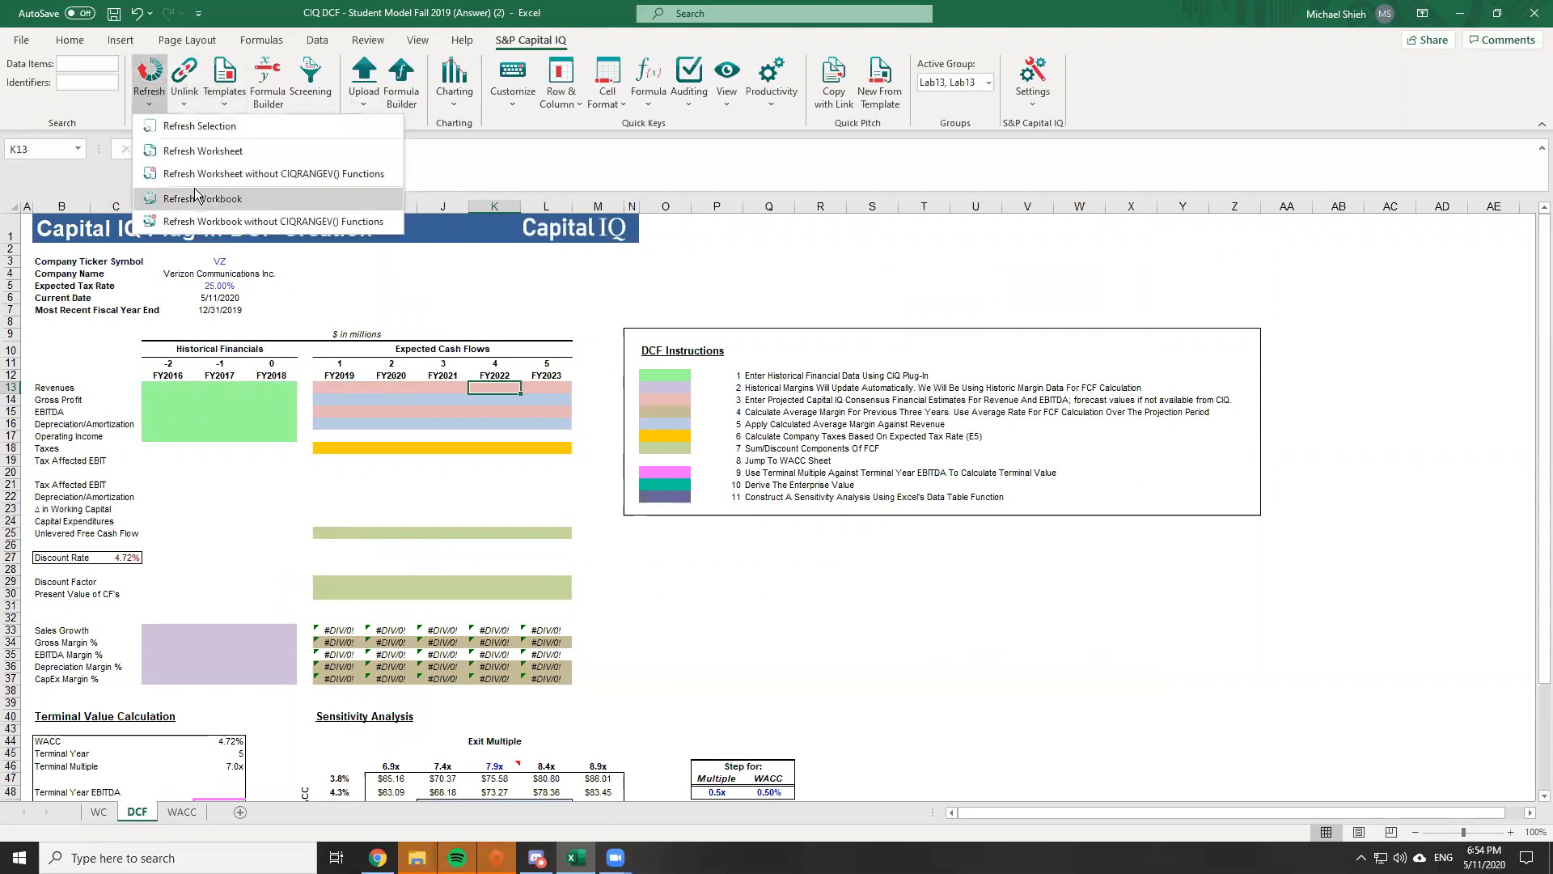
left_click(371, 267)
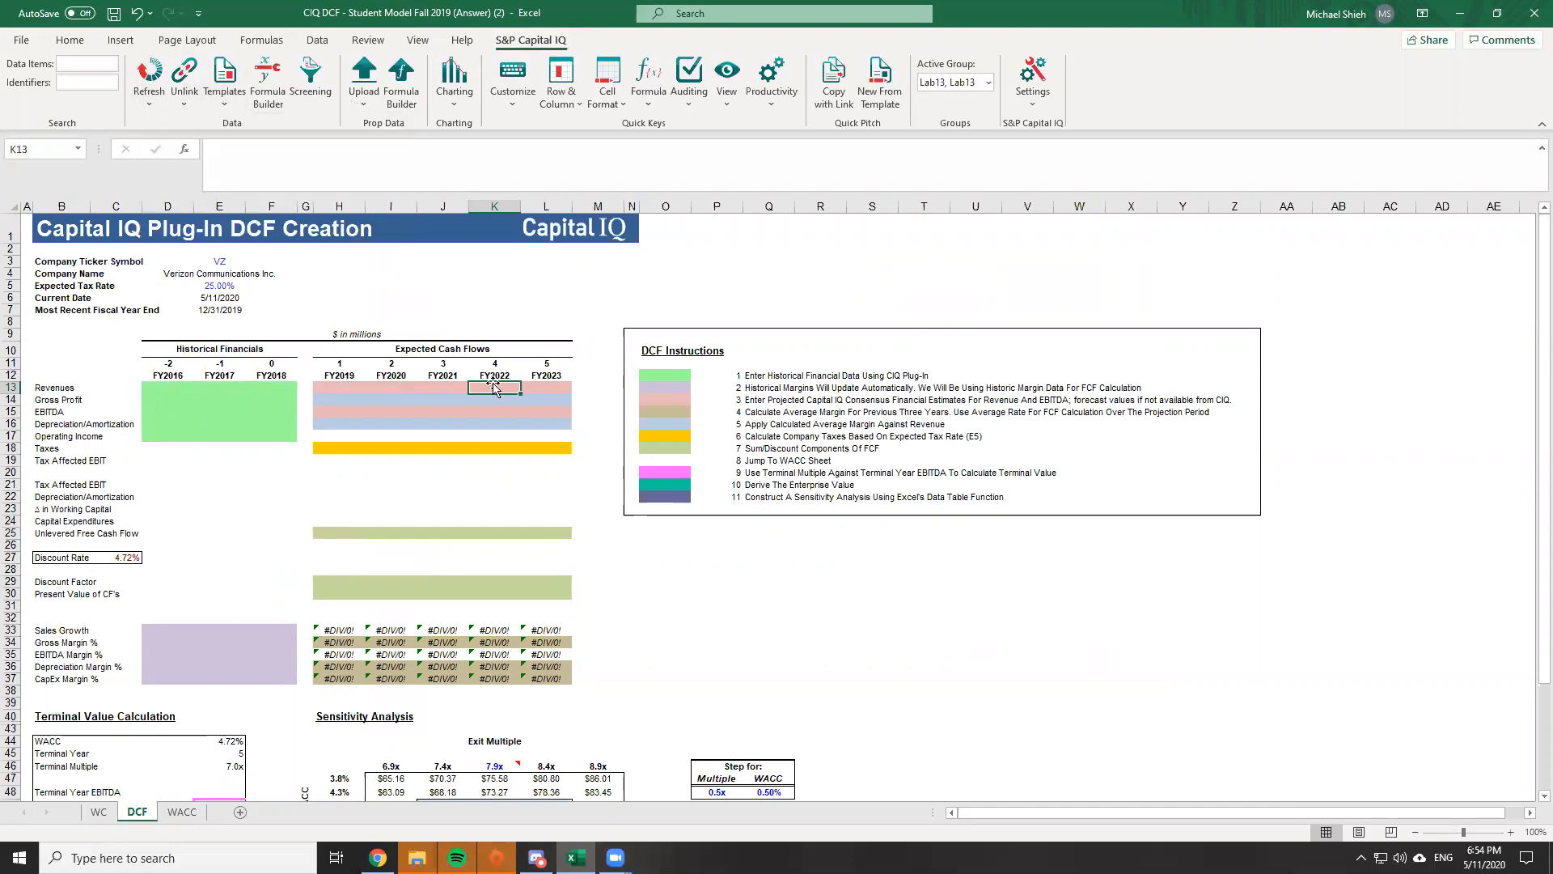
Look over the blank historical and projected cells from Revenues down to Unlevered Free Cash Flow, starting at D13
left_click(282, 410)
left_click(218, 388)
left_click(172, 400)
key("Up")
key("shift+Right")
key("shift+Down")
key("shift+Down")
key("shift+Down")
key("shift+Down")
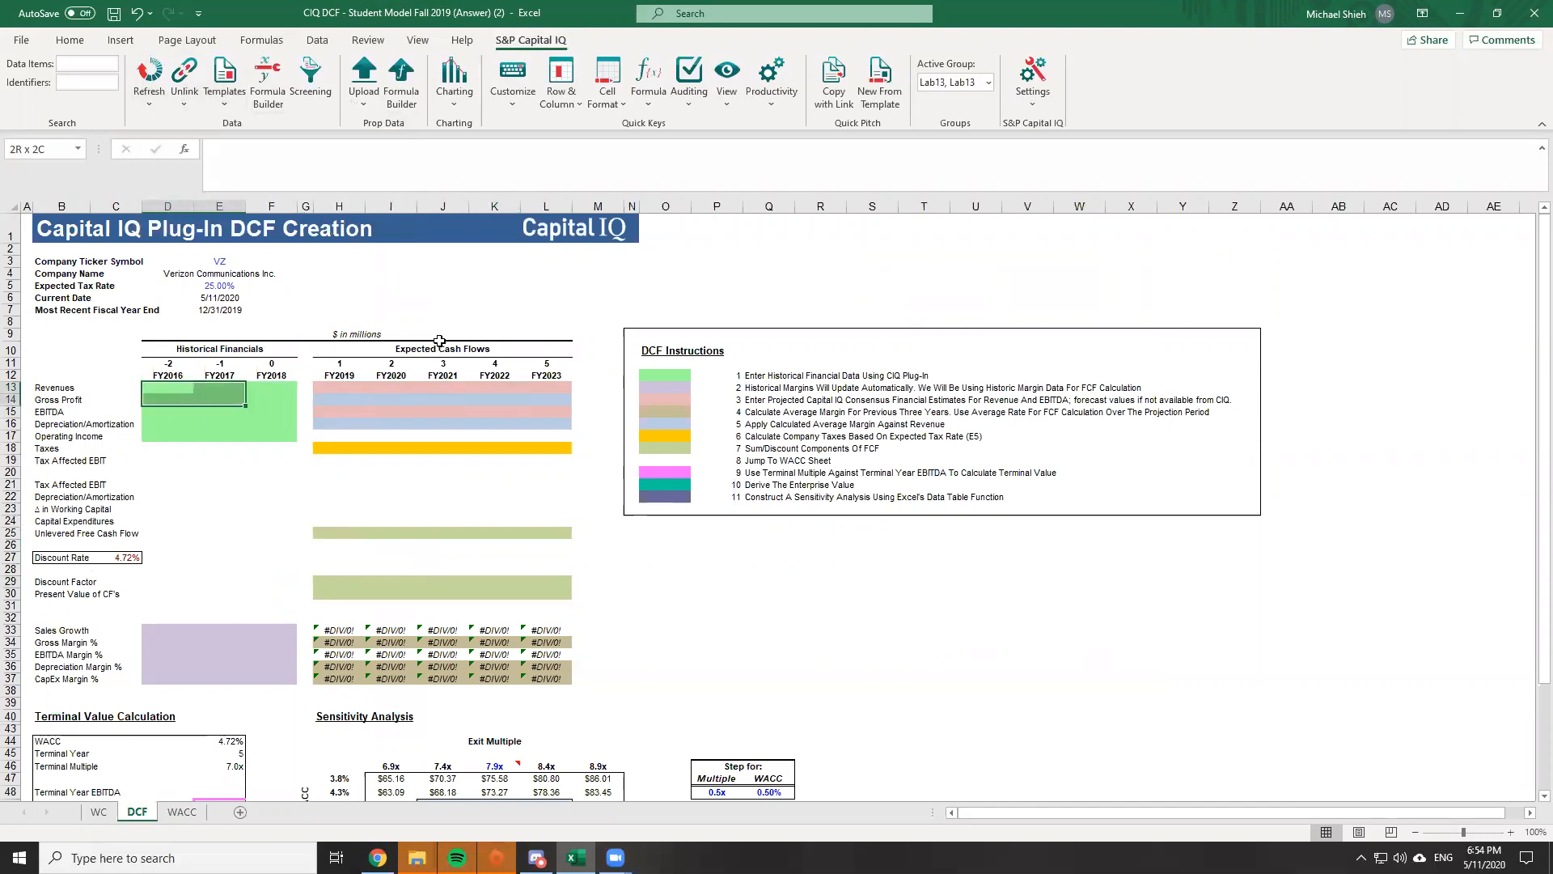
key("shift+Right")
key("shift+Right")
key("shift+Right")
key("shift+Right")
key("shift+Right")
key("shift+Right")
key("shift+Right")
key("shift+Right")
key("shift+Left")
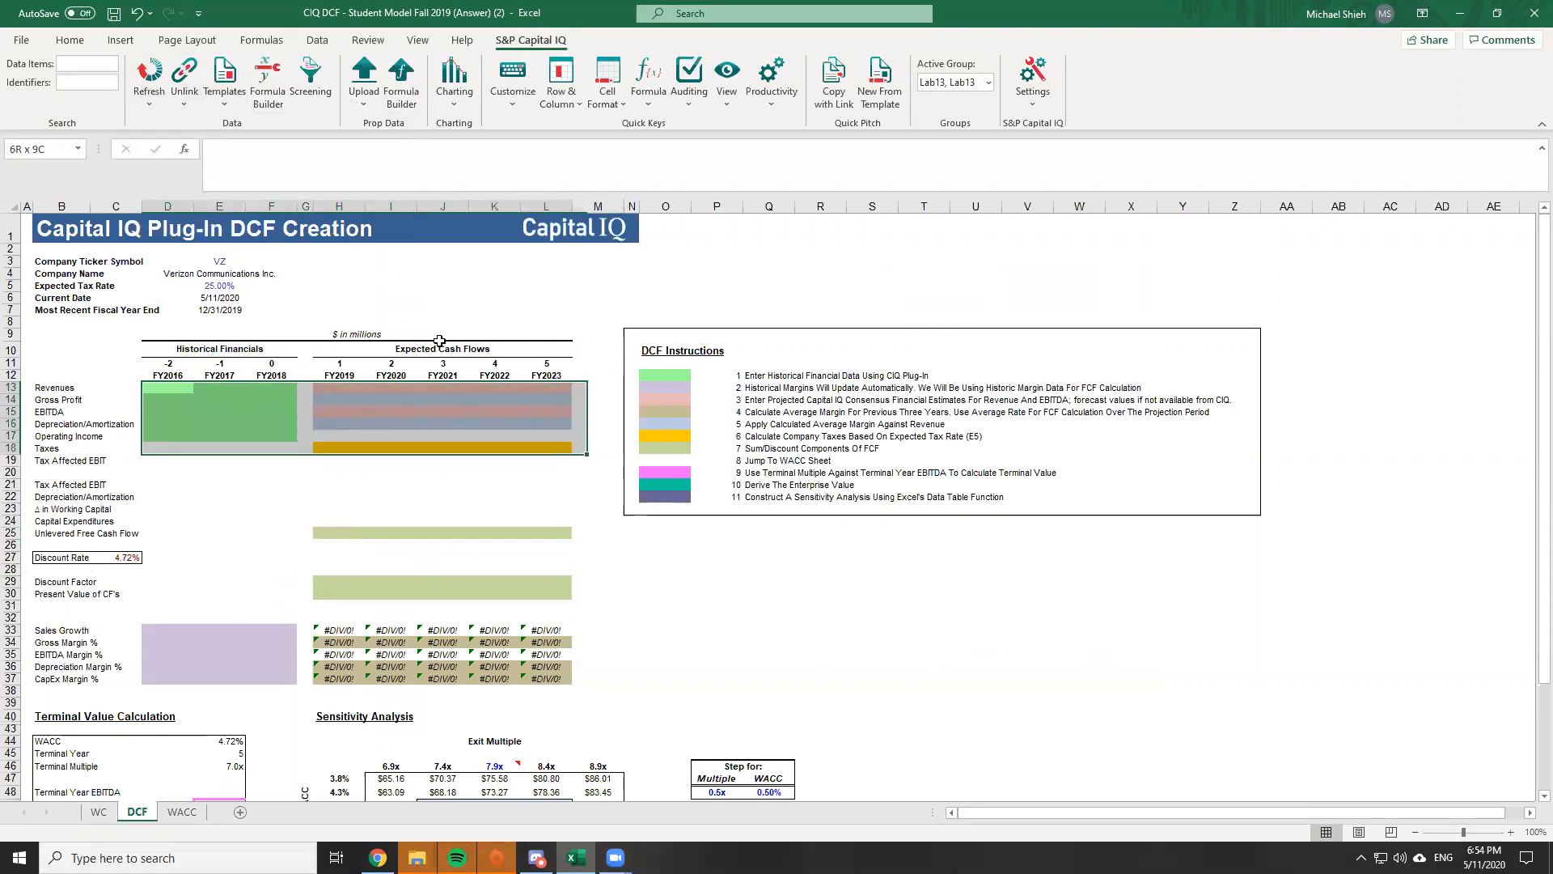
key("shift+Down")
key("shift+Down")
key("shift+Down")
key("shift+Down")
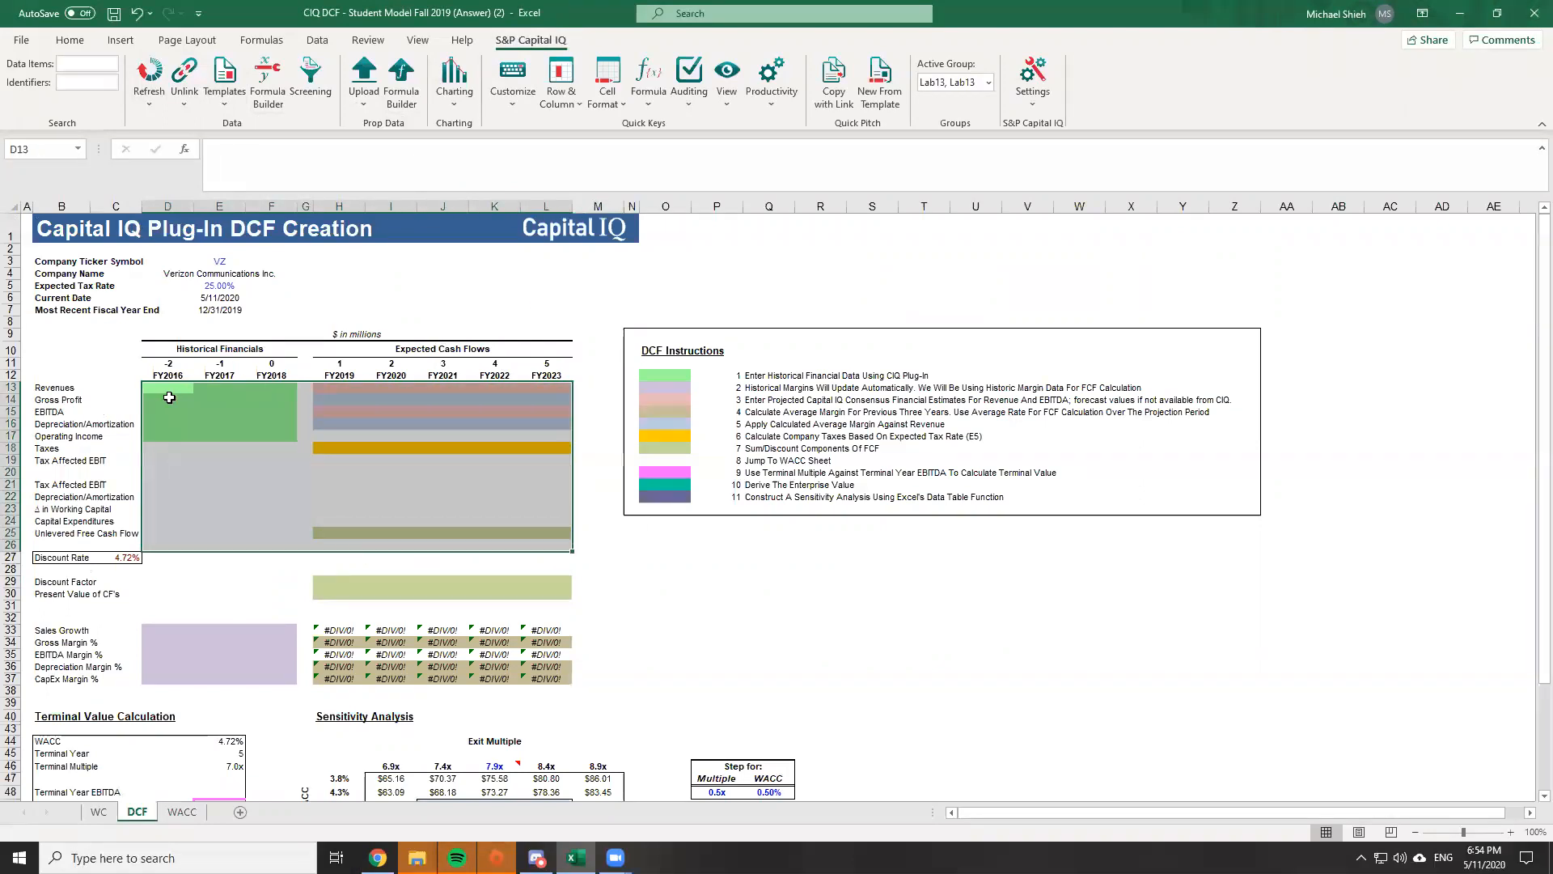
Examine the FY2019–FY2023 Expected Cash Flows cells, covering Revenues through Depreciation/Amortization and the Taxes rows
left_click(170, 398)
key("Up")
left_click(391, 397)
left_click(527, 388)
left_click_drag(345, 389, 541, 389)
left_click(561, 421, "shift")
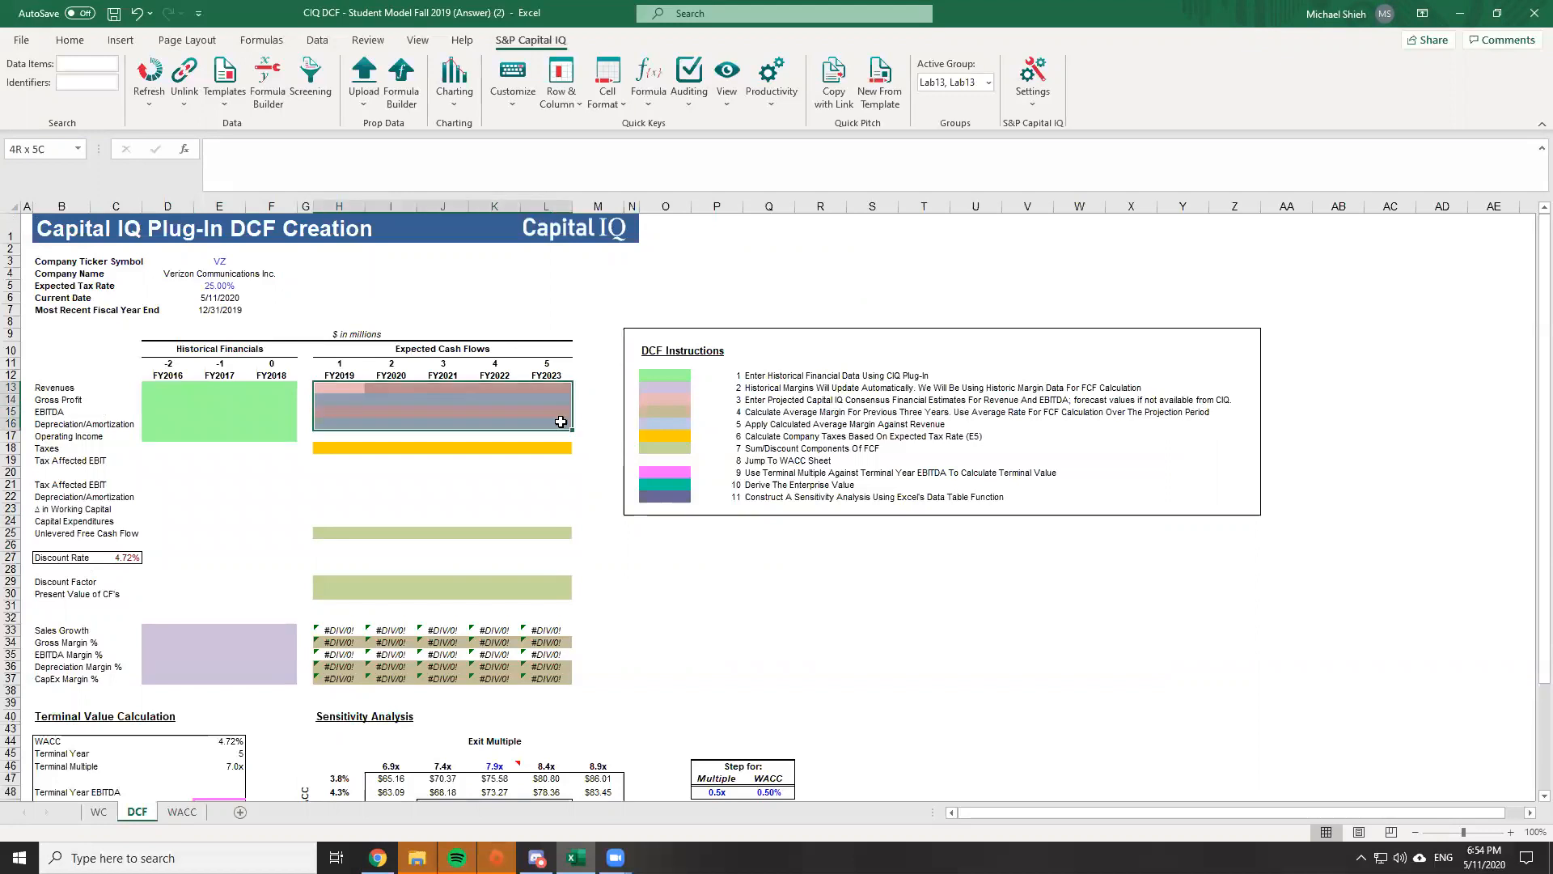
left_click_drag(327, 447, 326, 455)
left_click(529, 460, "shift")
Examine the green Historical Financials block D13:F17, from Revenues to Operating Income for FY2016–FY2018
left_click_drag(173, 387, 288, 436)
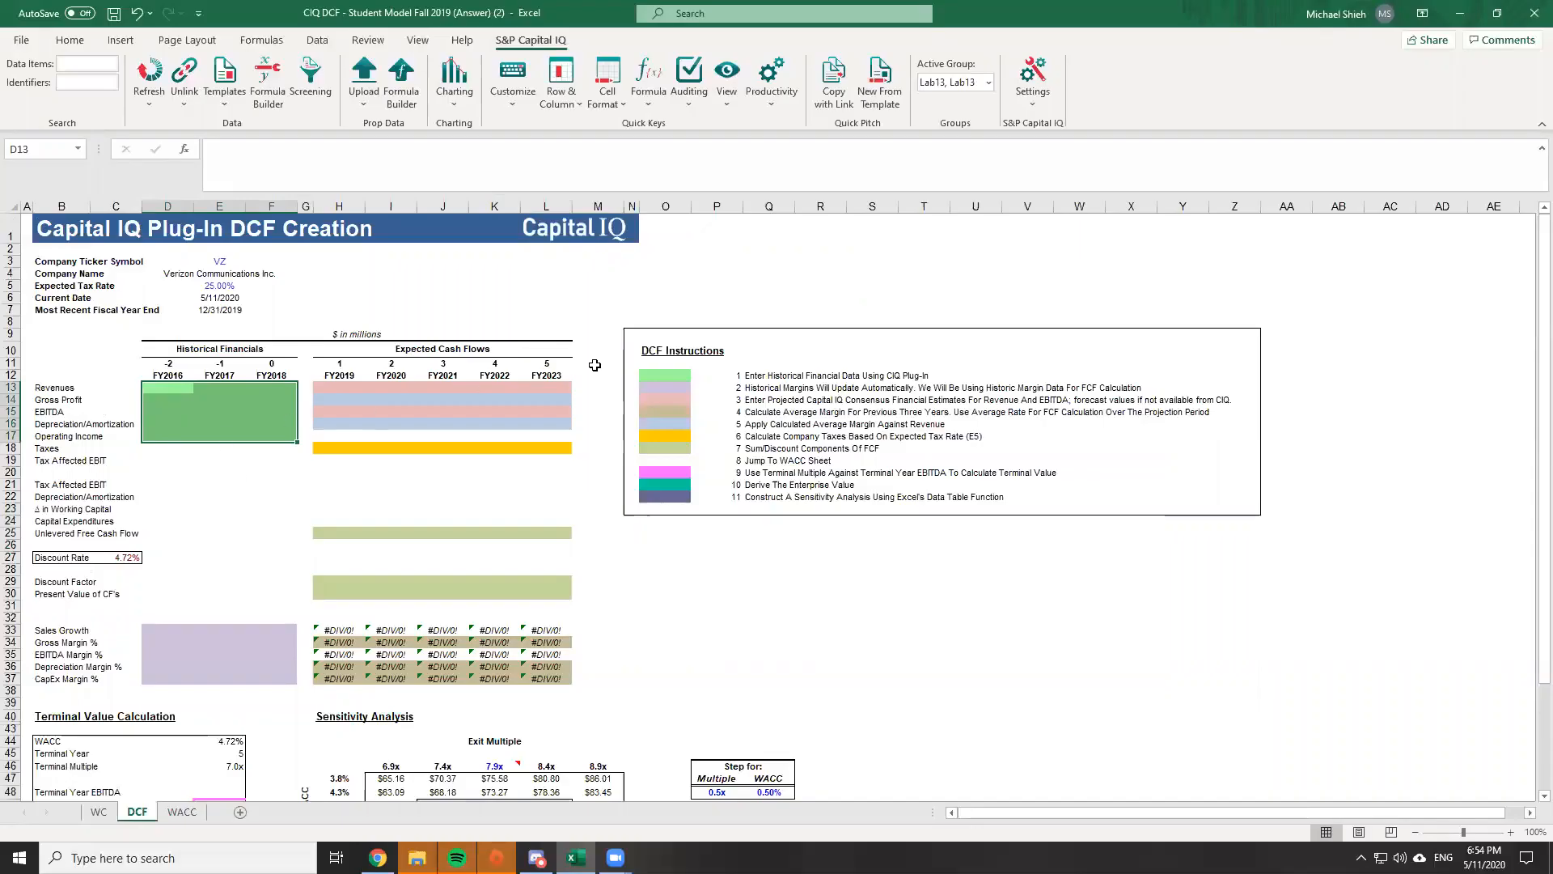
key("Right")
key("Left")
key("Right")
key("Left")
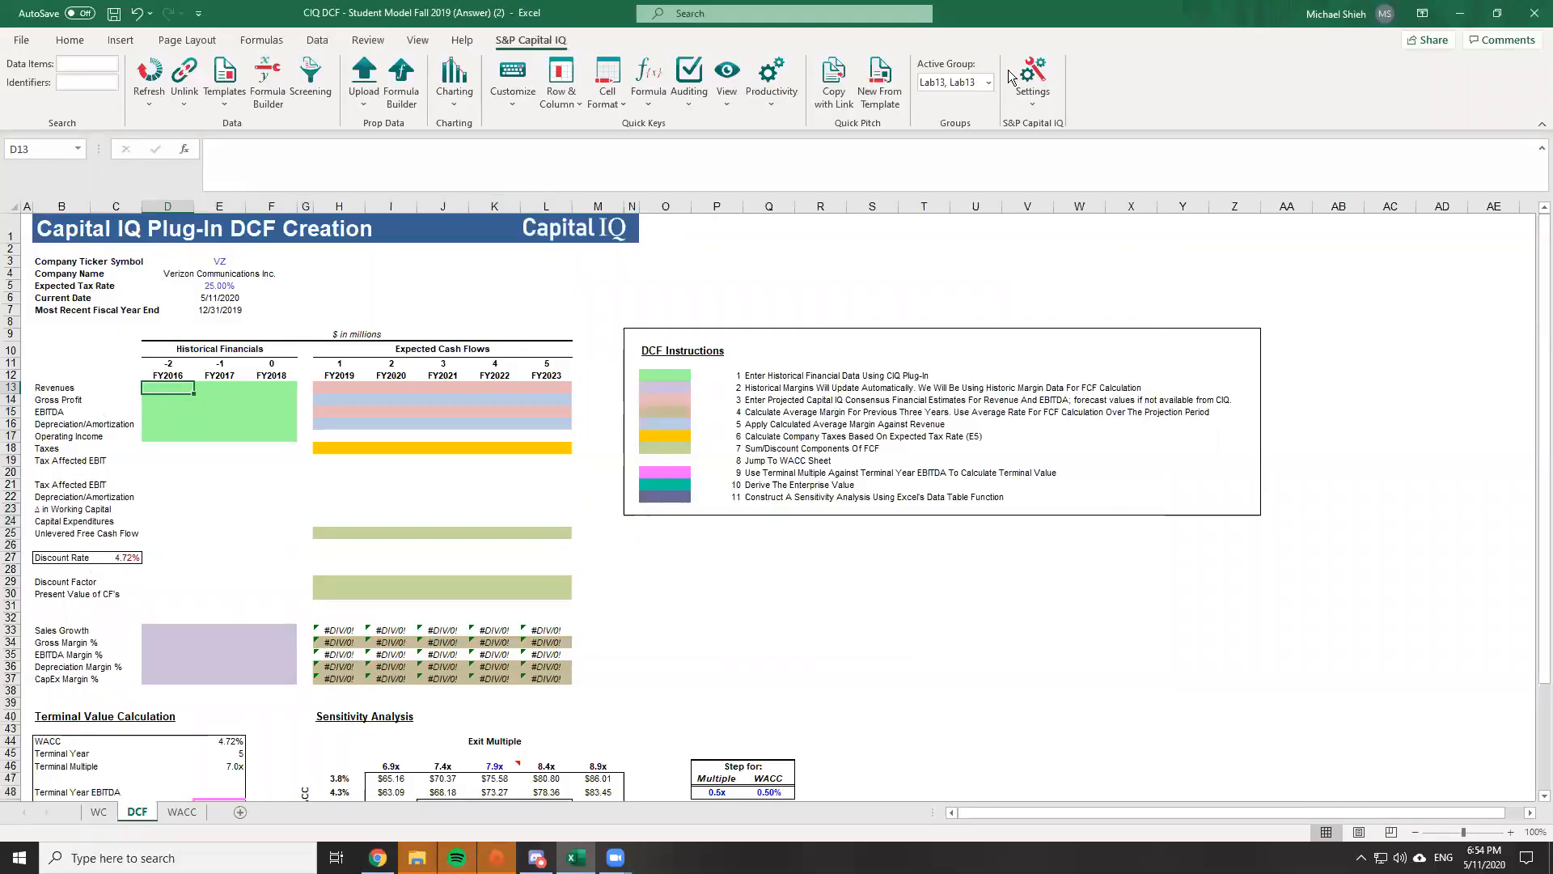
key("Right")
key("Right")
key("Down")
key("Down")
key("Down")
key("Up")
key("Up")
key("Up")
key("shift+Down")
key("shift+Down")
key("shift+Down")
key("shift+Left")
key("shift+Left")
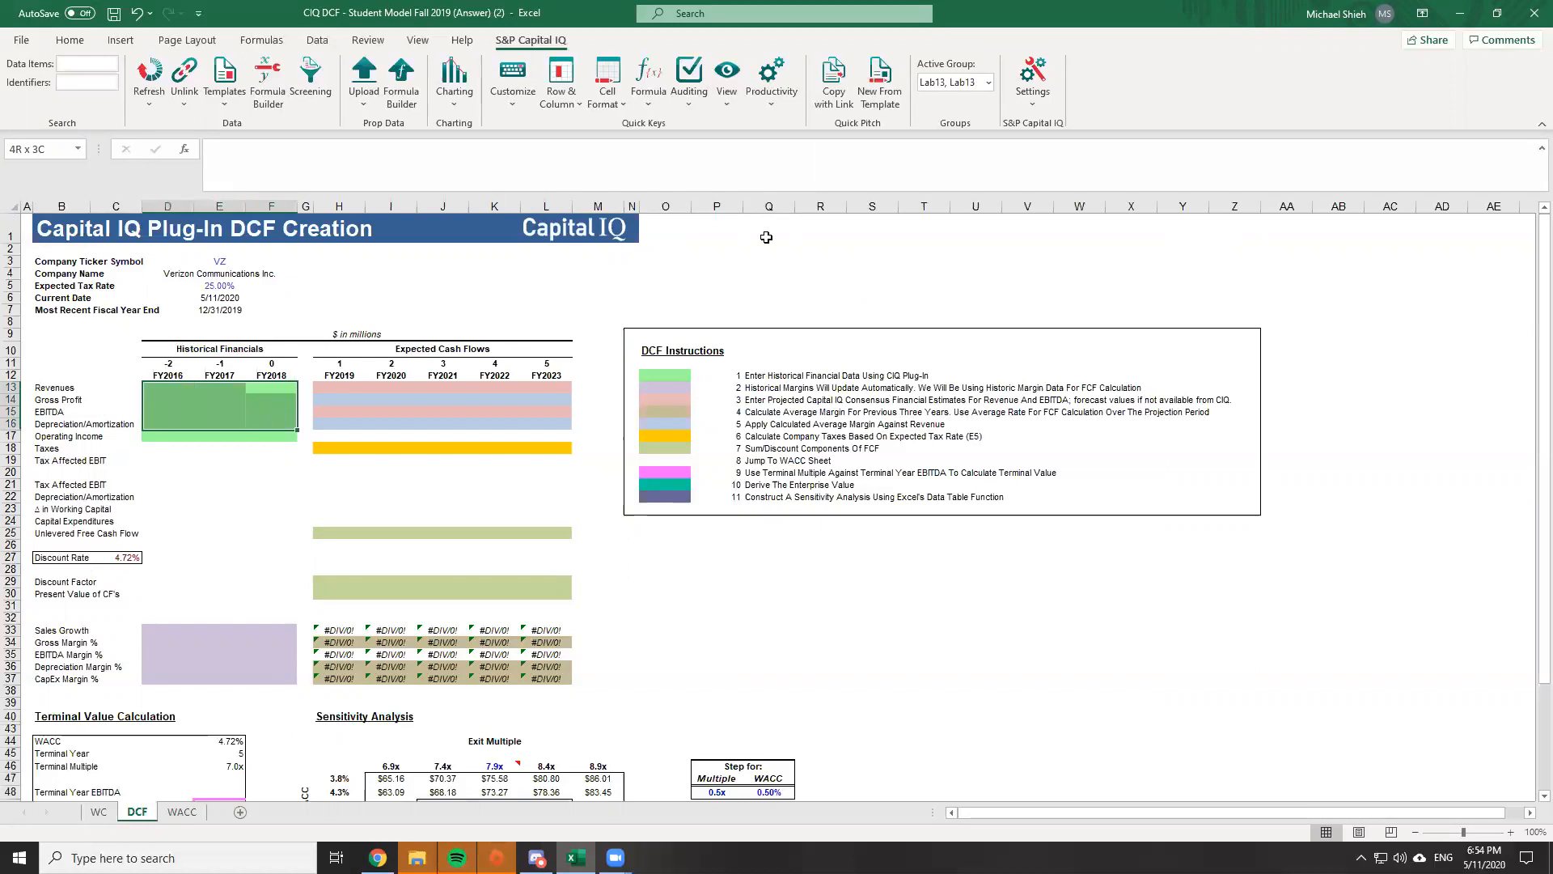
key("shift+Down")
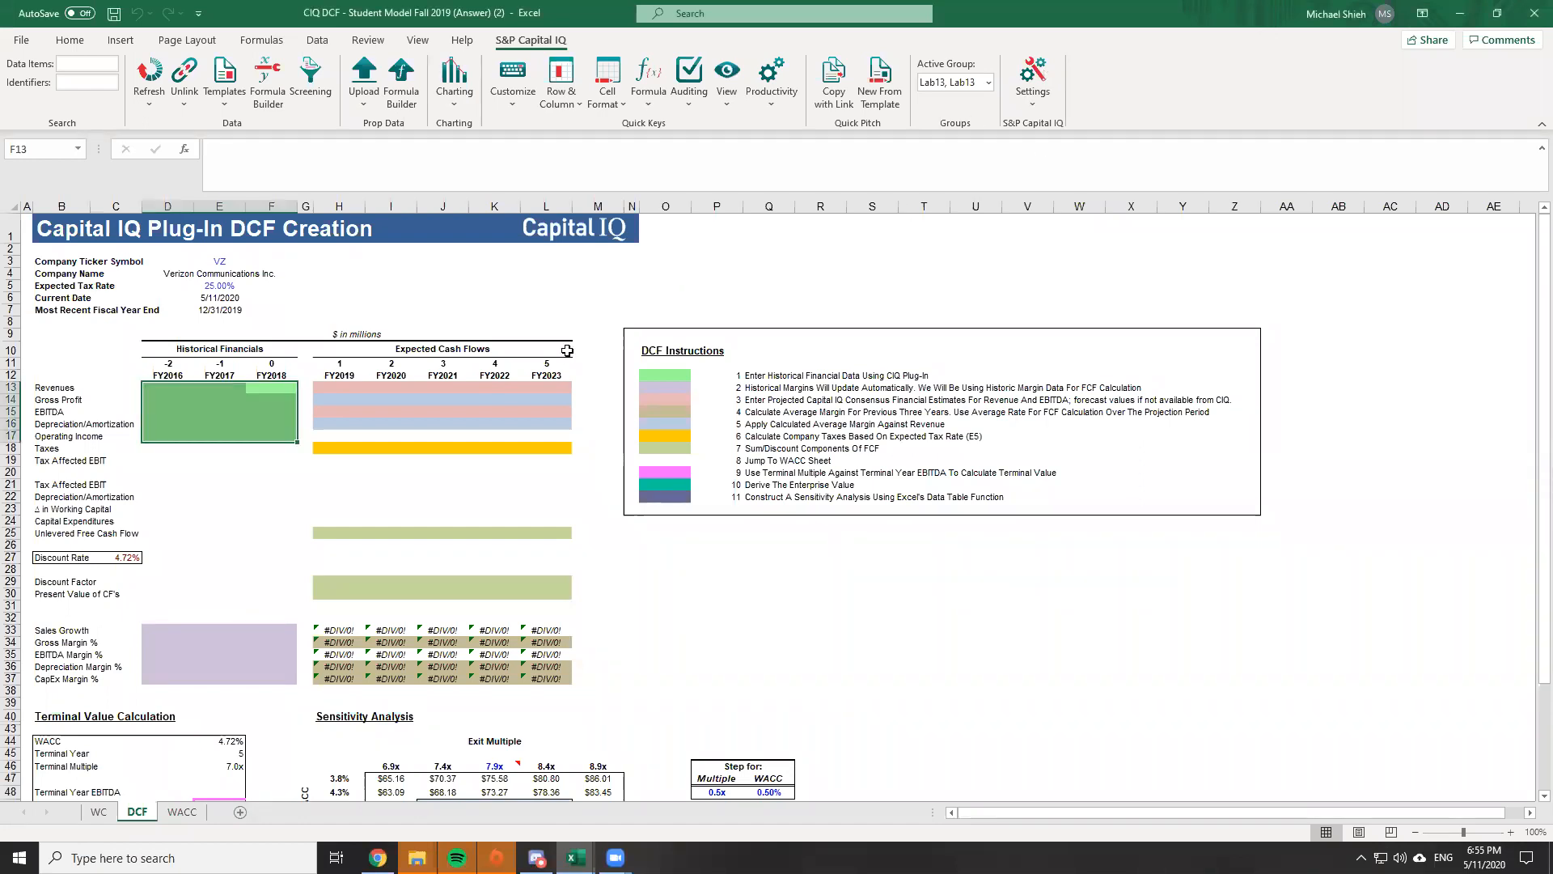
Compare the blank DCF sheet with the completed copy of the workbook, including the formula in its FY2016 Revenues cell
key("alt+Tab")
key("alt+Tab")
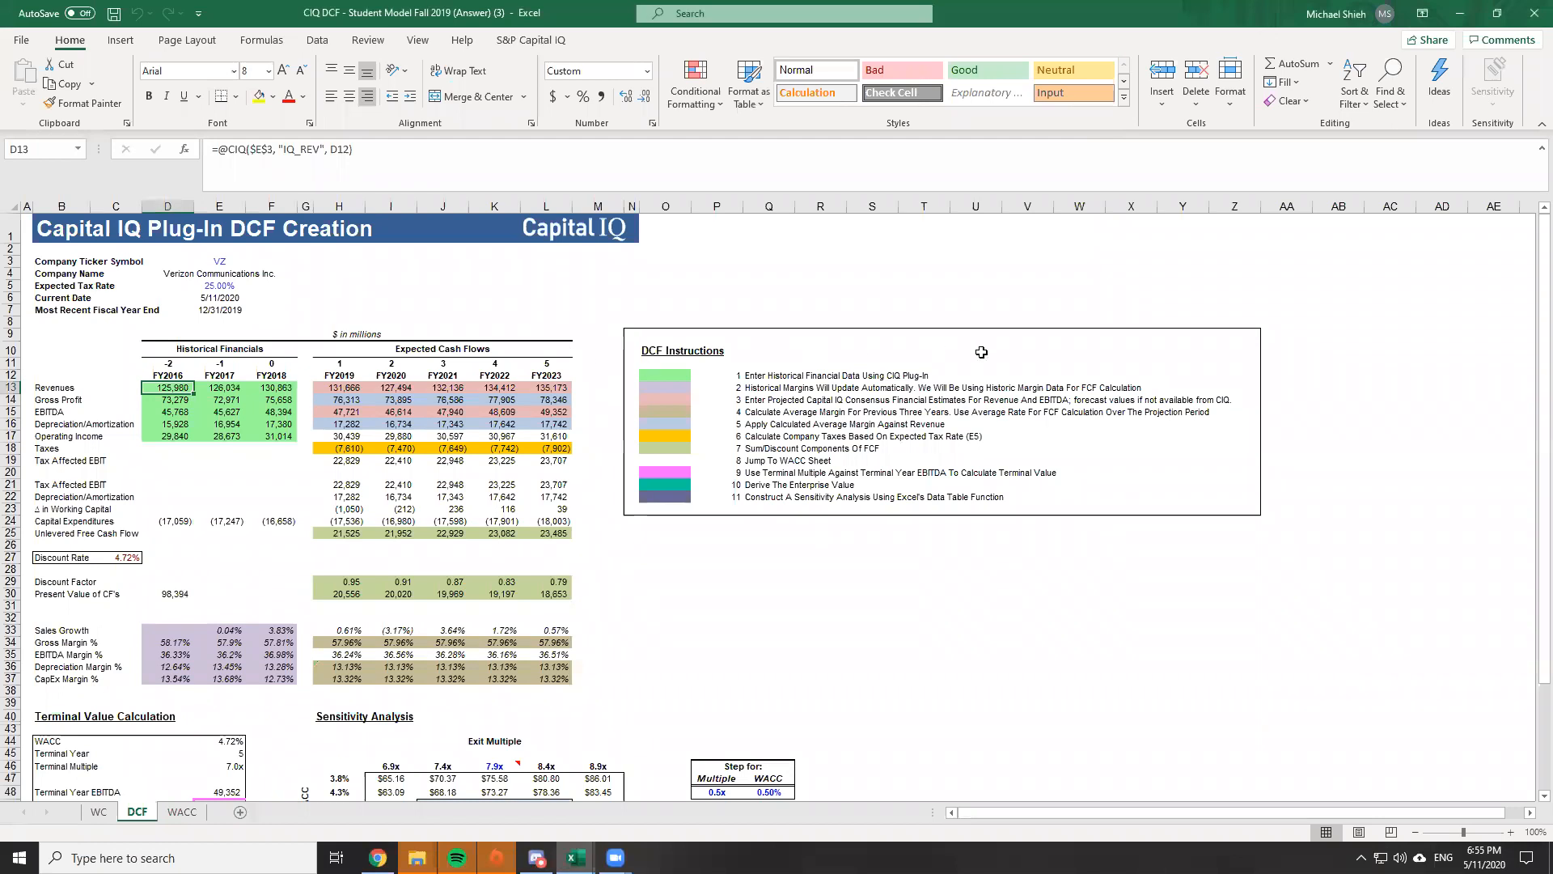
key("alt+Tab")
key("alt+Tab")
key("Right")
key("Right")
key("Right")
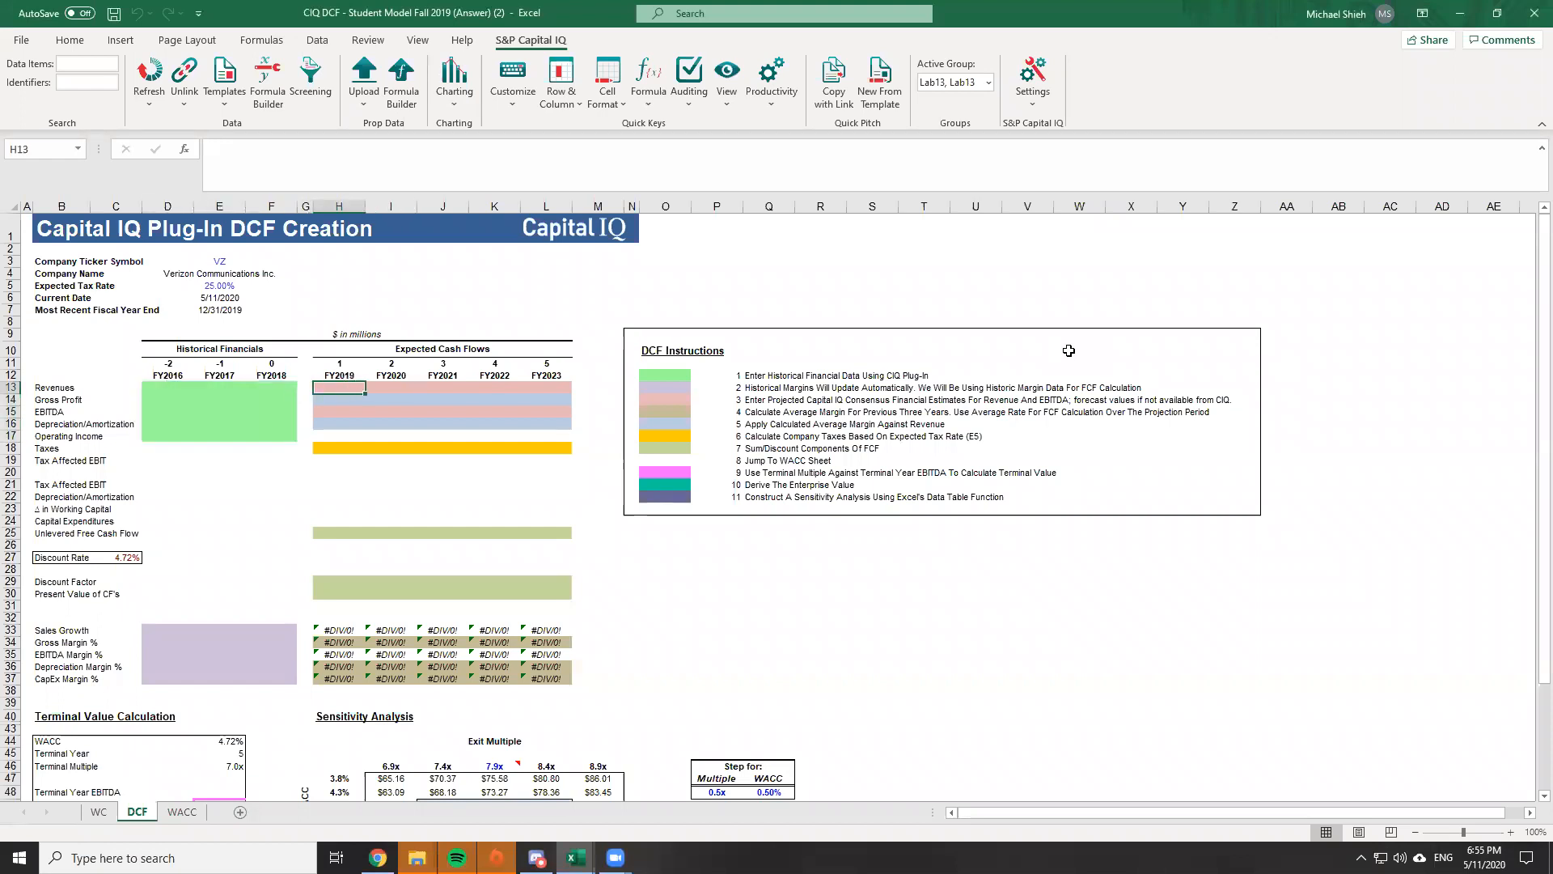
key("alt+Tab")
key("alt+Tab")
Go back over the Historical Financials input cells in the blank model, and select the FY2016 Revenues cell D13
key("Left")
key("Left")
key("Left")
key("Left")
key("Left")
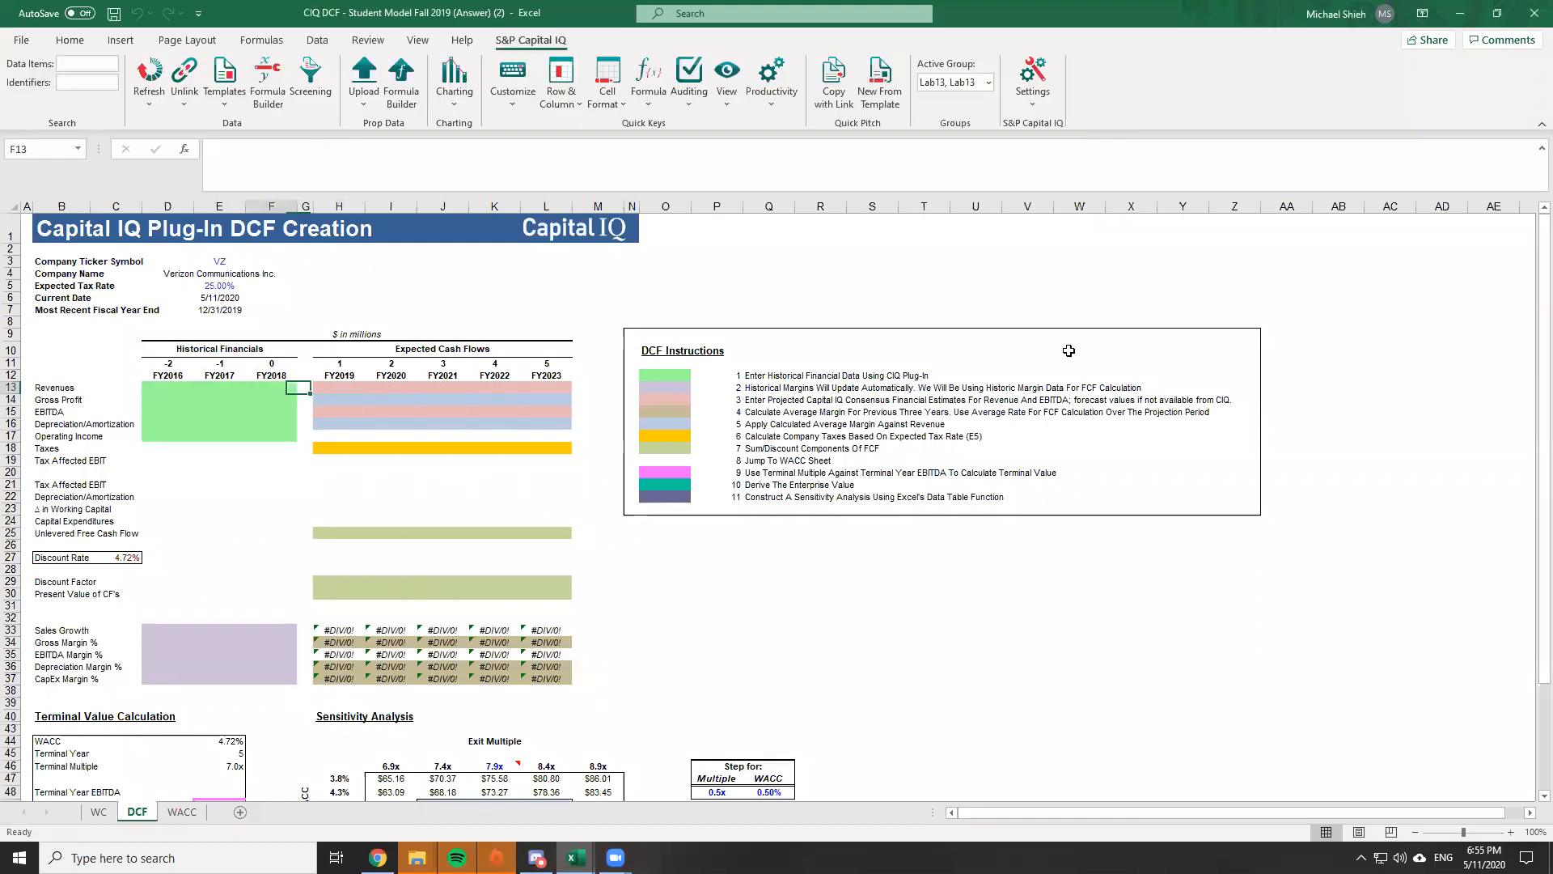
key("shift+Down")
key("shift+Down")
key("shift+Down")
key("shift+Down")
key("shift+Right")
key("shift+Right")
key("shift+Right")
key("Up")
key("Right")
key("Left")
key("Down")
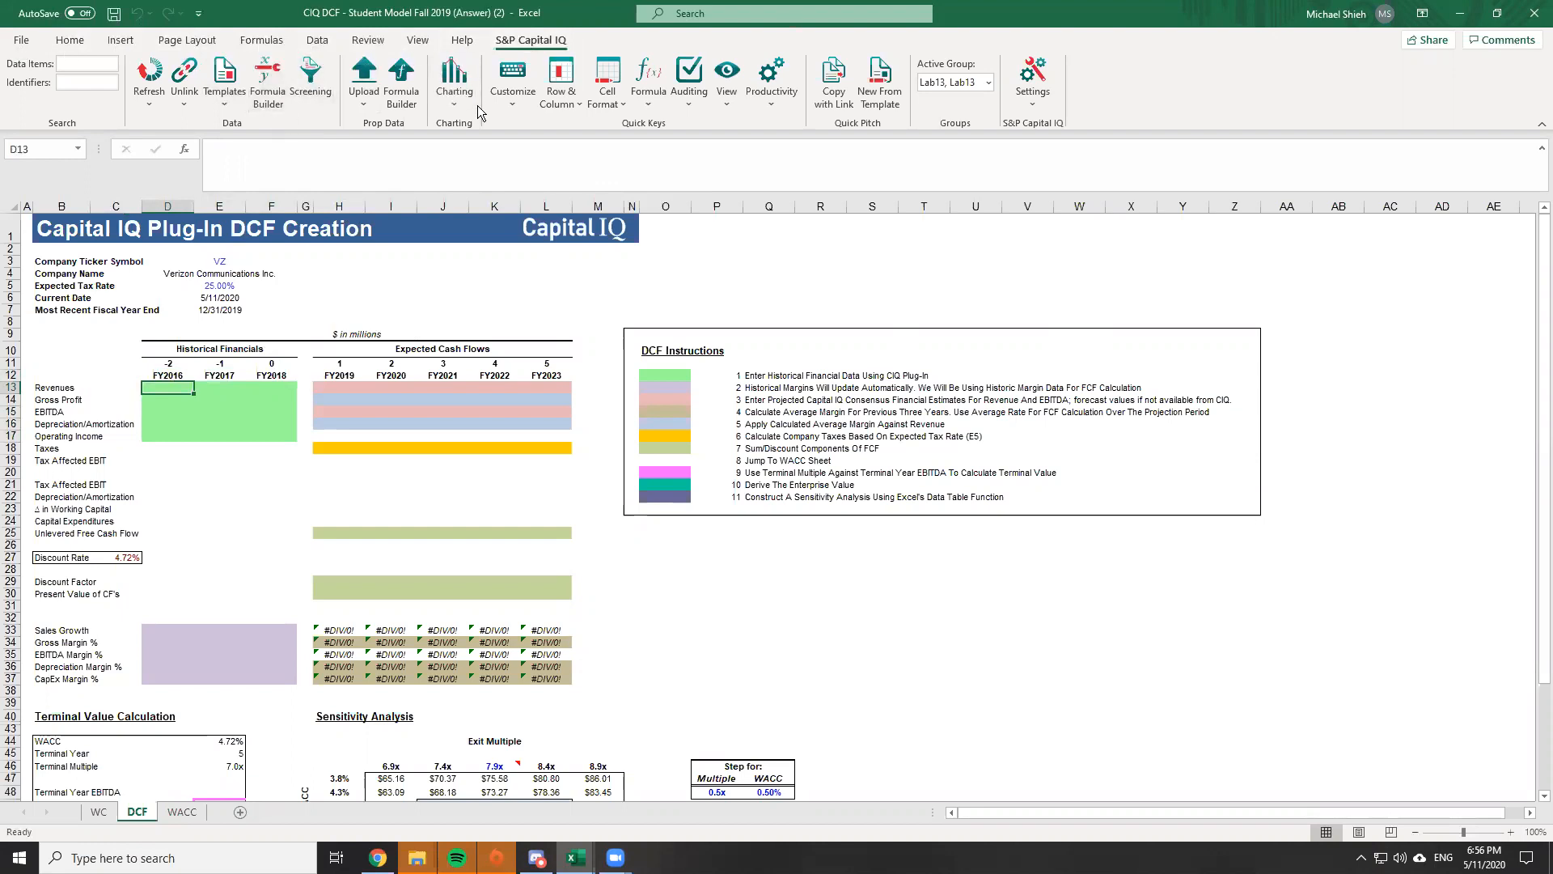
key("alt")
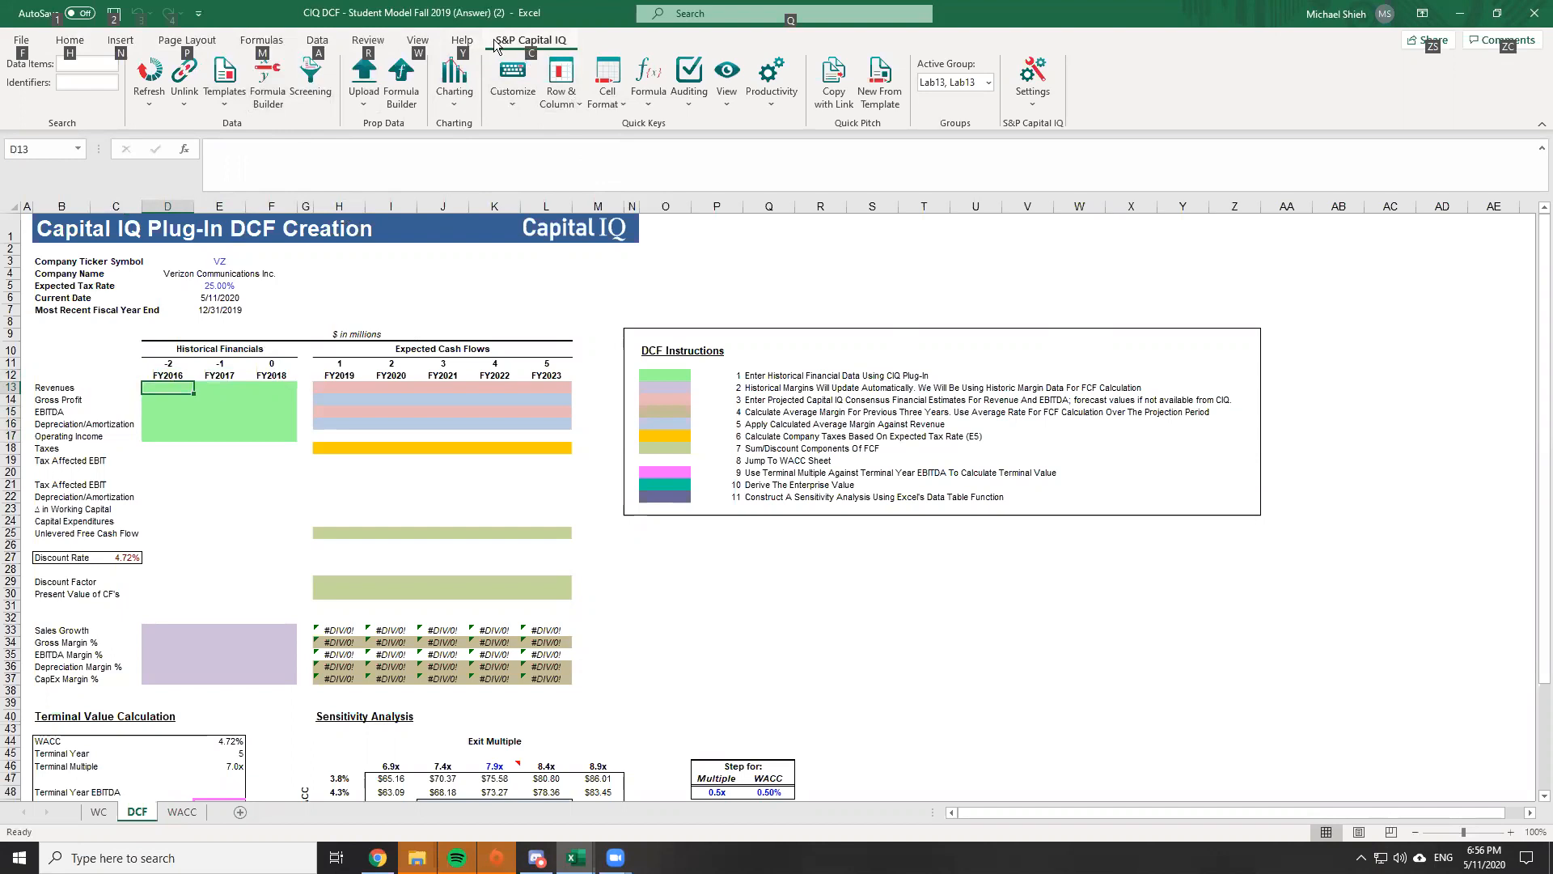
key("c")
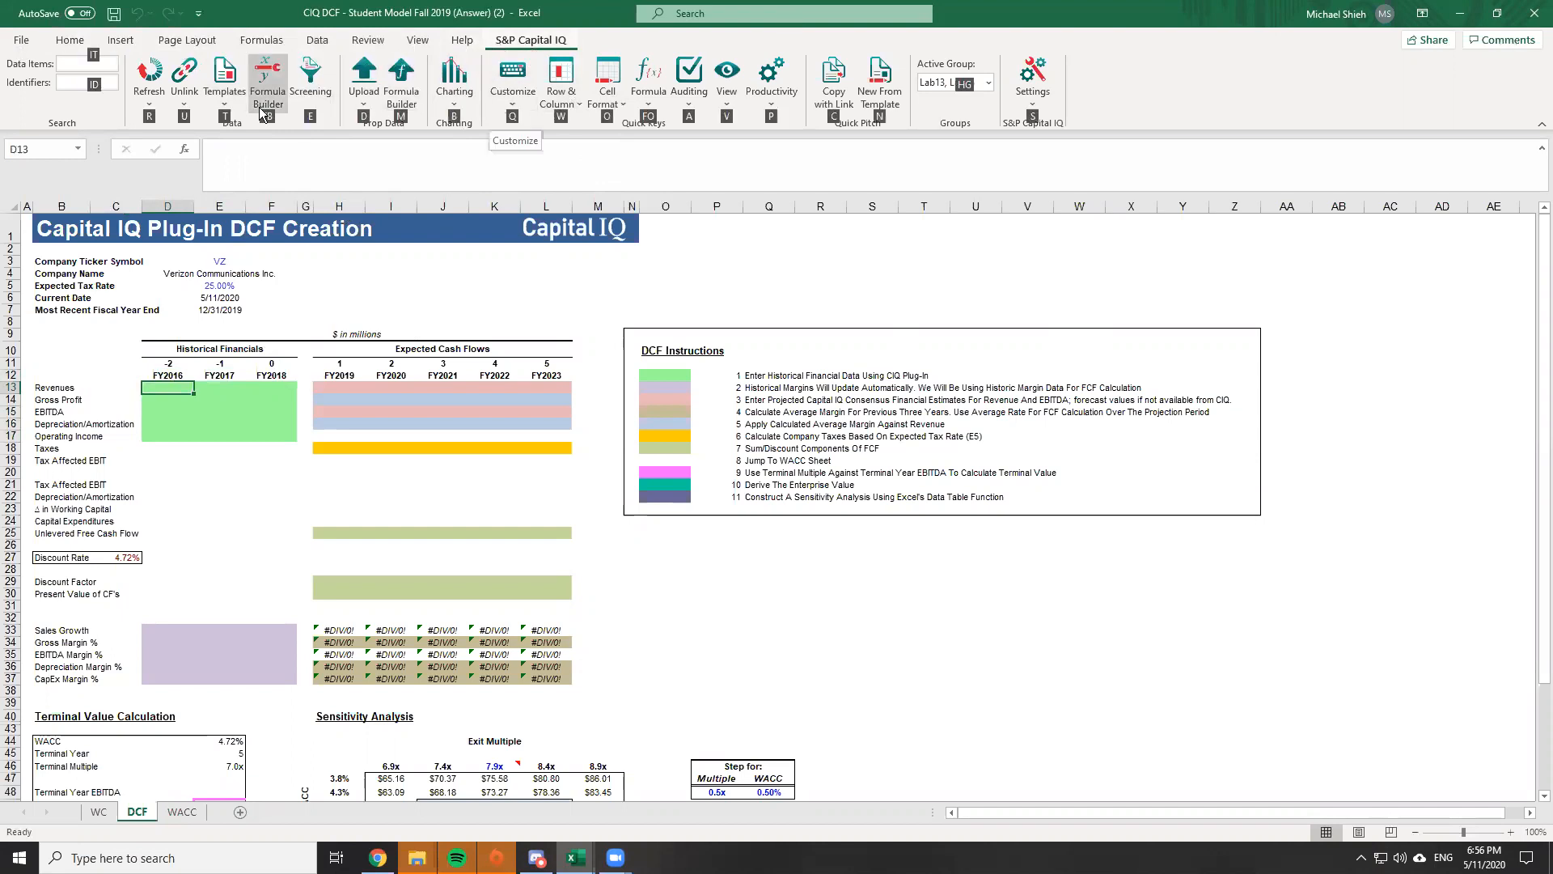
key("f")
key("b")
left_click(1050, 174)
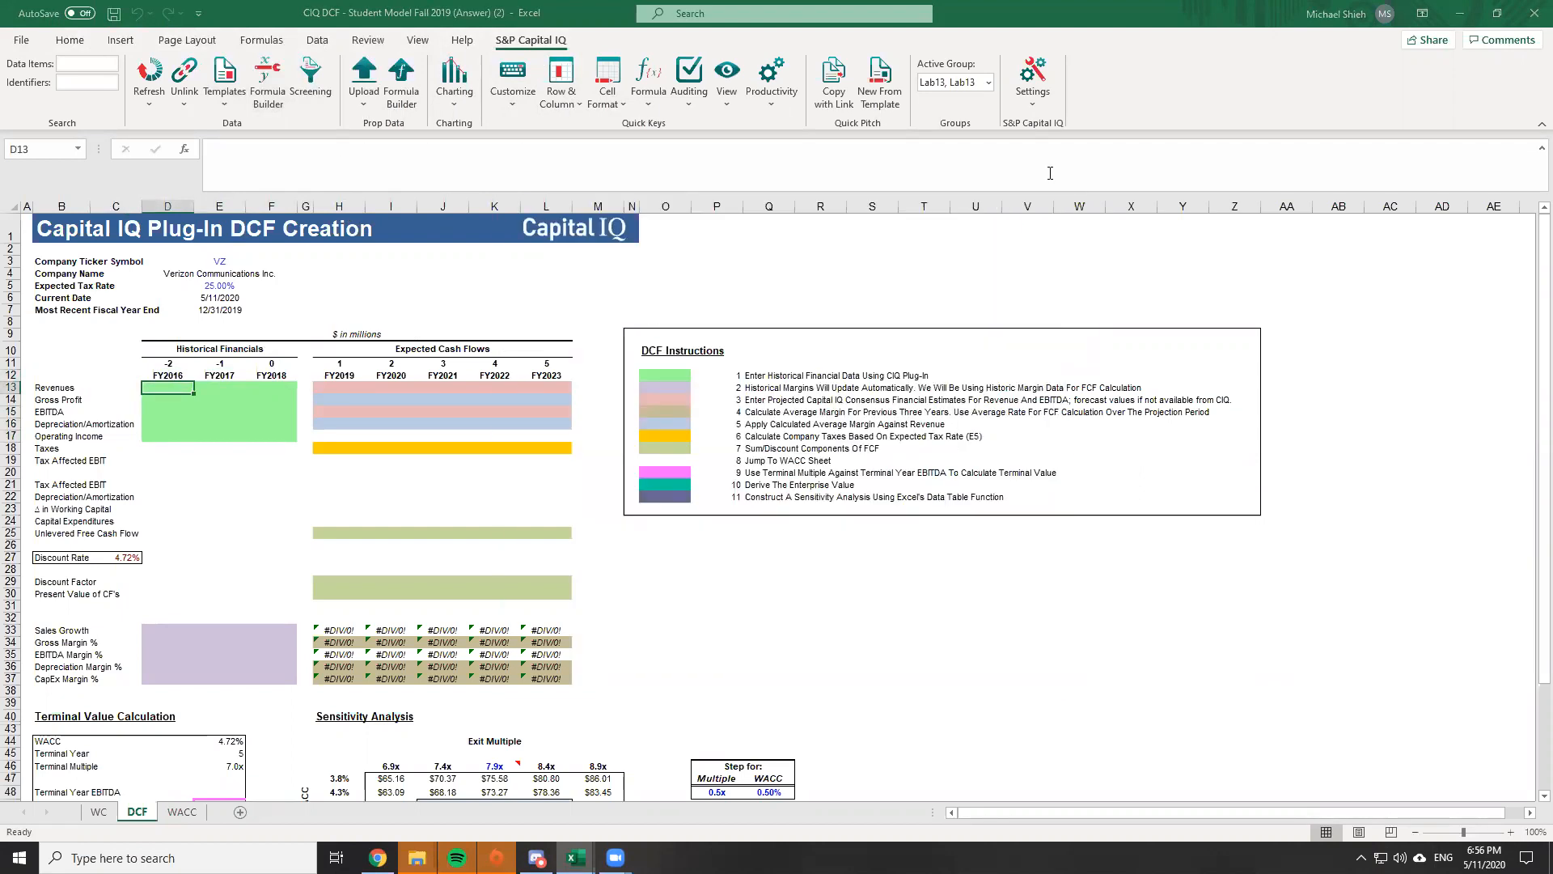
Open the Capital IQ Formula Builder for cell D13 and position it clear of the historical financials
key("alt")
key("c")
key("f")
key("b")
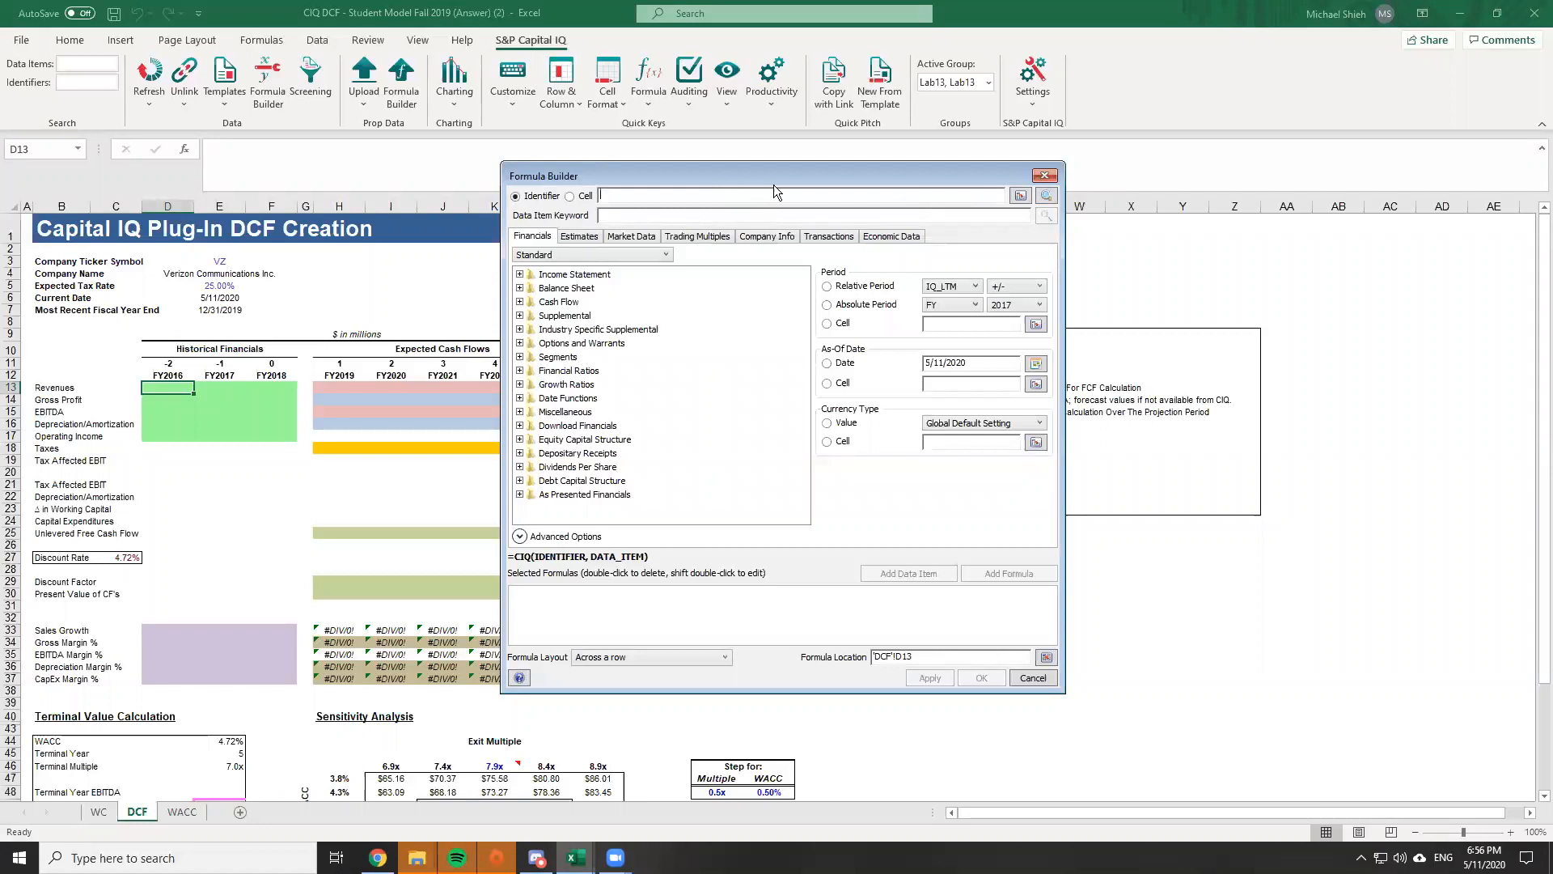
left_click_drag(778, 170, 821, 209)
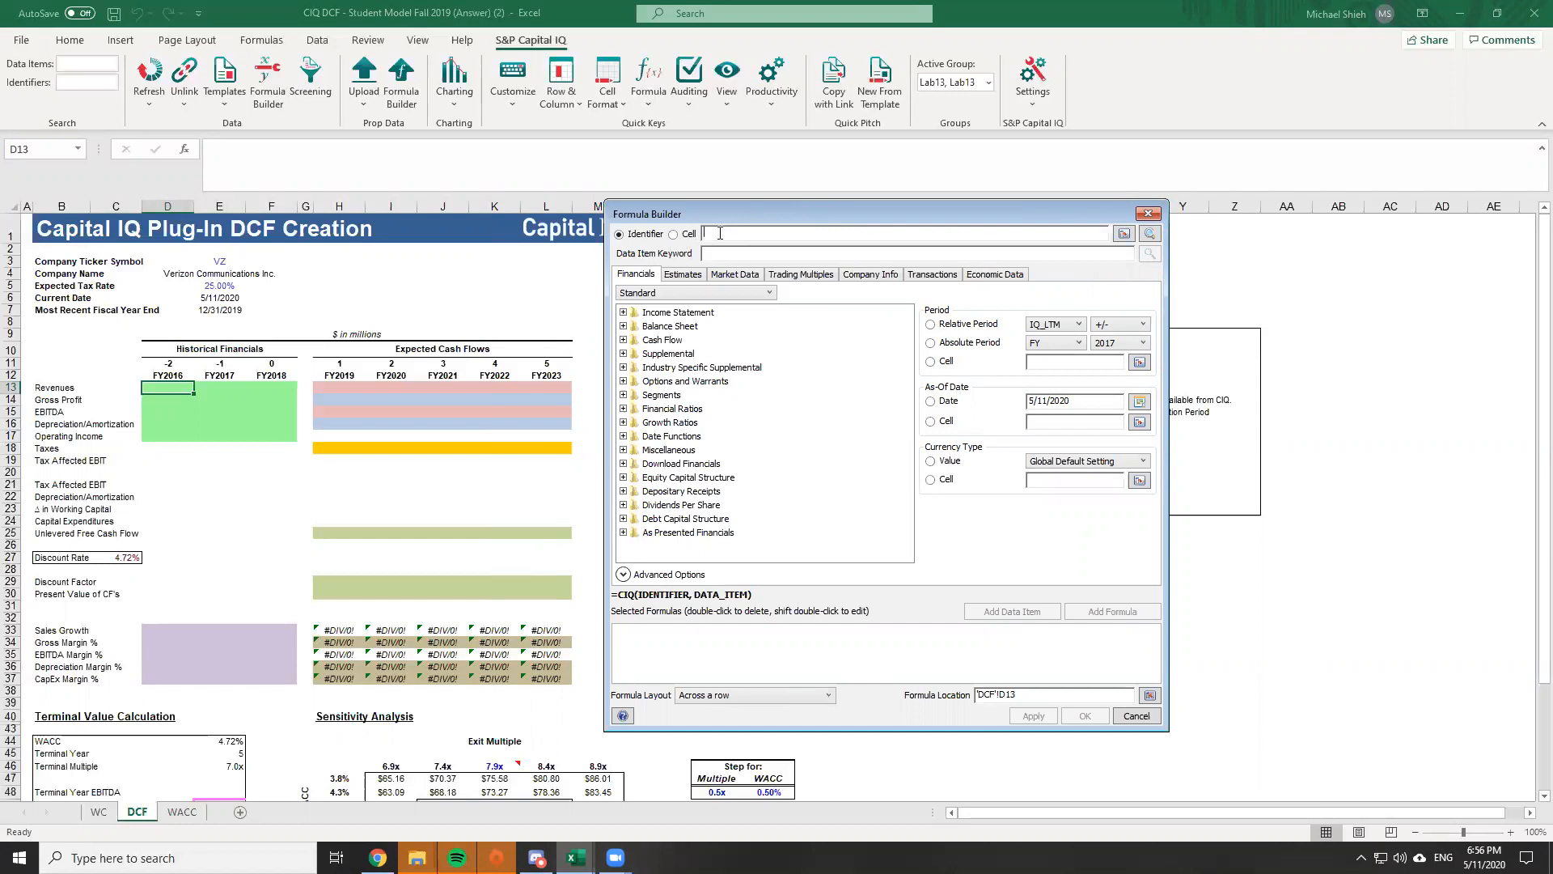
left_click_drag(736, 215, 660, 236)
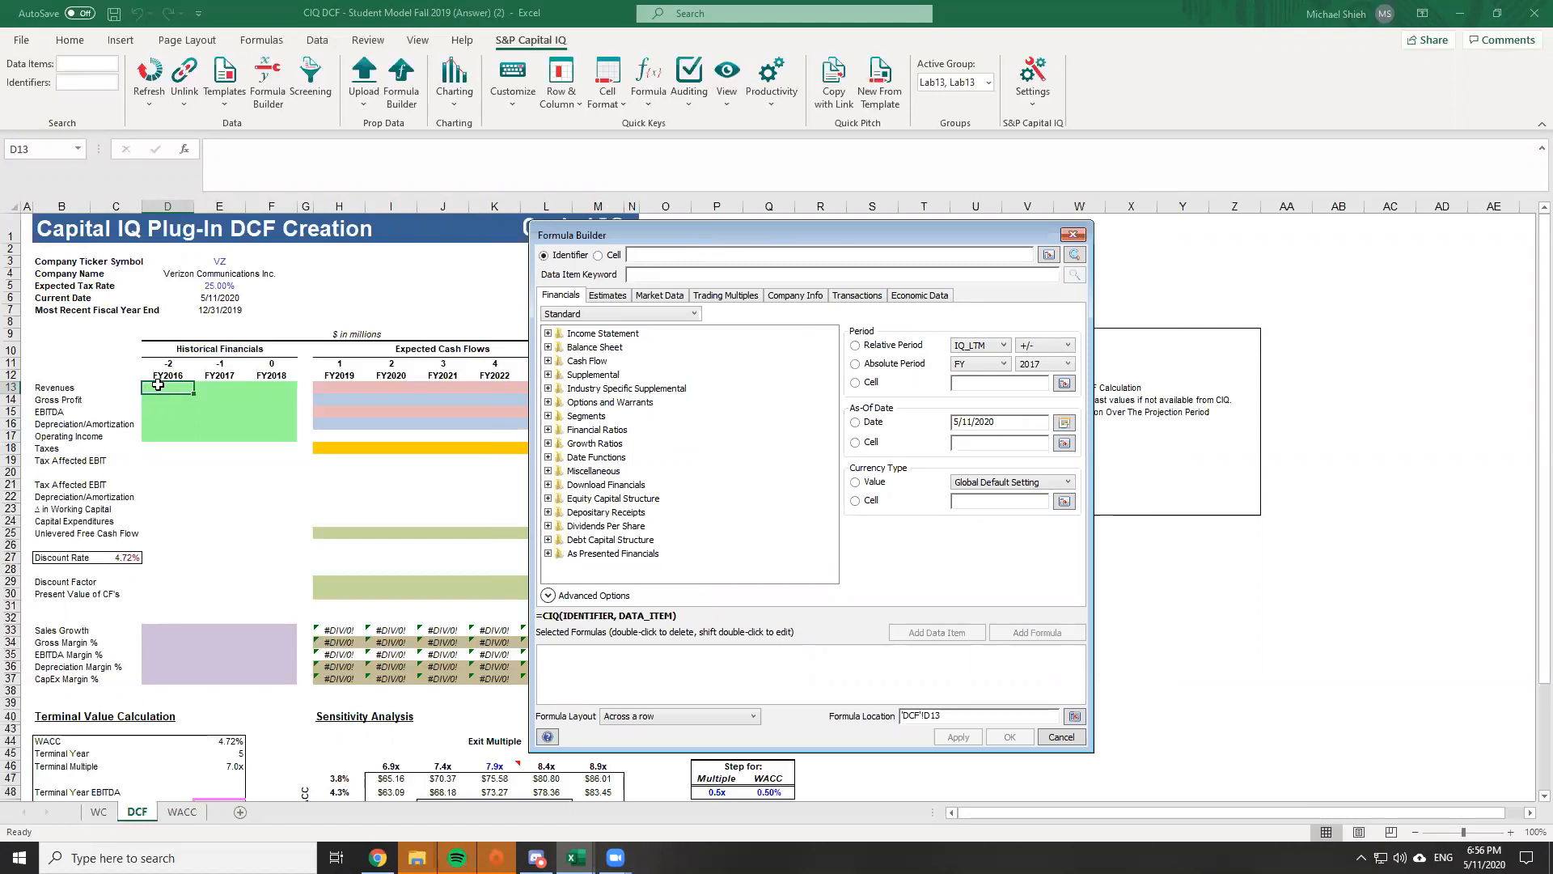
Reference the ticker cell as $E$3 for the identifier, and choose the Revenues (IQ_REV) data item by searching "revenue"
left_click(647, 273)
left_click(220, 261)
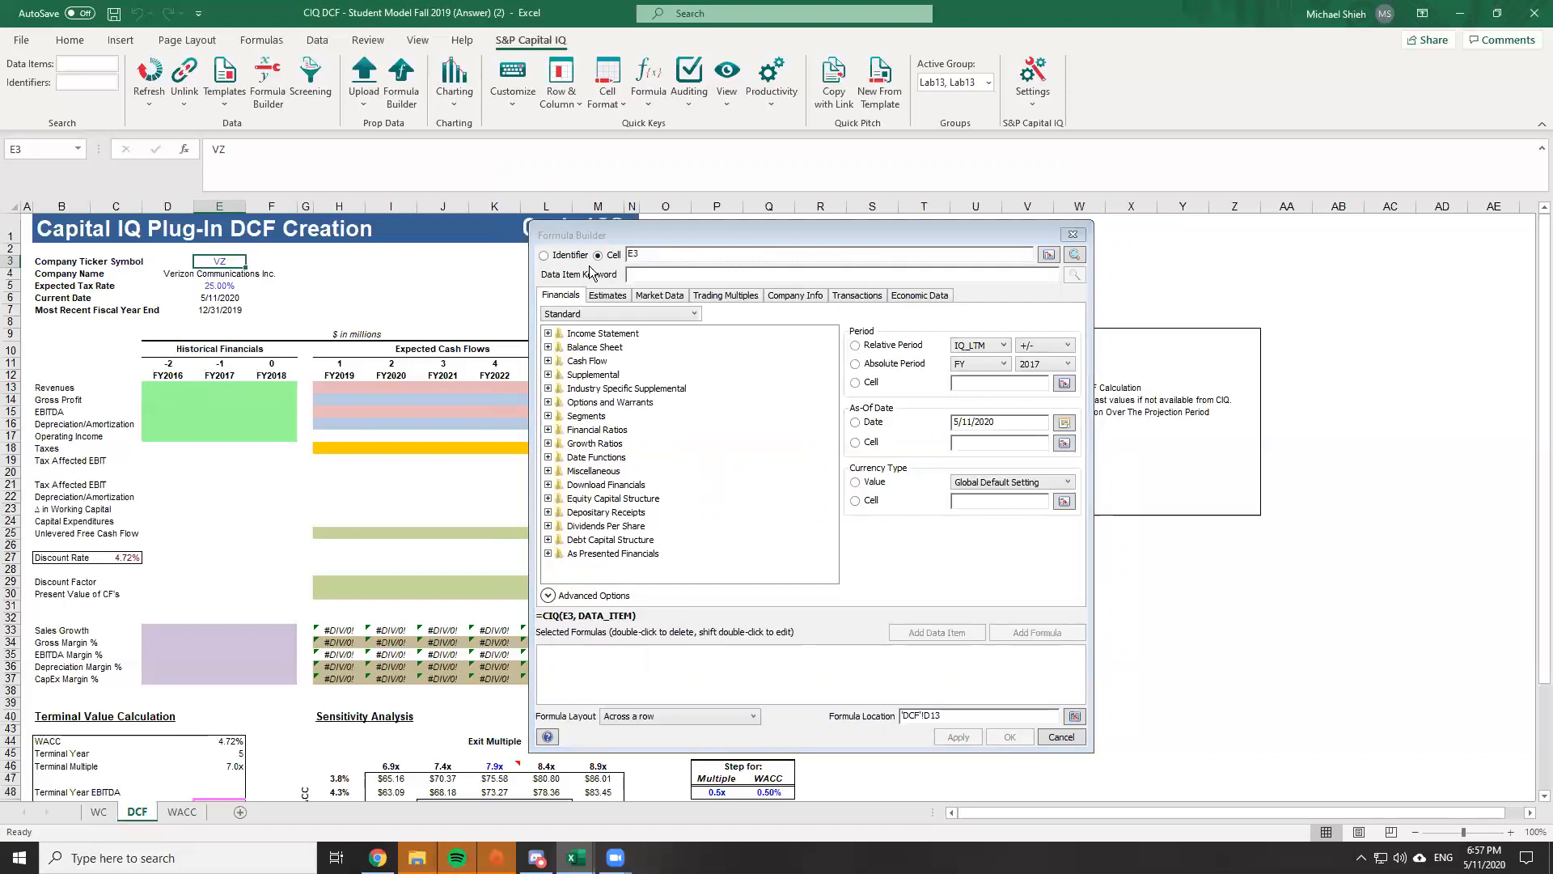
left_click(700, 257)
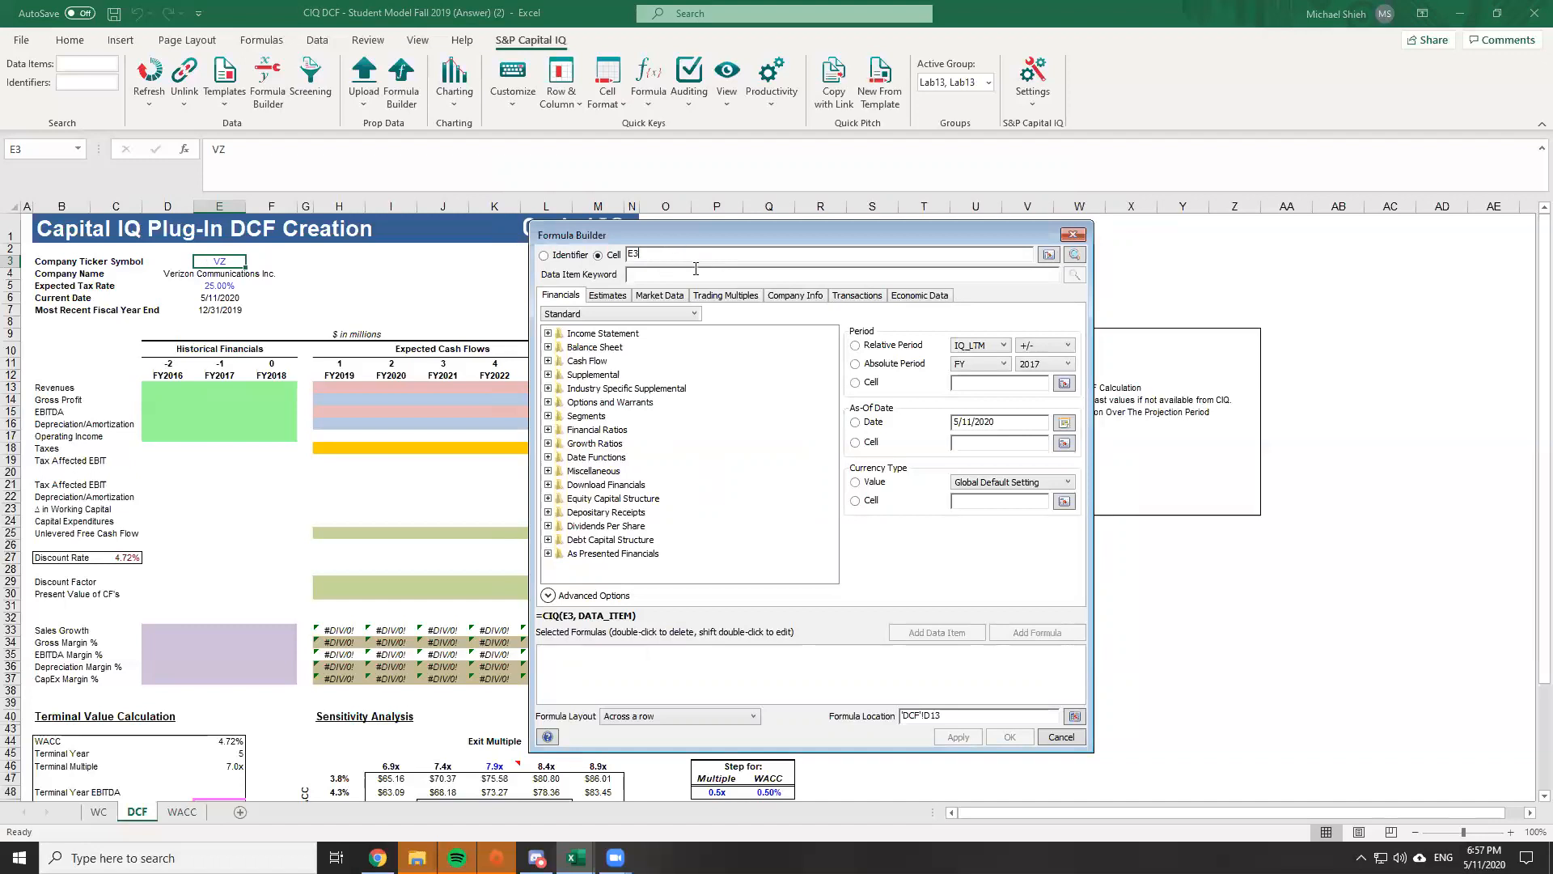
key("Tab")
type("revenue")
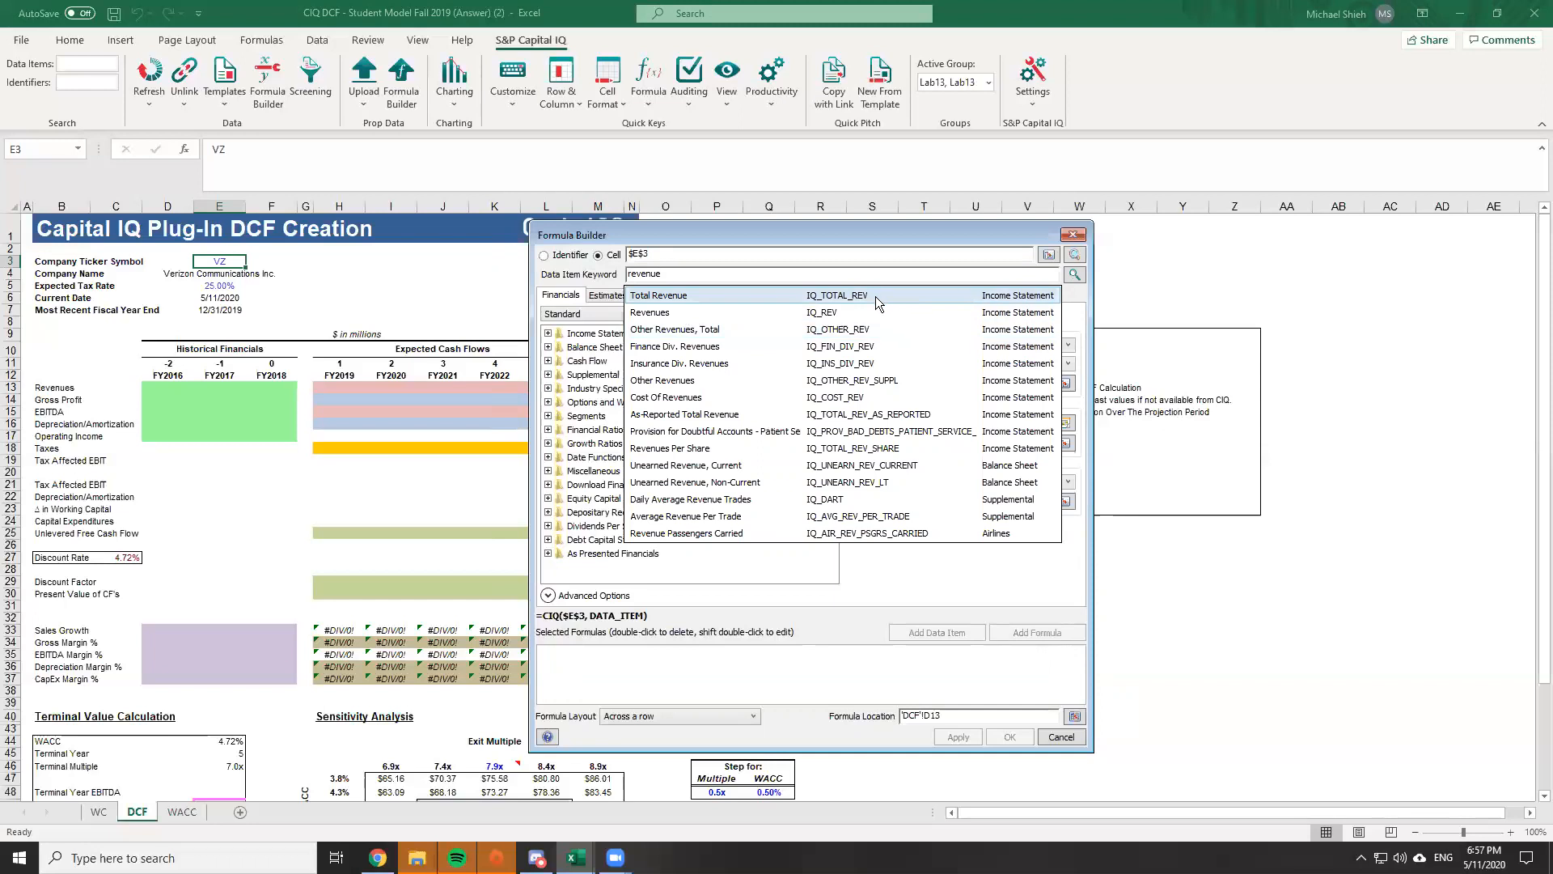
left_click(839, 315)
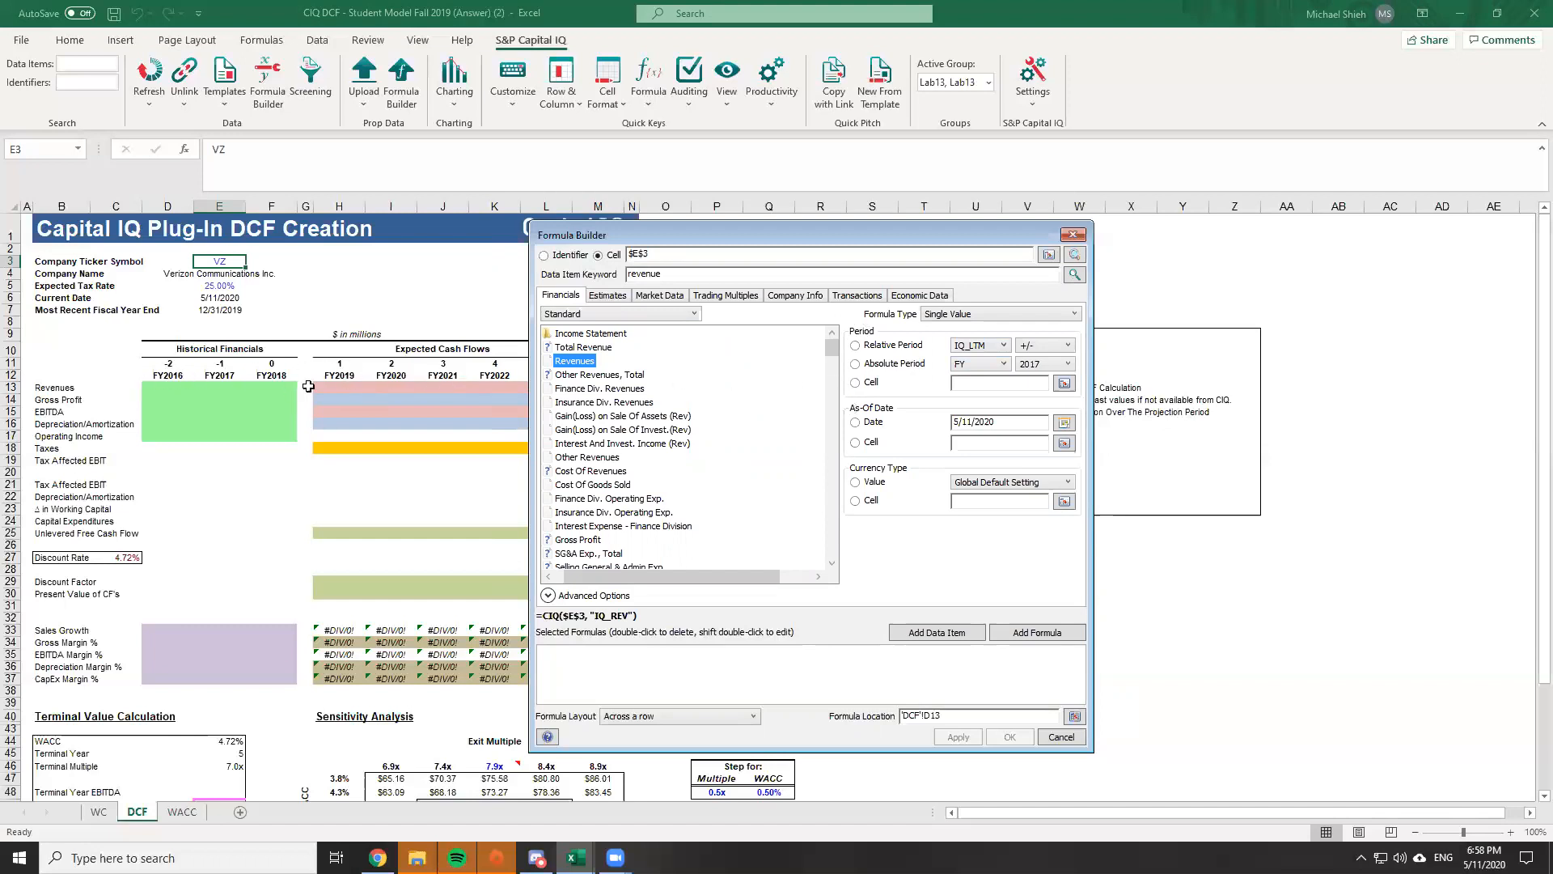
Take the period from the FY2016 header cell D12, and add the Revenues formula to the selected formulas
left_click(855, 381)
left_click(958, 379)
left_click(168, 373)
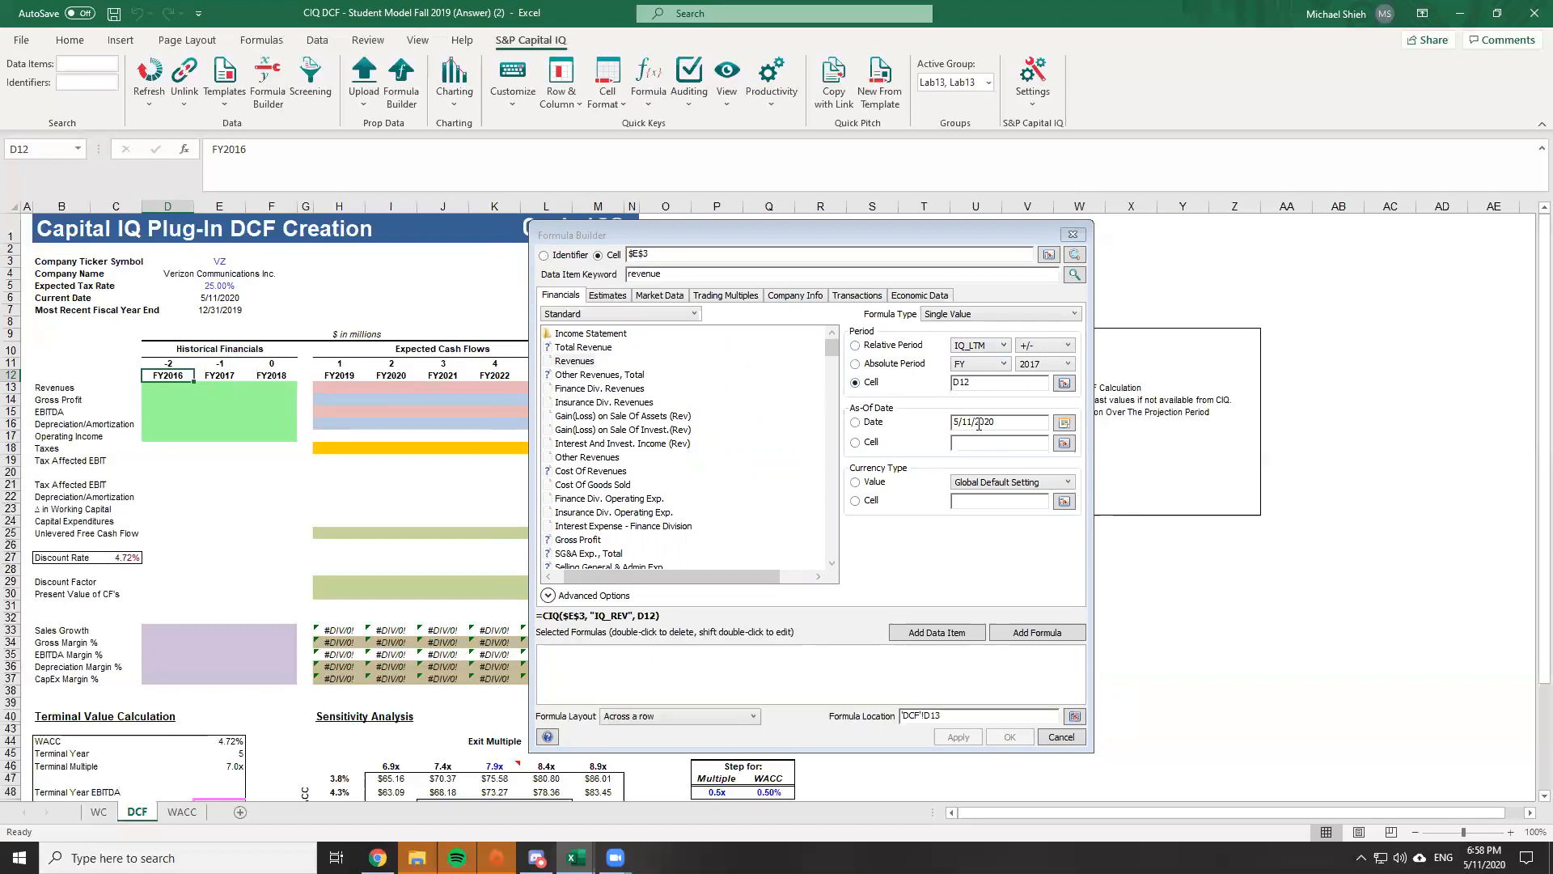
left_click(1028, 633)
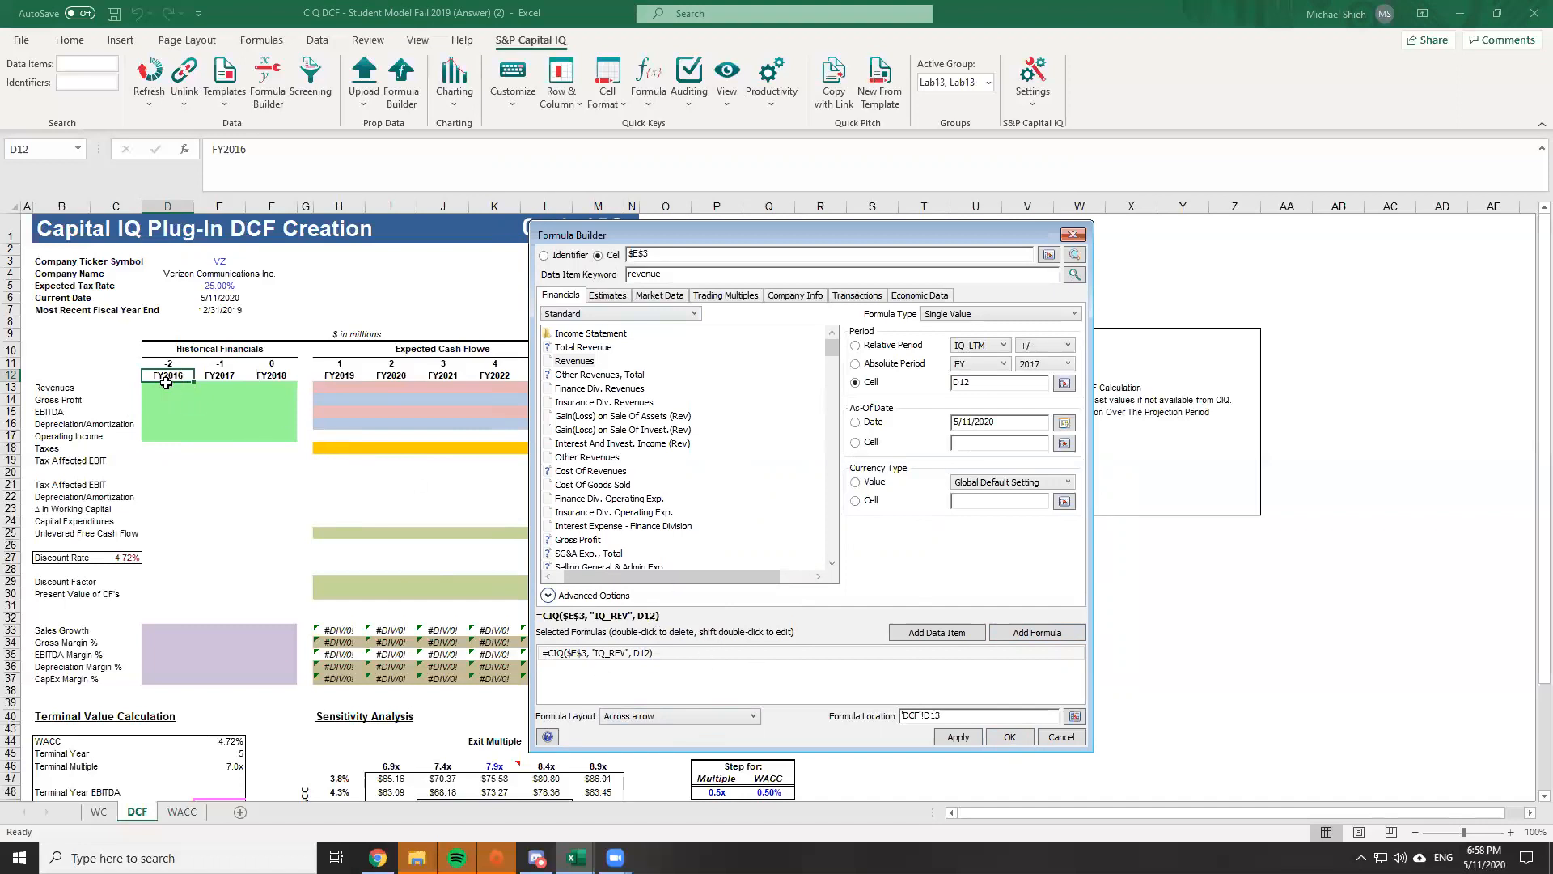
Set the formula layout to Down a column, checking the direction against the historical cells around D13
left_click(261, 386)
left_click(159, 390)
left_click(214, 386)
left_click(265, 387)
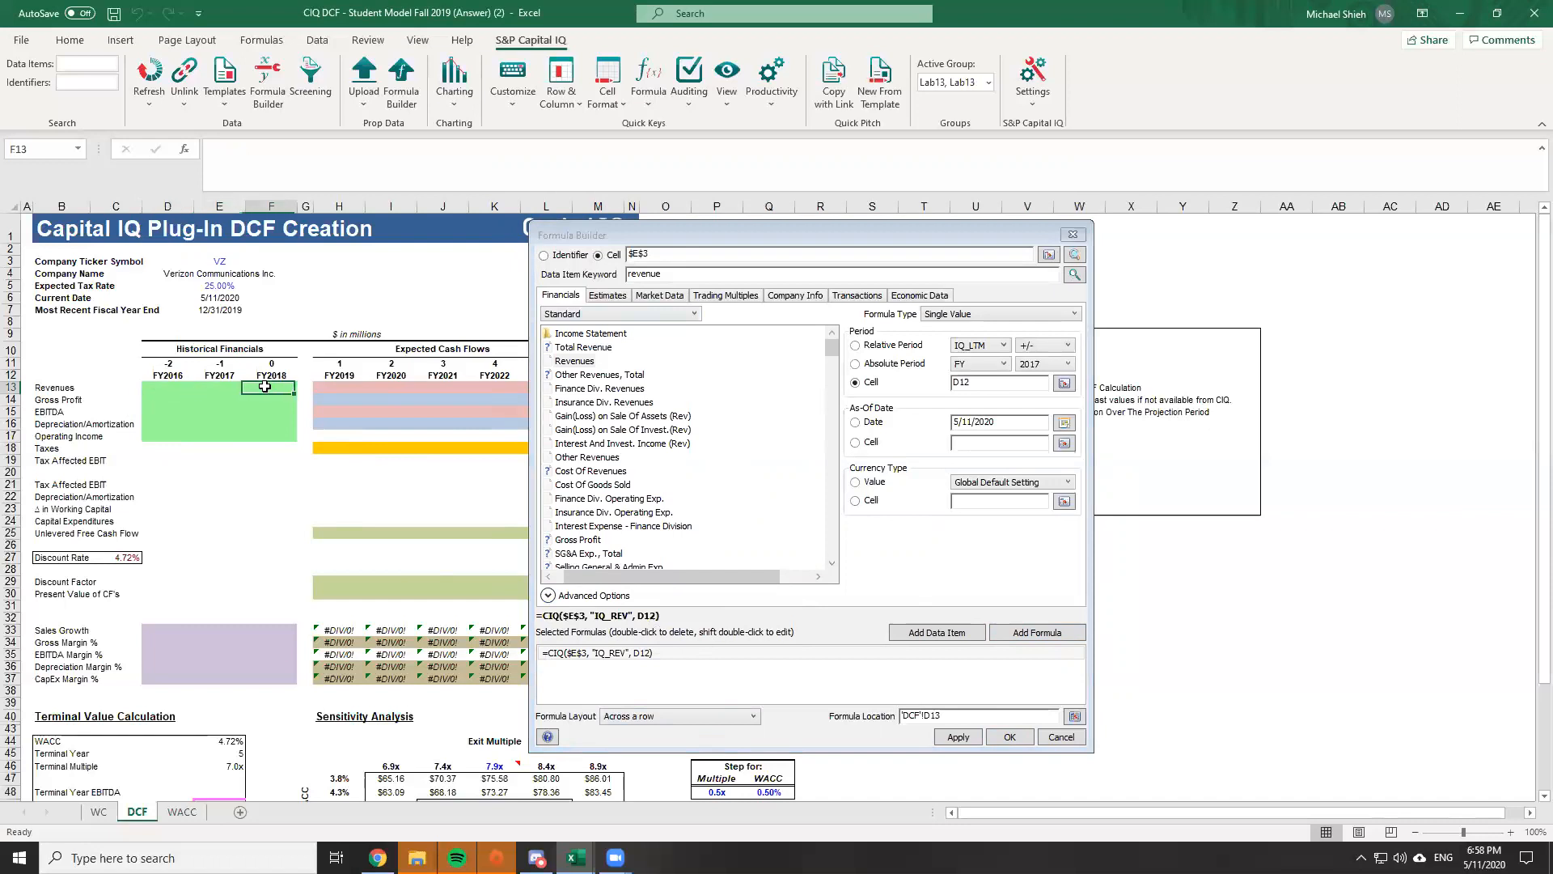
left_click(623, 715)
left_click(644, 741)
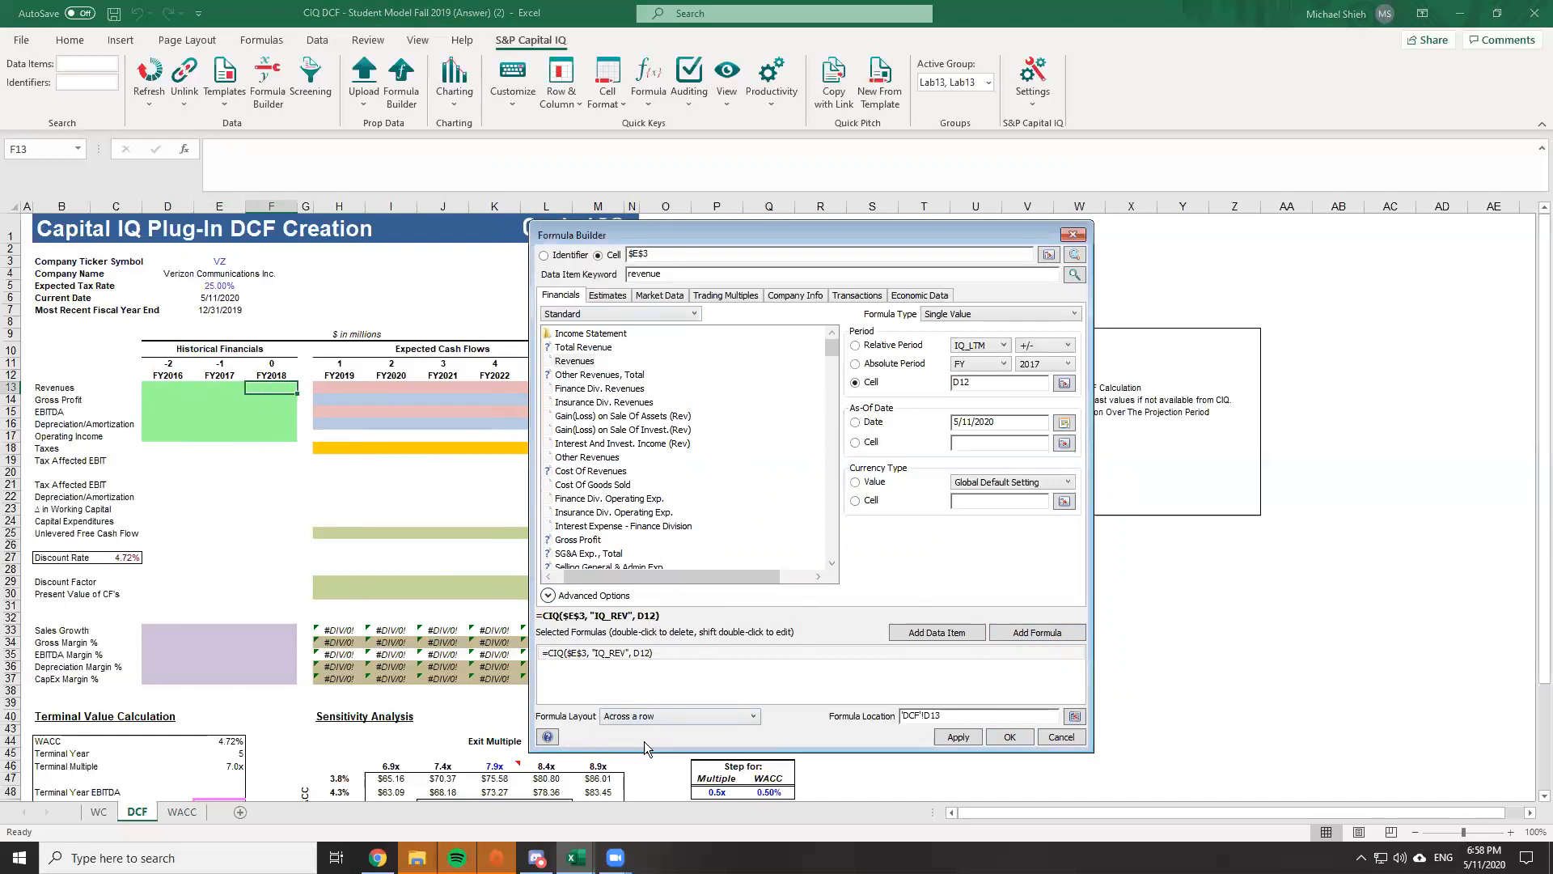
left_click(174, 390)
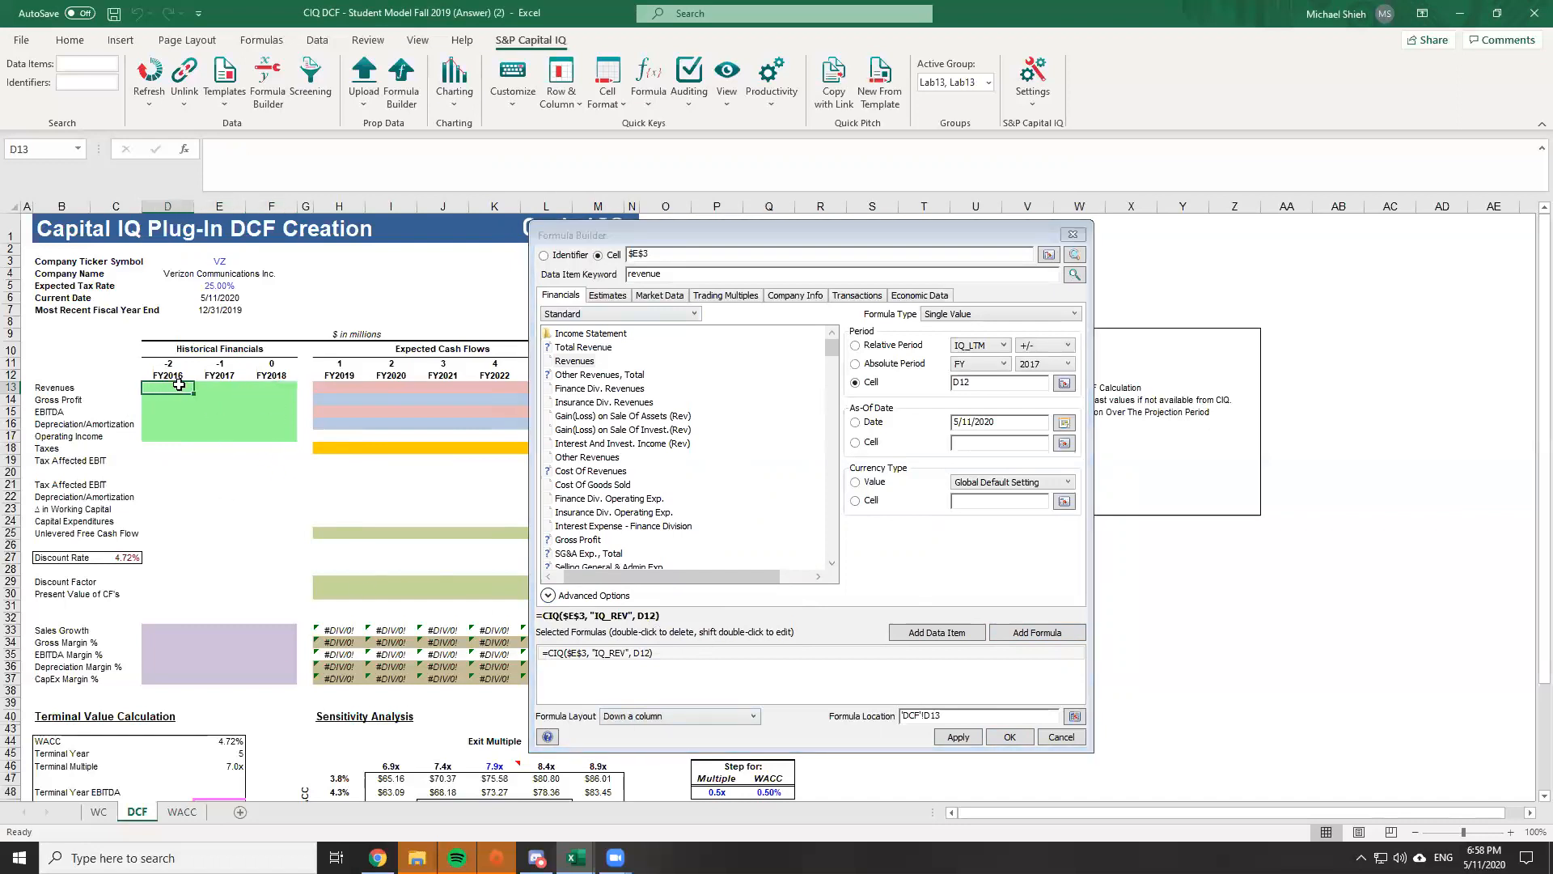
left_click(179, 401)
left_click(176, 412)
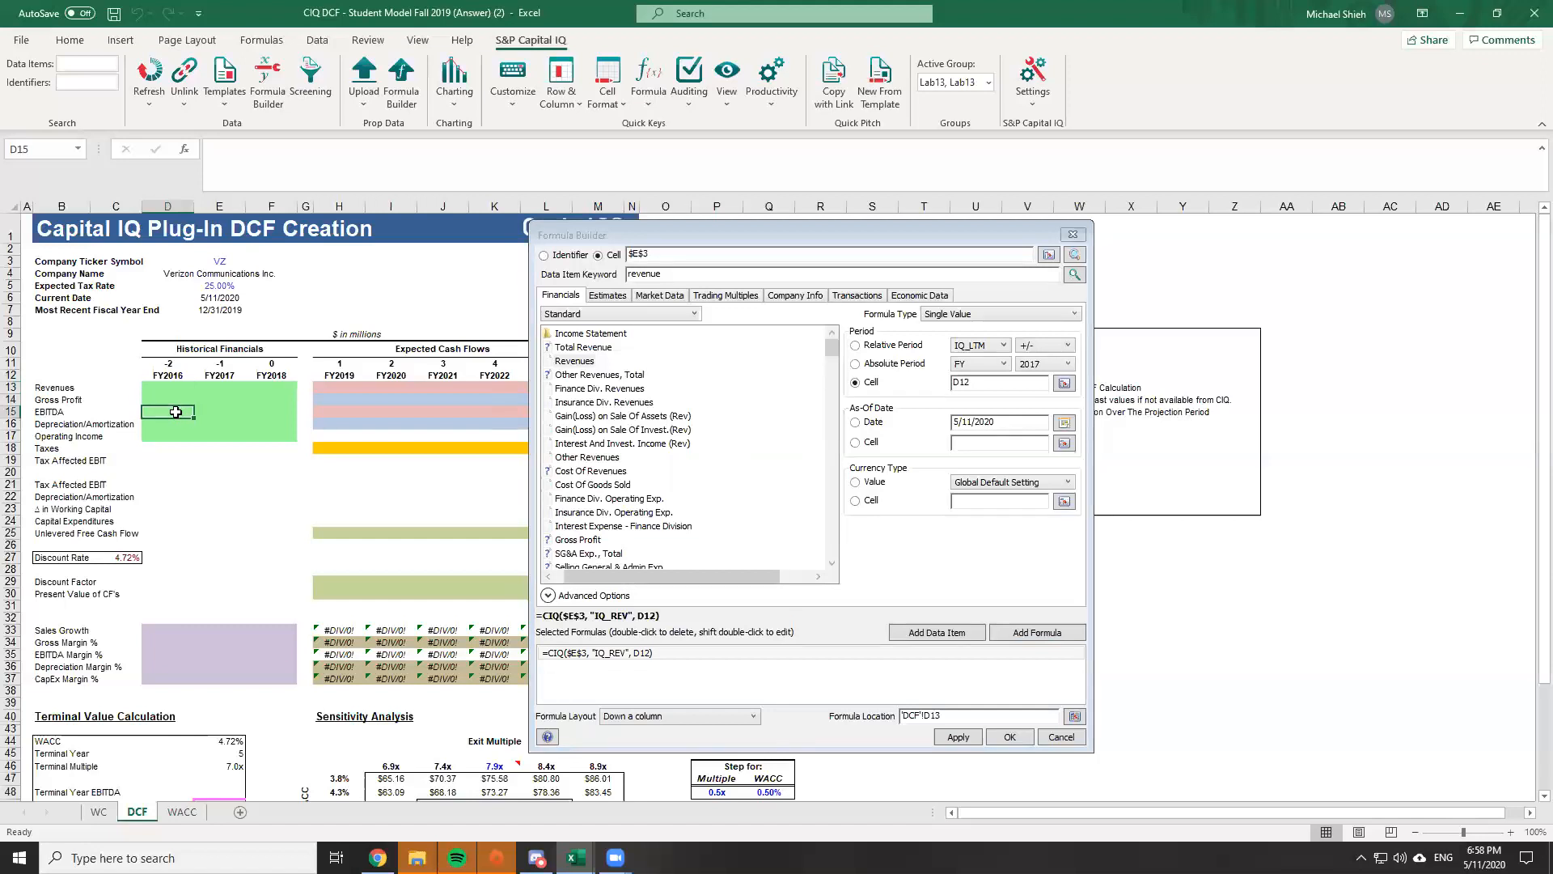
left_click(187, 390)
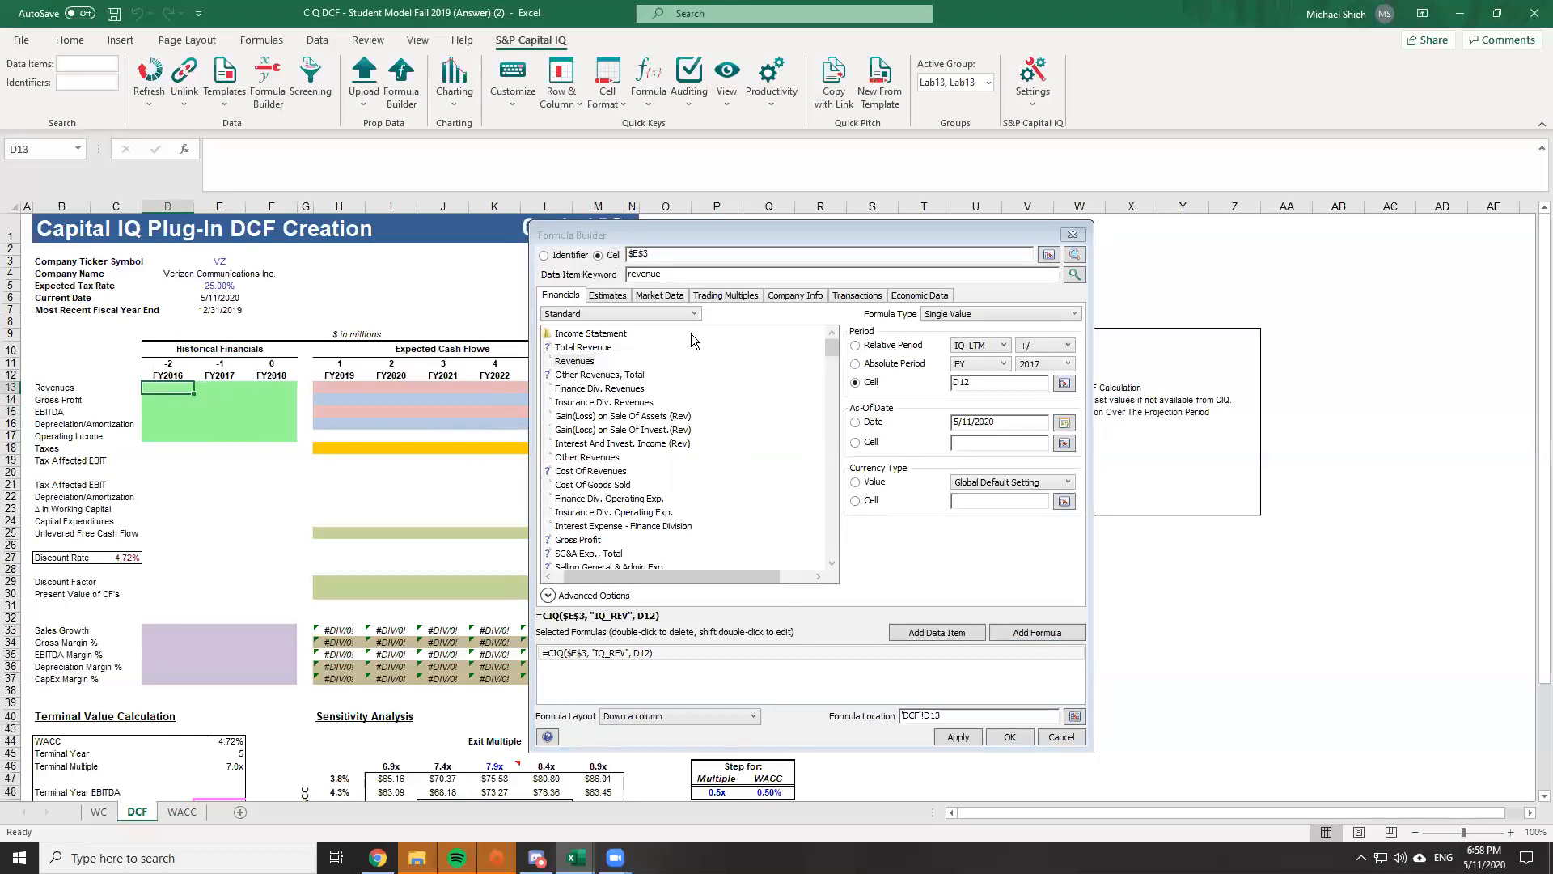
Search for "gross profit", choose the Income Statement item Gross Profit (IQ_GP), and add its formula to the selected formulas
left_click(718, 274)
type("gross profit")
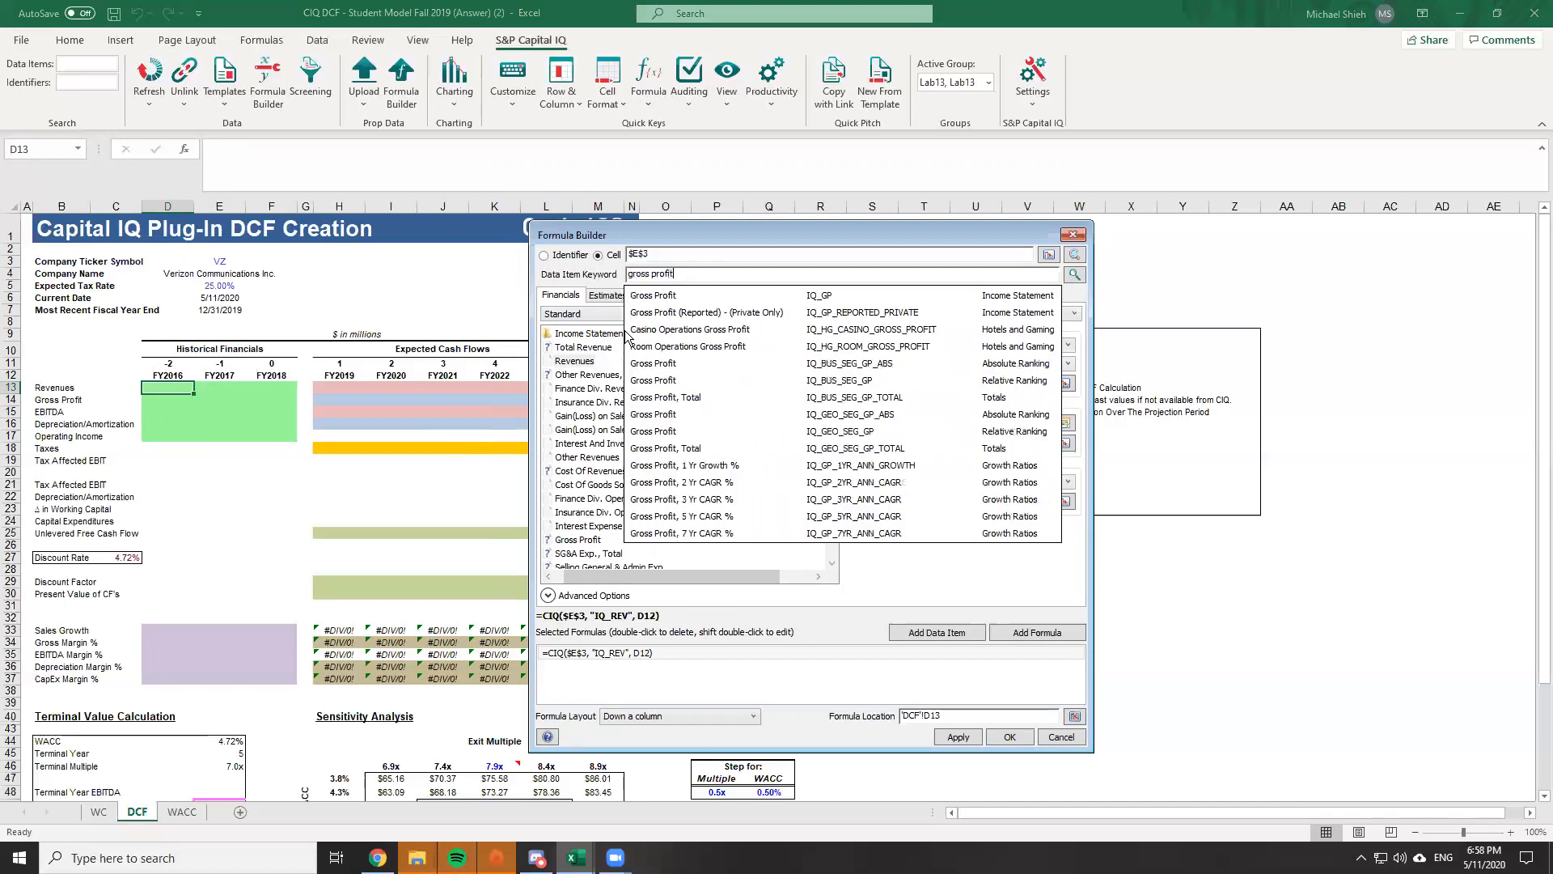
left_click(657, 295)
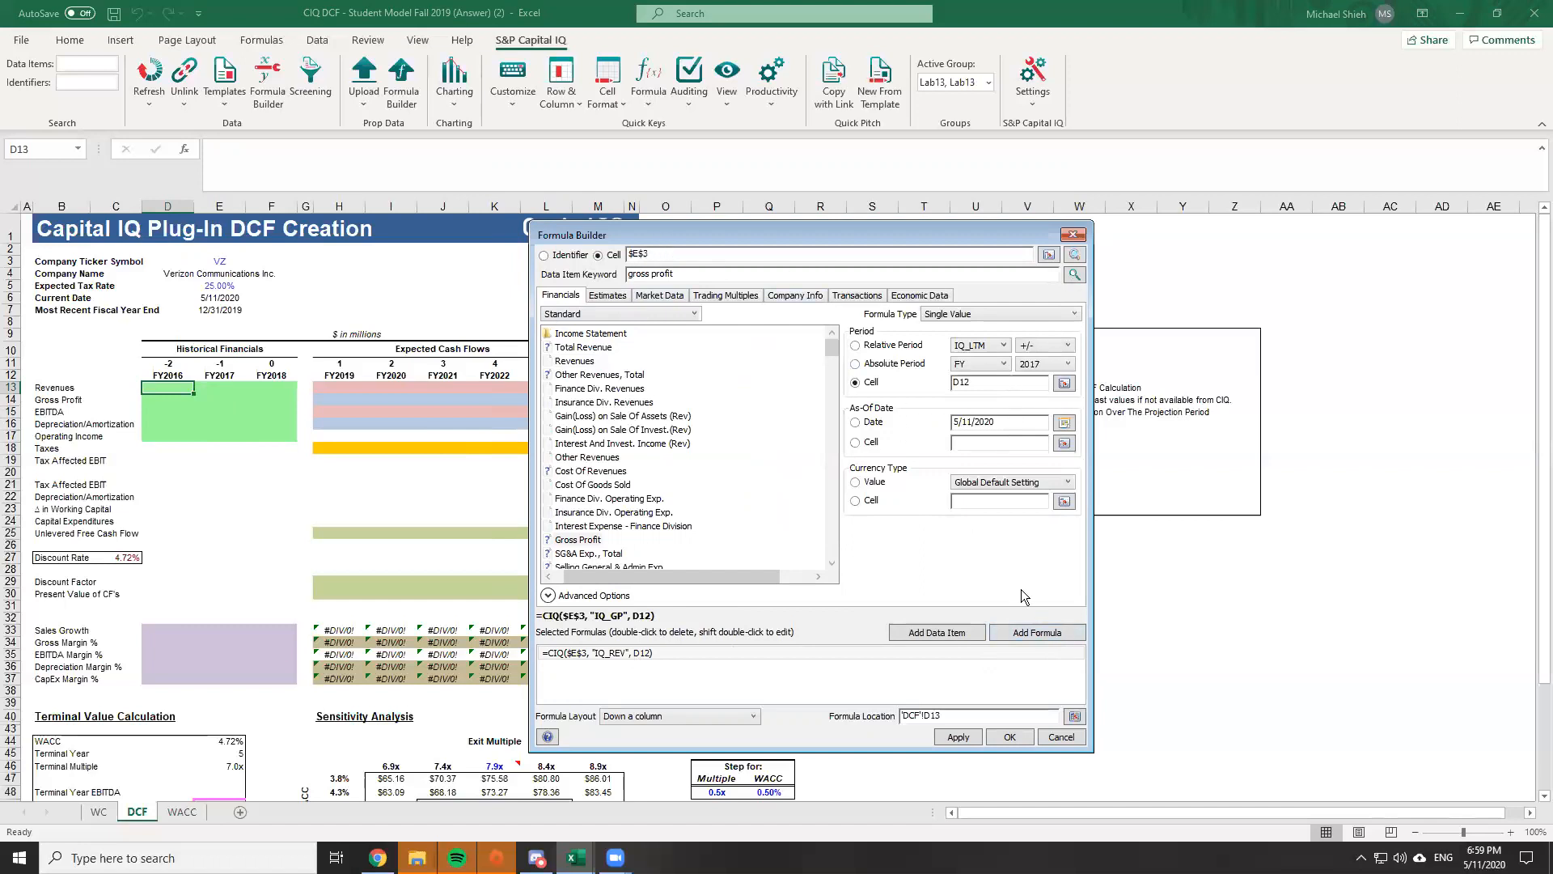
left_click(1045, 634)
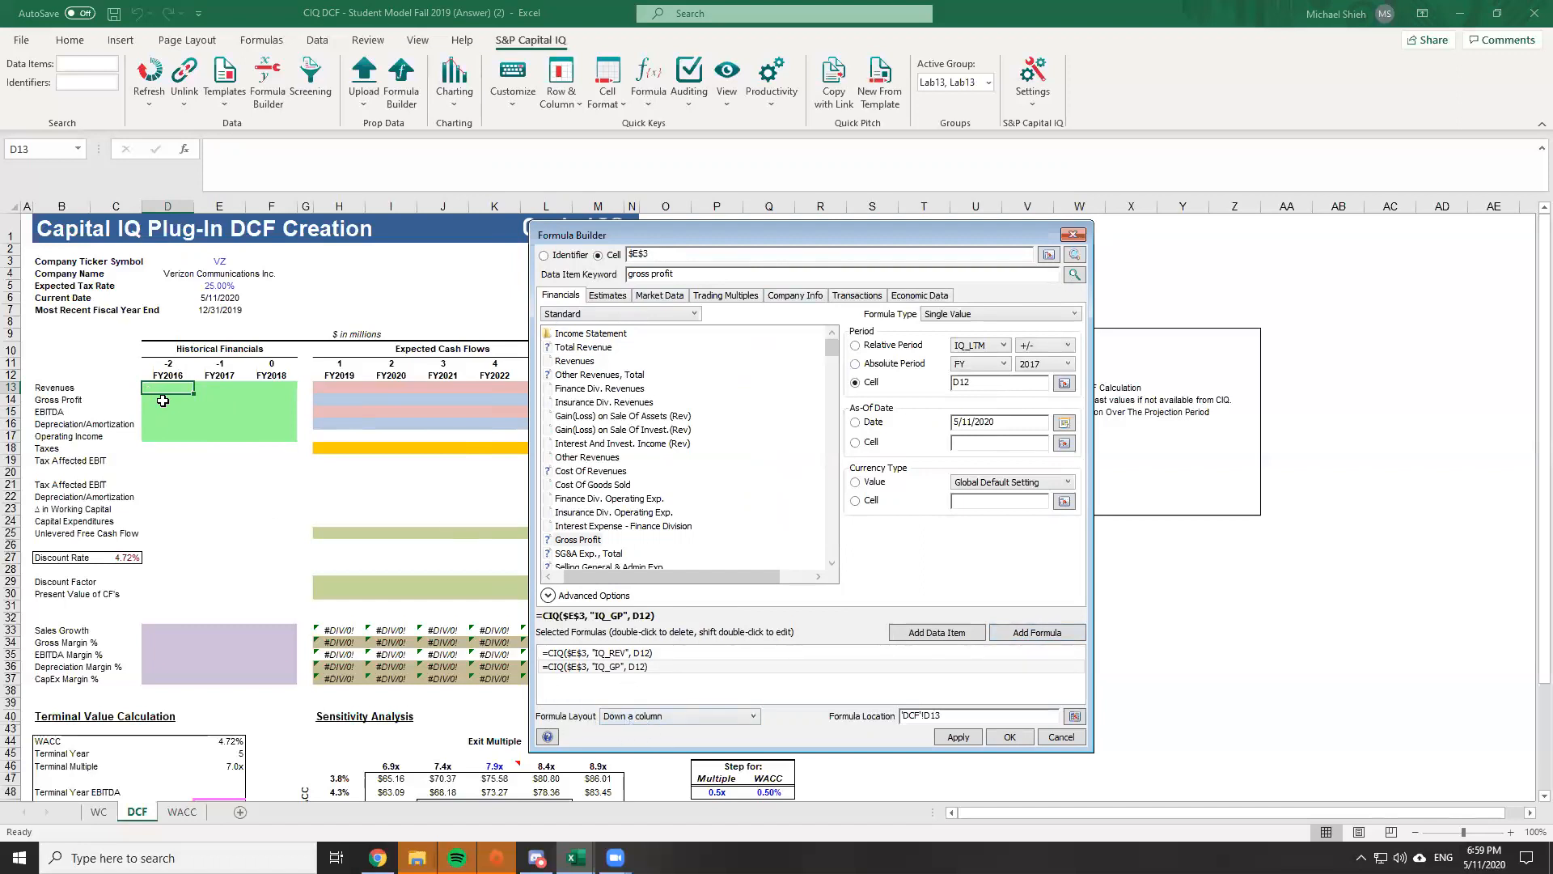
Search for "EBITDA", choose the IQ_EBITDA data item, and add its formula to the selected formulas
left_click_drag(628, 273, 678, 273)
type("EBITDA")
left_click(809, 296)
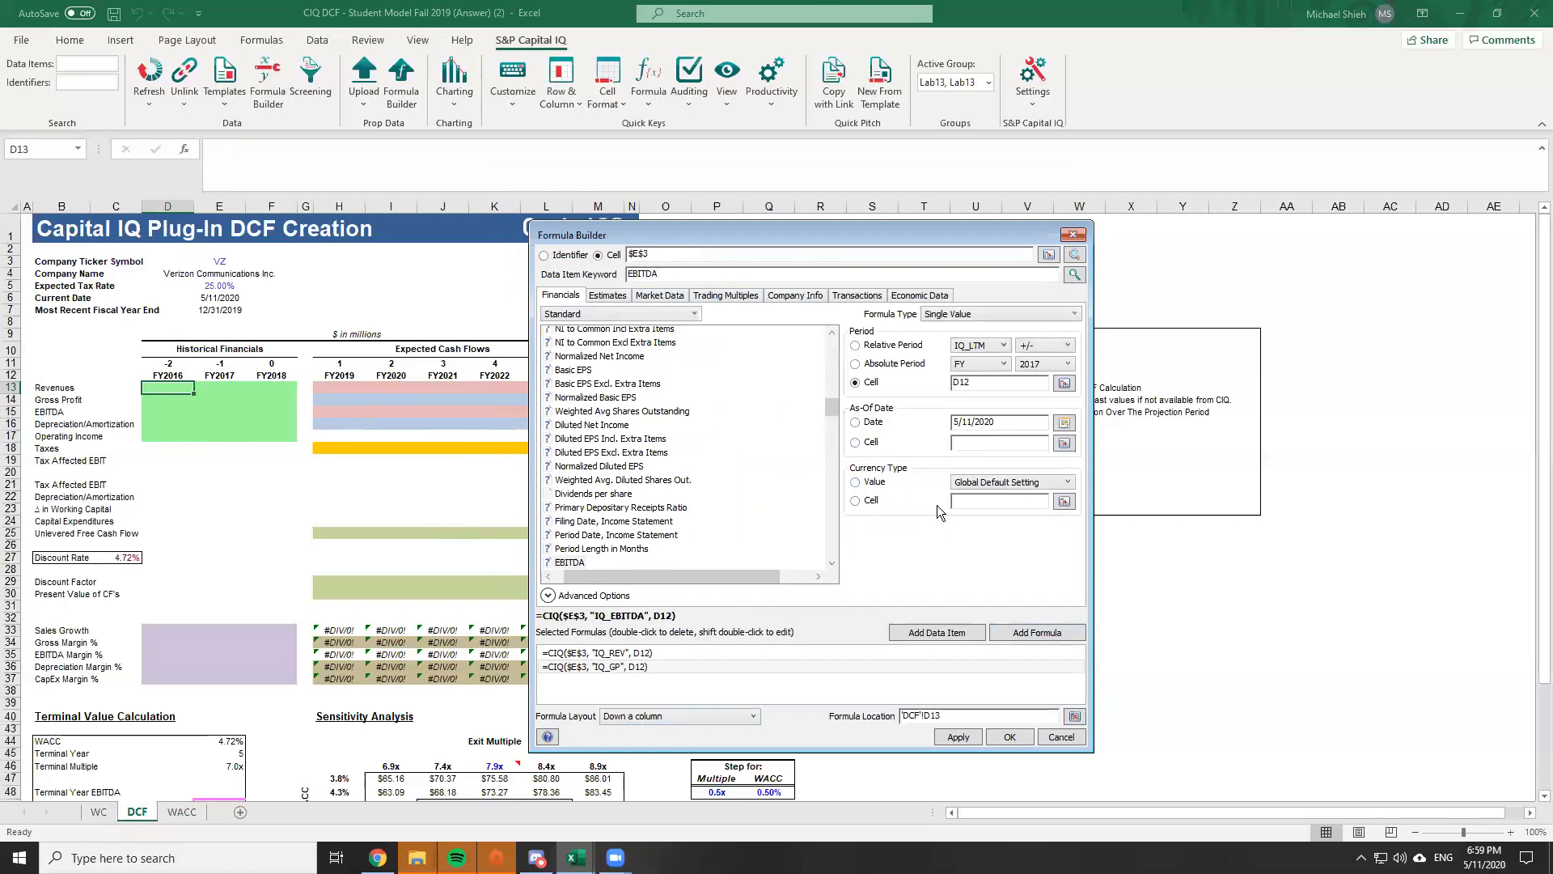
left_click(1030, 629)
Search for "depreciation", add the Depreciation & Amort., Total (IQ_DA) formula, and insert the selected formulas from D13 down
left_click_drag(664, 274, 550, 273)
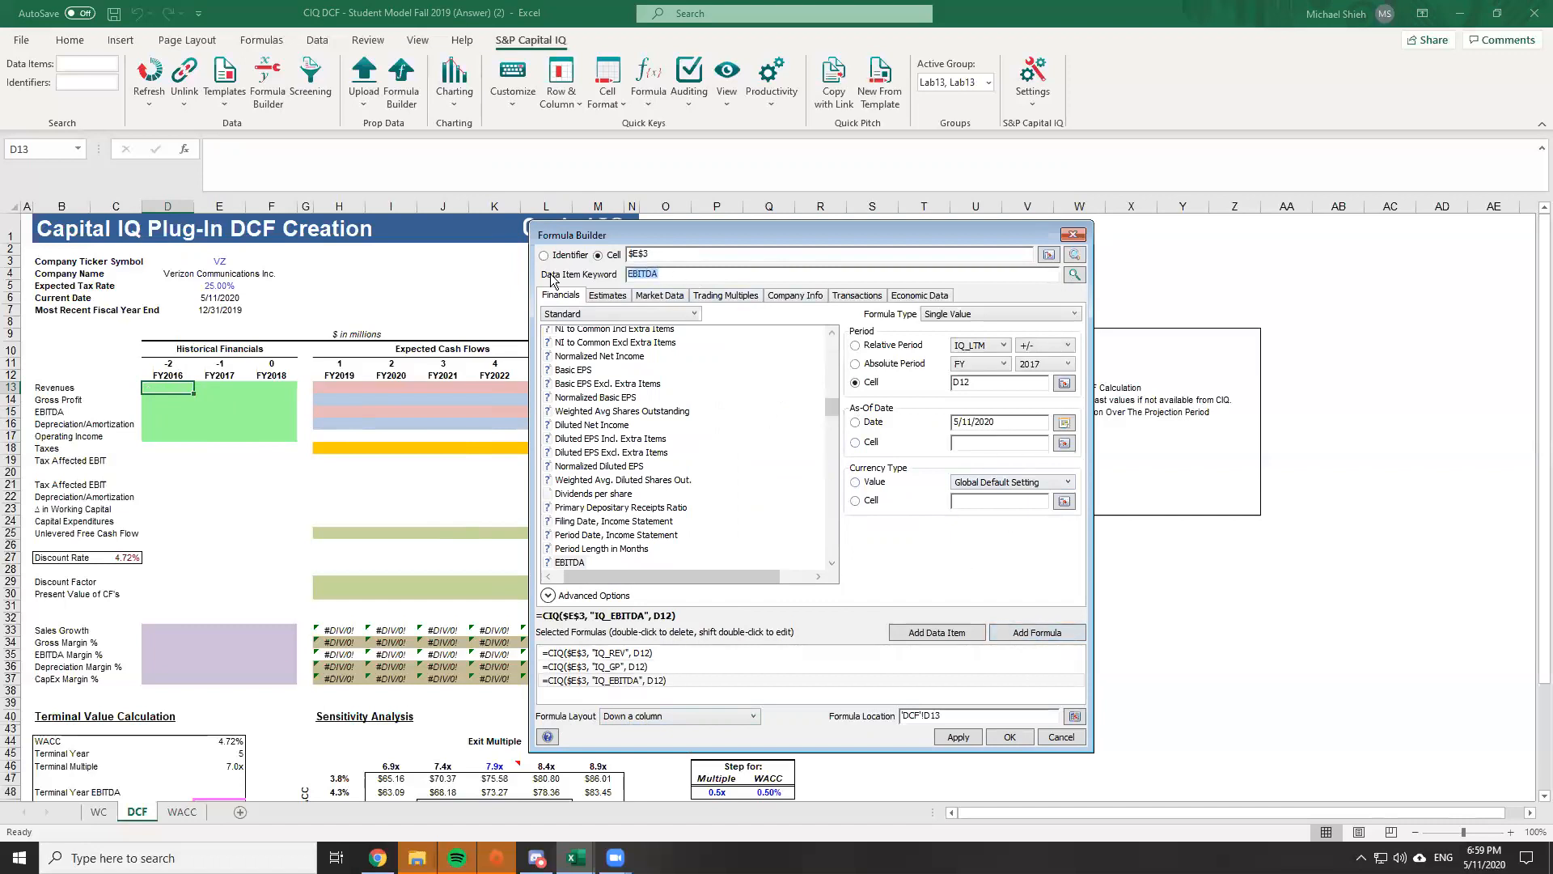
type("Depreciation")
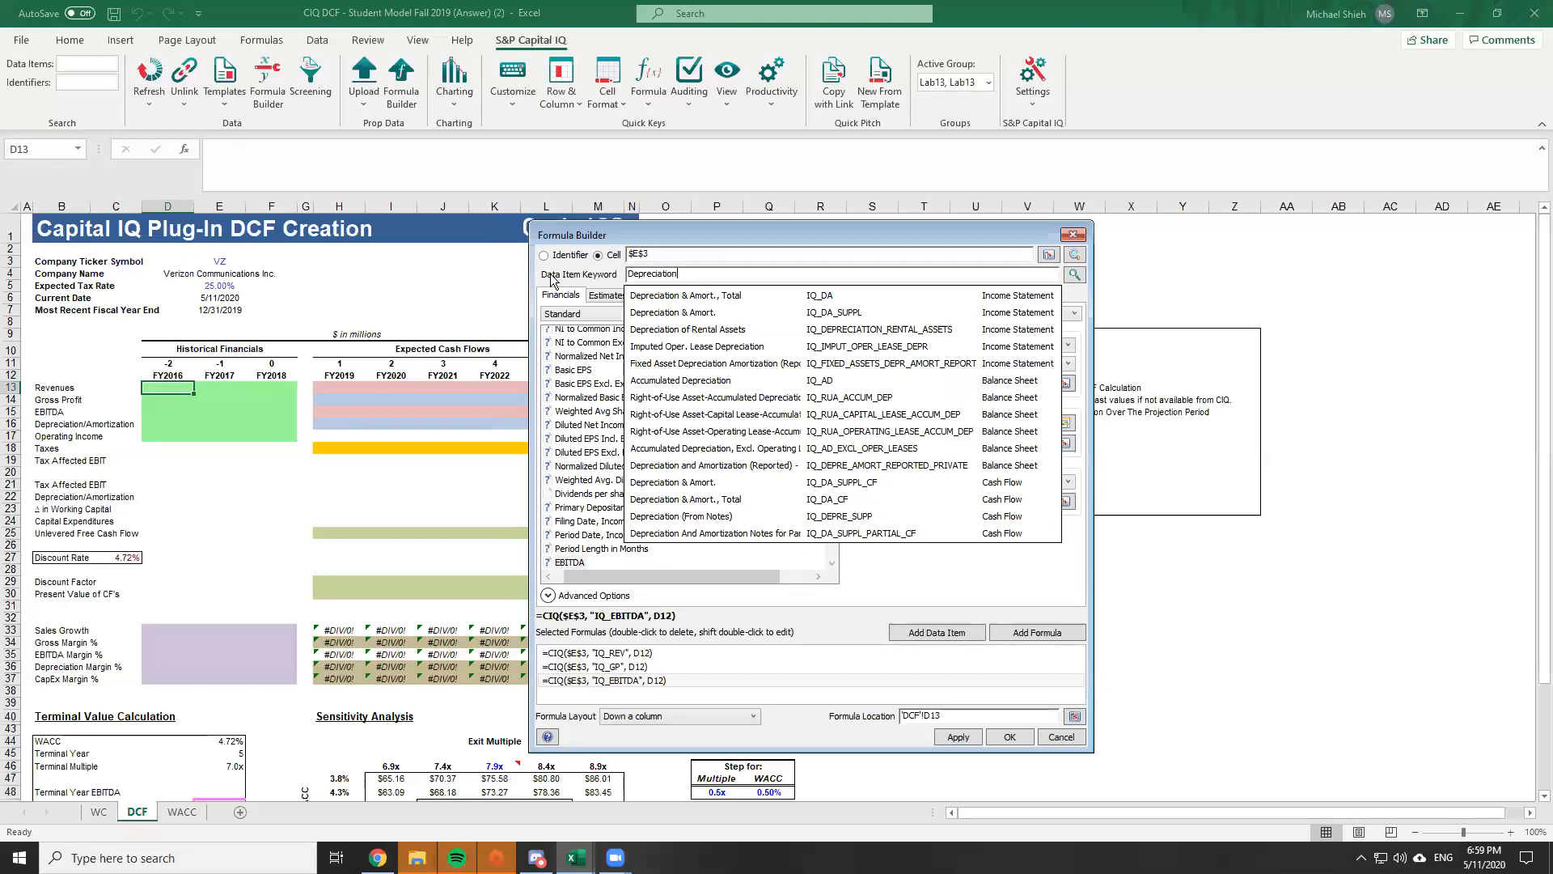
key("Escape")
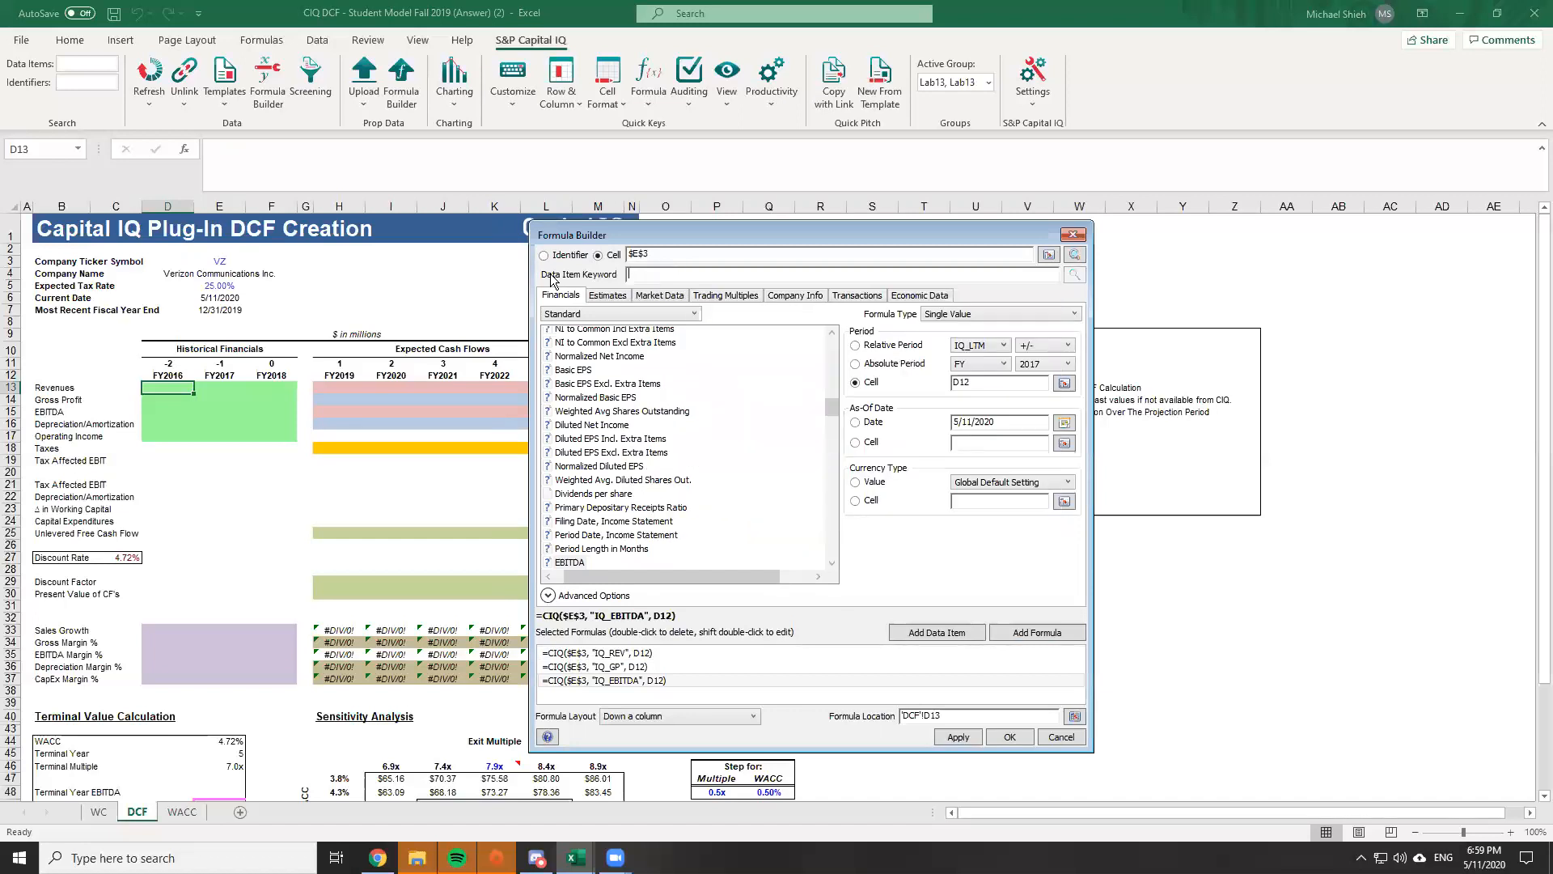
type("operating")
key("Escape")
type("depreciation")
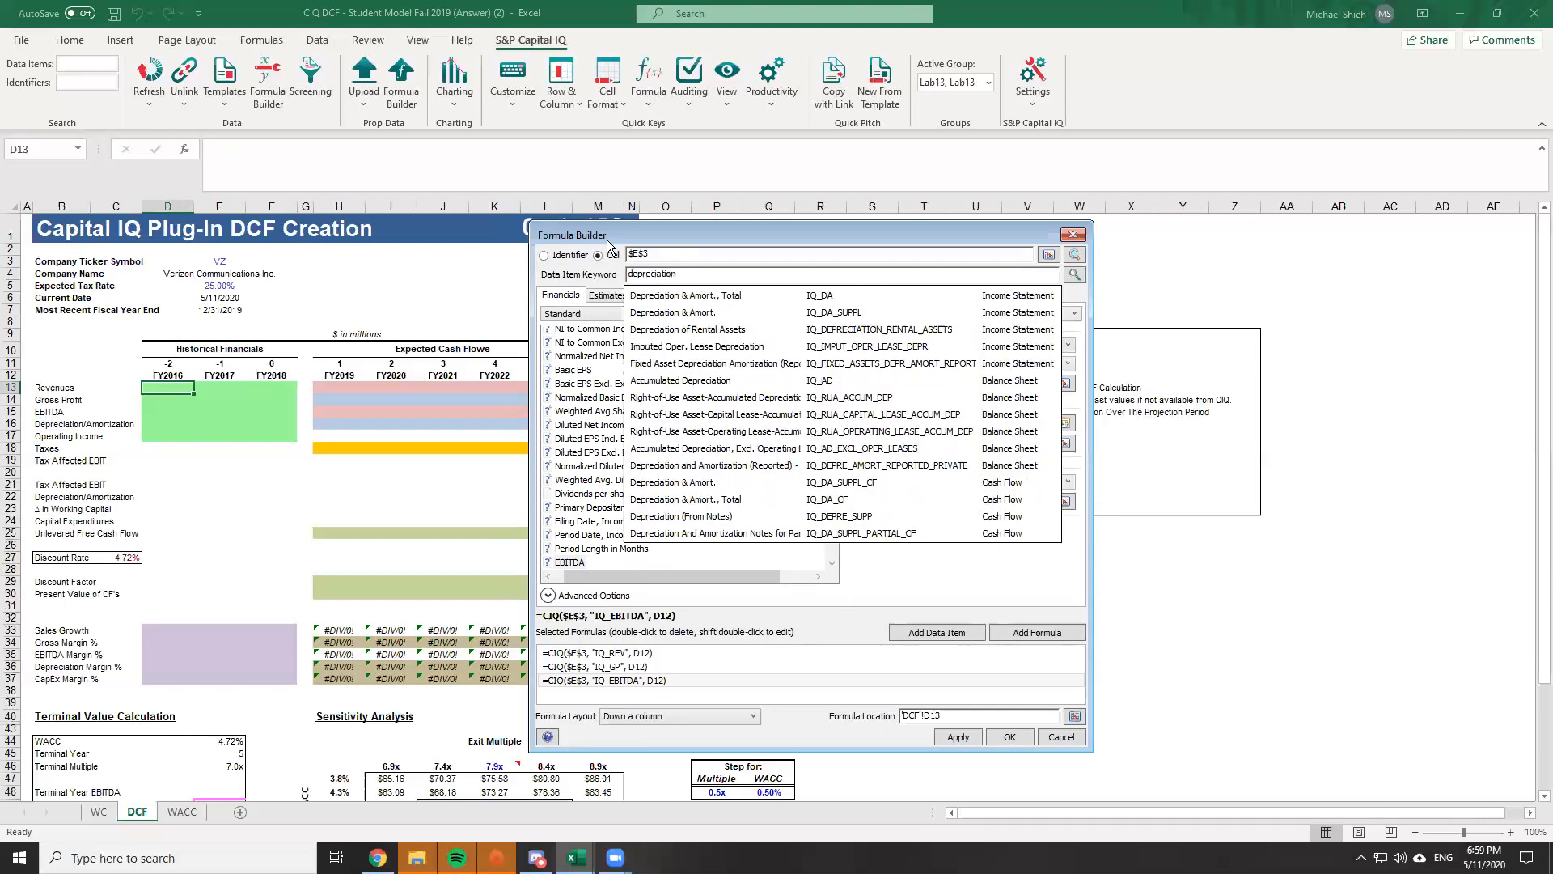
left_click(742, 297)
left_click(1040, 632)
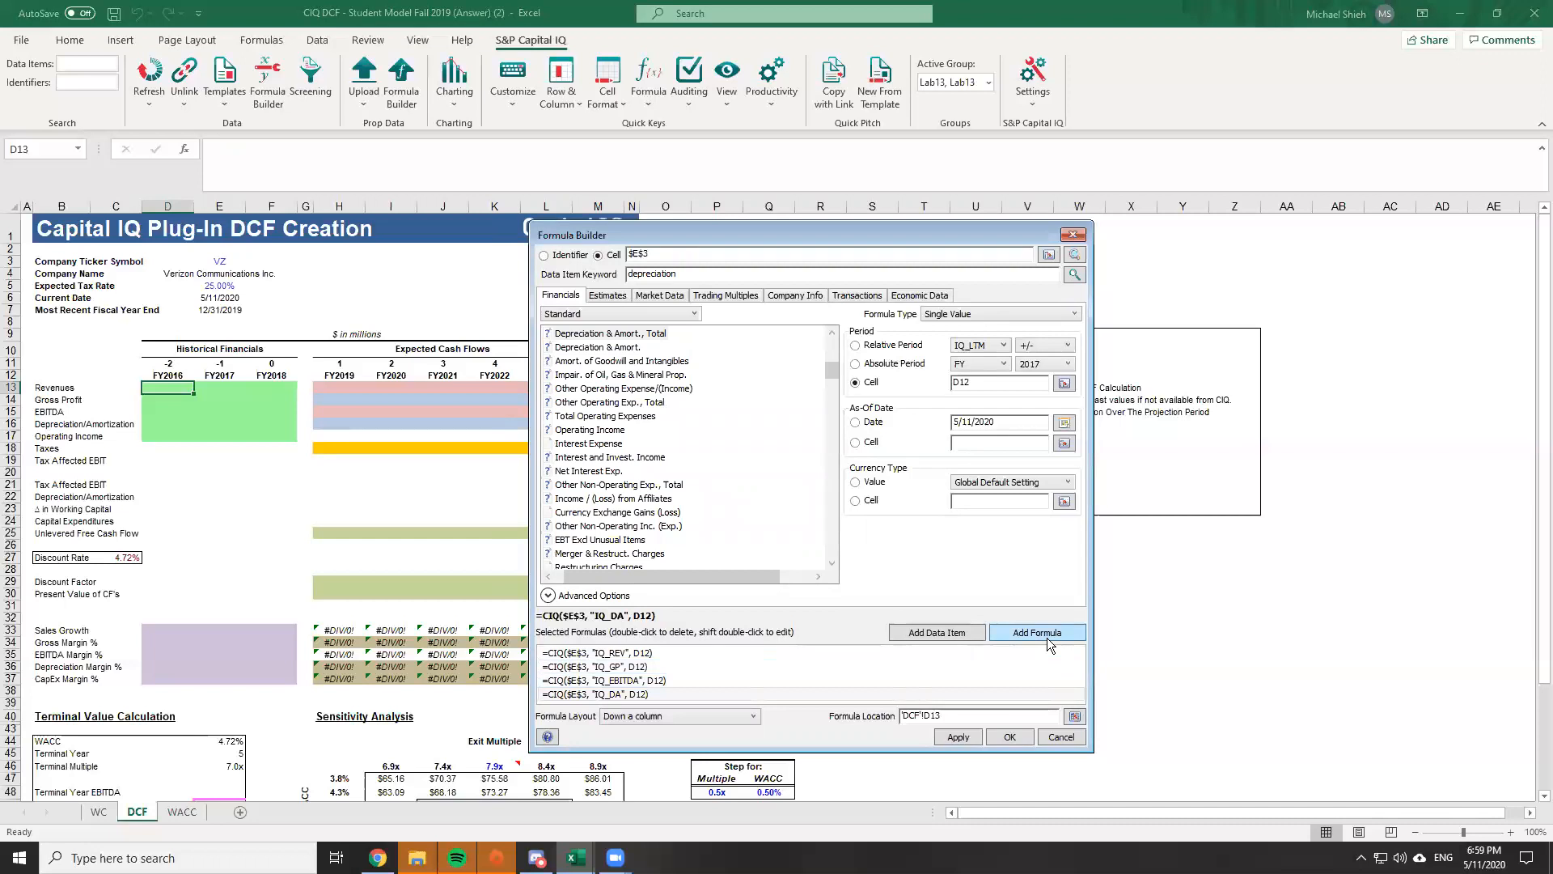
left_click(1000, 736)
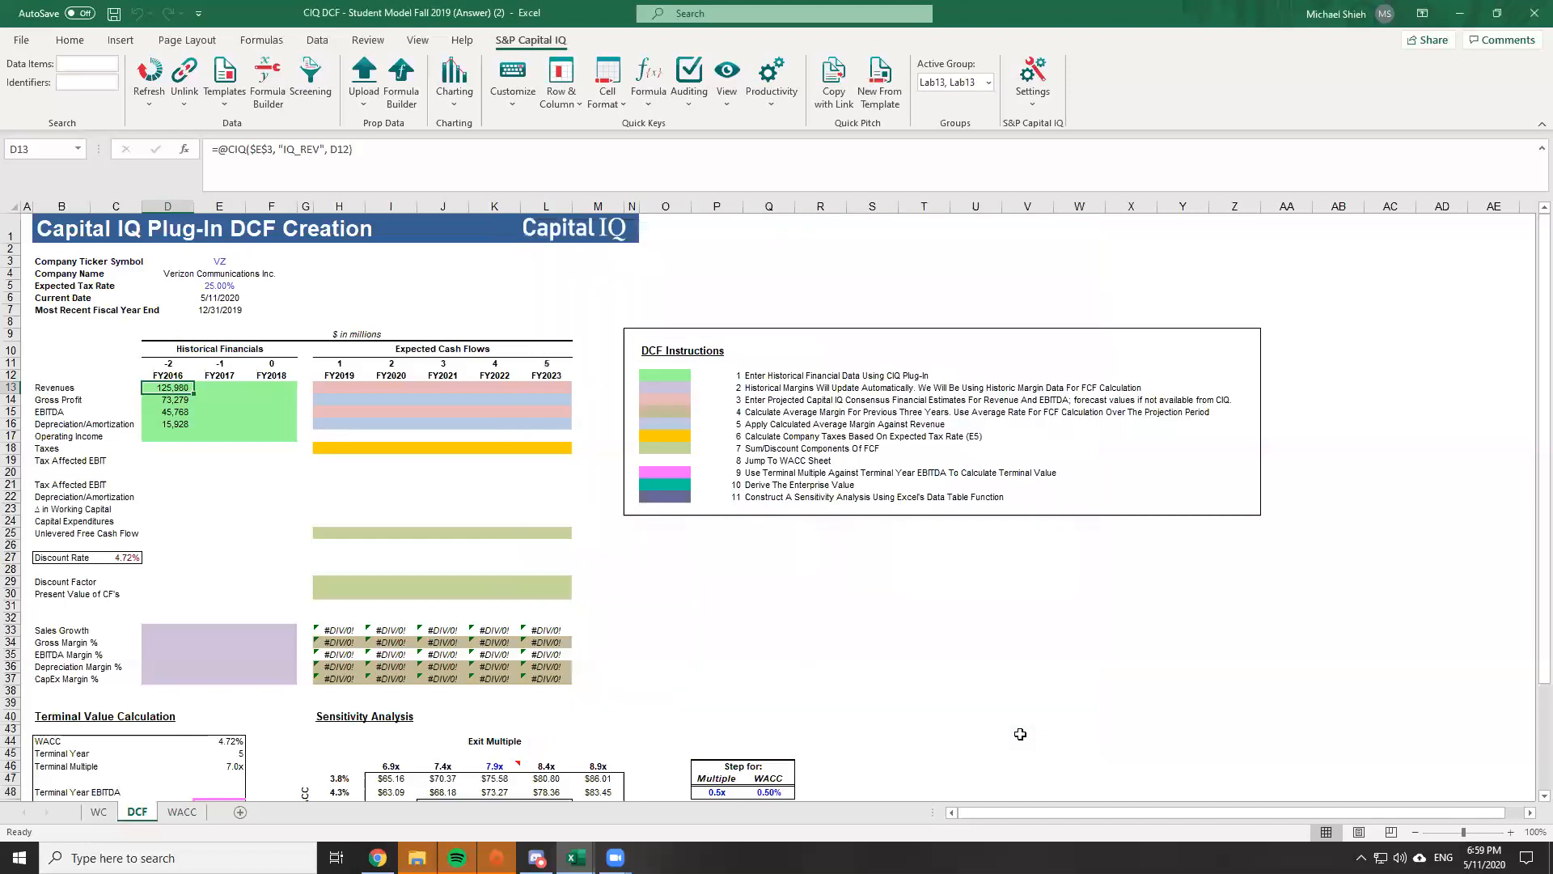
Check the inserted CIQ formulas in the FY2016 column and dismiss the @ operator notice
key("Down")
key("Down")
key("Down")
key("Down")
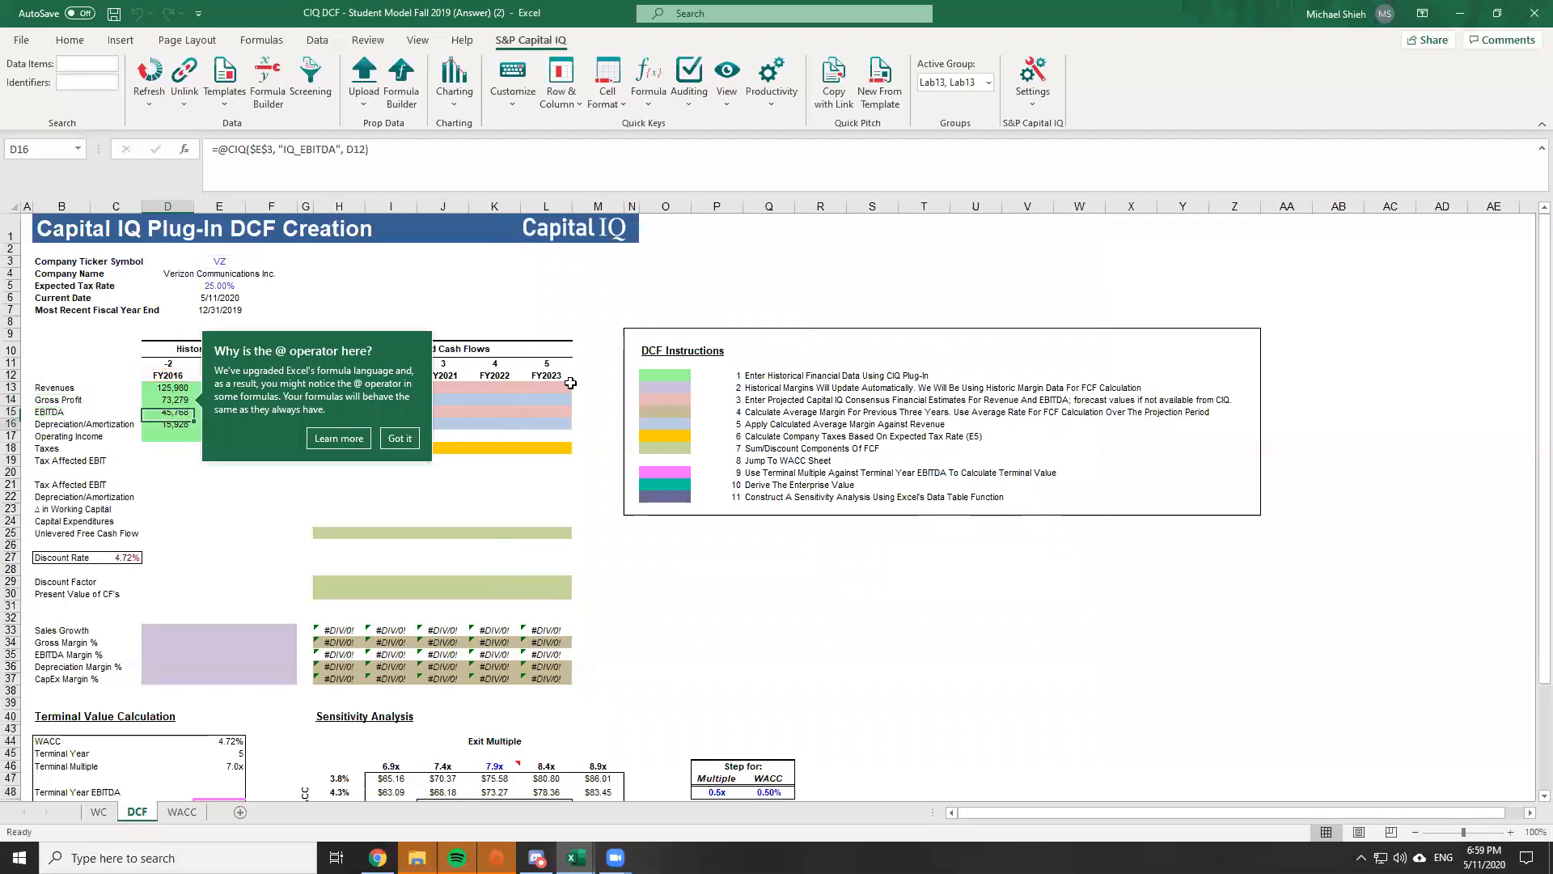
key("Up")
key("F2")
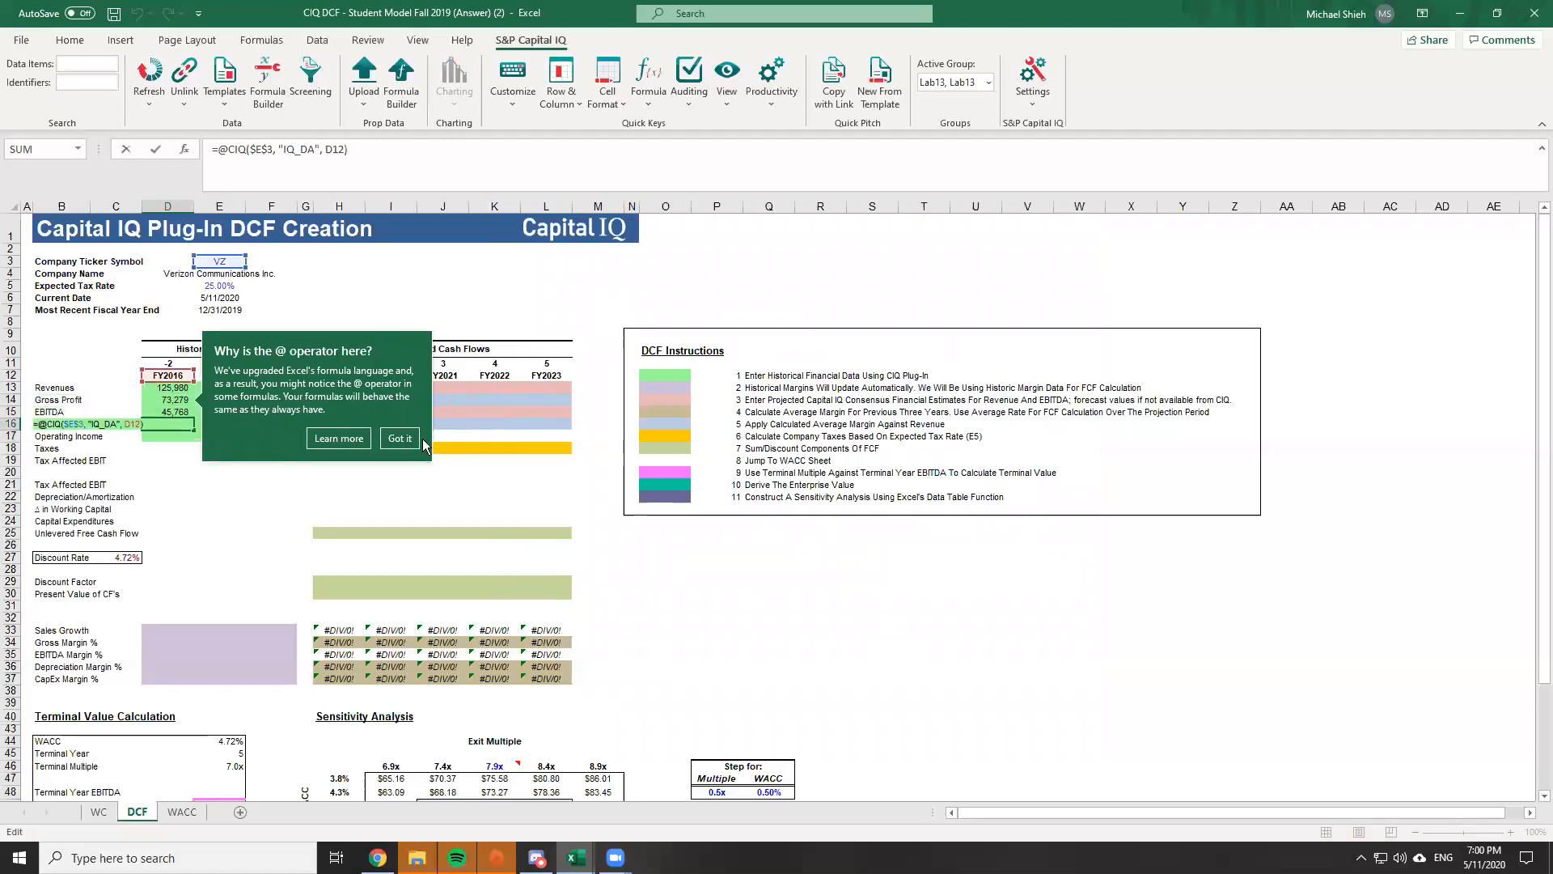
left_click(399, 441)
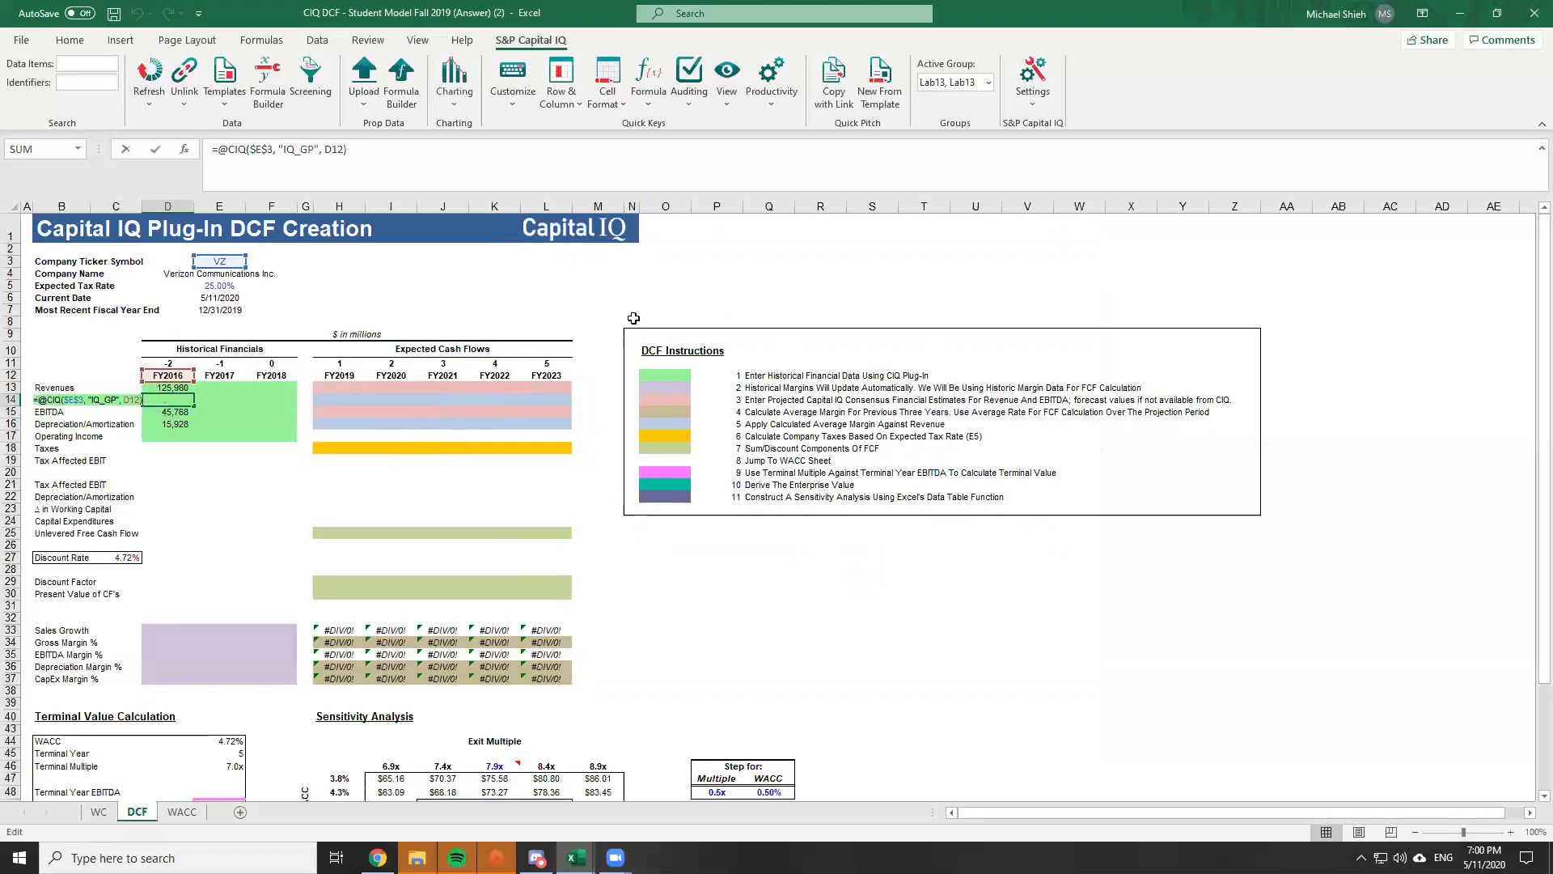
Calculate FY2016 operating income in D17 with =D15-D16
key("Down")
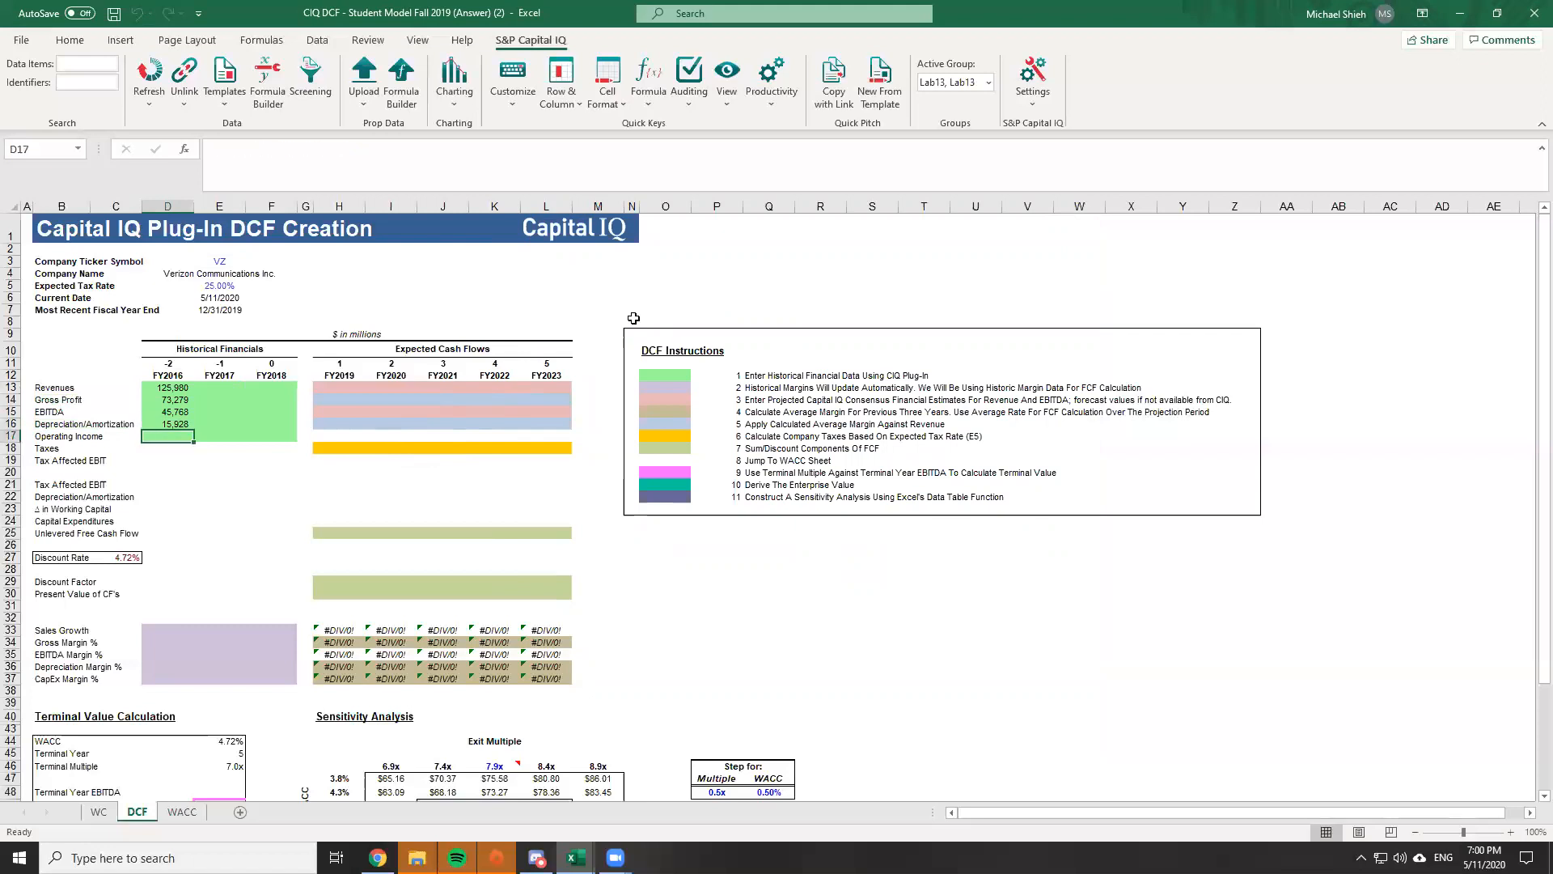
type("=")
key("Up")
key("Up")
type("-")
key("Up")
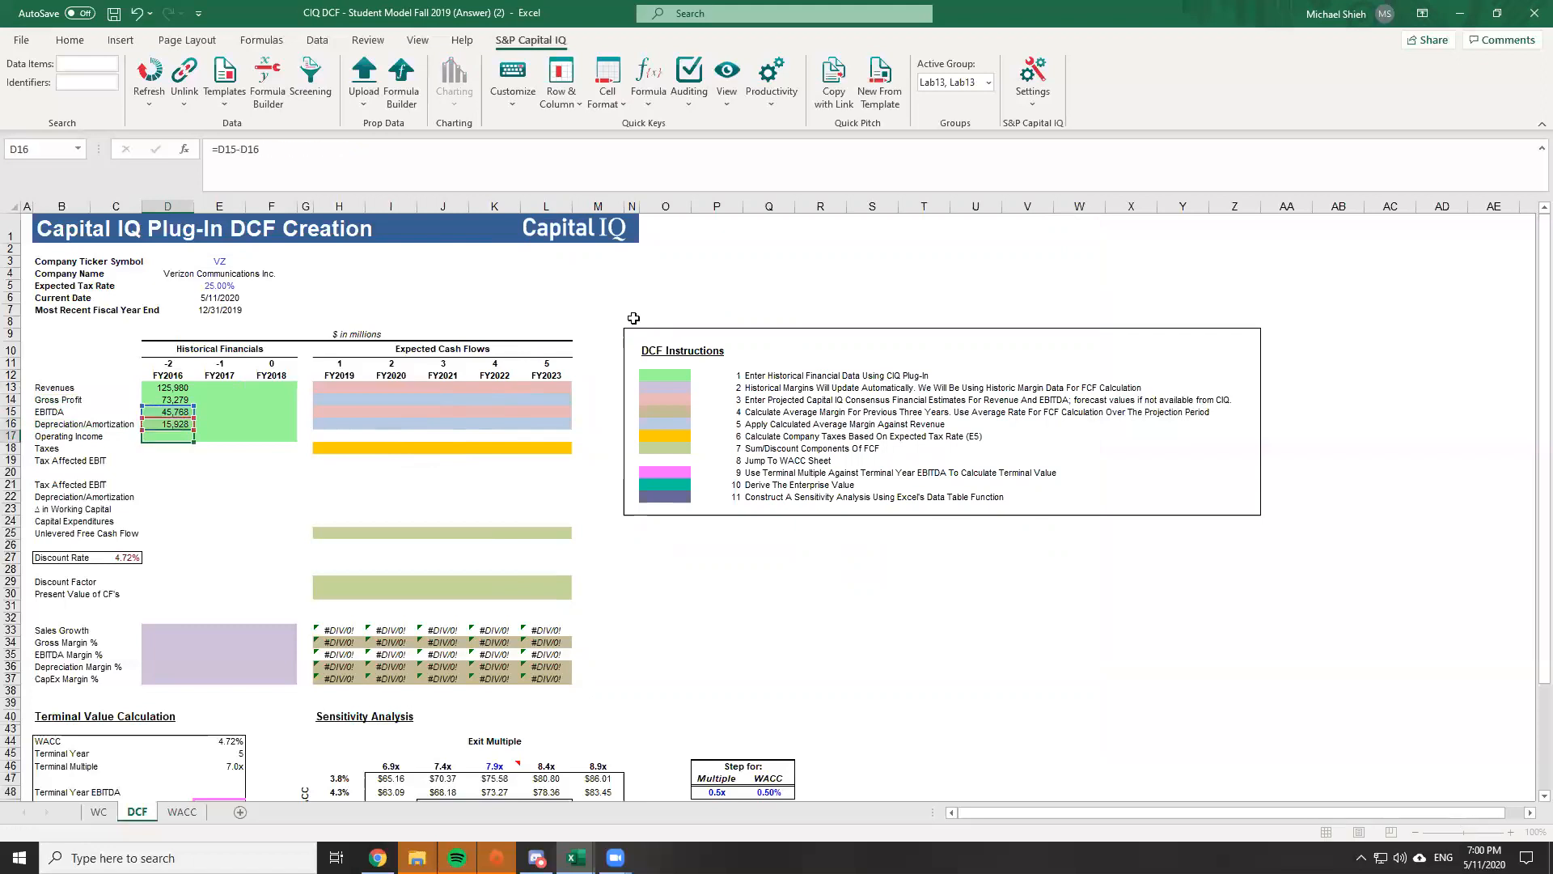
key("Return")
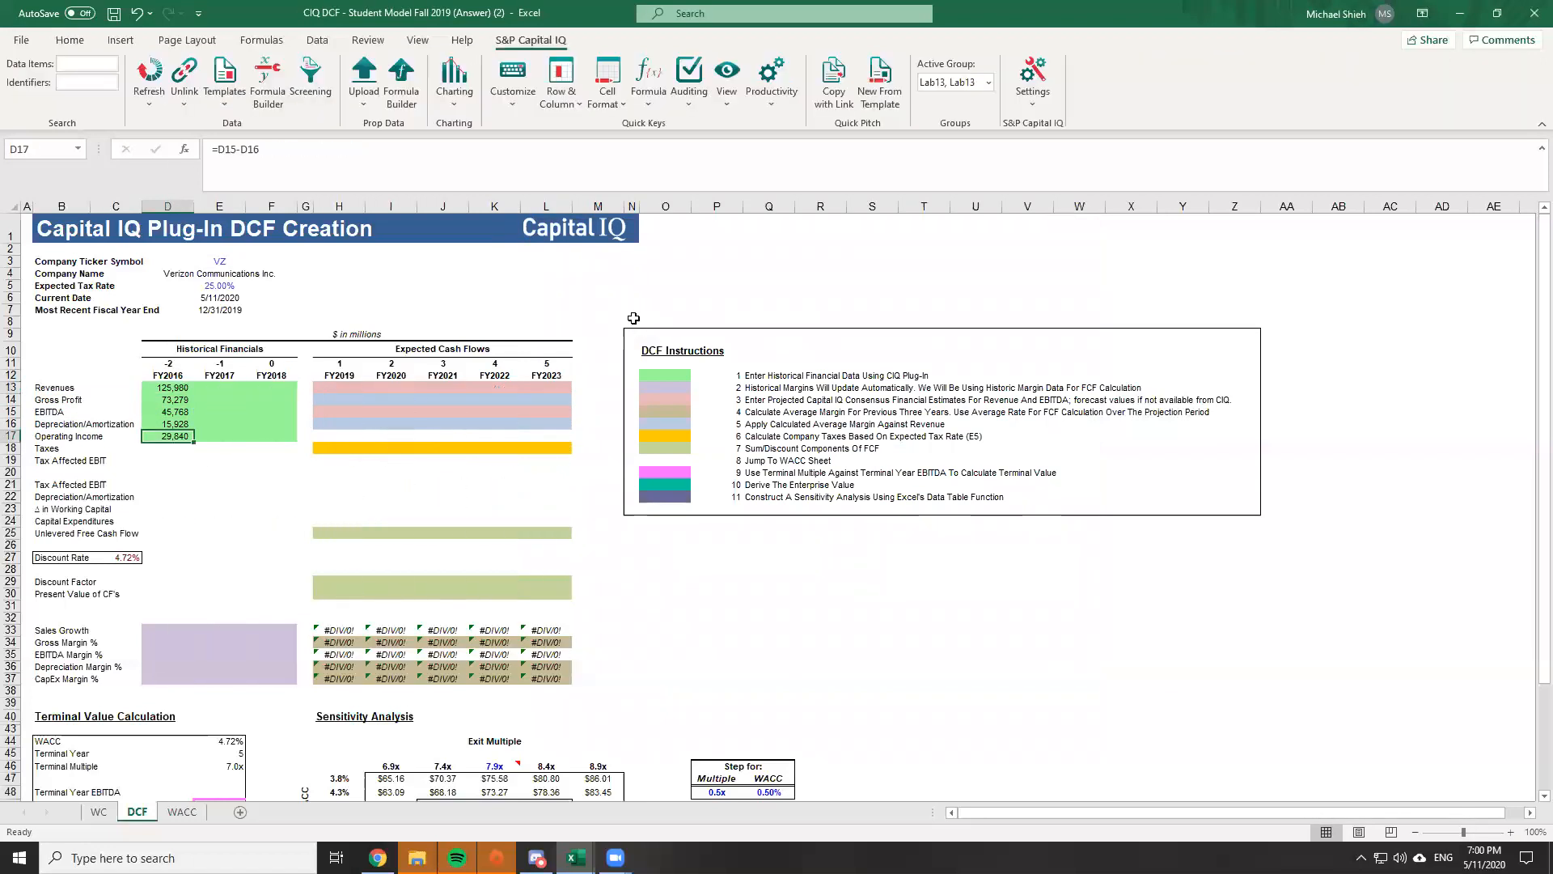
Try filling the FY2016 formulas in D13:D17 across to FY2018, and undo the fill
key("Up")
key("Up")
key("Up")
key("Up")
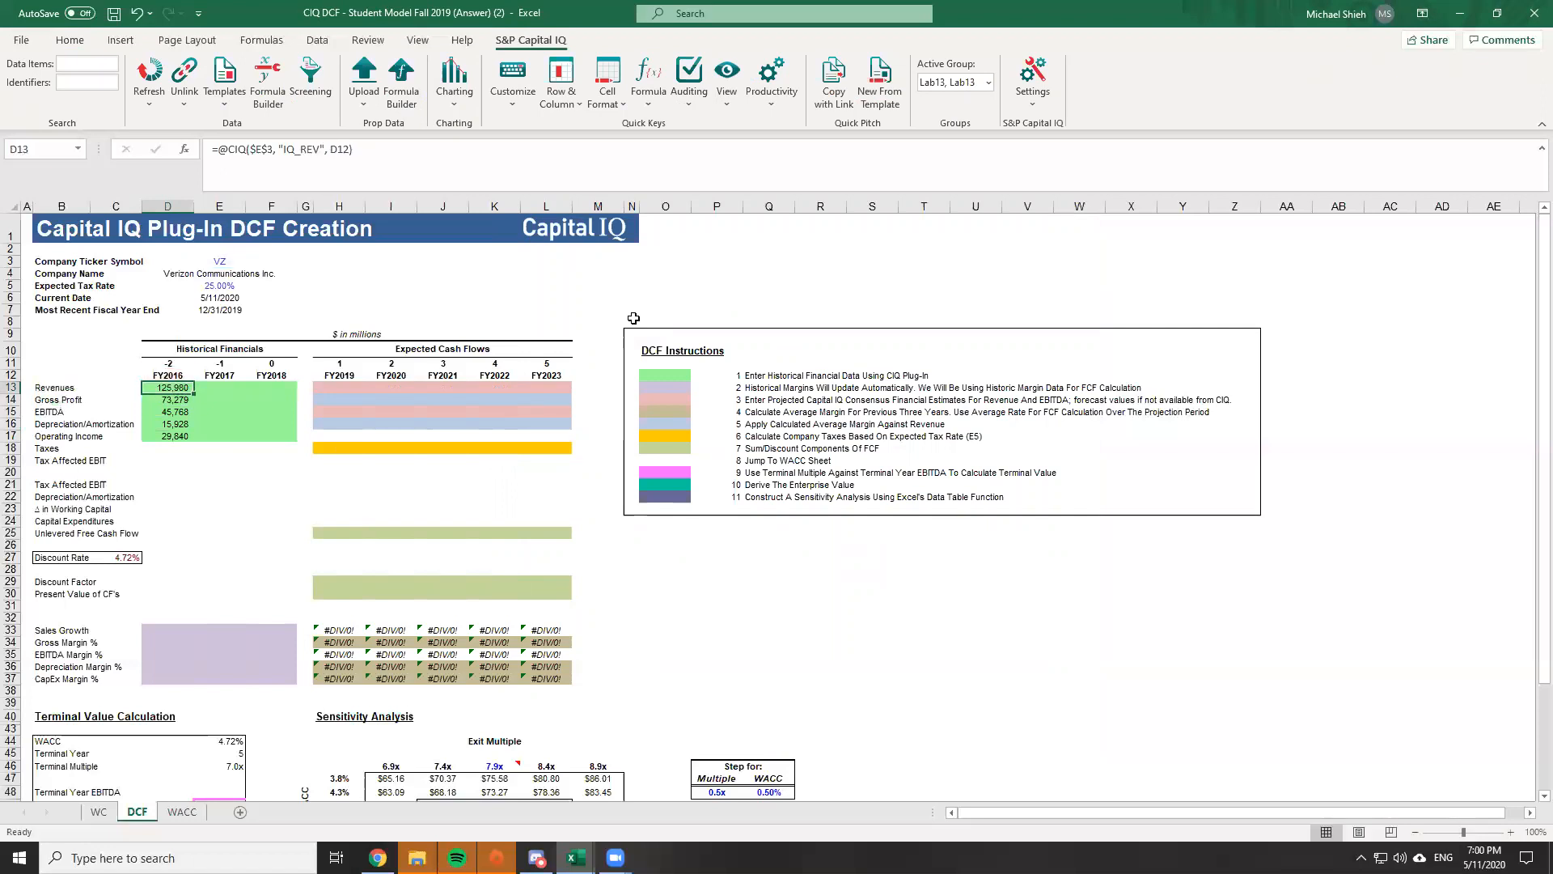
key("shift+Down")
key("shift+Down")
key("shift+Down")
key("shift+Down")
key("shift+Right")
key("shift+Right")
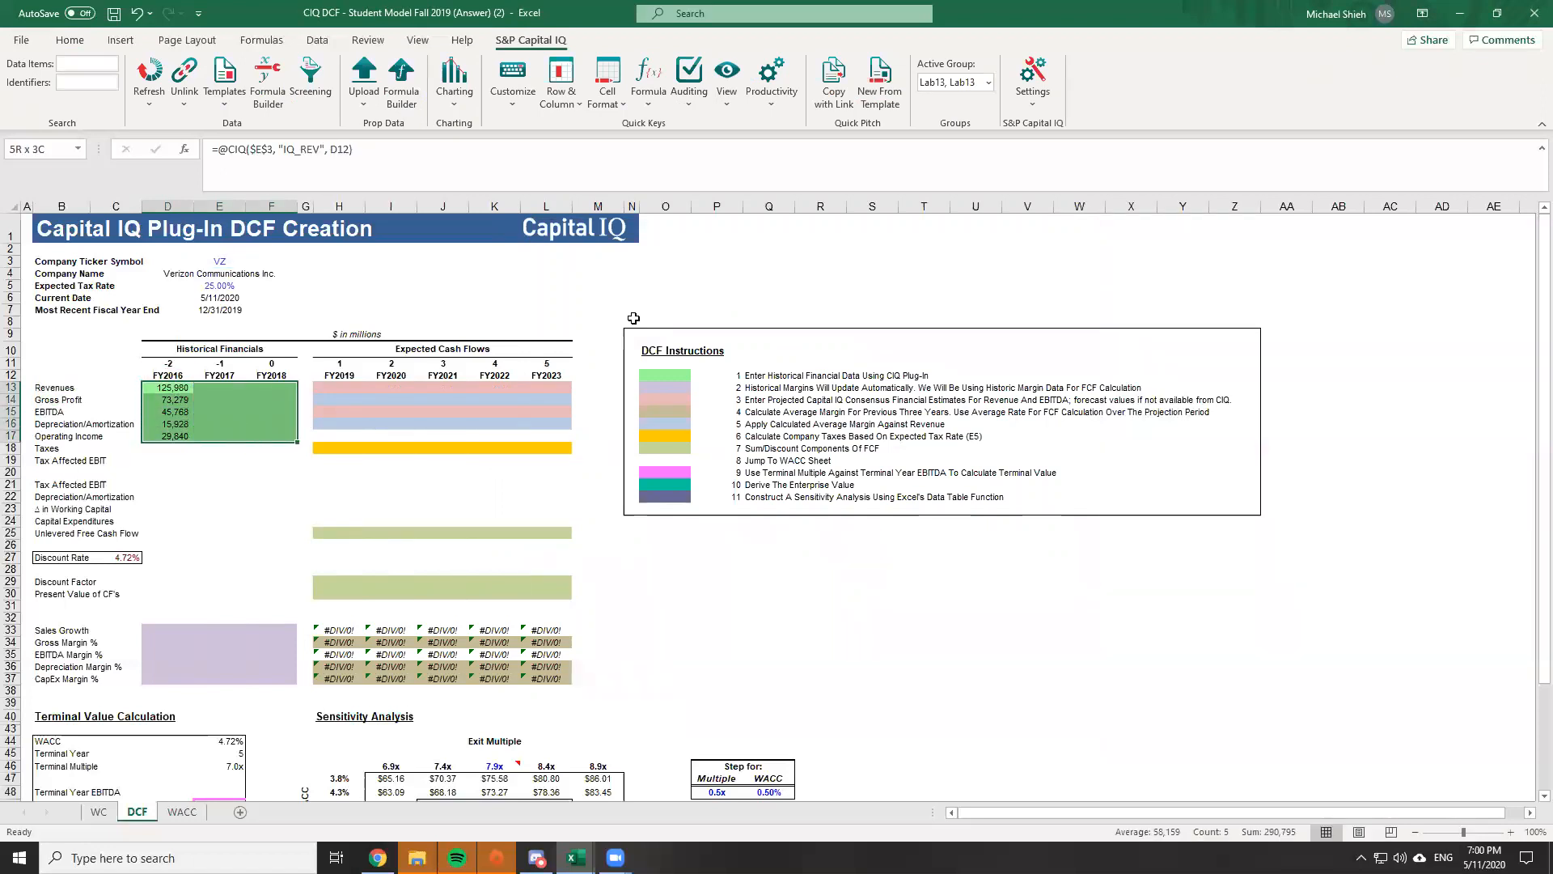
key("ctrl+r")
key("ctrl+z")
Fill the FY2016 formulas in D13:D17 across FY2017 and FY2018, and check the references in the copied Revenues formula
key("shift+Down")
key("shift+Down")
key("shift+Down")
key("shift+Down")
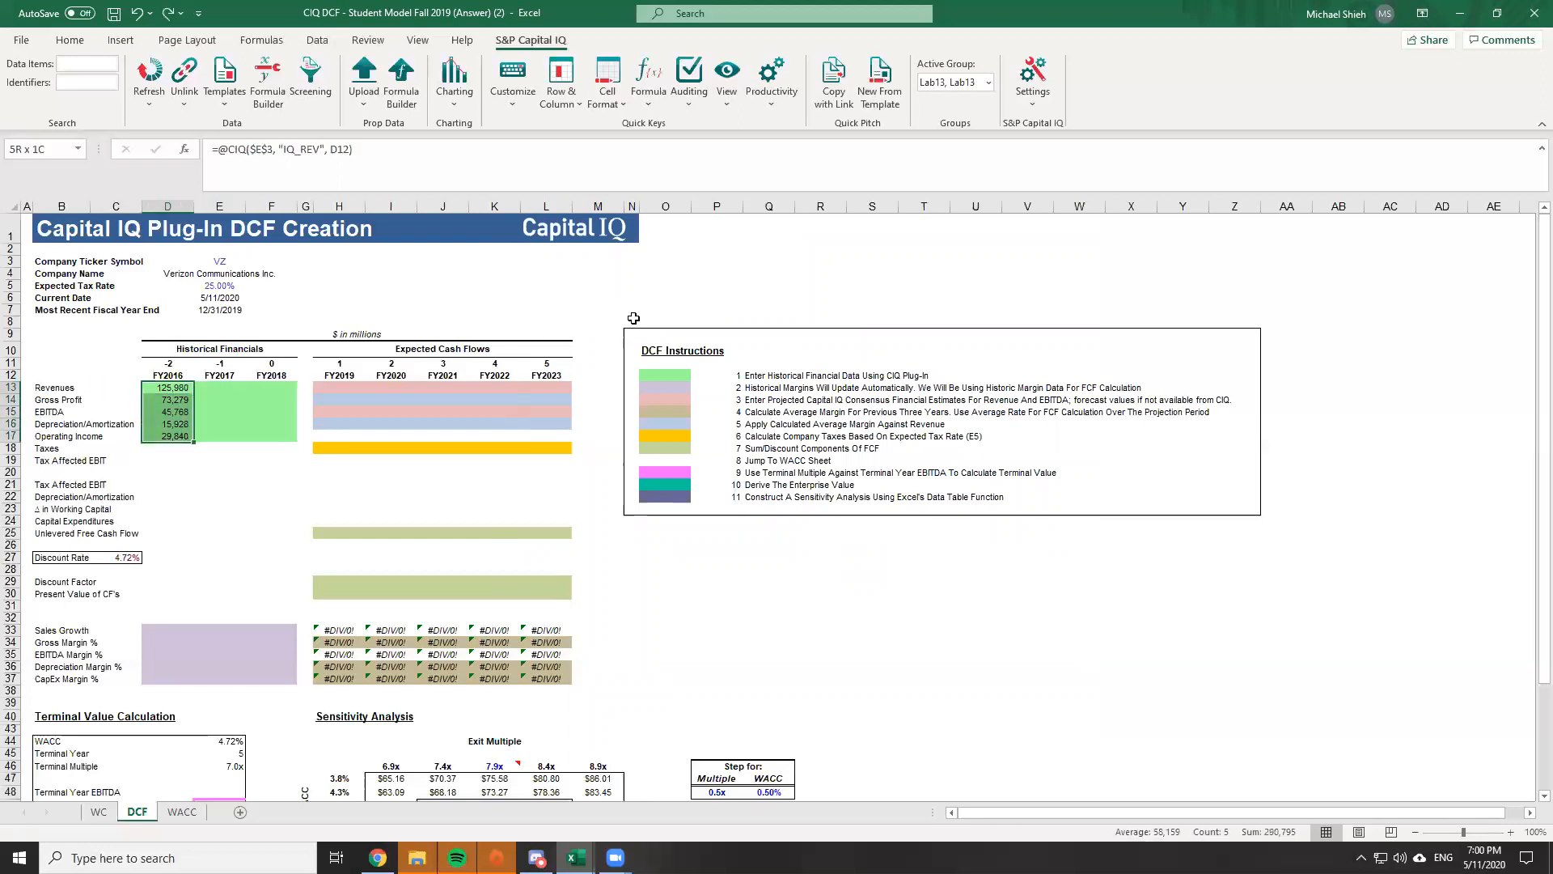
key("shift+Right")
key("shift+Right")
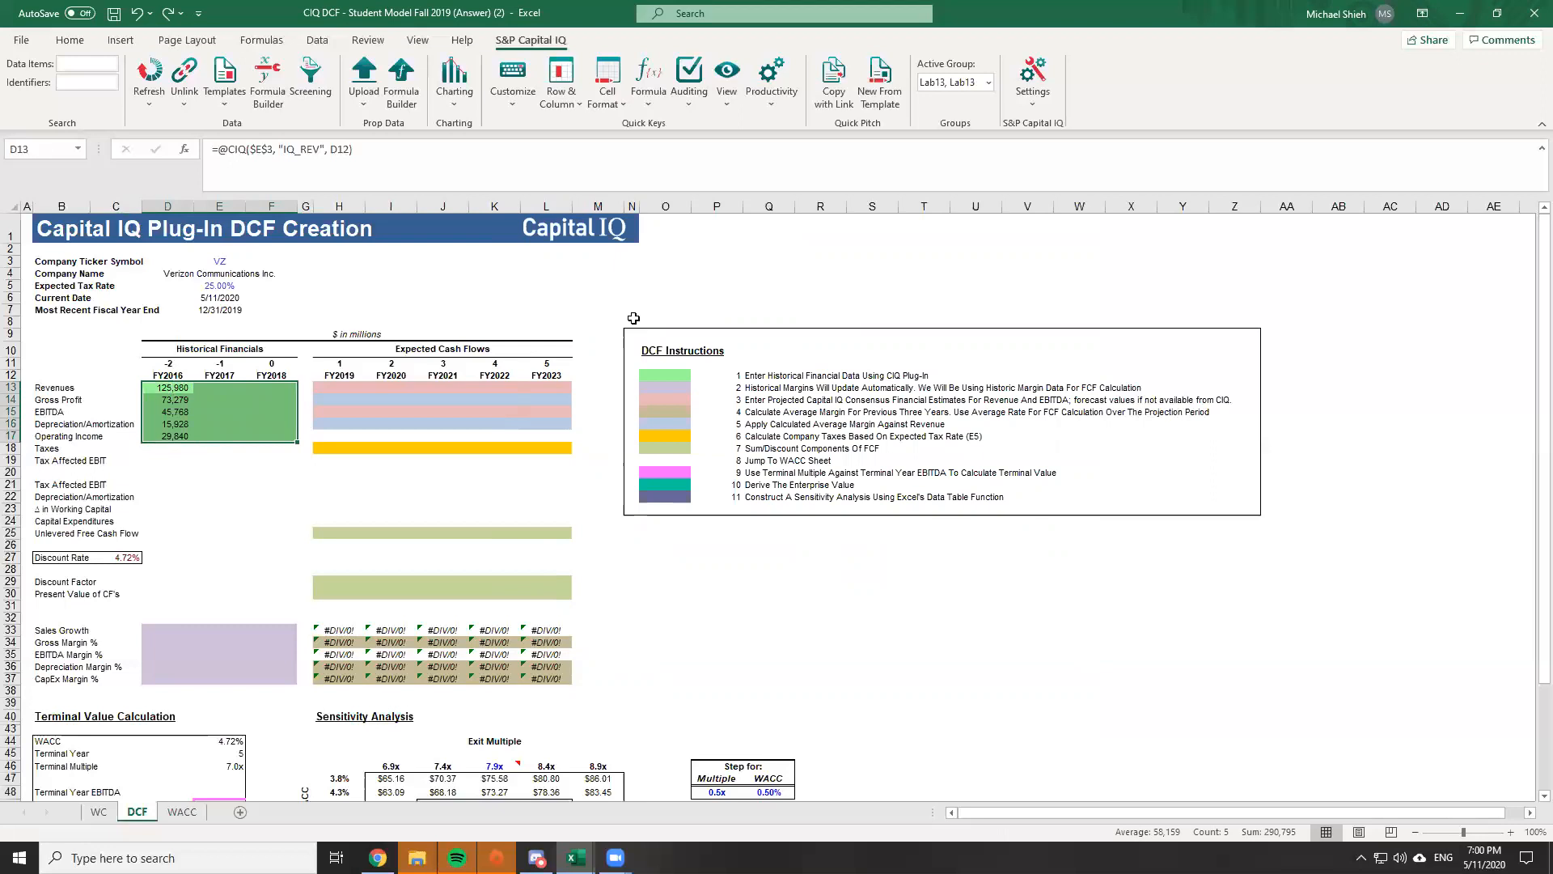
key("ctrl+r")
key("Right")
key("F2")
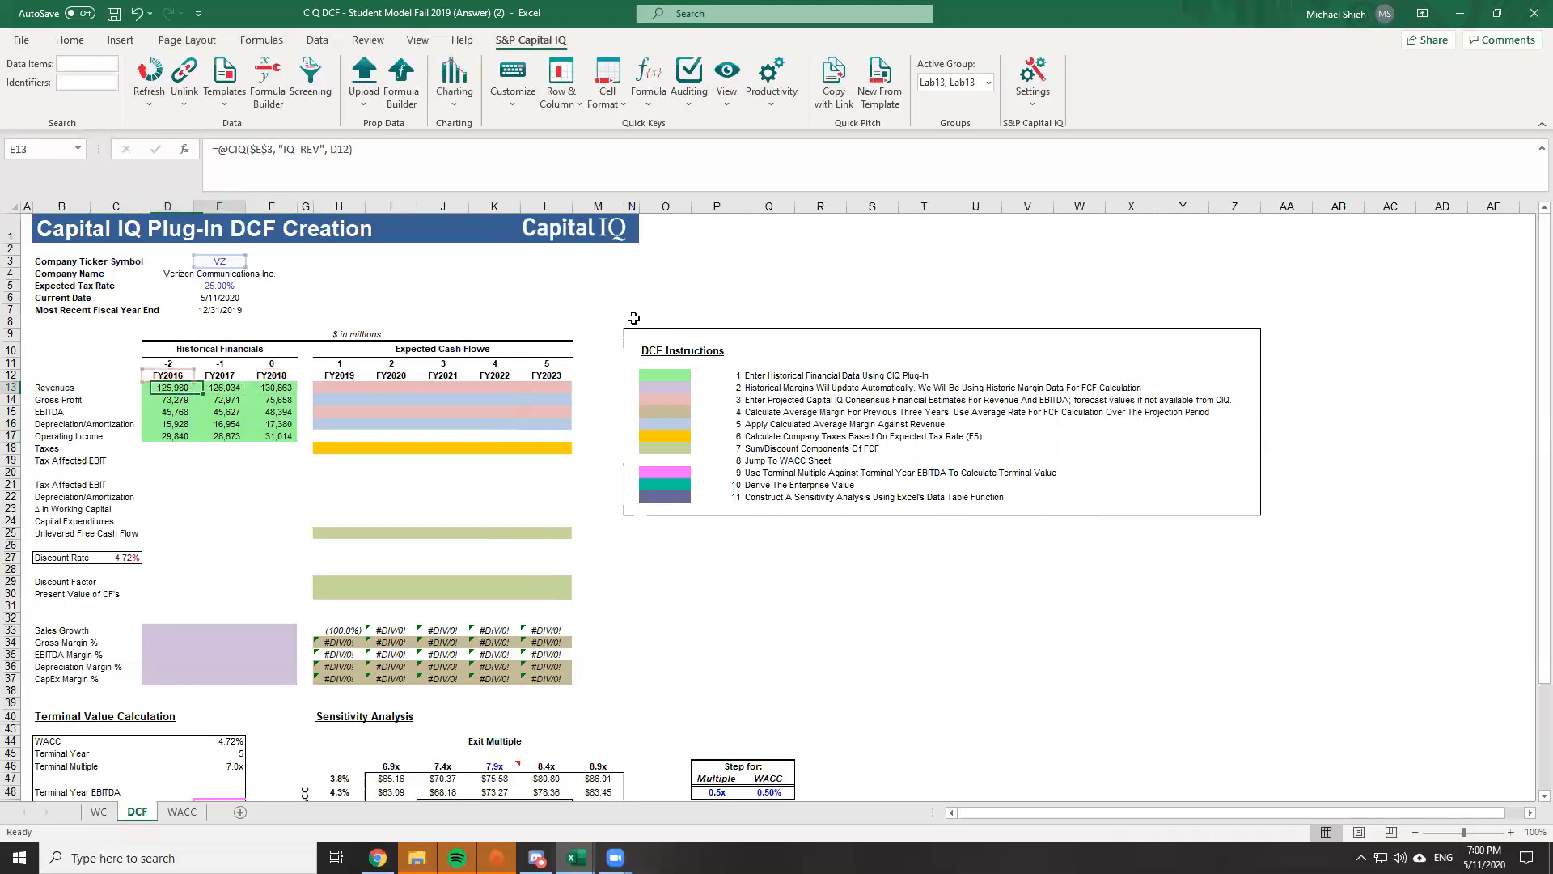
key("Escape")
key("Left")
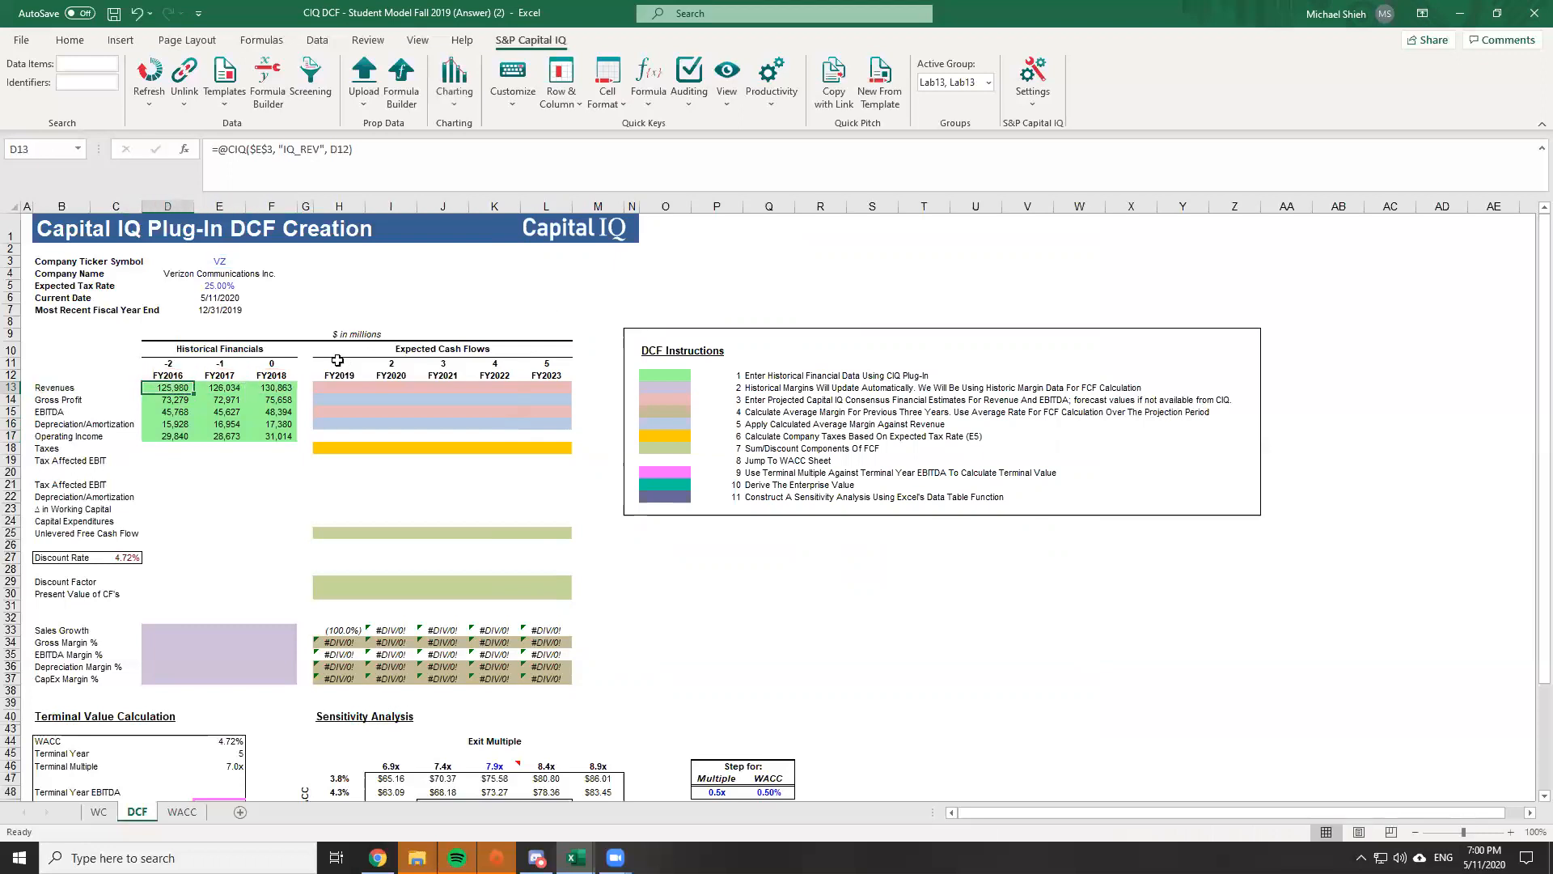
Reopen the Formula Builder, set the company identifier to the absolute reference $E$3, and close it without inserting a formula
key("alt")
key("s")
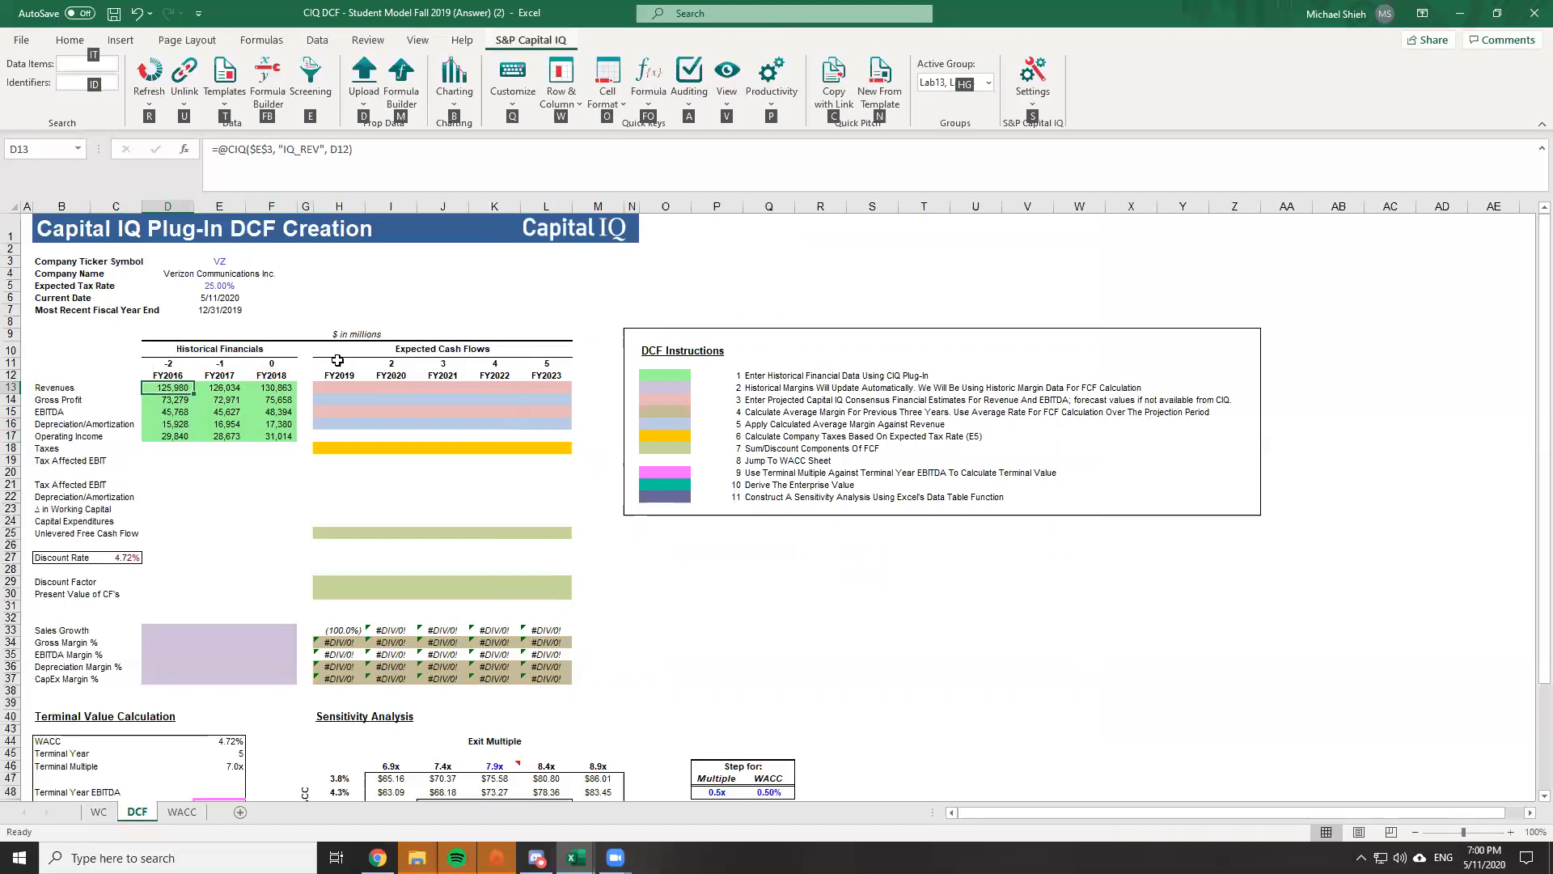
key("f")
key("b")
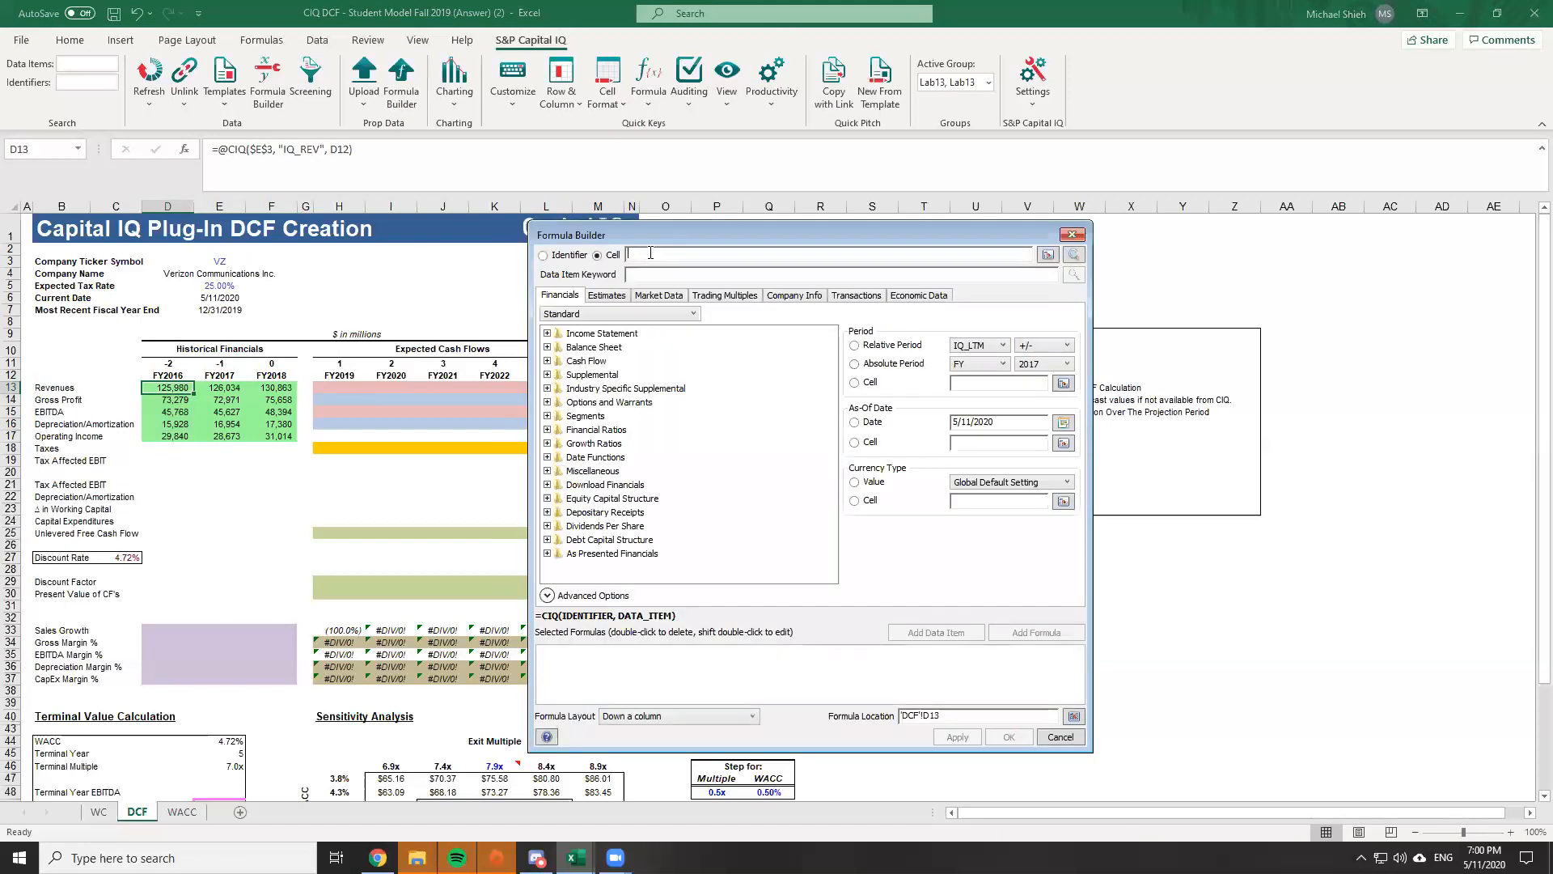
left_click(230, 262)
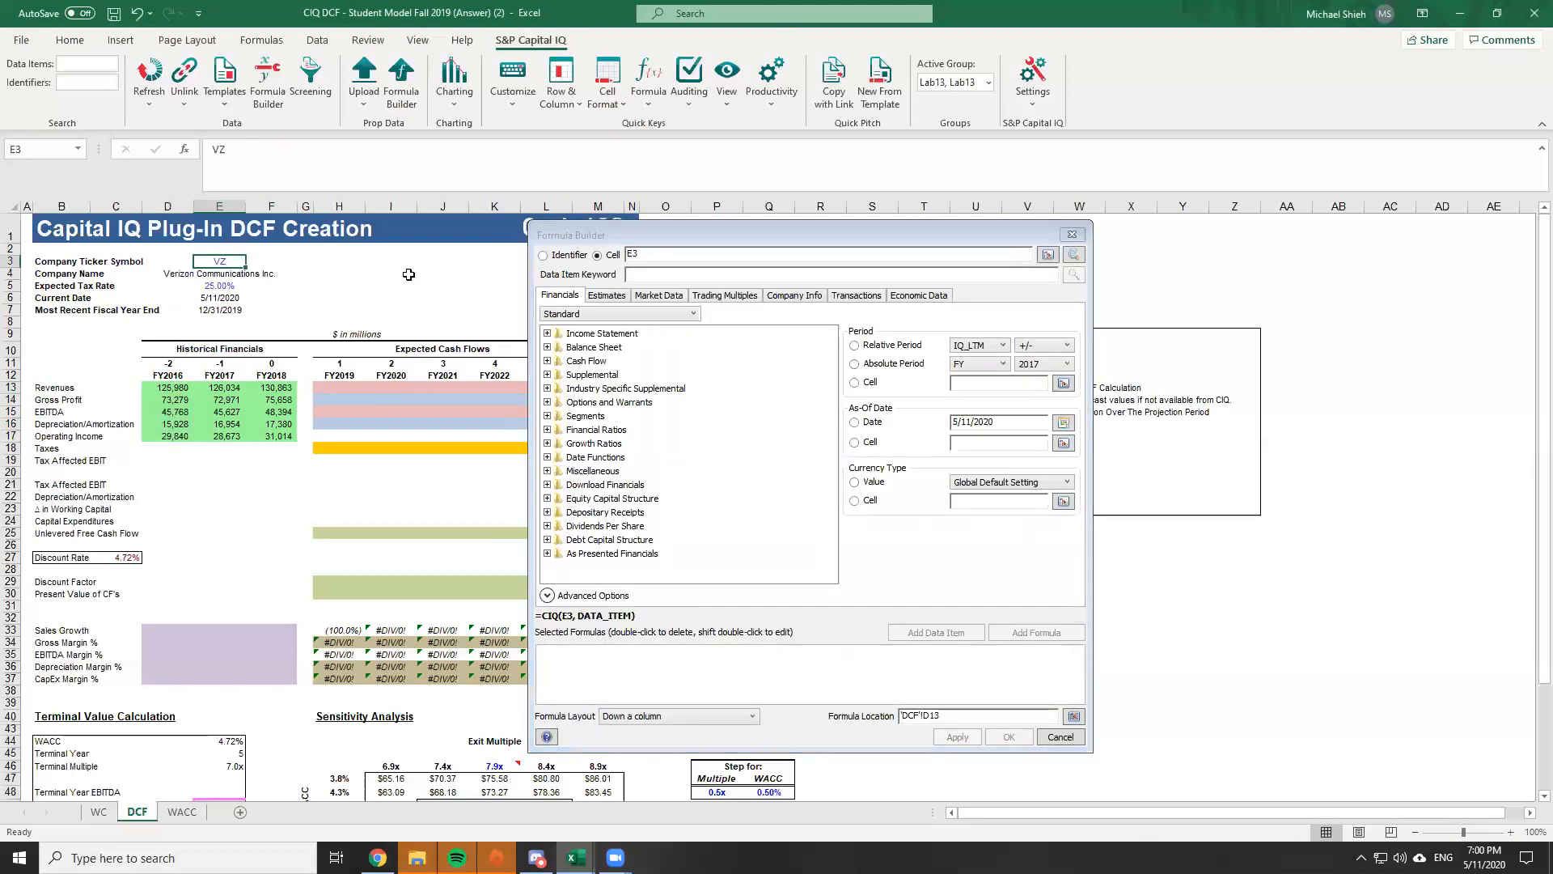
left_click(655, 254)
key("F4")
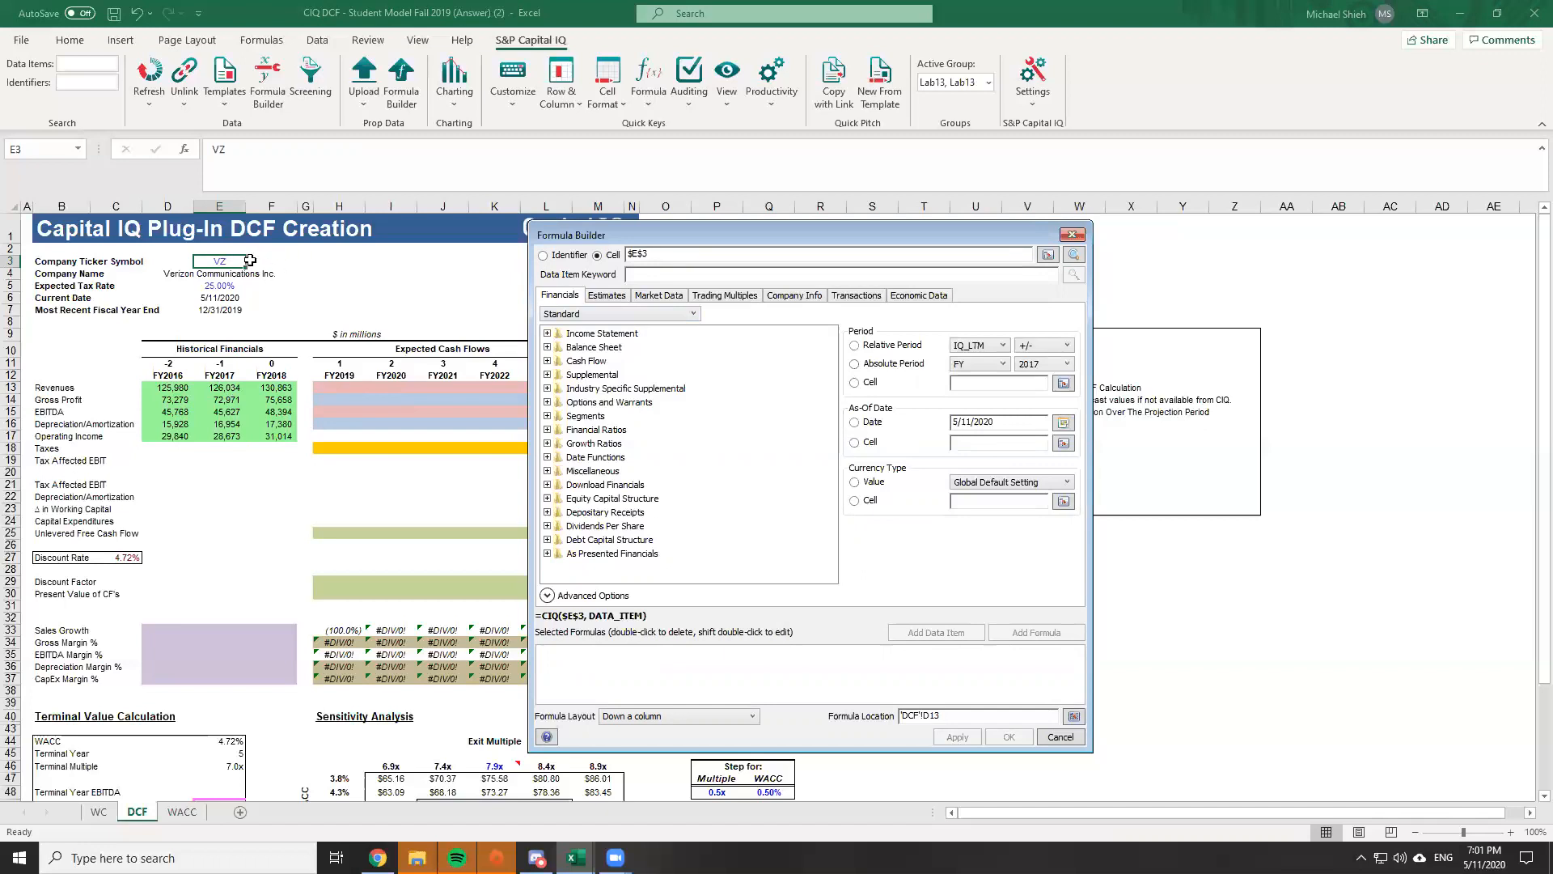
left_click(1072, 235)
Switch to the completed Answer (3) workbook and examine the FY2016 CapEx Margin % formula in D37
left_click(271, 497)
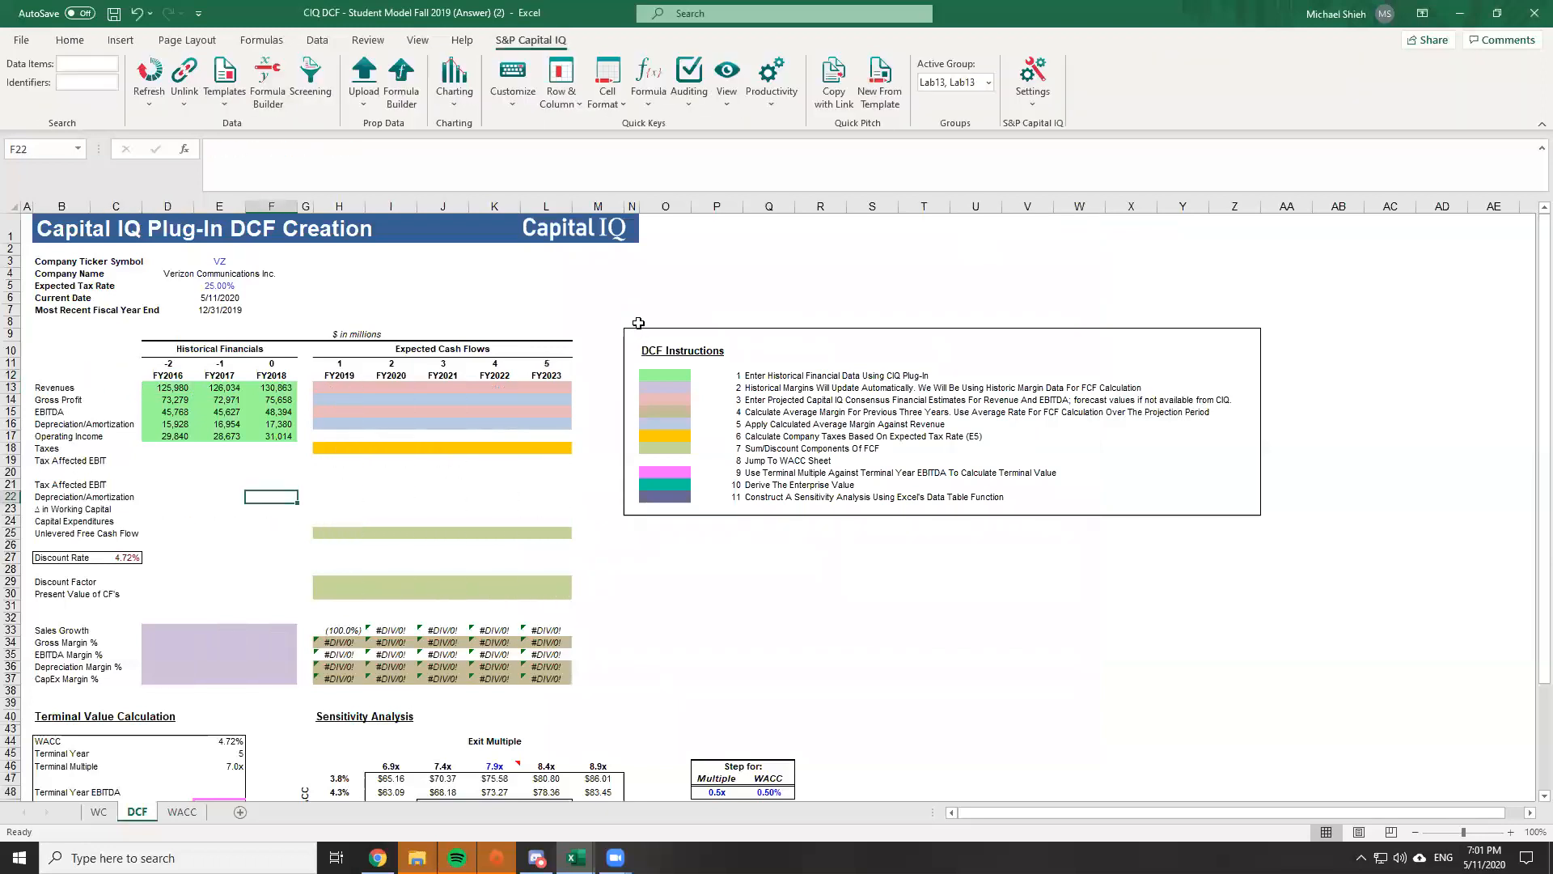
key("Left")
key("Left")
key("Down")
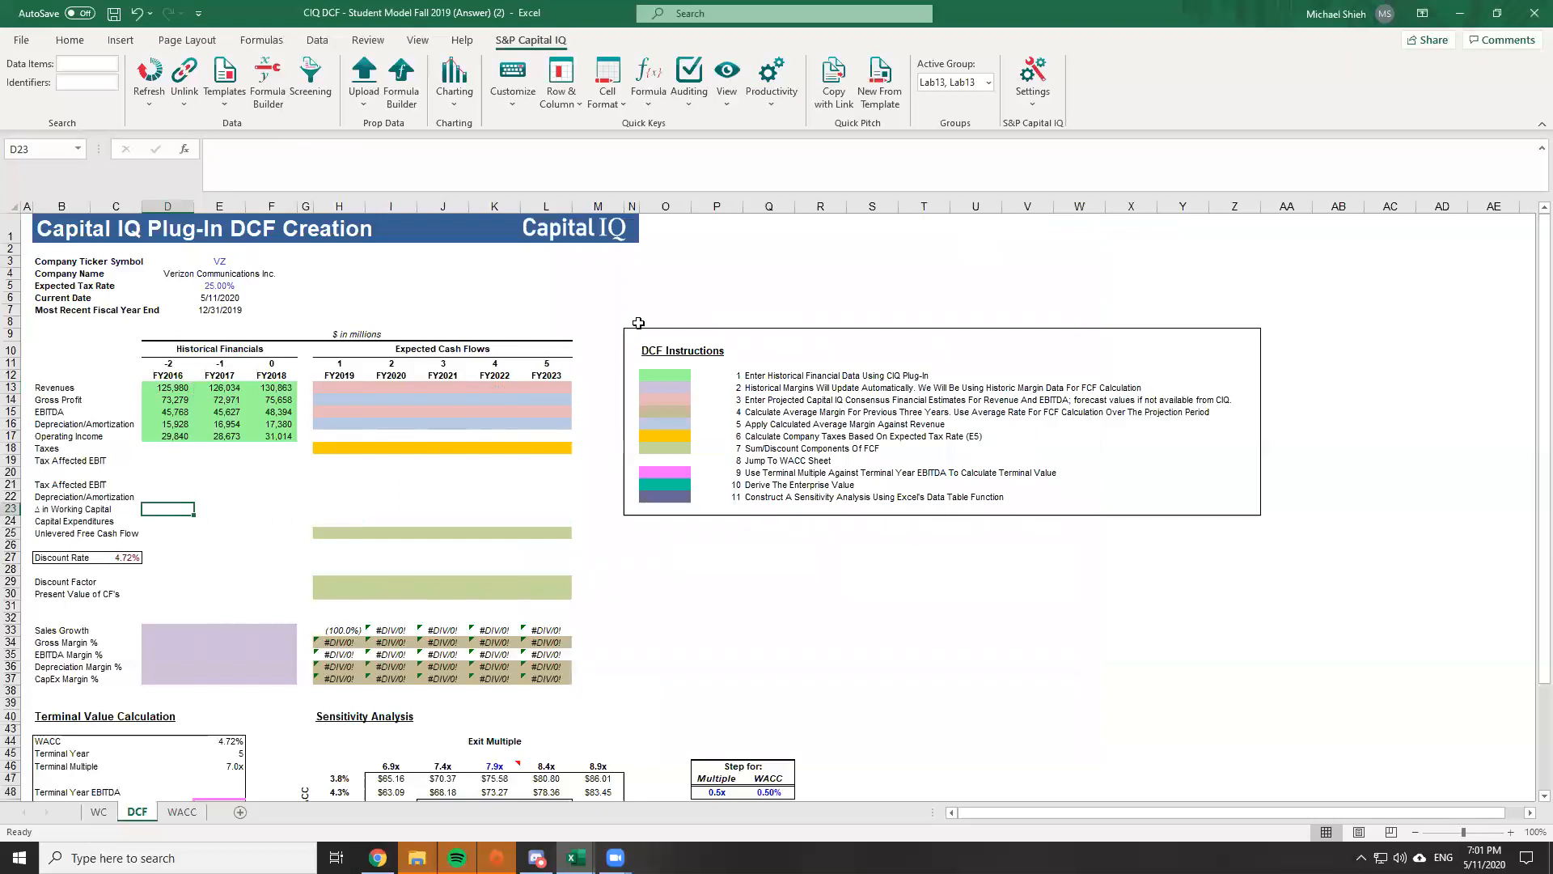
key("alt+Tab")
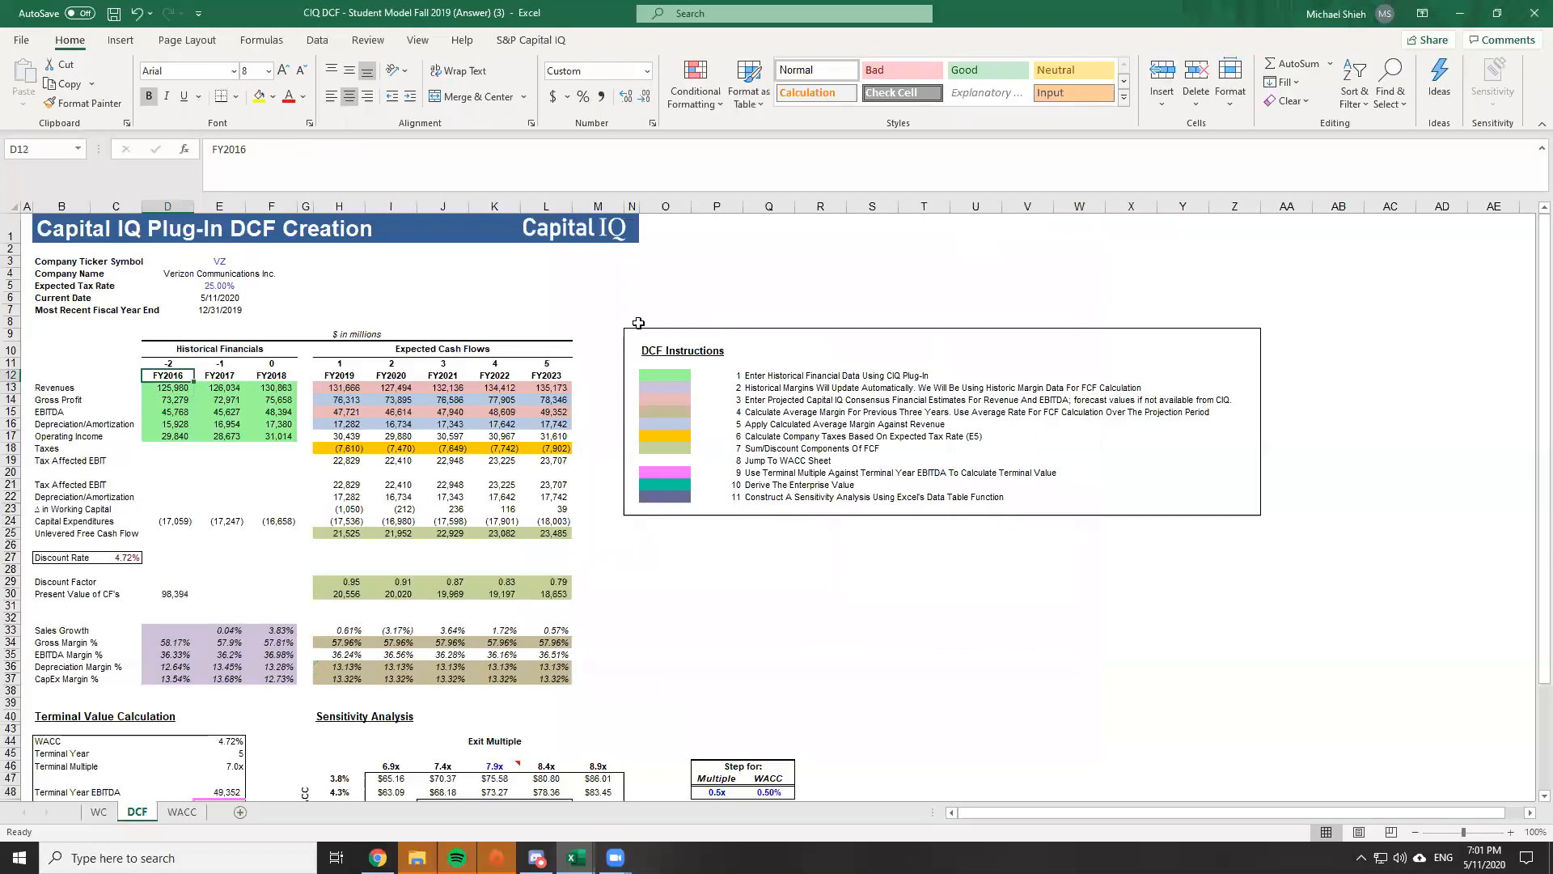
key("alt+Tab")
key("alt+Tab")
key("Down")
key("Down")
key("Down")
key("Down")
key("Down")
key("Down")
key("Down")
key("Down")
key("Down")
key("Down")
key("Down")
key("Down")
key("Down")
key("Down")
key("Down")
key("Down")
key("Down")
key("Down")
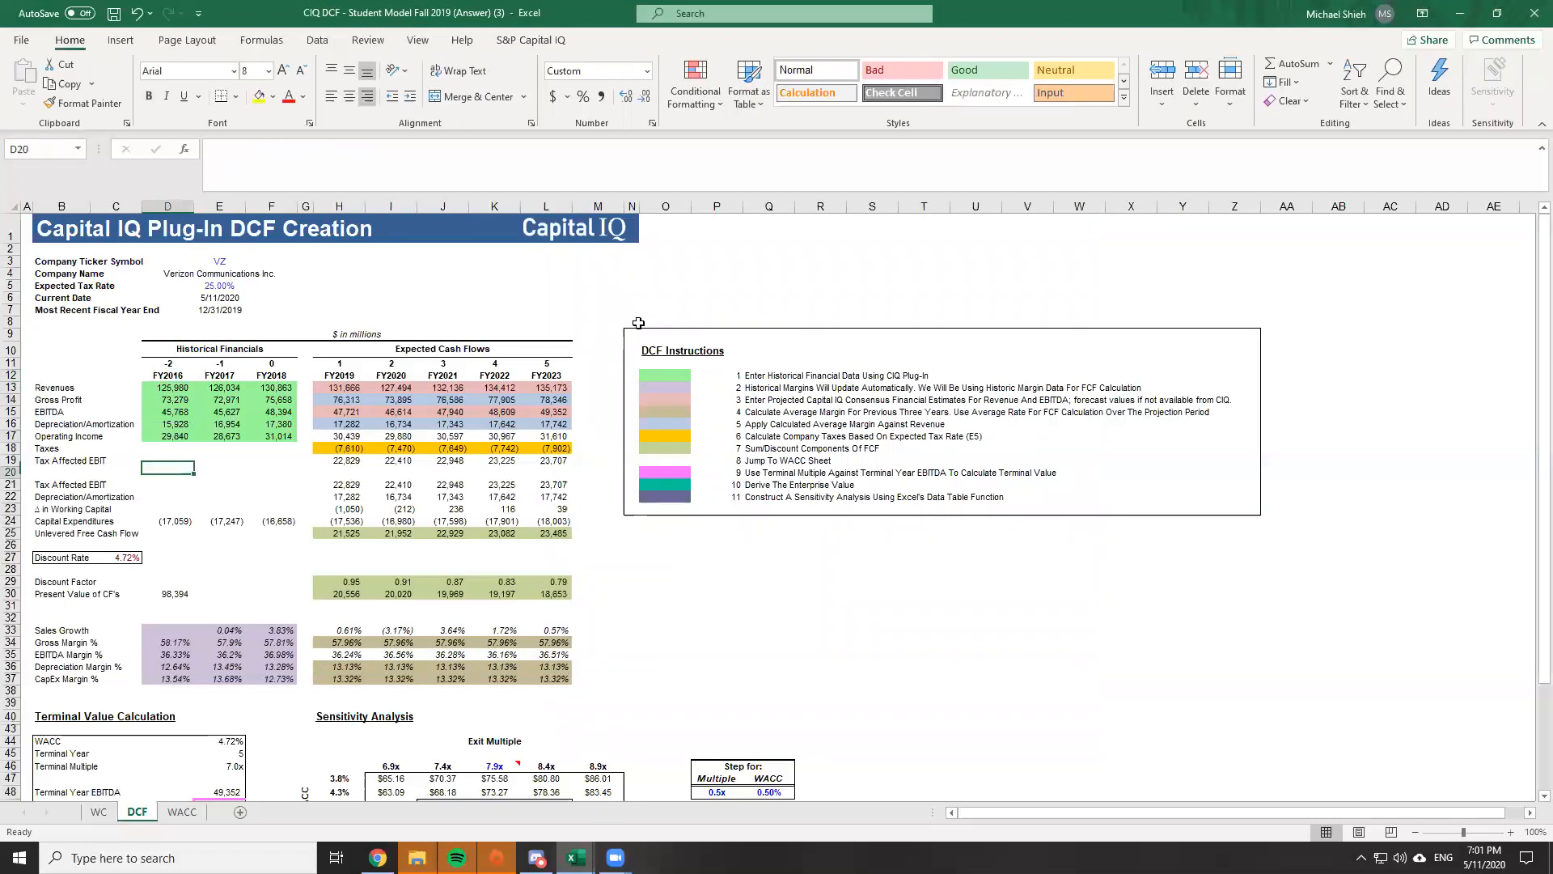
key("Down")
key("Down")
key("Down")
key("Down")
key("Down")
key("Down")
key("Down")
key("F2")
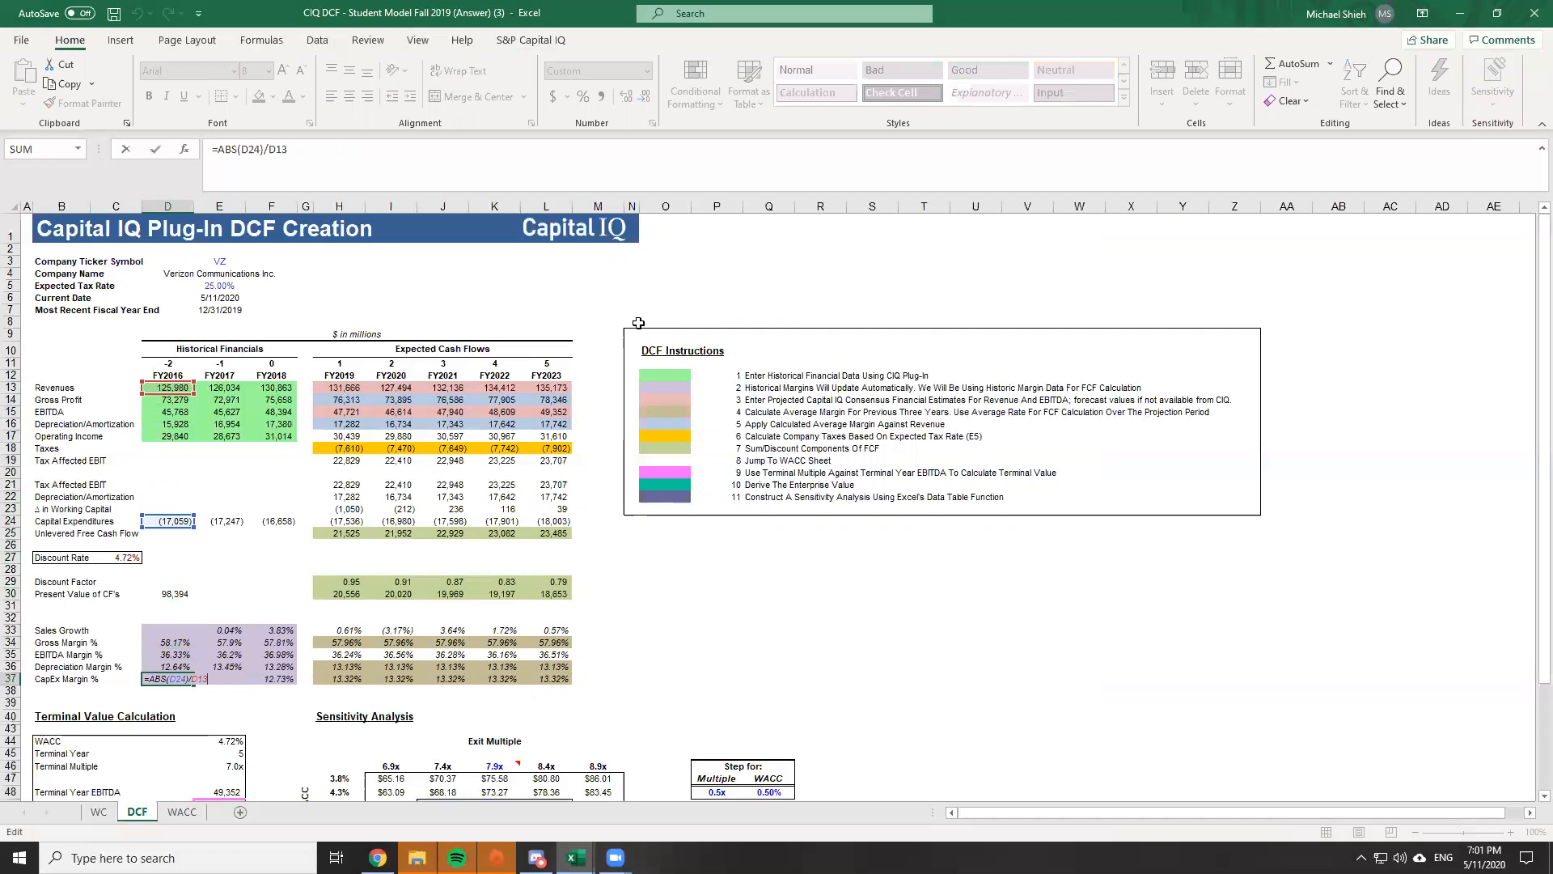
Examine the FY2016 Capital Expenditures formula in D24 of the completed workbook
key("Return")
key("Up")
key("Up")
key("Up")
key("Up")
key("Up")
key("Up")
key("Up")
key("Up")
key("Up")
key("Up")
key("Up")
key("Up")
key("Up")
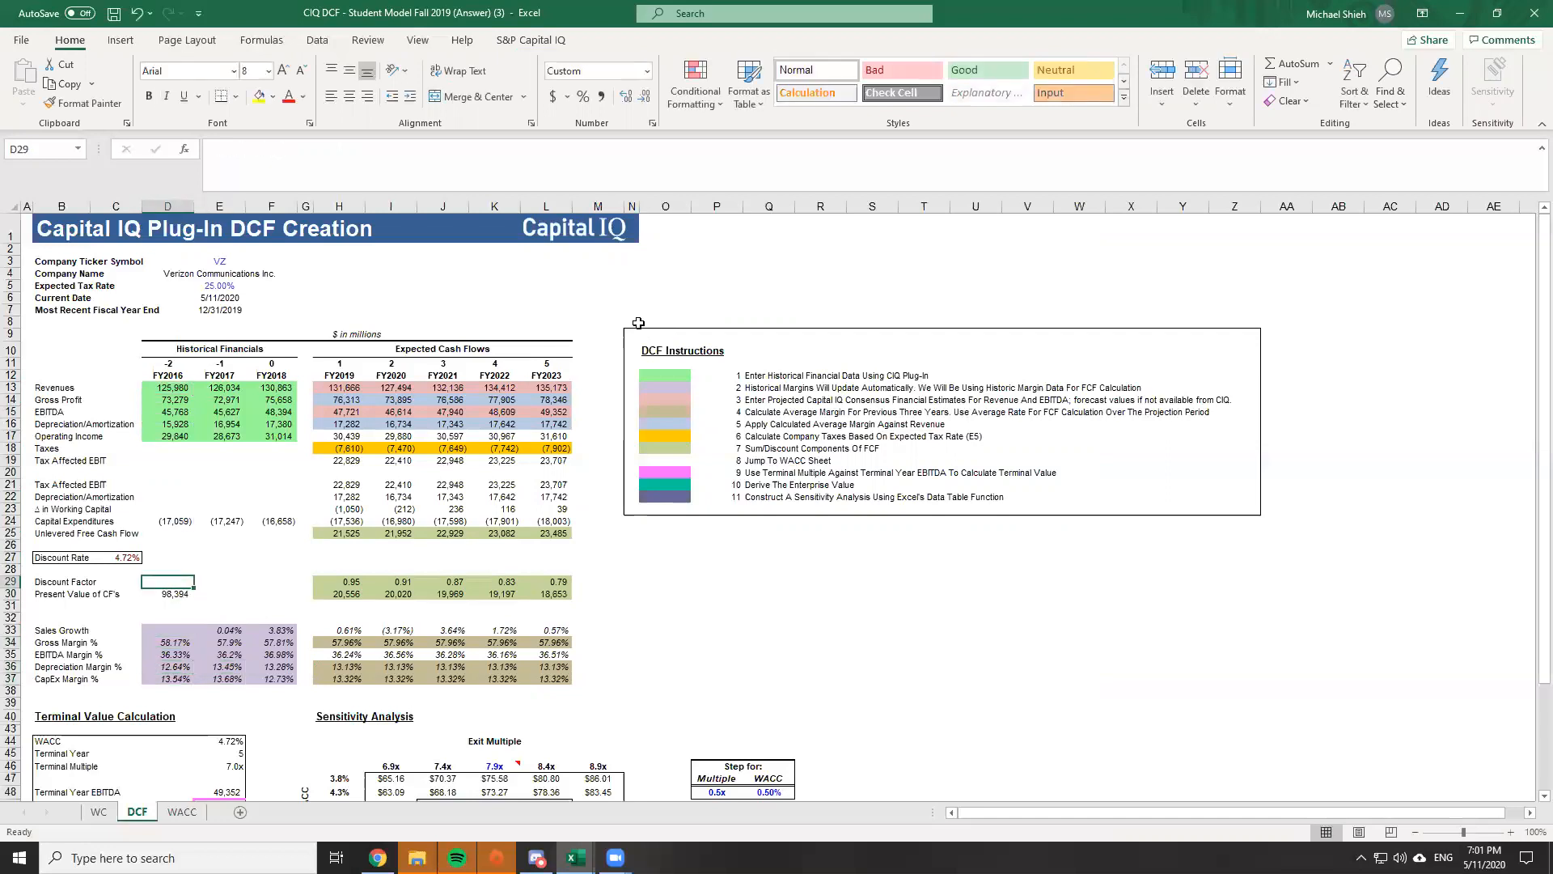
key("F2")
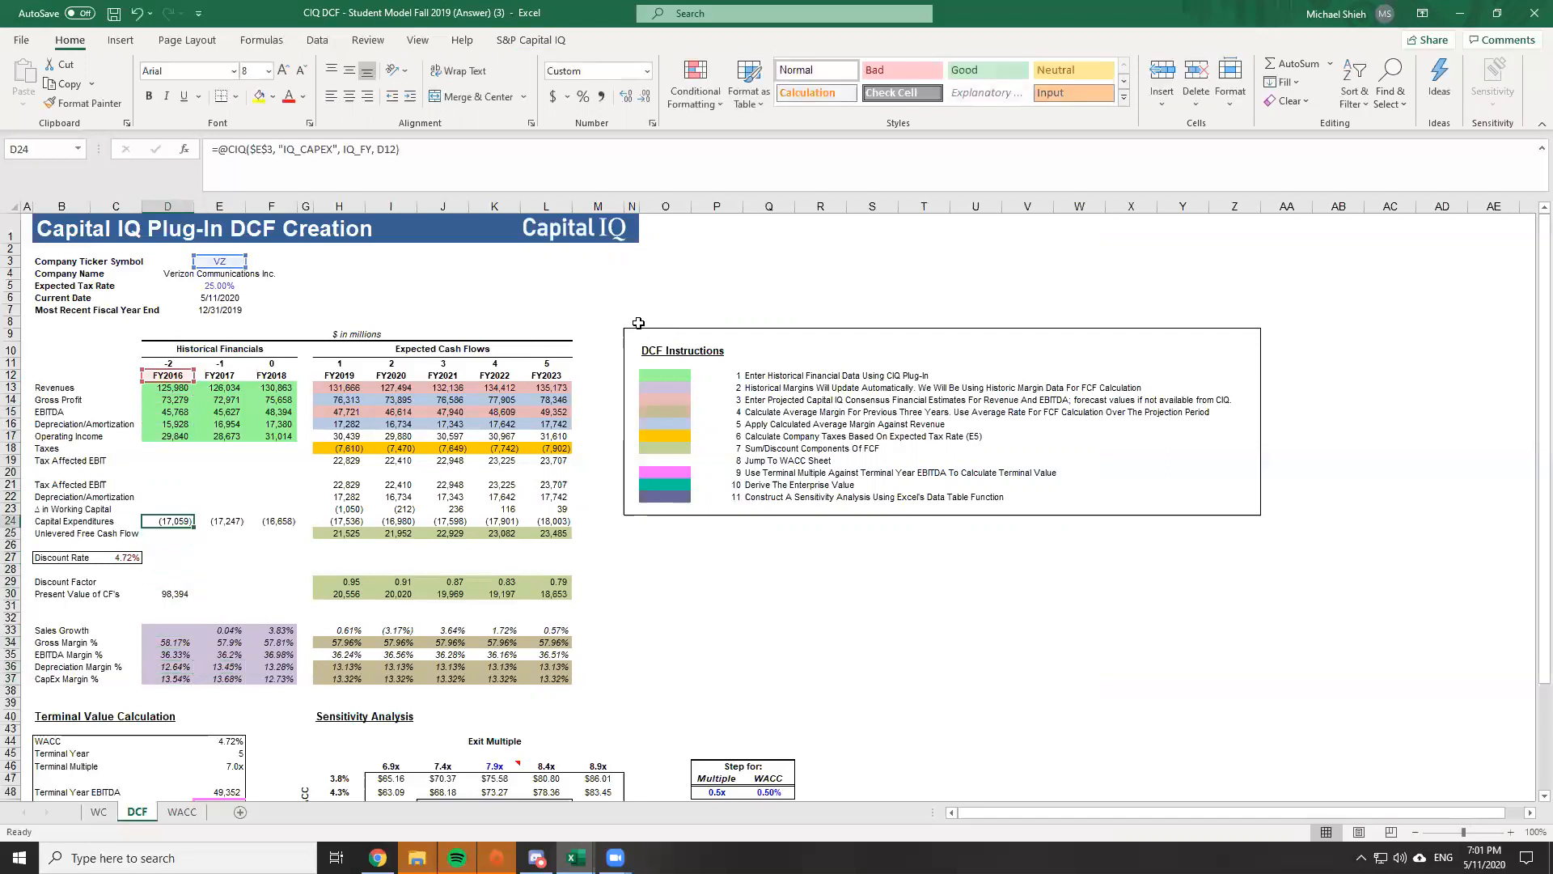
key("Escape")
Copy the historical growth and margin block D33:F37 from the completed workbook and return to D33 in the working model
key("alt+Tab")
key("Down")
key("Down")
key("Down")
key("Down")
key("Down")
key("Down")
key("Down")
key("Down")
key("Down")
key("Down")
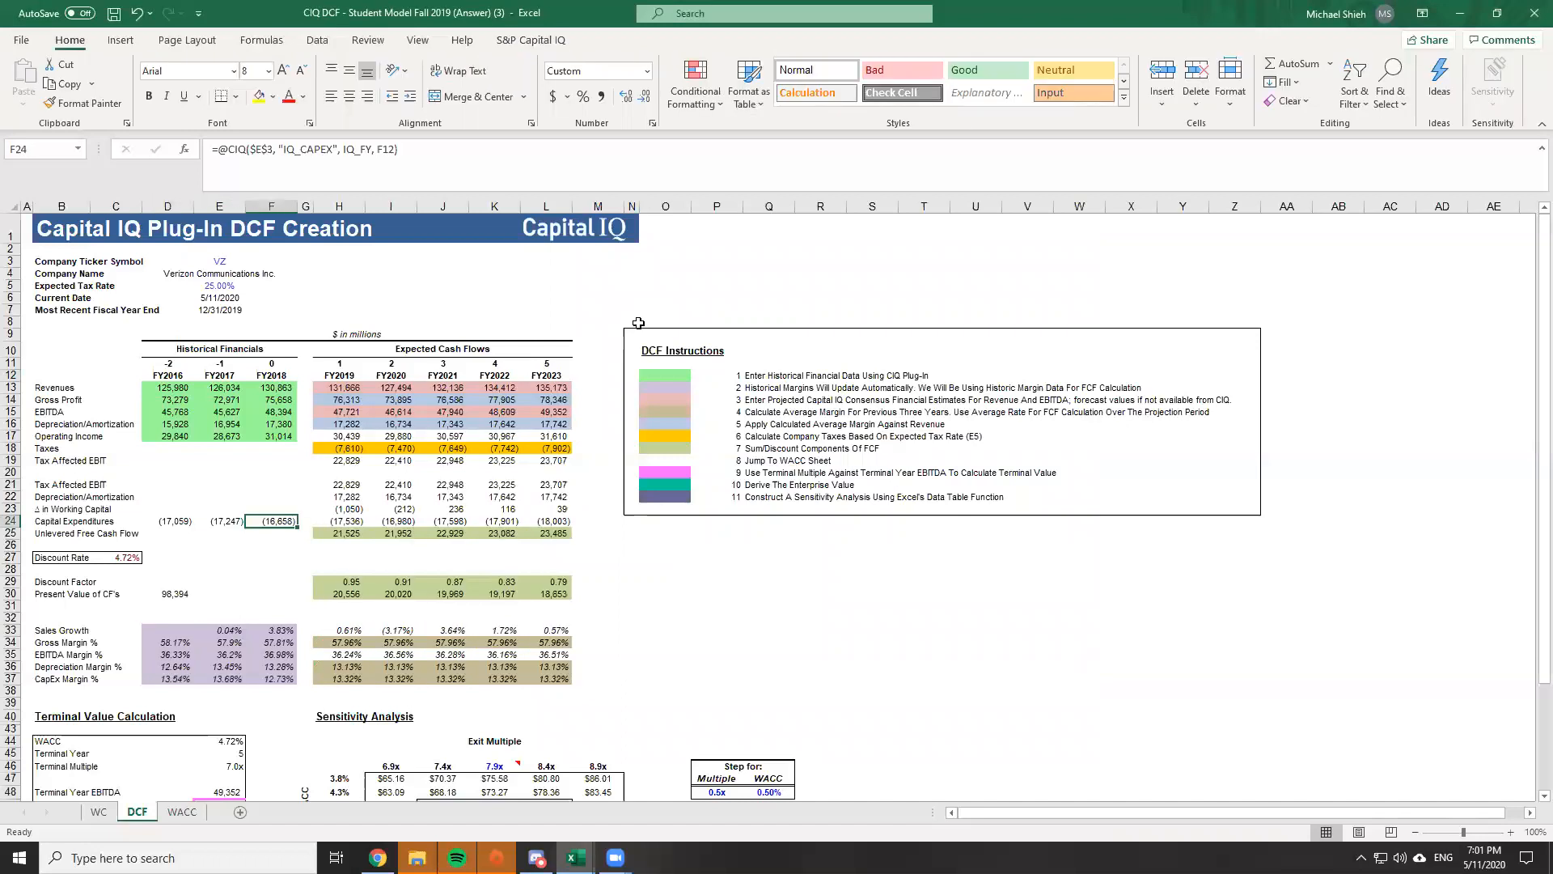
key("Left")
key("Down")
key("Down")
key("Down")
key("Down")
key("Down")
key("Down")
key("Down")
key("Down")
key("Down")
key("shift+Down")
key("shift+Down")
key("shift+Down")
key("shift+Down")
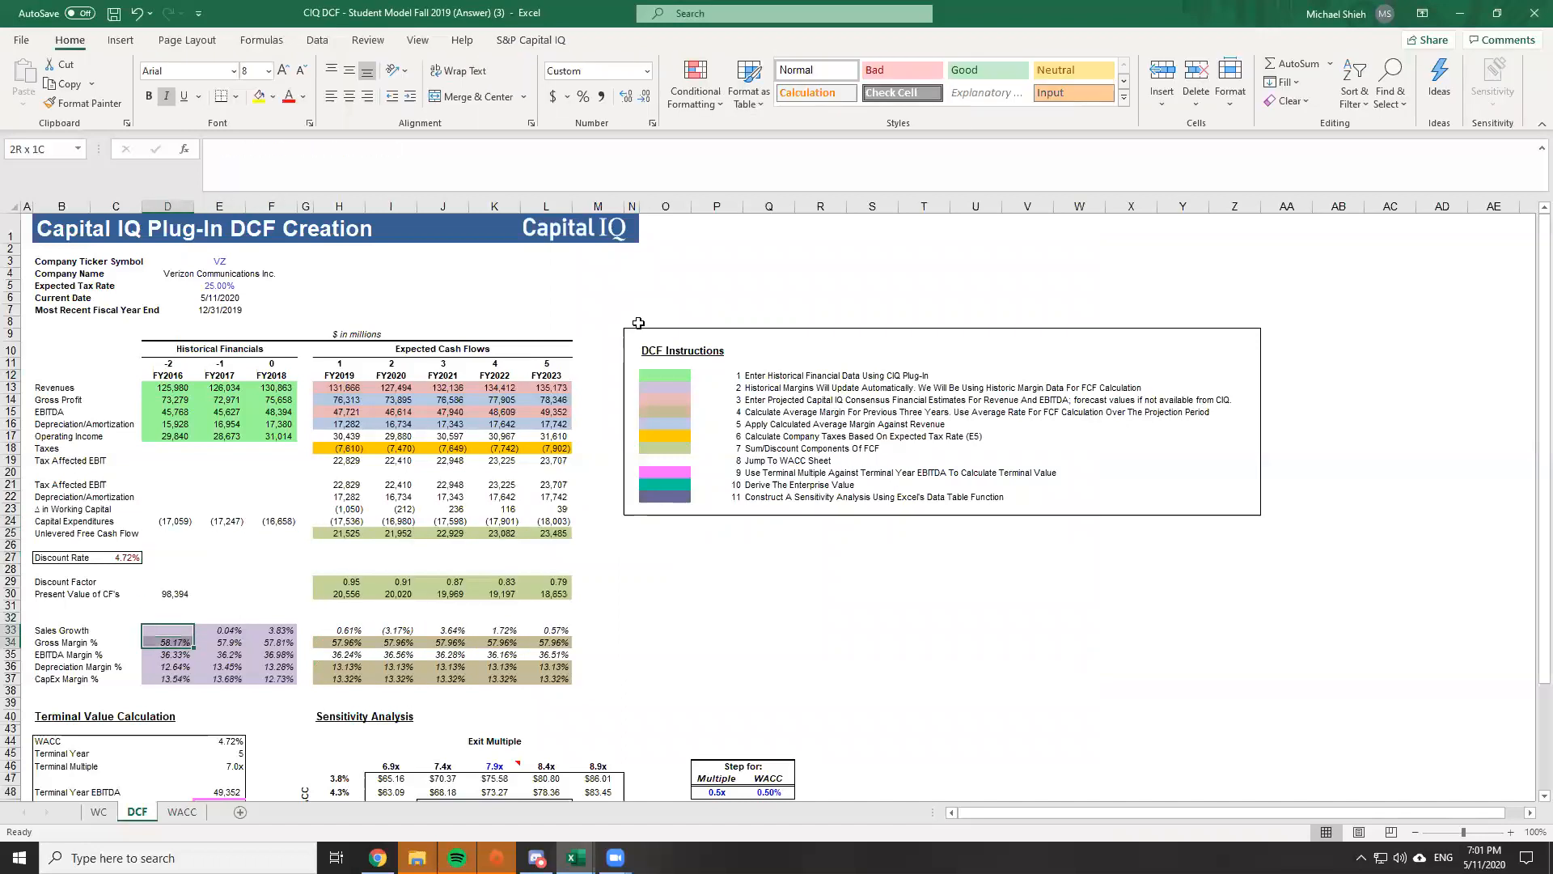
key("shift+Right")
key("shift+Right")
key("shift+Right")
key("ctrl+c")
key("ctrl+Tab")
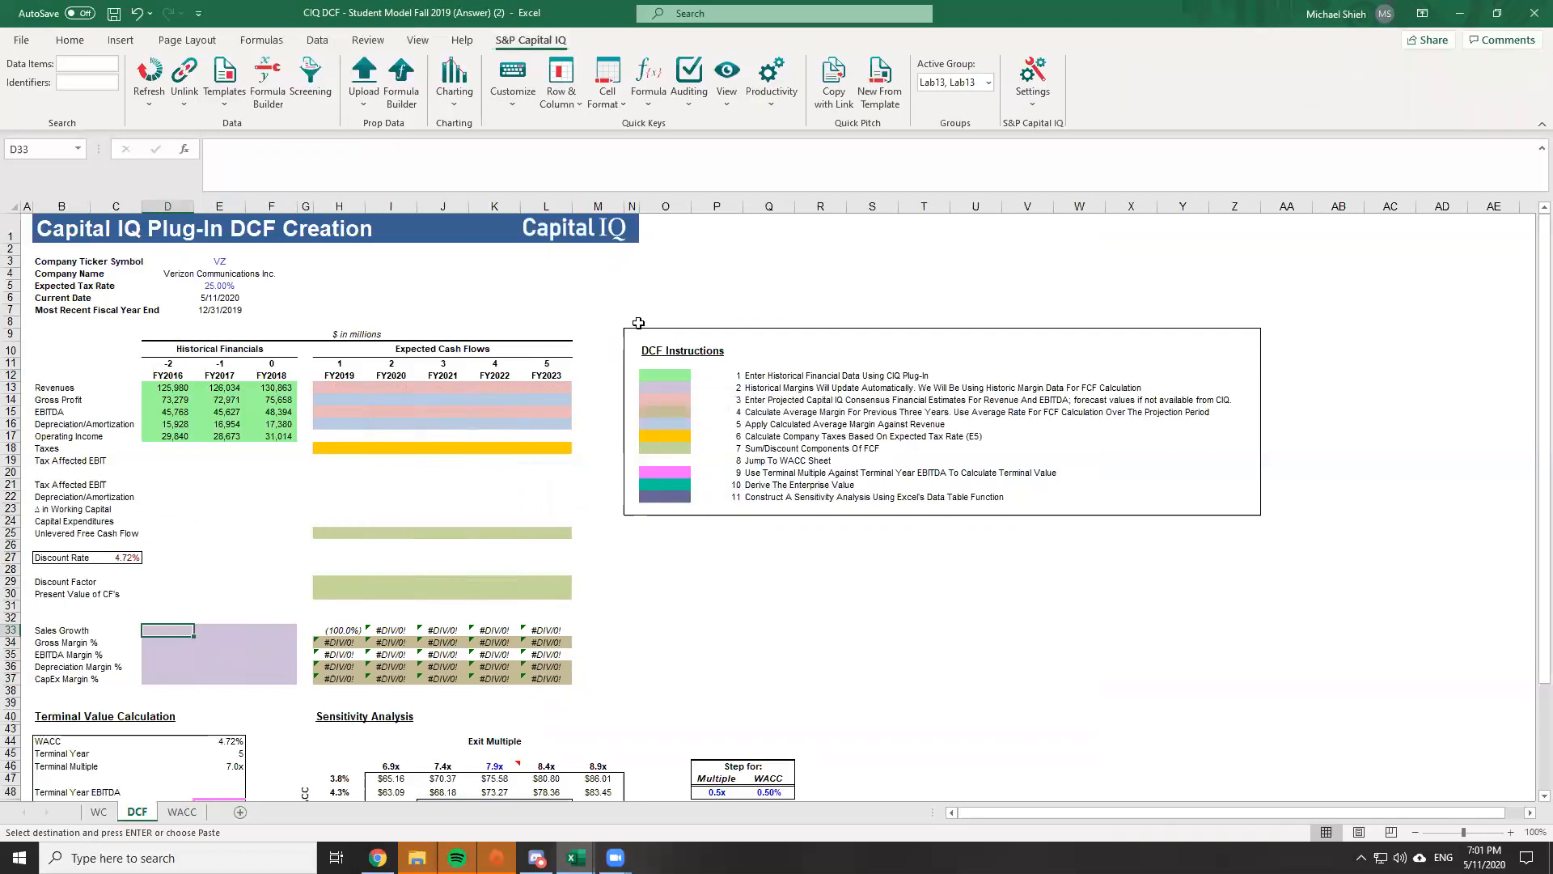
Recopy the growth and margin block from the completed workbook and try to paste it with Paste Special at D33 of the working model
key("ctrl+Tab")
key("Right")
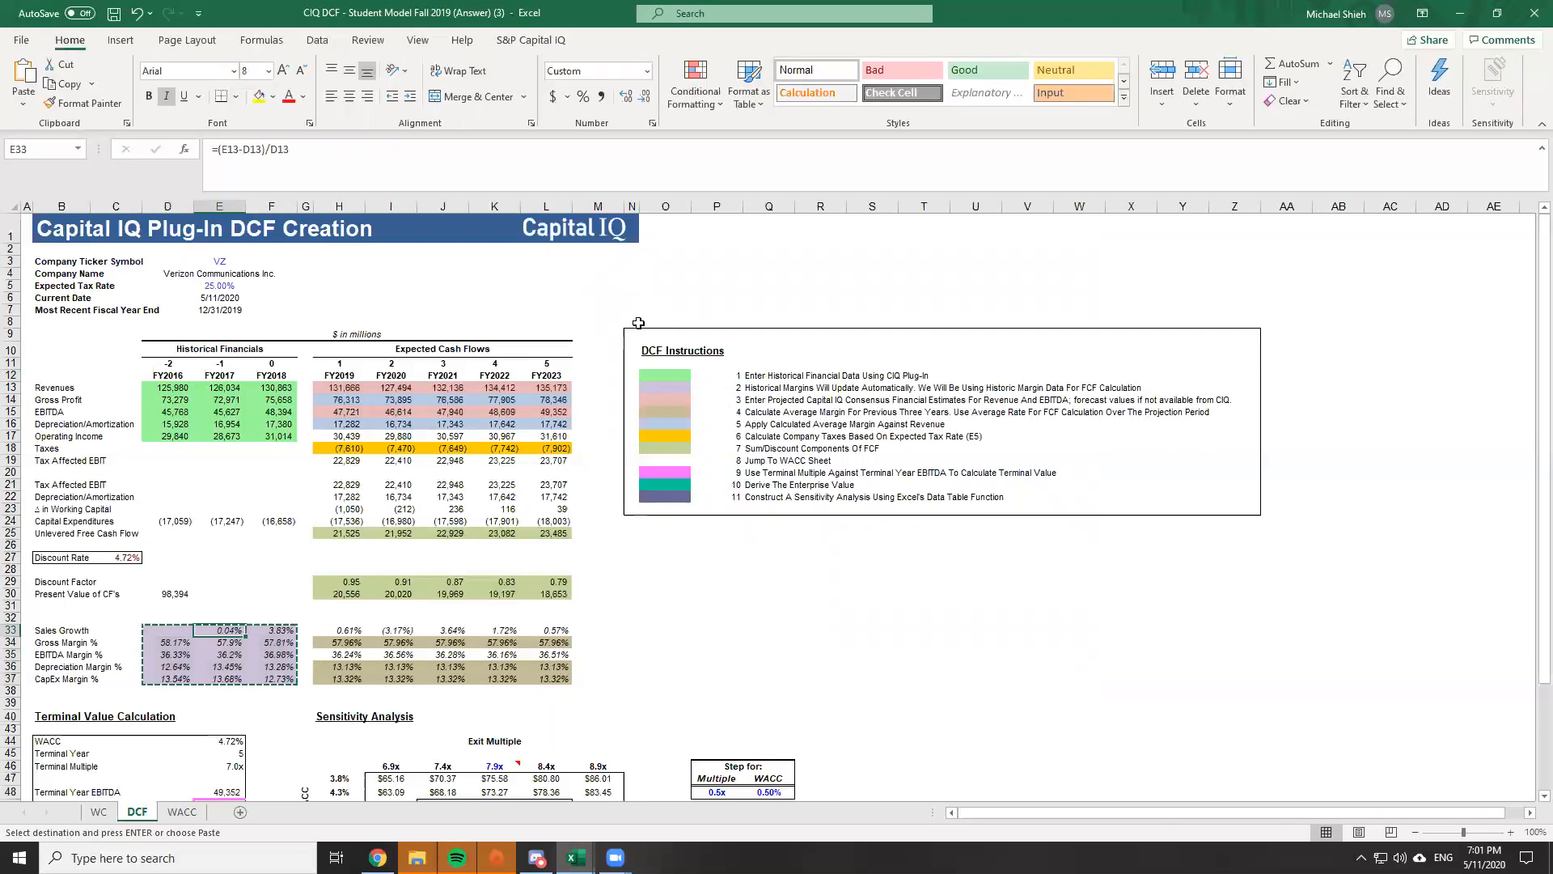
key("Left")
key("shift+Down")
key("shift+Down")
key("shift+Down")
key("shift+Down")
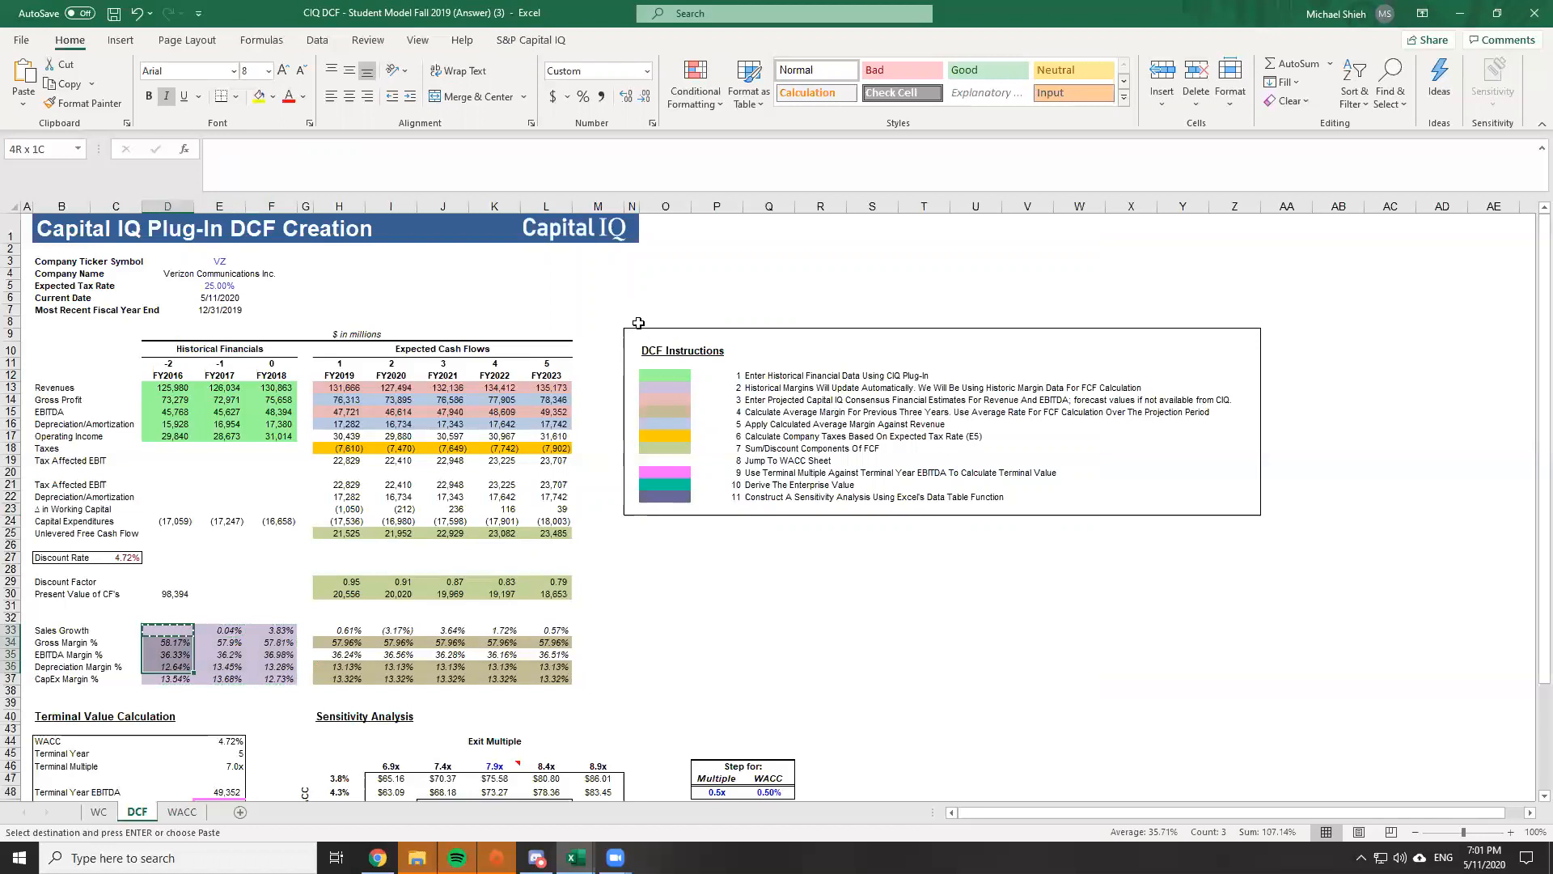
key("shift+Right")
key("shift+Down")
key("ctrl+c")
key("ctrl+Tab")
key("alt+e")
key("s")
key("Return")
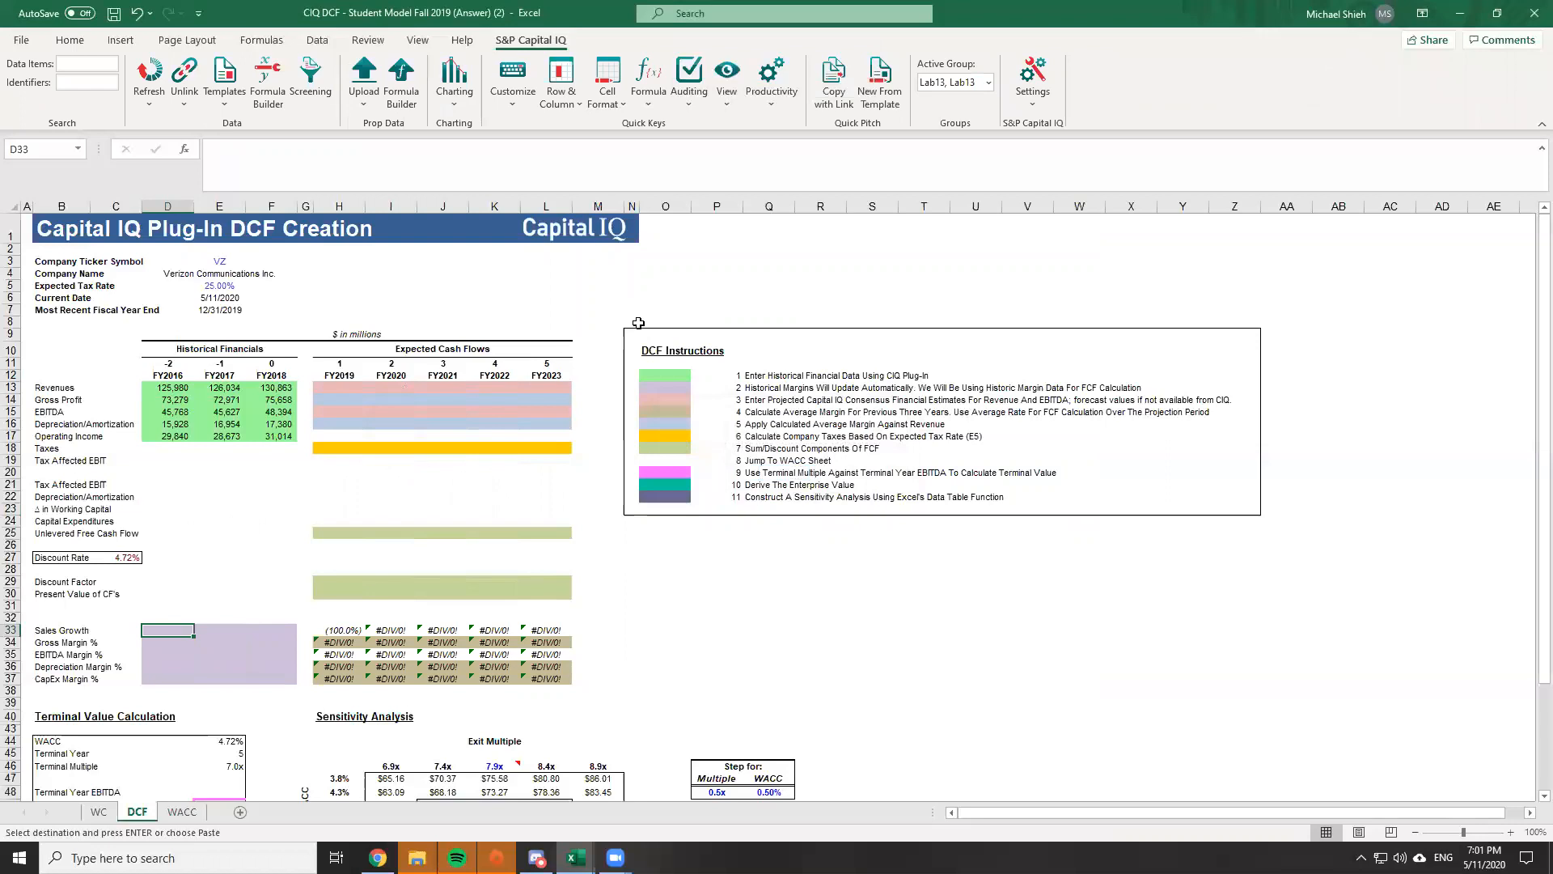
Copy D33:F37 of the completed workbook again and retry the Paste Special into the working model's margin section
key("ctrl+Tab")
key("ctrl+Tab")
key("alt+e")
key("s")
key("Return")
key("ctrl+Tab")
key("Escape")
key("ctrl+c")
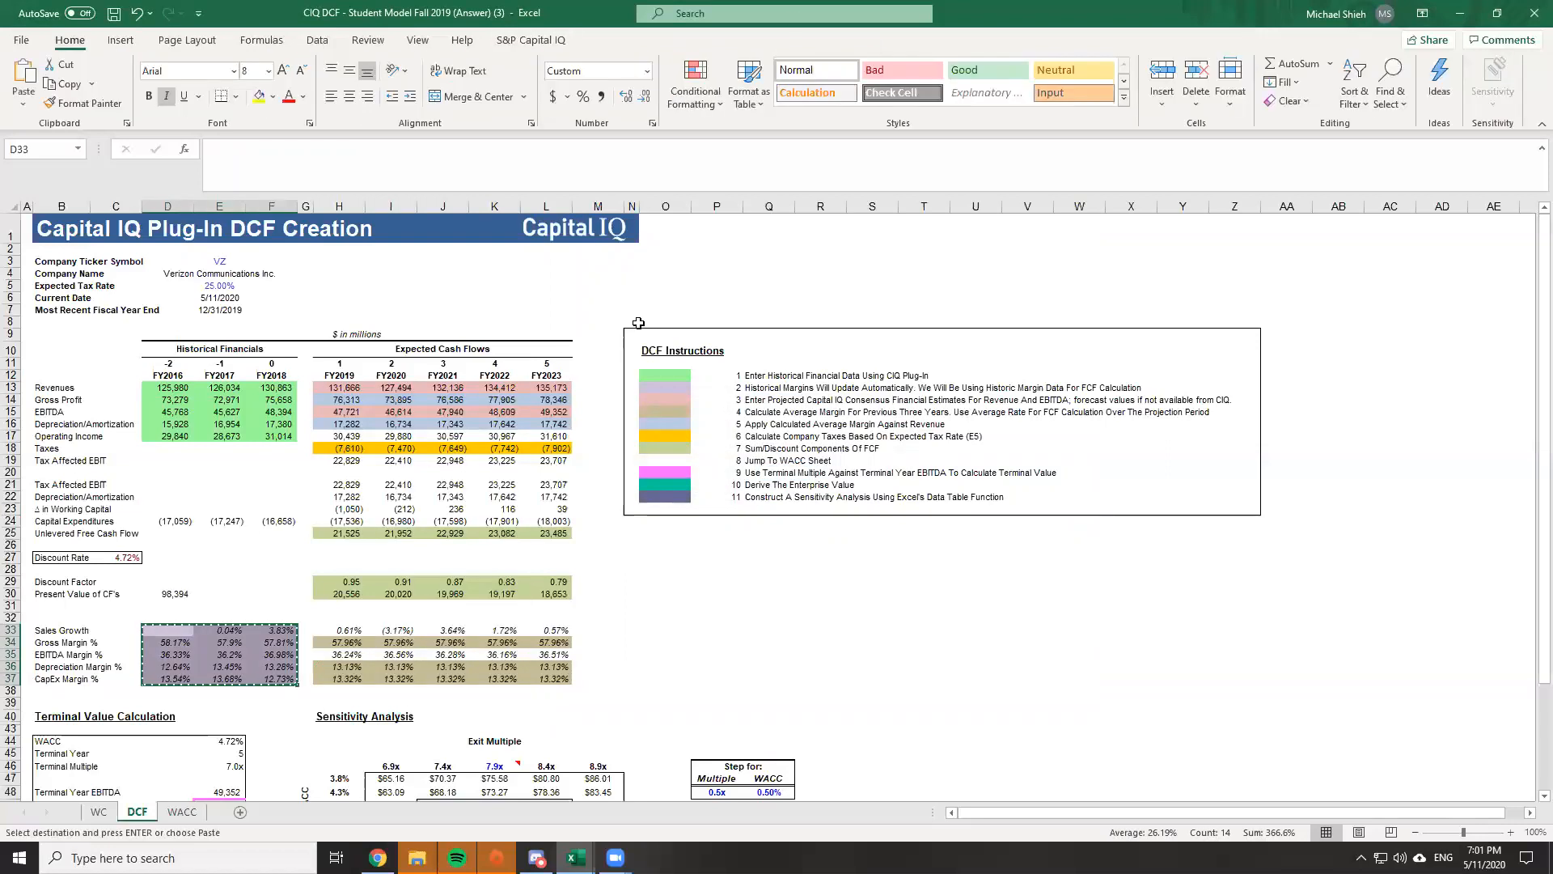
key("ctrl+Tab")
key("alt+space")
key("Escape")
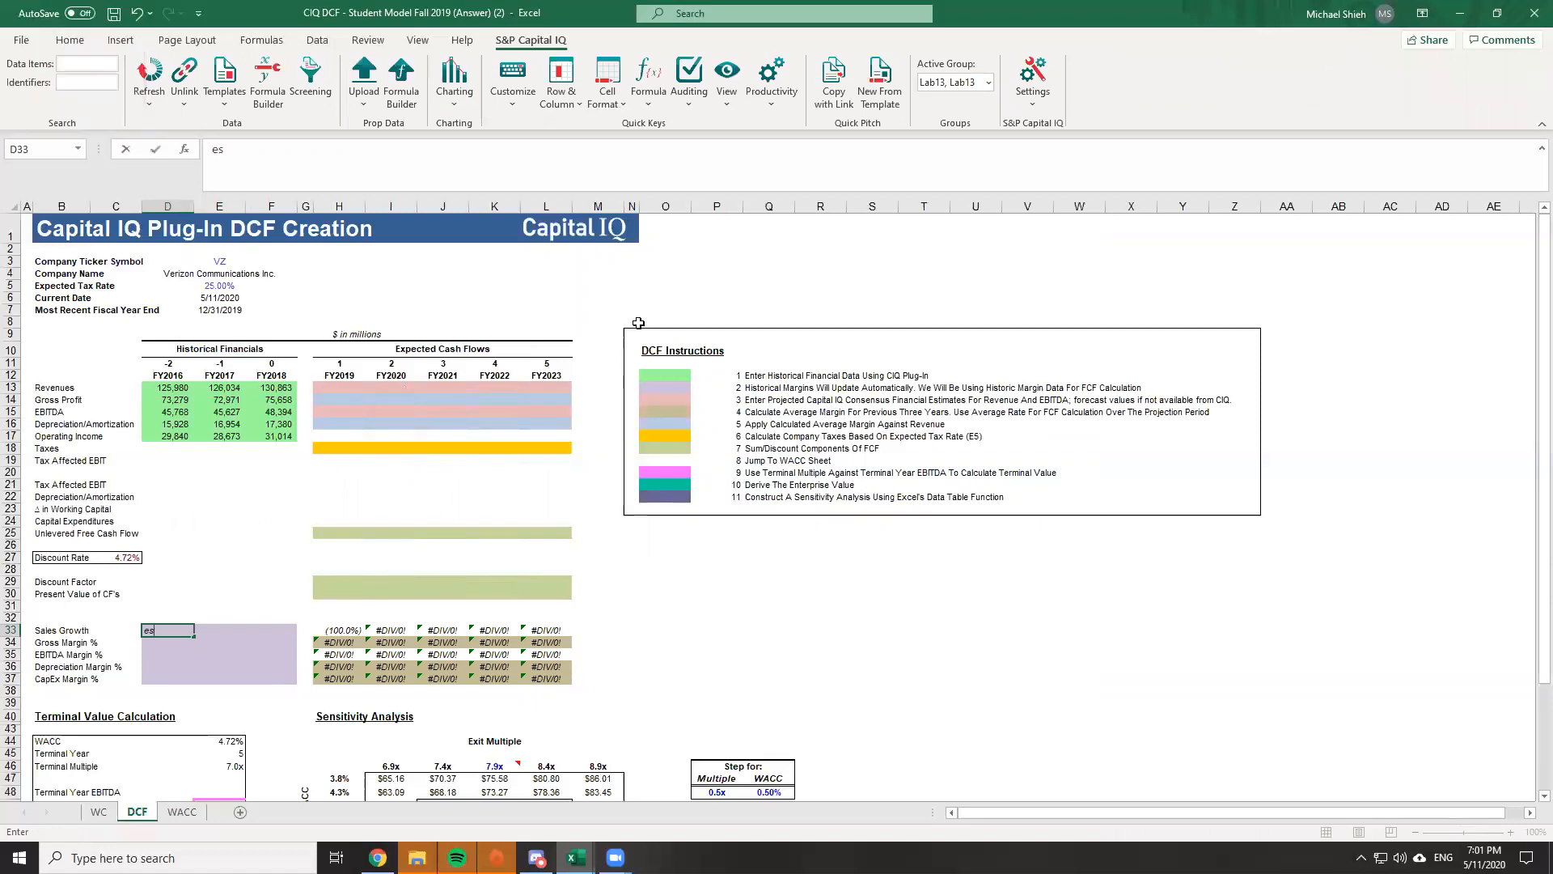
key("ctrl+Tab")
key("ctrl+Tab")
key("alt+e")
key("s")
key("Return")
Calculate FY2017 Sales Growth in E33 with =E13/D13-1 and fill the formula across to F33
key("Right")
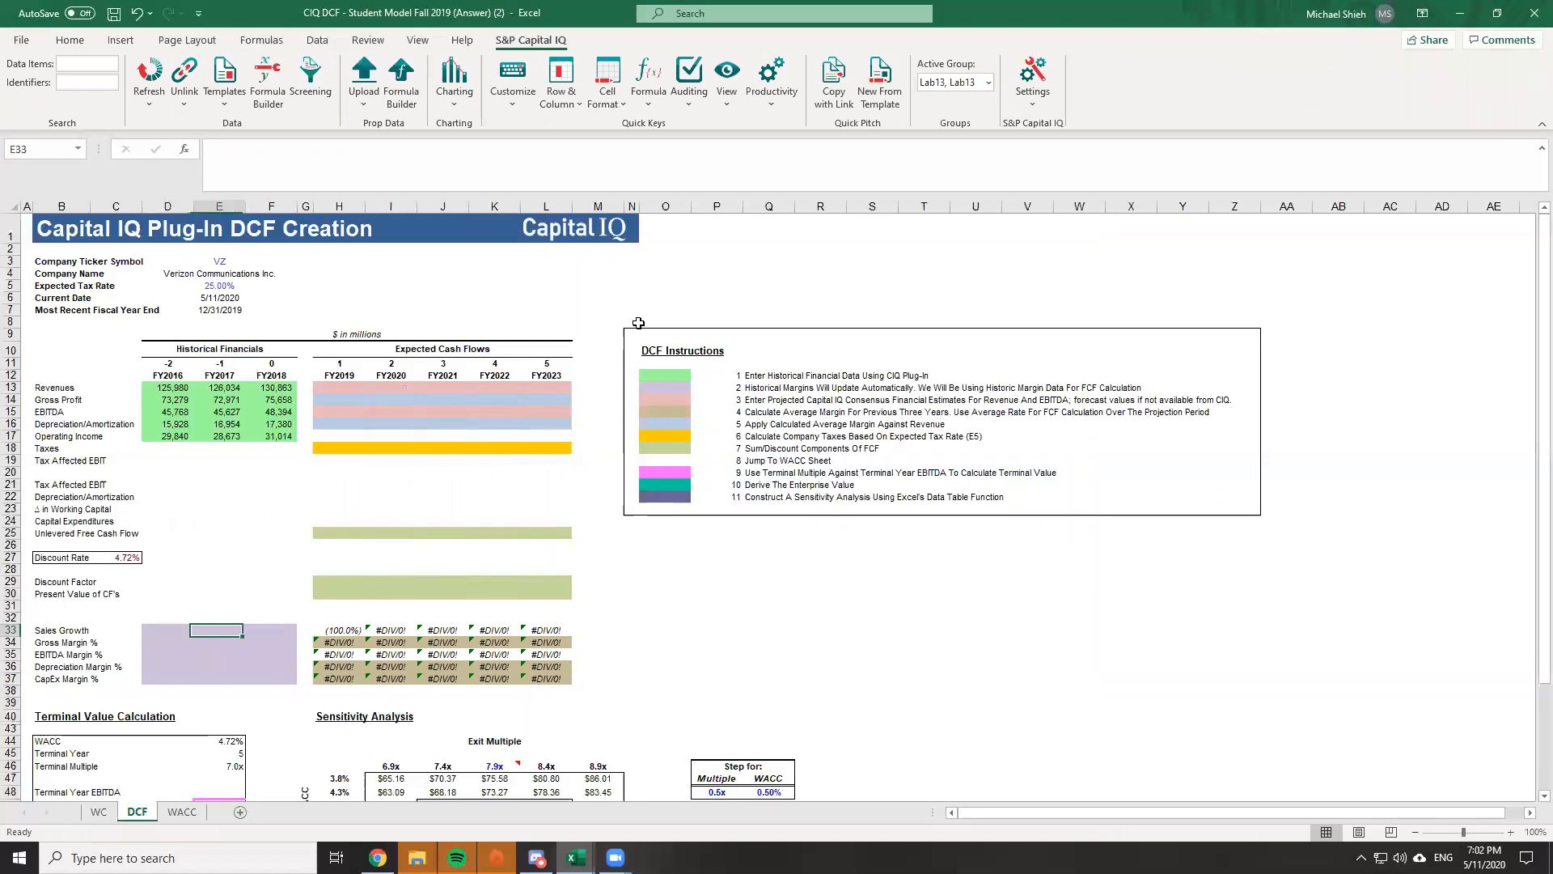
type("=")
key("ctrl+Up")
key("ctrl+Up")
key("Down")
key("Down")
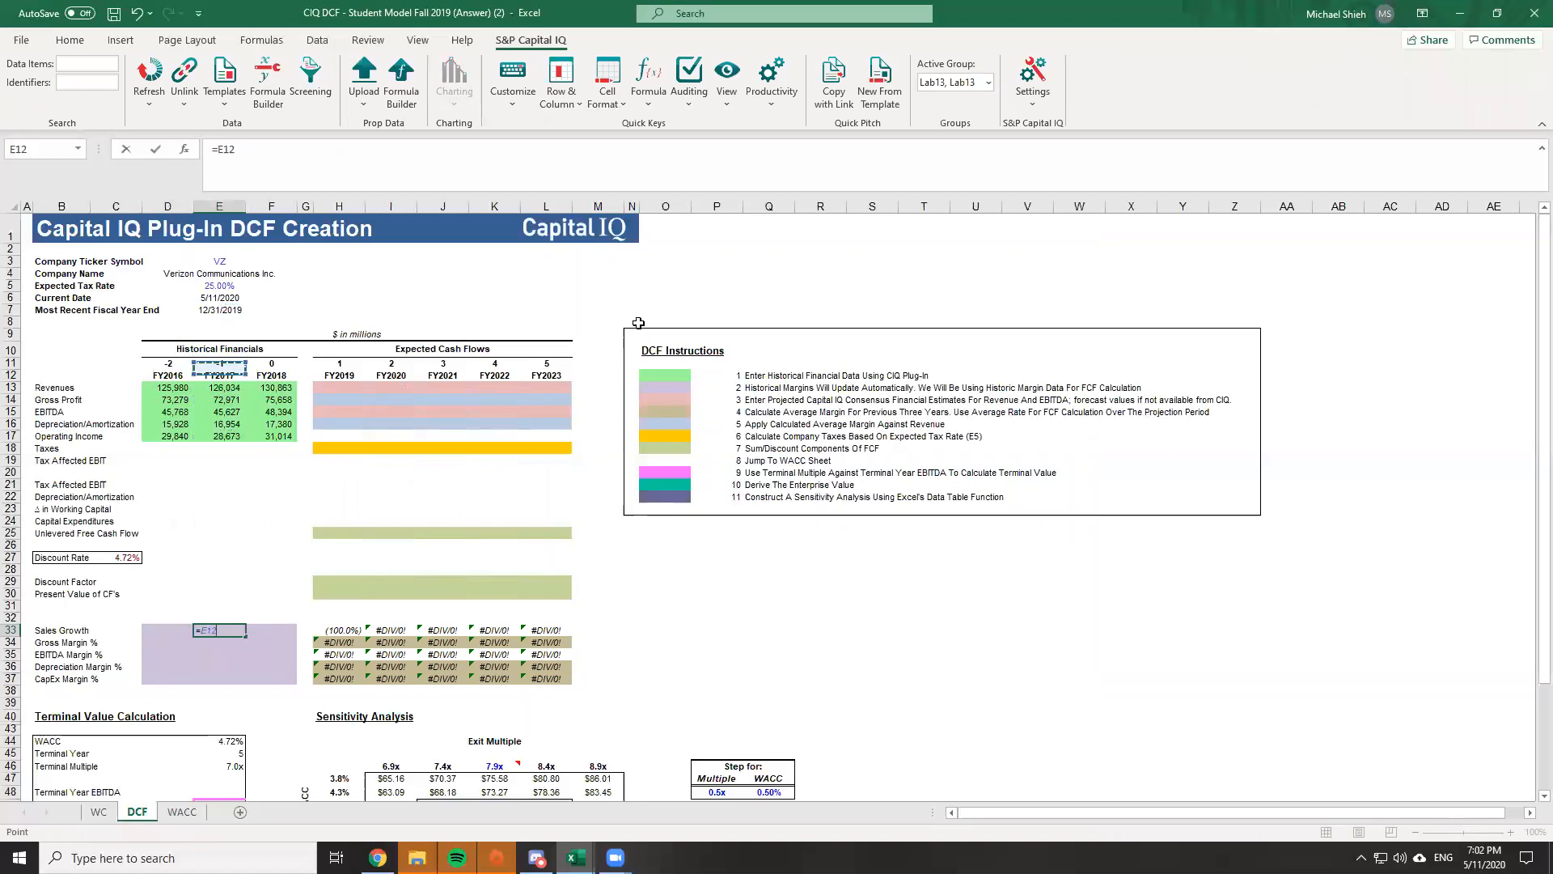
type("/")
key("ctrl+Up")
key("ctrl+Up")
key("ctrl+Up")
key("Down")
key("Down")
key("Down")
key("Down")
key("Down")
key("Down")
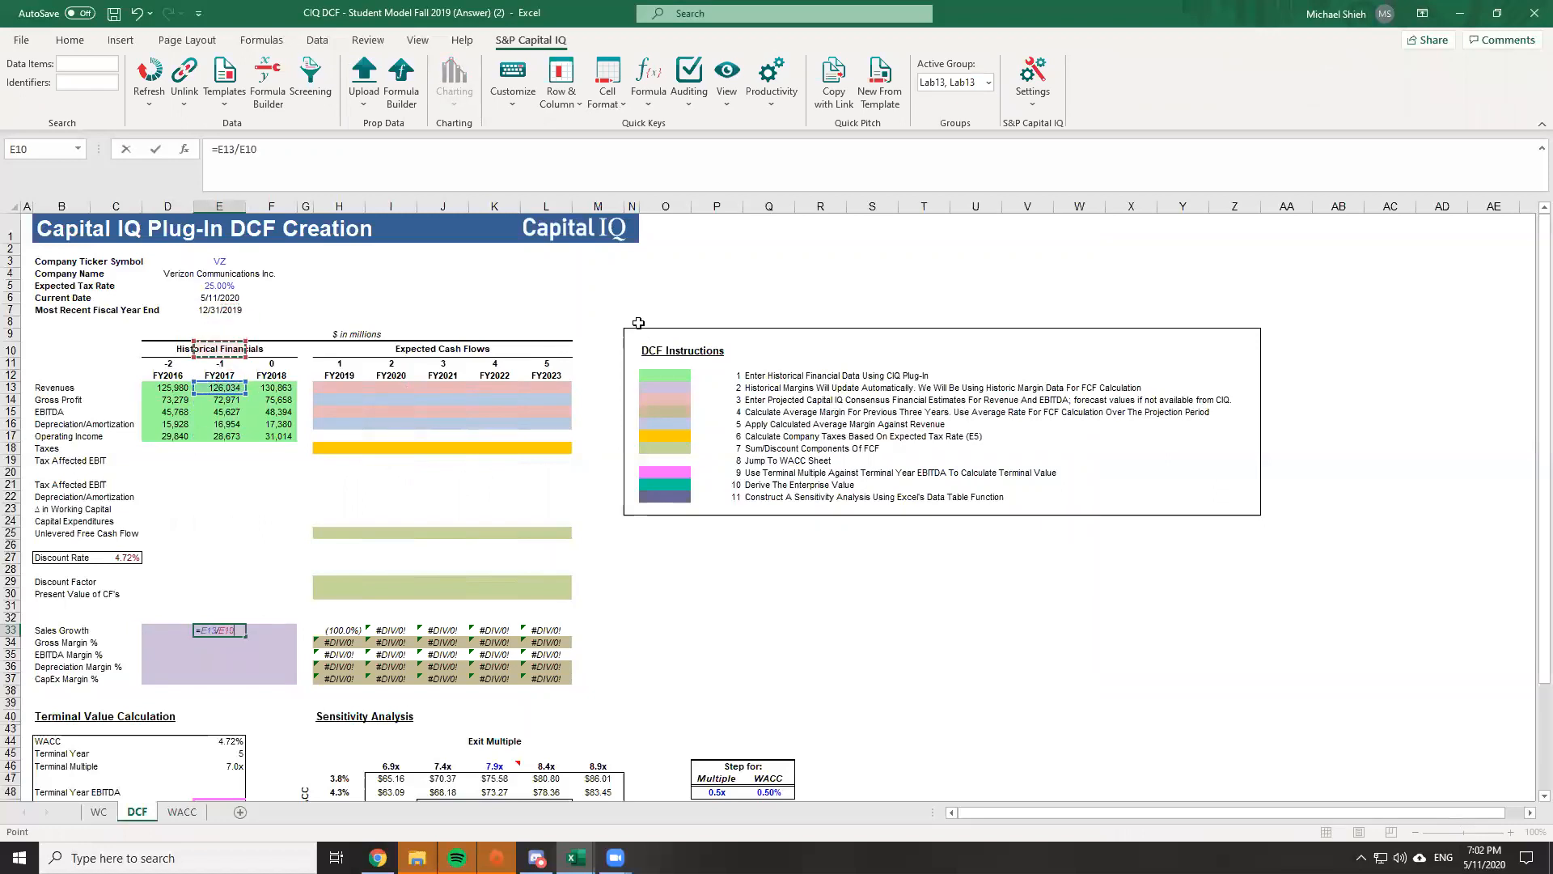
key("Left")
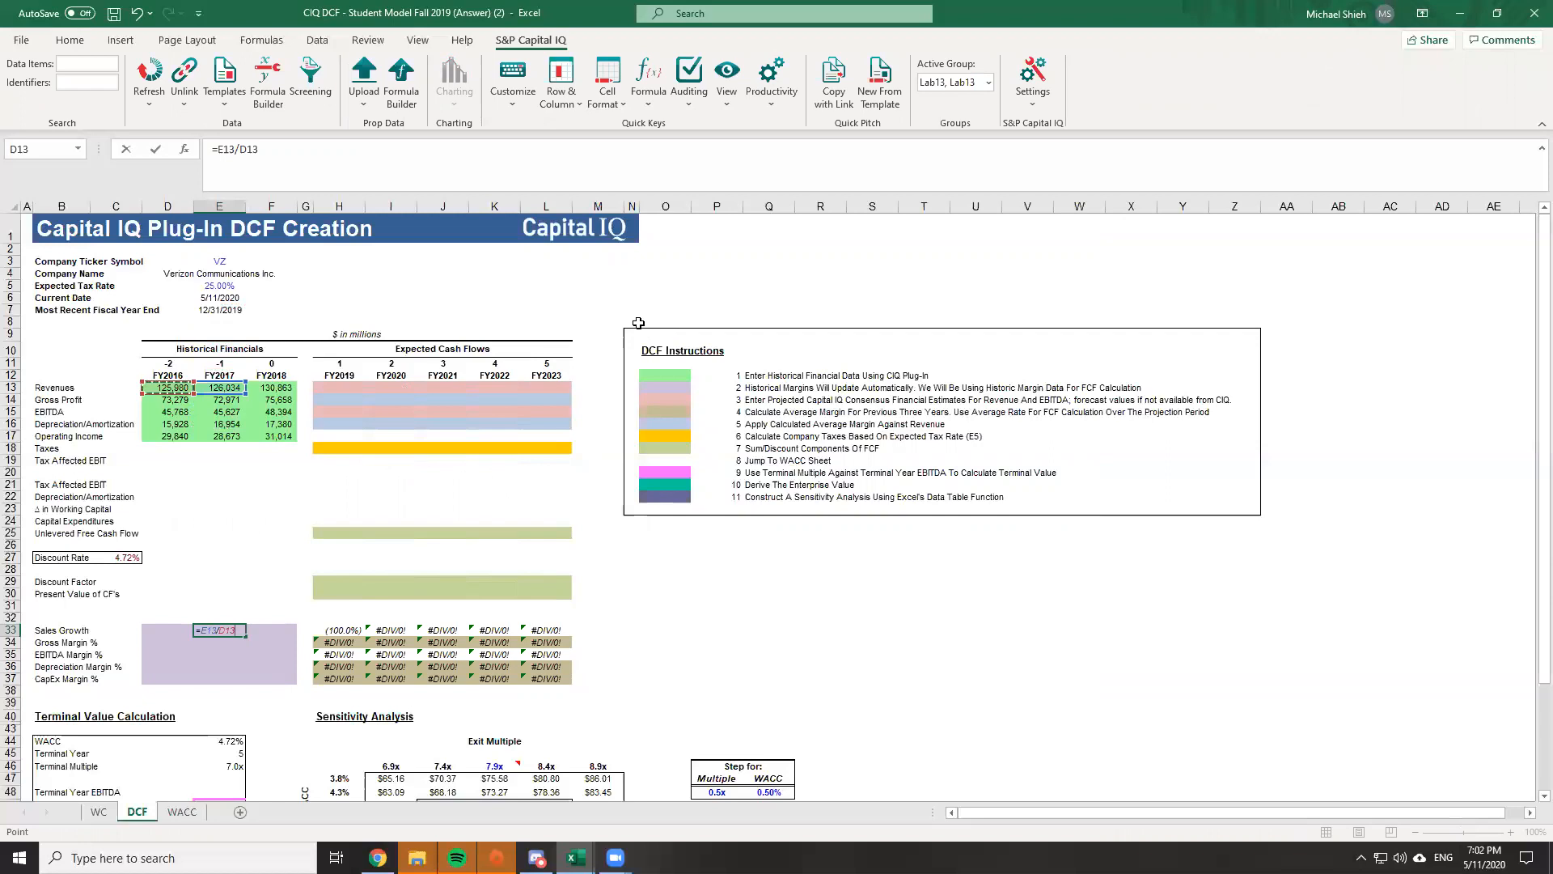
type("-1")
key("Return")
key("Up")
key("shift+Right")
key("ctrl+r")
Calculate the FY2017 Gross Margin % in E34 by dividing gross profit E14 by revenue E13
key("Down")
type("=")
key("Up")
key("ctrl+Up")
key("ctrl+Up")
key("Down")
key("Down")
key("Down")
type("/")
key("Up")
key("ctrl+Up")
key("ctrl+Up")
key("Down")
key("Down")
key("Return")
type("=")
key("Up")
key("ctrl+Up")
key("ctrl+Up")
key("ctrl+Up")
key("Down")
key("Down")
key("Down")
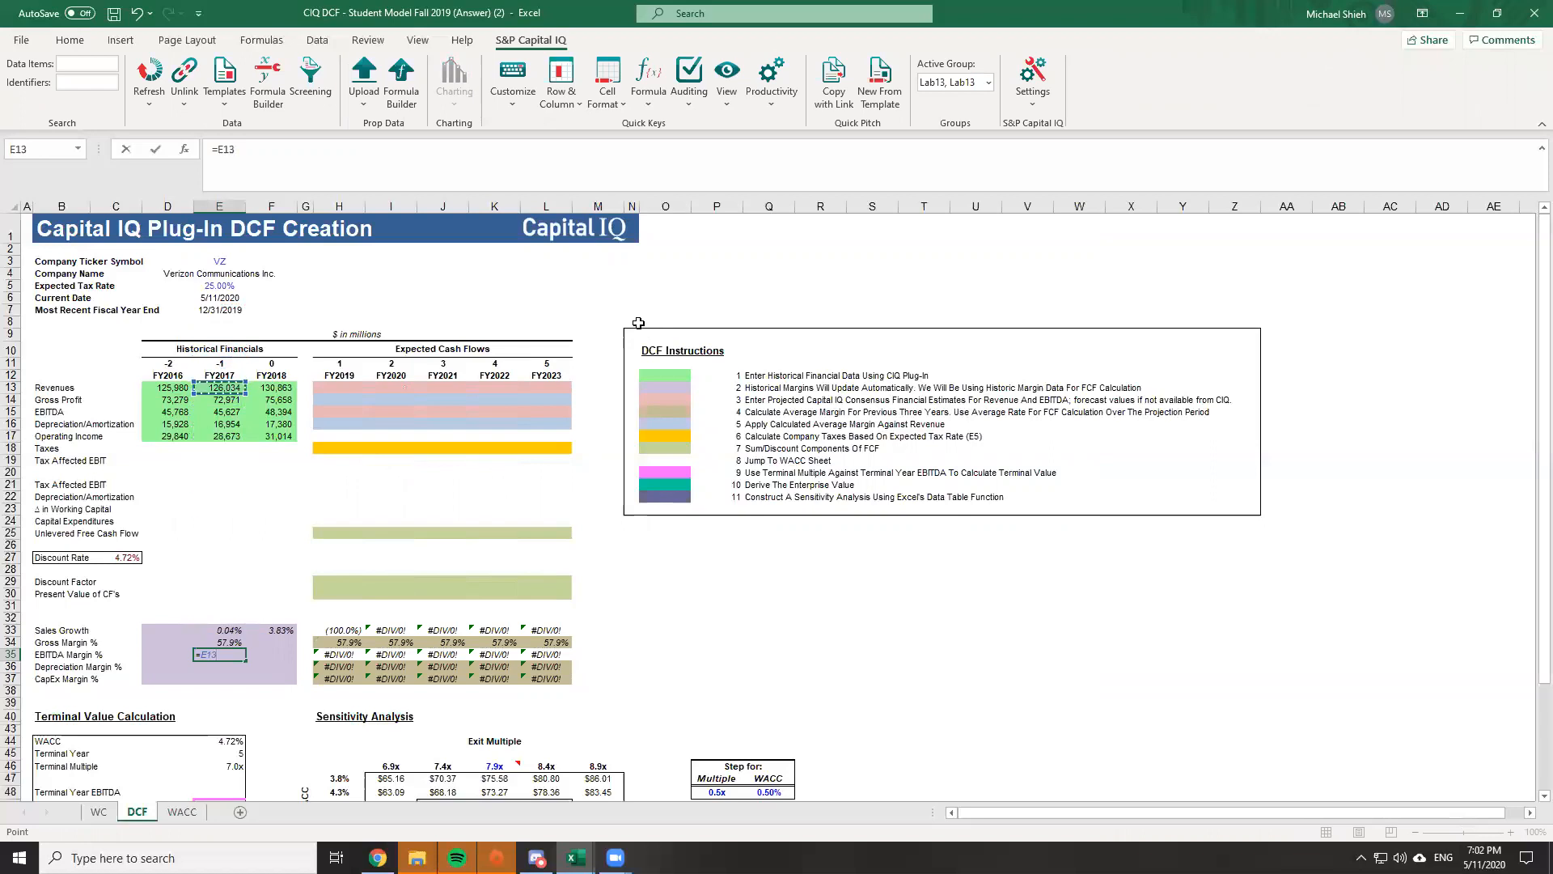
key("Escape")
Use =E14/E$13 with the revenue row locked in E34 and fill it down and across through F37
key("Up")
key("F2")
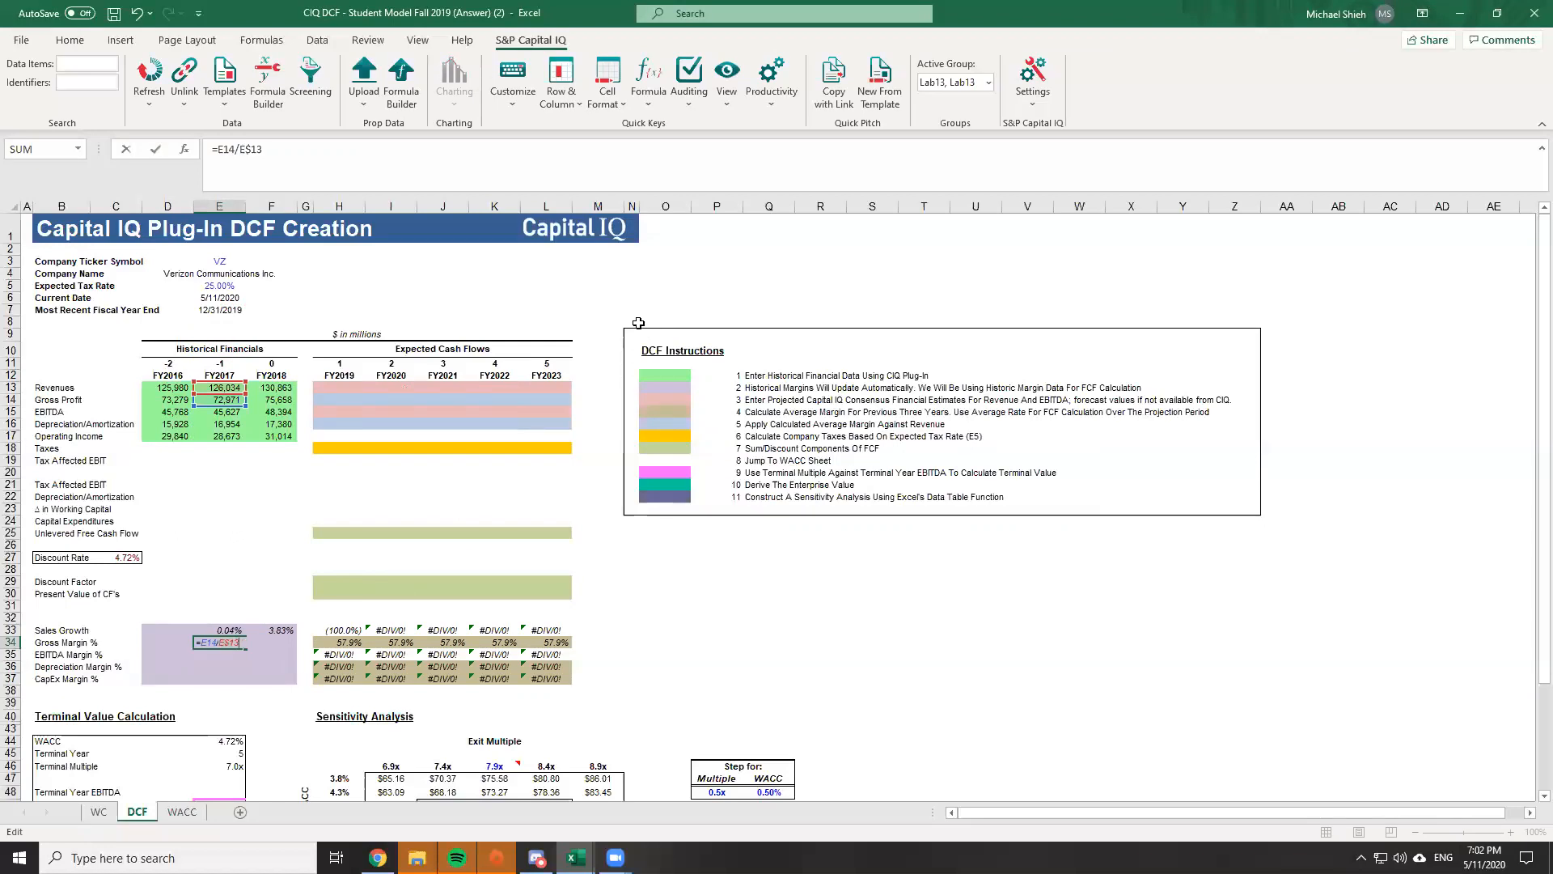
key("Return")
key("Up")
key("shift+Down")
key("shift+Down")
key("shift+Down")
key("shift+Right")
key("ctrl+d")
key("ctrl+r")
Check the cell references of the filled FY2017 growth and margin formulas in E33:E36
key("Down")
key("Down")
key("Down")
key("F2")
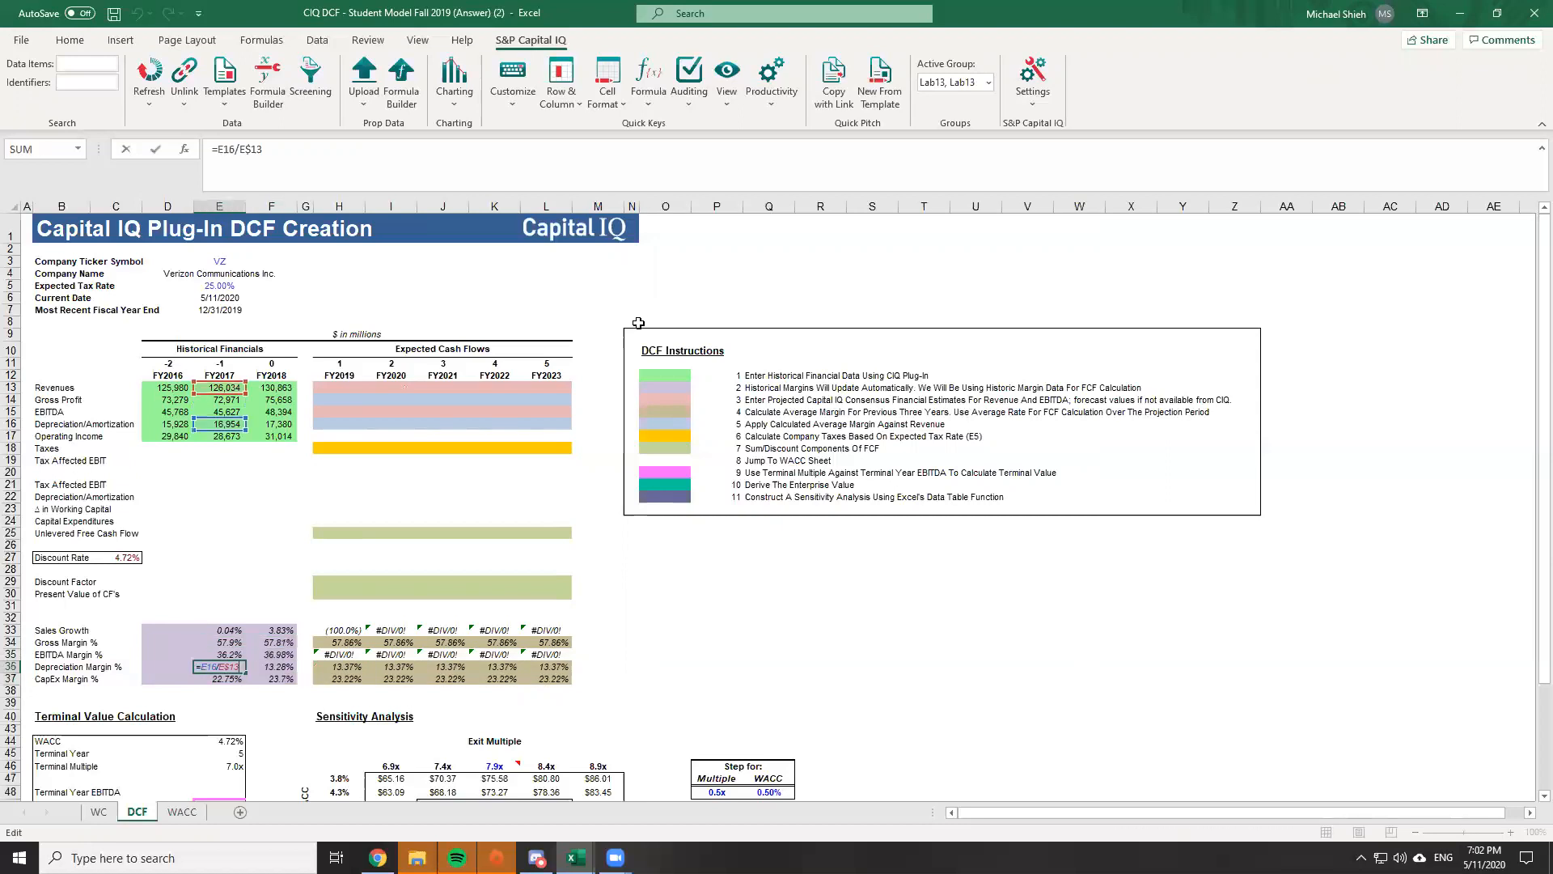
key("Escape")
key("Up")
key("F2")
key("Escape")
key("Up")
key("F2")
key("Escape")
key("Up")
key("F2")
key("Escape")
key("Down")
key("Down")
key("F2")
key("Escape")
Check the CapEx Margin % formulas in E37:F37 and compare them with the Capital Expenditures row
key("Down")
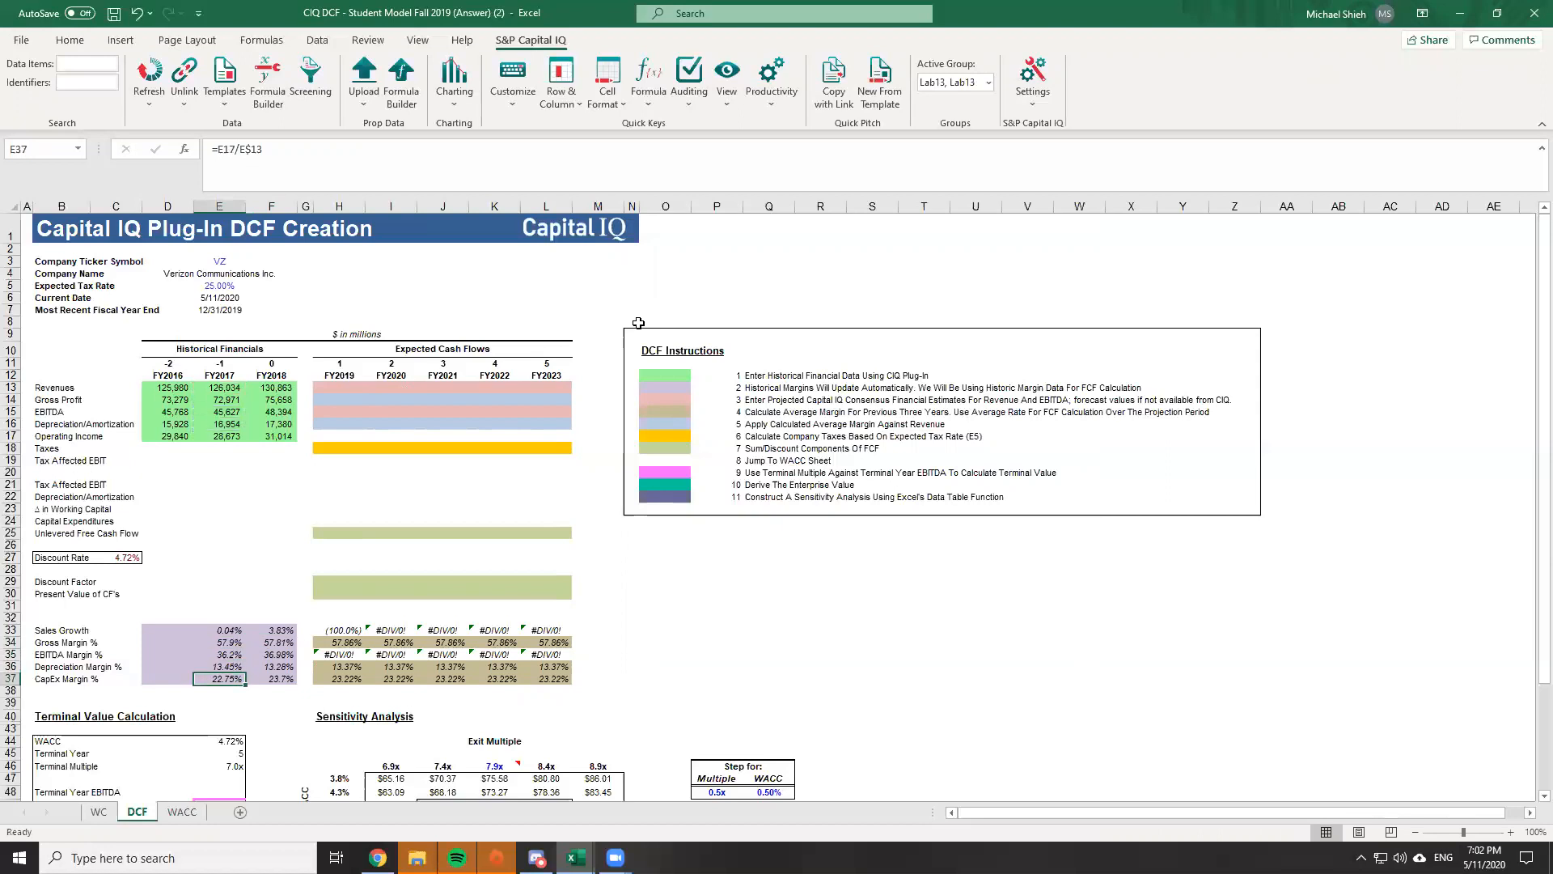
key("shift+Right")
key("Right")
key("F2")
key("Escape")
key("Left")
key("F2")
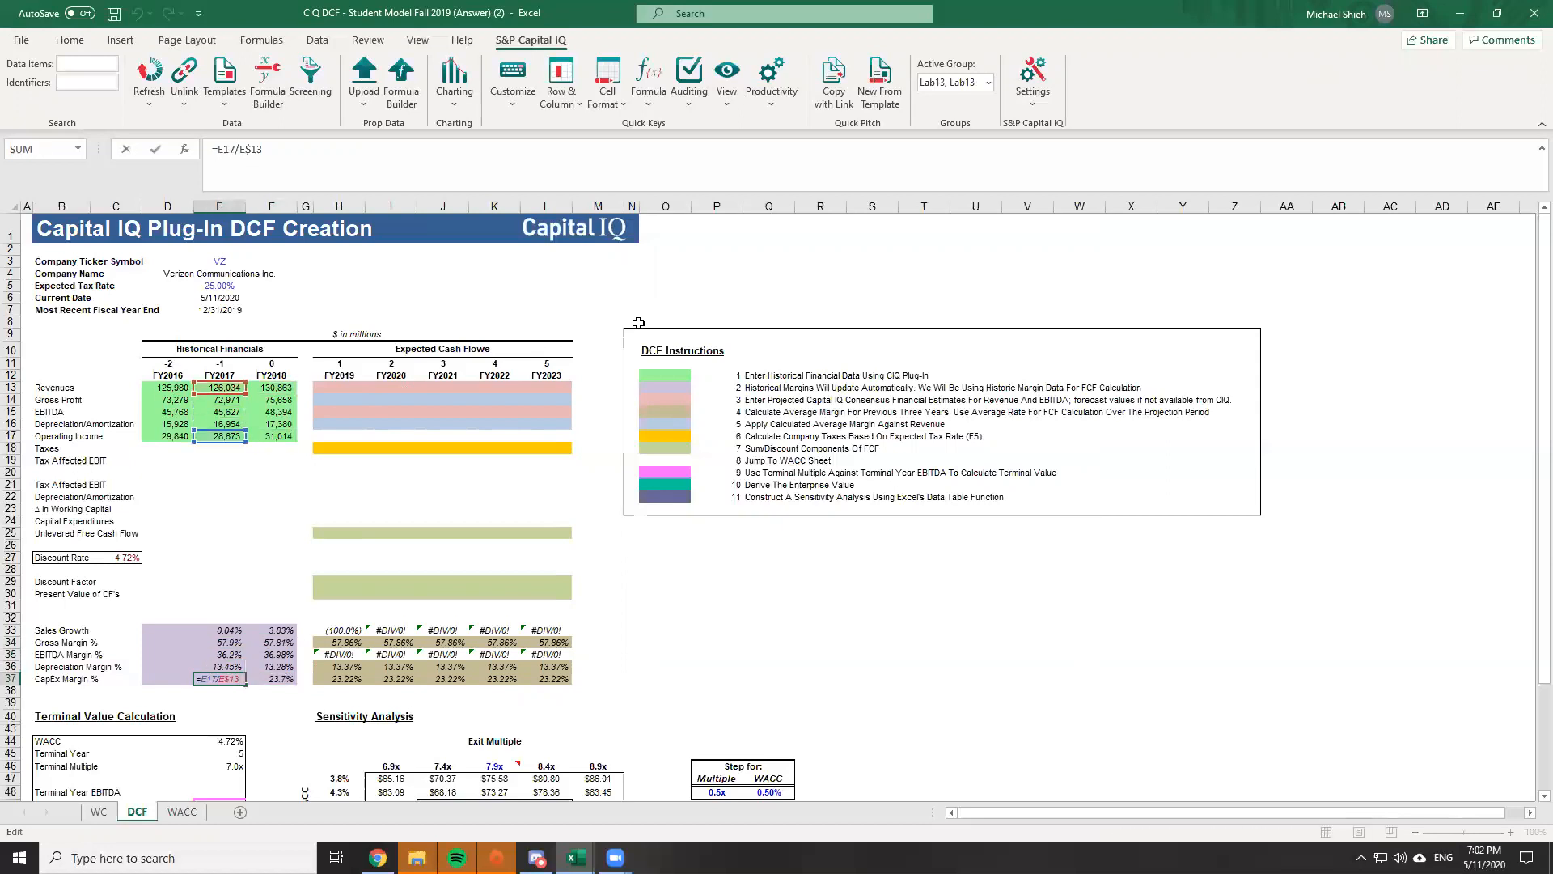
left_click(207, 519)
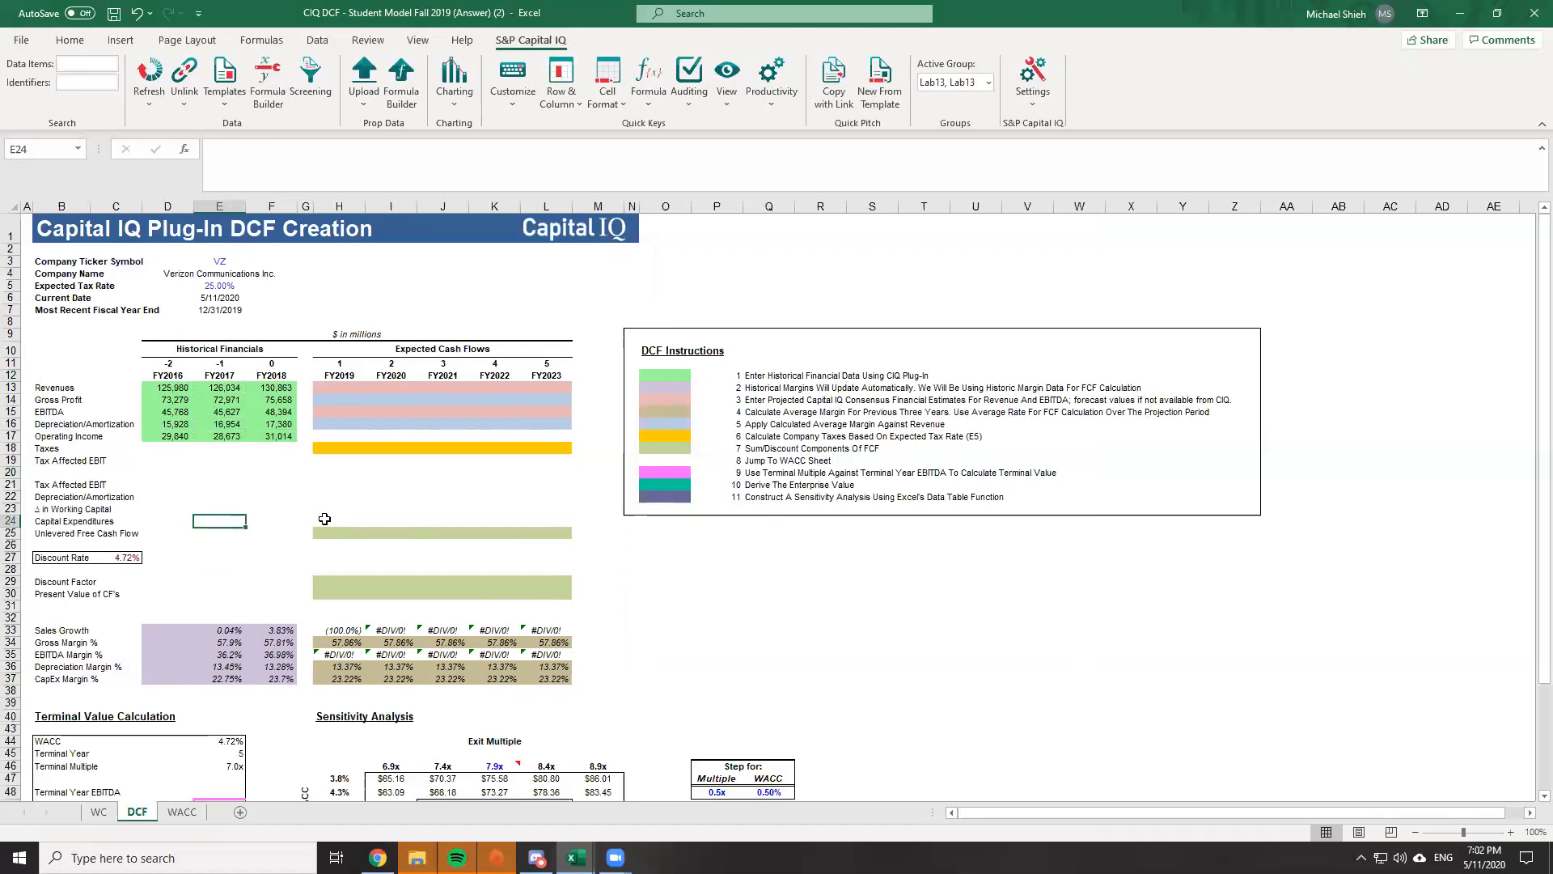
Clear the FY2017 and FY2018 CapEx Margin % formulas in E37:F37
key("Down")
key("Down")
key("Down")
key("Down")
key("Down")
key("Down")
key("Down")
key("Down")
key("Down")
key("Down")
key("Down")
key("Down")
key("Down")
key("Right")
key("F2")
key("Escape")
key("Left")
key("Delete")
key("Right")
key("Delete")
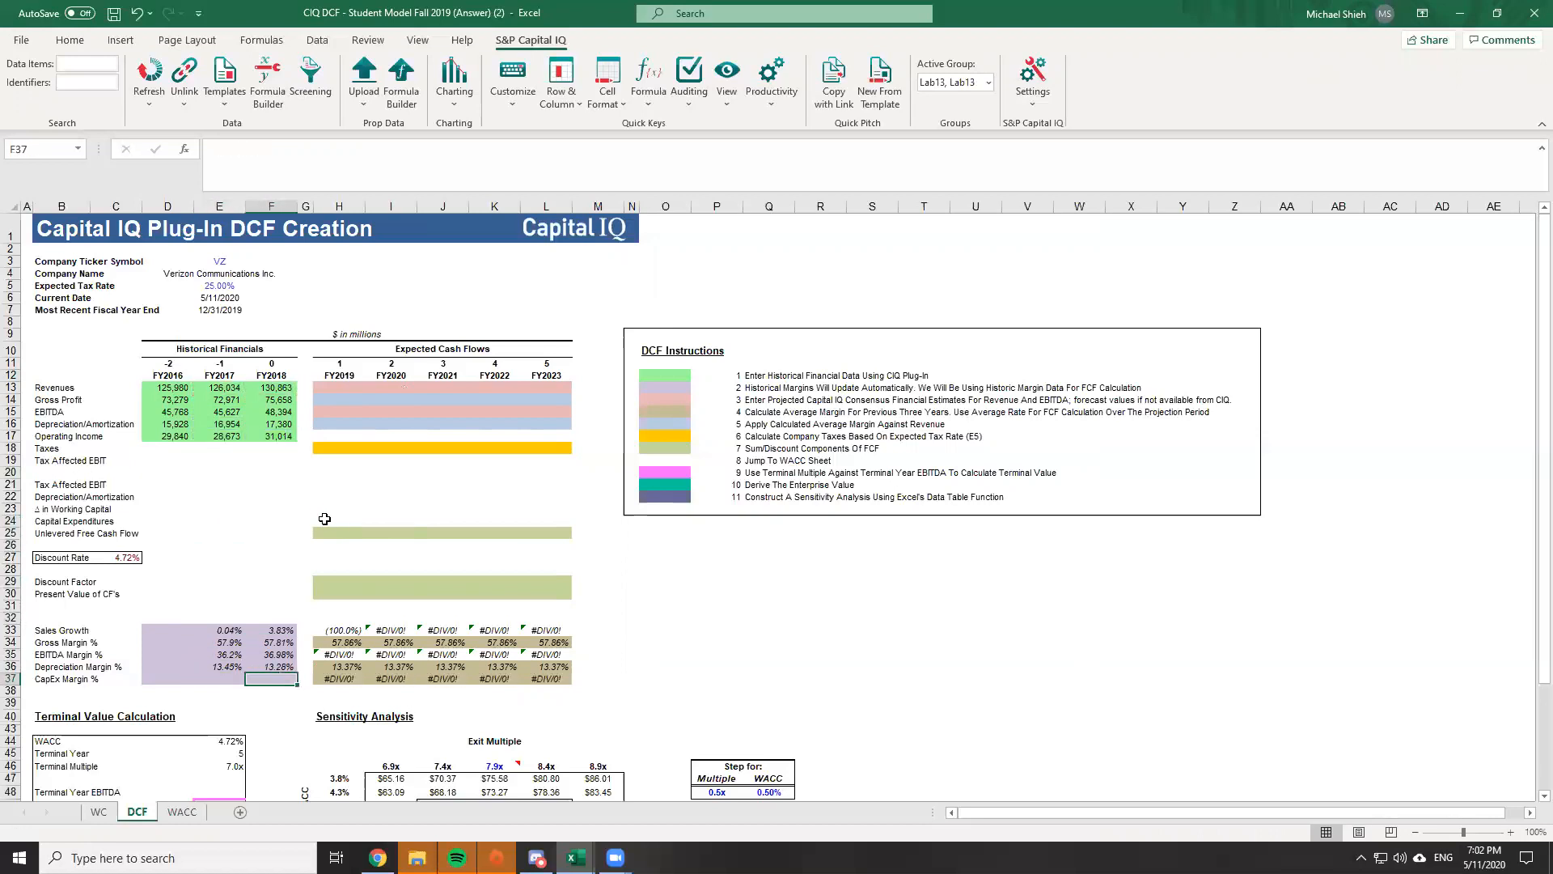
Switch to the completed workbook and review the Capital IQ formula for FY2016 Capital Expenditures in D24
key("alt+Tab")
key("Up")
key("Up")
key("Up")
key("Up")
key("Up")
key("Up")
key("Up")
key("Right")
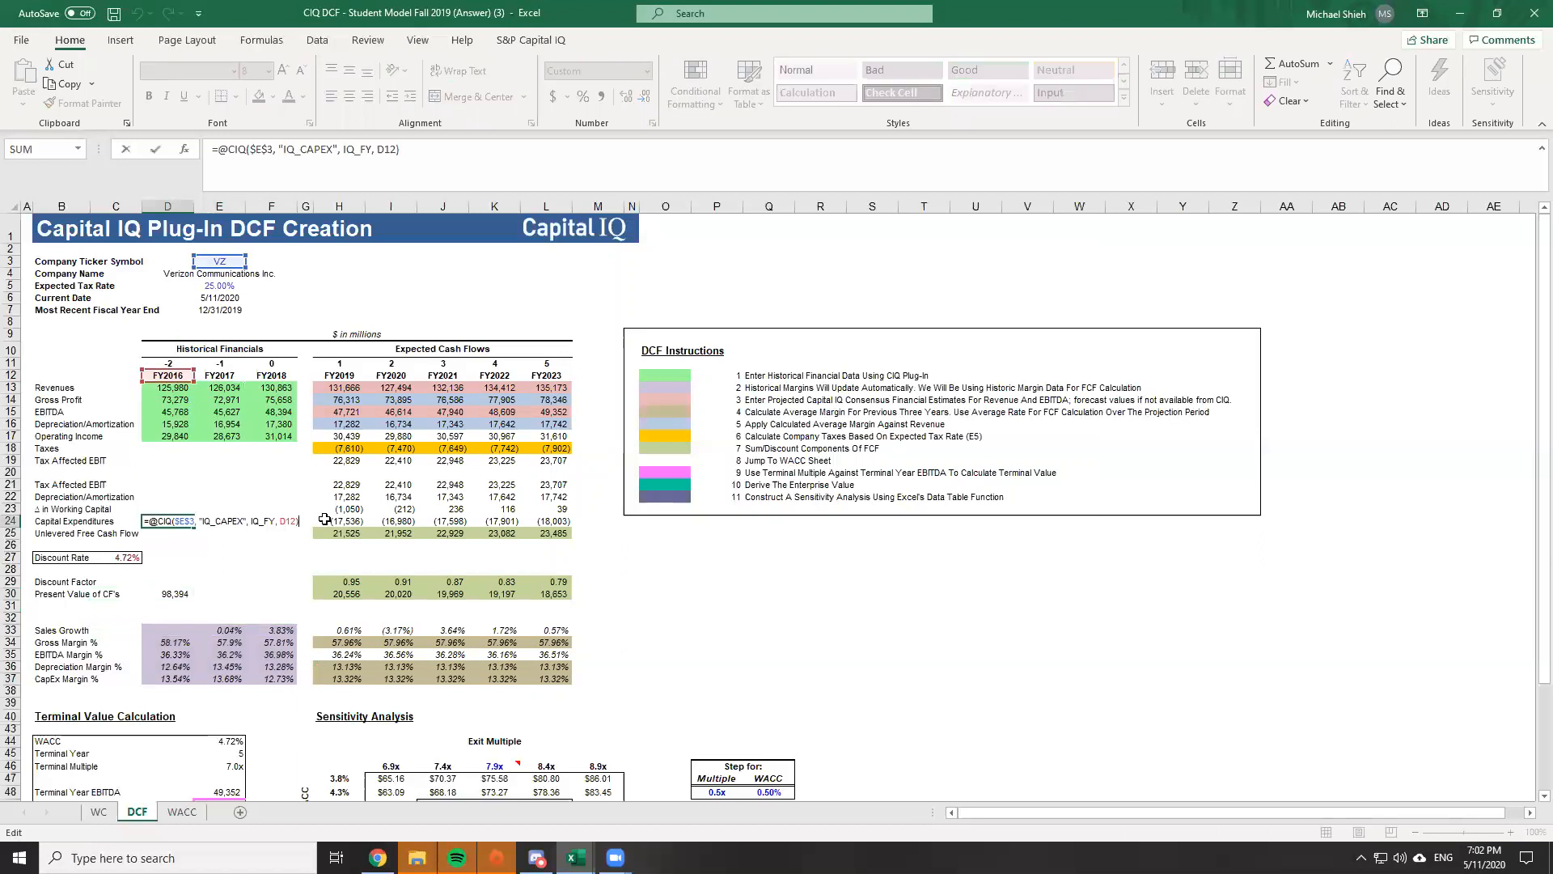
Return to the student workbook and open the Capital IQ Formula Builder on the FY2016 Capital Expenditures cell, D24
key("alt+Tab")
key("Left")
key("Up")
key("Up")
key("Up")
key("Up")
key("Up")
key("Up")
key("Up")
key("Left")
key("Up")
key("Up")
key("Up")
key("Up")
key("Up")
key("Up")
key("alt+Tab")
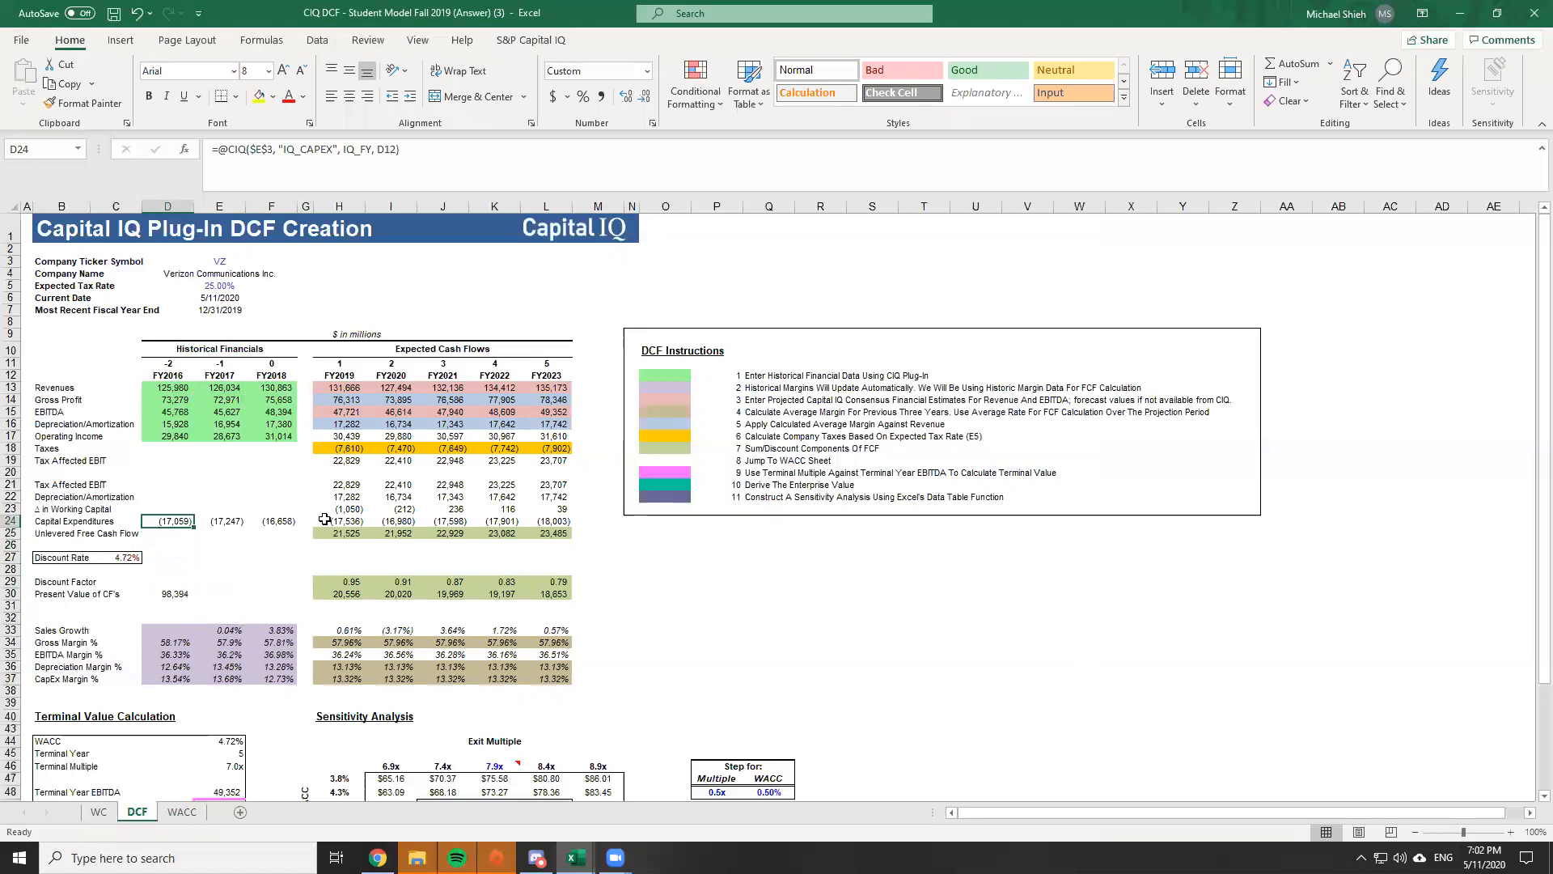
key("alt+Tab")
key("alt")
key("c")
key("f")
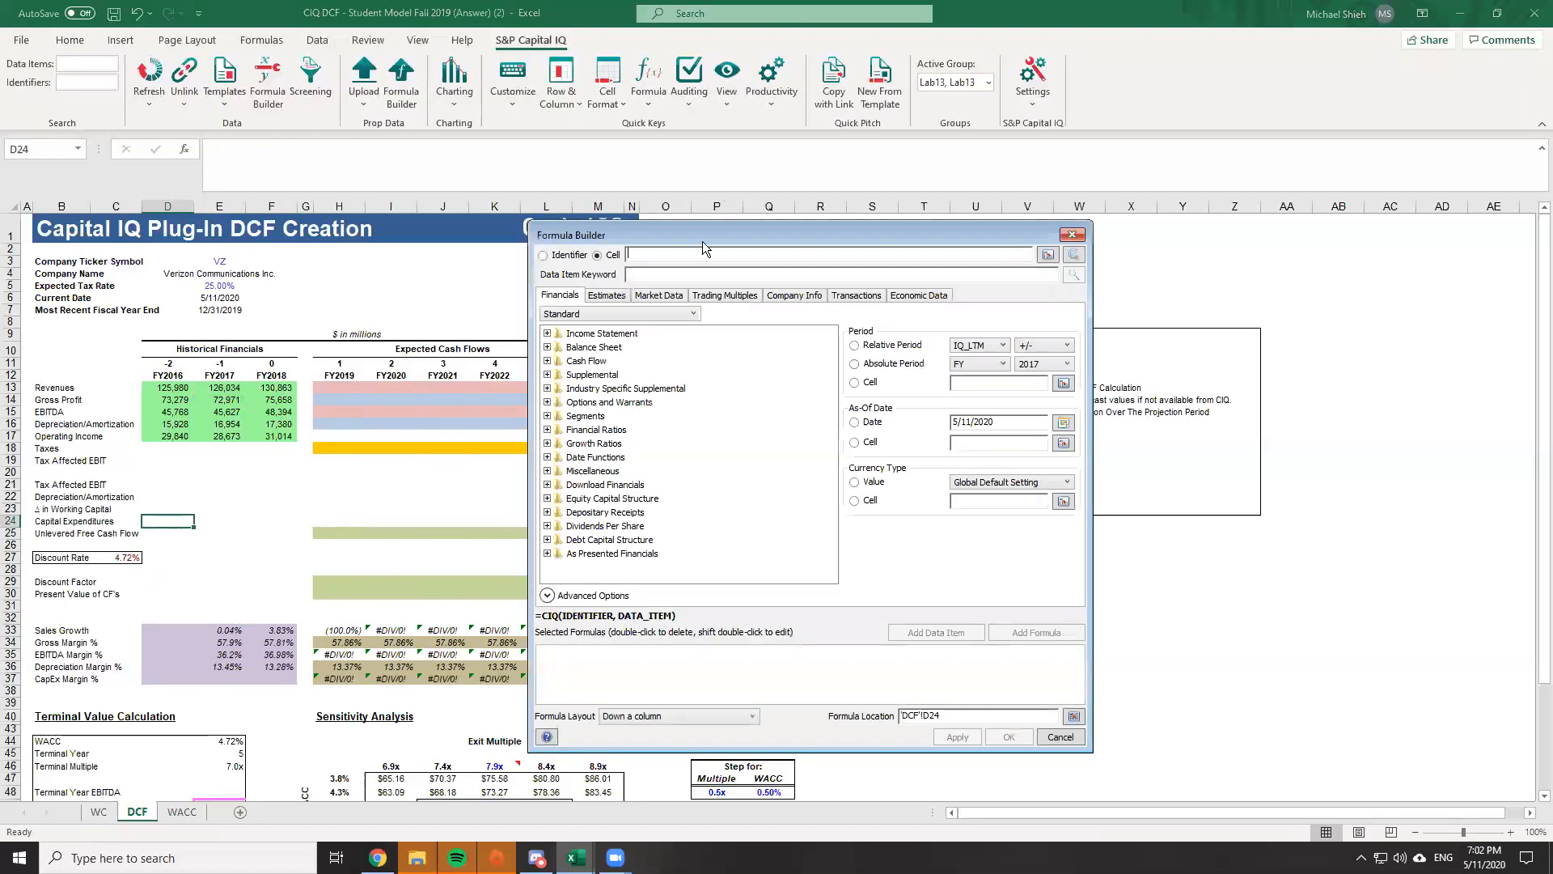
Insert the Capital Expenditure (IQ_CAPEX) formula with identifier $E$3 and period cell D12 in D24, and fill it across to F24
left_click(219, 261)
left_click(664, 271)
type("Capital expend")
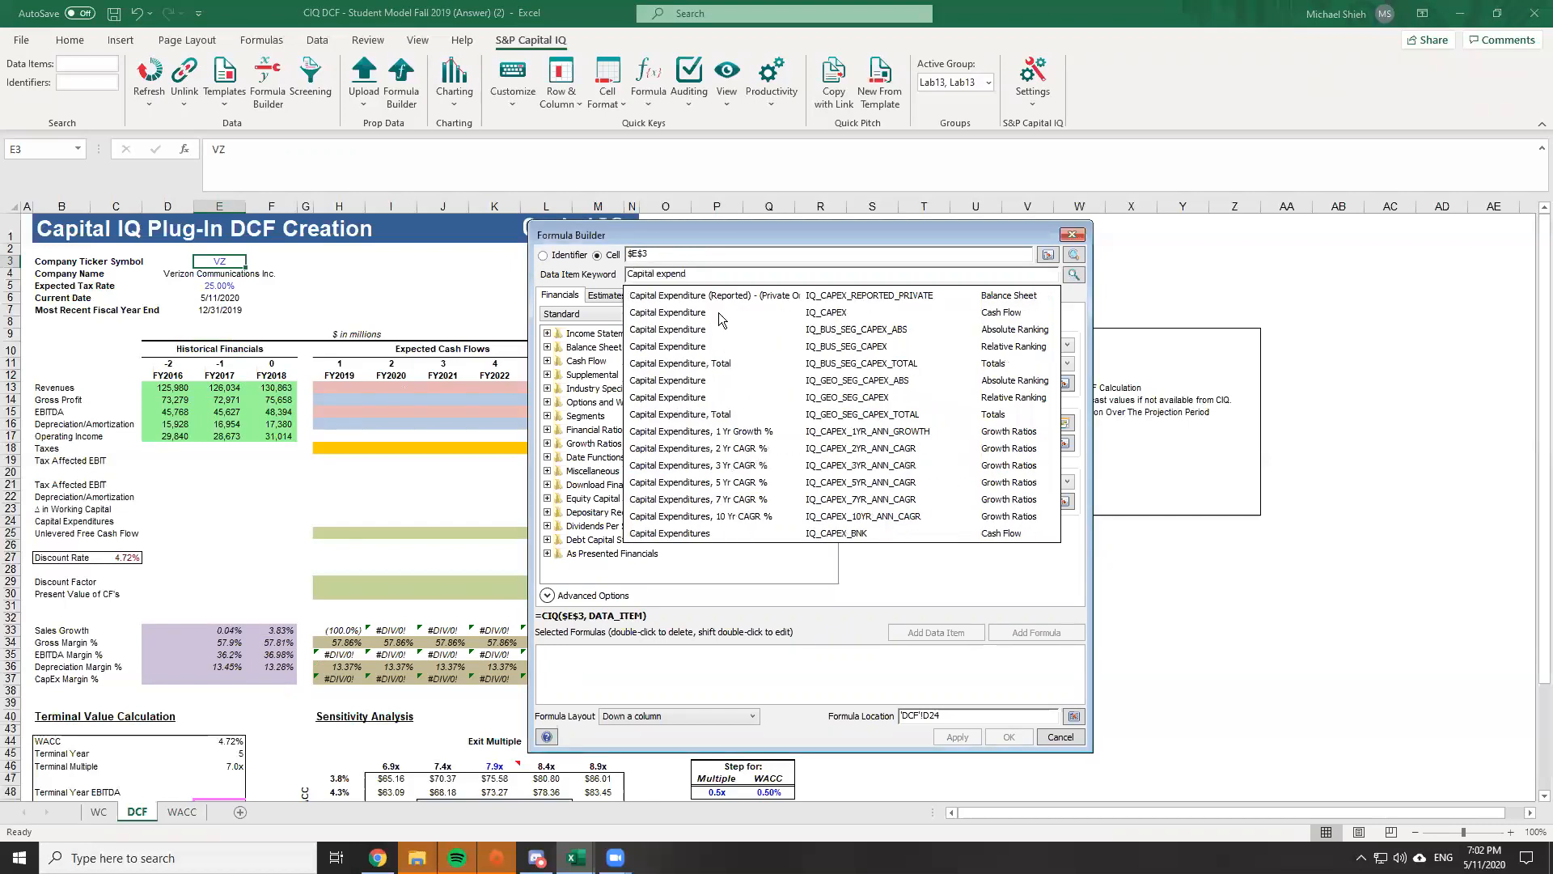
left_click(719, 314)
left_click(953, 382)
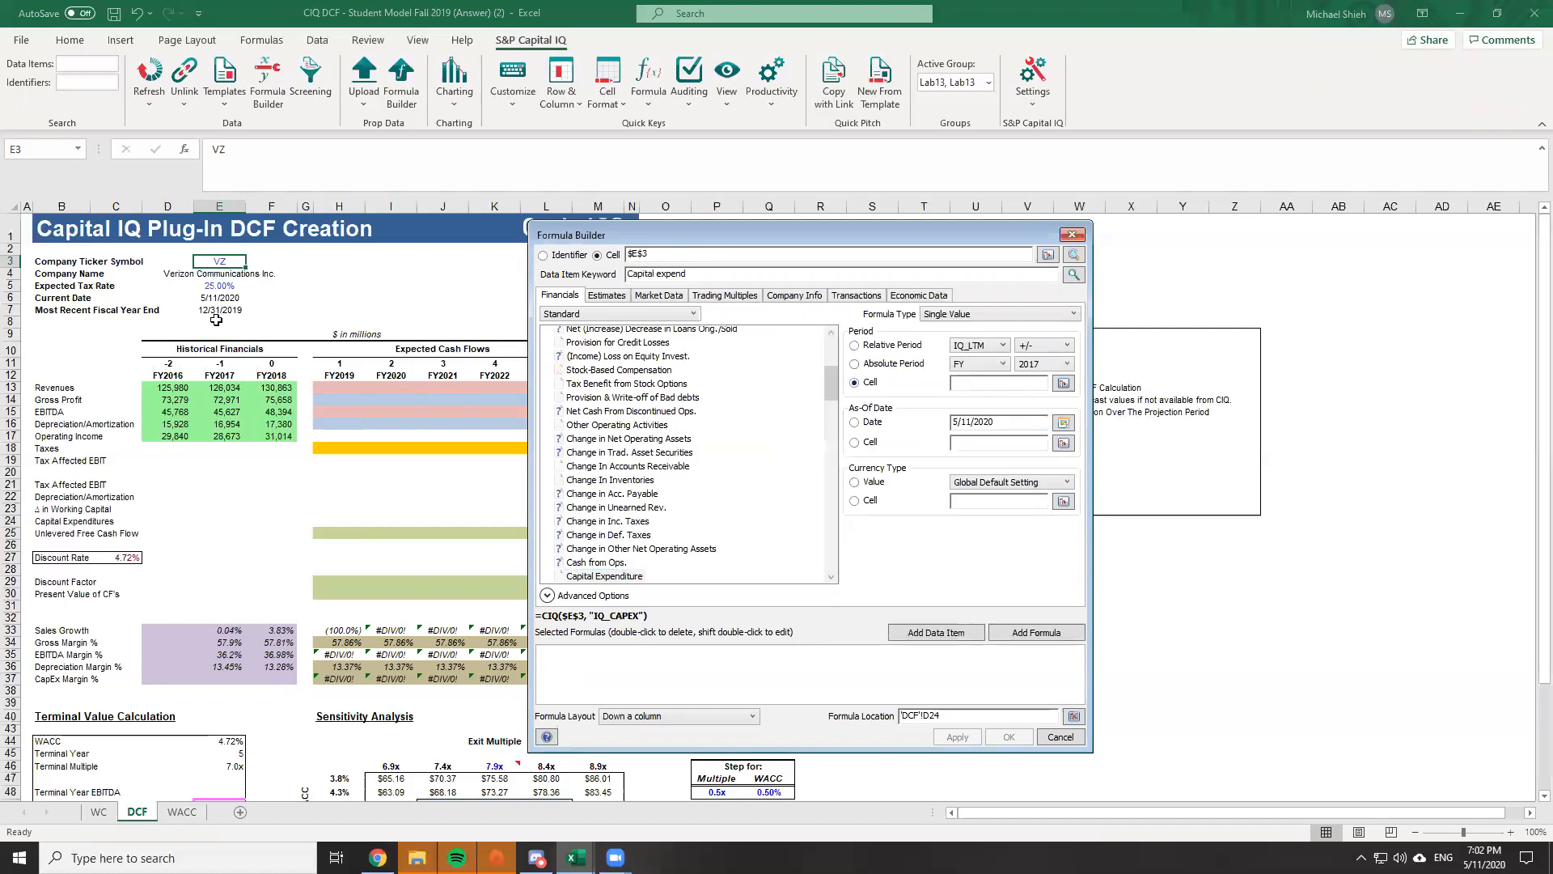
left_click(156, 373)
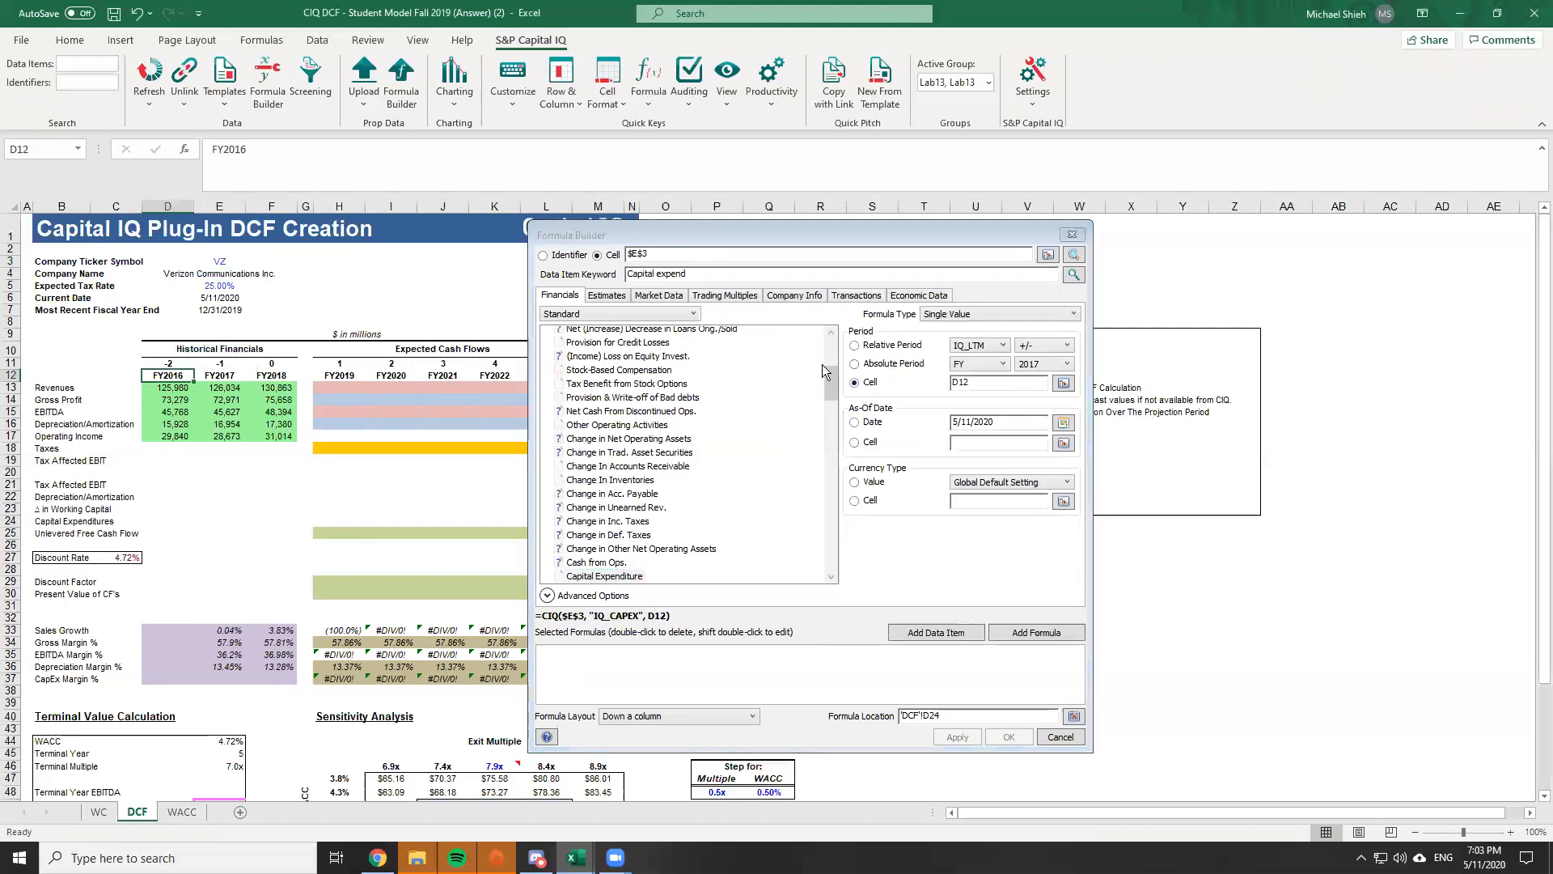
left_click(1031, 633)
left_click(1003, 737)
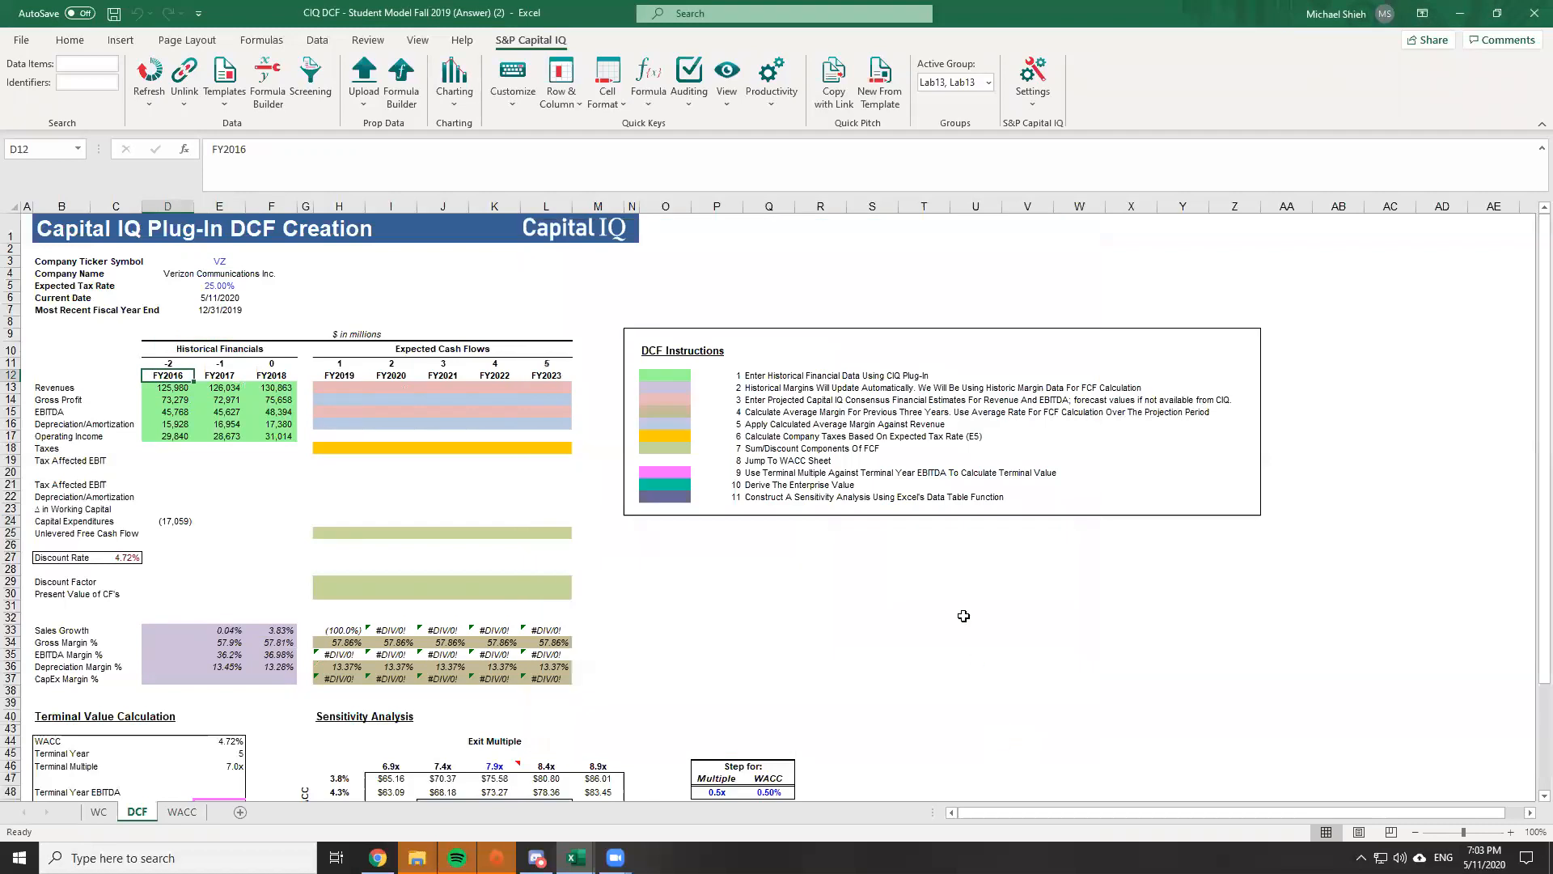
left_click(168, 520)
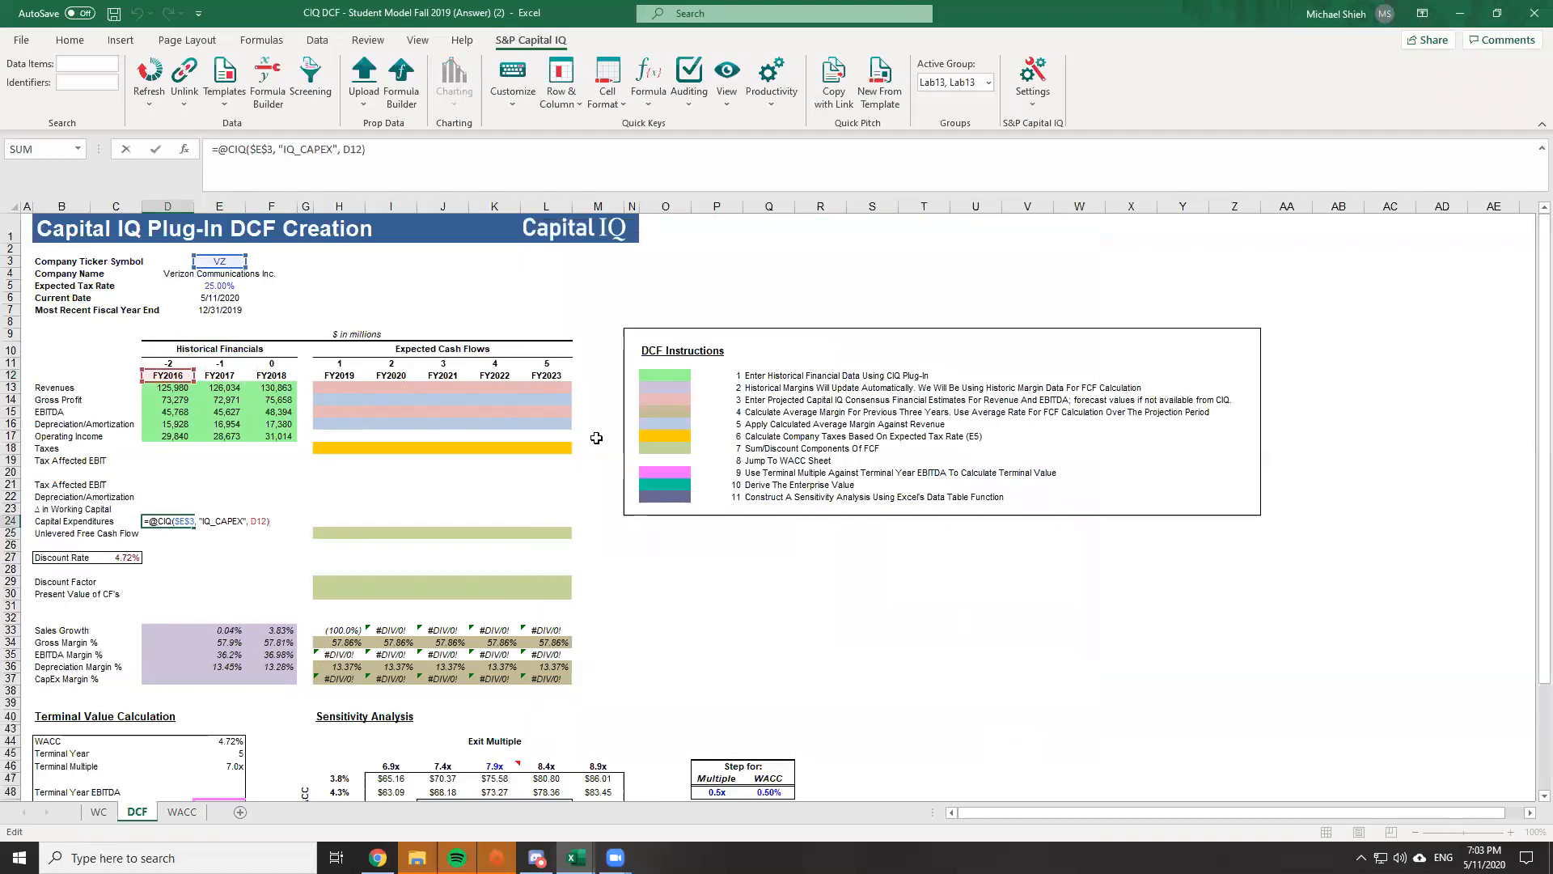
left_click_drag(168, 520, 275, 521)
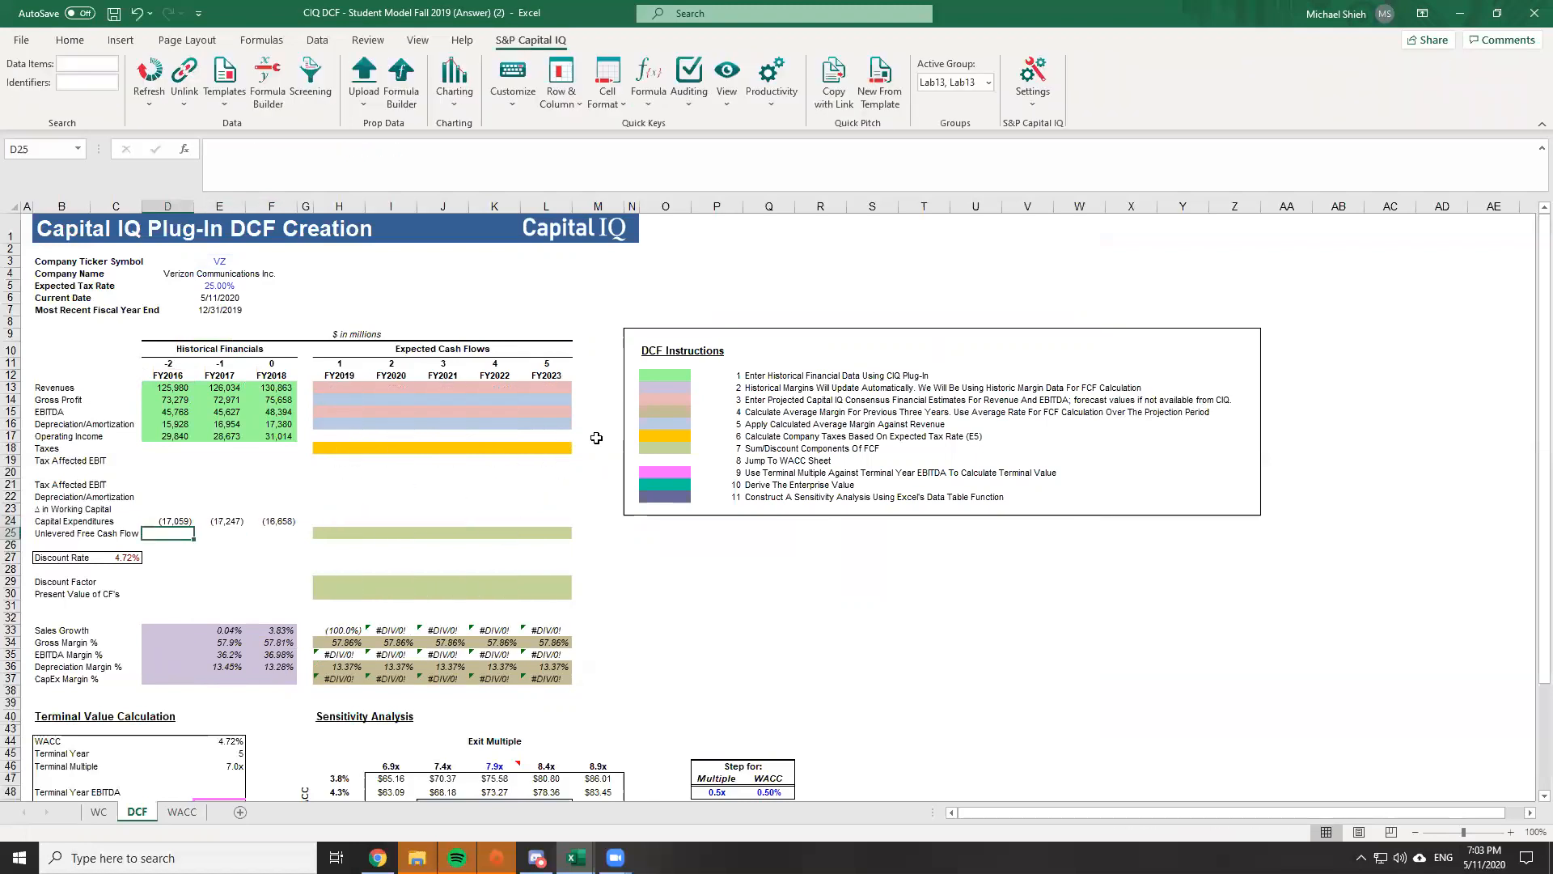
Copy the FY2017 gross, EBITDA and depreciation margin formulas in E34:E36 into the FY2016 cells D34:D36
key("Up")
key("Up")
key("Up")
key("Right")
key("shift+Down")
key("shift+Down")
key("ctrl+c")
key("Left")
key("shift+Down")
key("shift+Down")
key("ctrl+v")
key("Down")
key("Down")
key("Down")
key("Escape")
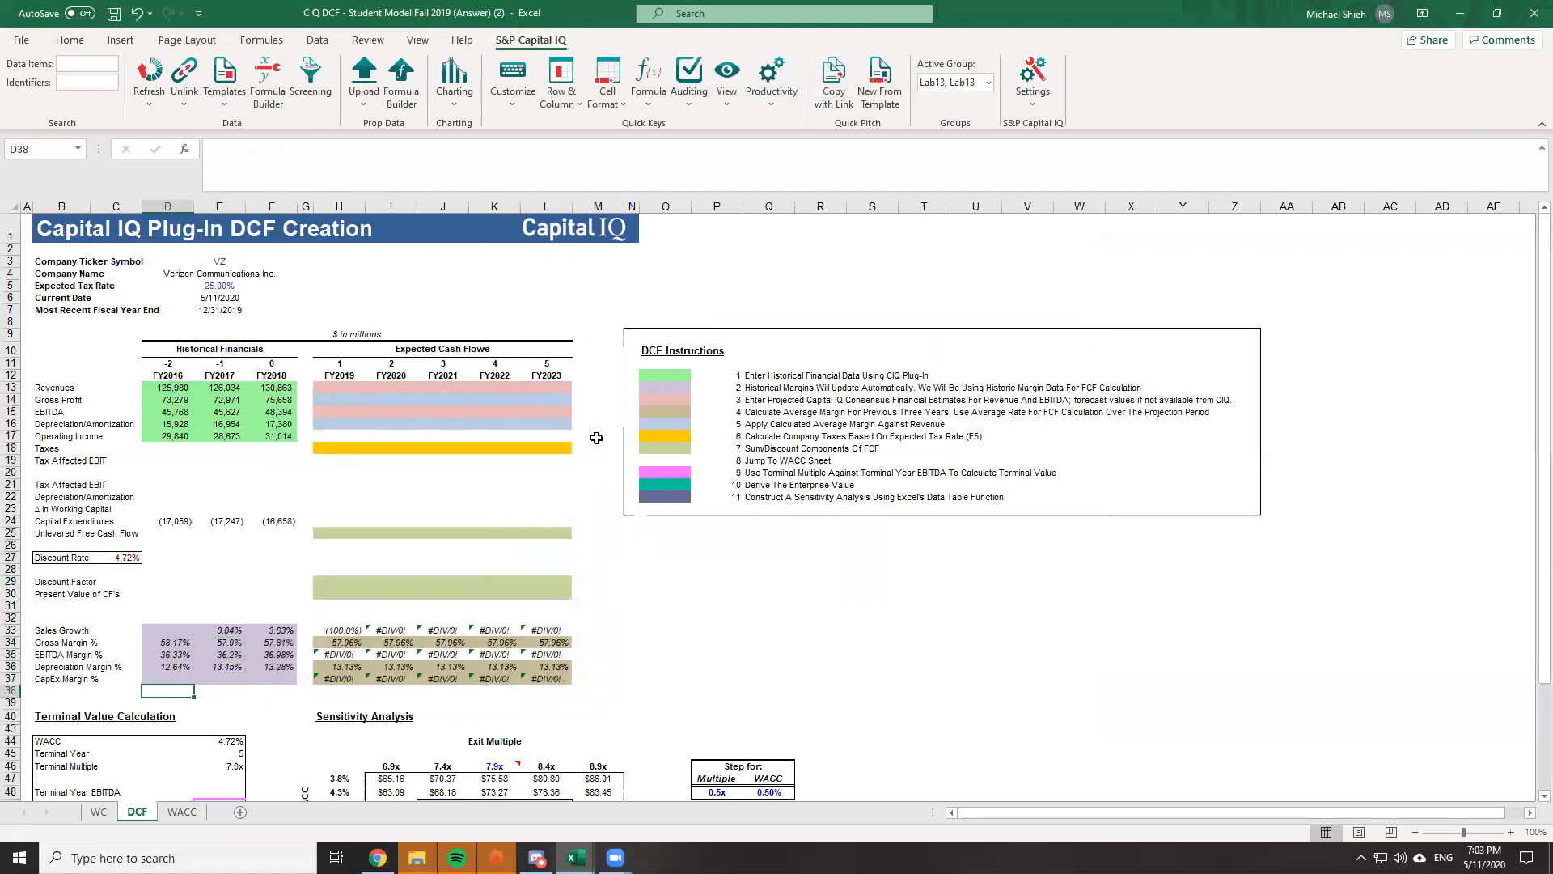
Enter the FY2016 CapEx Margin % formula =D24/D13 in D37
type("=")
key("Up")
key("Up")
key("Up")
key("Up")
key("Up")
key("Up")
key("Up")
key("Up")
key("Up")
key("Up")
key("Up")
key("Up")
key("Up")
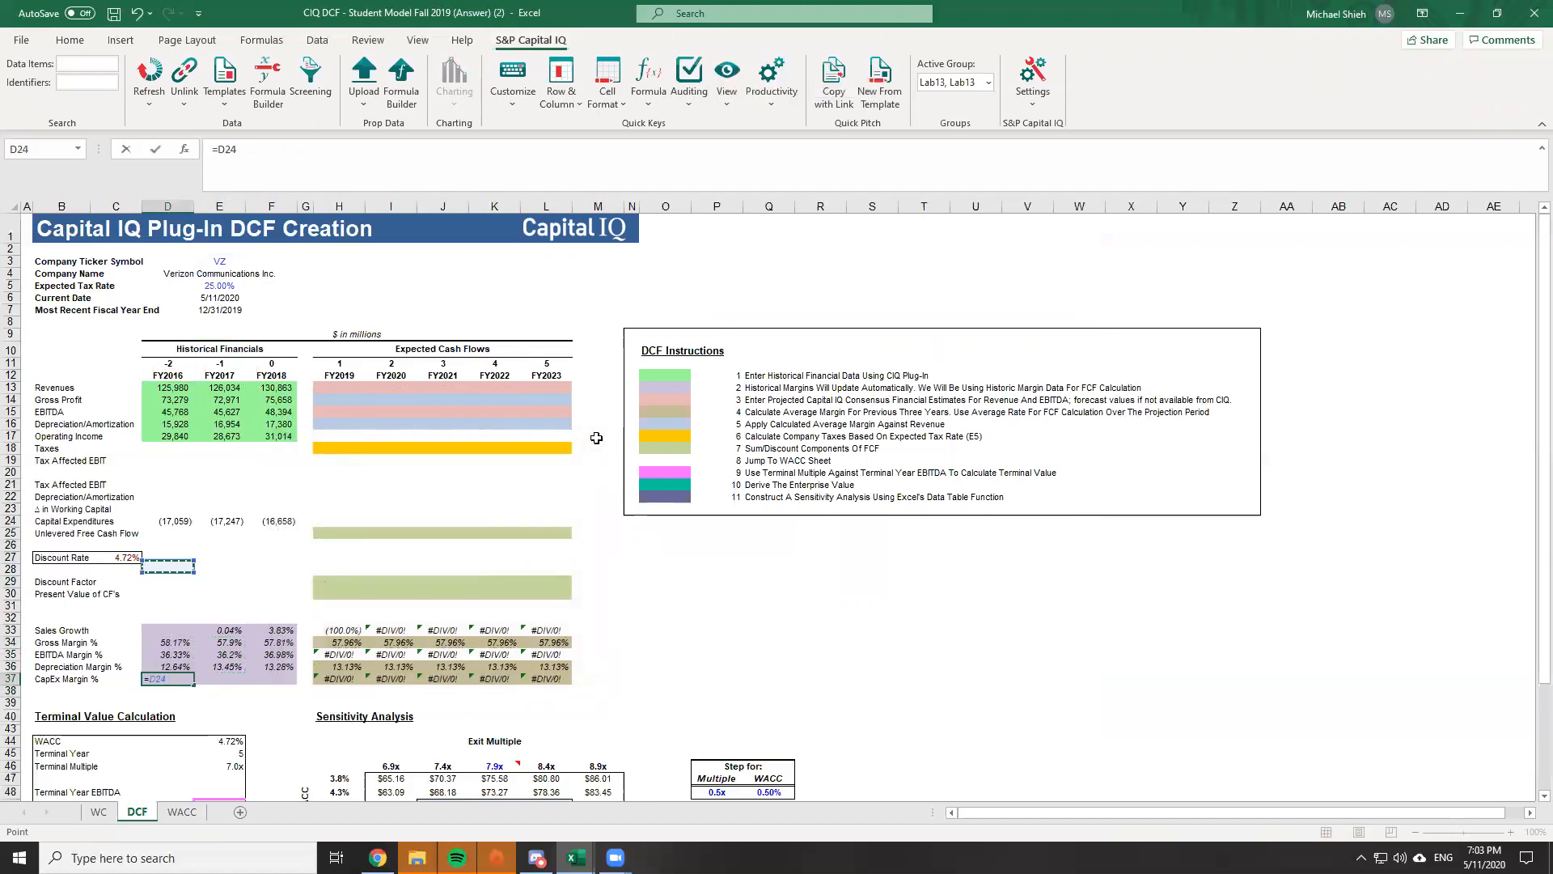
type("/")
key("Up")
key("Up")
key("Up")
key("Up")
key("Up")
key("Up")
key("Up")
key("Up")
key("Up")
key("Up")
key("Up")
key("Up")
key("Up")
key("Up")
key("Up")
key("Up")
key("Up")
key("Up")
key("Up")
key("Up")
key("Down")
key("Down")
key("Down")
key("Return")
Fill the CapEx Margin % formula from D37 across FY2017 and FY2018 through F37
key("Up")
key("shift+Right")
key("shift+Right")
key("ctrl+r")
key("shift+Left")
key("shift+Left")
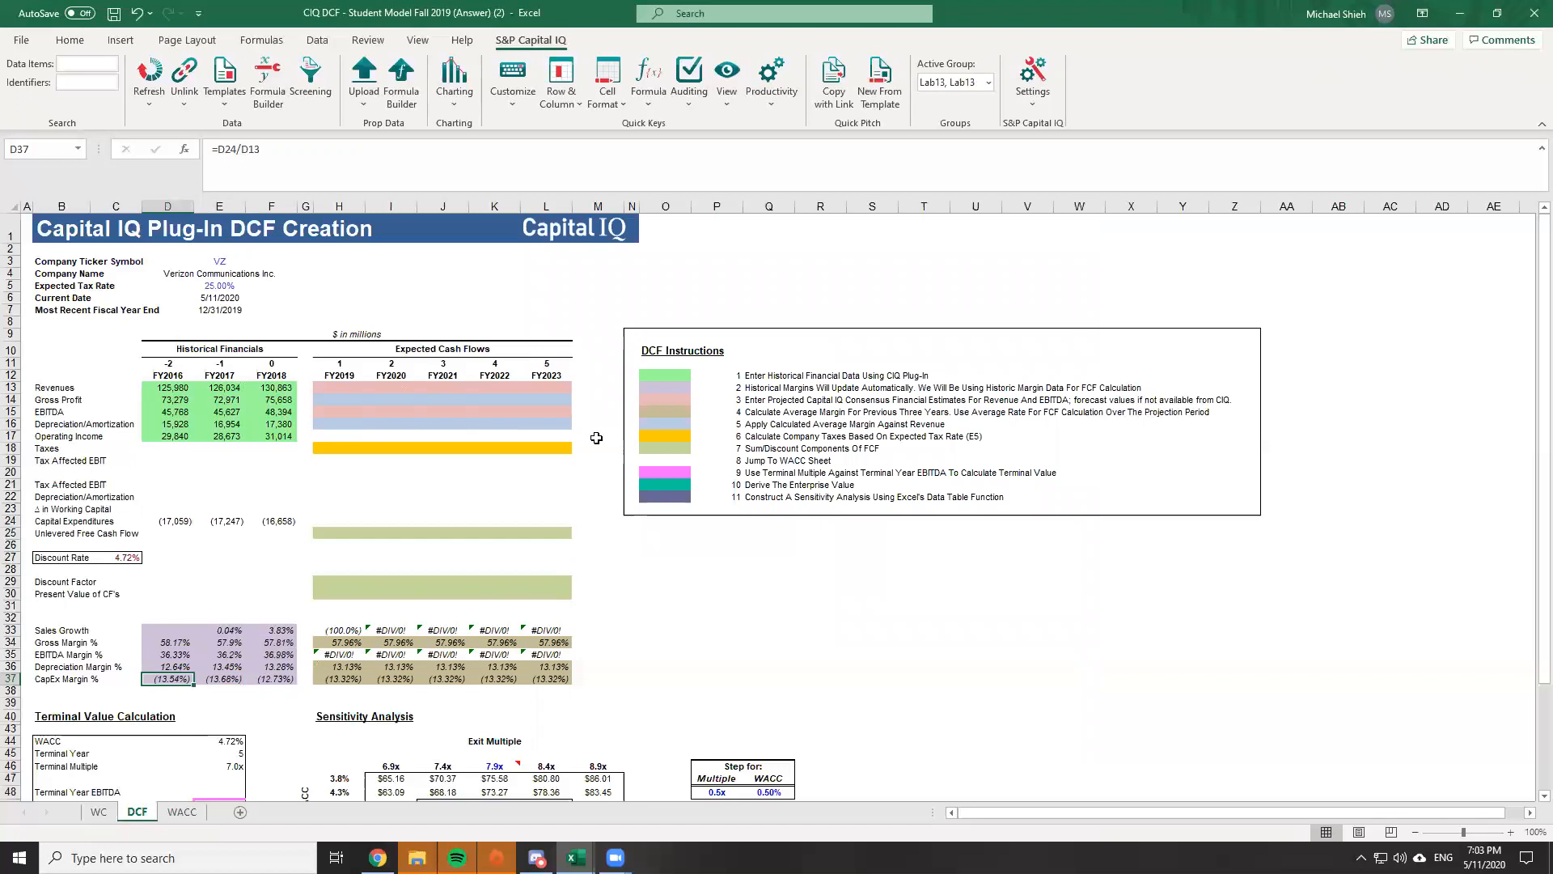
Show the sheet's formulas, check the cell references of the FY2017 margin formulas, and restore the values display
key("ctrl+grave")
key("Right")
key("Up")
key("Up")
key("Up")
key("Down")
key("Up")
key("Up")
key("Down")
key("Down")
key("Down")
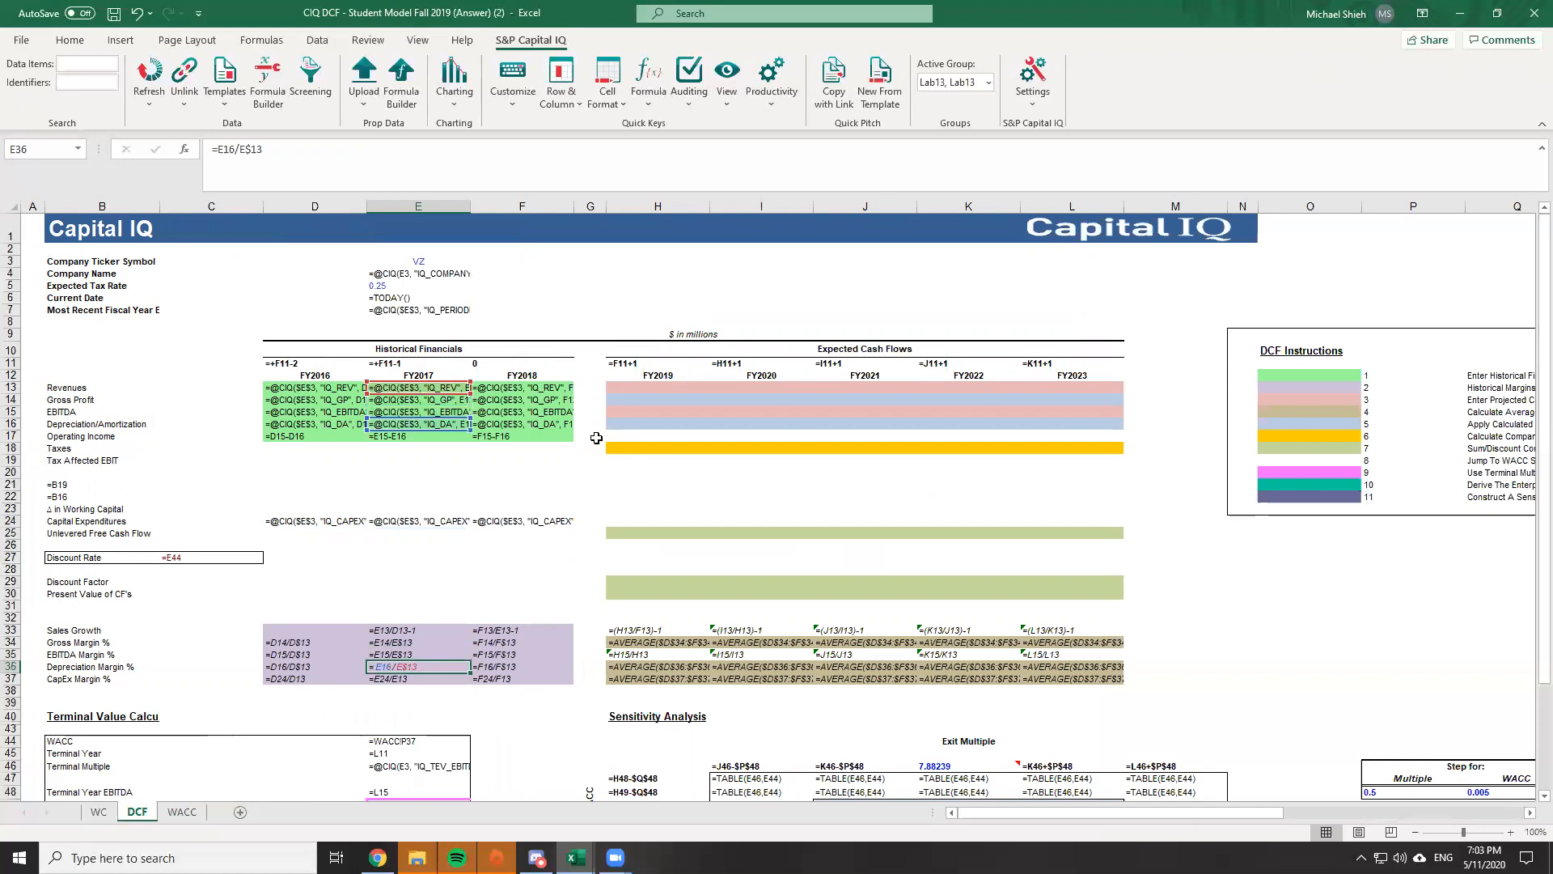
left_click(517, 583)
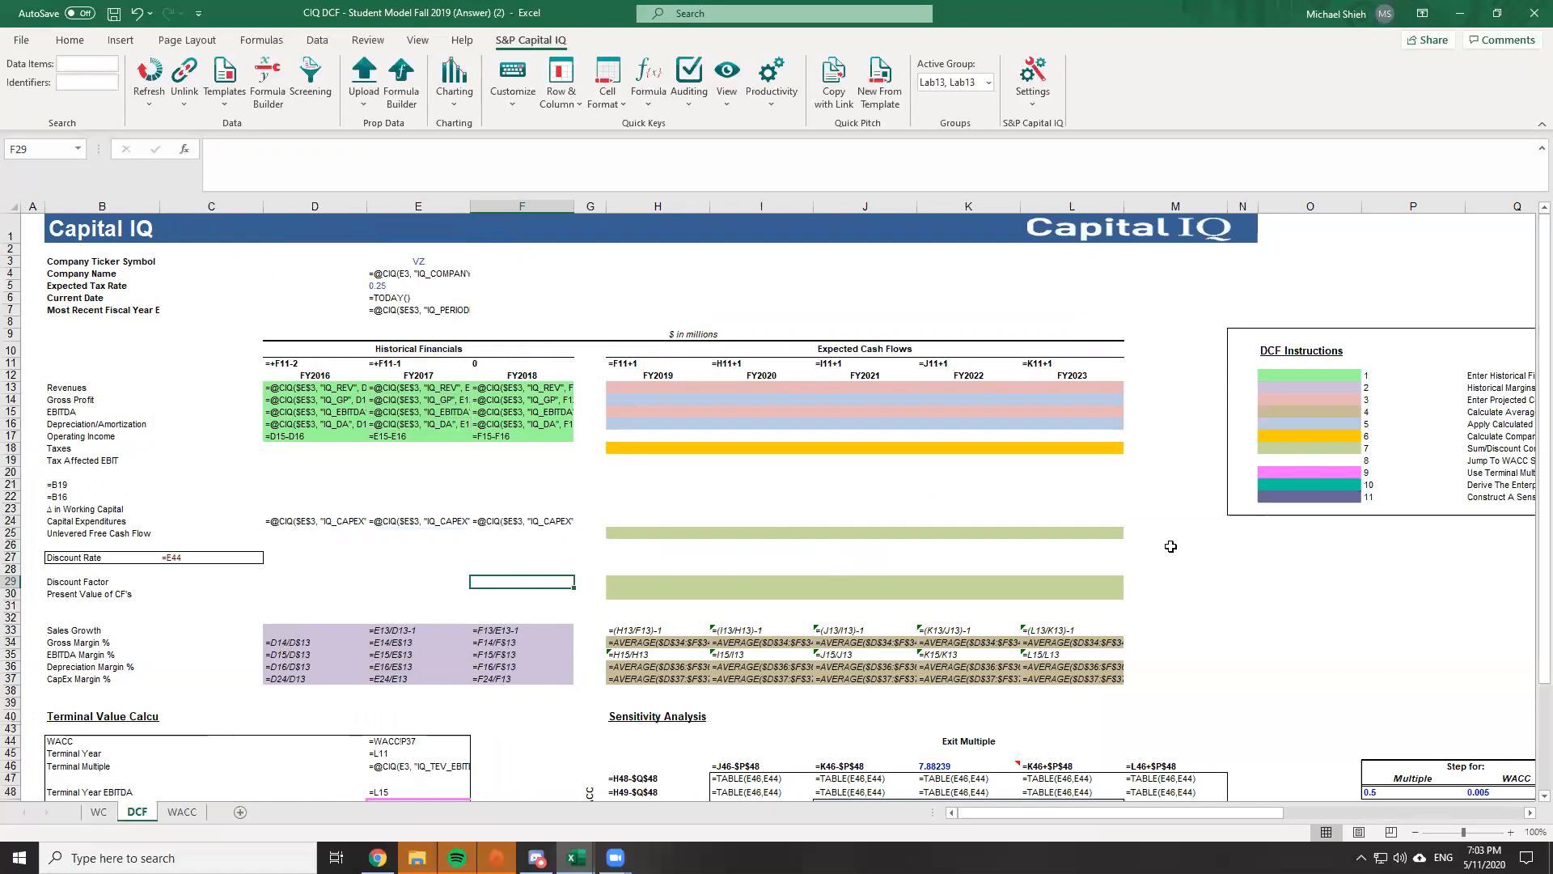
key("ctrl+grave")
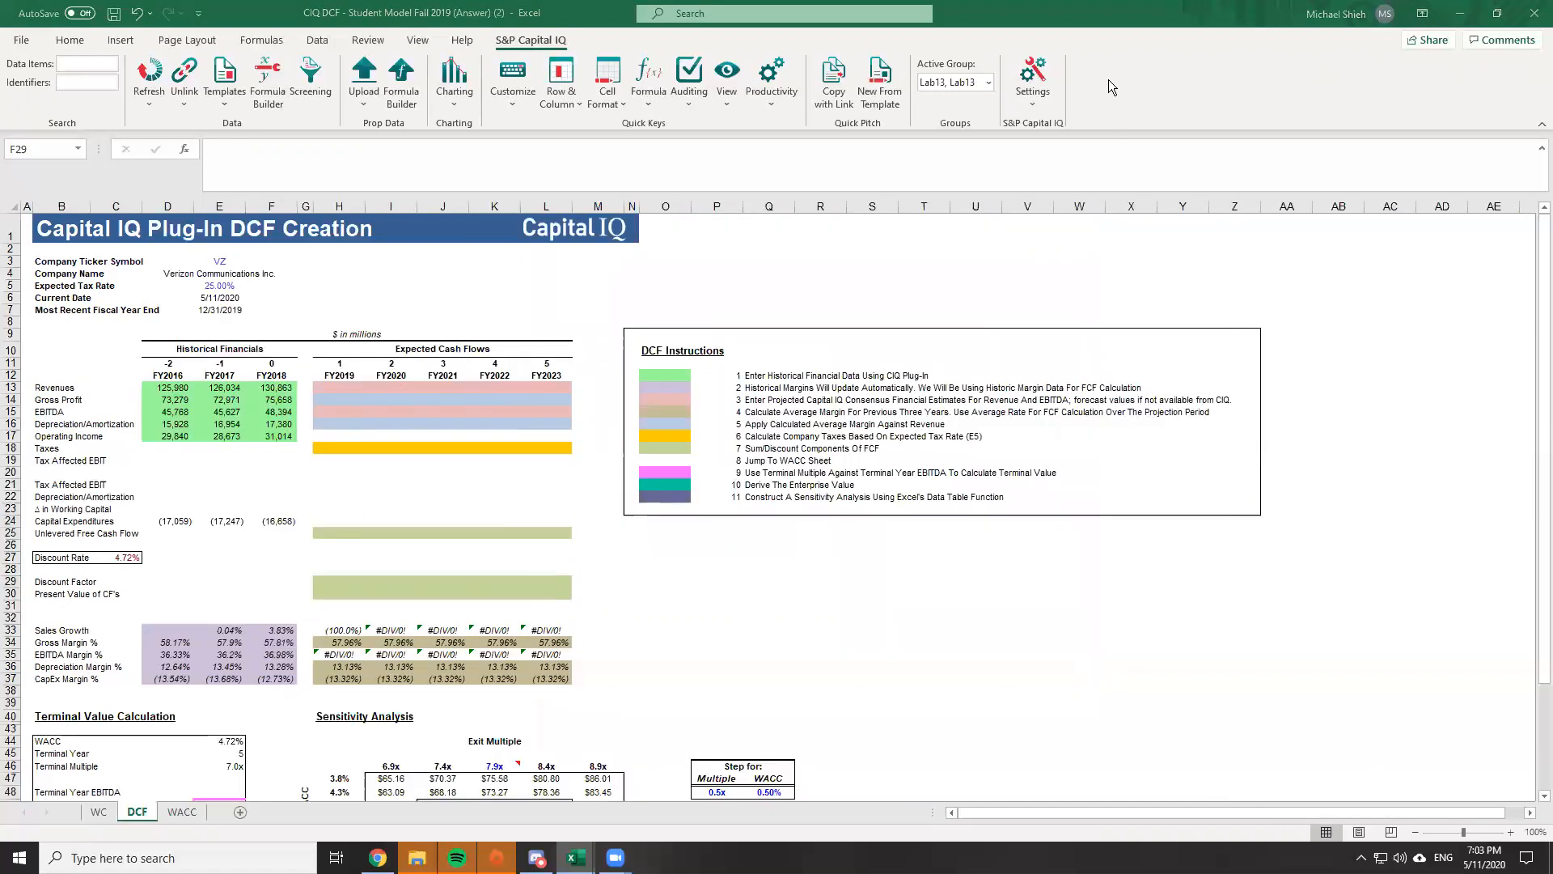
Look over the empty projection block for FY2019 to FY2023 in rows 13 to 16 against the color-coded DCF Instructions
left_click(339, 399)
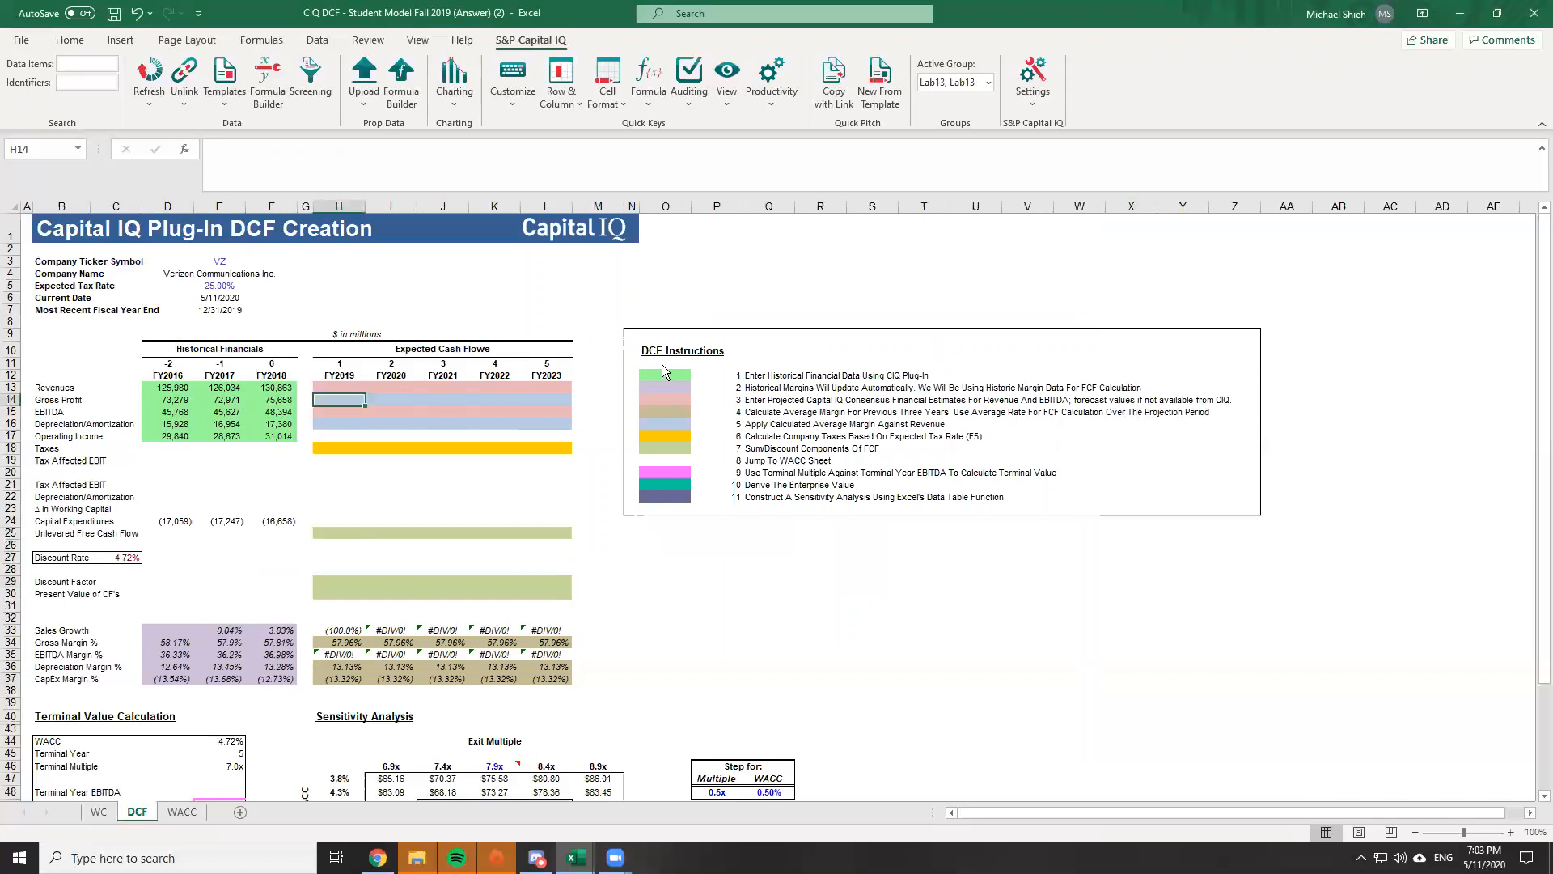
key("Up")
key("Down")
key("Up")
key("shift+Down")
key("shift+Down")
key("shift+Down")
key("shift+Down")
key("shift+Down")
key("shift+Up")
key("shift+Up")
key("shift+Right")
key("shift+Right")
key("shift+Right")
key("shift+Right")
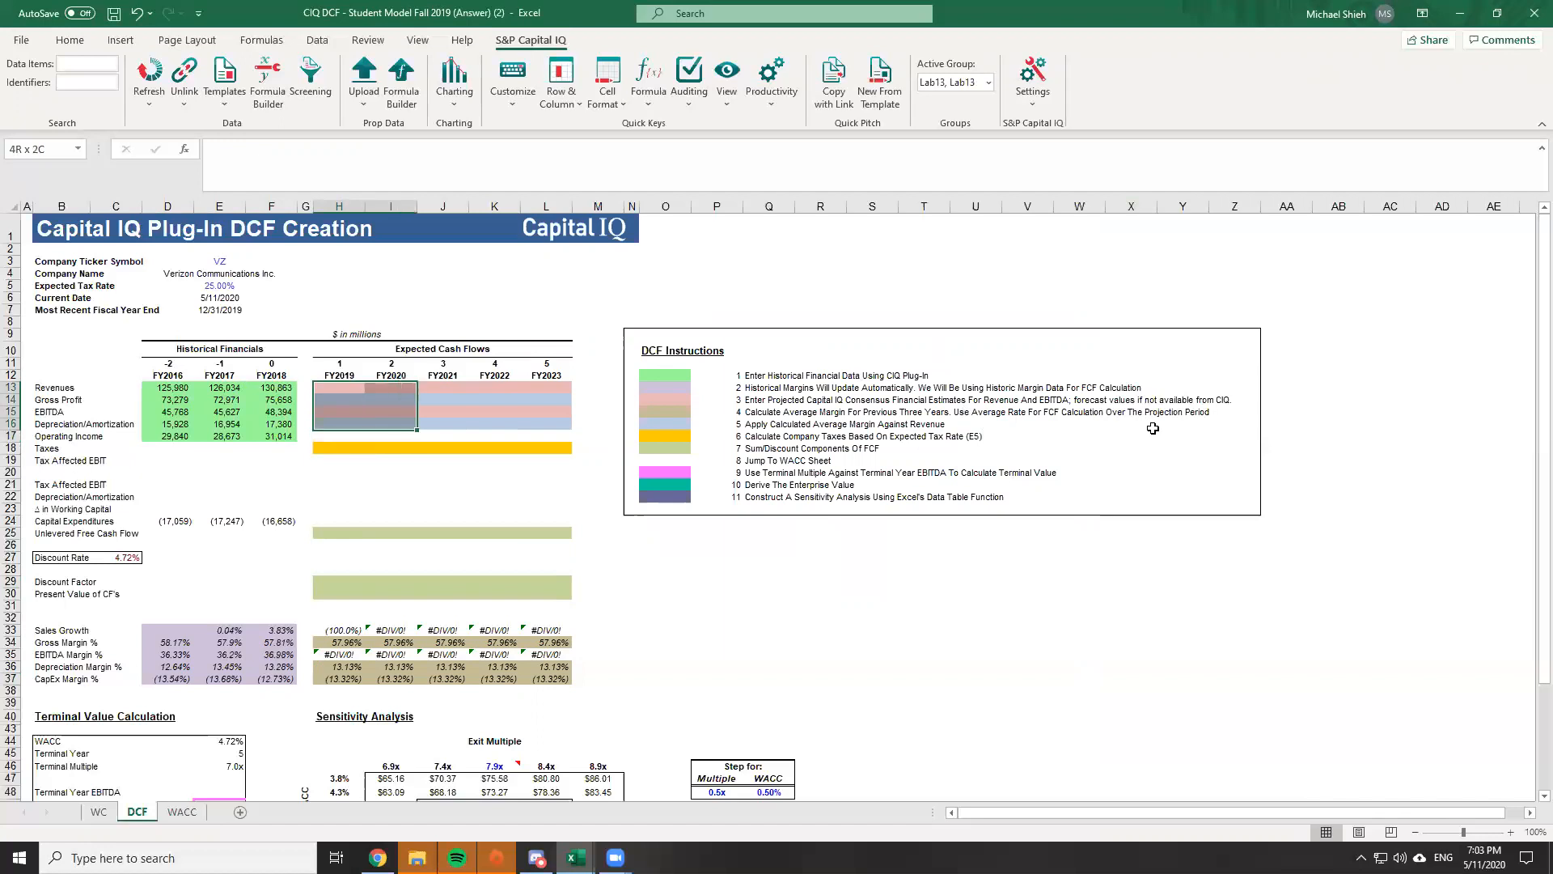
key("Right")
key("Left")
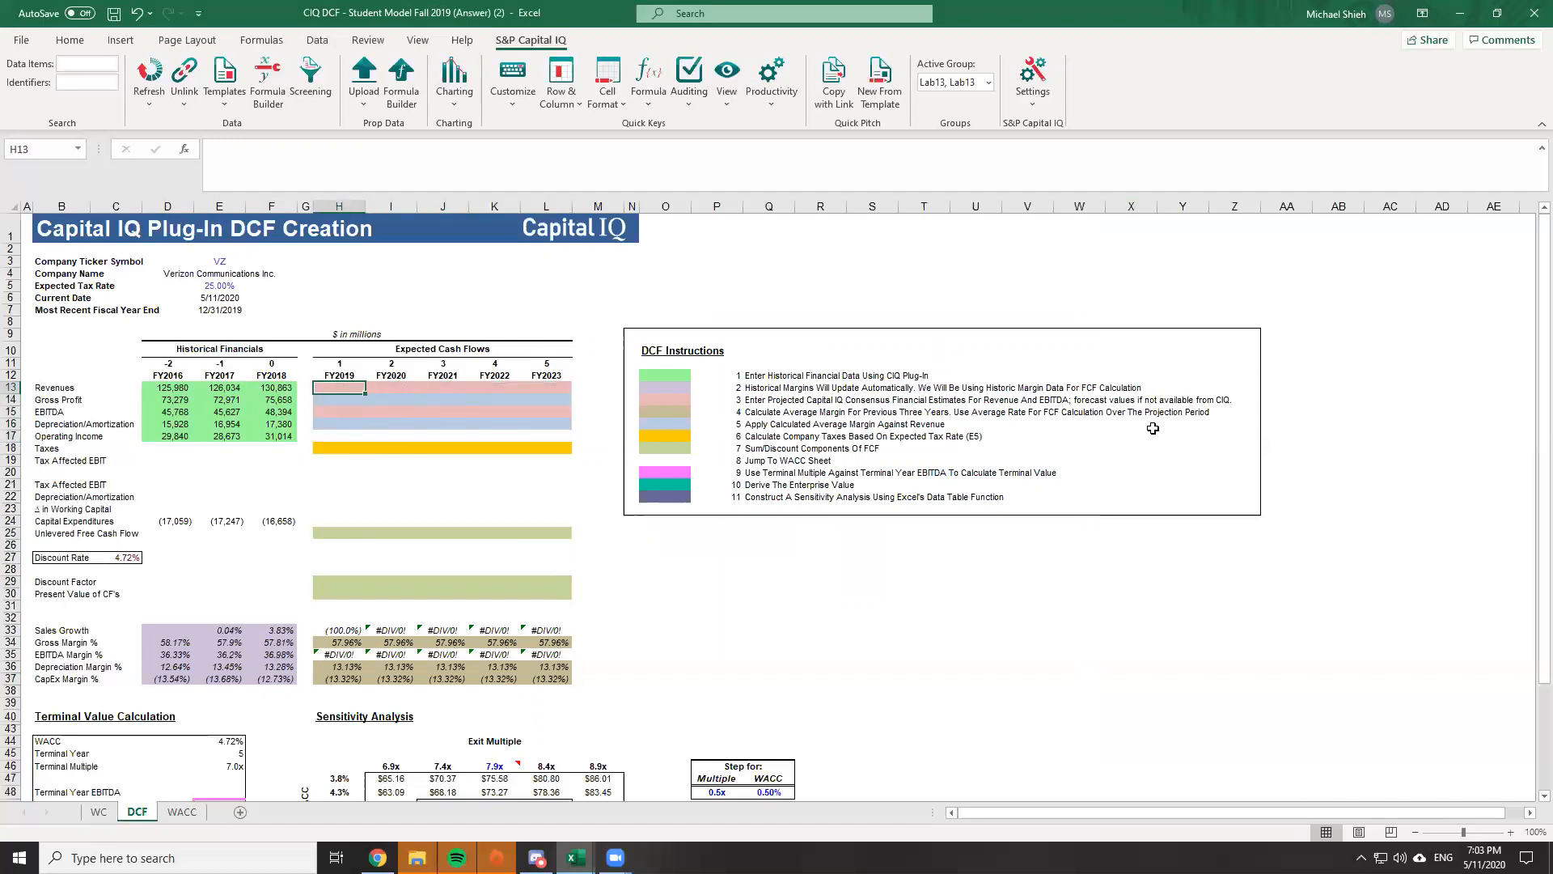
Examine the Revenues and EBITDA projection rows, H13:L13 and H15:L15, which need Capital IQ consensus estimates
key("shift+Right")
key("shift+Right")
key("shift+Right")
key("shift+Right")
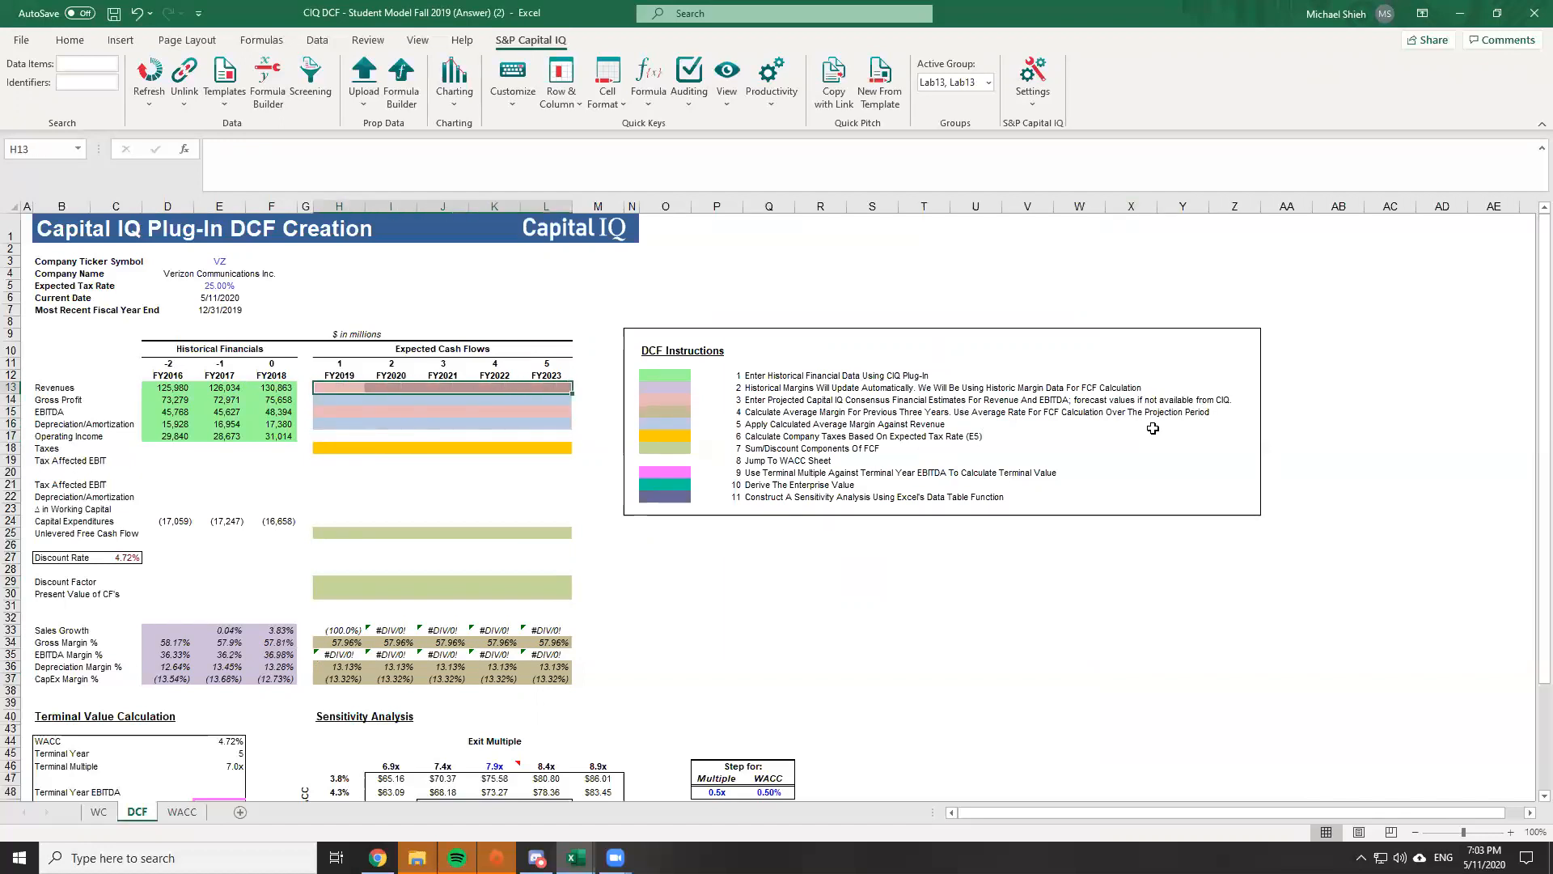
key("Down")
key("Down")
key("shift+Right")
key("shift+Right")
key("shift+Right")
key("shift+Right")
key("shift+Right")
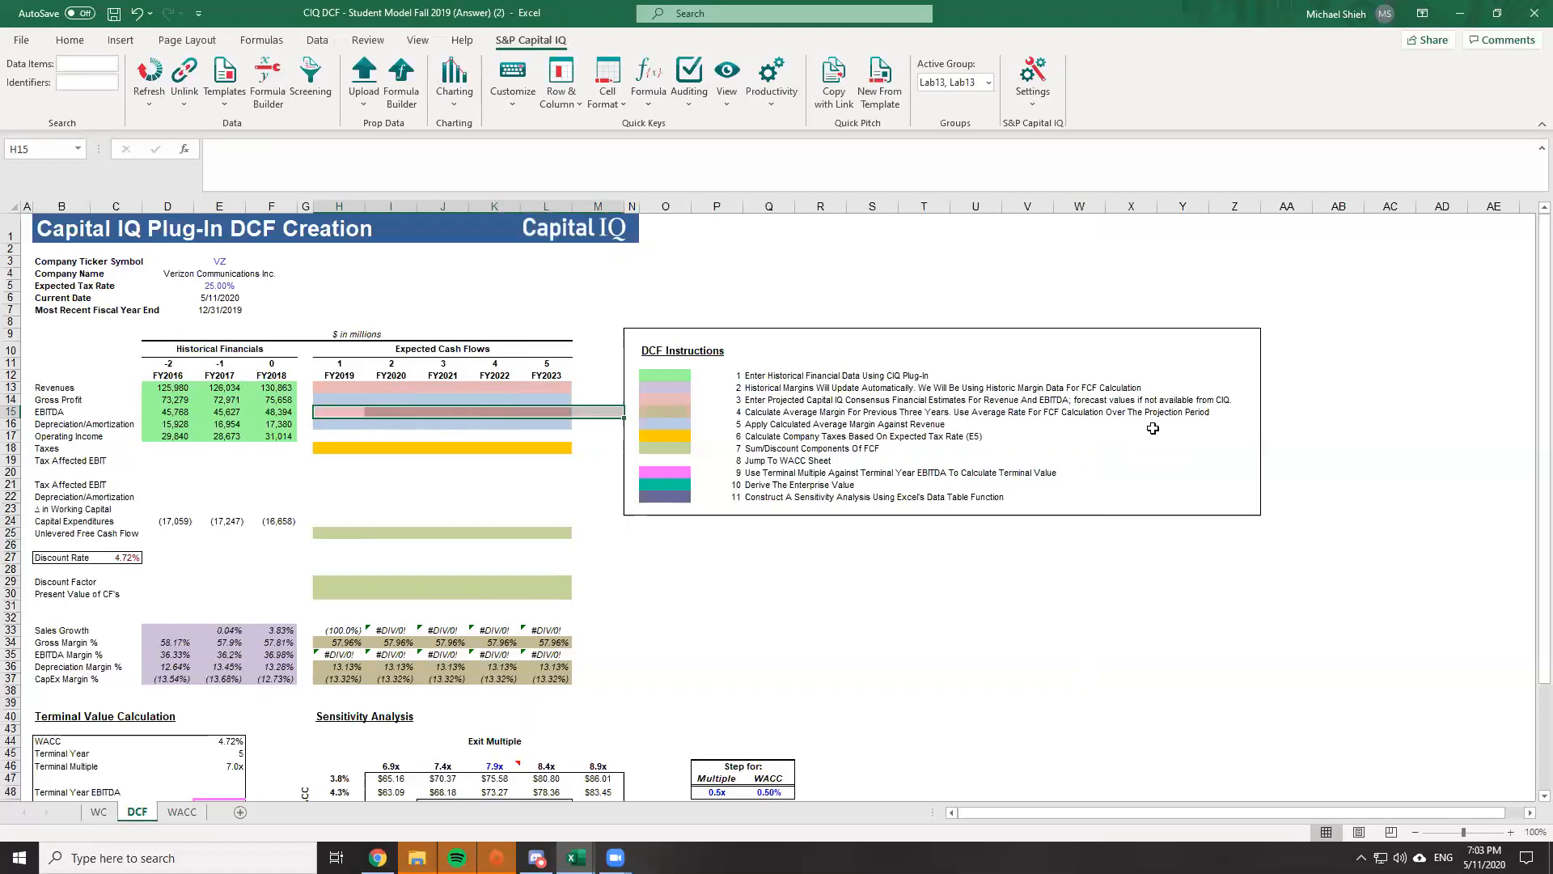
key("Left")
key("Up")
key("Right")
key("Up")
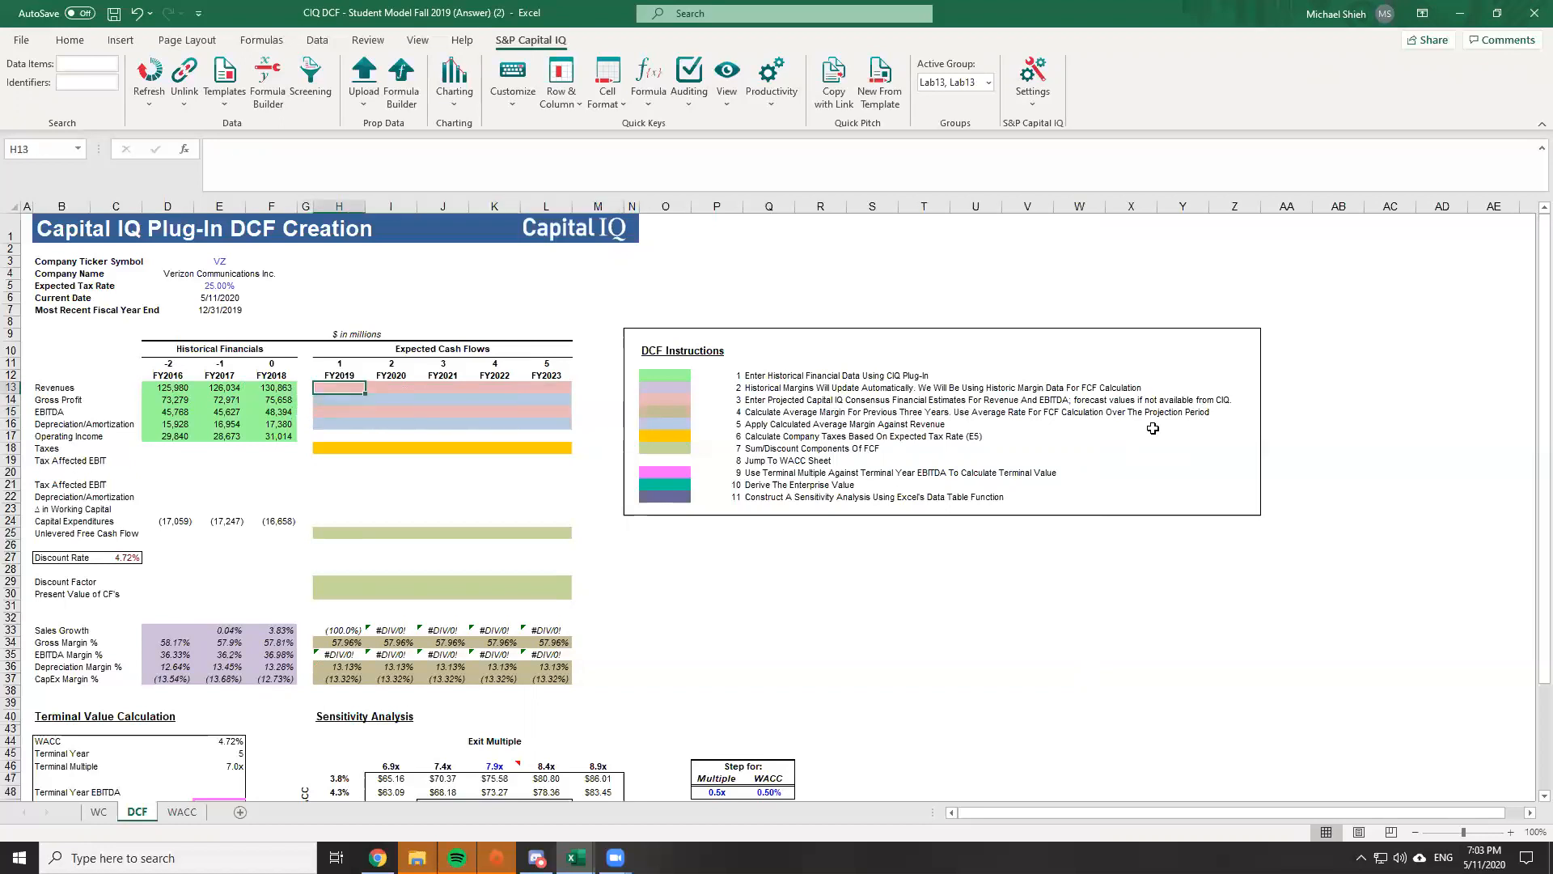
key("shift+Right")
key("shift+Right")
key("shift+Right")
key("shift+Right")
key("Down")
key("Down")
key("shift+Right")
key("shift+Right")
key("shift+Right")
key("shift+Right")
Review the projected growth and margin rows together with instruction 5 on applying the calculated average margin against revenue
key("Up")
key("Up")
key("shift+Right")
key("shift+Right")
key("shift+Right")
left_click_drag(282, 618, 584, 646)
left_click(396, 377)
left_click(754, 423)
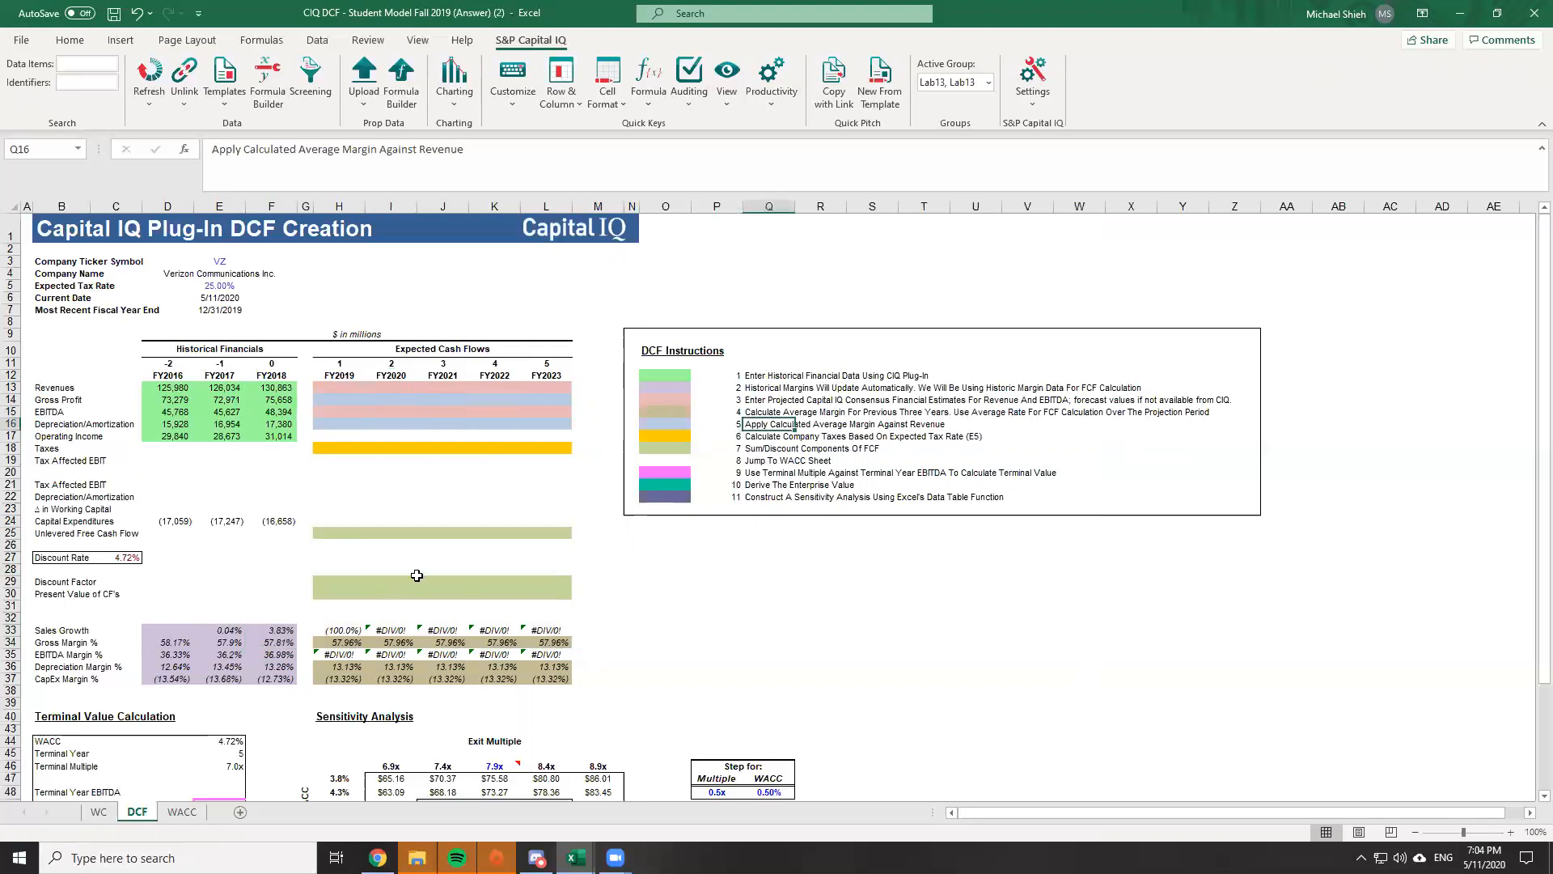
Start the Capital IQ Formula Builder for cell H13 and bring up its Estimates data items
left_click(354, 389)
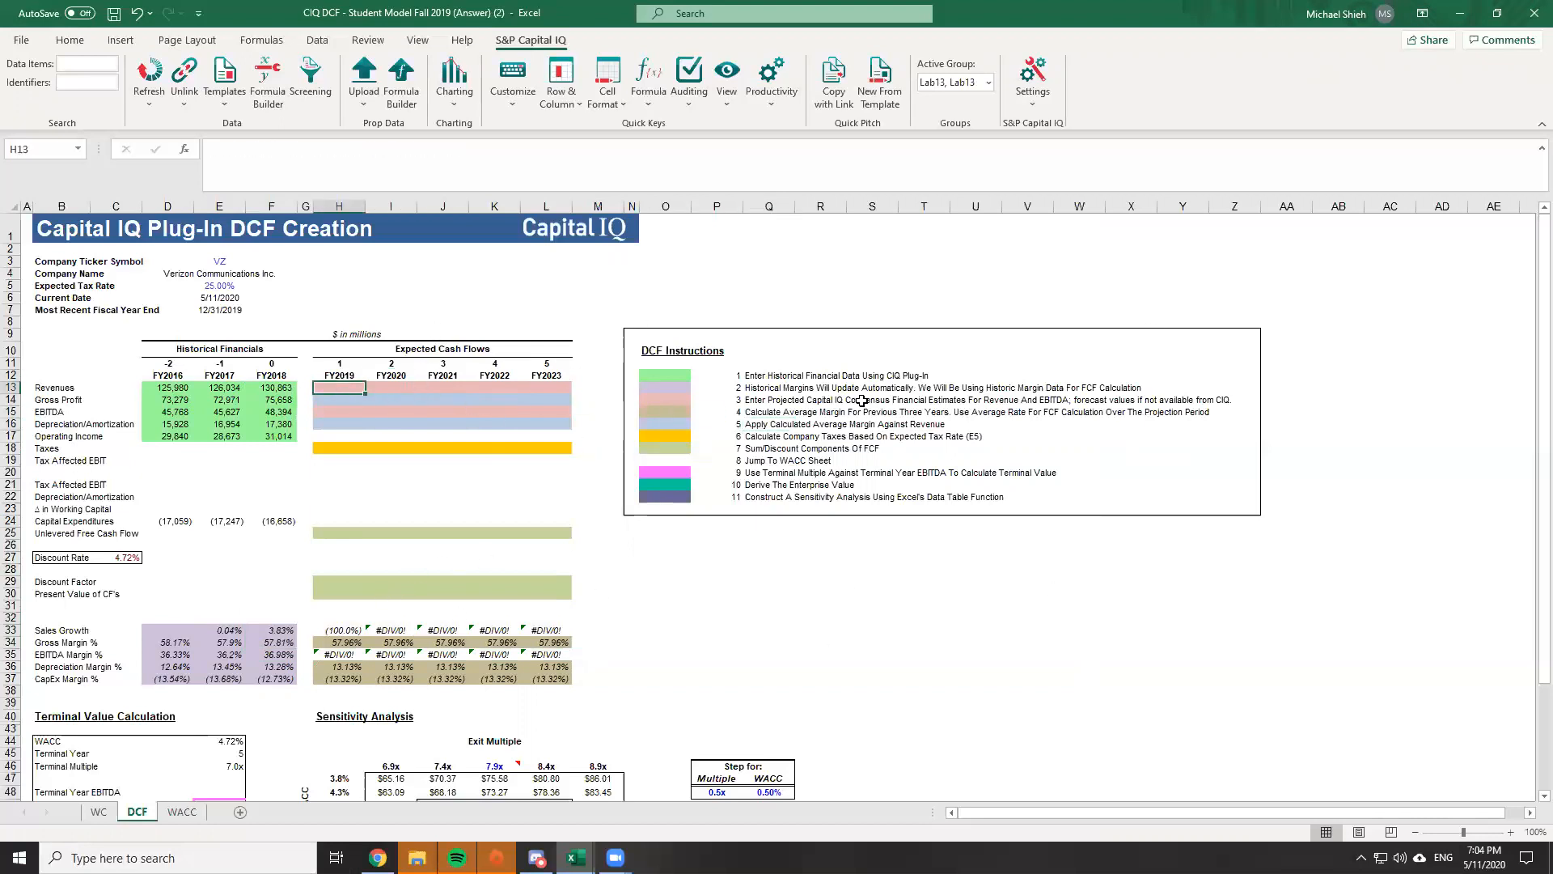
key("alt+Tab")
key("alt+Tab")
key("alt")
key("s")
key("f")
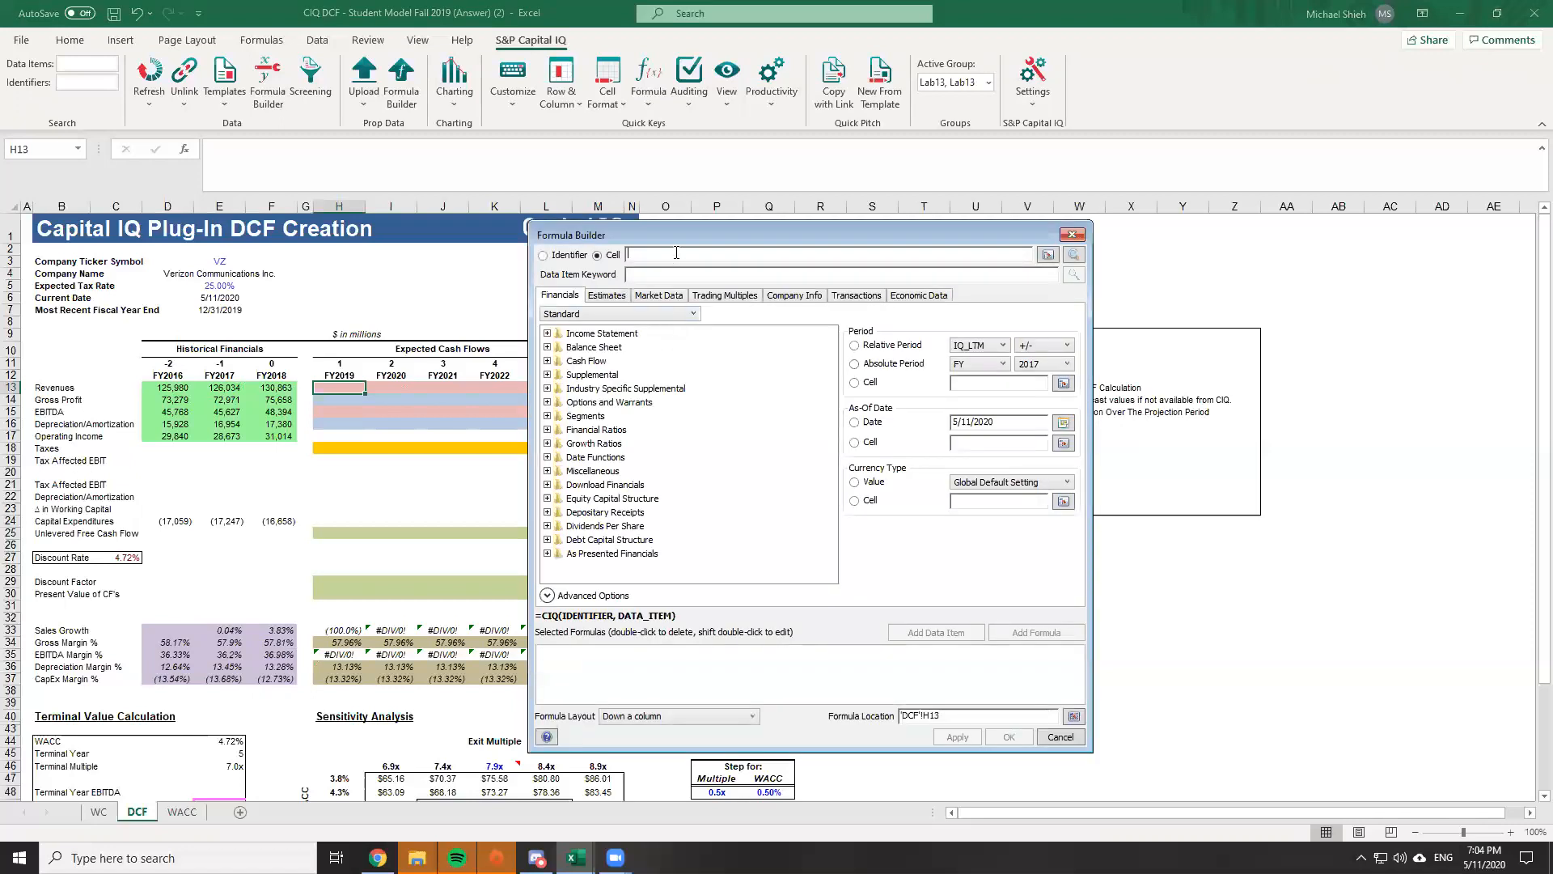
left_click(607, 296)
left_click(569, 297)
left_click(948, 297)
left_click(844, 299)
left_click(720, 301)
left_click(659, 298)
left_click(624, 301)
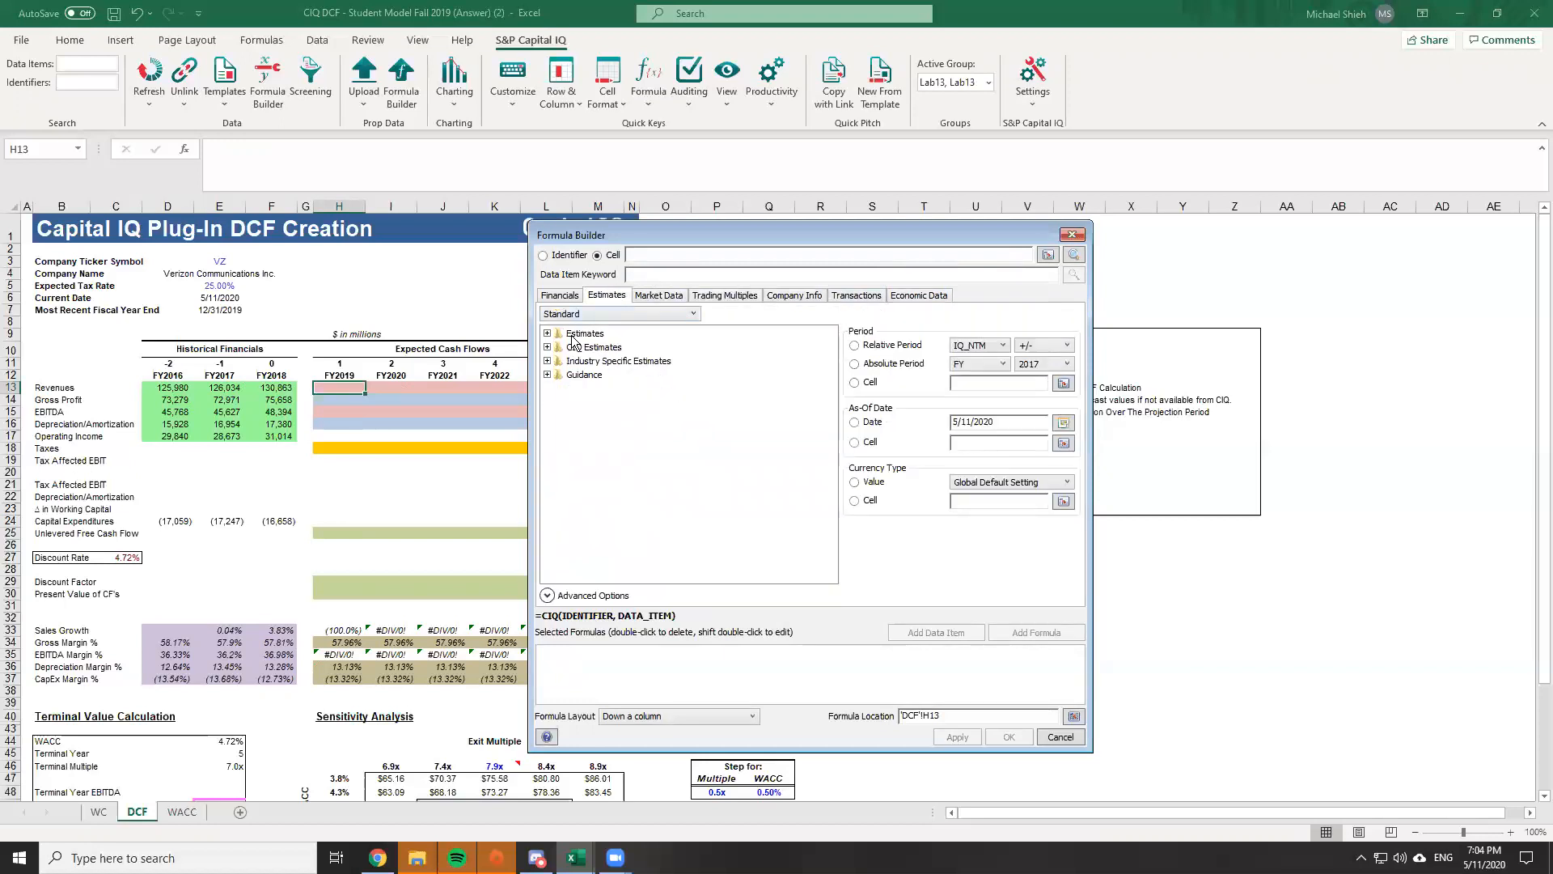
Choose the Revenue data item from the Consensus group of the CIQ Estimates
left_click(548, 348)
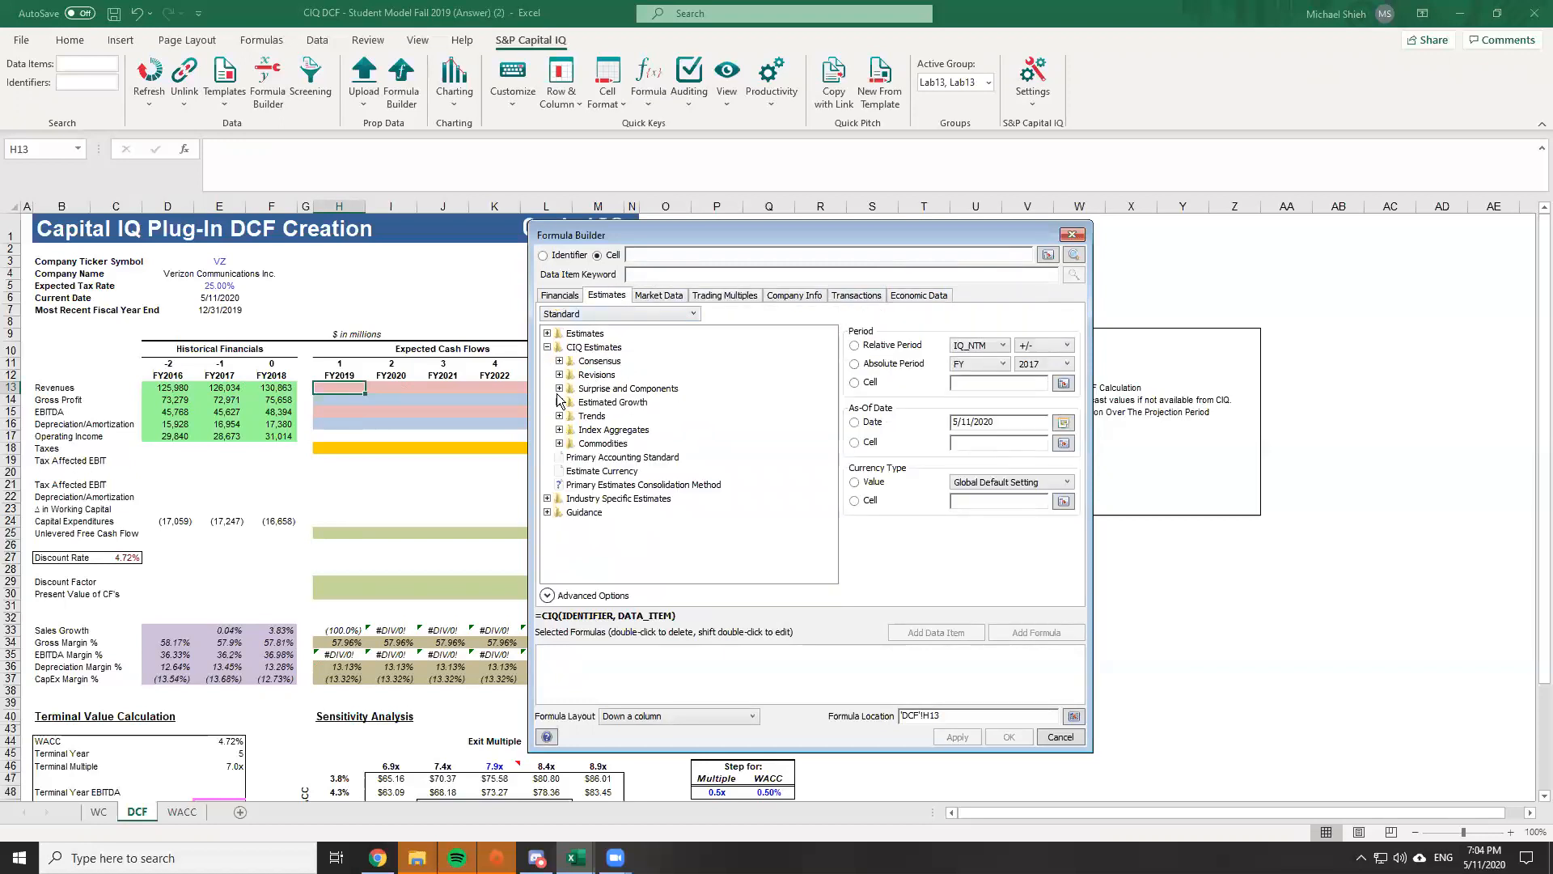
left_click(559, 360)
scroll(615, 420, "down", 10)
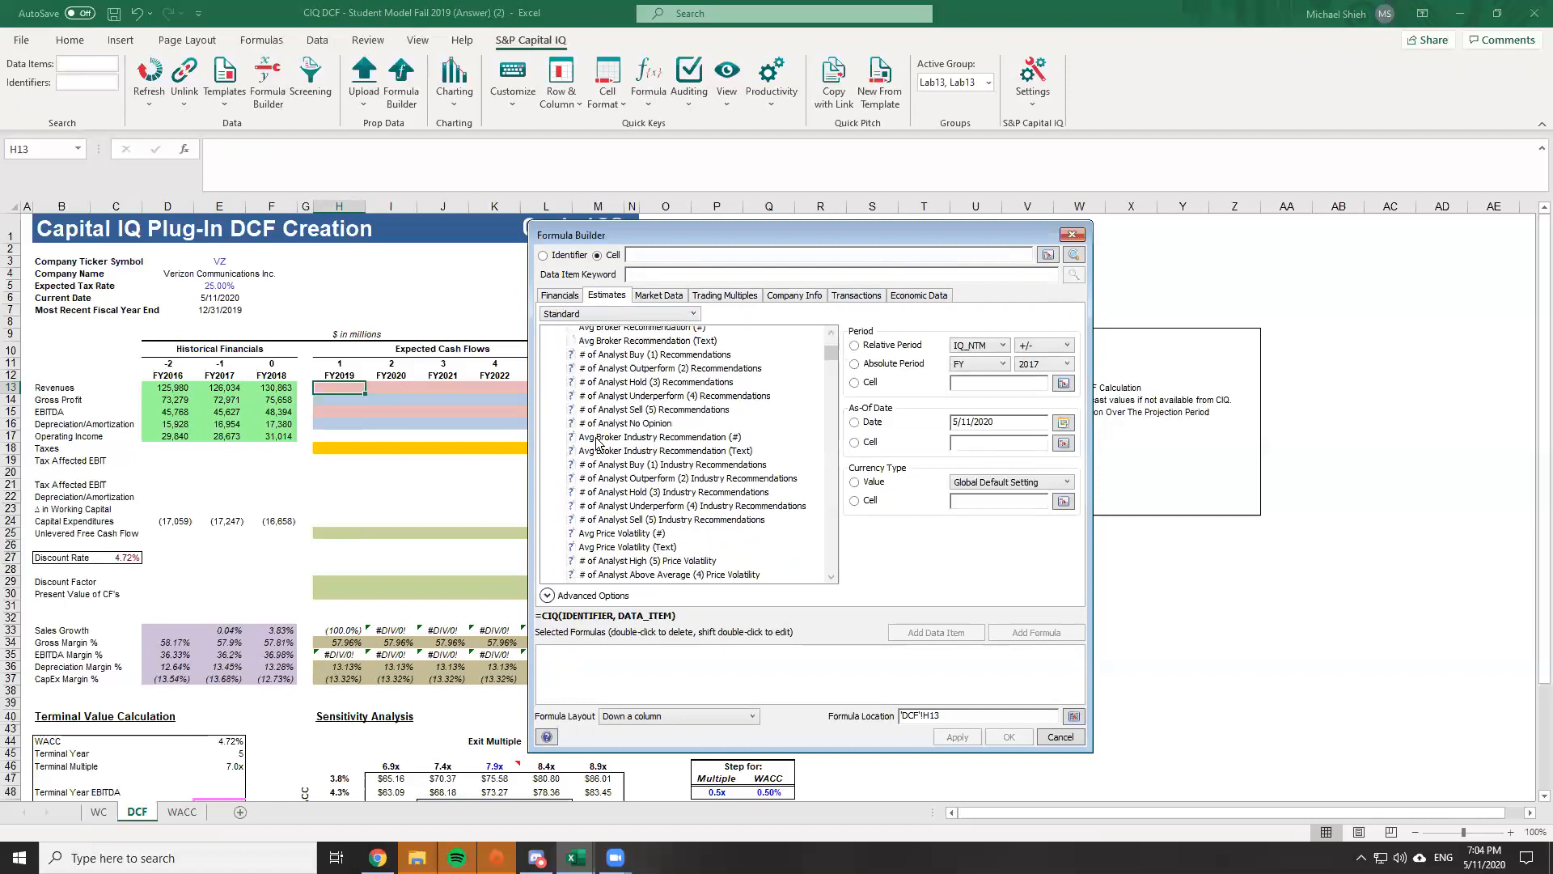
left_click(620, 415)
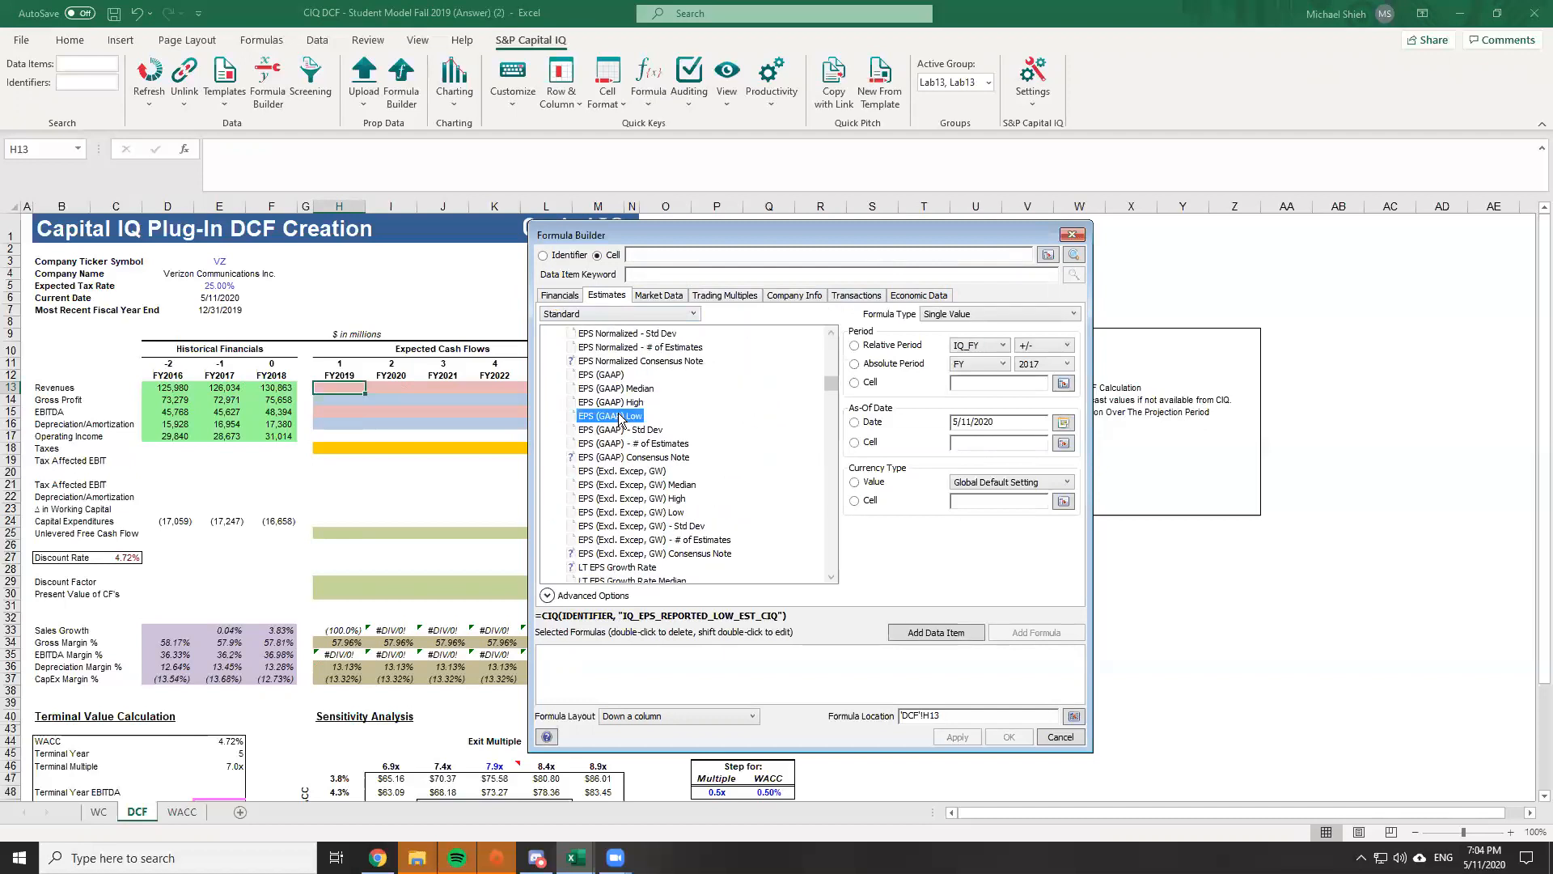
scroll(597, 440, "down", 10)
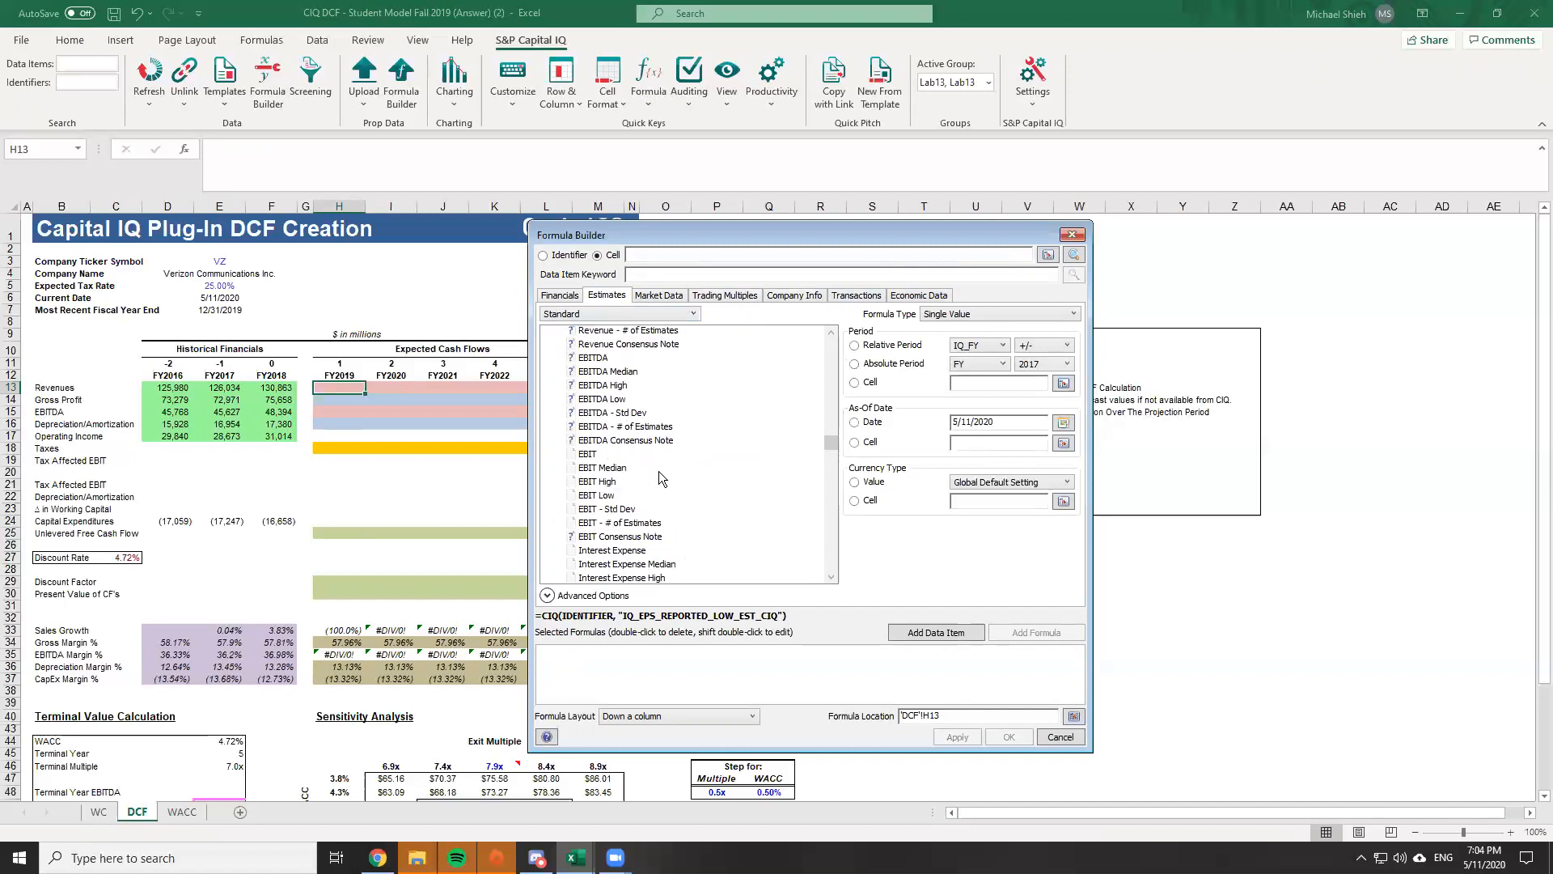
scroll(655, 479, "up", 1)
left_click(607, 366)
scroll(666, 434, "up", 1)
left_click(596, 378)
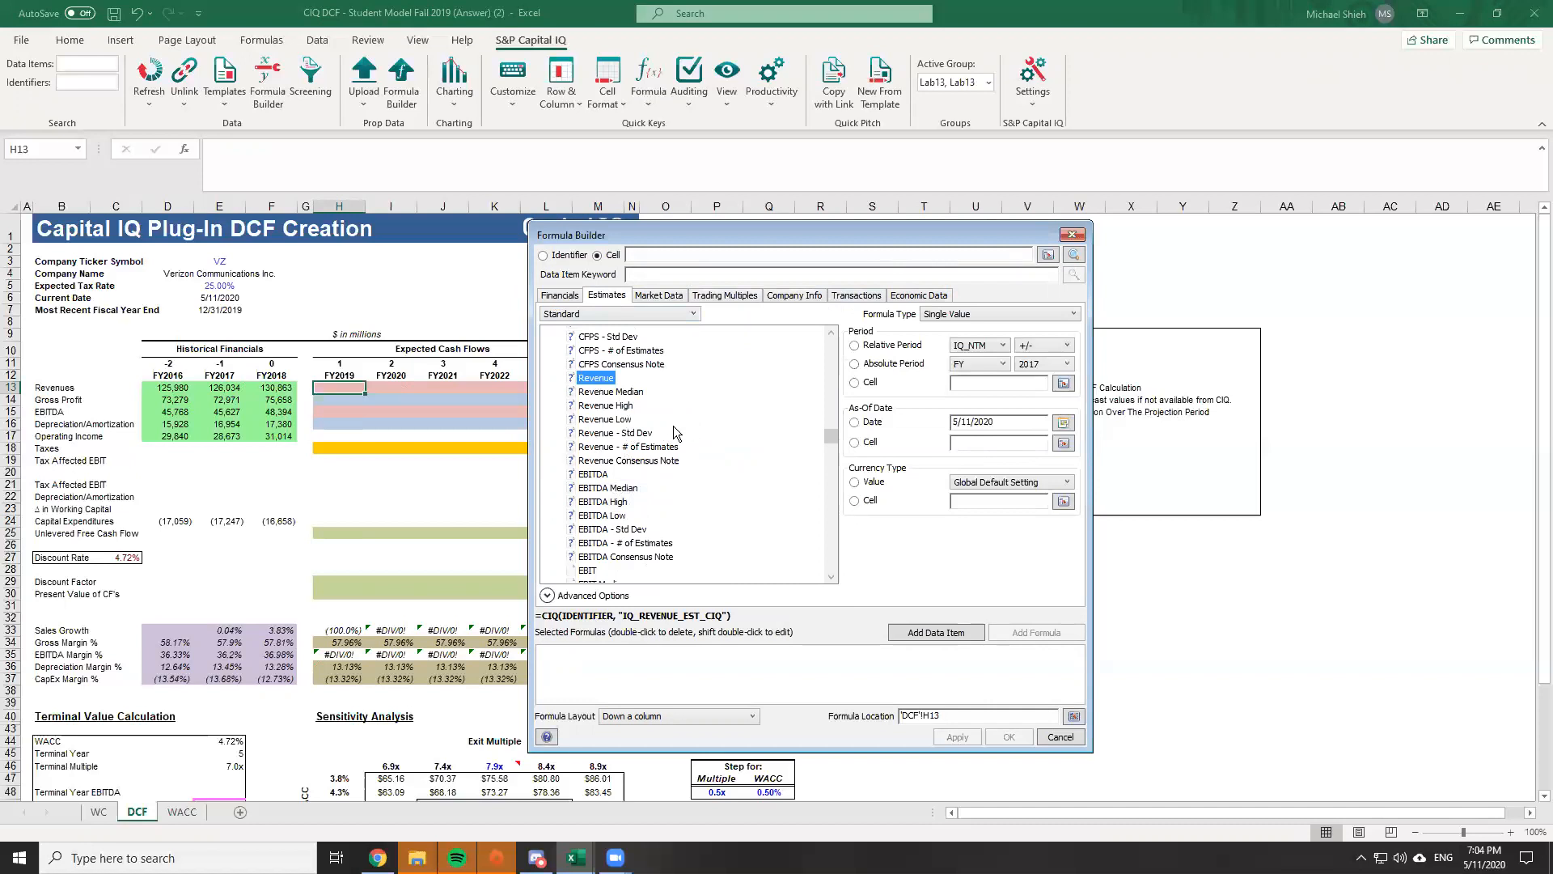
Reference ticker cell $E$3 and period cell H12, and add the consensus Revenue estimate to the selected formulas
left_click(677, 255)
left_click(243, 263)
left_click(688, 276)
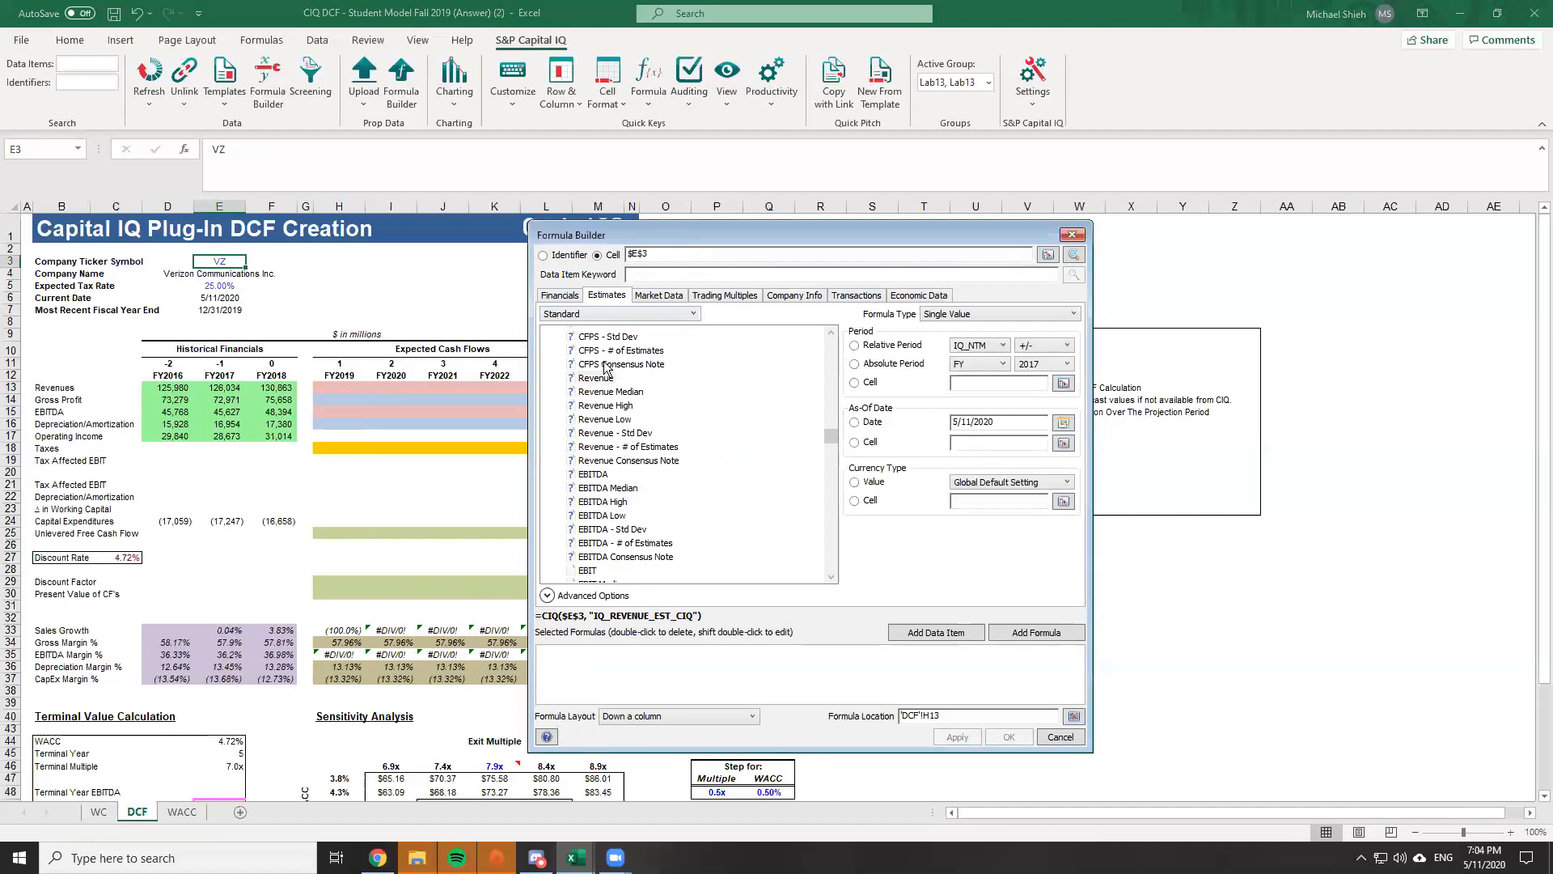
left_click(855, 383)
left_click(315, 376)
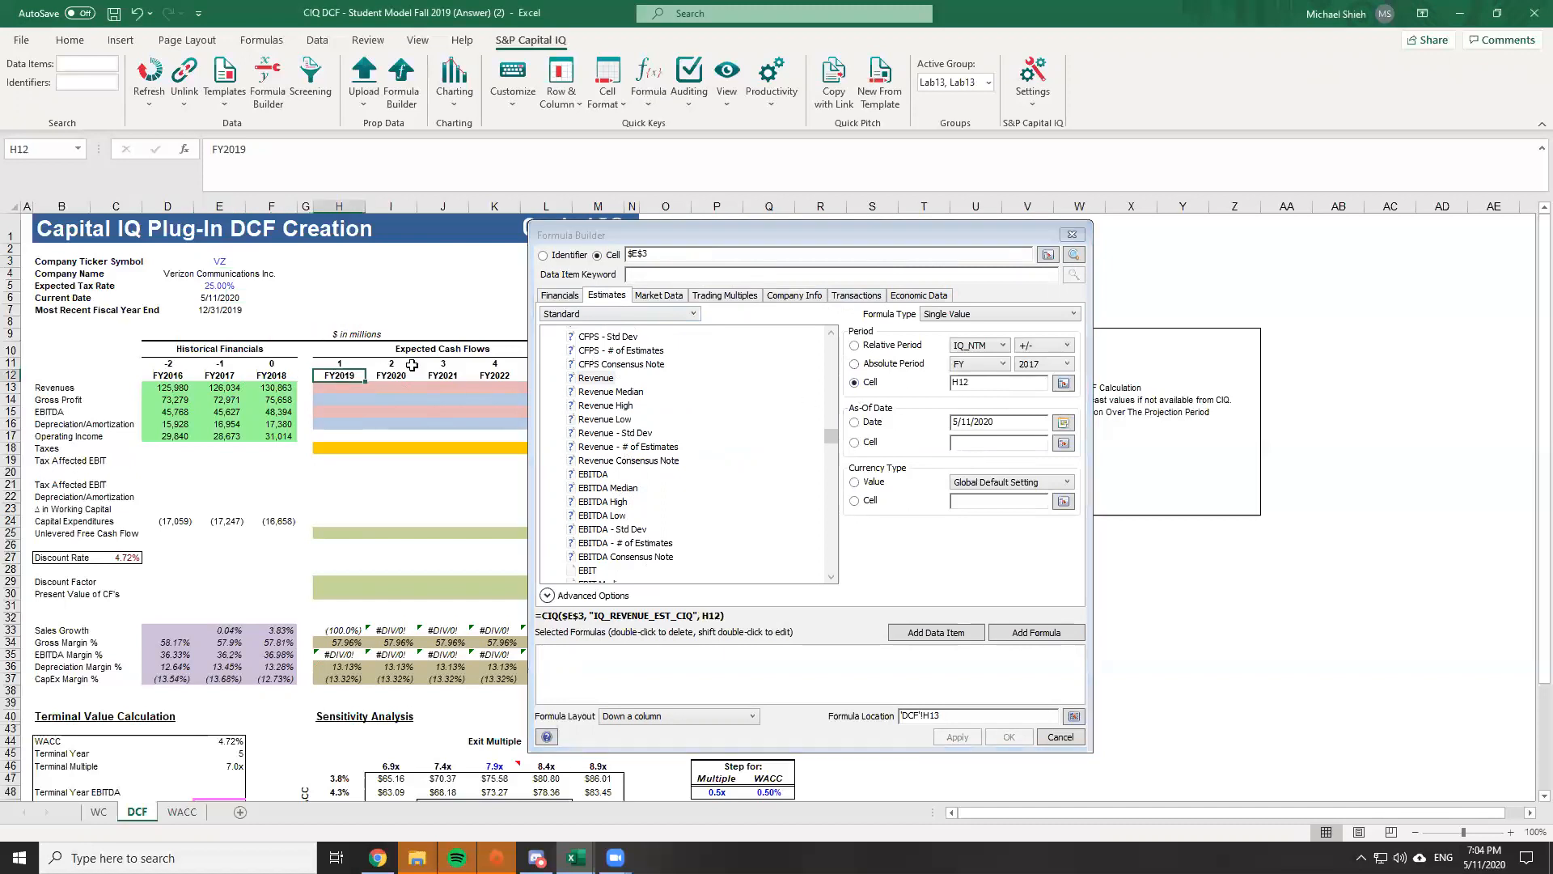
left_click(1019, 634)
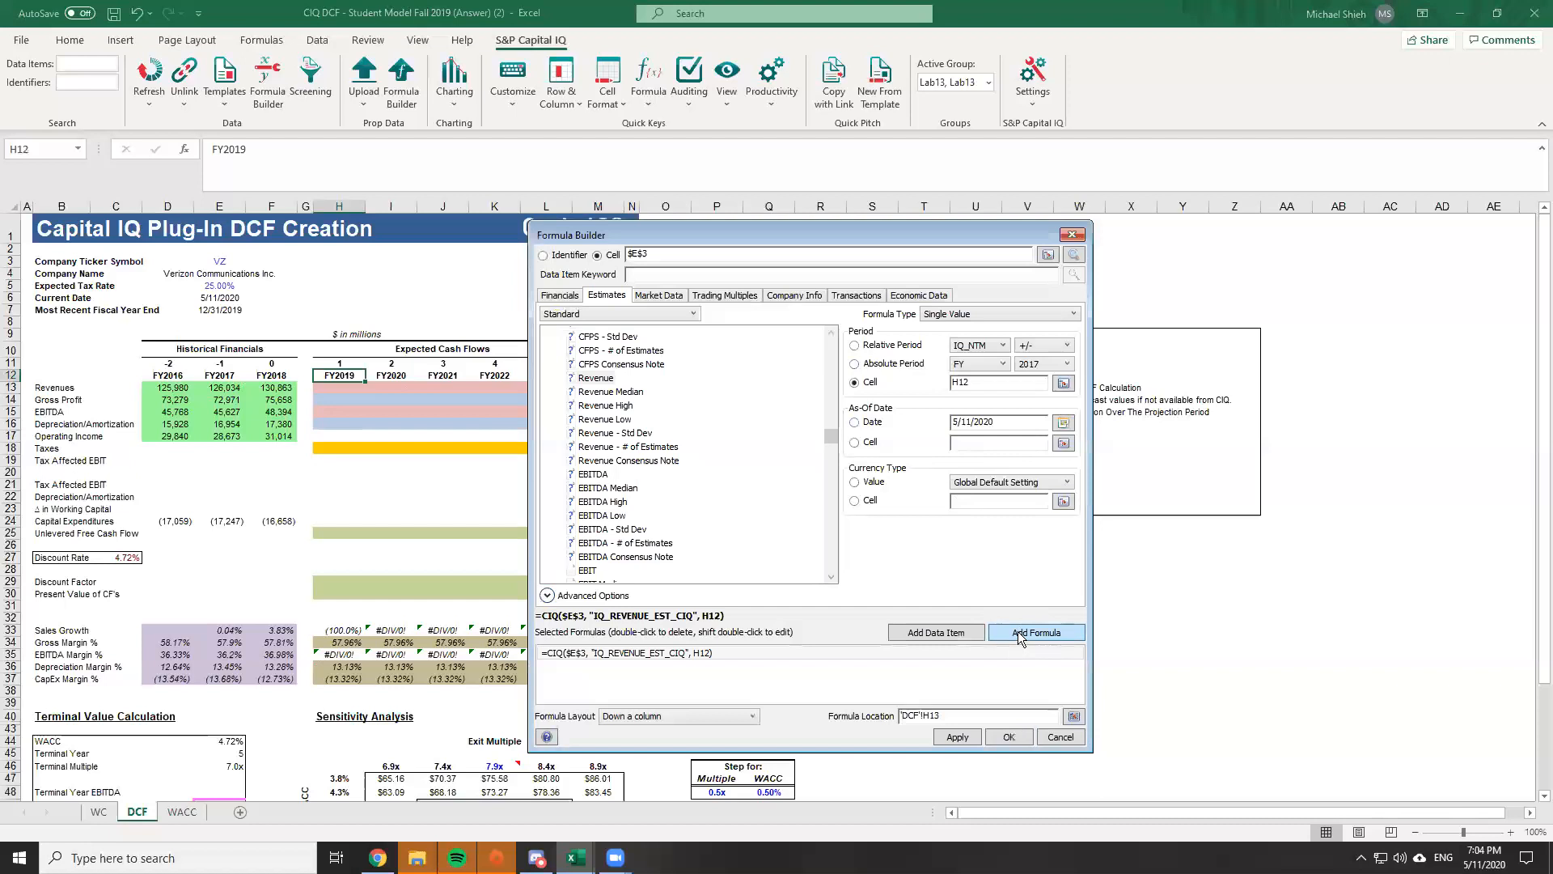
Add a second Revenue formula as a placeholder for row 14 plus the EBITDA estimate, and insert the formulas into H13:H15
left_click(1018, 631)
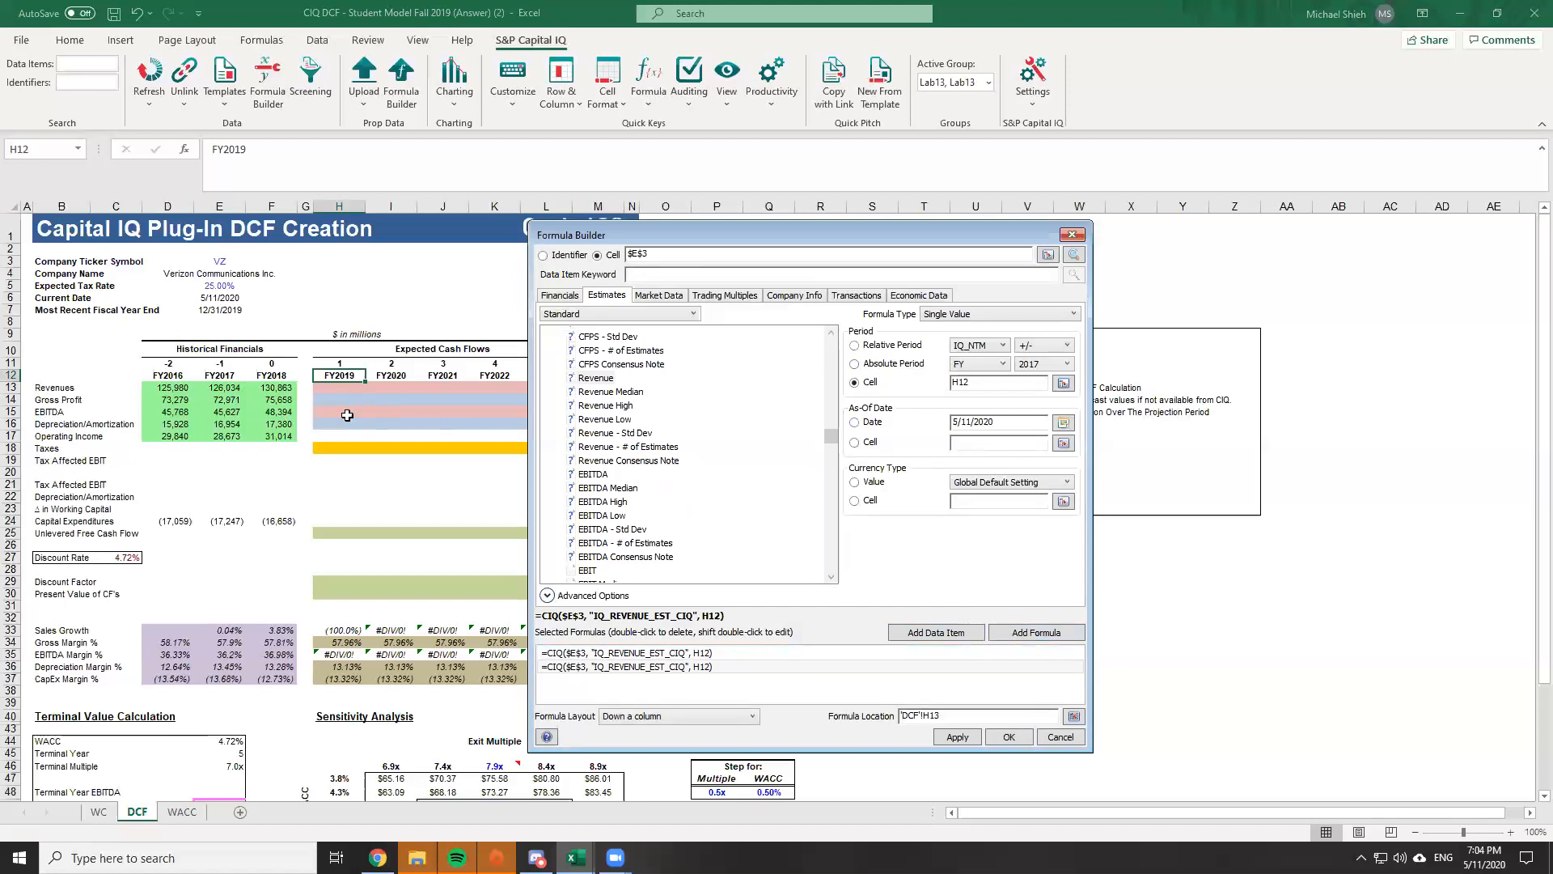
left_click(598, 476)
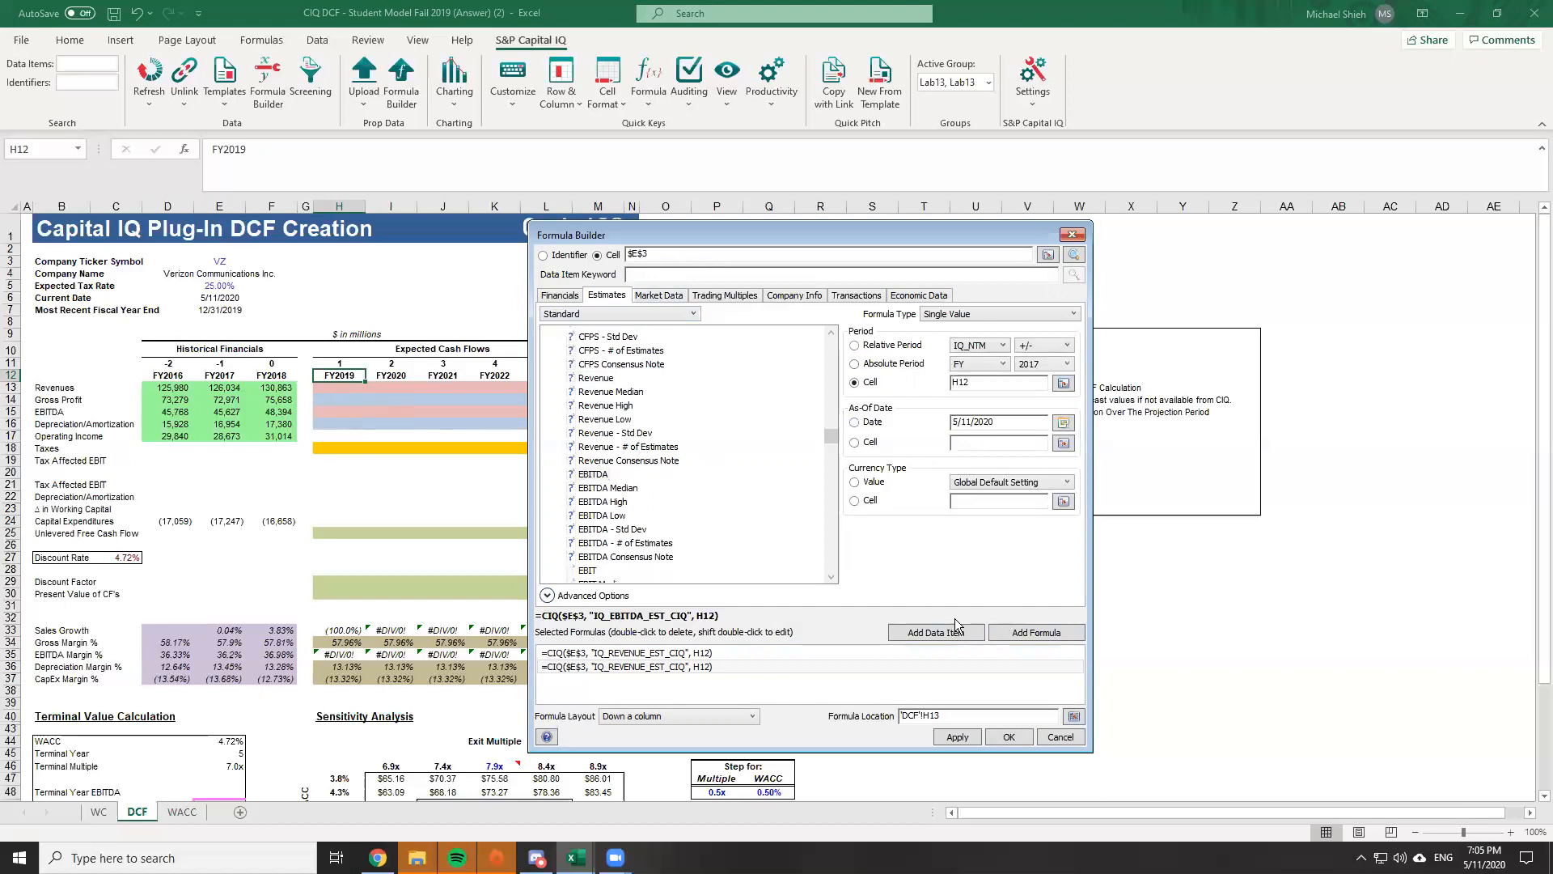
left_click(1006, 632)
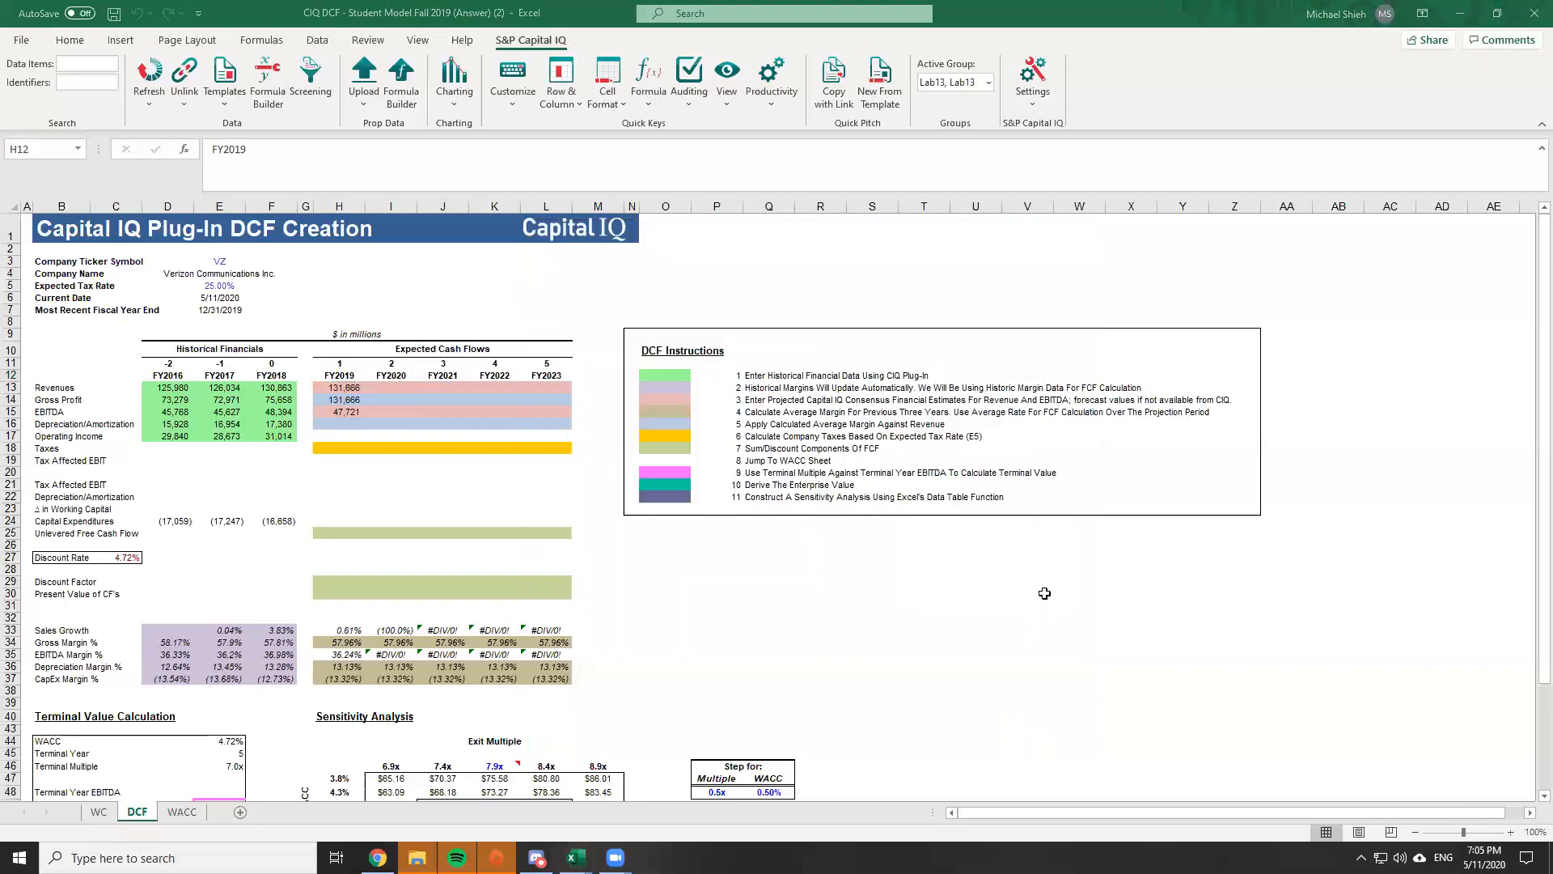
Clear the placeholder in H14 and fill the FY2019 Revenue and EBITDA estimates across to FY2023
key("alt+Tab")
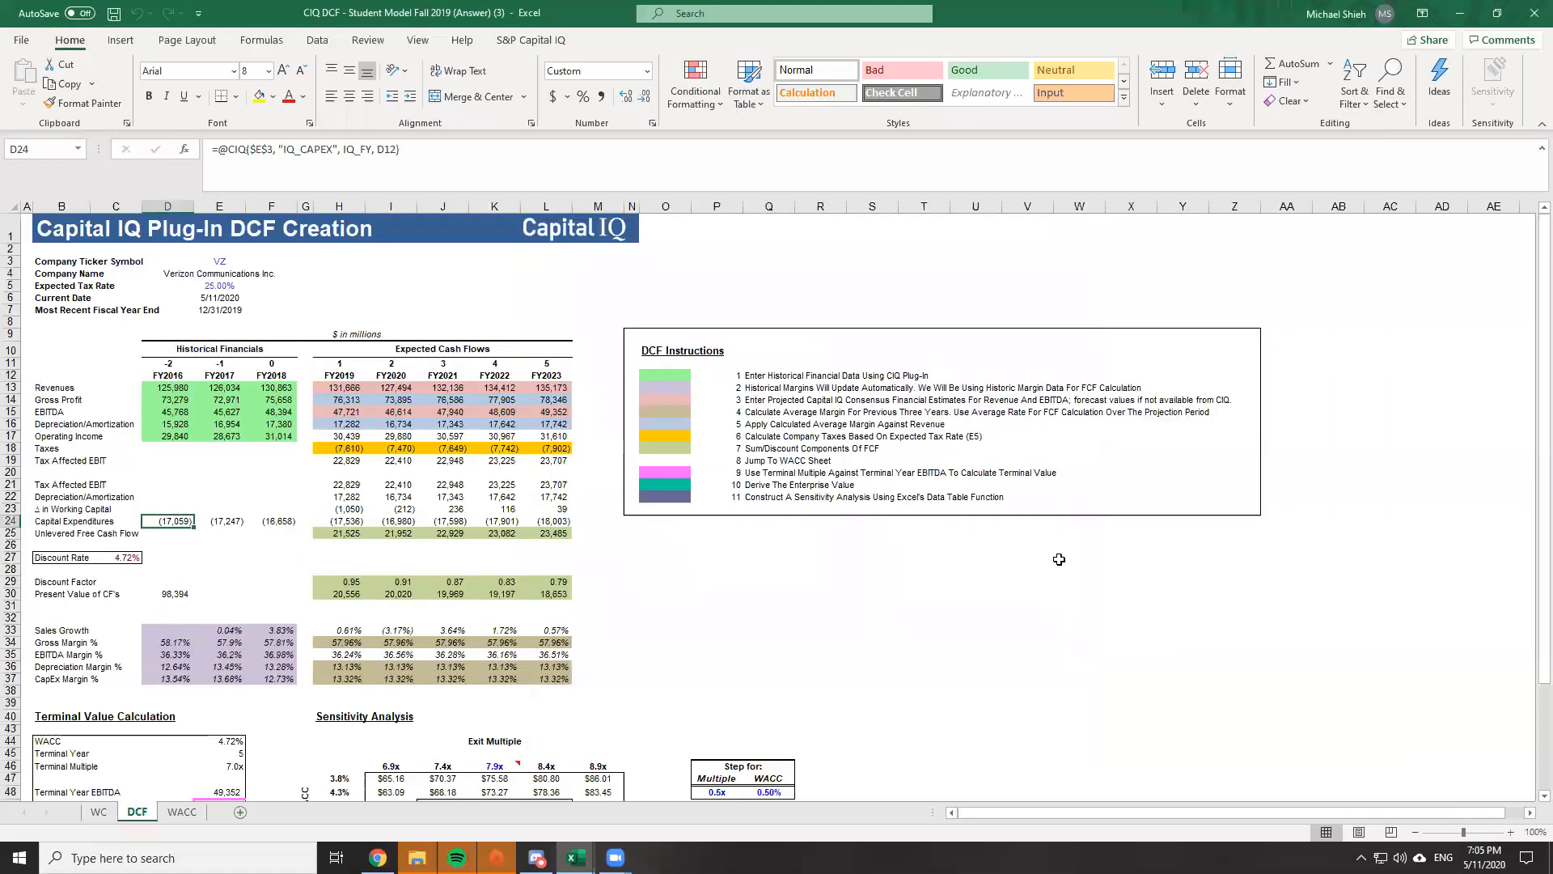
key("alt+Tab")
key("Up")
key("shift+Down")
key("shift+Down")
key("shift+Right")
key("shift+Right")
key("shift+Right")
key("shift+Right")
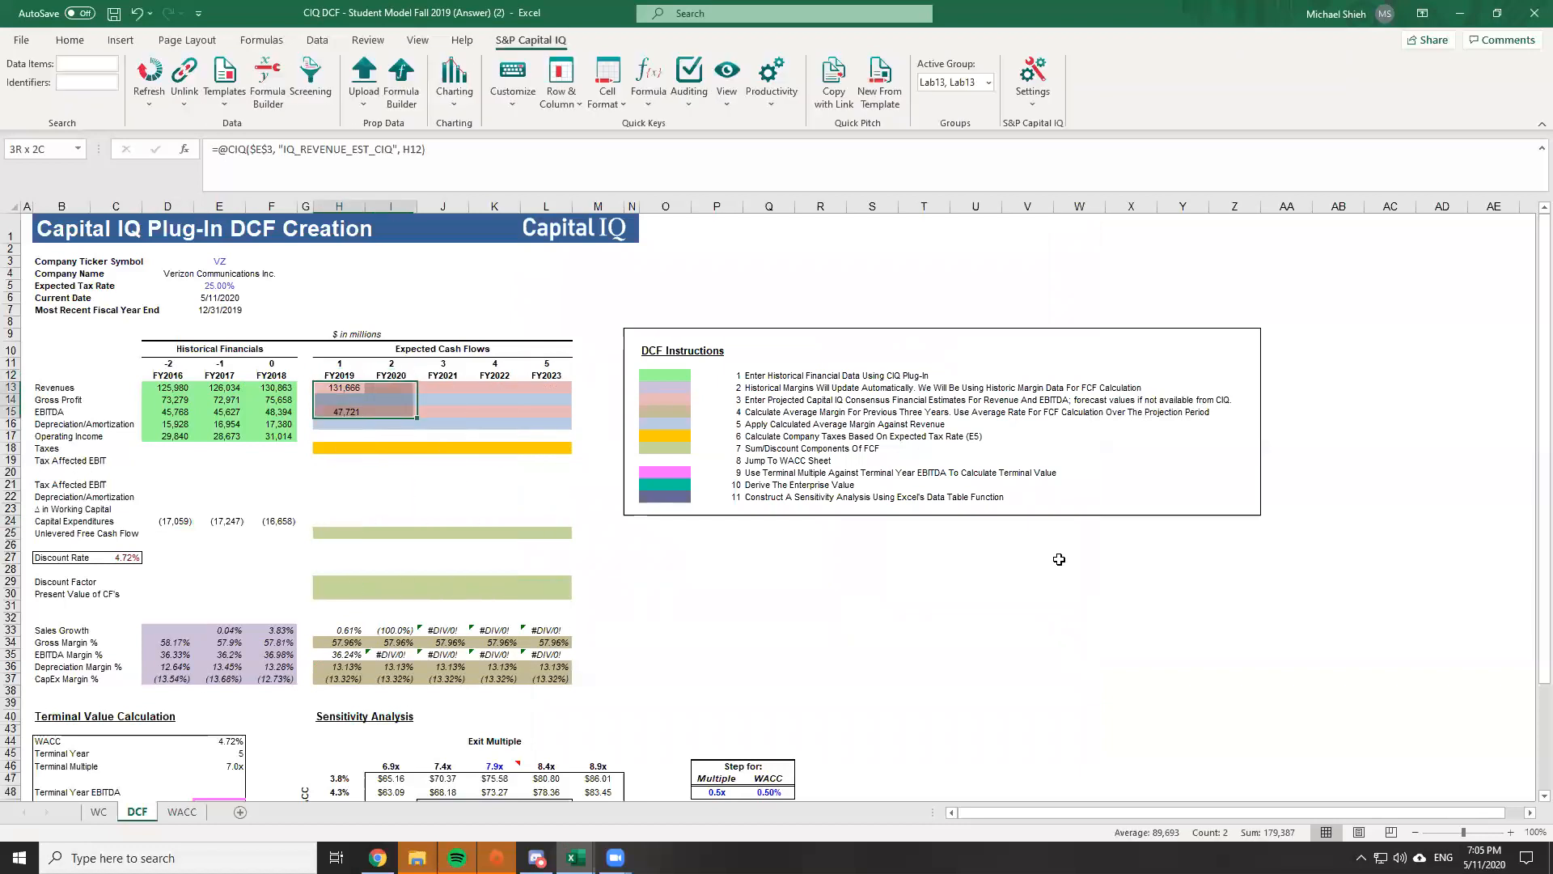
key("Down")
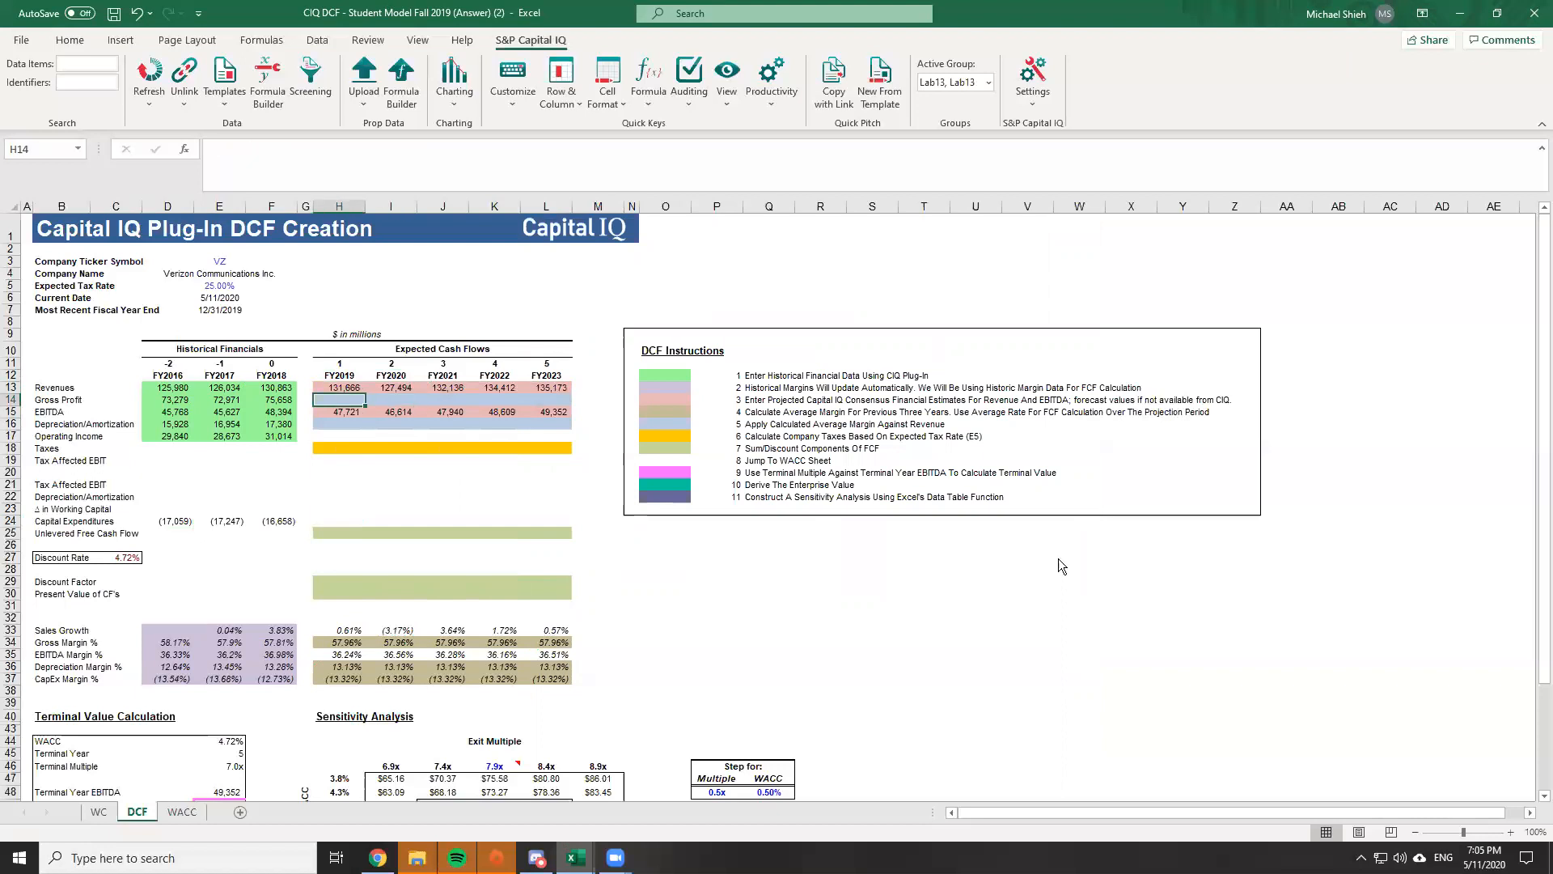
Review the projected growth and margin formulas in rows 33 to 37 for use in the gross profit forecast
key("Right")
key("Left")
key("Down")
key("Down")
key("Up")
key("Right")
key("Down")
key("ctrl+Down")
key("Left")
key("F2")
key("Return")
key("Down")
key("Down")
key("Up")
key("Down")
key("Up")
key("Right")
key("Right")
key("Left")
key("Left")
key("Down")
key("Down")
key("Up")
key("ctrl+Up")
key("ctrl+Up")
key("ctrl+Up")
key("Down")
Calculate FY2019 gross profit in H14 as revenue times gross margin, =H13*H34
type("=")
key("Up")
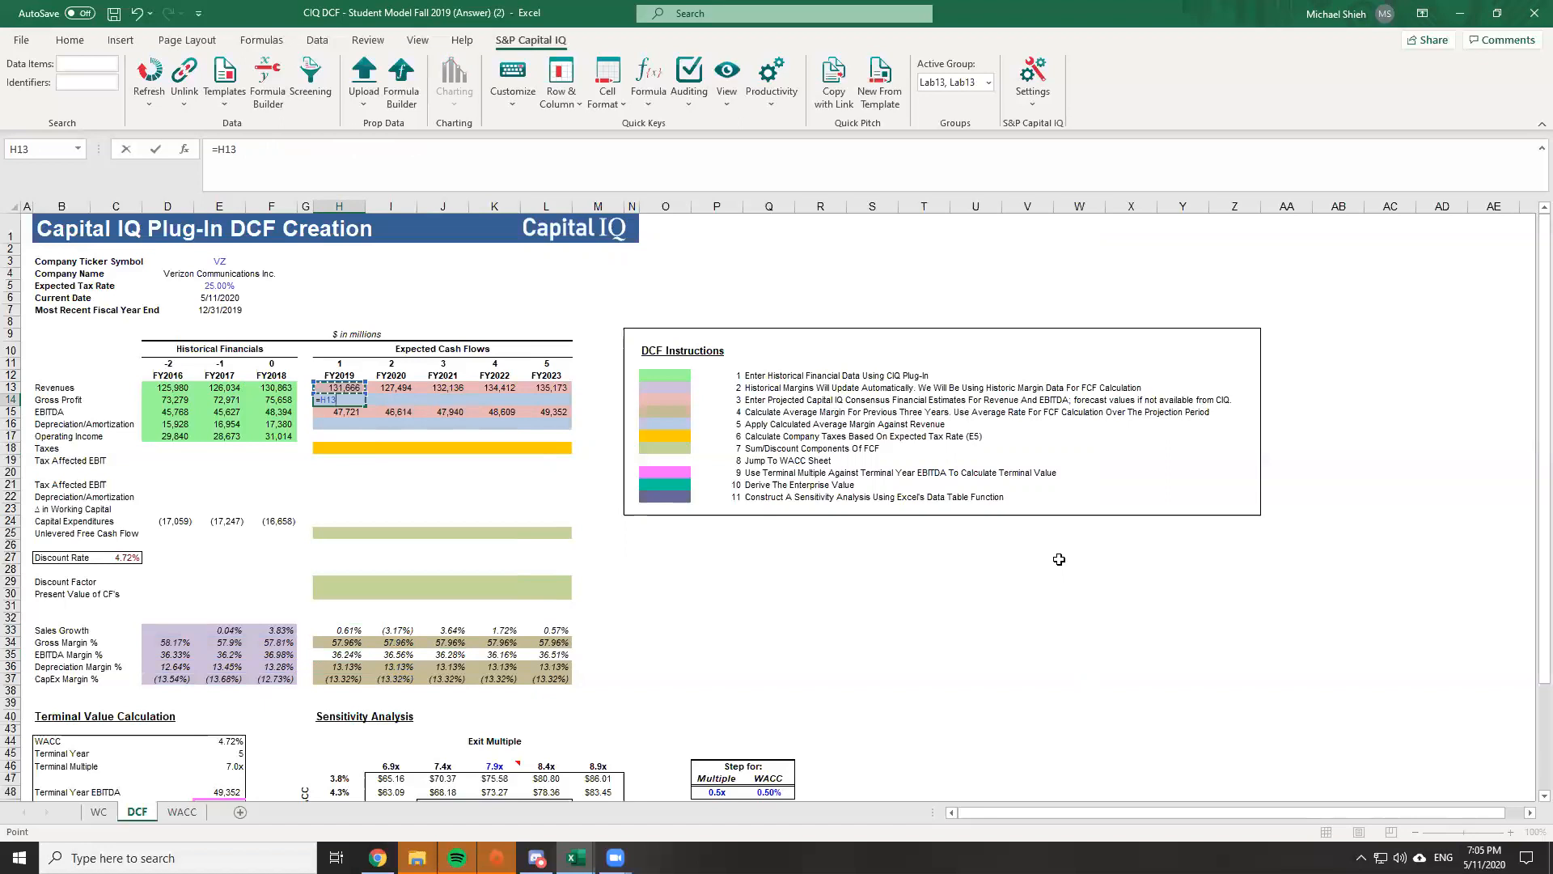
type("*")
key("ctrl+Down")
key("ctrl+Down")
key("ctrl+Down")
key("ctrl+Down")
key("Up")
key("Up")
key("Up")
key("Return")
Fill the projected gross profit formula from H14 across to L14
key("Up")
key("shift+Right")
key("shift+Right")
key("shift+Right")
key("shift+Right")
key("ctrl+r")
Calculate FY2019 depreciation/amortization in H16 as depreciation margin times revenue, =H36*H13
key("Down")
key("Down")
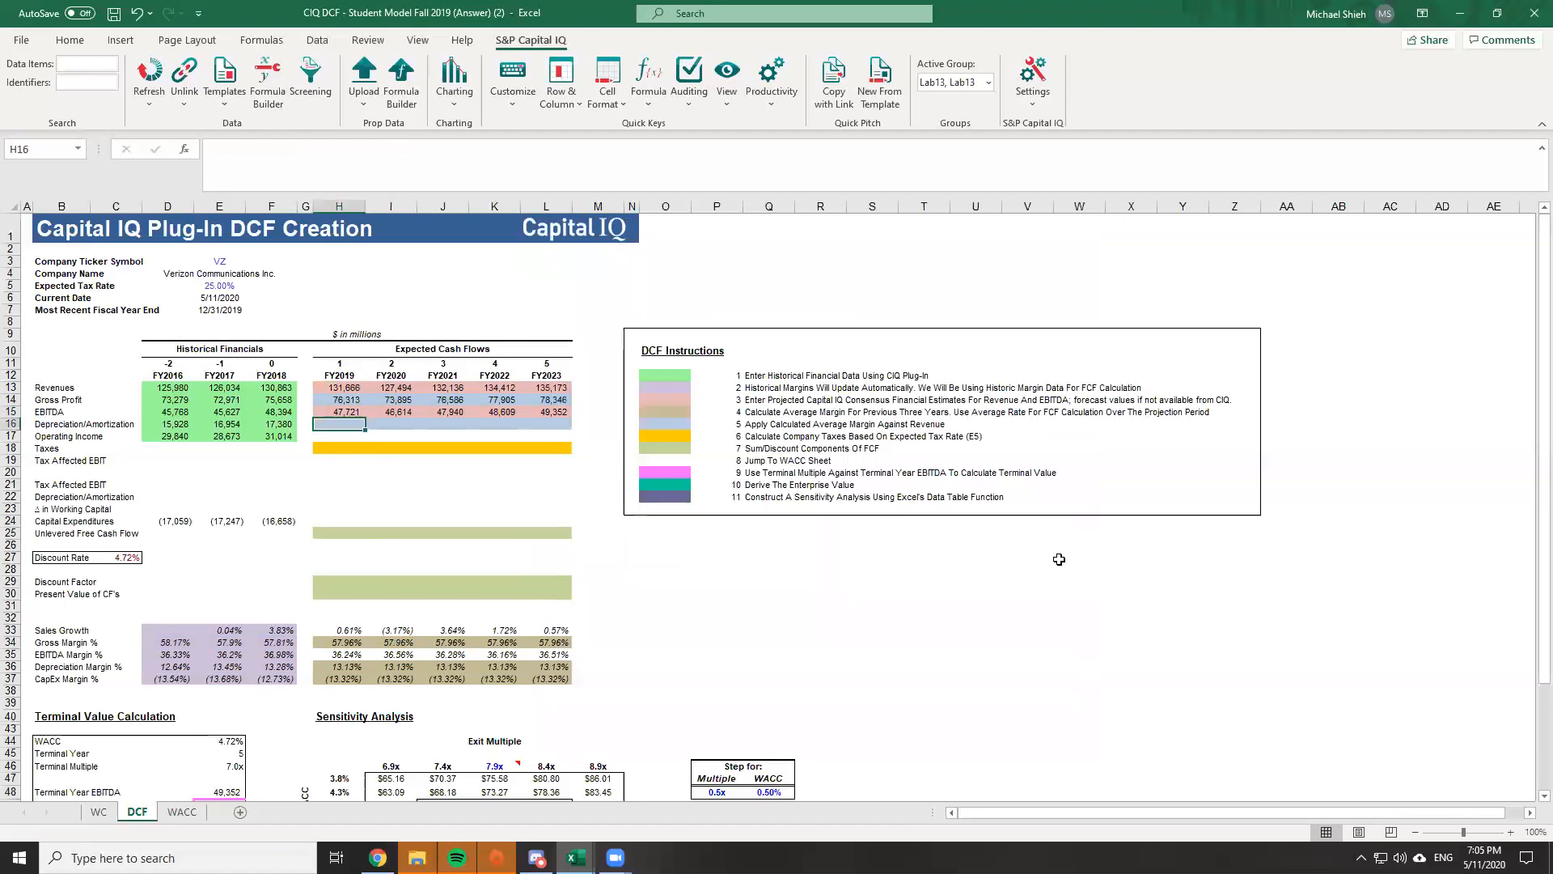
key("Up")
key("Up")
key("ctrl+shift+Right")
key("Down")
key("Down")
type("=")
key("ctrl+Down")
key("ctrl+Down")
key("Up")
key("Up")
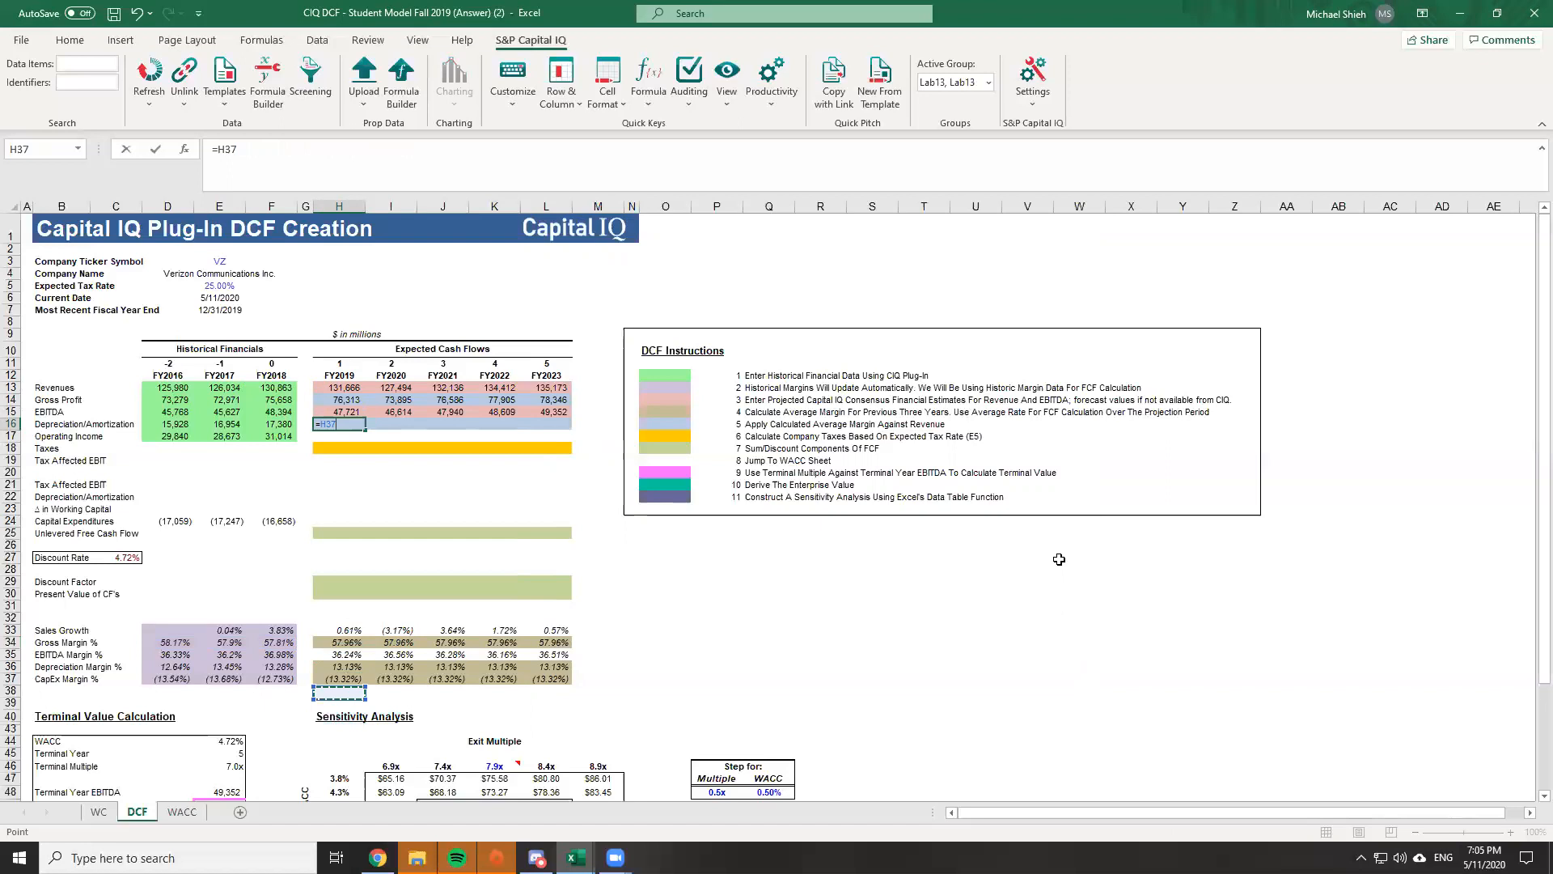
type("*")
key("Up")
key("Up")
key("Up")
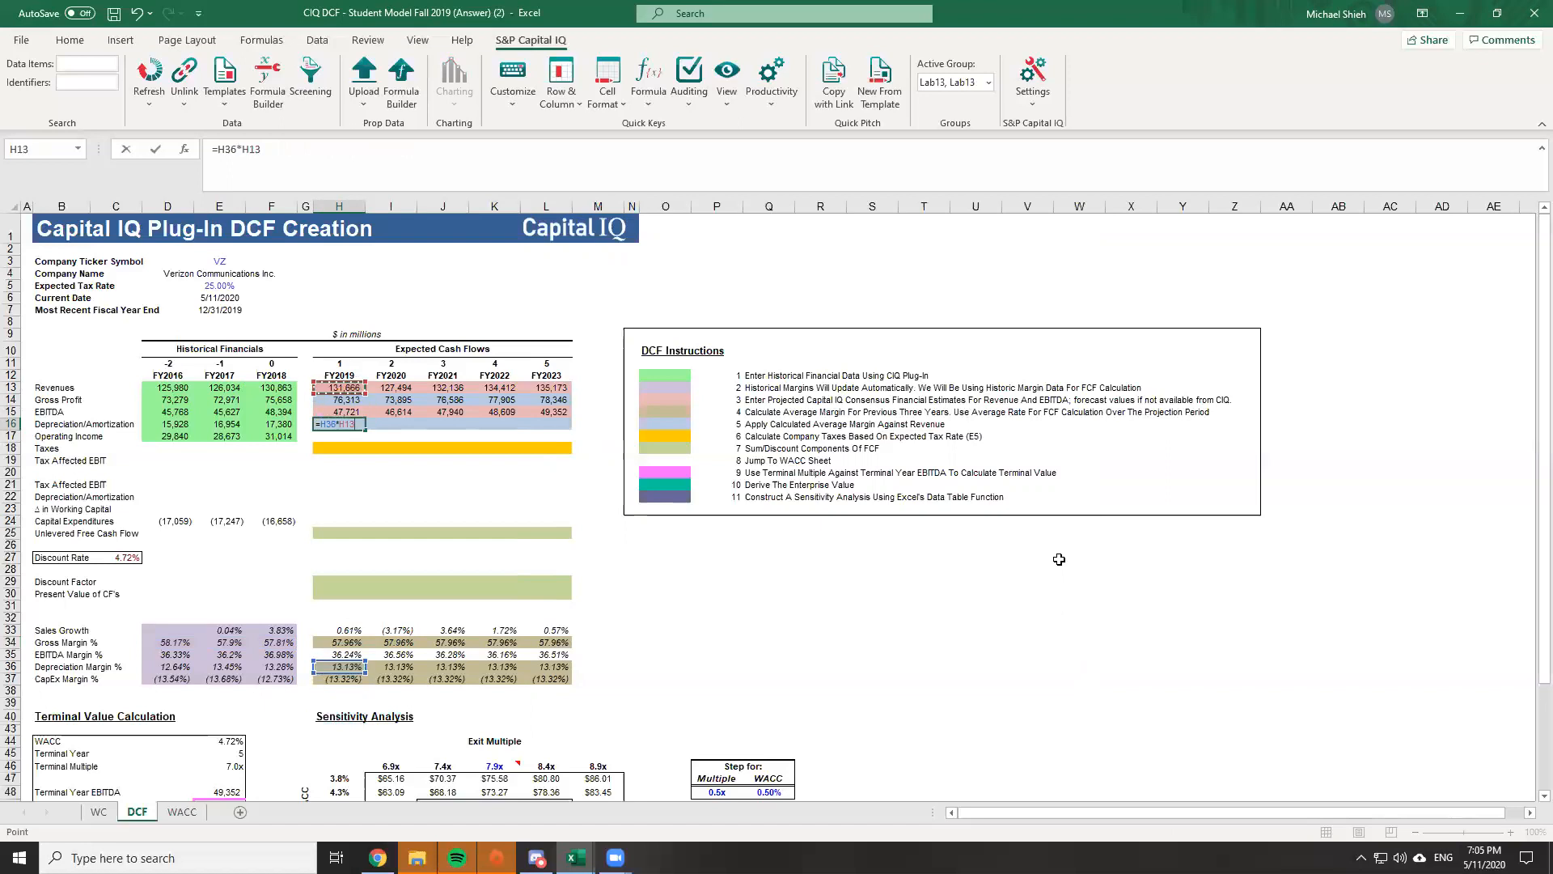
key("Return")
Fill the projected depreciation/amortization formula from H16 across to L16
key("Up")
key("shift+Right")
key("shift+Right")
key("shift+Right")
key("shift+Right")
key("ctrl+r")
Calculate FY2019 taxes in H18 from the expected tax rate with =E5*H16
key("Down")
key("Down")
type("=")
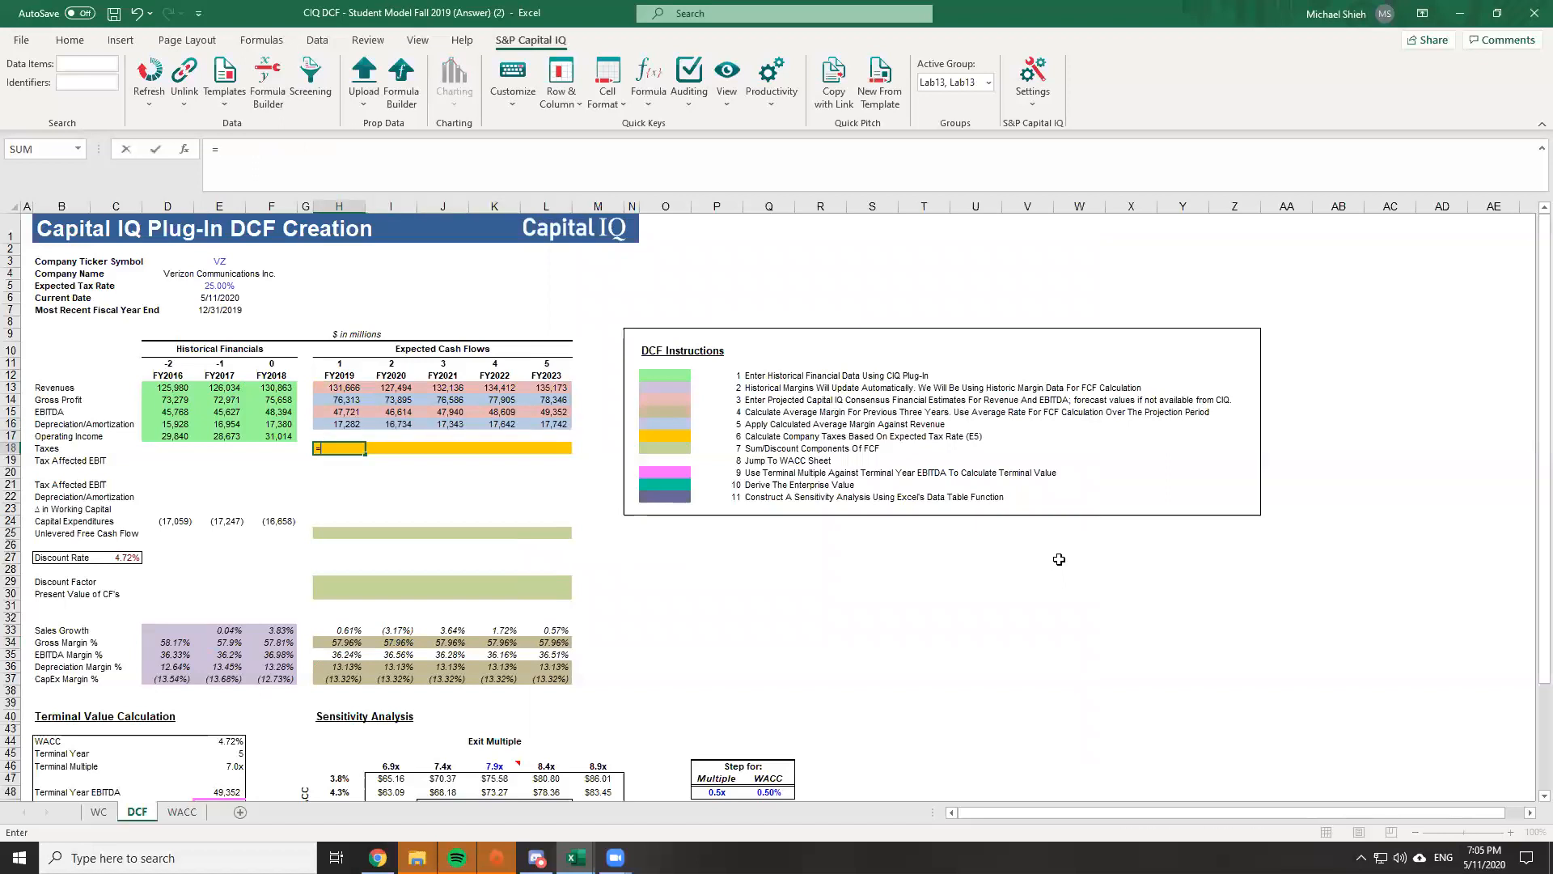
key("Left")
key("Up")
key("Up")
key("Left")
key("Up")
key("Left")
key("Up")
key("Up")
key("Up")
key("Up")
key("Up")
key("Left")
key("Up")
key("Right")
key("Up")
key("Up")
key("Up")
key("Up")
type("*")
key("Up")
key("Up")
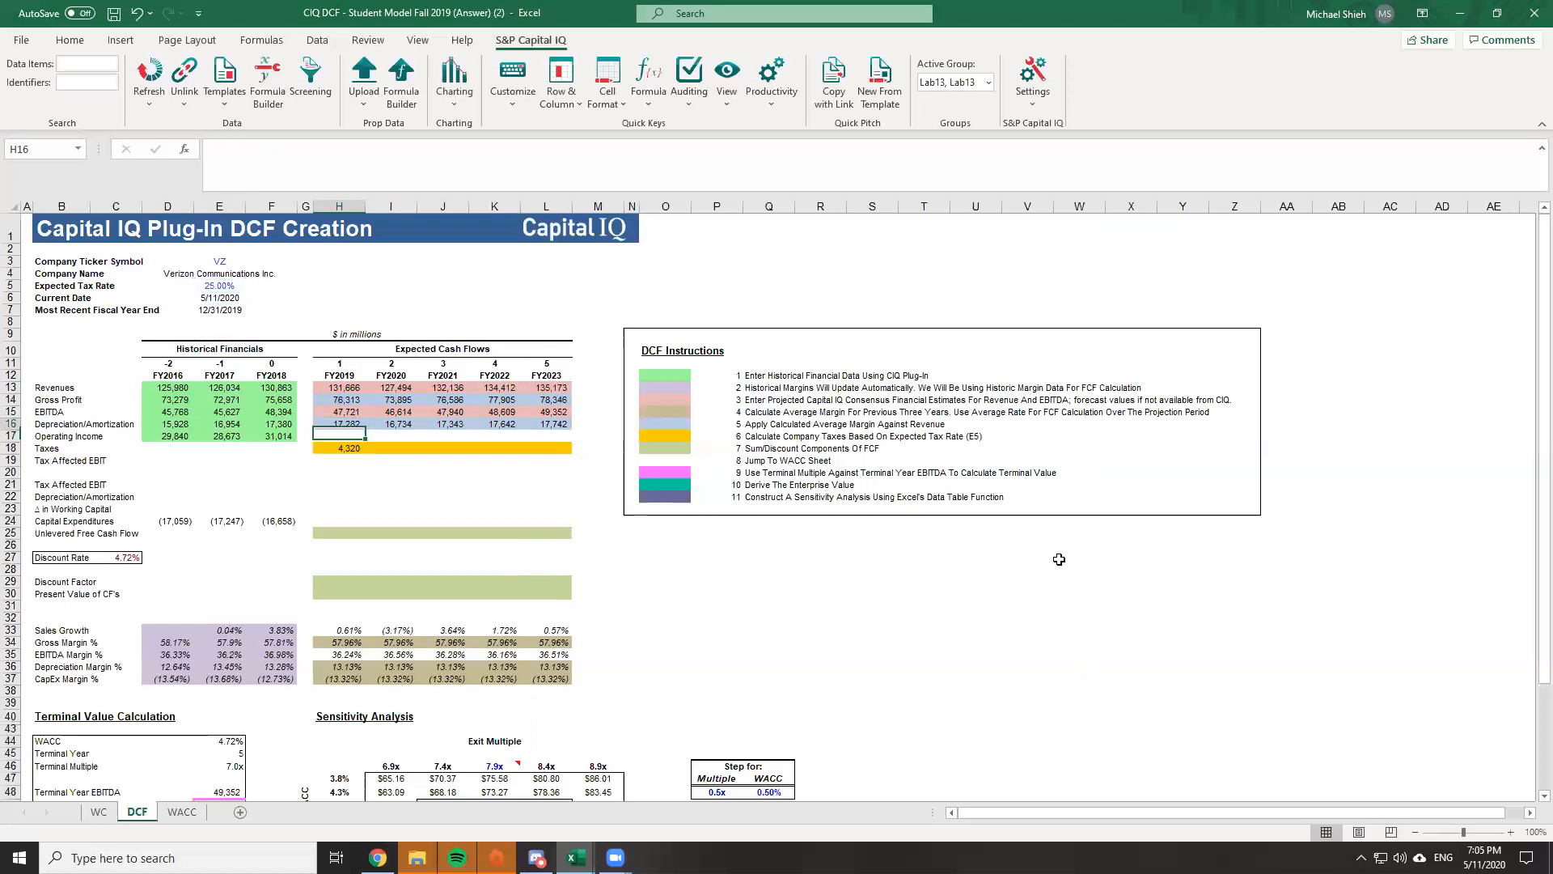
key("Return")
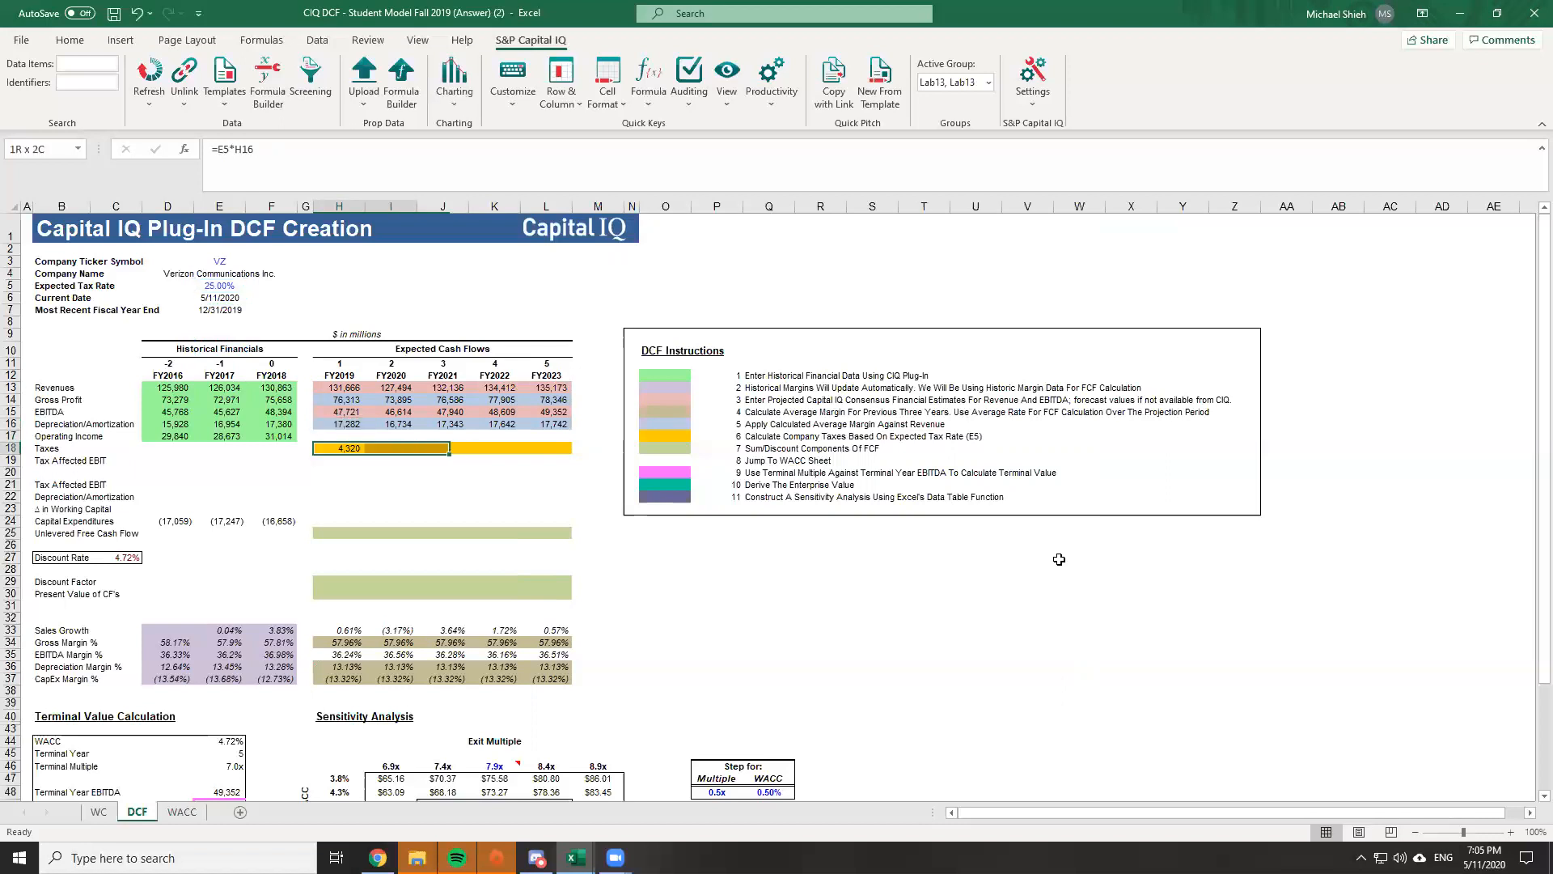
Calculate FY2019 tax affected EBIT in H19 with =H16-H18
type("=")
key("Up")
key("Up")
key("Up")
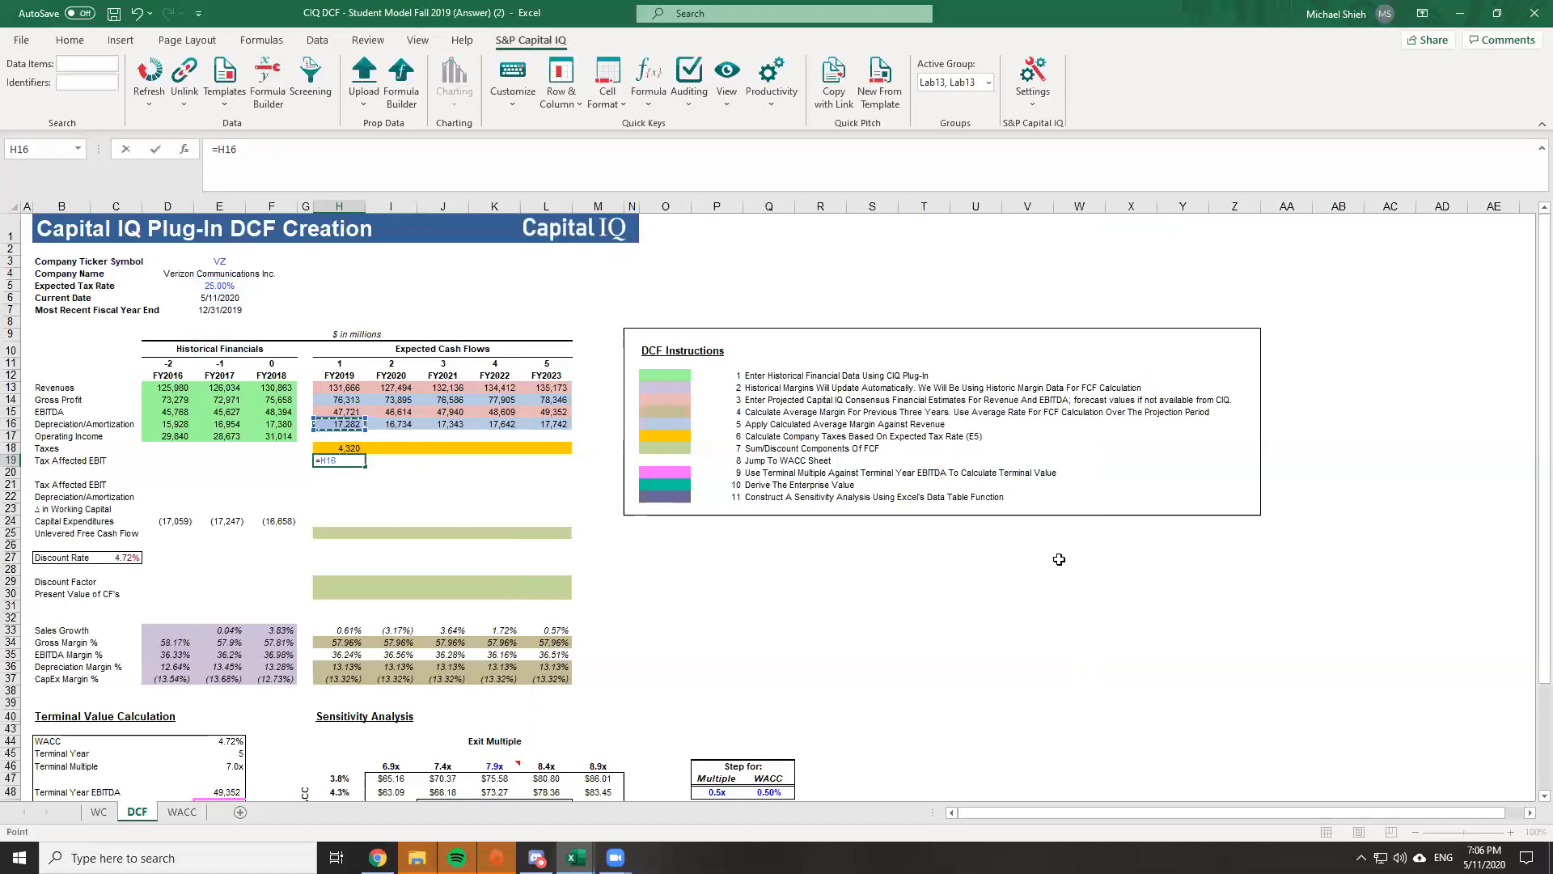
type("-")
key("Up")
key("Return")
Fill the tax affected EBIT formula from H19 across to L19
key("Up")
key("Up")
key("Down")
key("shift+Right")
key("shift+Right")
key("shift+Right")
key("shift+Right")
key("ctrl+r")
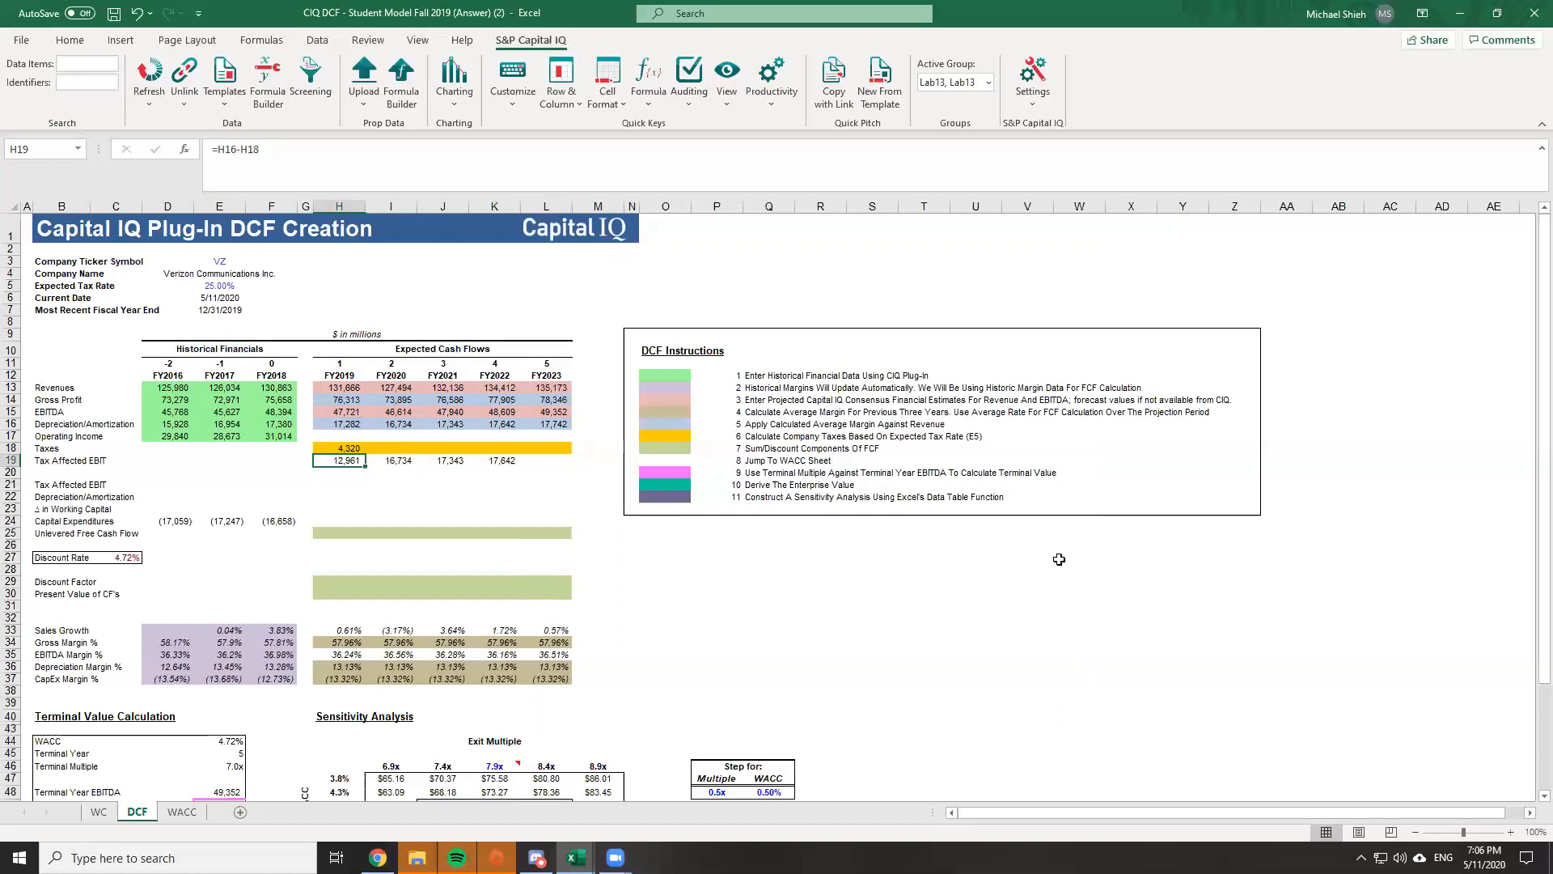
Link the FY2019 tax affected EBIT of the cash flow section in H21 to H19
key("Down")
key("Down")
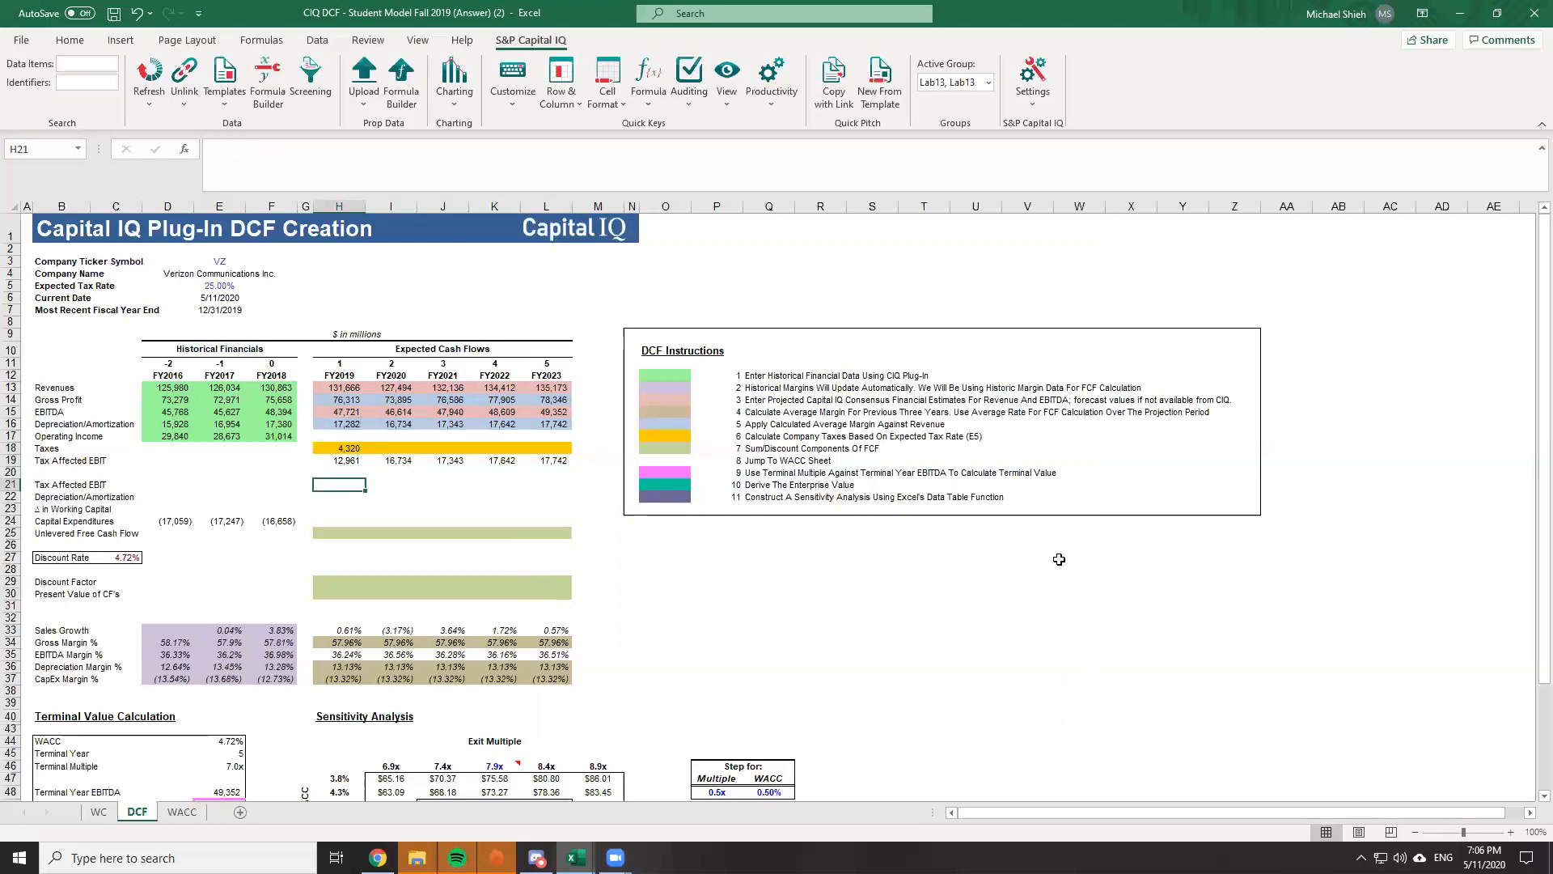
type("=")
key("Up")
key("Up")
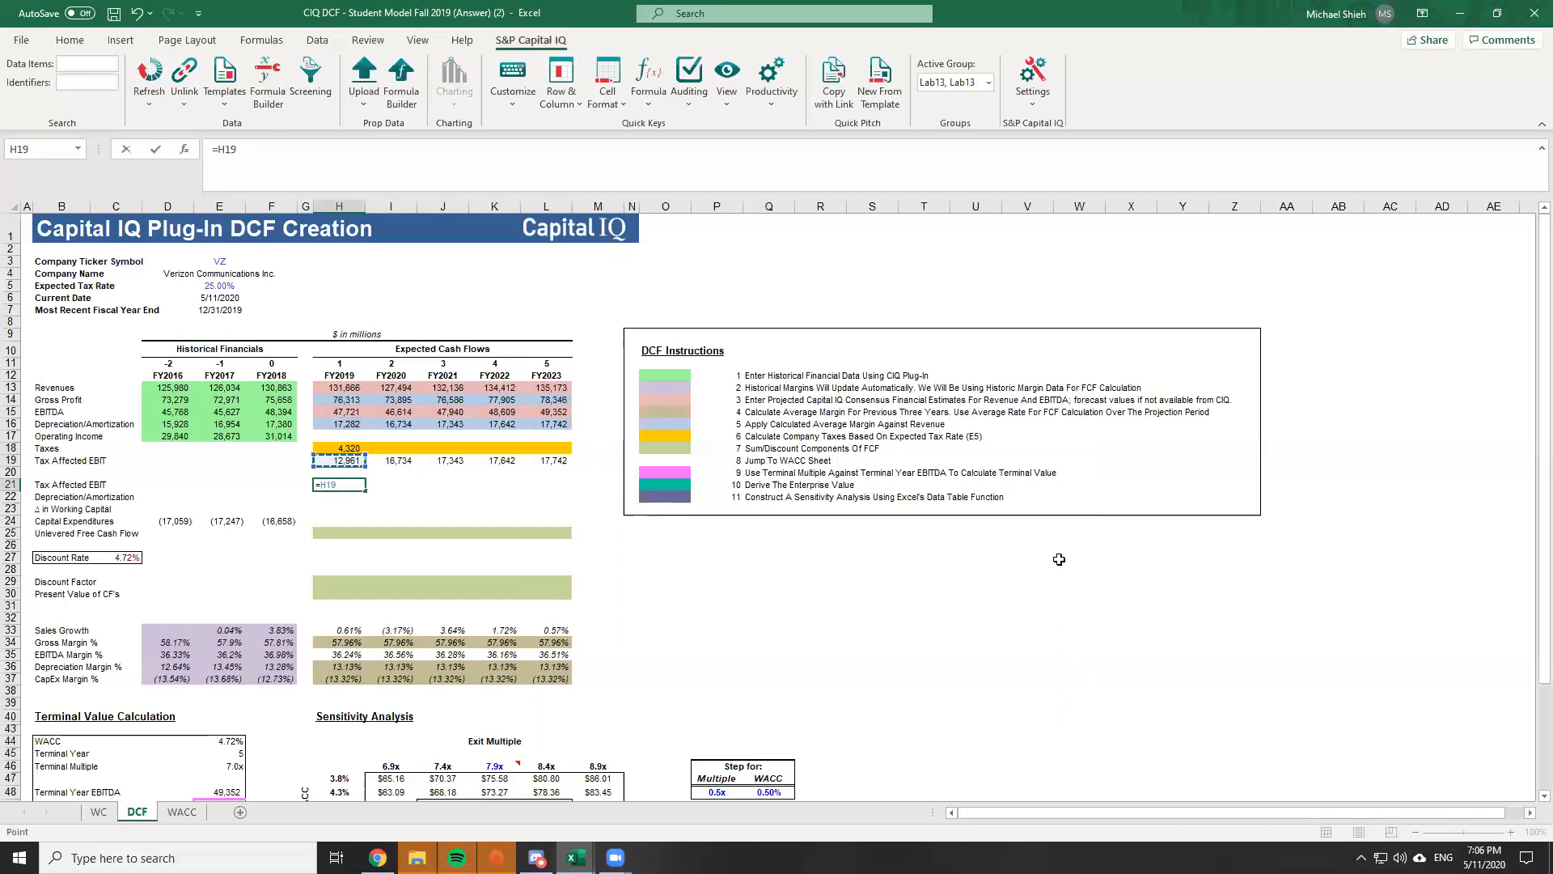
key("Return")
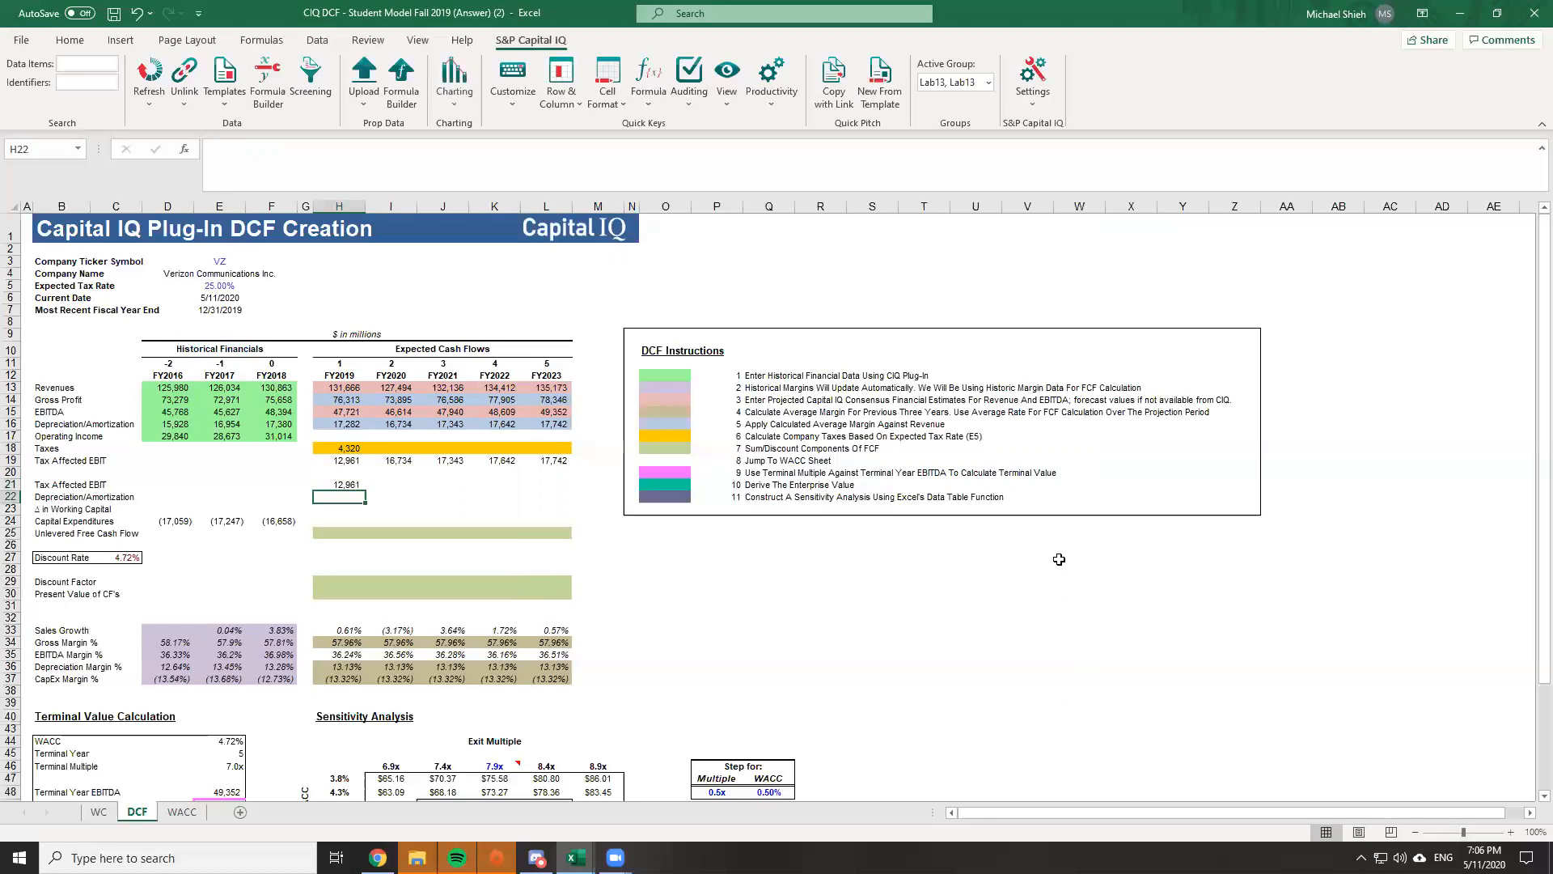
Link the FY2019 depreciation/amortization of the cash flow section in H22 to H16
type("=")
key("Up")
key("Up")
key("Up")
key("Up")
key("Up")
key("Up")
key("Return")
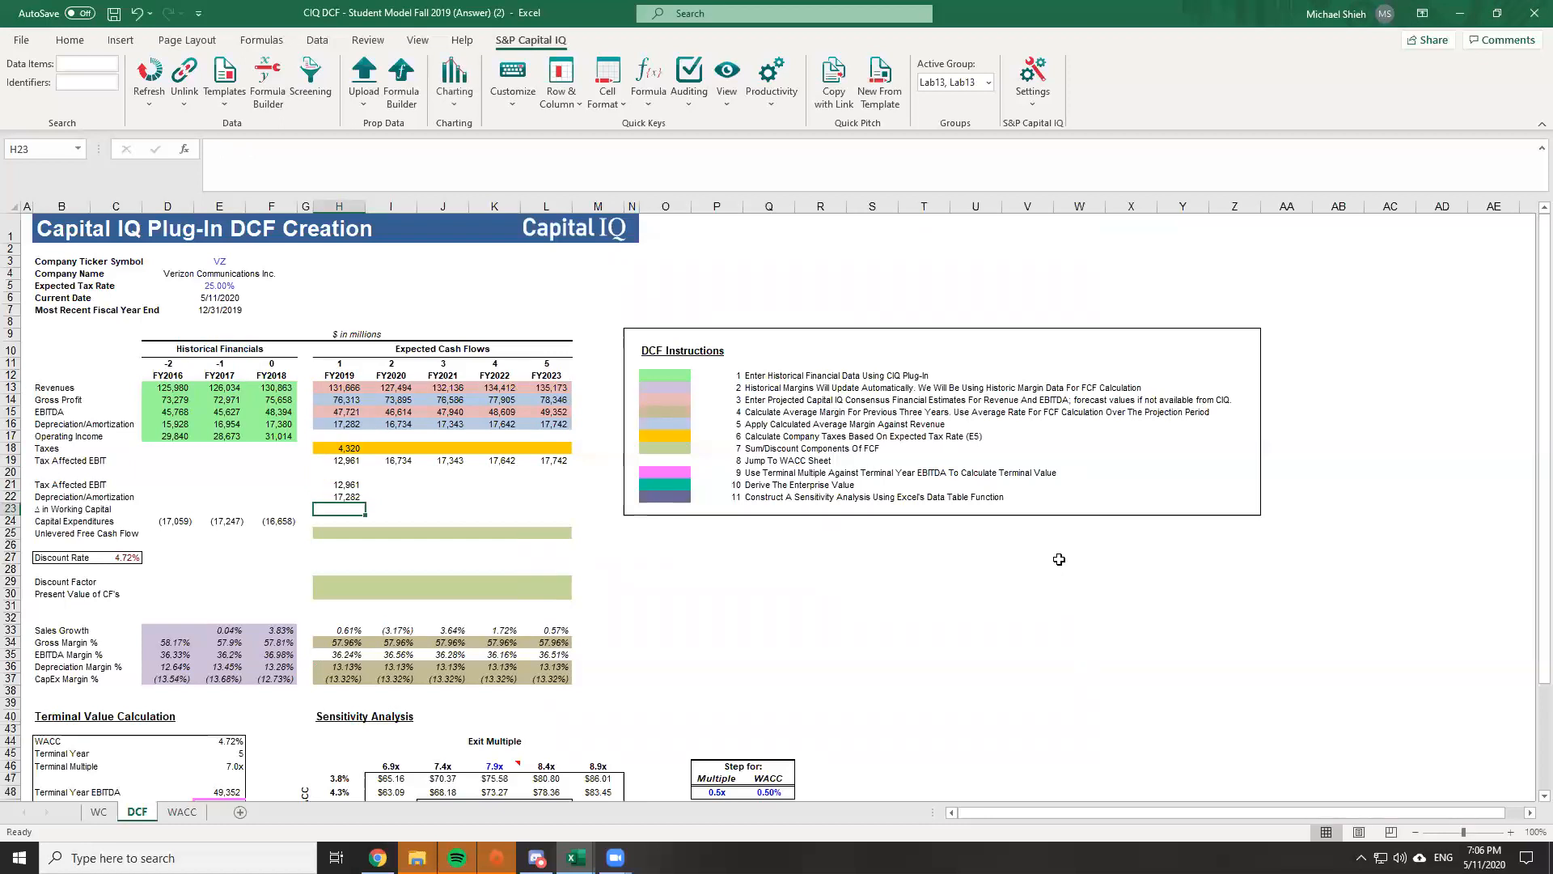
Examine the FY2019 formulas of the working capital line items in F6:F10 on the WC sheet
key("ctrl+Page_Up")
key("Down")
key("Down")
key("Down")
key("Down")
key("Down")
key("Down")
key("Down")
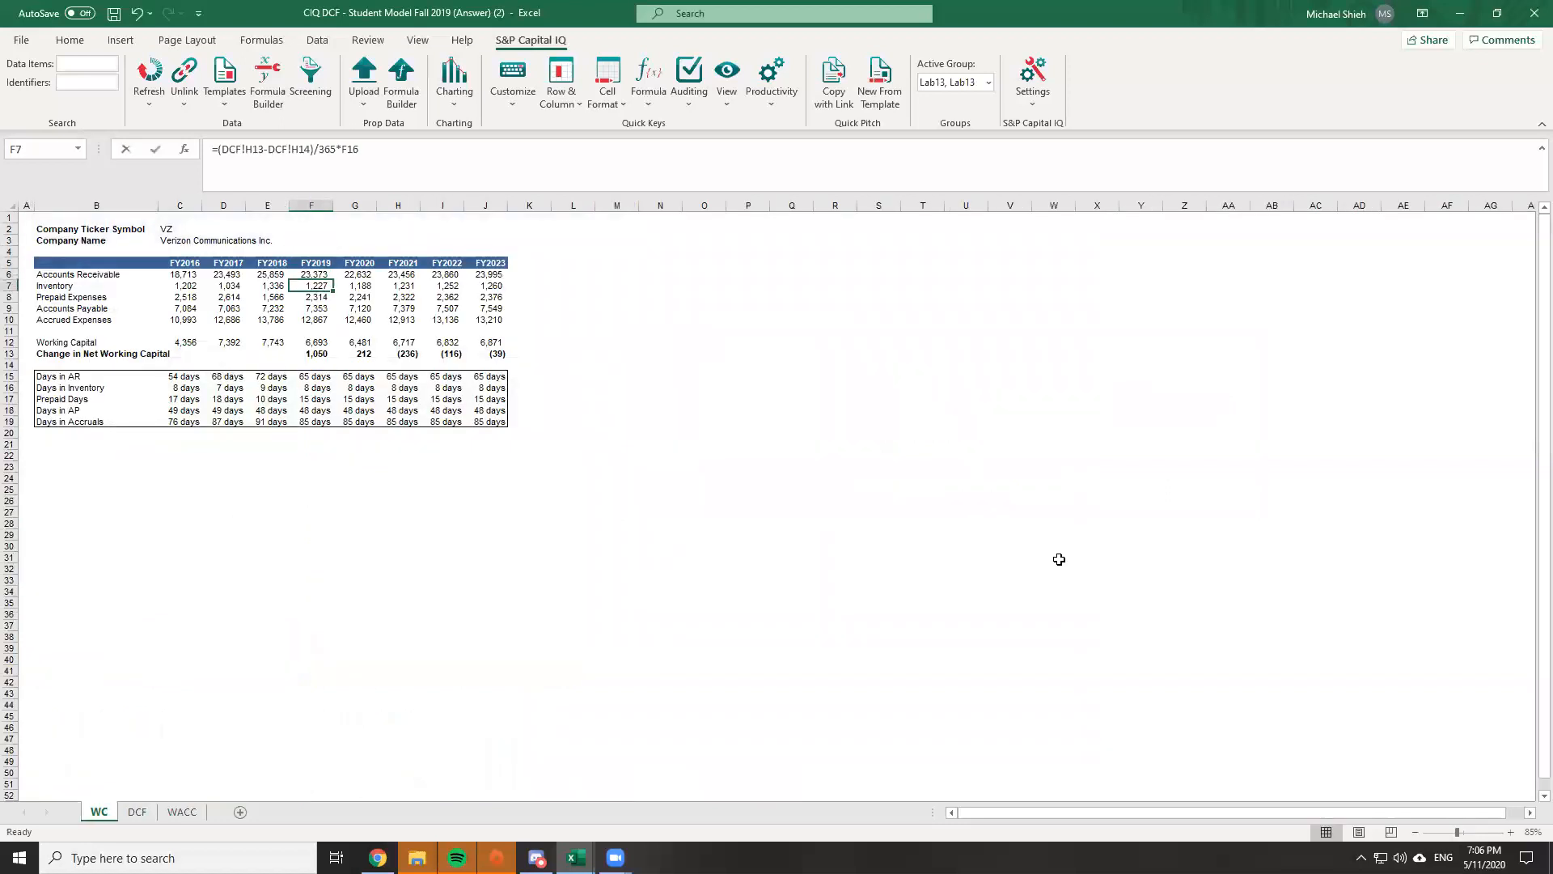
key("Down")
key("Down")
key("Down")
key("Up")
key("Up")
key("Up")
key("Up")
key("Up")
key("Down")
key("Down")
key("Down")
key("Up")
key("Up")
key("Up")
key("Up")
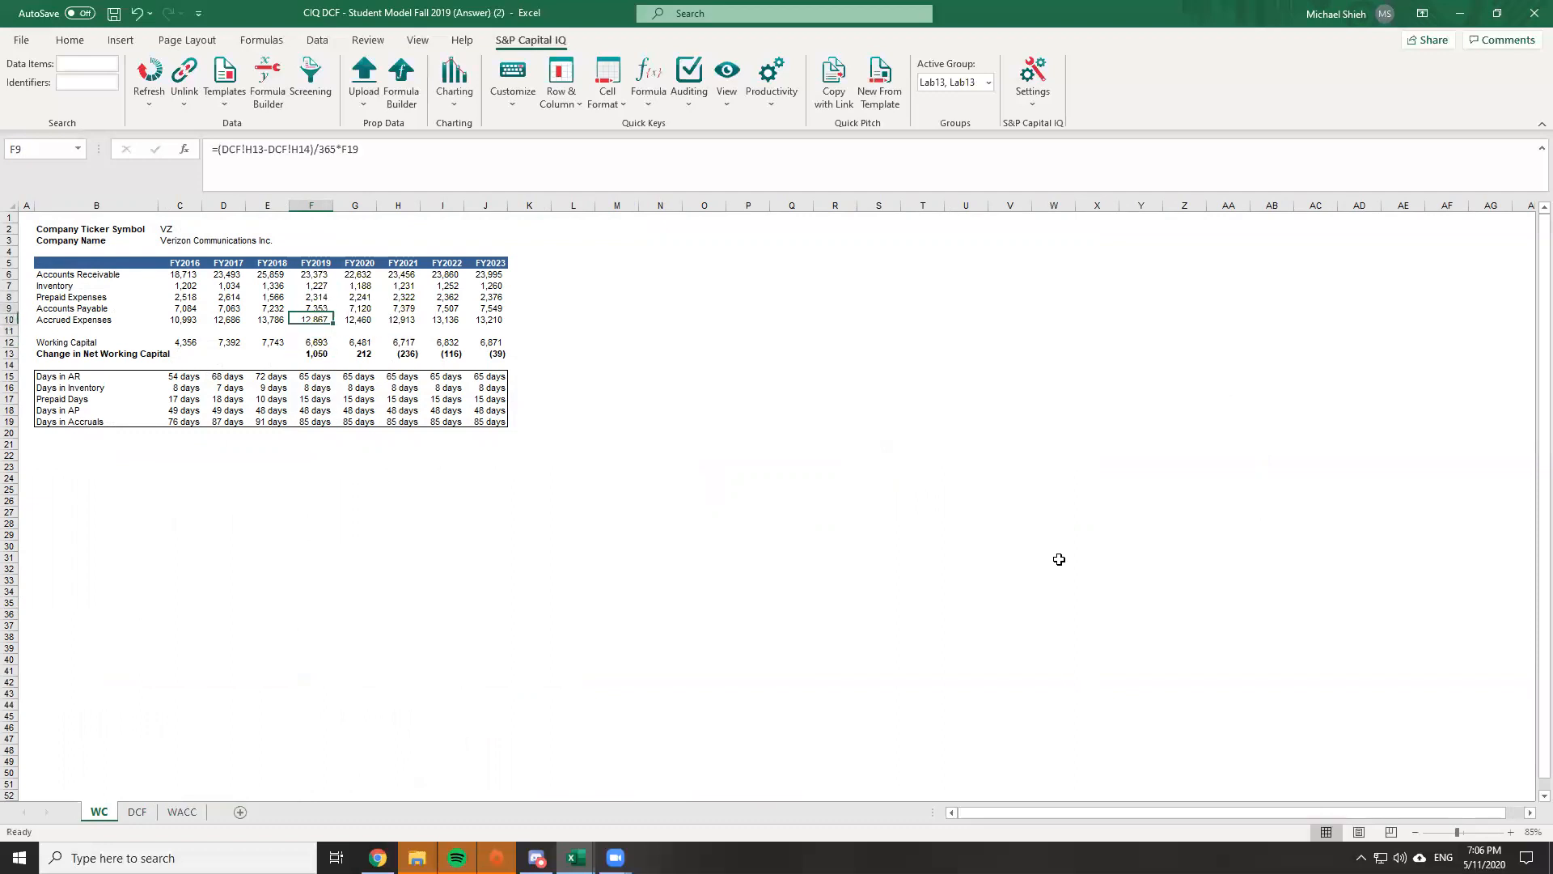
key("F2")
key("Escape")
key("Up")
key("F2")
key("Escape")
Examine how the WC sheet calculates FY2019 working capital in F12 and the change in net working capital in F13
key("Down")
key("Down")
key("Down")
key("Down")
key("Down")
key("Down")
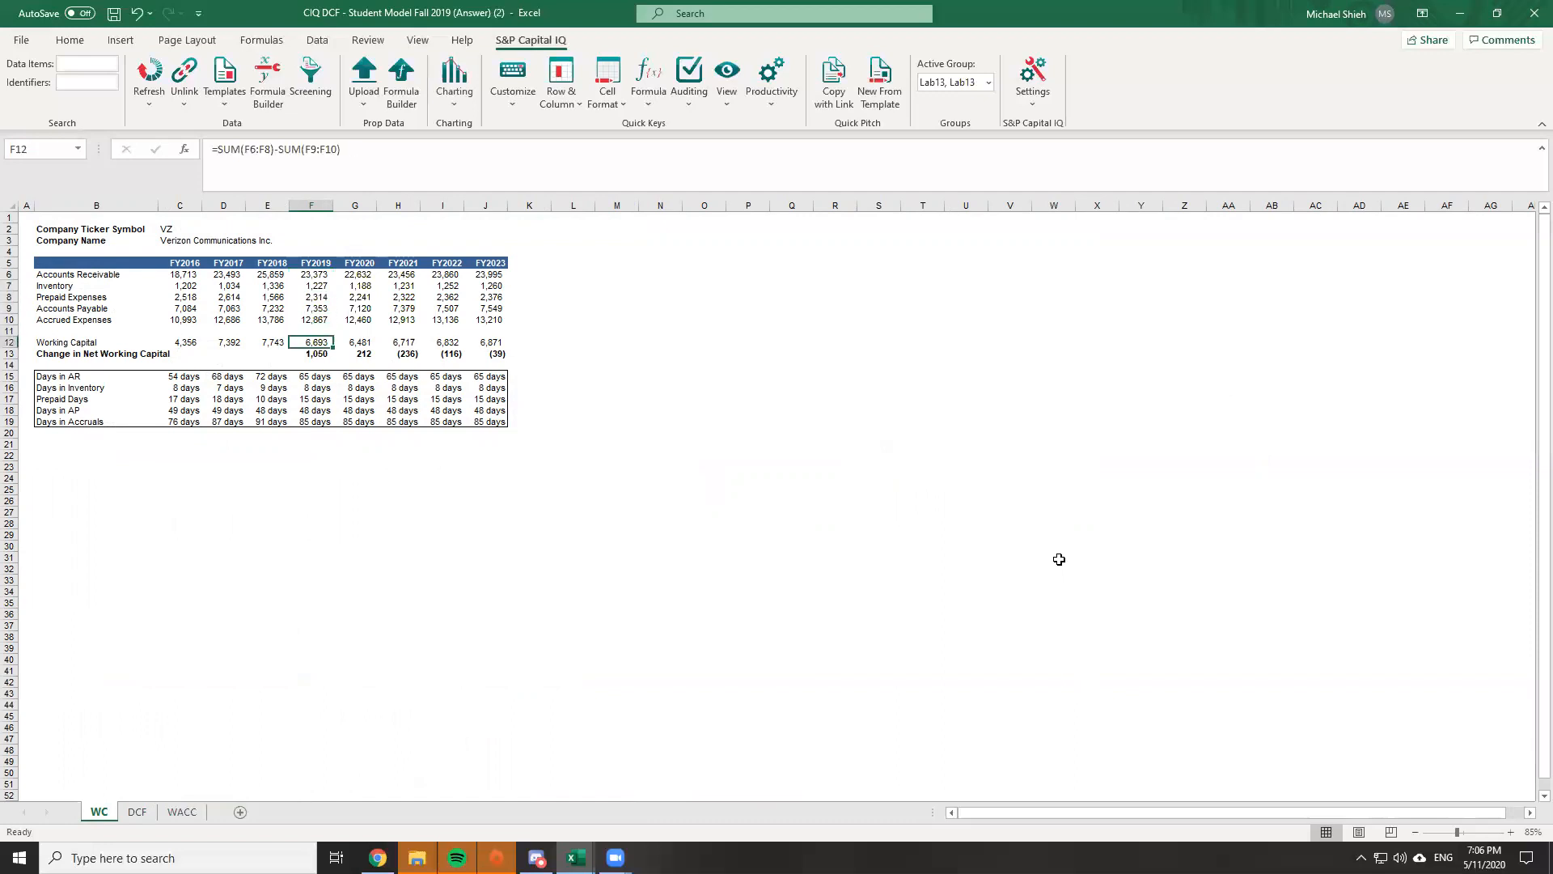
key("Down")
key("F2")
key("Escape")
key("Up")
key("Left")
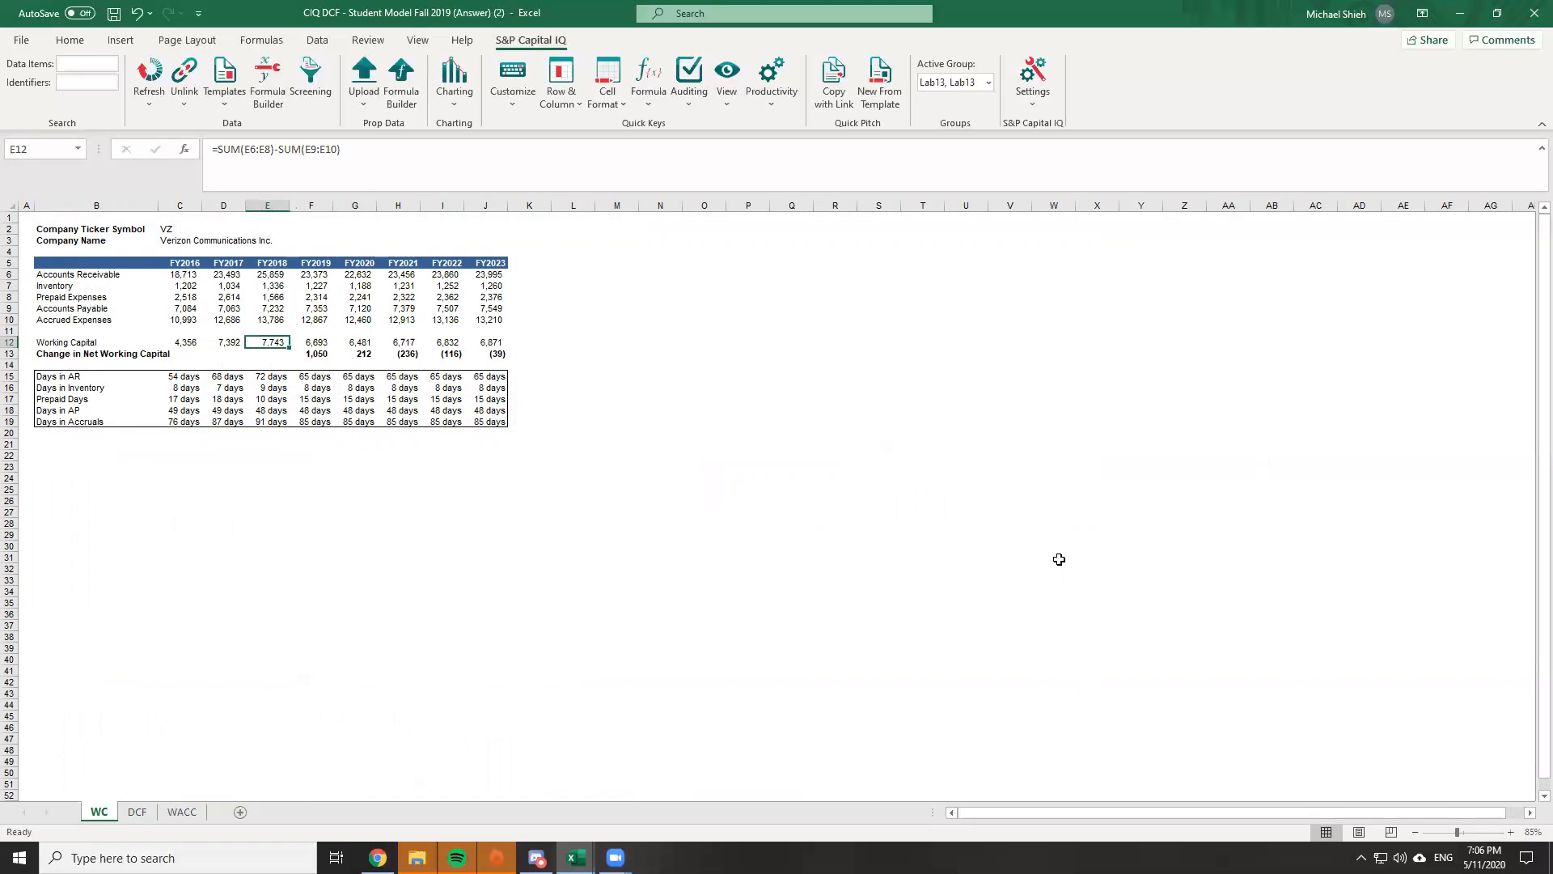
key("Right")
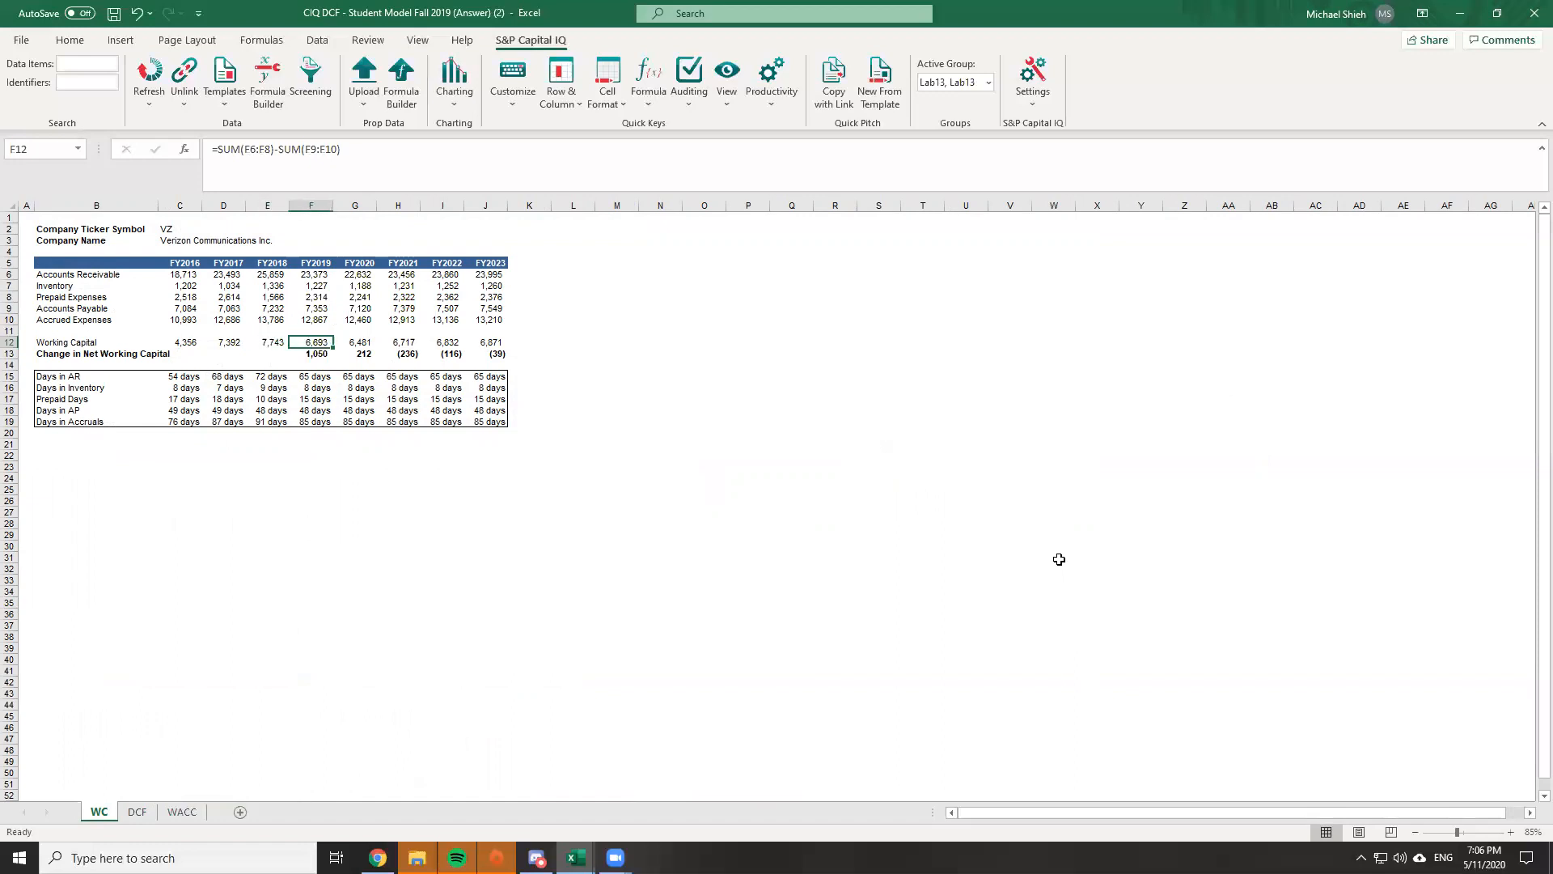
key("Left")
key("Right")
key("Down")
key("Up")
key("Left")
key("Right")
key("Down")
key("Up")
key("Left")
key("Right")
key("Left")
key("Right")
key("Left")
key("Right")
key("Left")
key("Right")
key("Down")
key("Up")
key("Down")
key("F2")
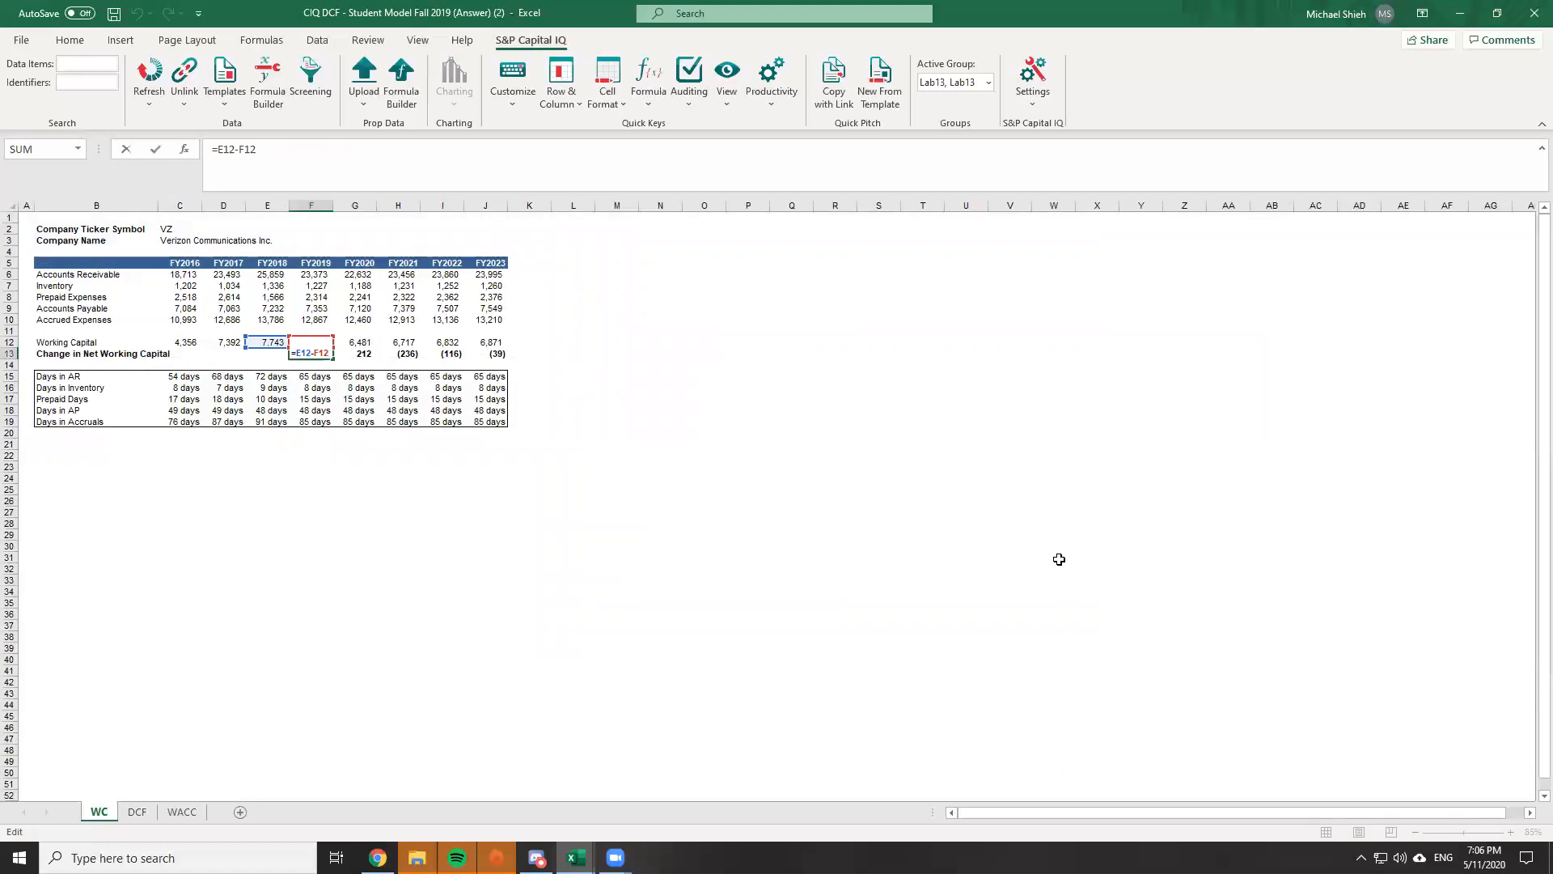
key("Escape")
key("Up")
key("Down")
key("F2")
key("Escape")
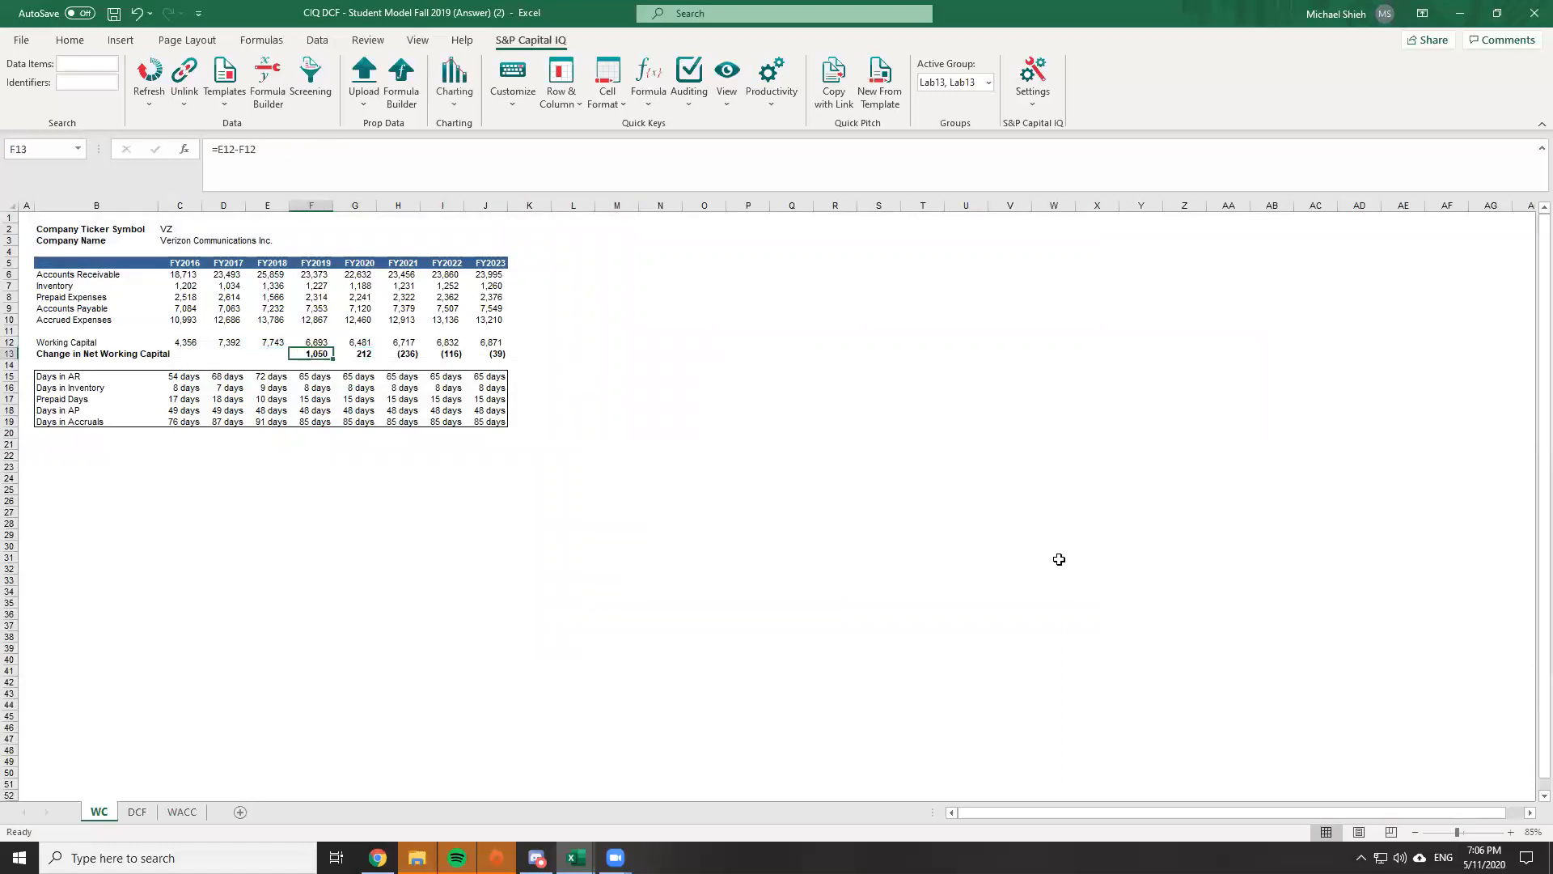
Link the FY2019 change in working capital in H23 of the DCF sheet to the WC sheet with =WC!F13
key("ctrl+Page_Down")
type("=")
key("ctrl+Page_Up")
key("Right")
key("Right")
key("Right")
key("Right")
key("Down")
key("Right")
key("Down")
key("Down")
key("Down")
key("Down")
key("Down")
key("Down")
key("Down")
key("Down")
key("Down")
key("Down")
key("Down")
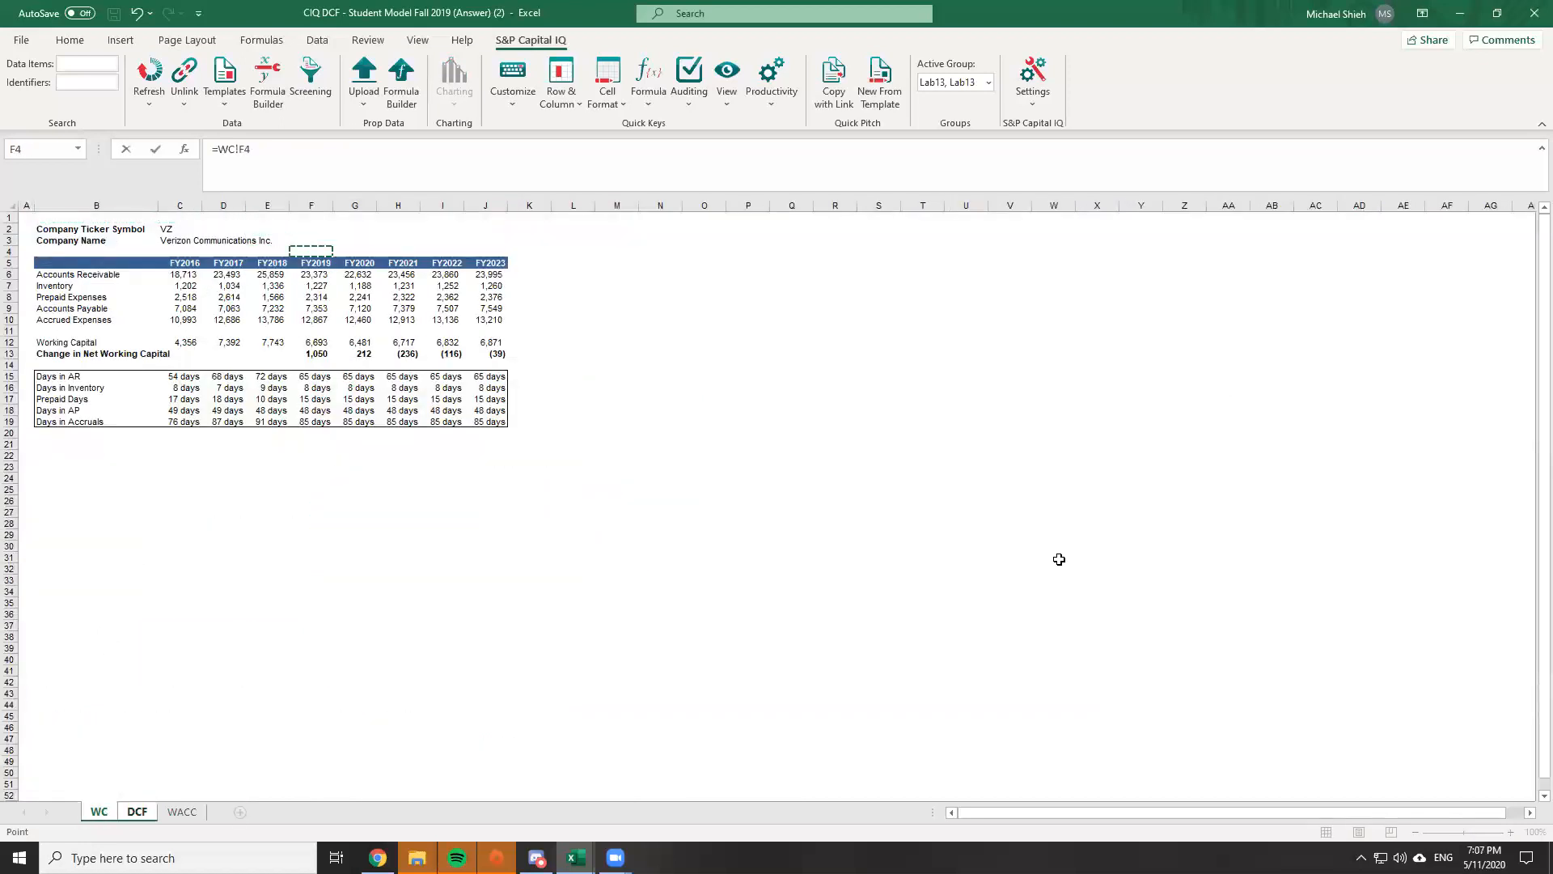
key("Return")
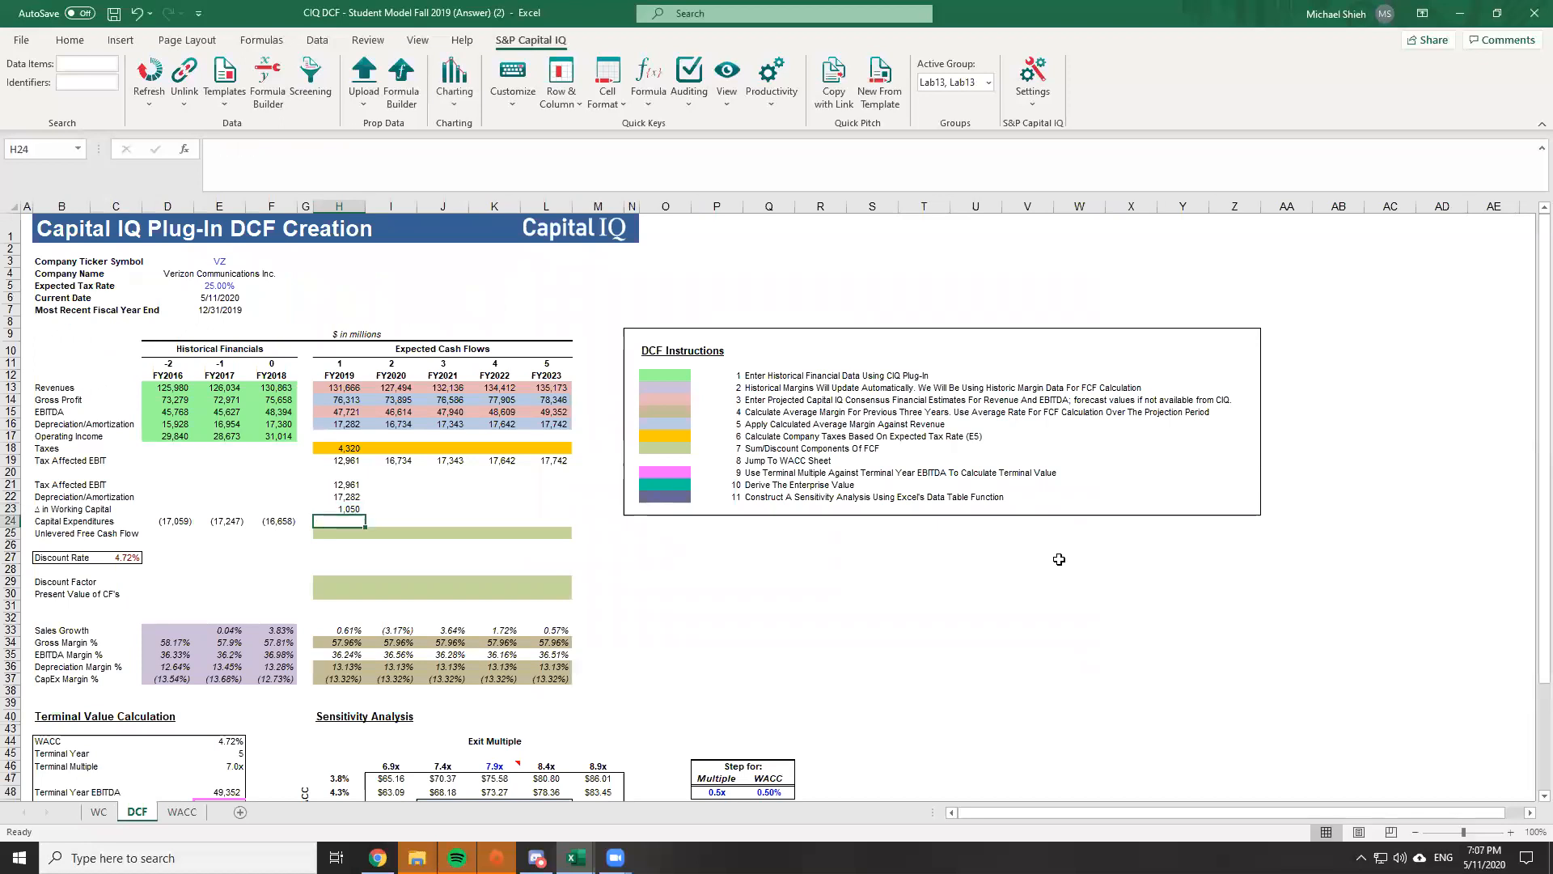
Switch to the Answer (3) workbook and inspect its FY2019 change in working capital formula in H23
key("Left")
key("Left")
key("Right")
key("Right")
key("Right")
key("Left")
key("Up")
key("Down")
key("Up")
key("Down")
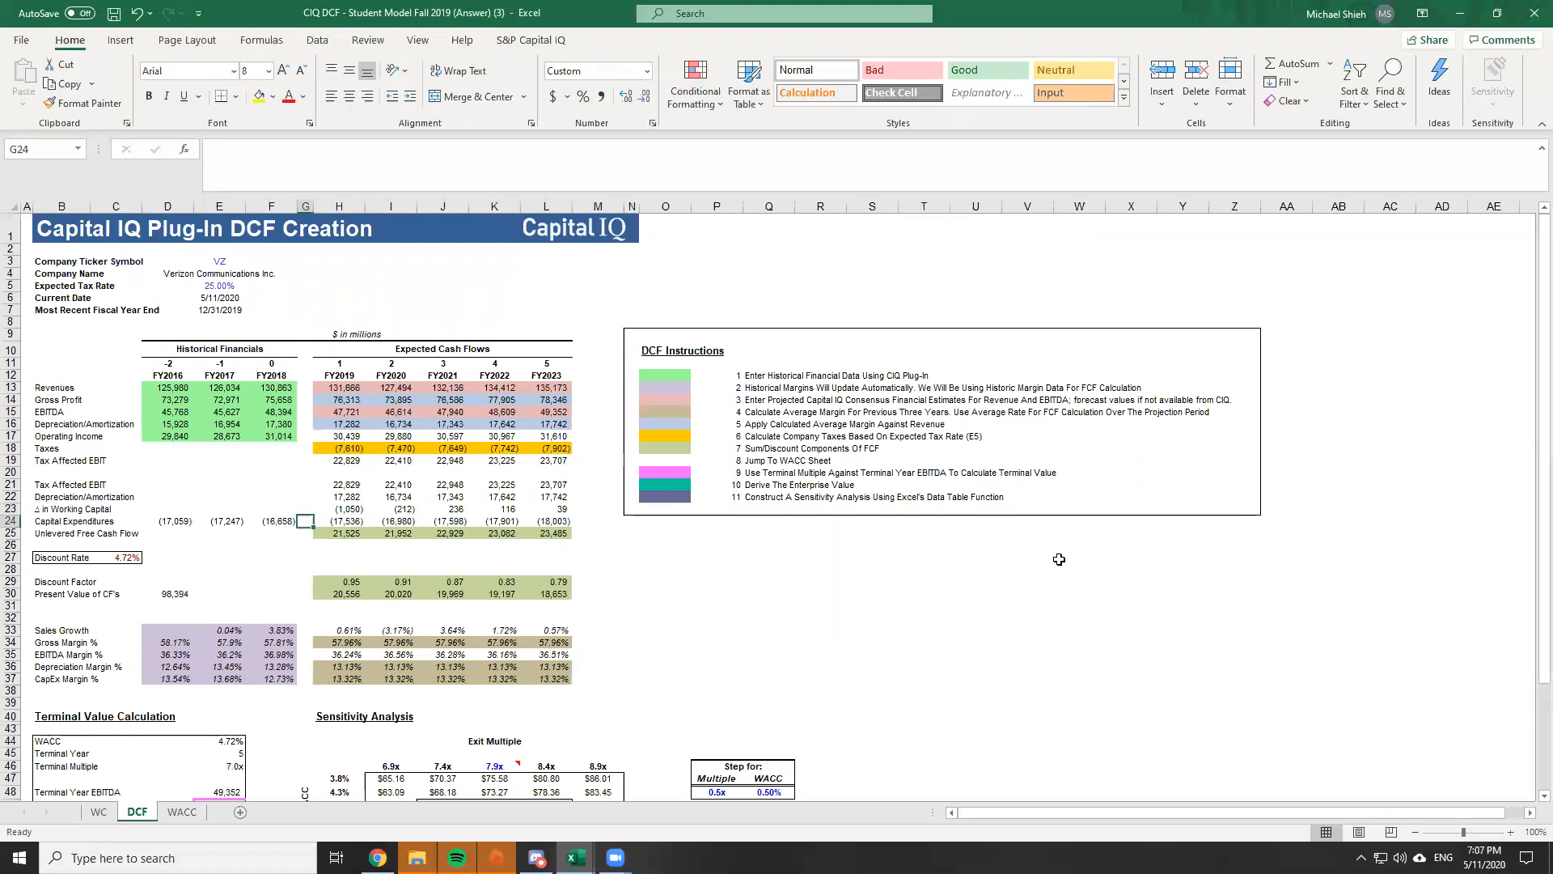
key("ctrl+Page_Up")
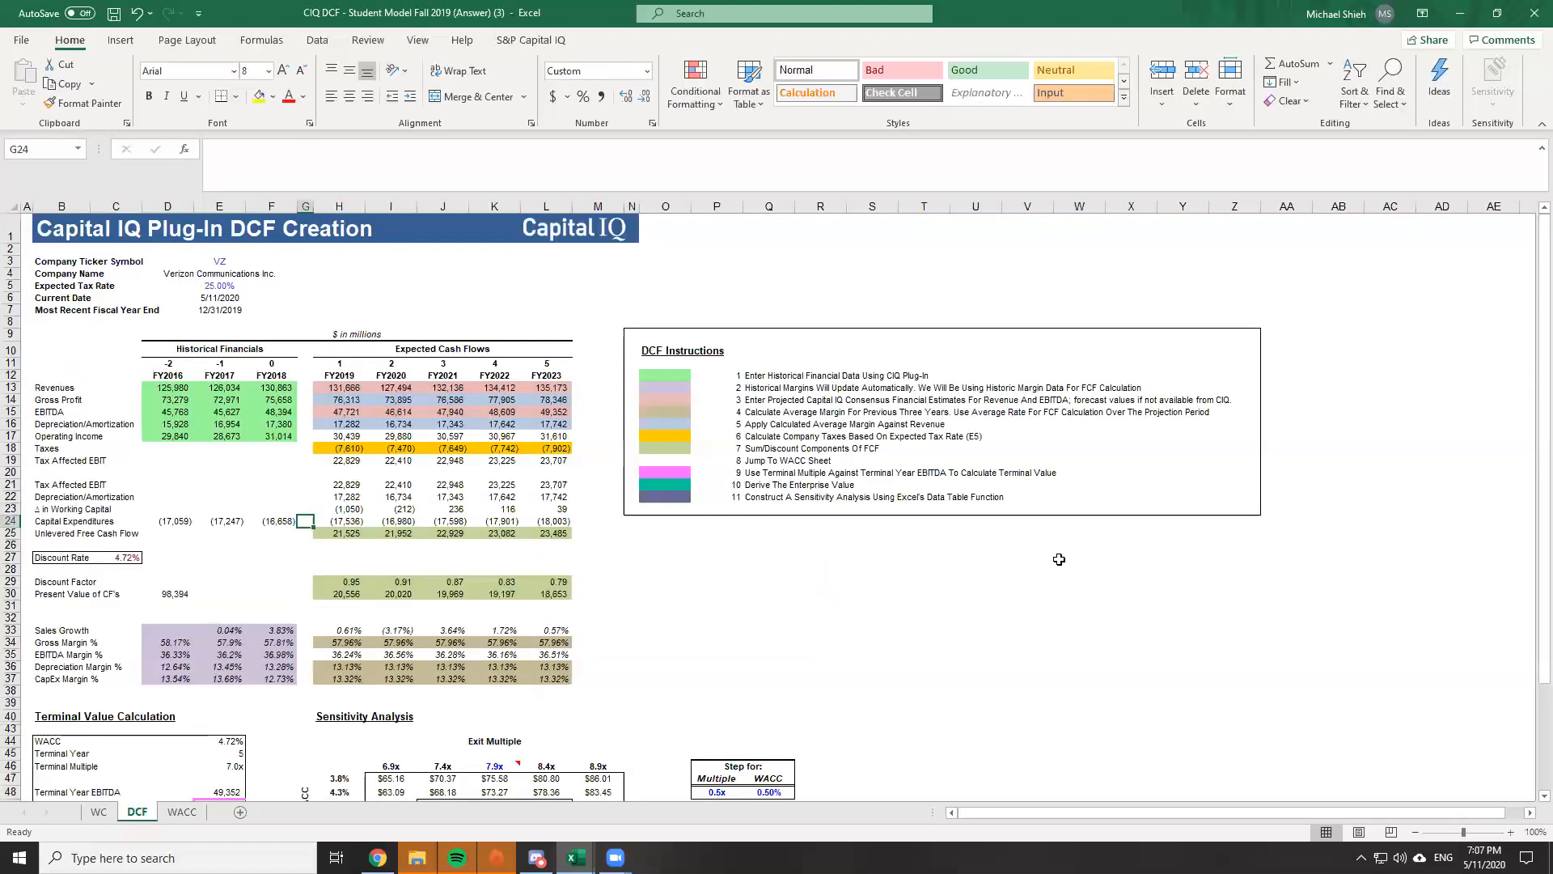
key("Right")
key("Up")
type("=-WC!F13")
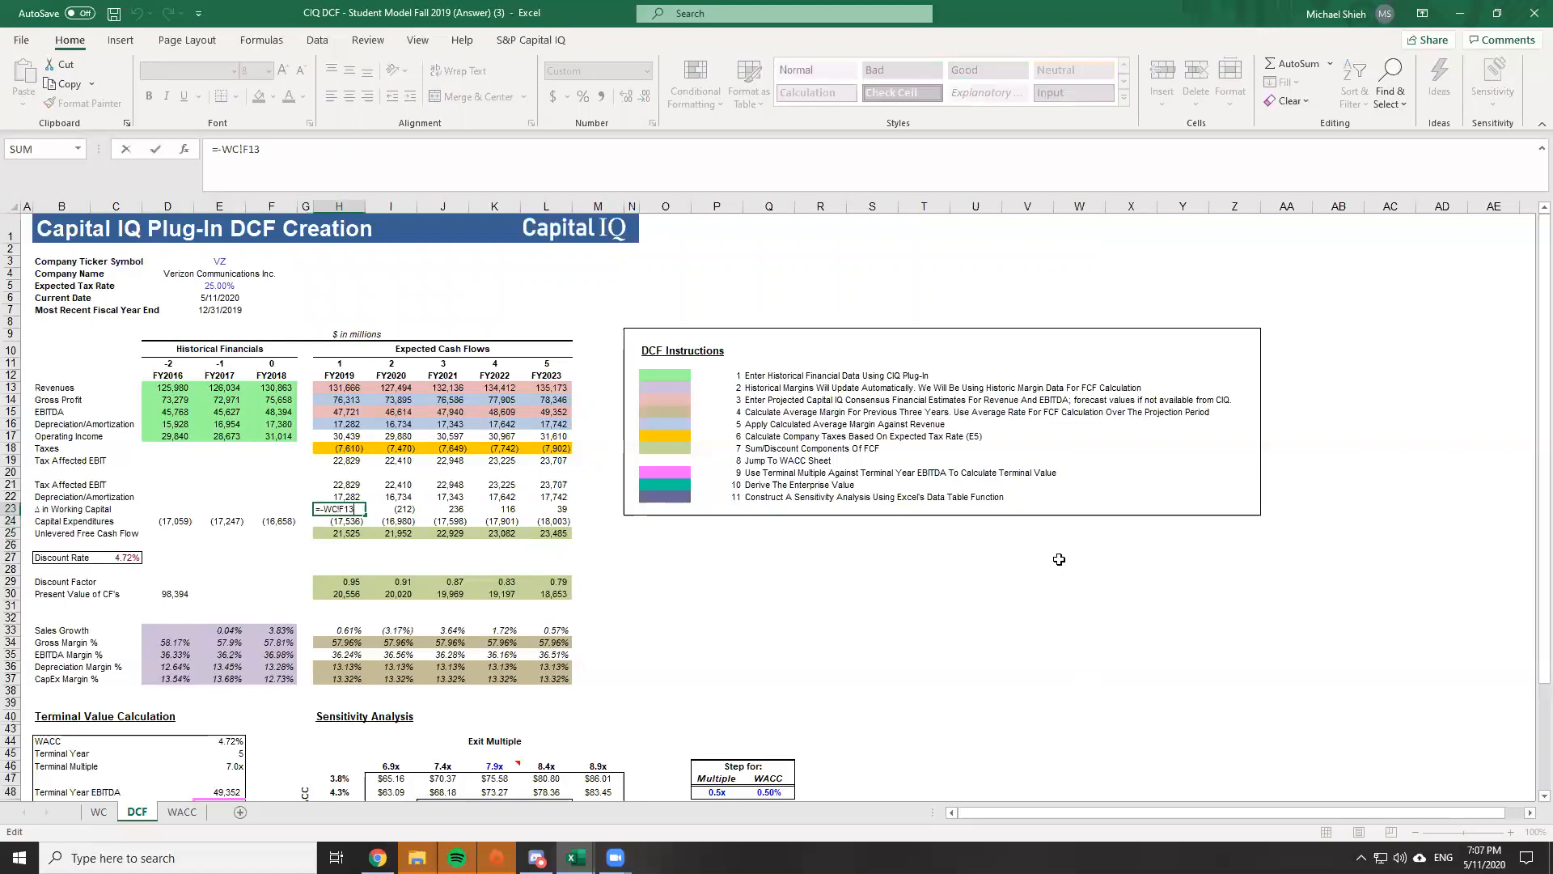
key("Escape")
key("Down")
key("Up")
key("Down")
key("Up")
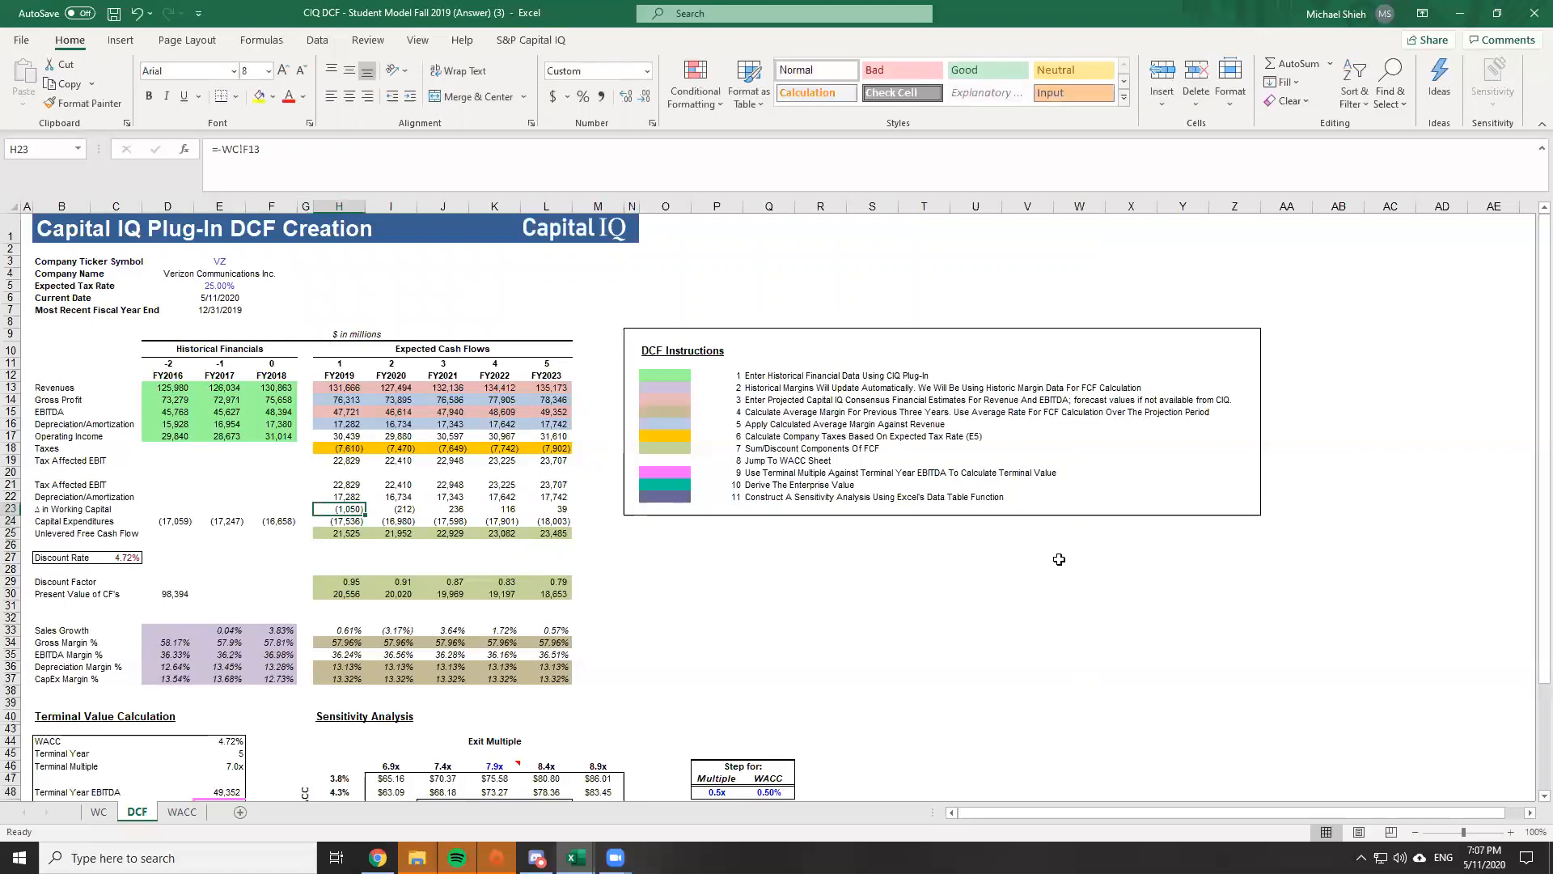
Examine the working capital formulas in E12:F12 and the FY2019 change in F13 on the Answer (3) workbook's WC sheet
key("Down")
key("ctrl+Page_Up")
key("Left")
key("Up")
key("Left")
key("F2")
key("Escape")
key("Right")
key("Left")
key("F2")
key("Escape")
key("Right")
key("Left")
key("Right")
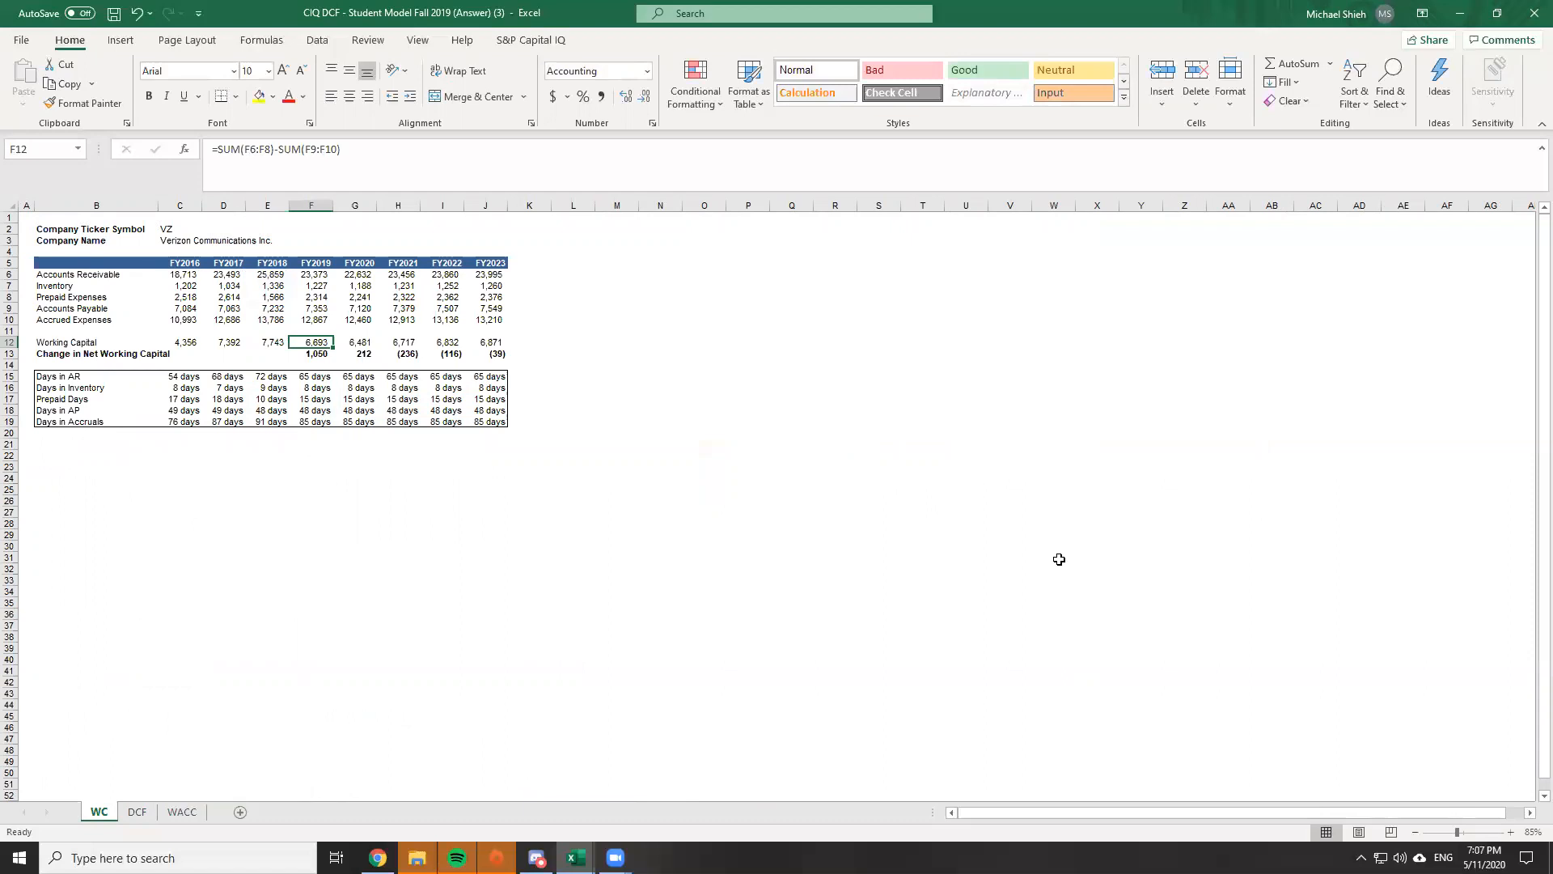
key("Down")
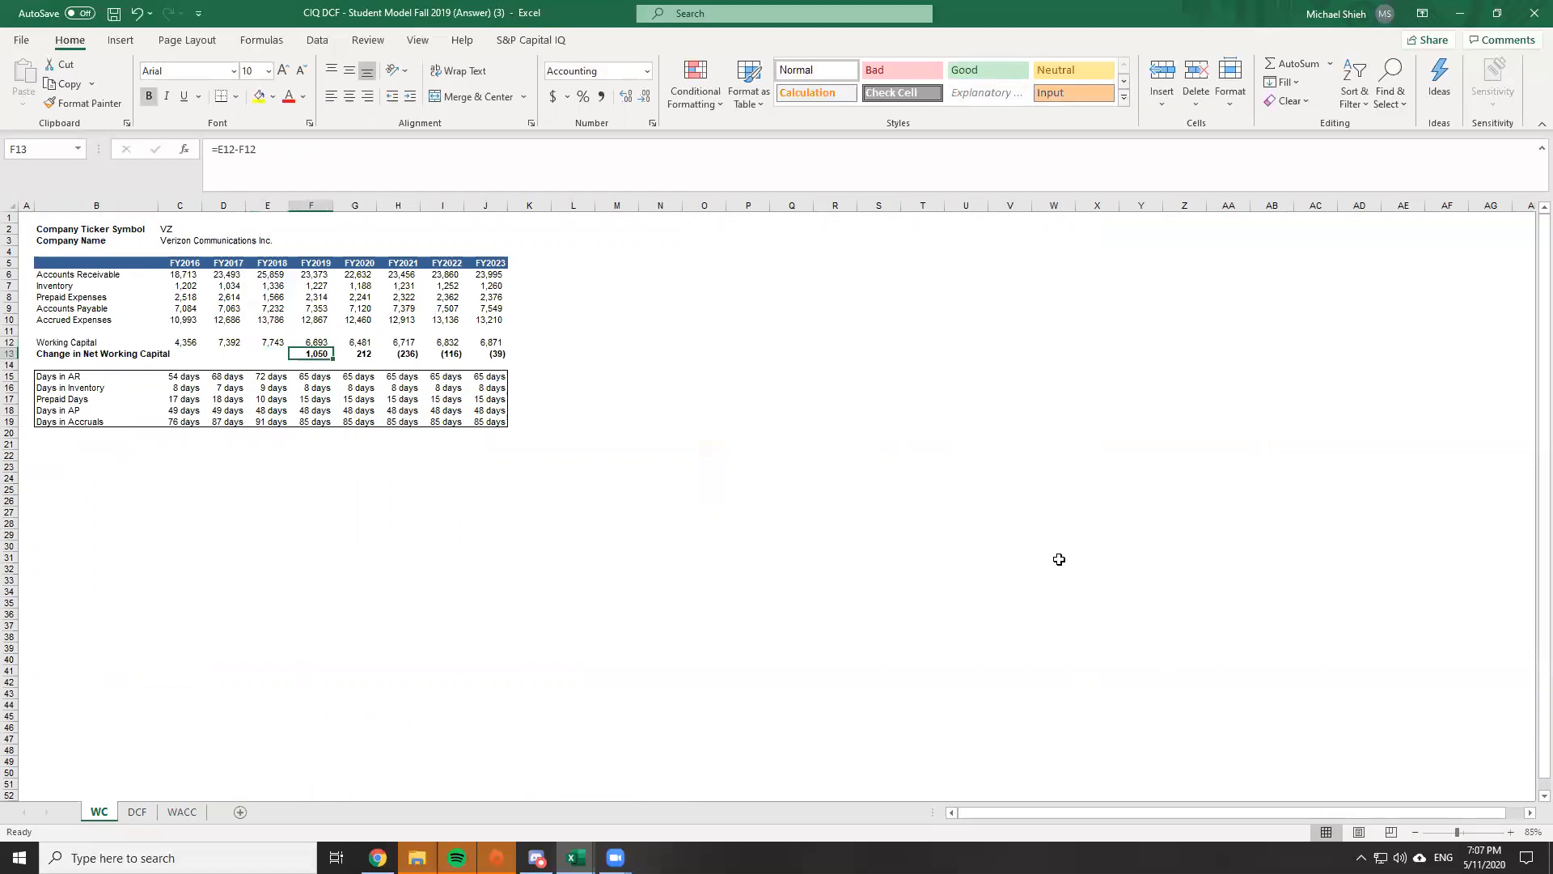
Compare the FY2019 change in working capital in H23 between the DCF sheets of the Answer (3) and Answer (2) workbooks
key("ctrl+Page_Down")
key("Up")
key("Down")
key("Up")
key("alt+Tab")
key("Up")
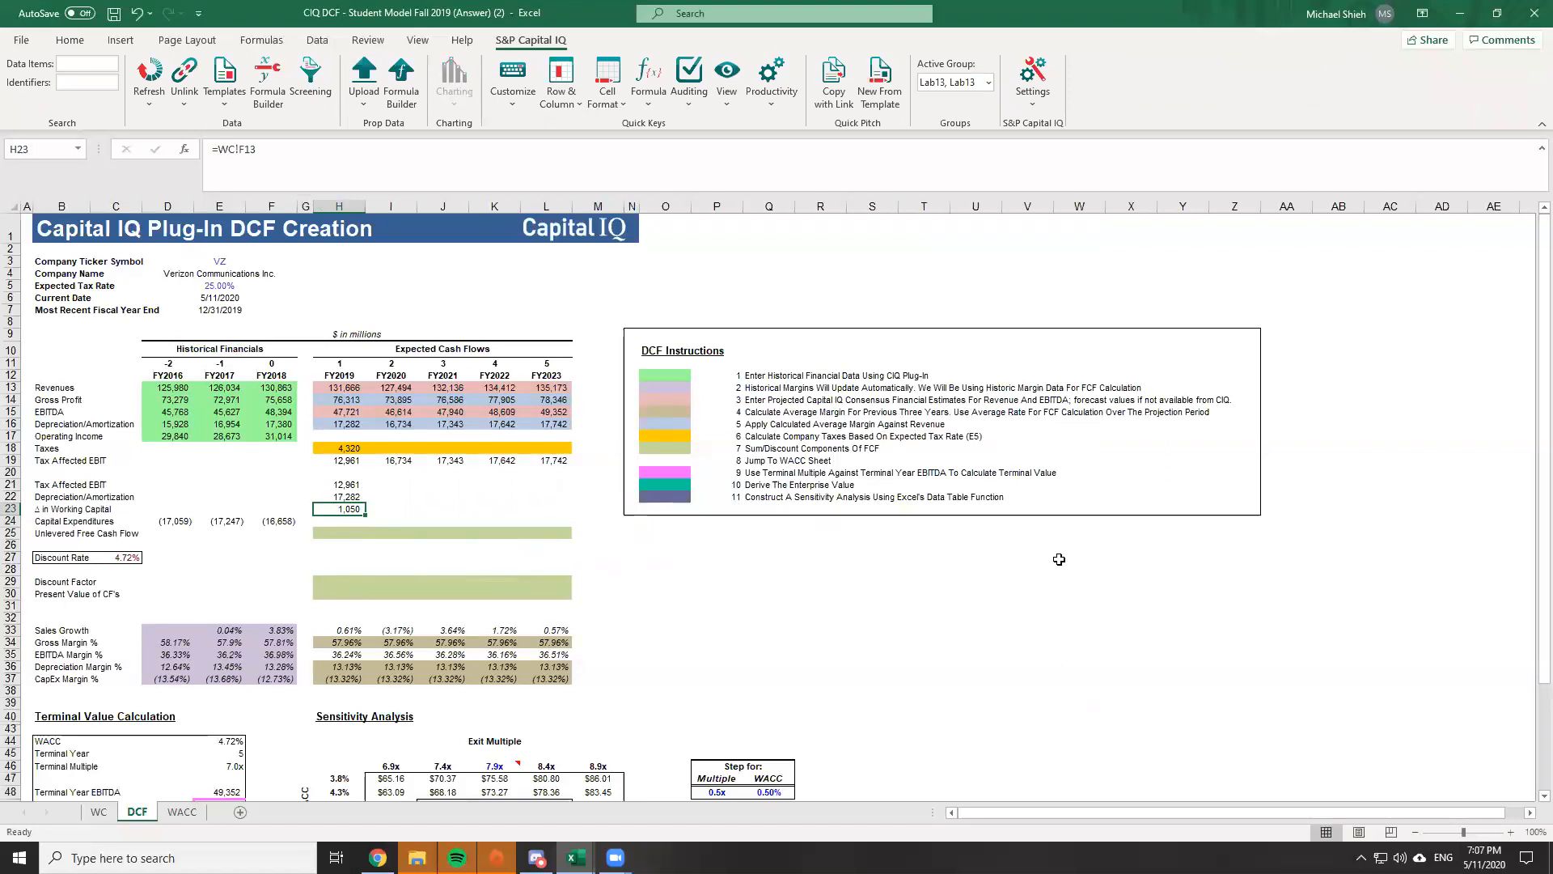
key("Left")
key("Down")
key("Right")
key("Up")
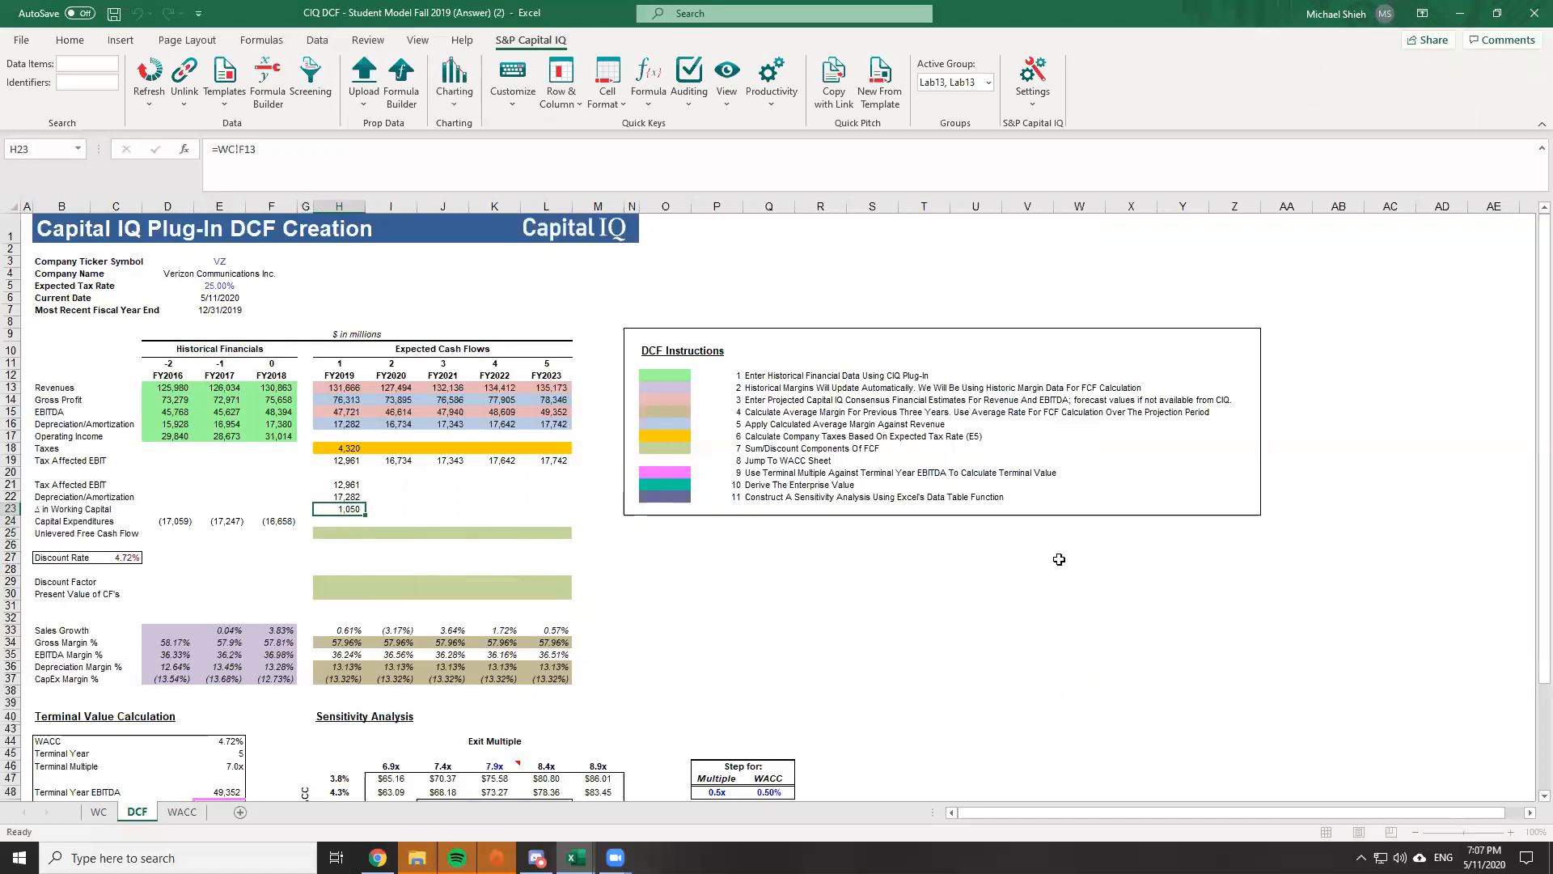
Inspect the FY2019 capital expenditures formula in H24 of the Answer (3) workbook and return to Answer (2)
key("alt+Tab")
key("Down")
key("F2")
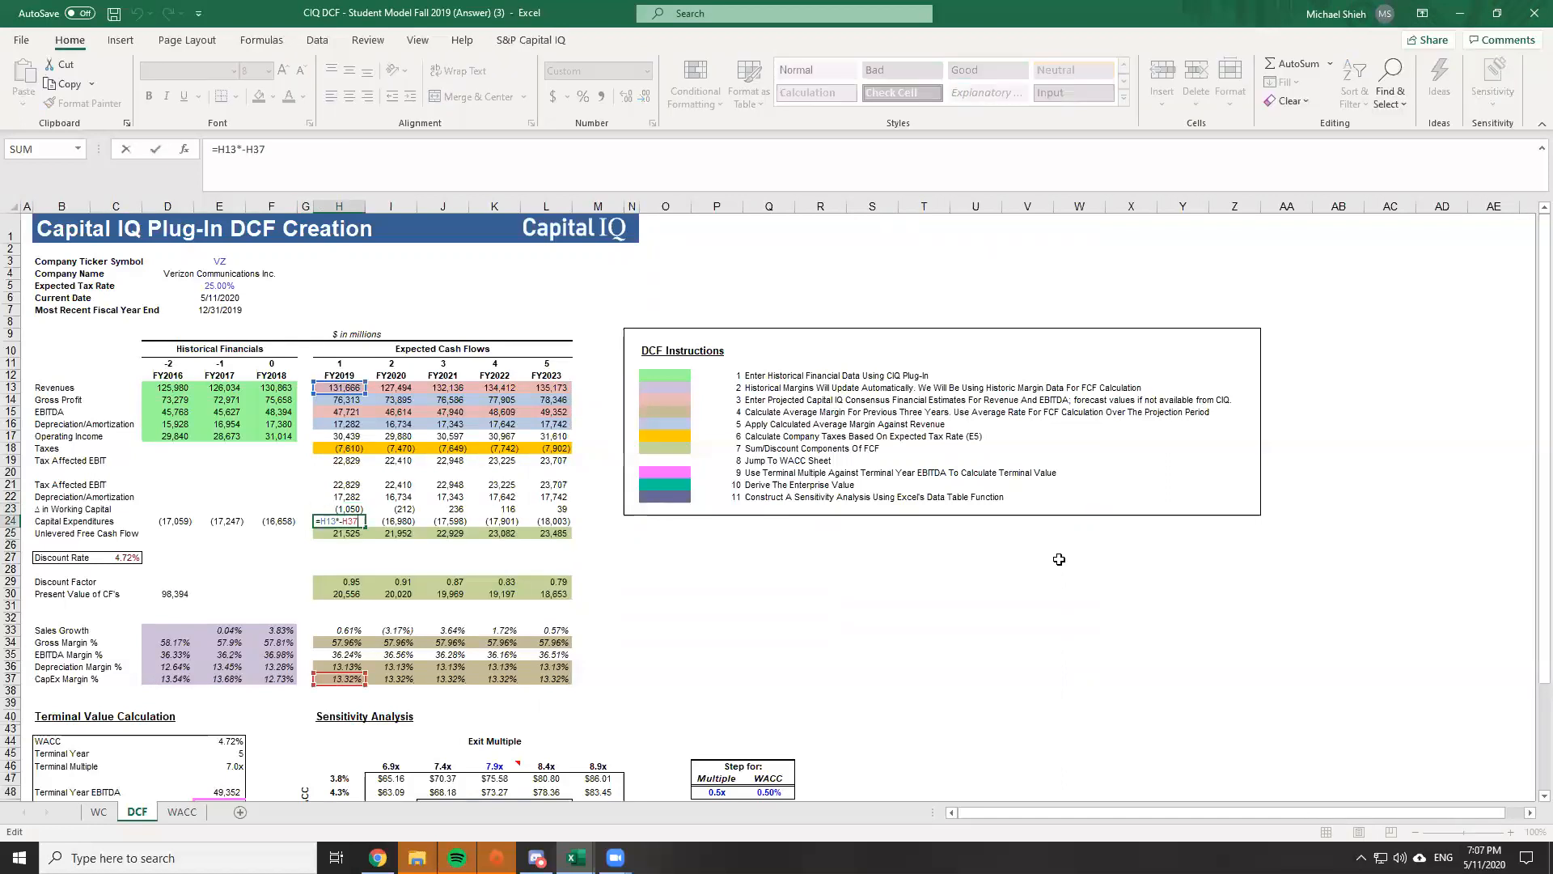
key("Escape")
key("alt+Tab")
Flip the sign of the FY2016 CapEx margin formula in D37 and copy it across through F37
key("Down")
key("Right")
key("Left")
key("Down")
key("Down")
key("Down")
key("Down")
key("Down")
key("Down")
key("Down")
key("Down")
key("Down")
key("Down")
key("Down")
key("Down")
key("Left")
key("Down")
key("Down")
key("Left")
key("Left")
key("Left")
key("Up")
key("F2")
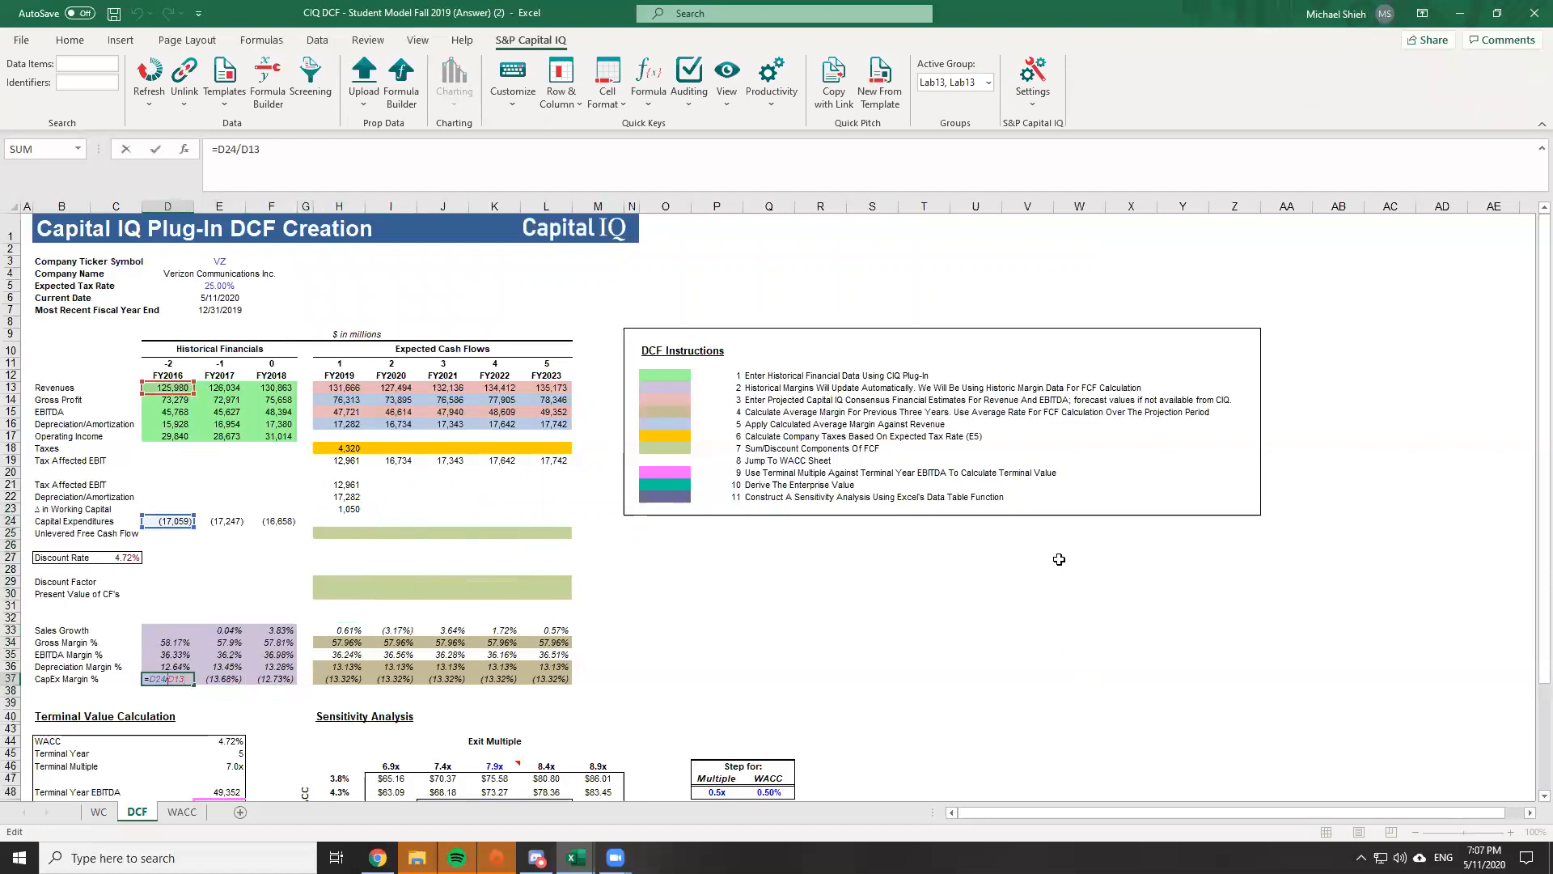
type("-")
key("Return")
key("Up")
key("shift+Right")
key("shift+Right")
key("ctrl+r")
Calculate FY2019 capital expenditures in H24 as the negative CapEx margin times revenue, =-H37*H13
key("Right")
key("Right")
key("Left")
key("Right")
key("Right")
key("Right")
key("Up")
key("Up")
key("Up")
key("Up")
key("Up")
key("Up")
key("Up")
key("Up")
key("Up")
key("Up")
key("Up")
key("Up")
key("Up")
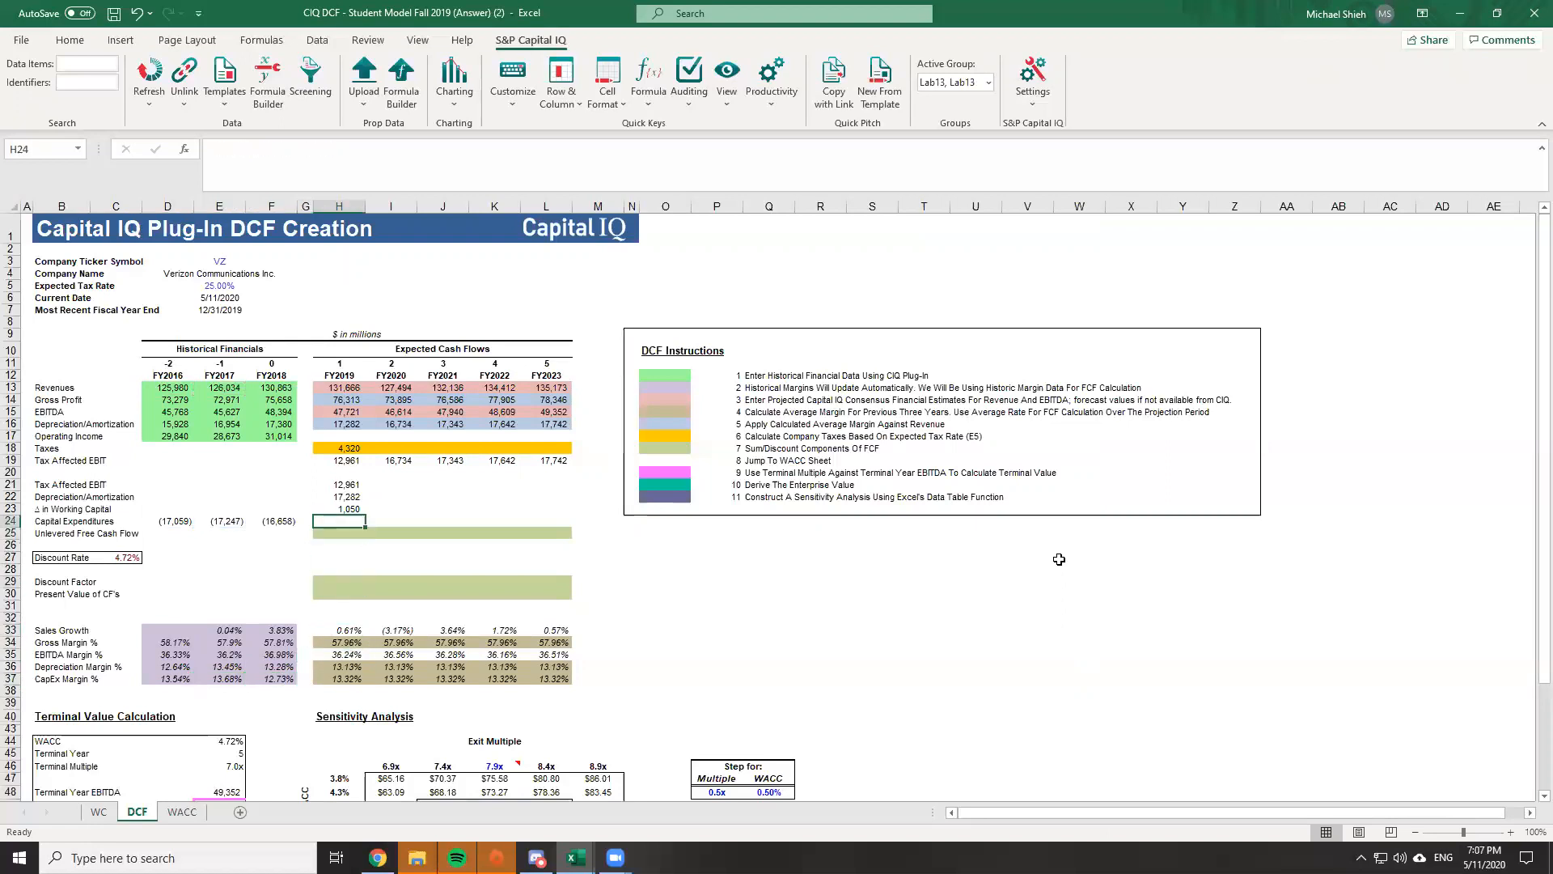
type("=")
key("Down")
key("Down")
key("Down")
key("Down")
key("Down")
key("Down")
key("Down")
key("Down")
key("Down")
key("Down")
key("Down")
key("Down")
key("Down")
key("Down")
key("Down")
key("Down")
key("Up")
key("Up")
key("Up")
key("Up")
key("Up")
key("Up")
key("Up")
key("Up")
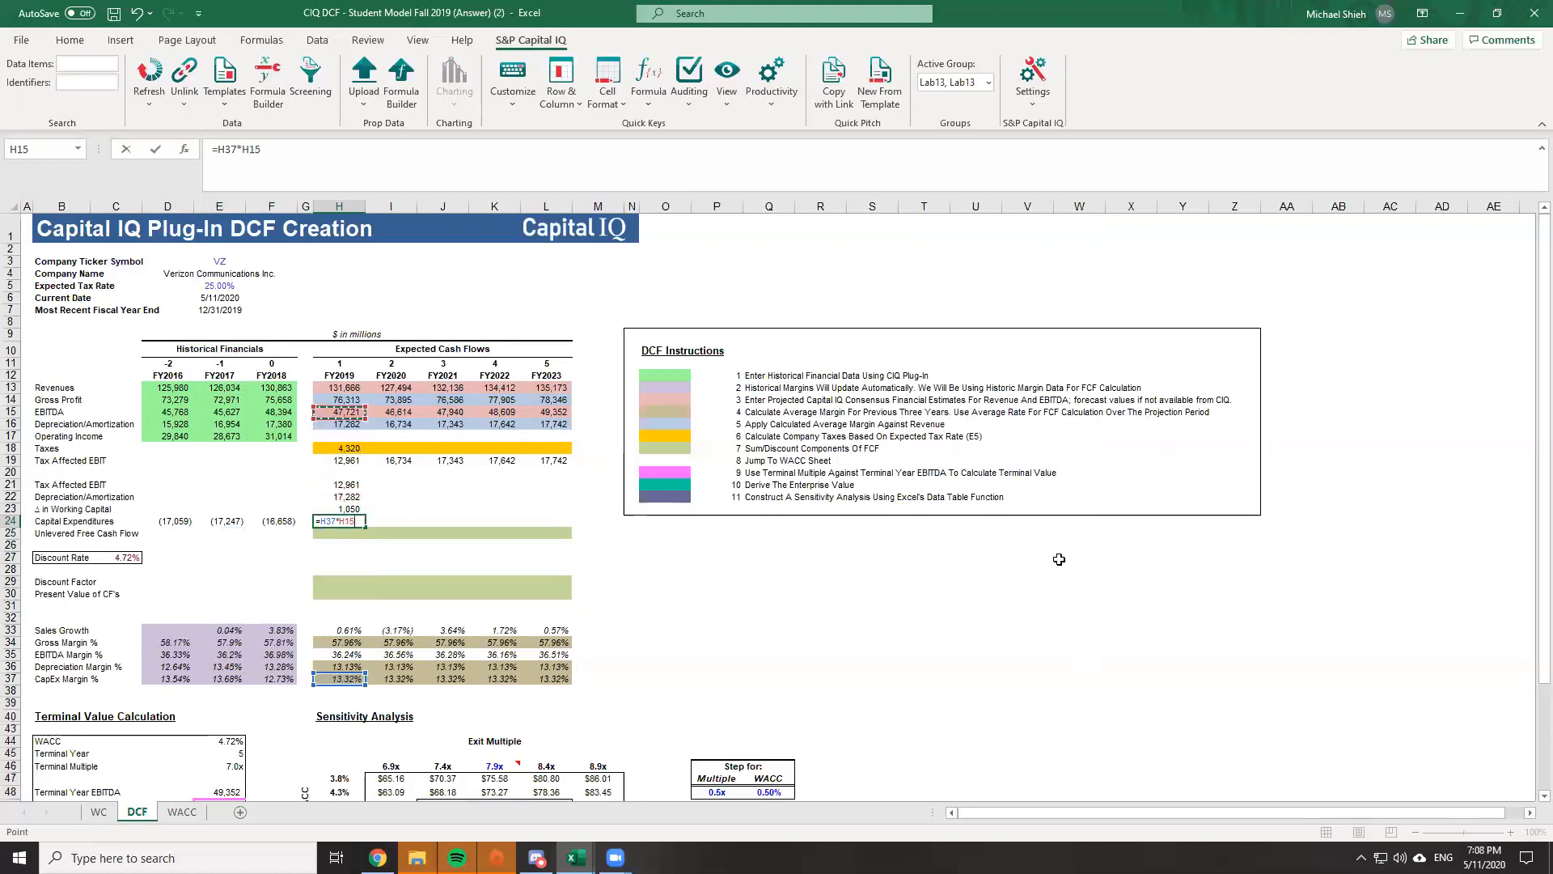
key("F2")
key("Home")
key("Right")
type("-")
key("ctrl+Return")
Compare the FY2019 capital expenditures in H24 with the historical figures in the same row
key("Up")
key("Left")
key("Left")
key("Down")
key("Left")
key("Left")
key("Left")
key("Right")
key("Right")
key("Right")
key("Right")
key("Right")
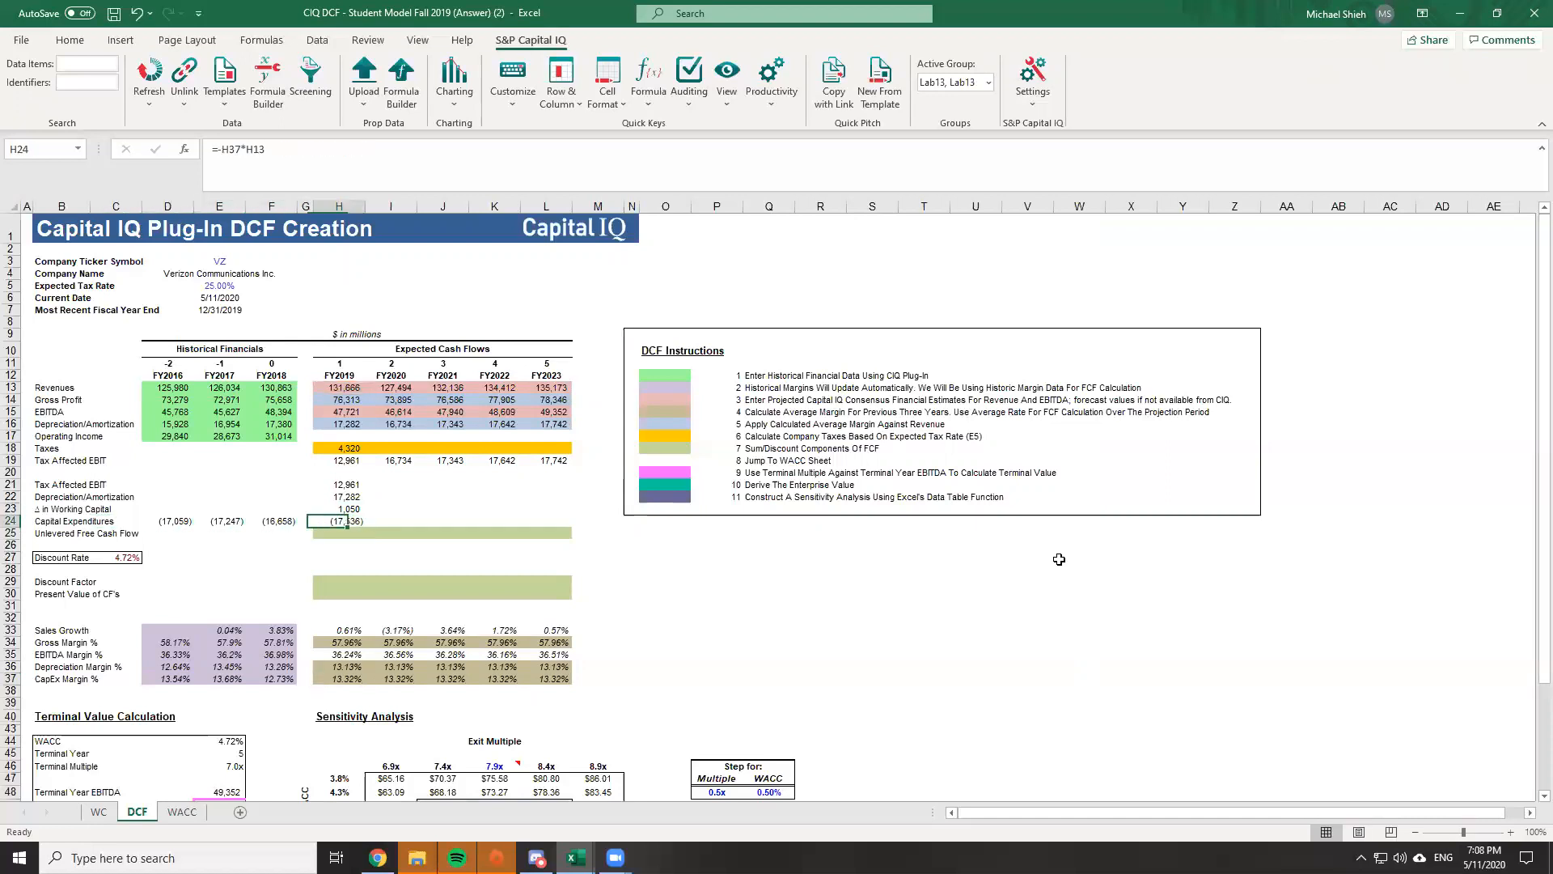
Calculate FY2019 unlevered free cash flow in H25 as =SUM(H21:H24)
key("Down")
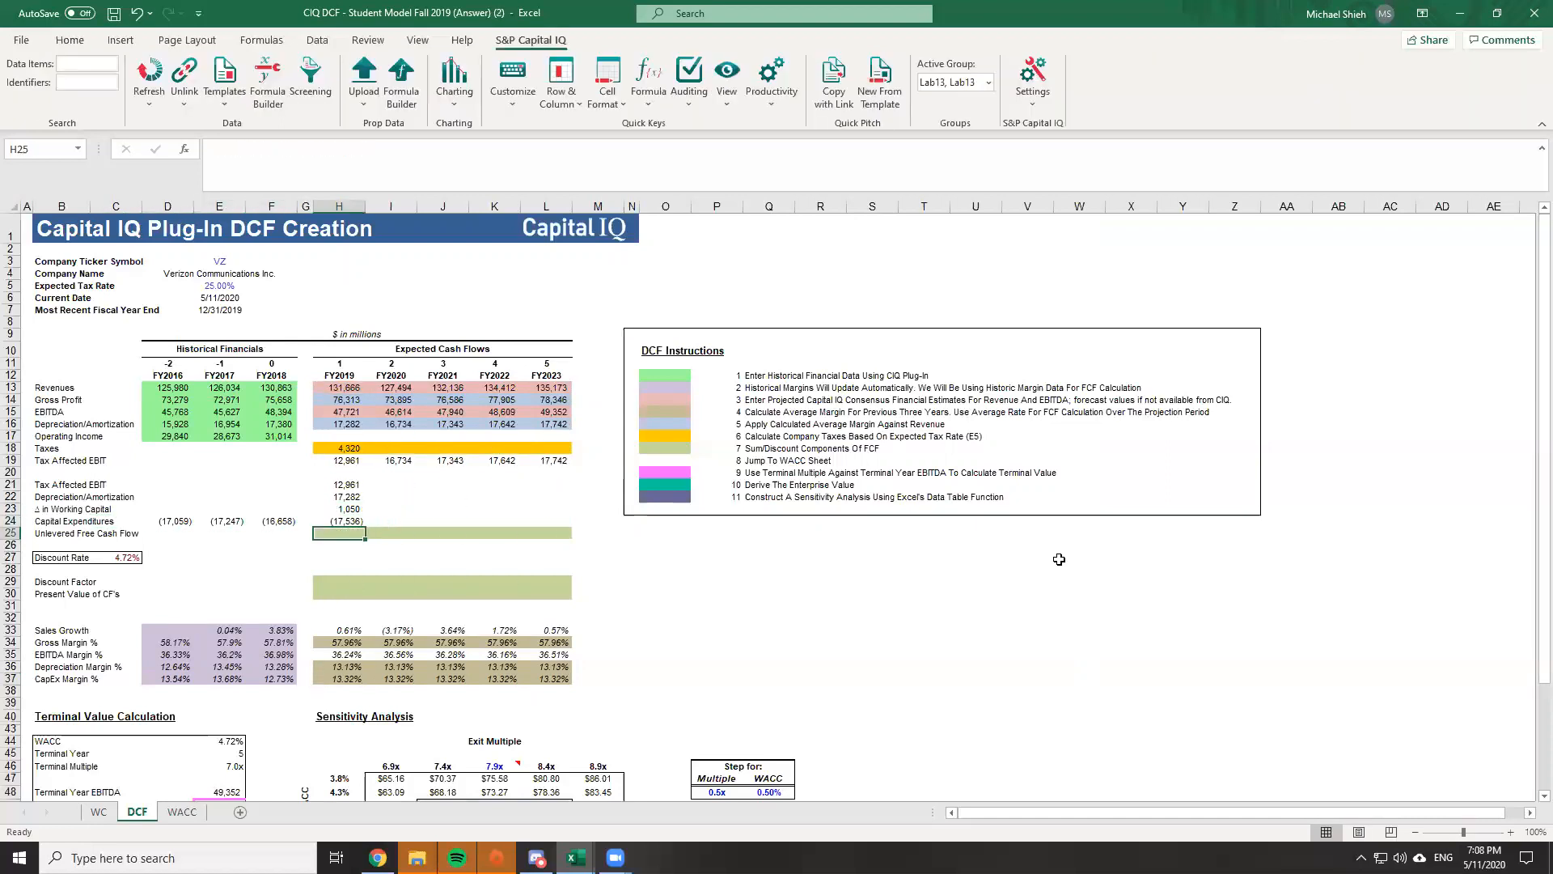
type("=")
key("Up")
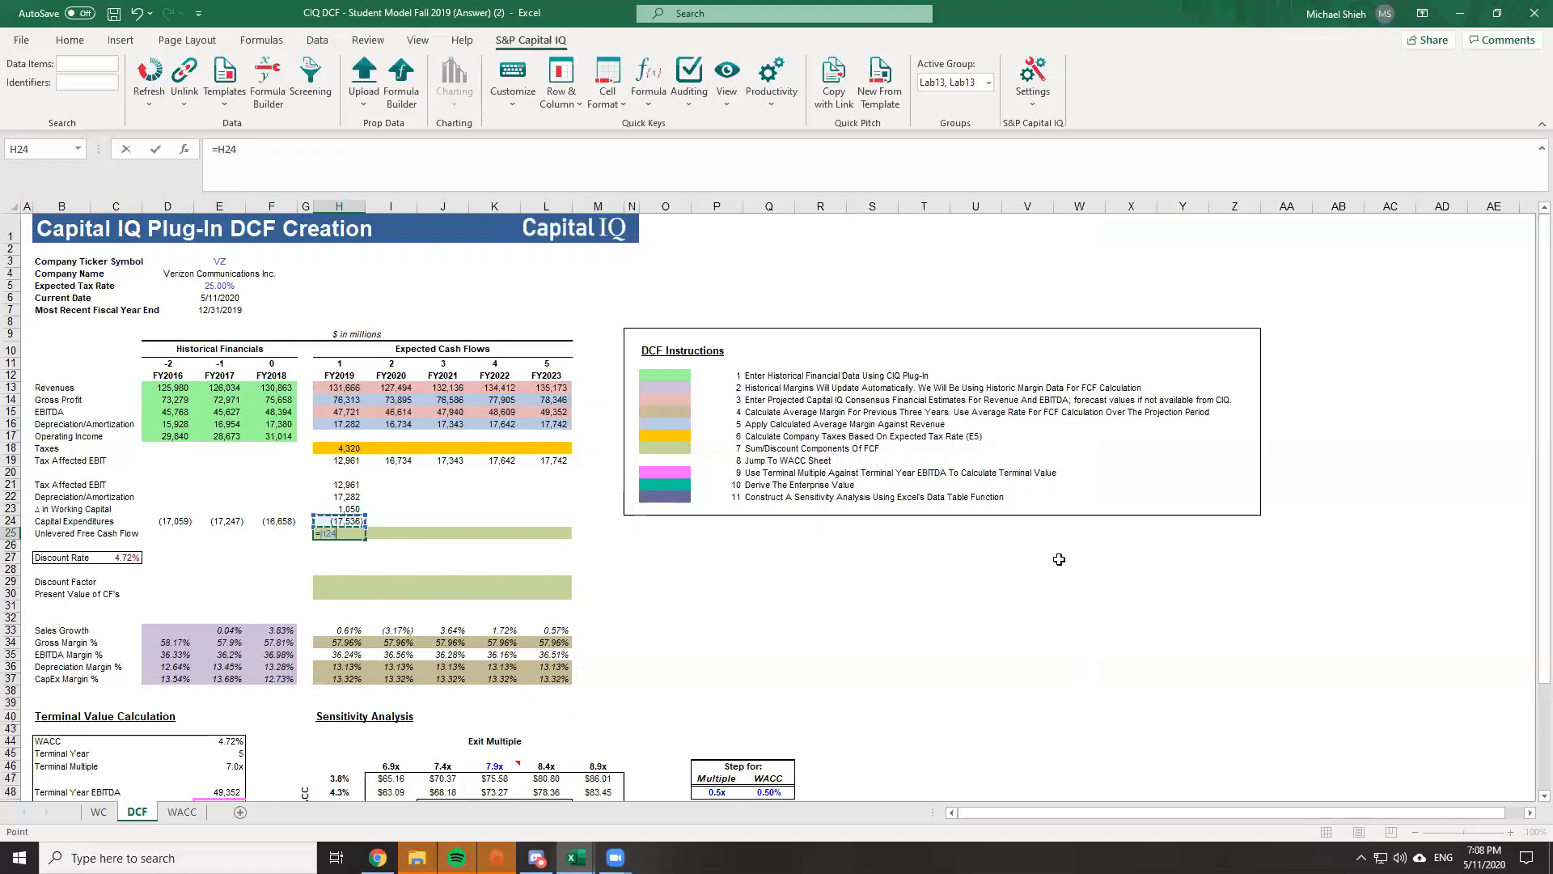
key("BackSpace")
key("BackSpace")
key("BackSpace")
type("SUM(")
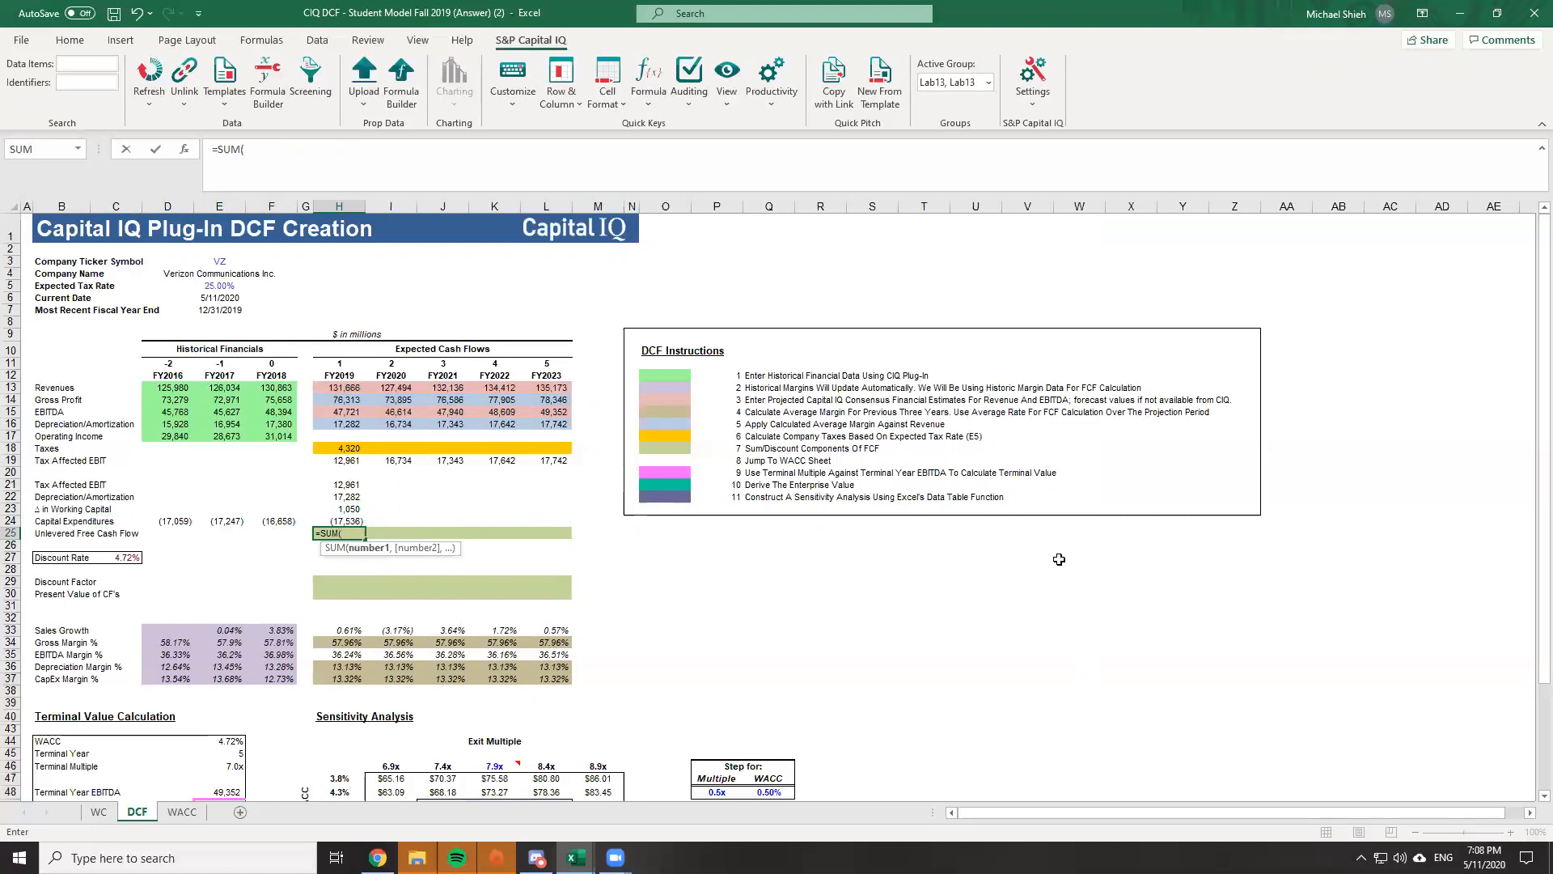
key("Up")
key("shift+Up")
key("shift+Up")
key("shift+Up")
type(")")
key("Return")
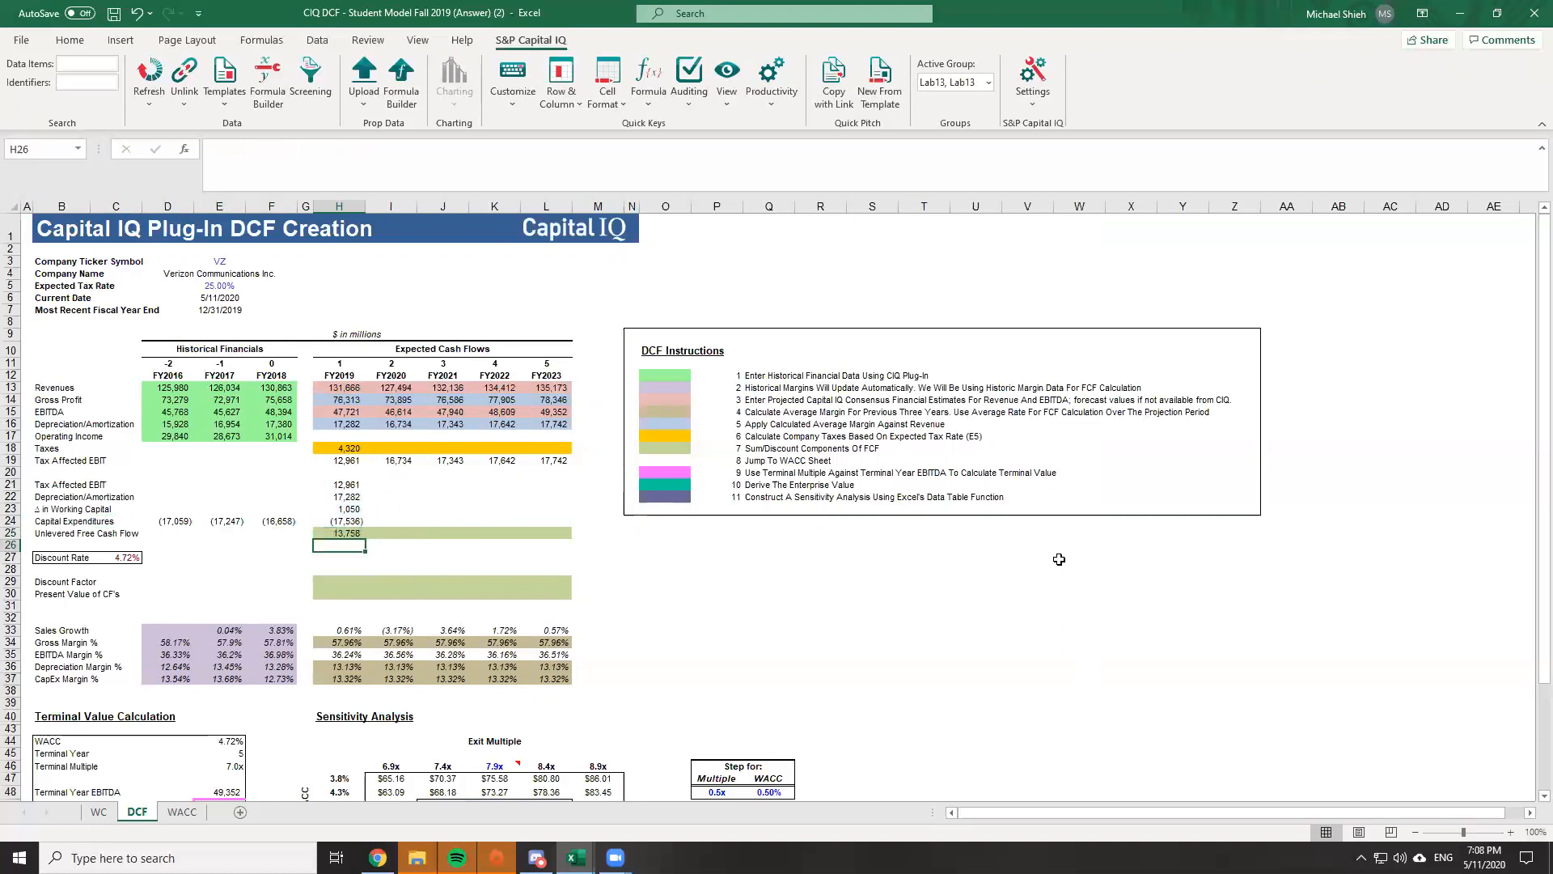
Compare the FY2019 unlevered free cash flow and its components between the Answer (2) and Answer (3) workbooks
key("alt+Tab")
key("alt+Tab")
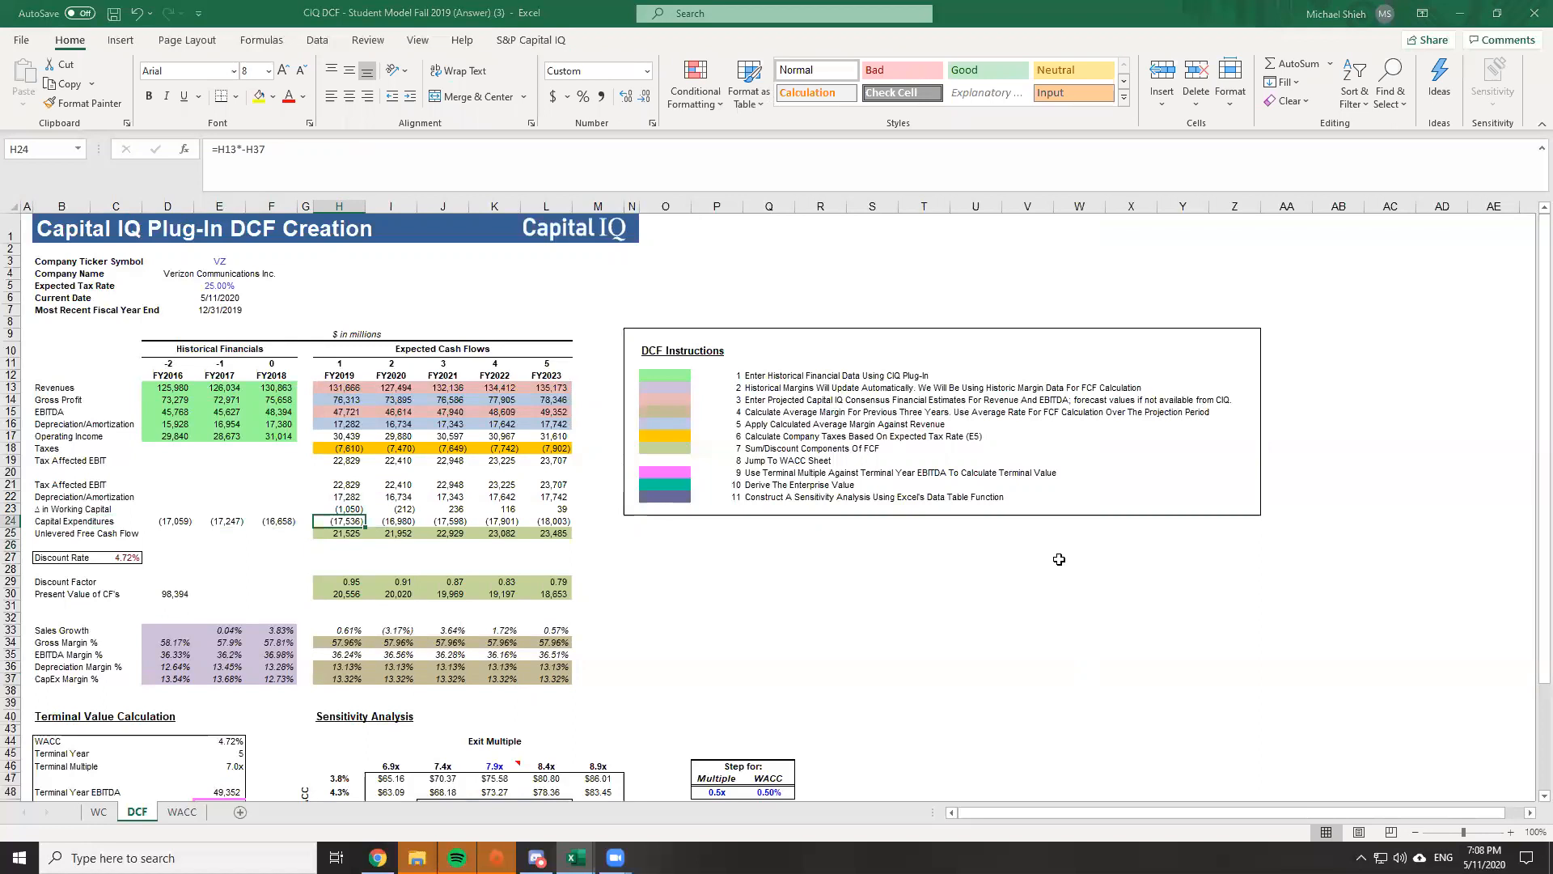
key("alt+Tab")
key("alt+Tab")
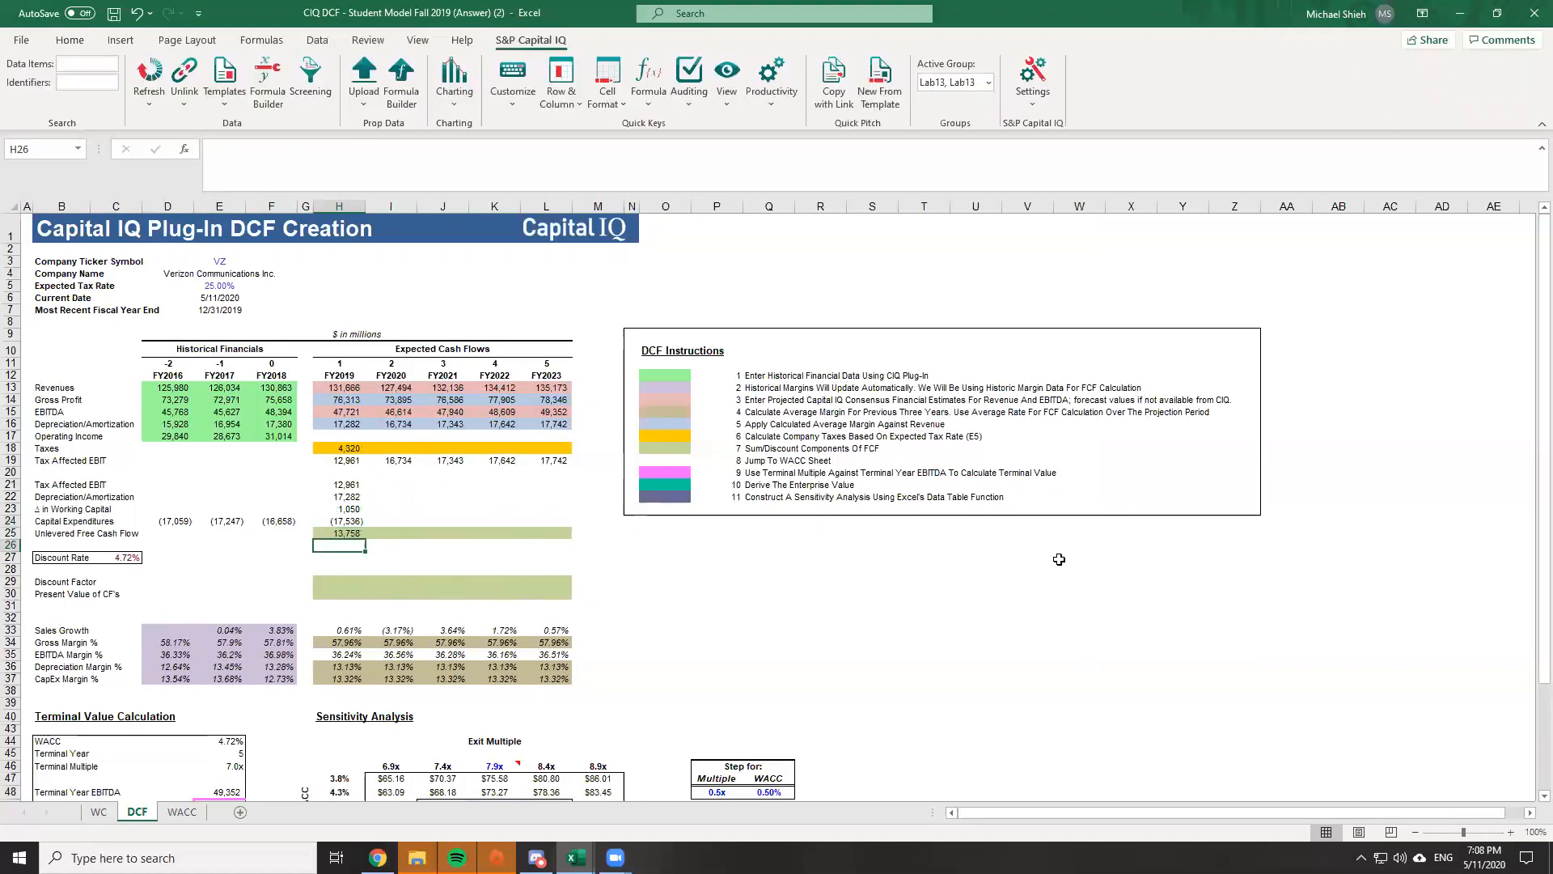
key("alt+Tab")
key("alt+Tab")
key("alt+Tab")
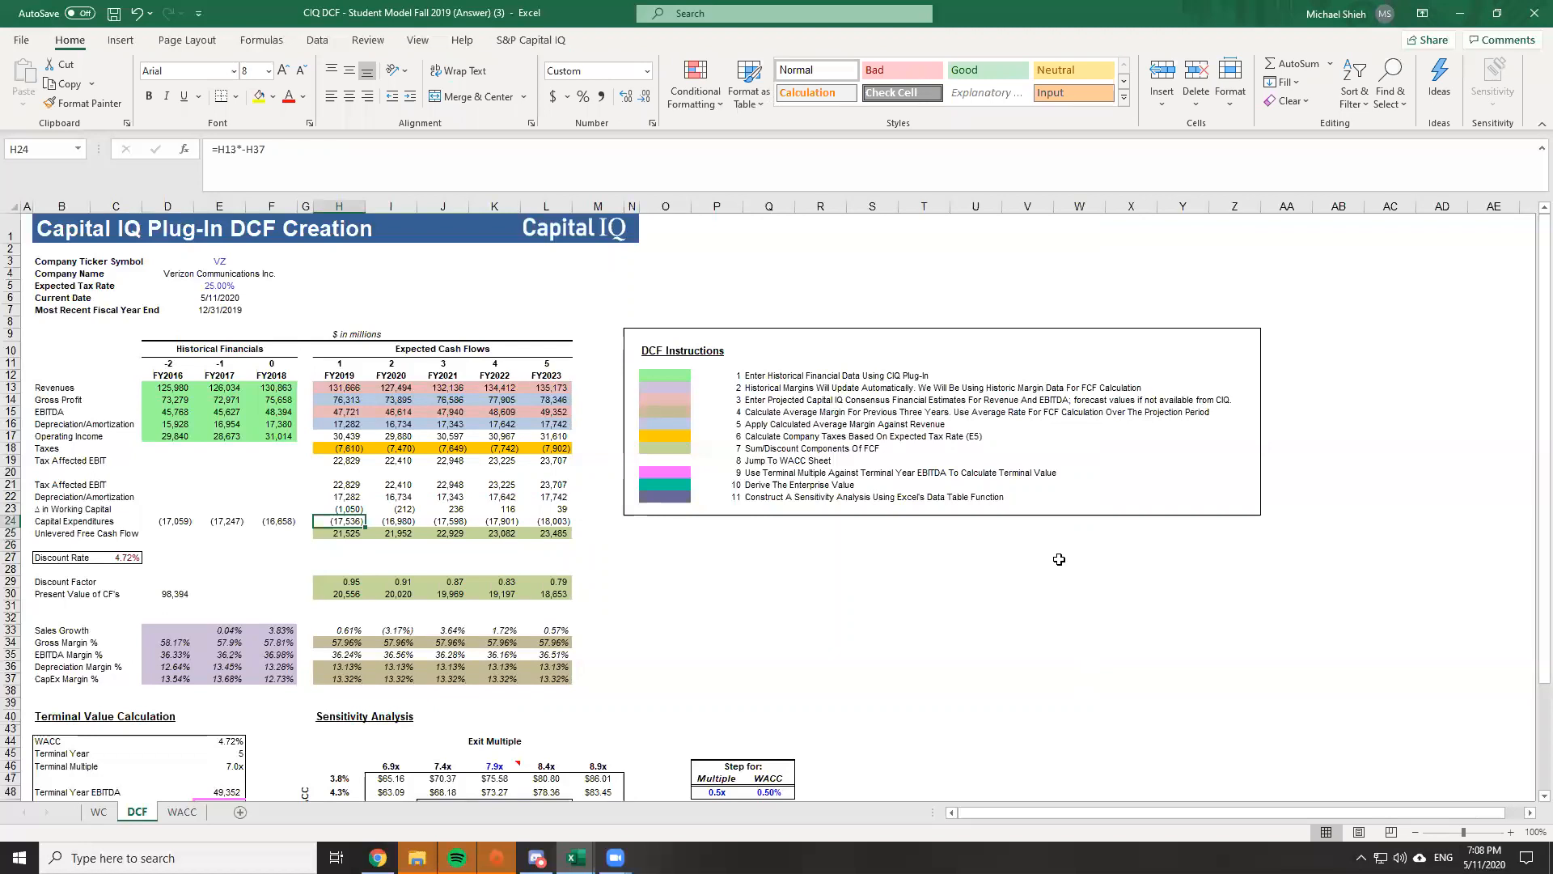
key("alt+Tab")
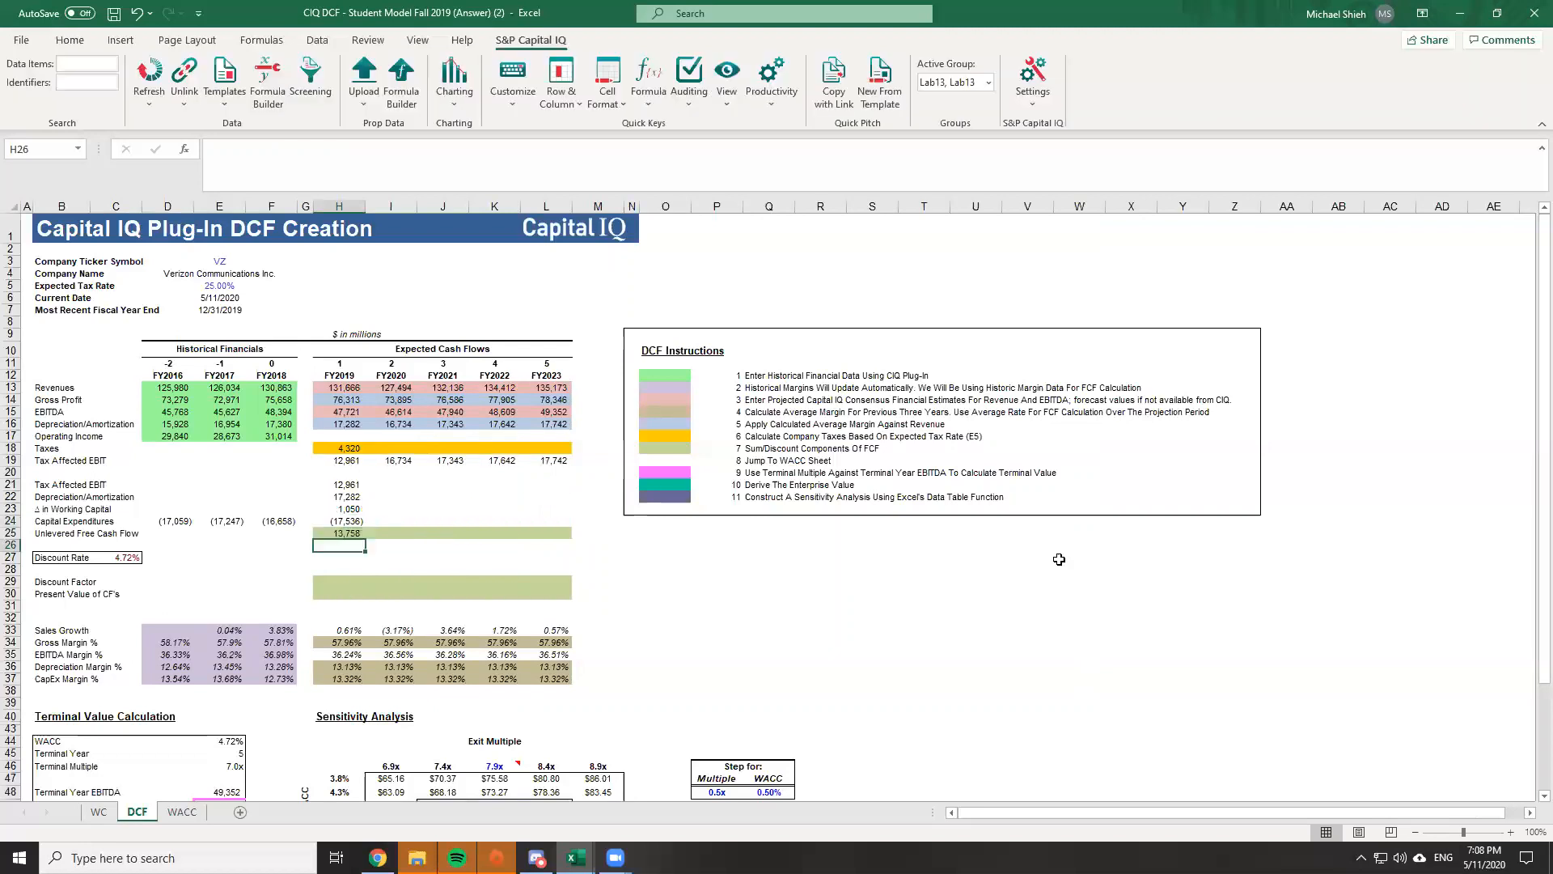
key("alt+Tab")
key("alt+Tab")
Trace the FY2019 formulas upward from capital expenditures in H24 to taxes in H18, checking which cells the tax formula references
key("Up")
key("Up")
key("Up")
key("Up")
key("Up")
key("Up")
key("Up")
key("Up")
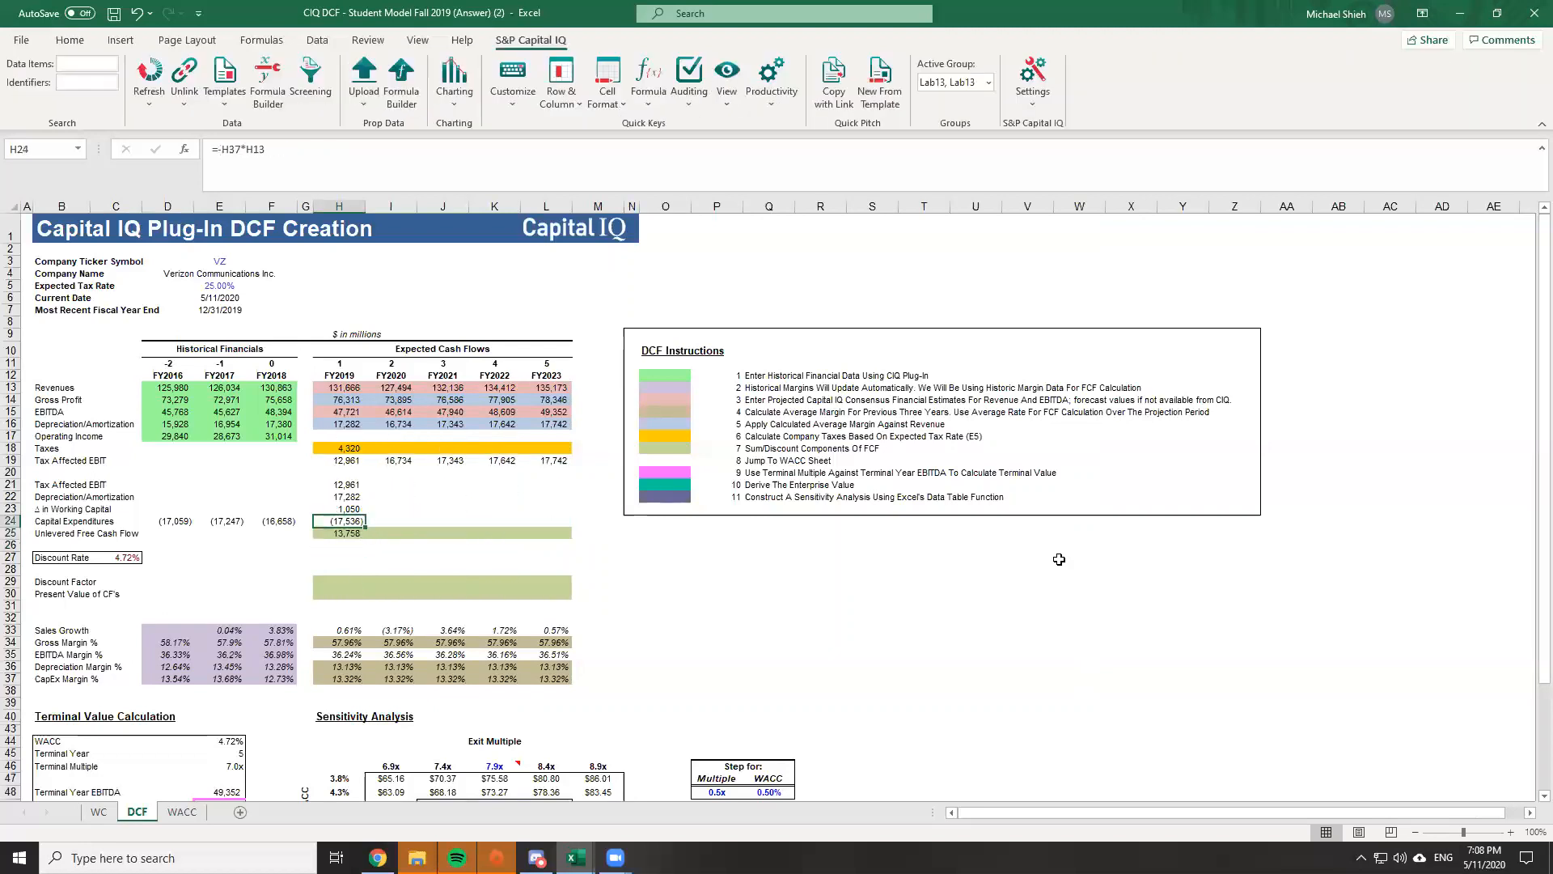
key("F2")
key("Return")
key("F2")
key("Escape")
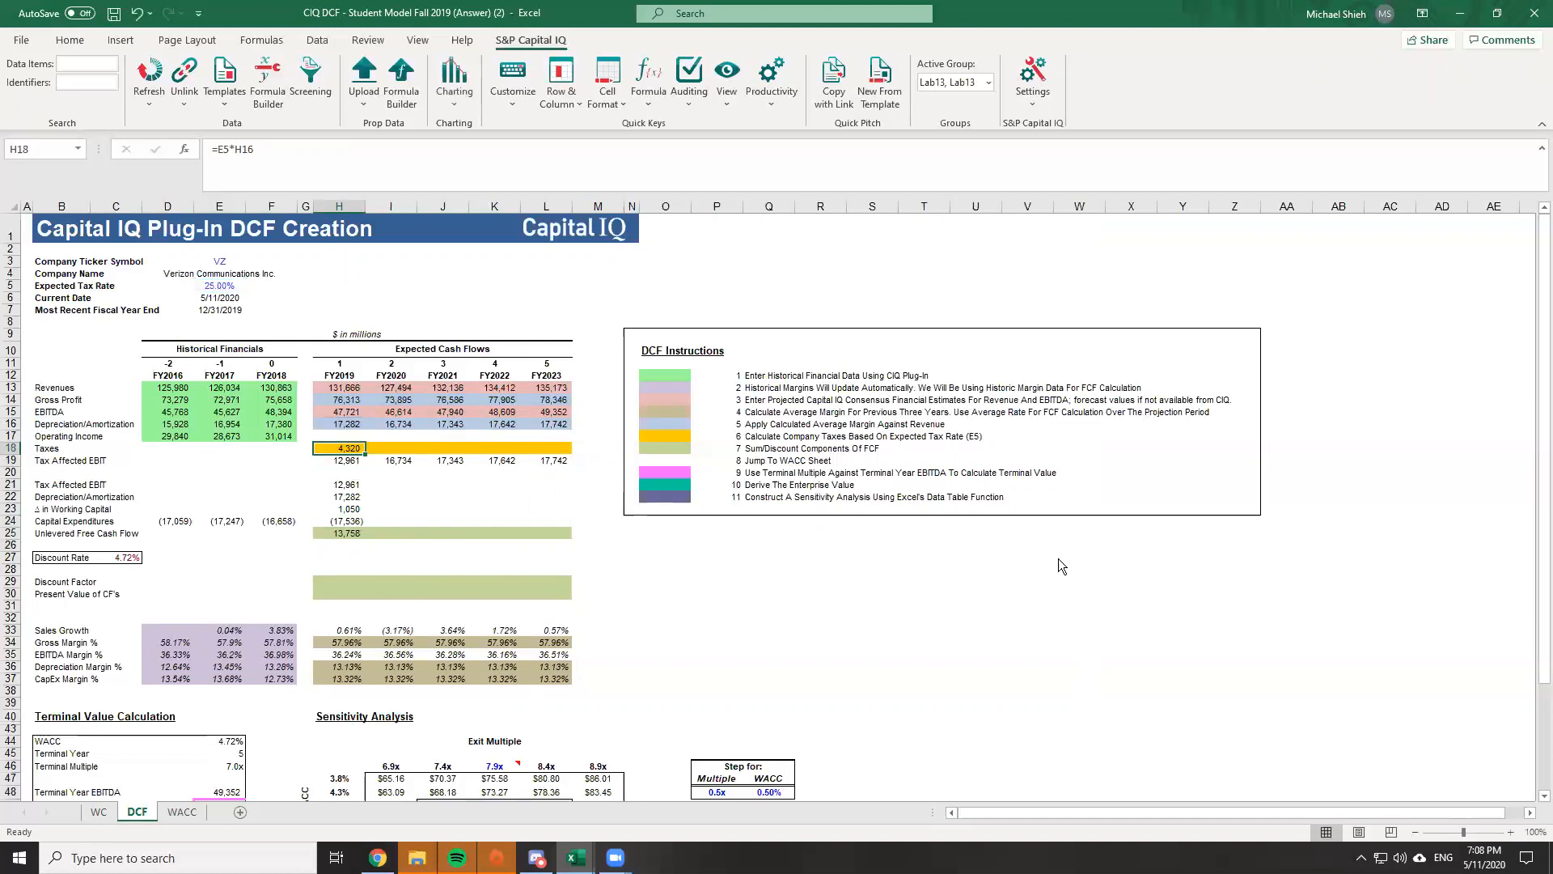
key("alt+Tab")
key("alt+Tab")
key("F2")
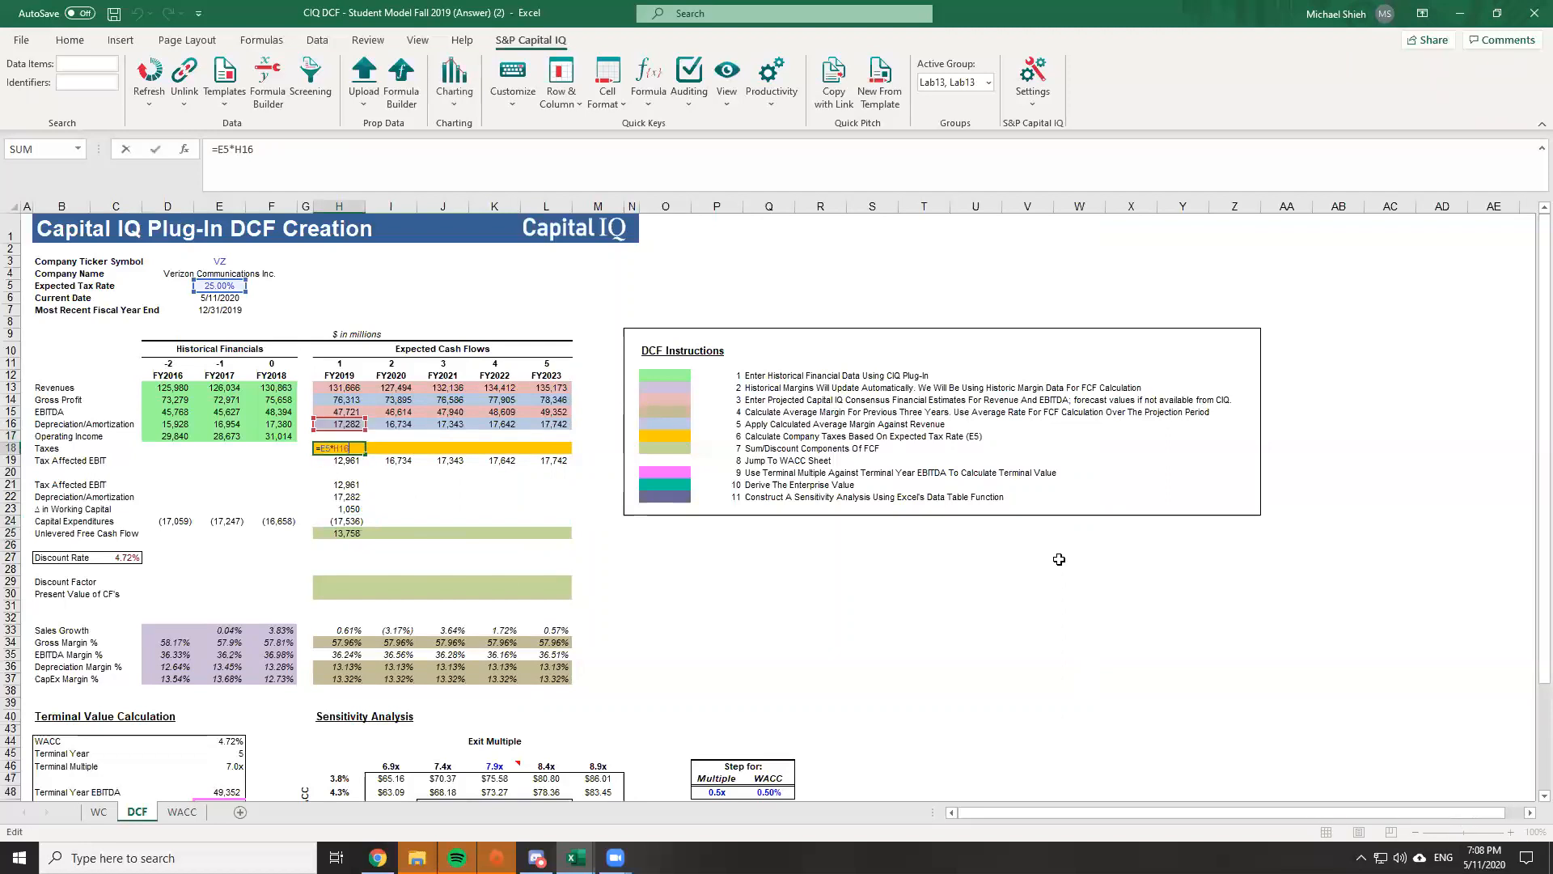
key("Escape")
Review the operating income row and re-enter the FY2019 depreciation/amortization formula in H16 as =H36*H13
key("Up")
key("ctrl+Left")
key("ctrl+Left")
key("Right")
key("Right")
key("Right")
key("Right")
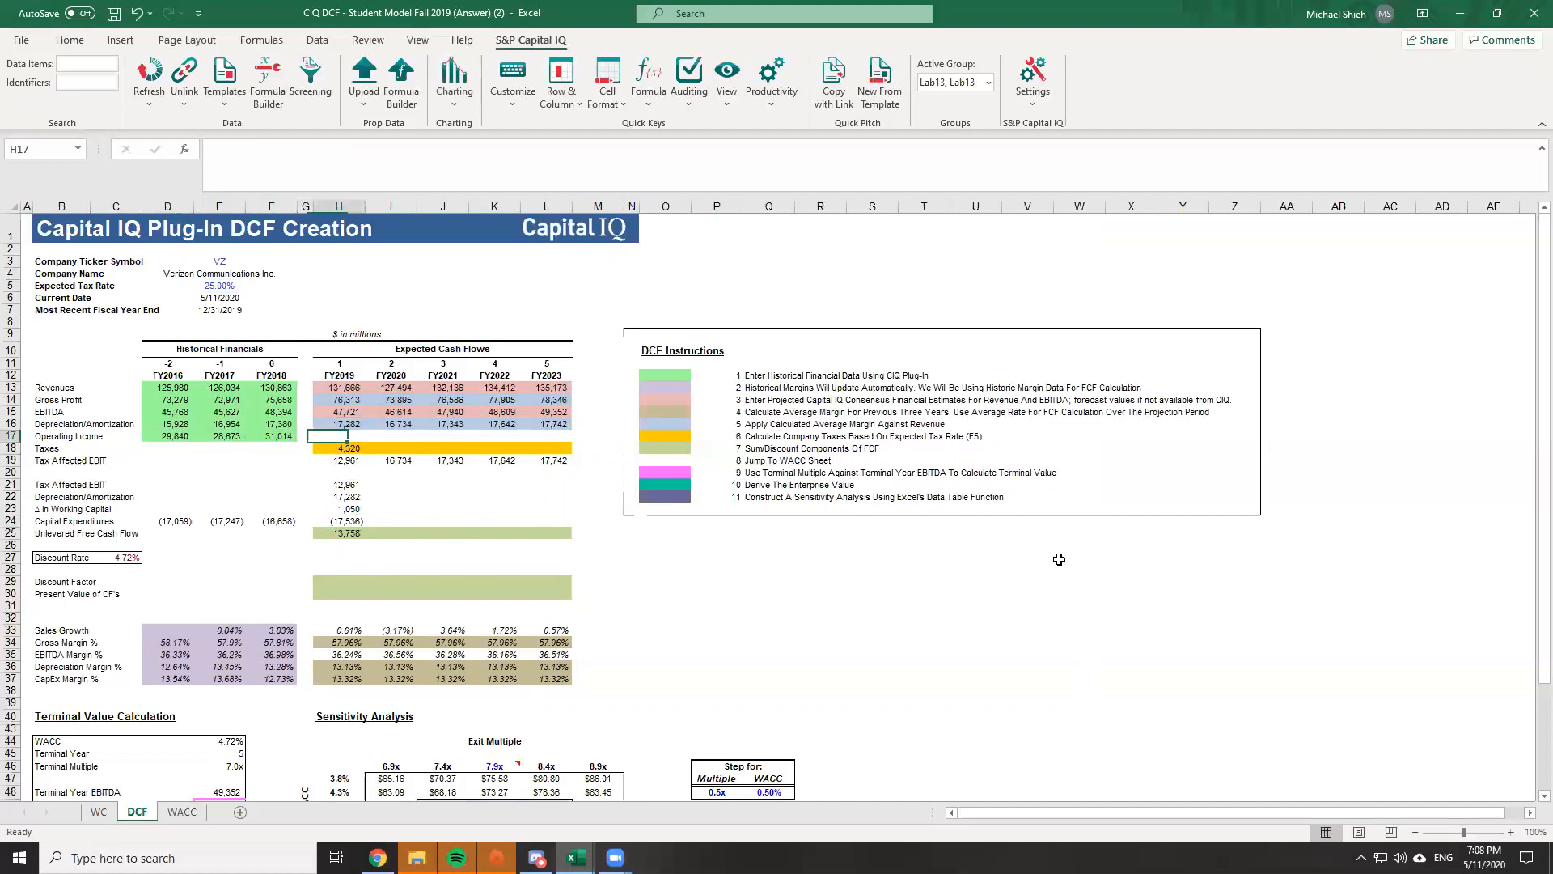
key("Up")
type("=H36*H13")
key("Return")
type("=")
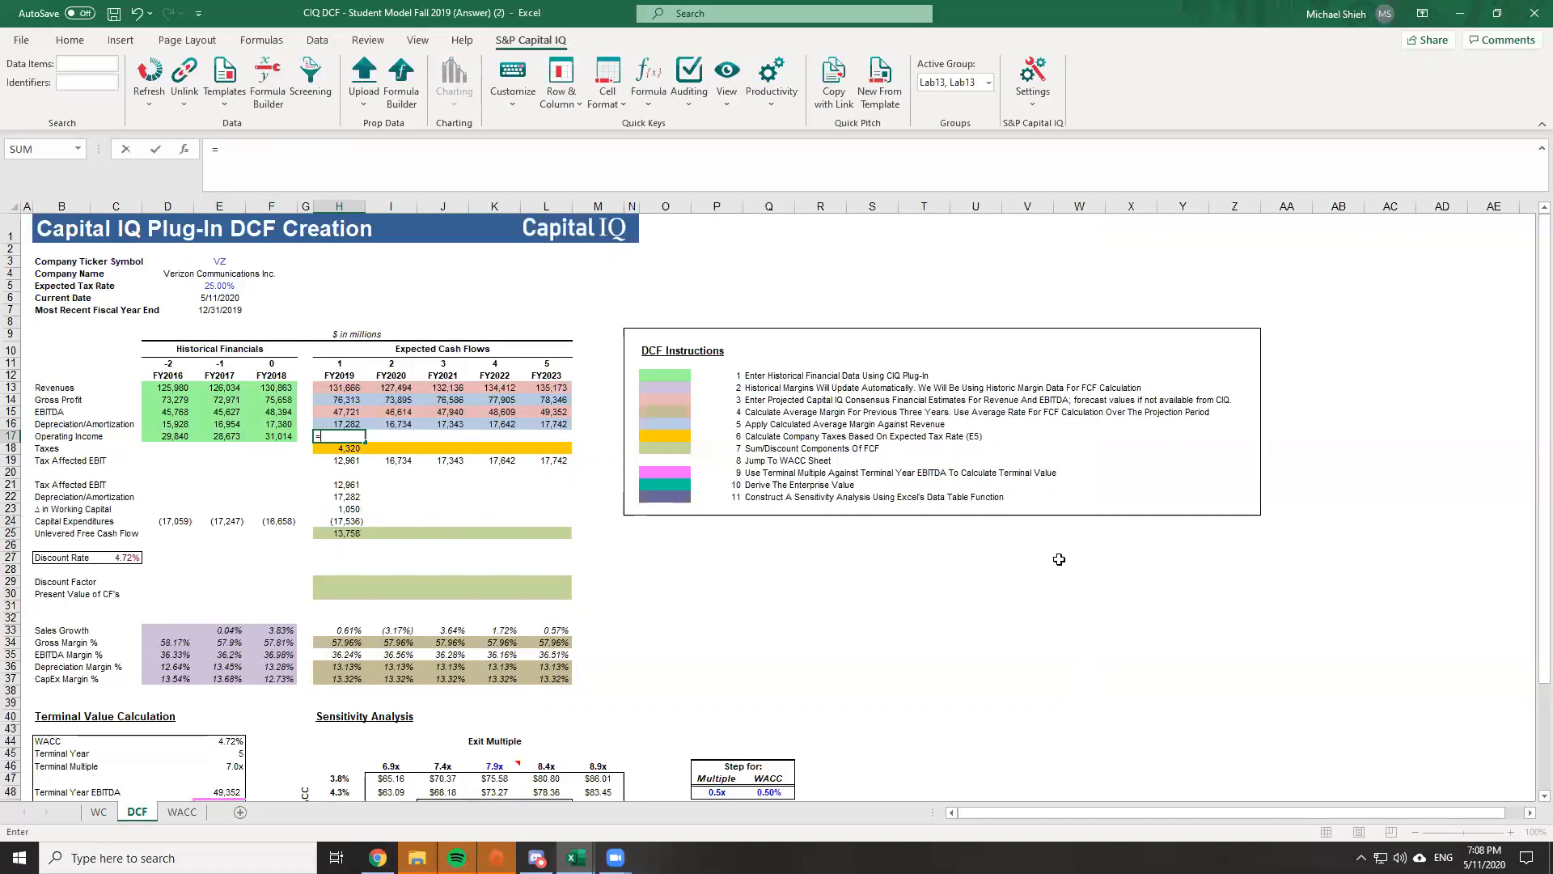
key("Up")
key("Up")
key("Up")
key("Up")
key("Escape")
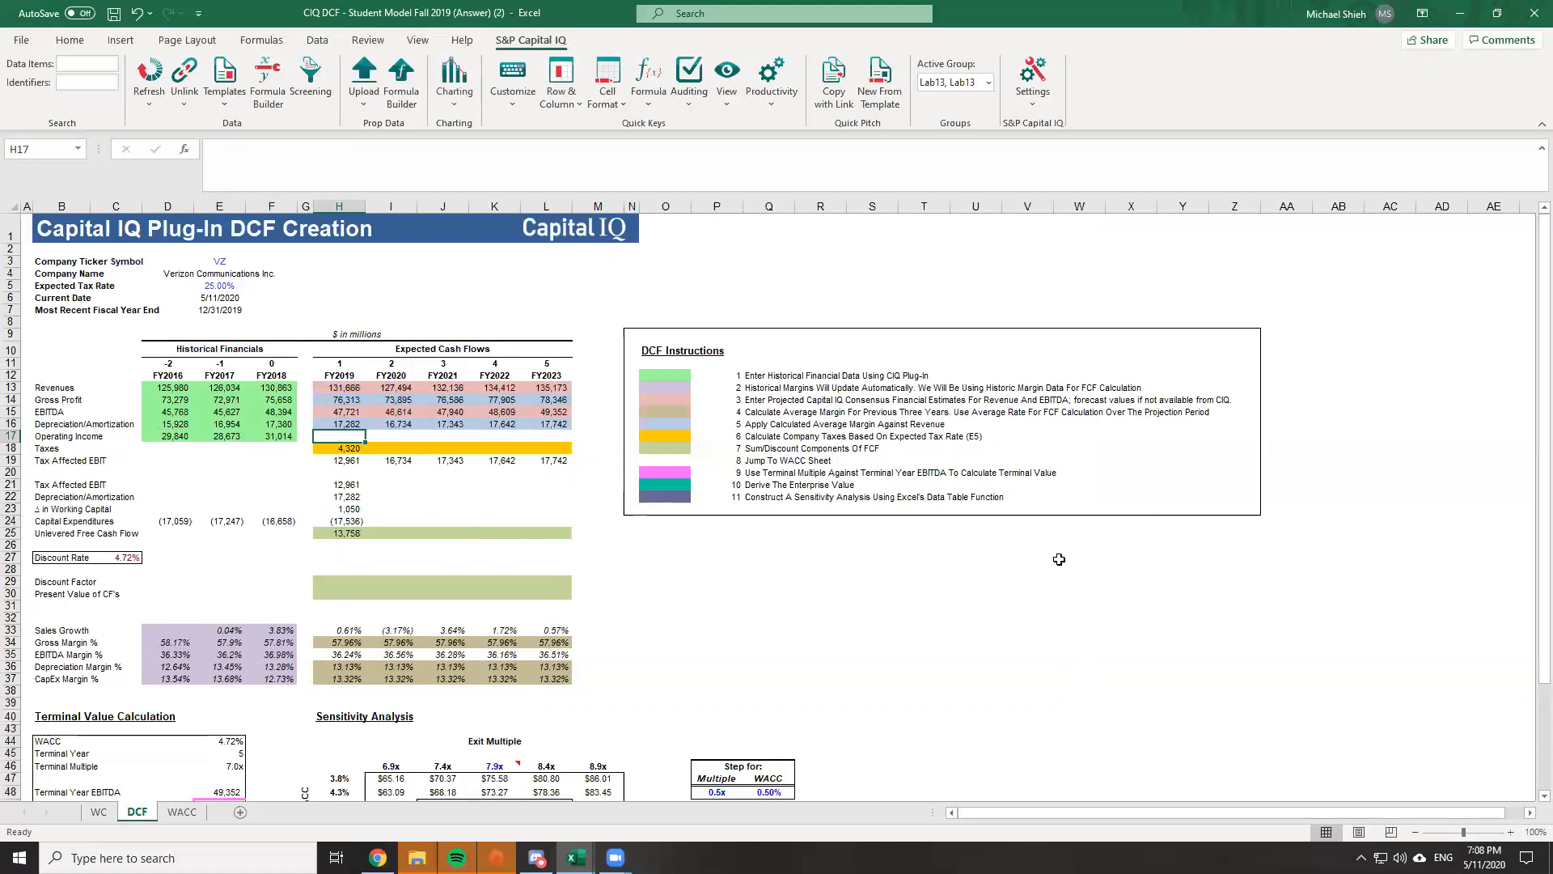
Calculate FY2019 operating income in H17 as =H15-H16 and fill the formula across through FY2023 in L17
type("=")
key("Up")
key("Up")
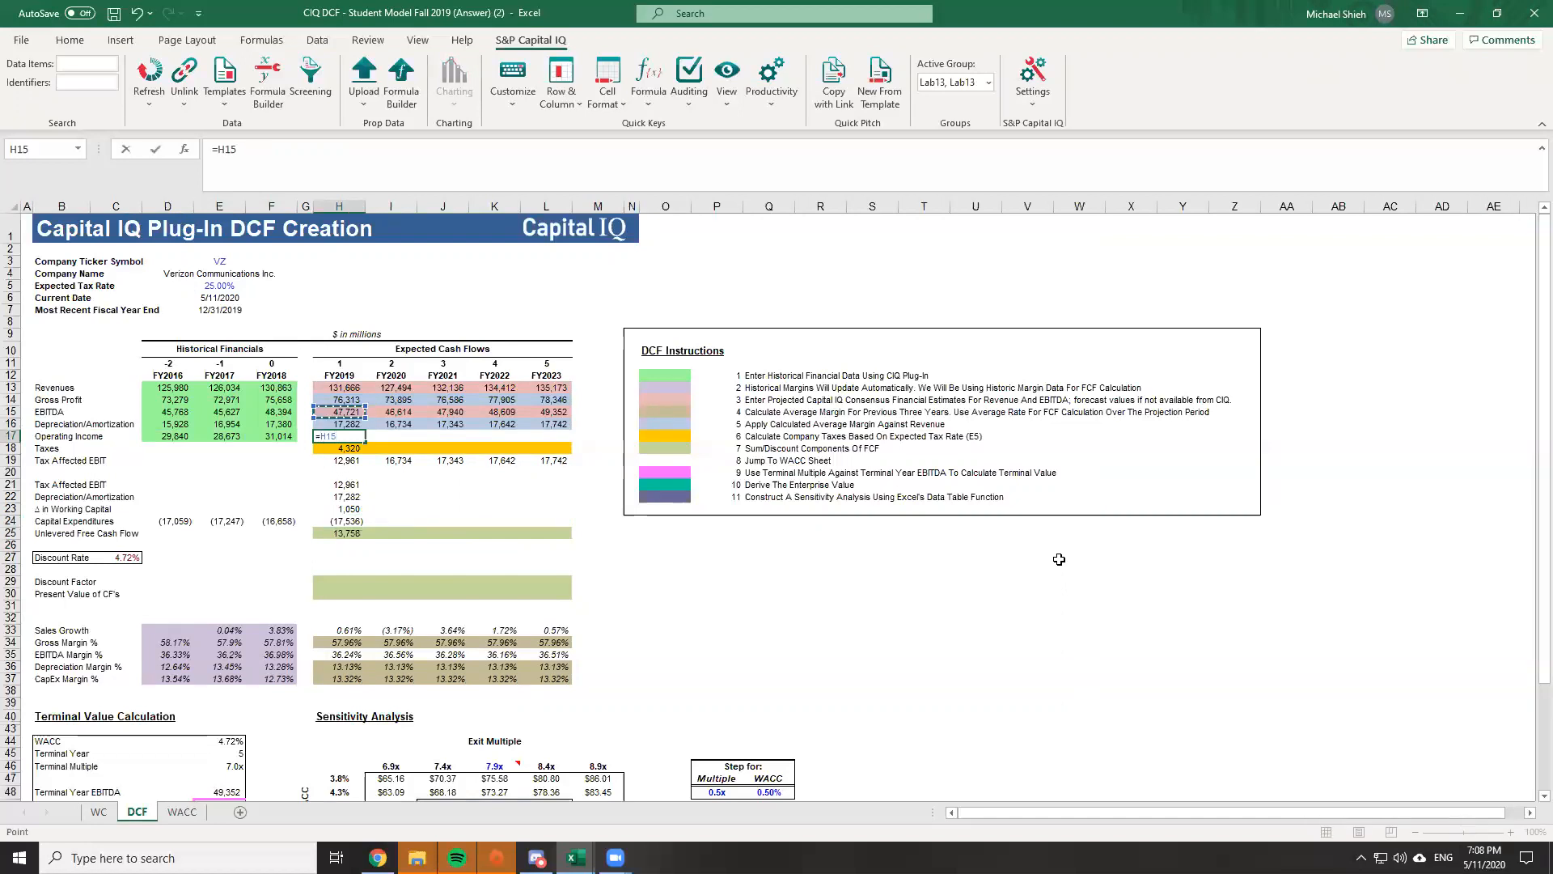
type("-")
key("Up")
key("ctrl+Return")
key("shift+Right")
key("shift+Right")
key("shift+Right")
key("shift+Right")
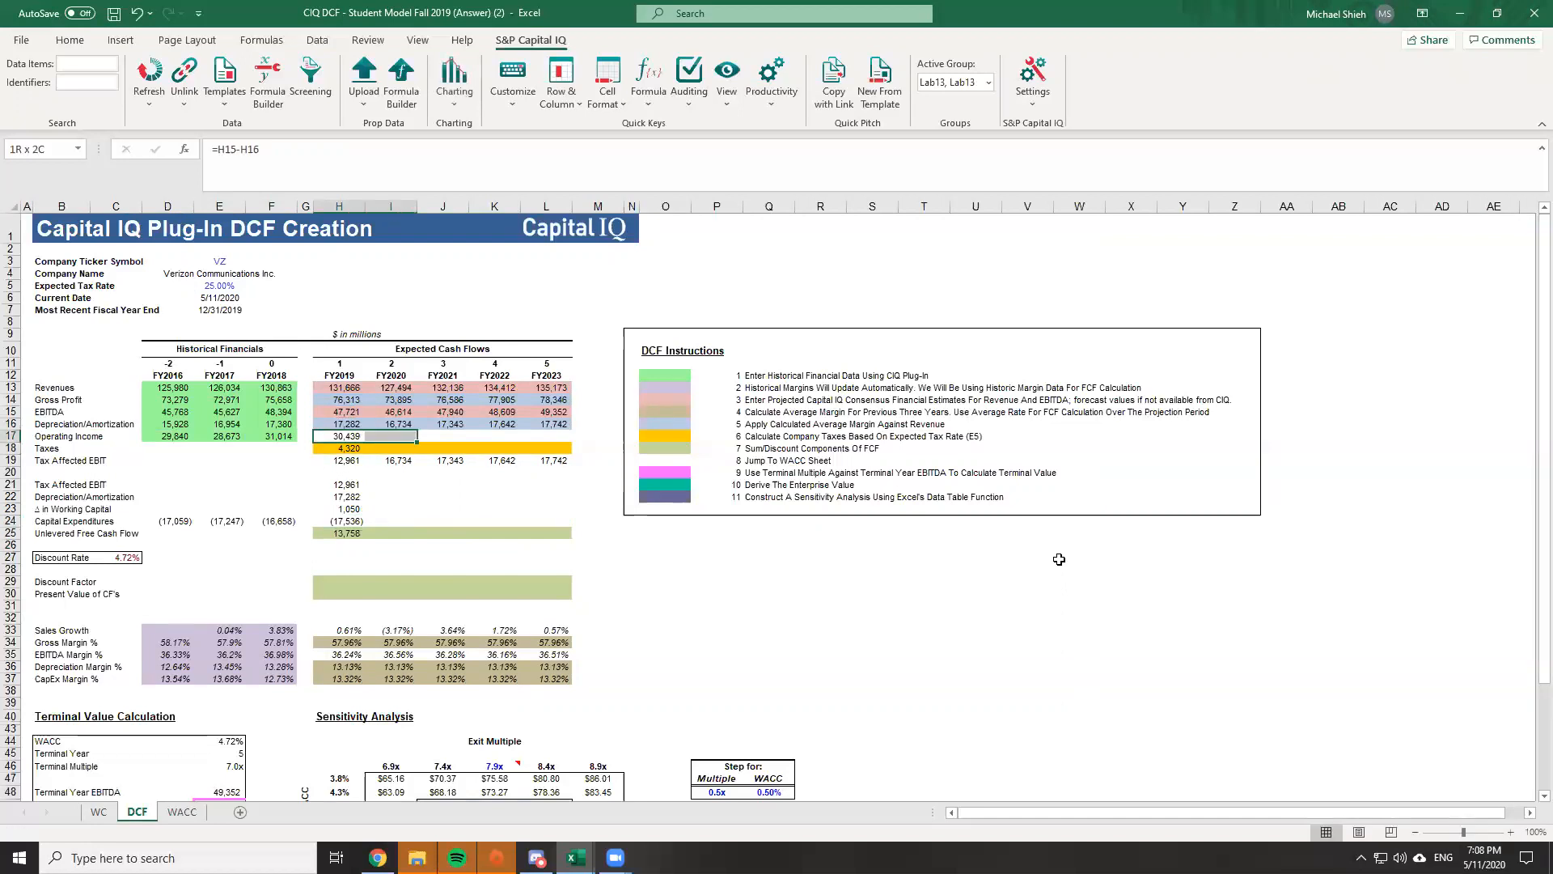
key("ctrl+r")
Set the FY2019 taxes formula in H18 to =E5*H17 so it taxes operating income
key("Down")
type("=E5*")
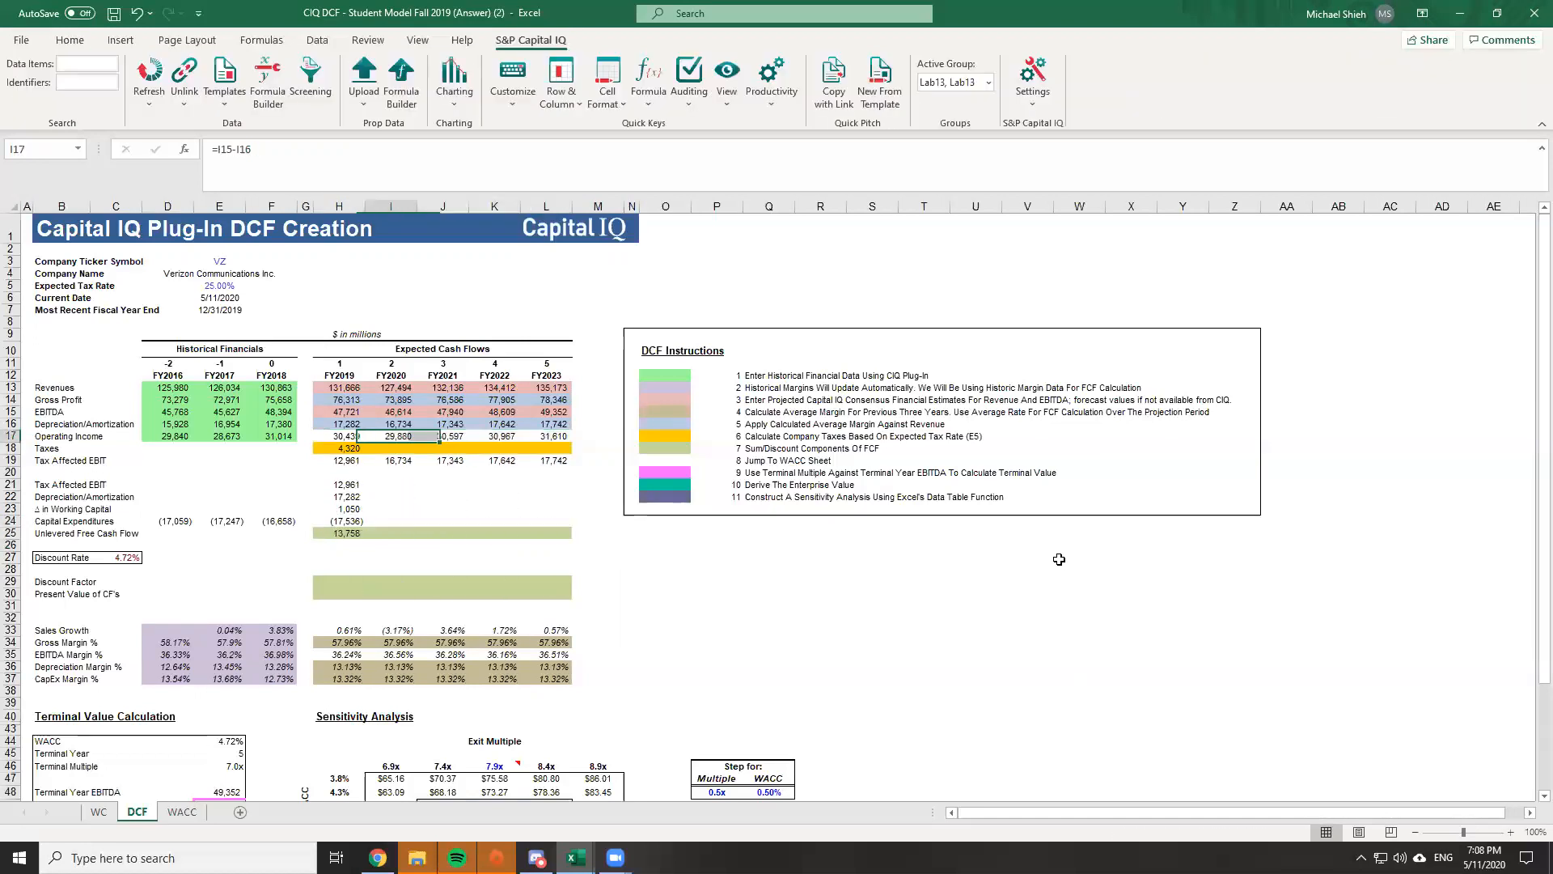
key("Up")
key("Up")
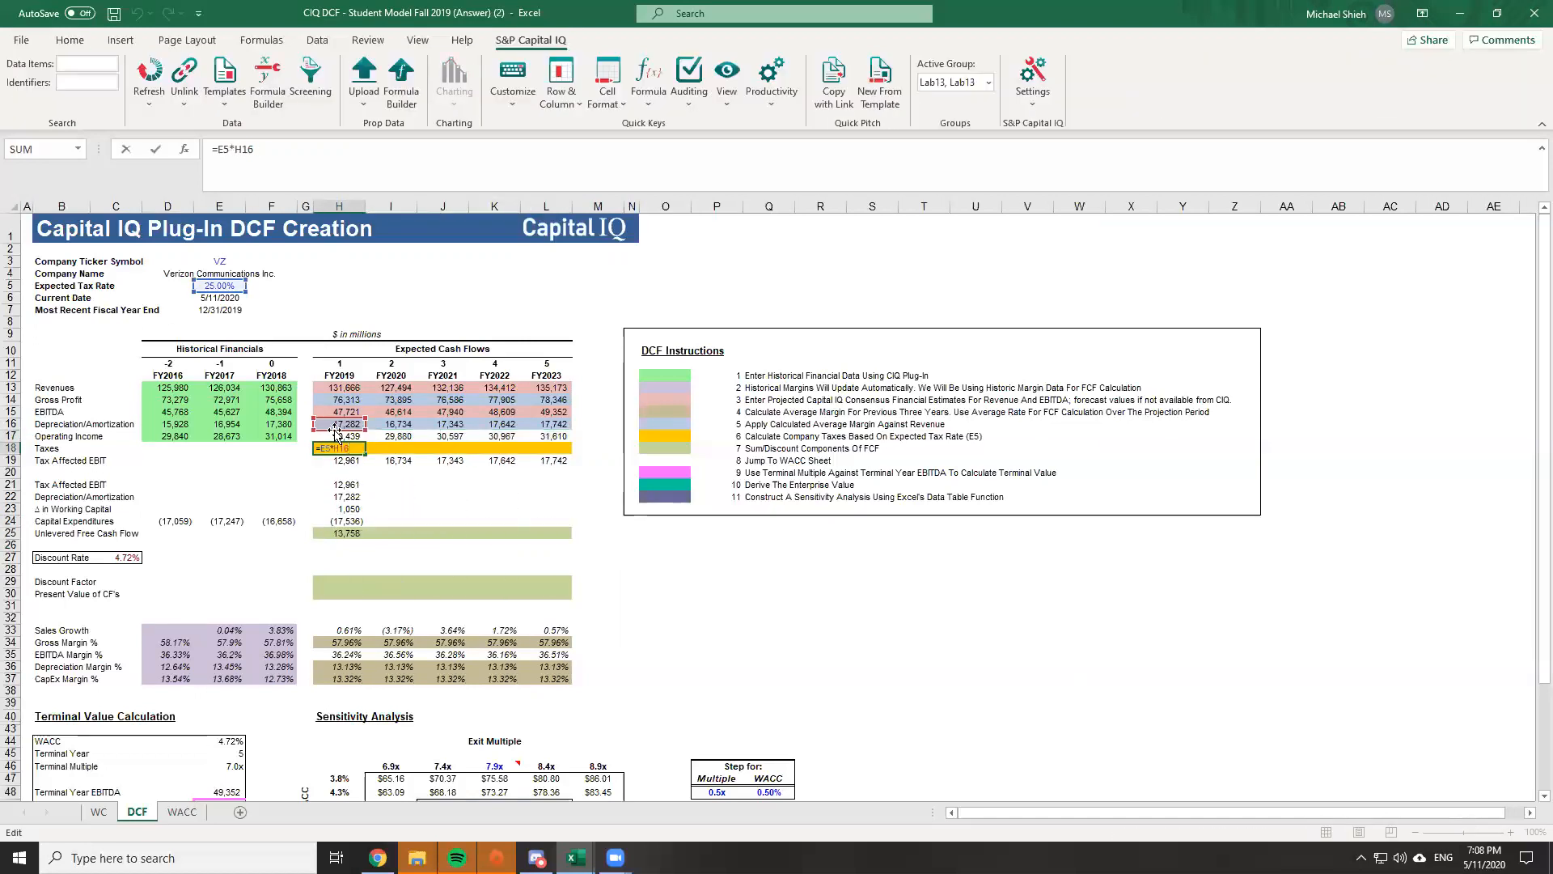
key("Down")
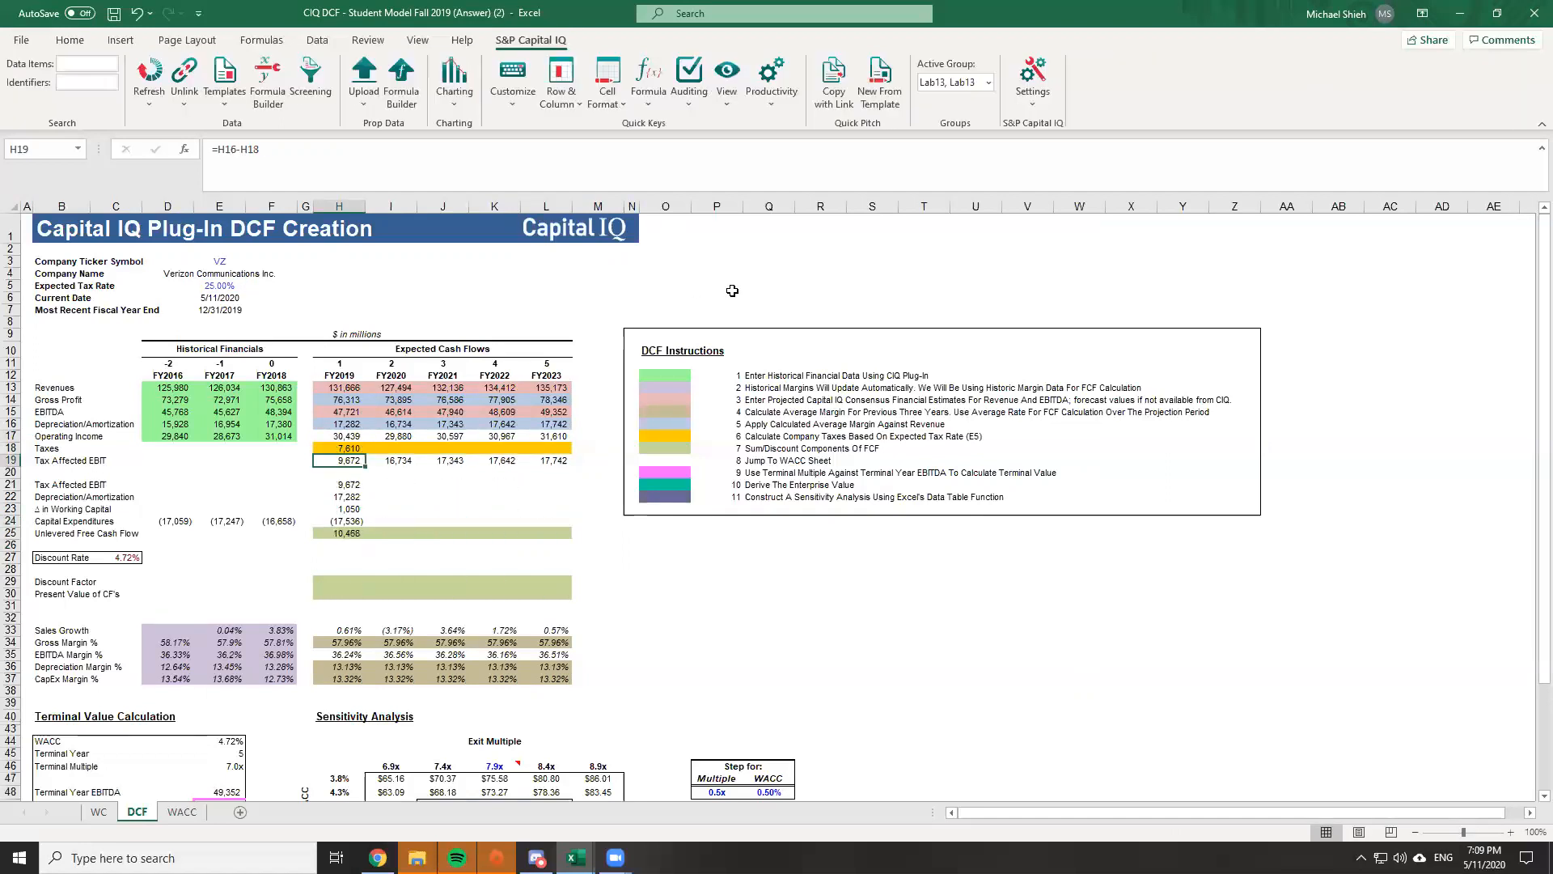
Review the projected taxes and tax affected EBIT rows, checking which cells the H19 formula references
key("ctrl+Return")
key("shift+Right")
key("shift+Right")
key("shift+Right")
key("shift+Right")
key("ctrl+r")
key("ctrl+Right")
key("Down")
key("Left")
key("Left")
key("Up")
key("Left")
key("Up")
key("Left")
key("Down")
key("shift+Right")
key("shift+Right")
key("Left")
key("Right")
key("Down")
key("F2")
key("Escape")
key("F2")
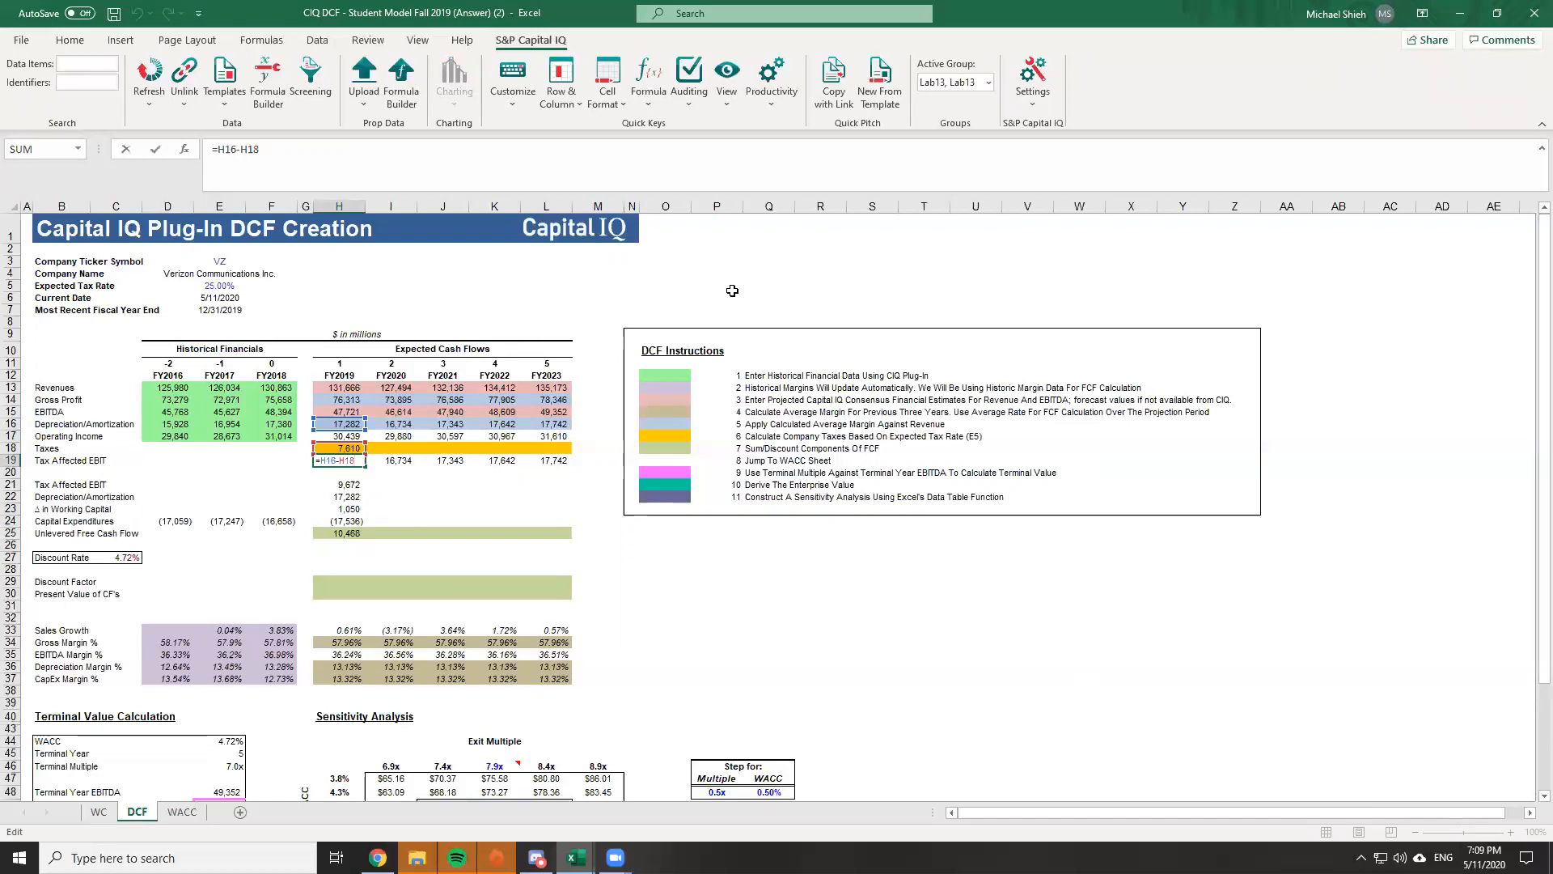
Consult the Answer (3) workbook and correct FY2019 tax affected EBIT in H19 to =H17-H18
key("Escape")
key("alt+Tab")
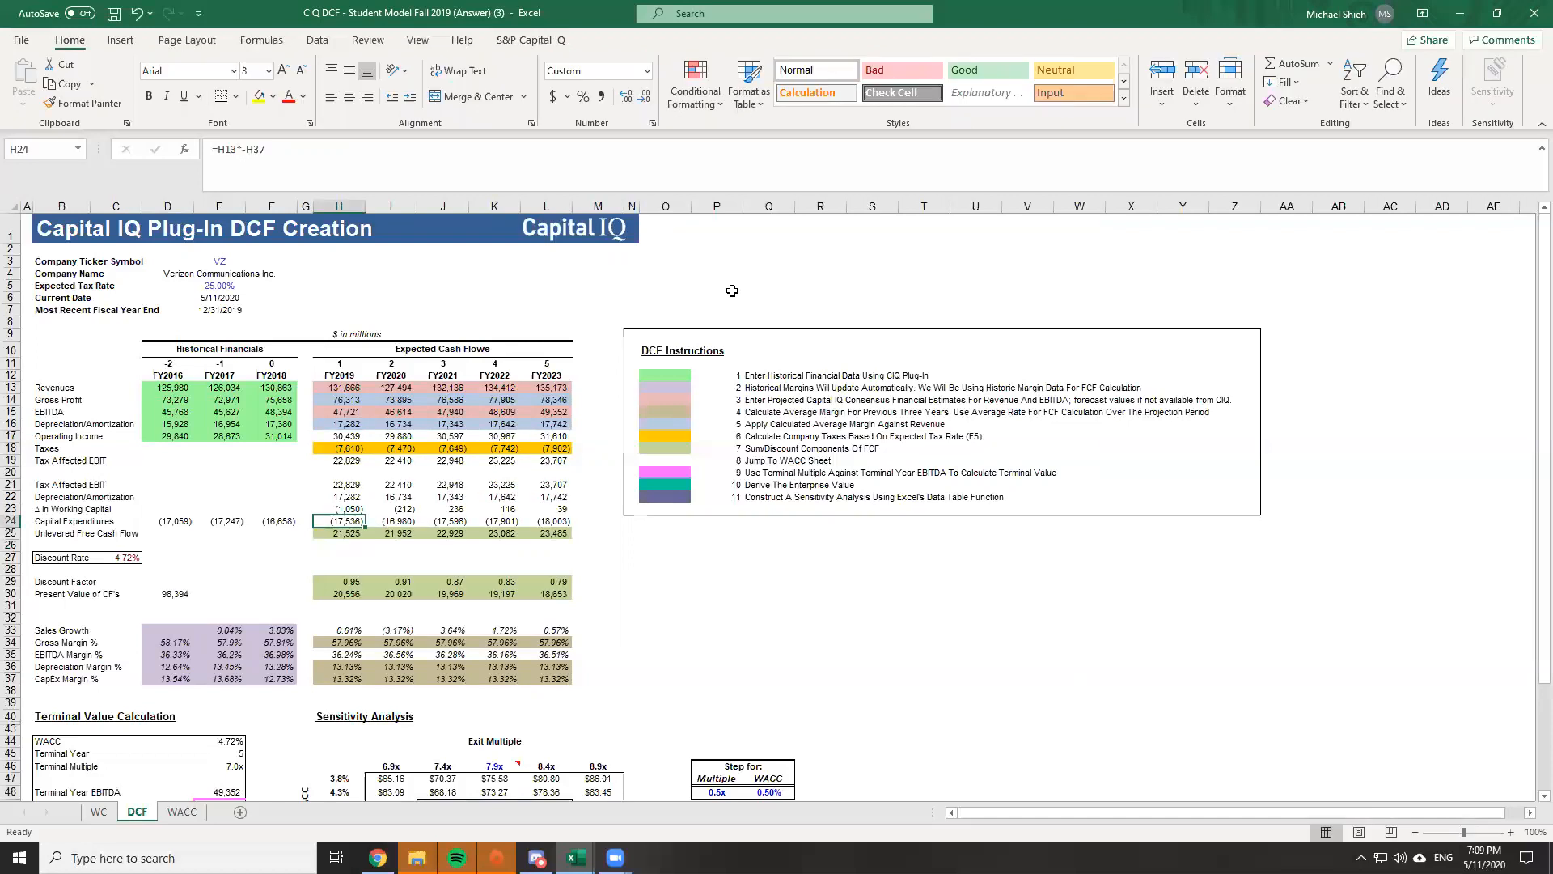
key("alt+Tab")
left_click(342, 436)
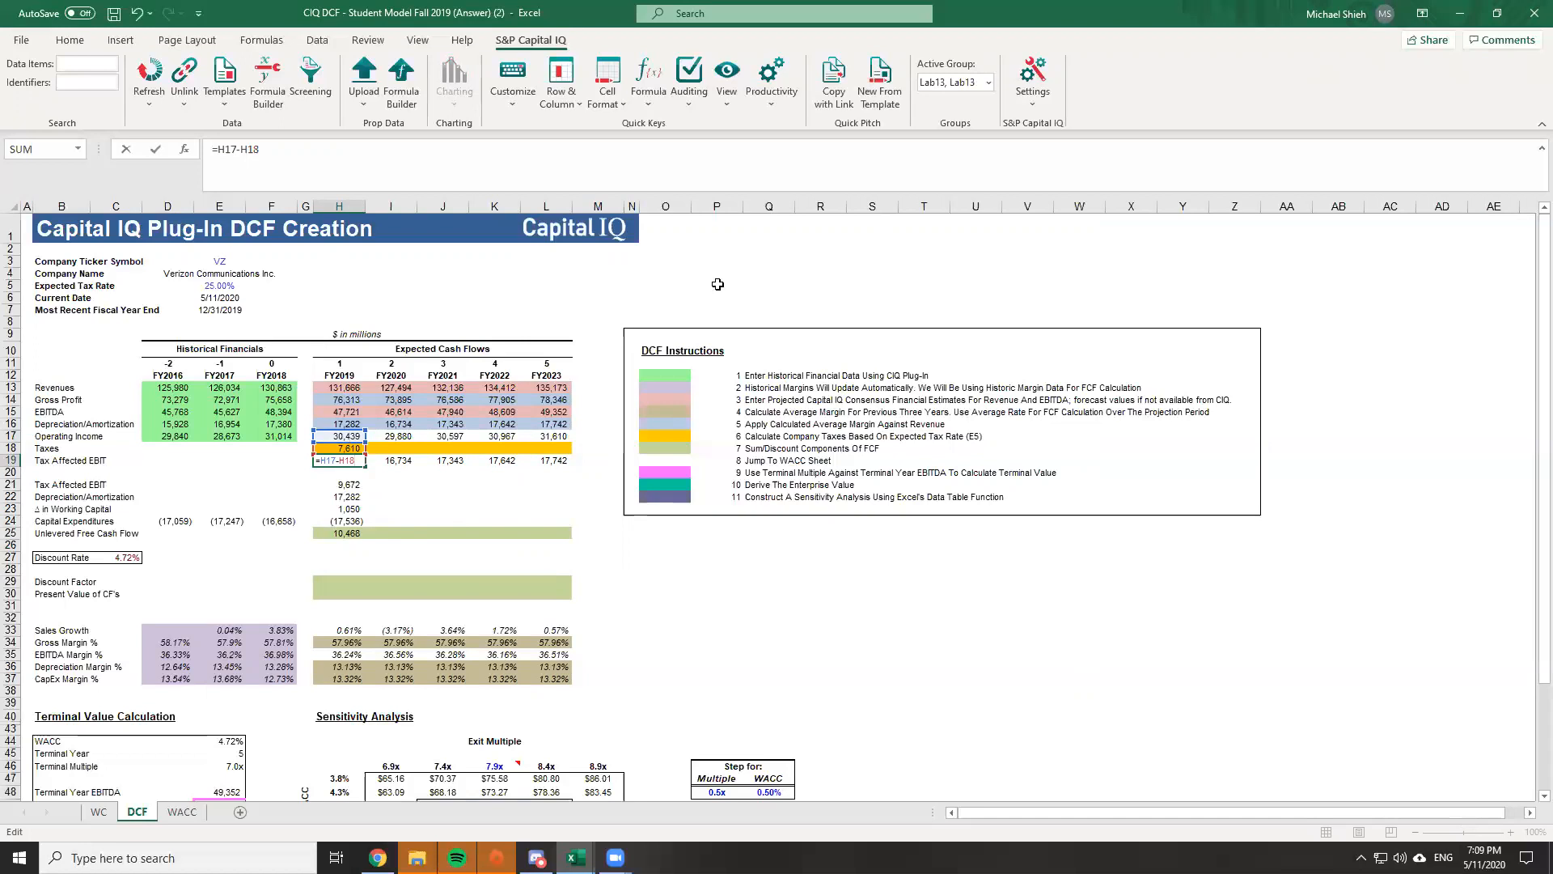
key("Return")
Check the FY2019 column from taxes in H18 down to unlevered free cash flow in H25
key("Up")
key("Up")
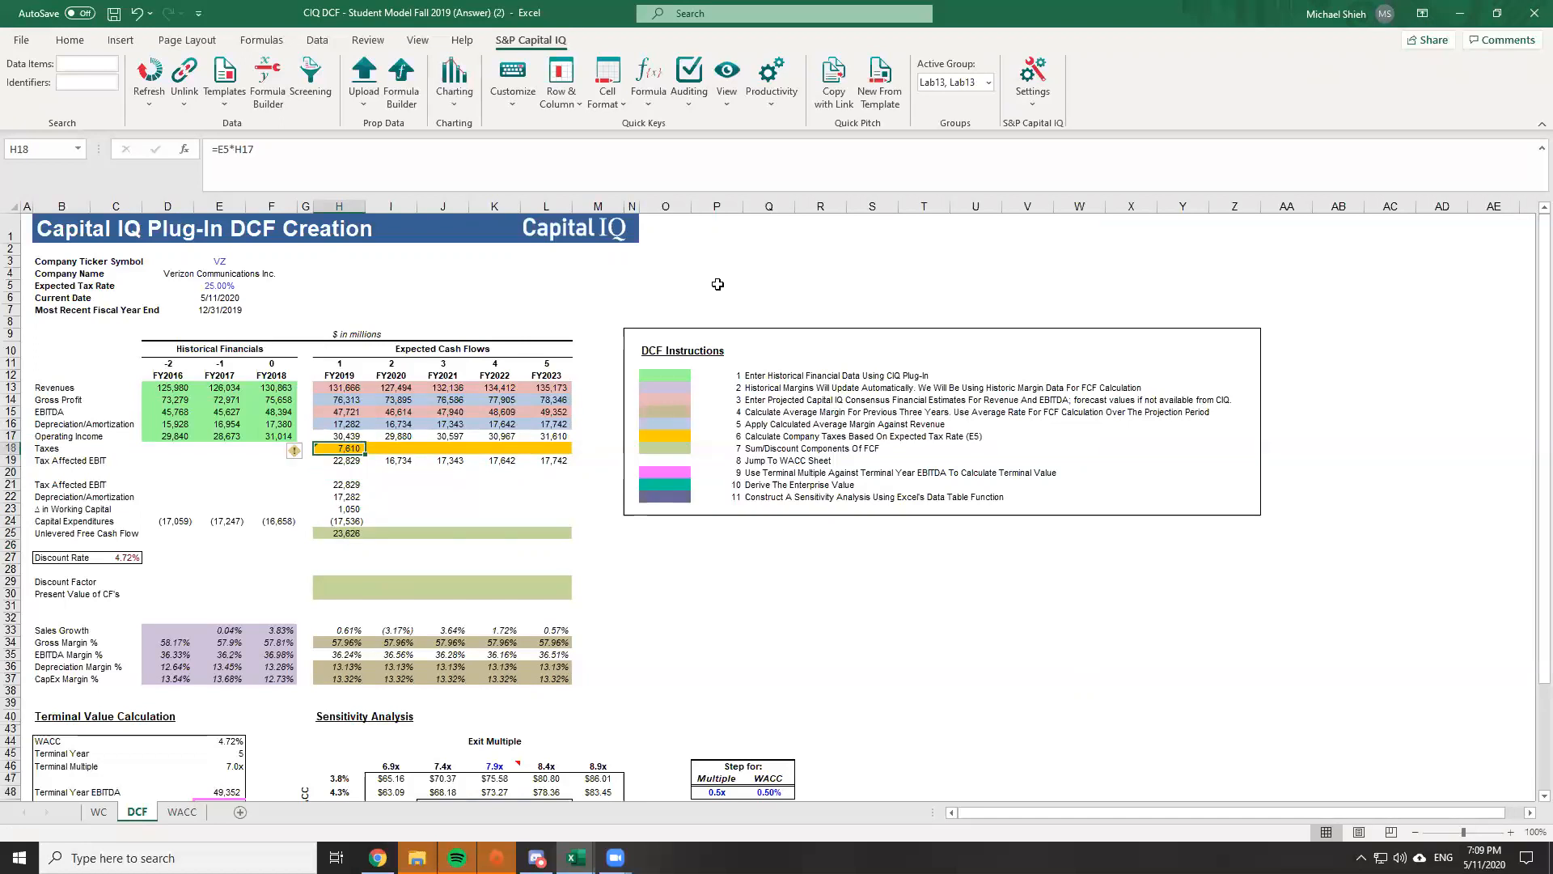
key("shift+Down")
key("shift+Down")
key("shift+Down")
key("shift+Down")
key("shift+Down")
key("shift+Down")
key("shift+Down")
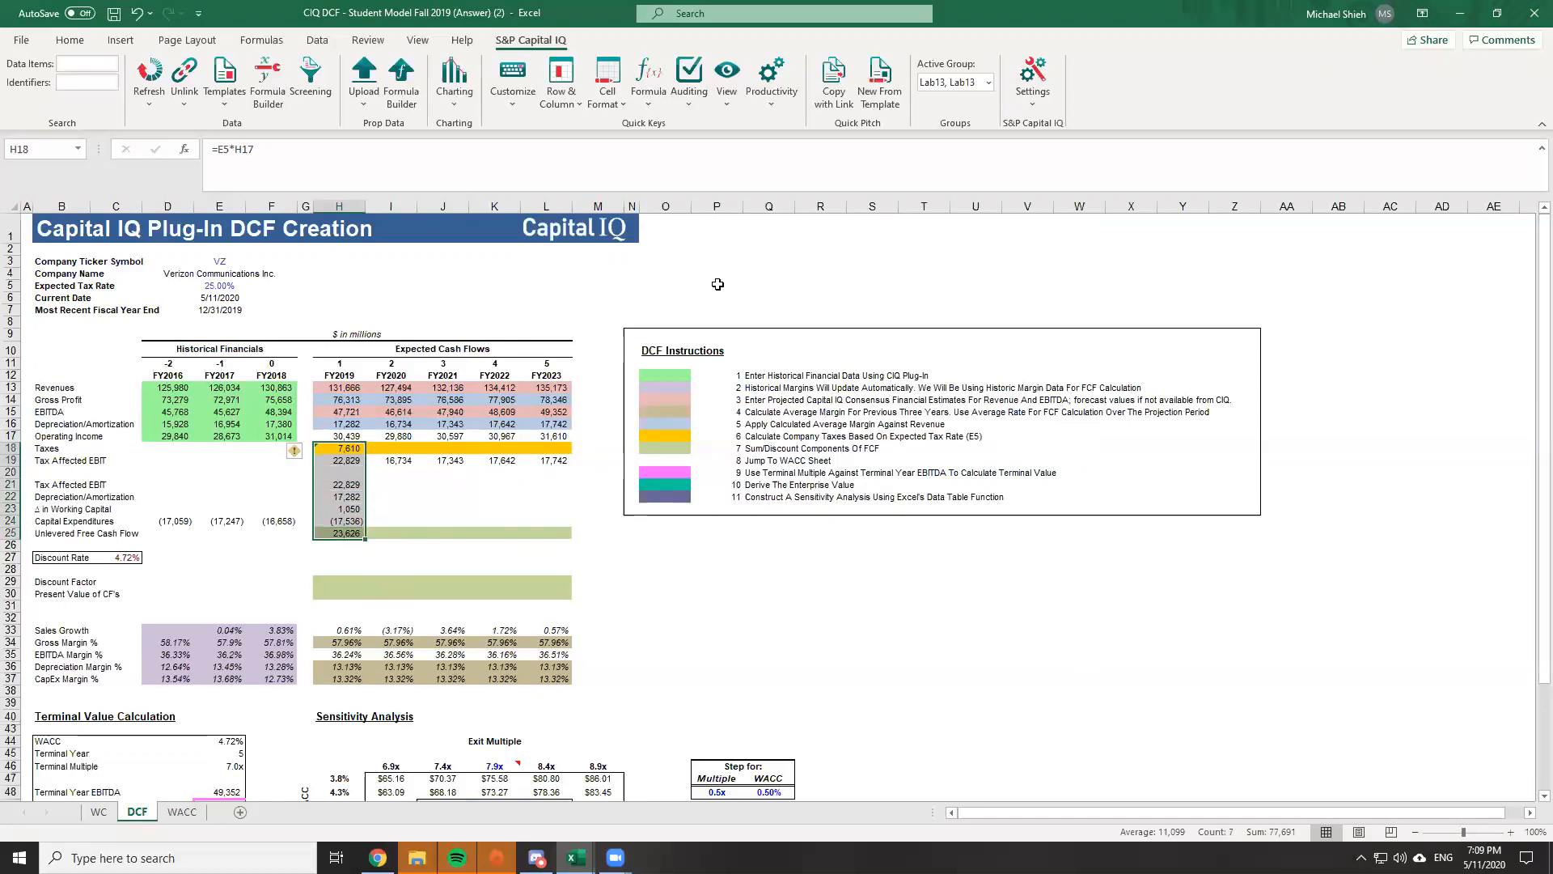
key("alt+Tab")
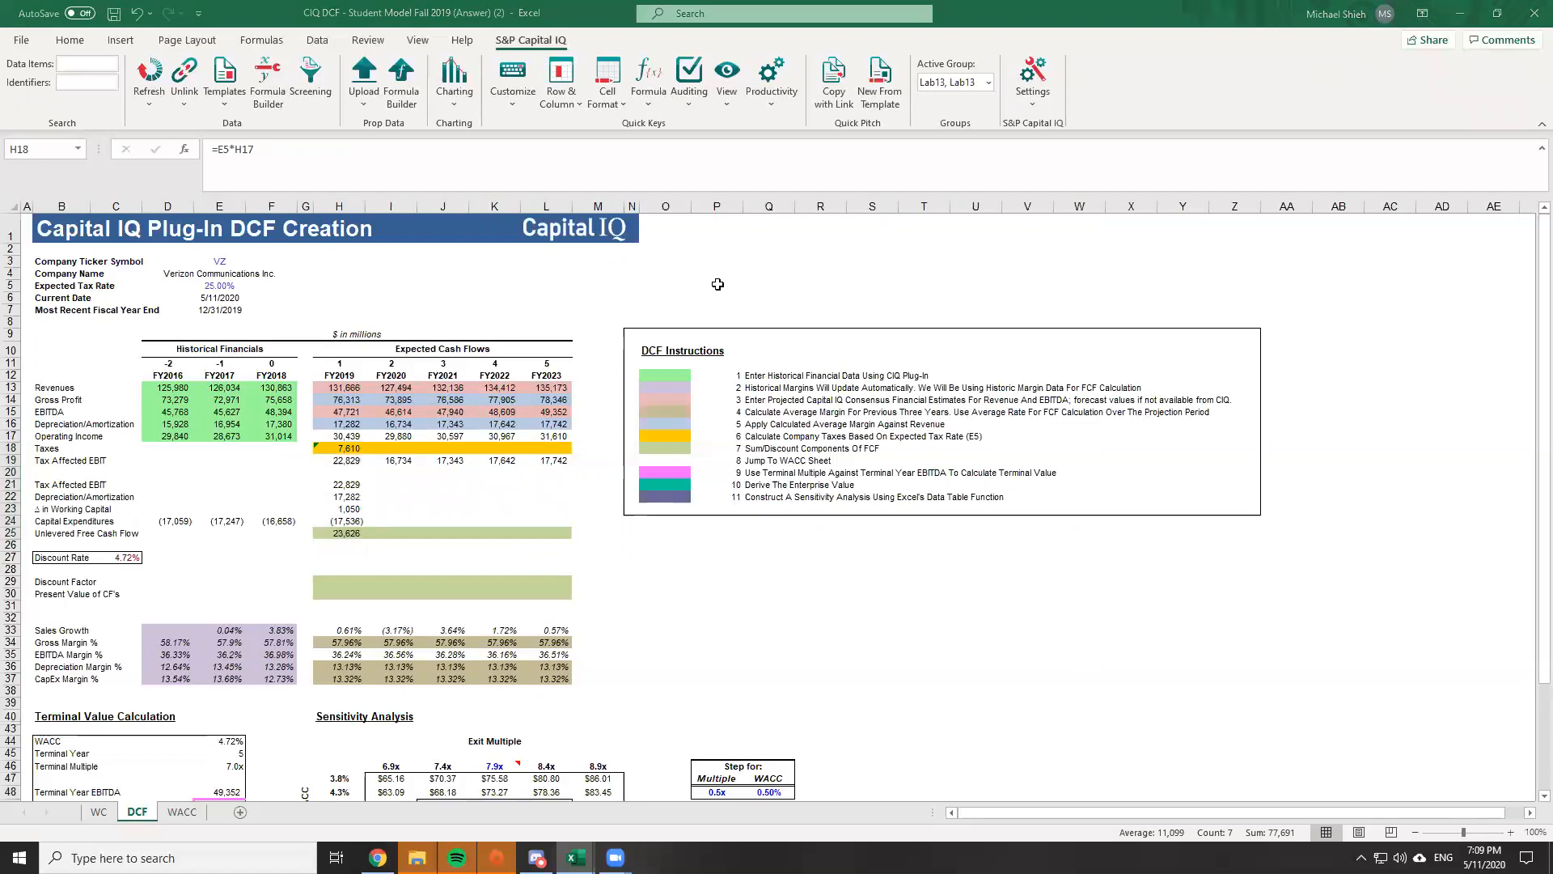
key("alt+Tab")
key("Up")
key("Down")
key("Down")
key("Down")
key("Down")
key("Down")
key("Down")
key("Down")
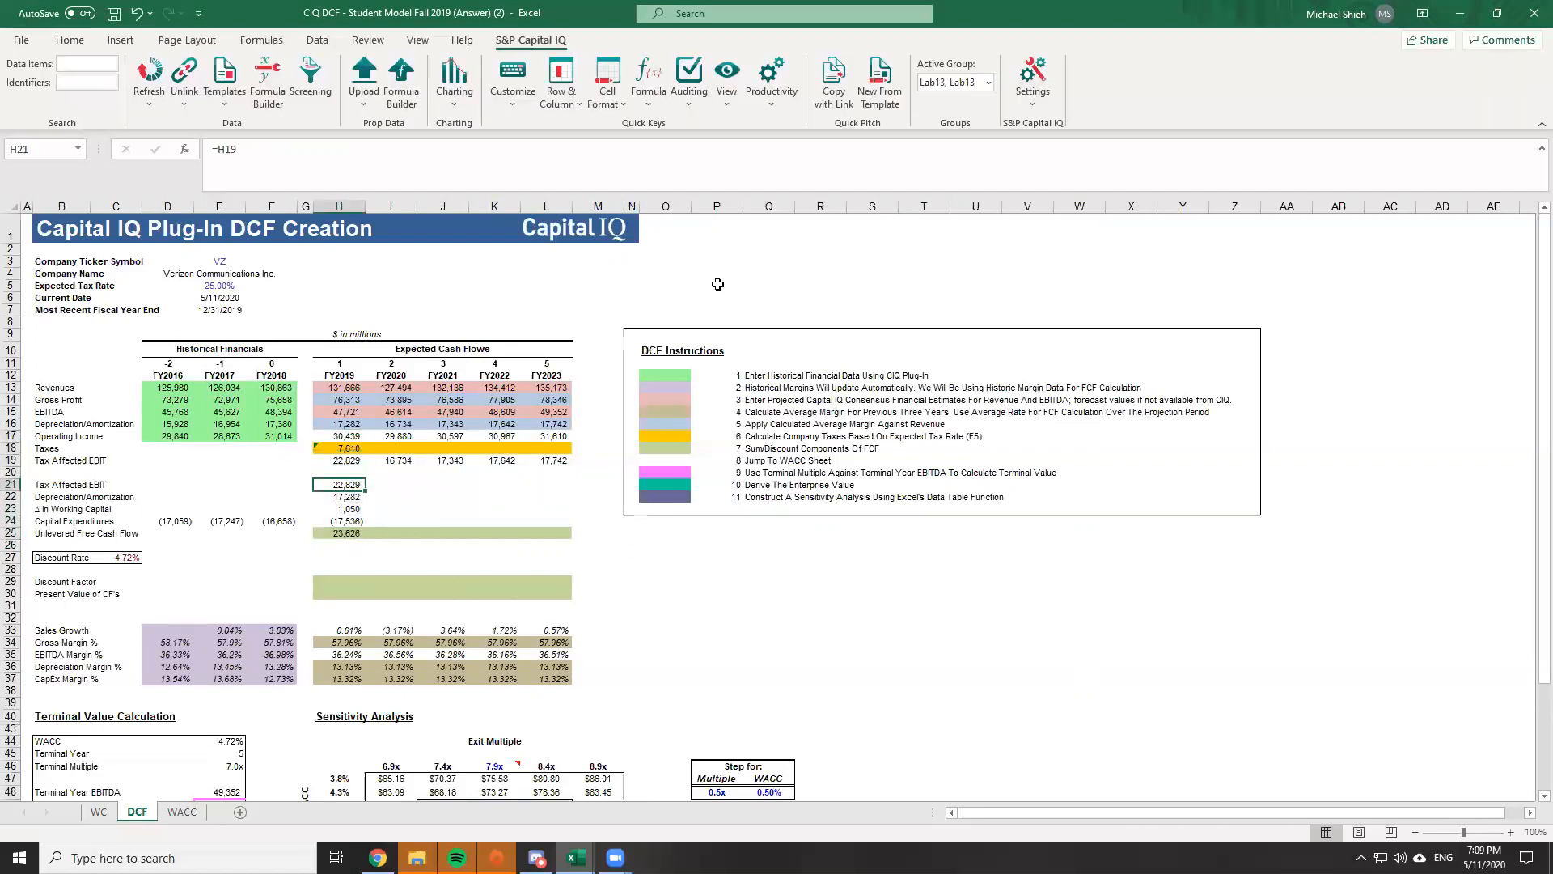
Fill the FY2019 formulas in H18:H25 across through FY2023 in column L
key("shift+Up")
key("shift+Up")
key("shift+Up")
key("shift+Up")
key("shift+Up")
key("shift+Up")
key("shift+Up")
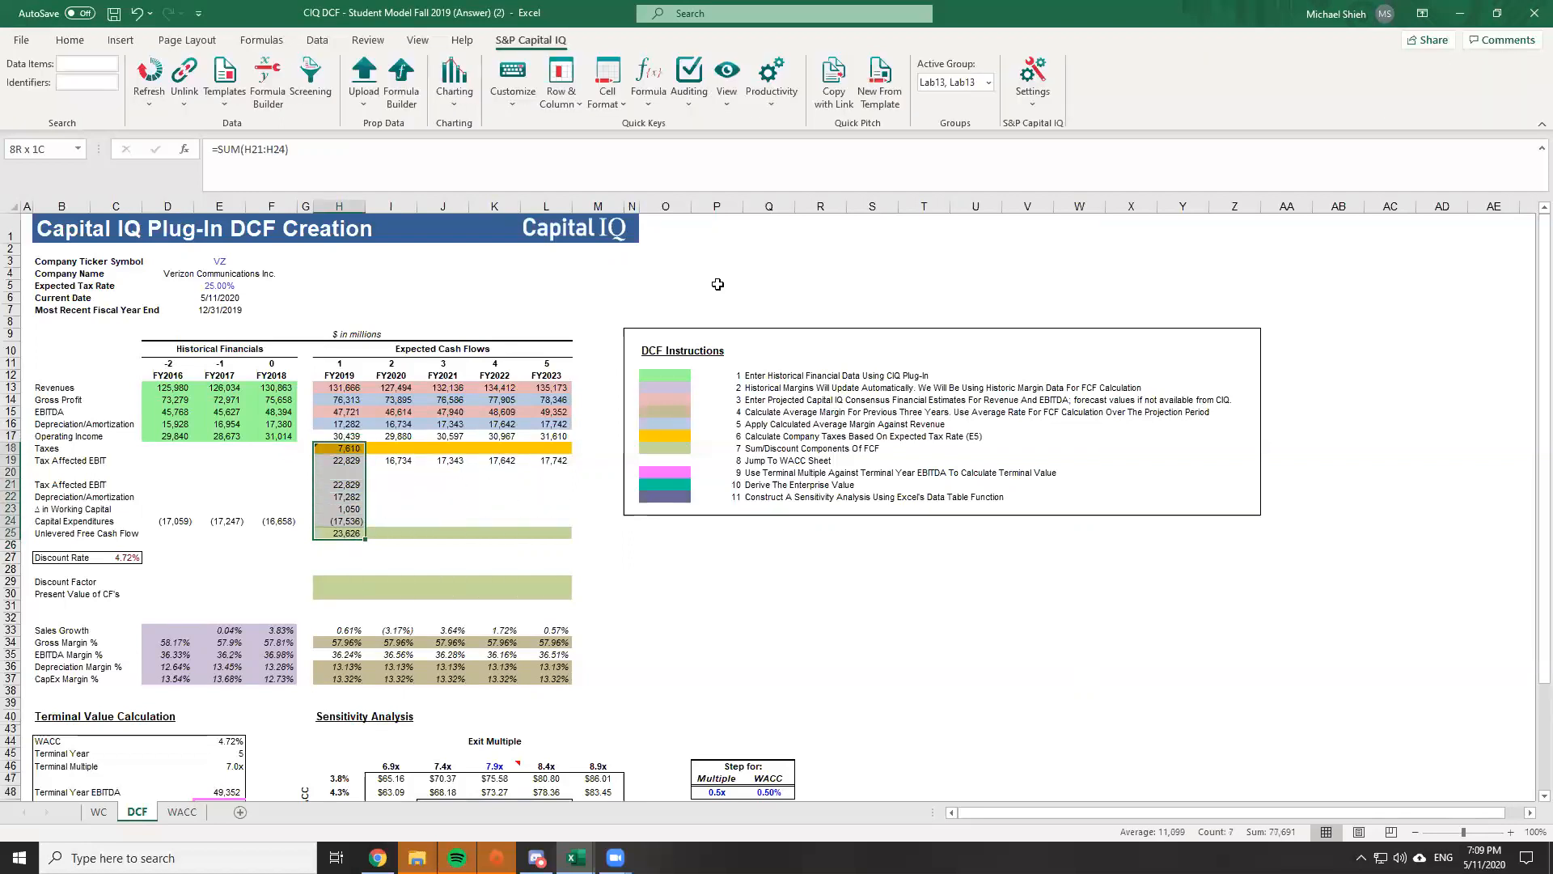
key("shift+Right")
key("shift+Right")
key("shift+Right")
key("shift+Right")
key("ctrl+r")
key("Right")
key("Left")
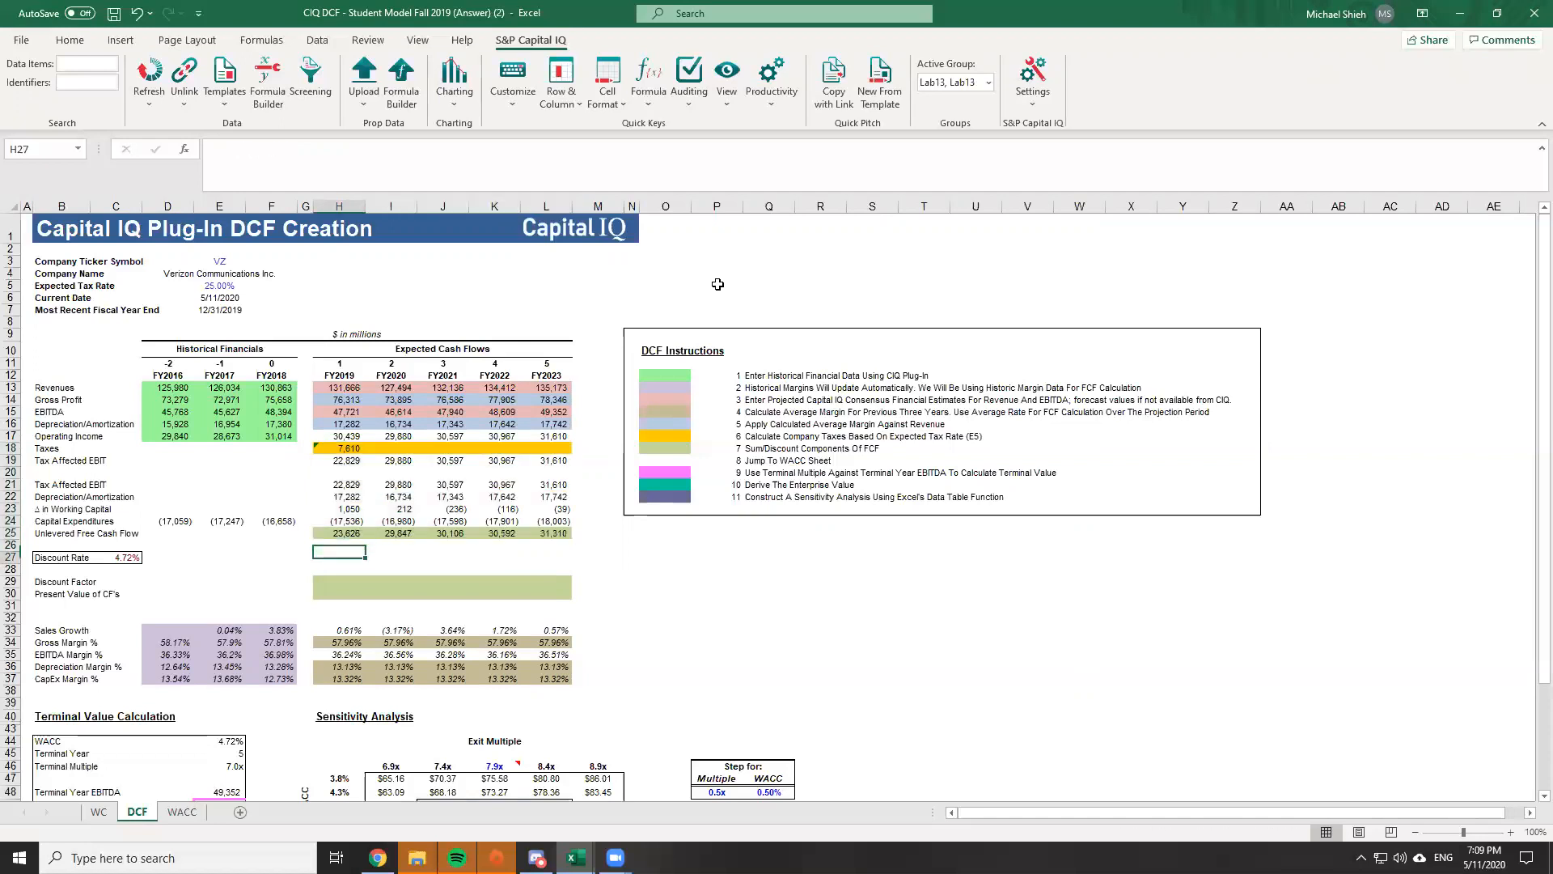
Make the tax rate reference E5 absolute in the H18 taxes formula and refill the row through L18
key("Up")
key("Up")
key("Up")
key("Up")
key("Up")
key("Up")
key("Up")
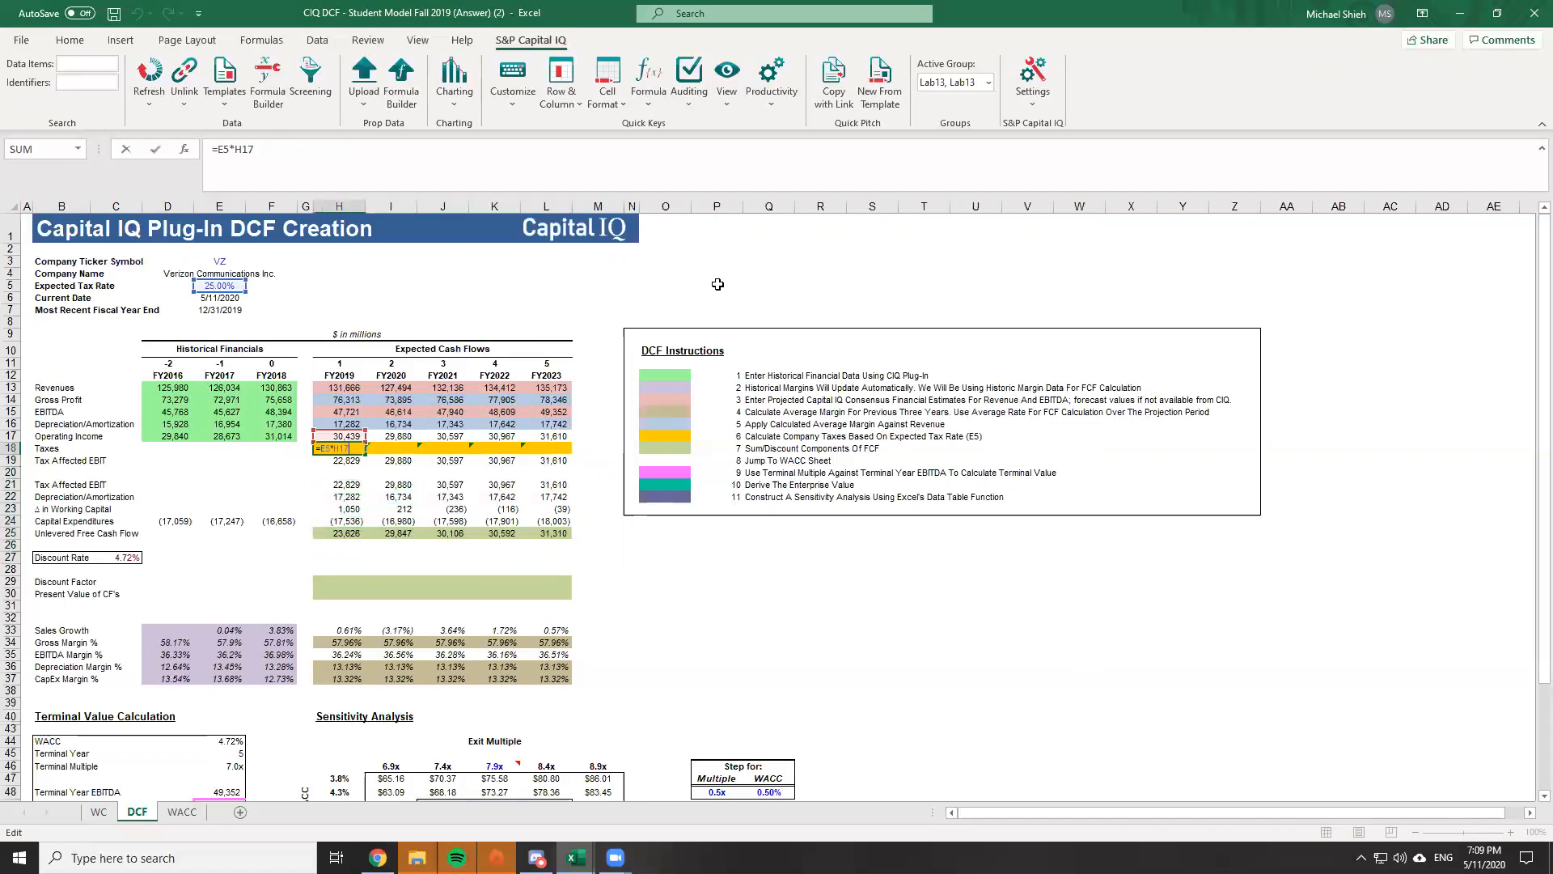
key("Right")
key("Right")
key("Right")
key("Right")
key("Left")
key("Left")
key("Left")
key("Left")
key("F2")
key("F4")
key("ctrl+Return")
key("ctrl+shift+Right")
key("ctrl+r")
Inspect the filled taxes formula in I18 and the FY2023 taxes and tax affected EBIT cells
key("Right")
key("F2")
key("Escape")
key("Right")
key("Right")
key("Right")
key("Down")
key("Down")
key("Down")
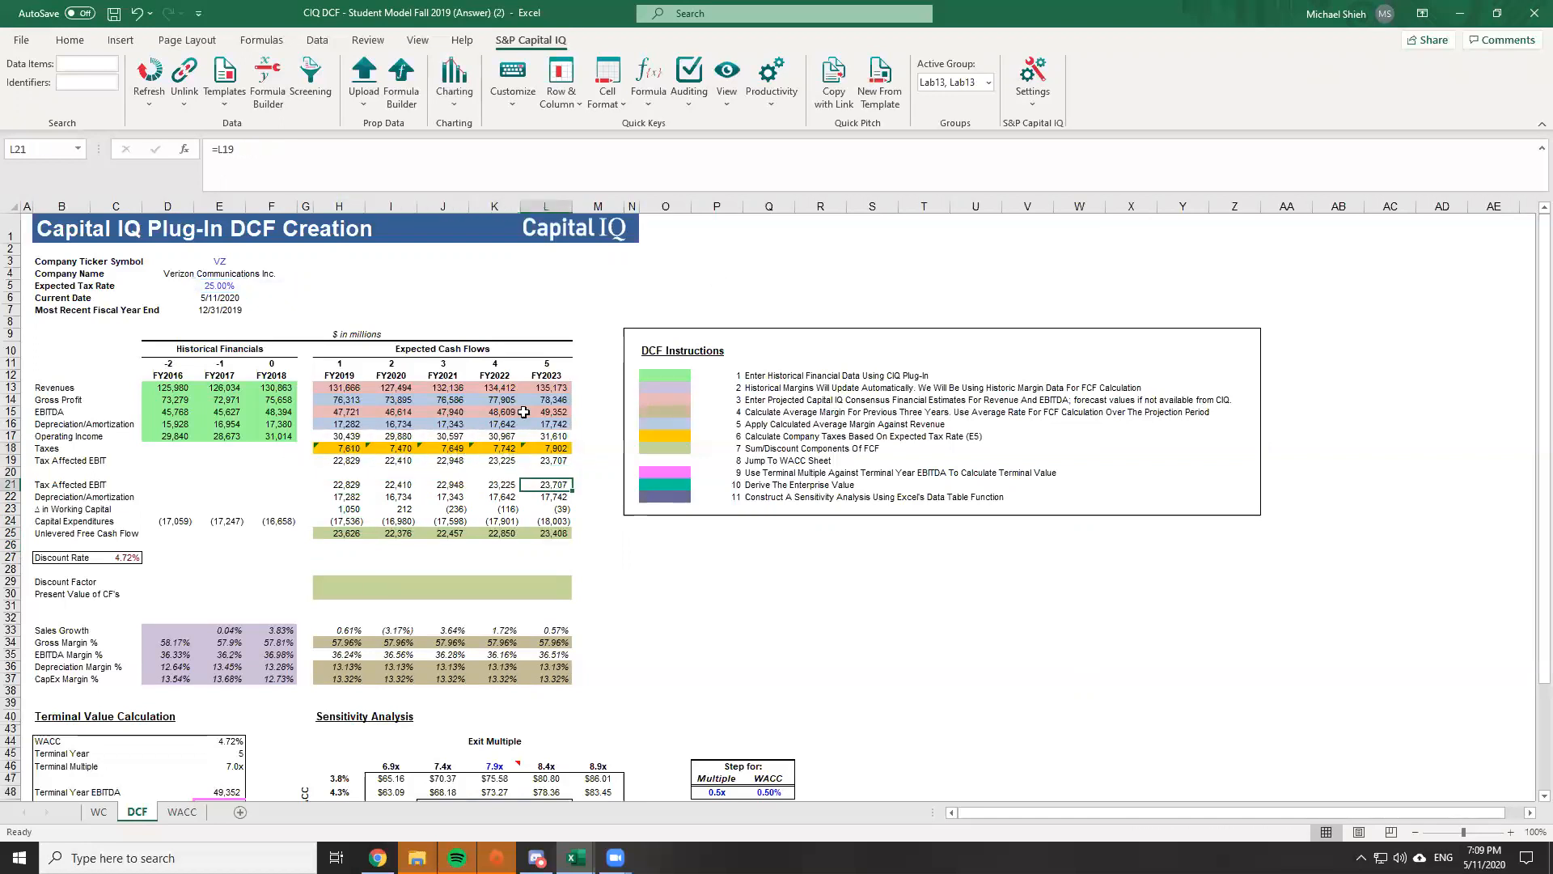
scroll(524, 413, "down", 1)
left_click(340, 513)
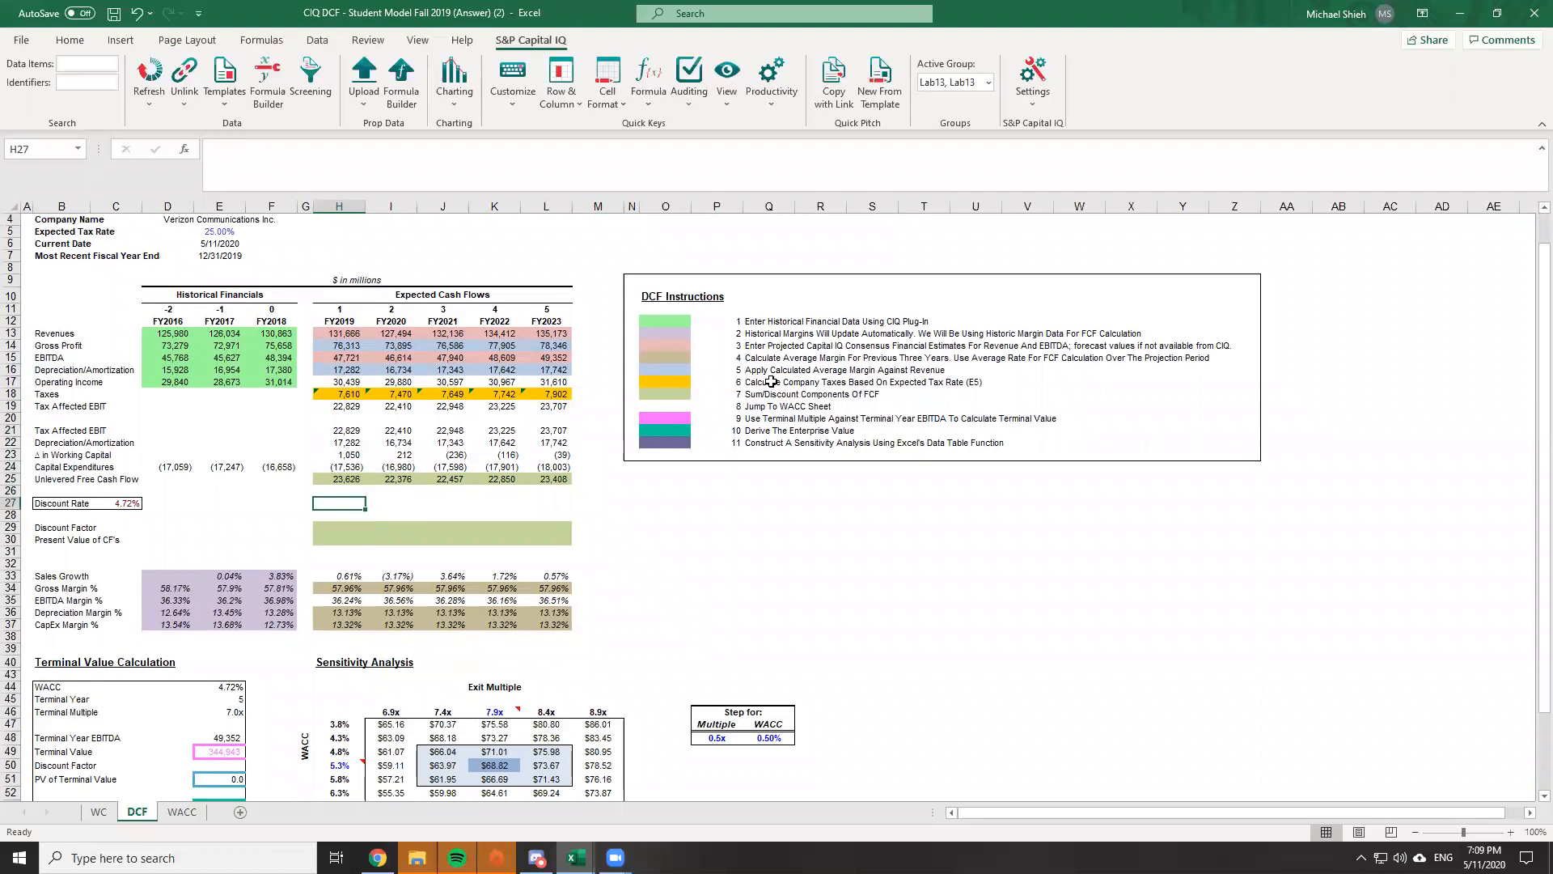
key("Down")
key("F2")
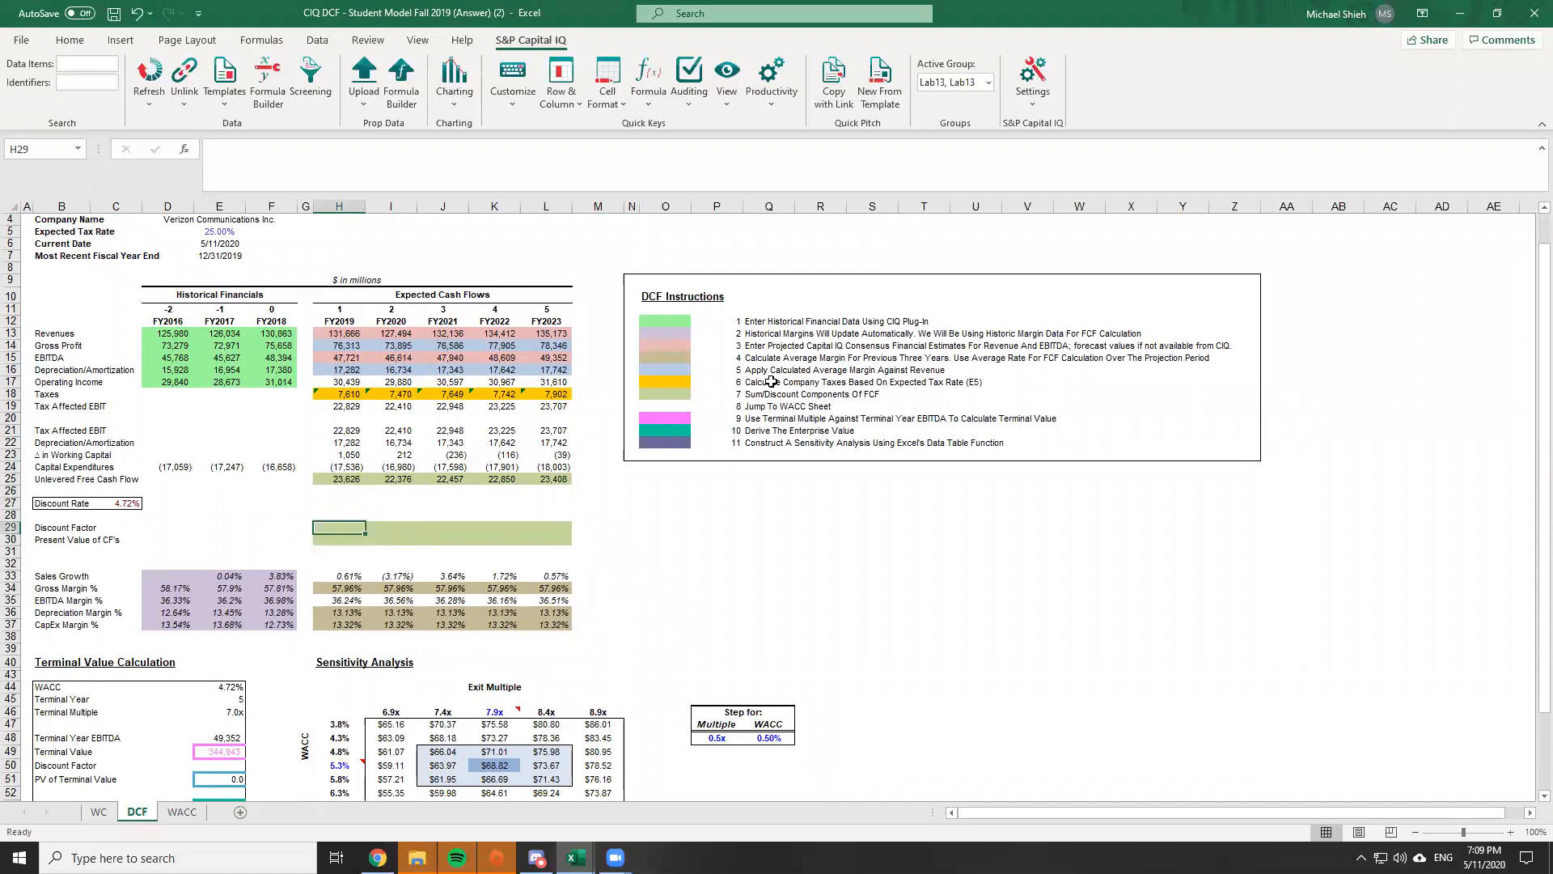
key("Escape")
type("=1/G29")
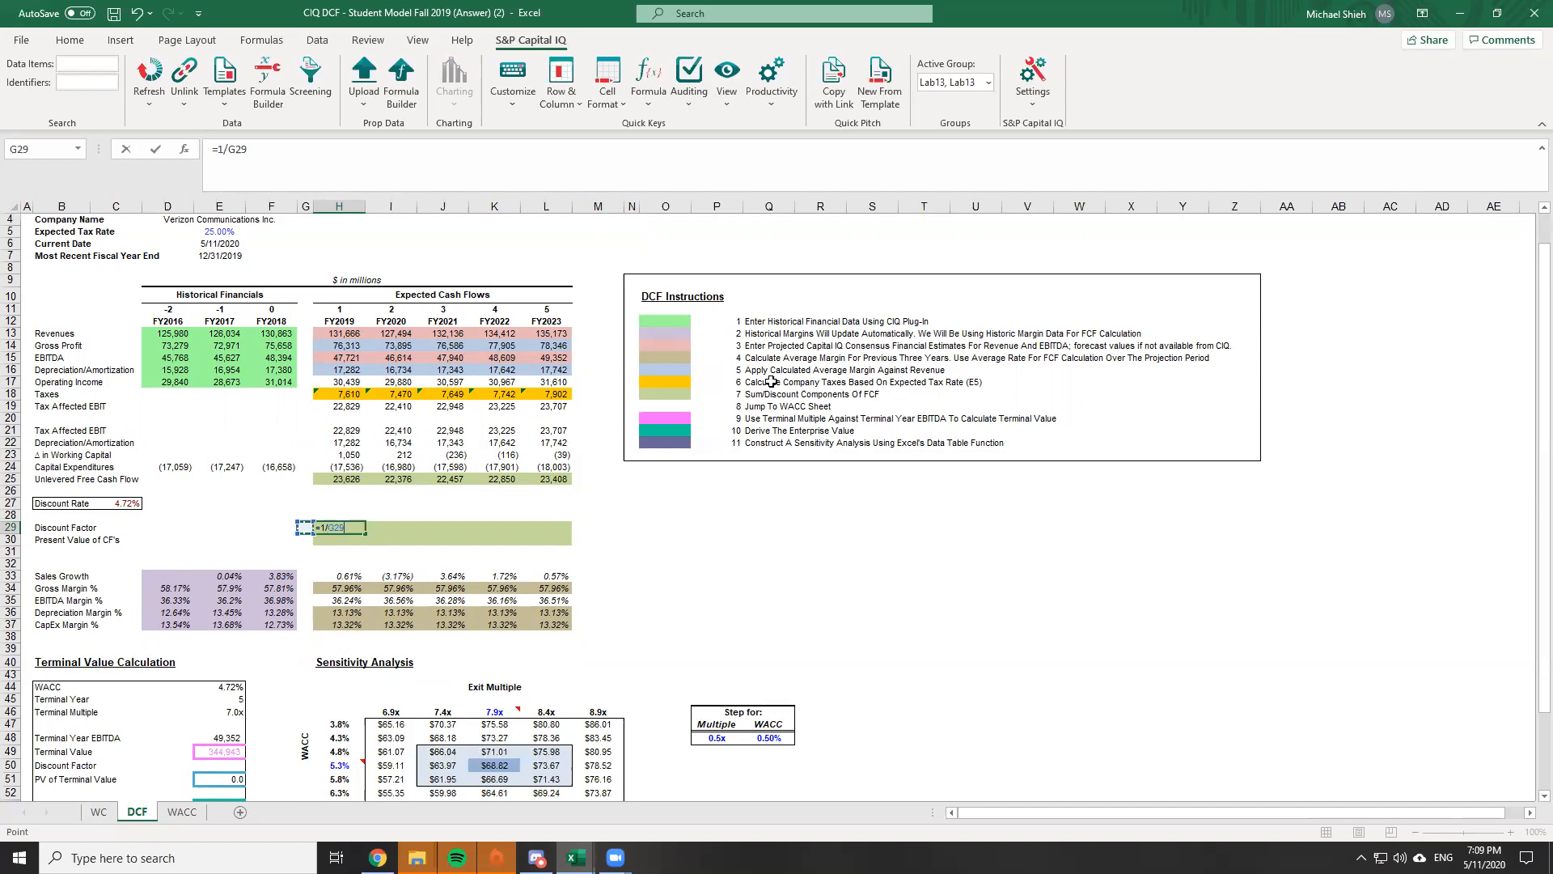
key("Escape")
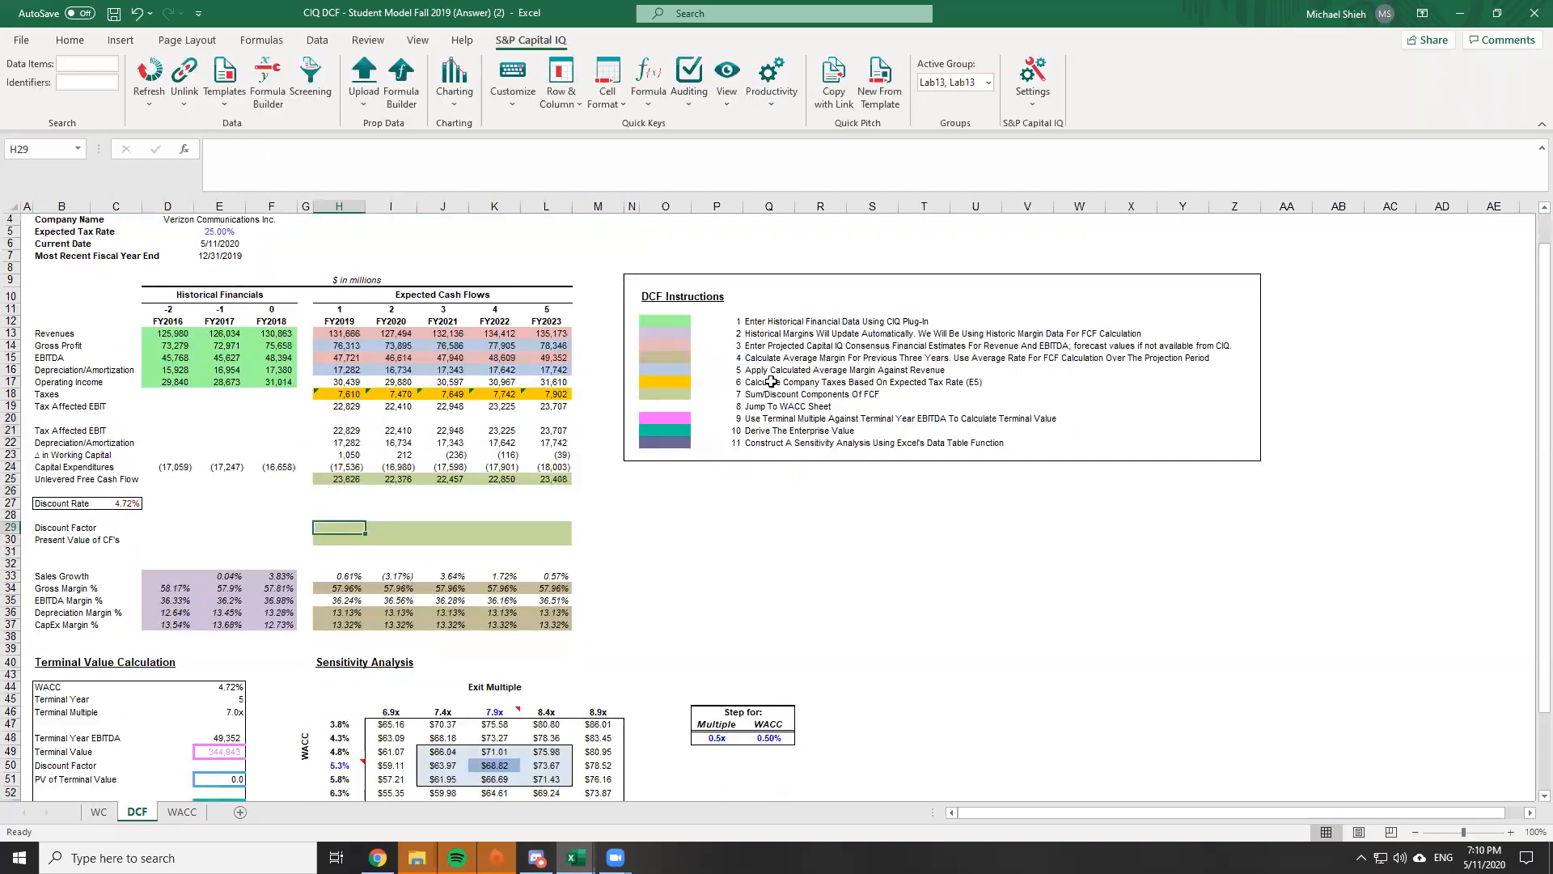
Enter the FY2019 discount factor in H29 as =1/(1+$C$27), accepting the proposed formula correction
type("1")
type("=1/")
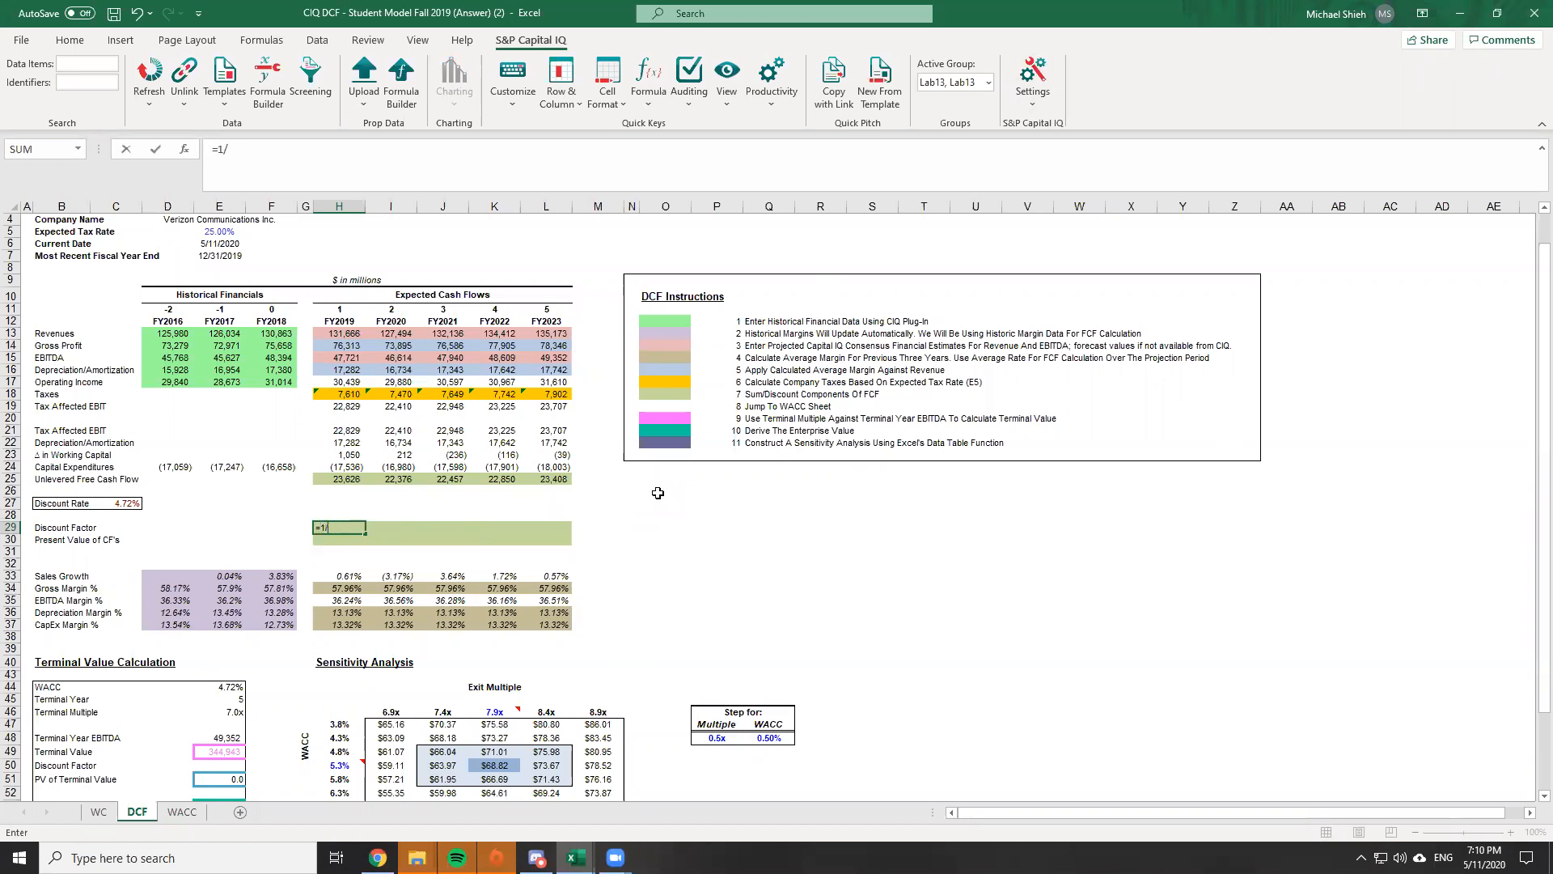
type("(1+")
key("Up")
key("Up")
key("Left")
key("Left")
key("Left")
key("Left")
key("Left")
key("F4")
key("Return")
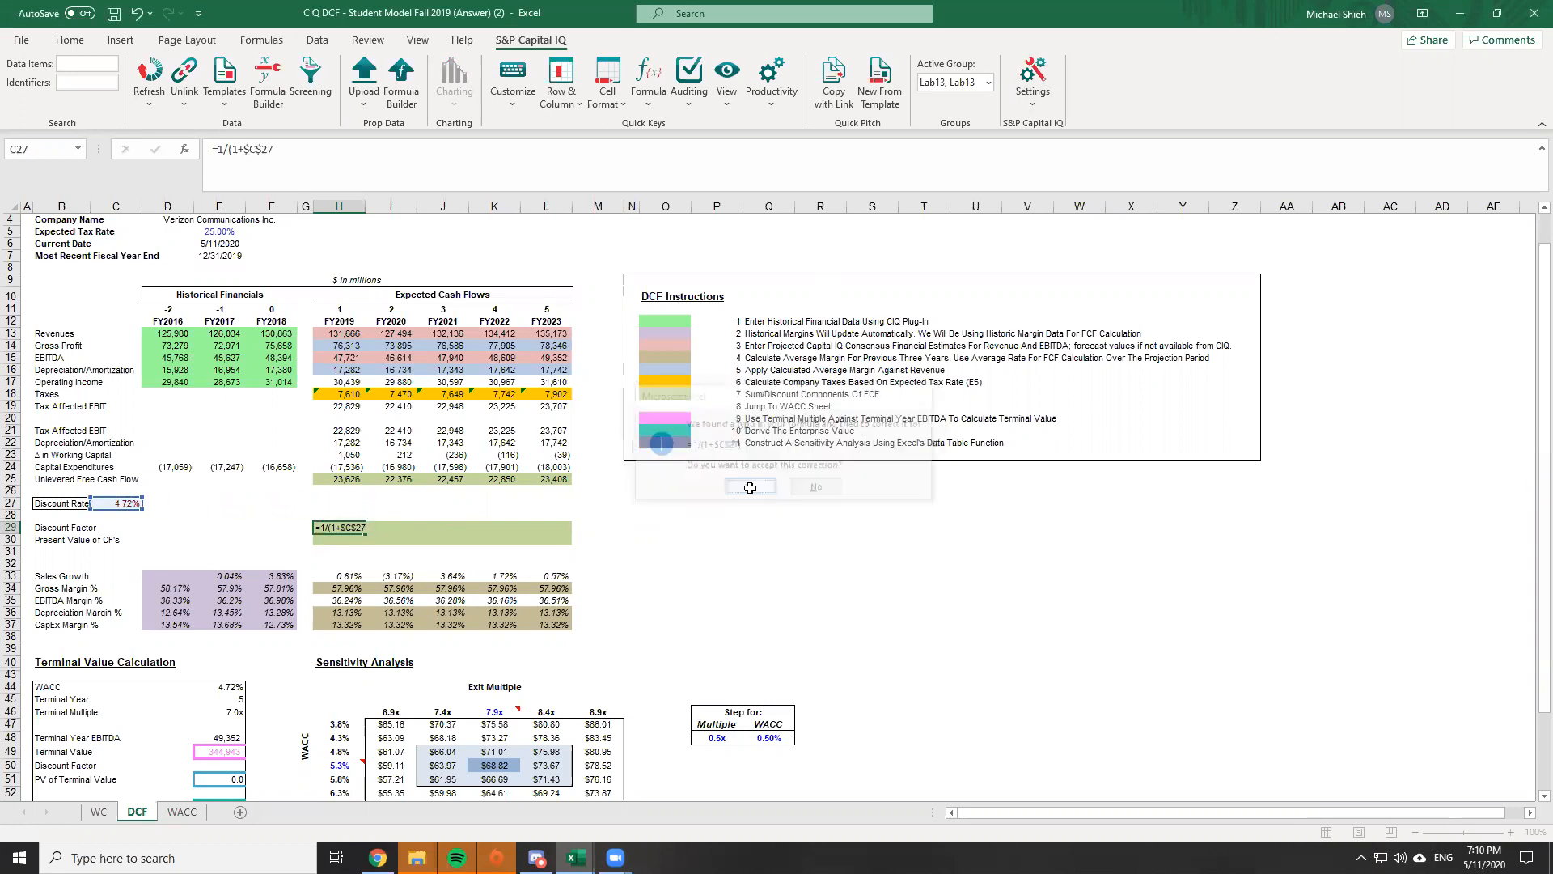
left_click(750, 488)
Fill the discount factor formula from H29 across through FY2023 in L29
key("shift+Right")
key("shift+Right")
key("shift+Right")
key("shift+Right")
key("ctrl+r")
key("Down")
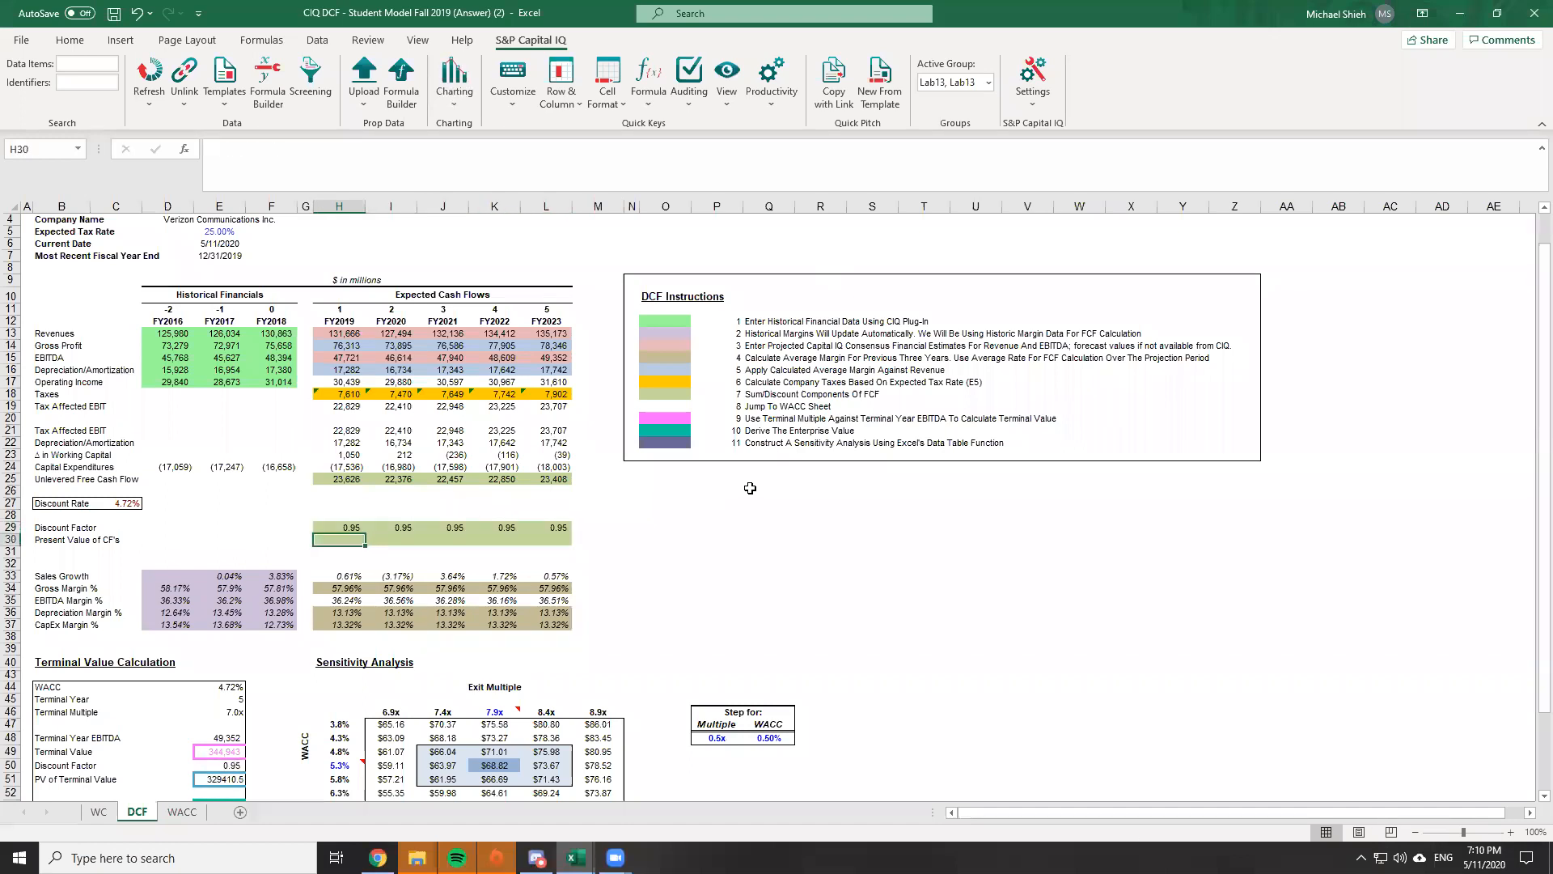
Compare the discount factor formulas in H29 and I29 with the Answer (3) workbook's version
key("Up")
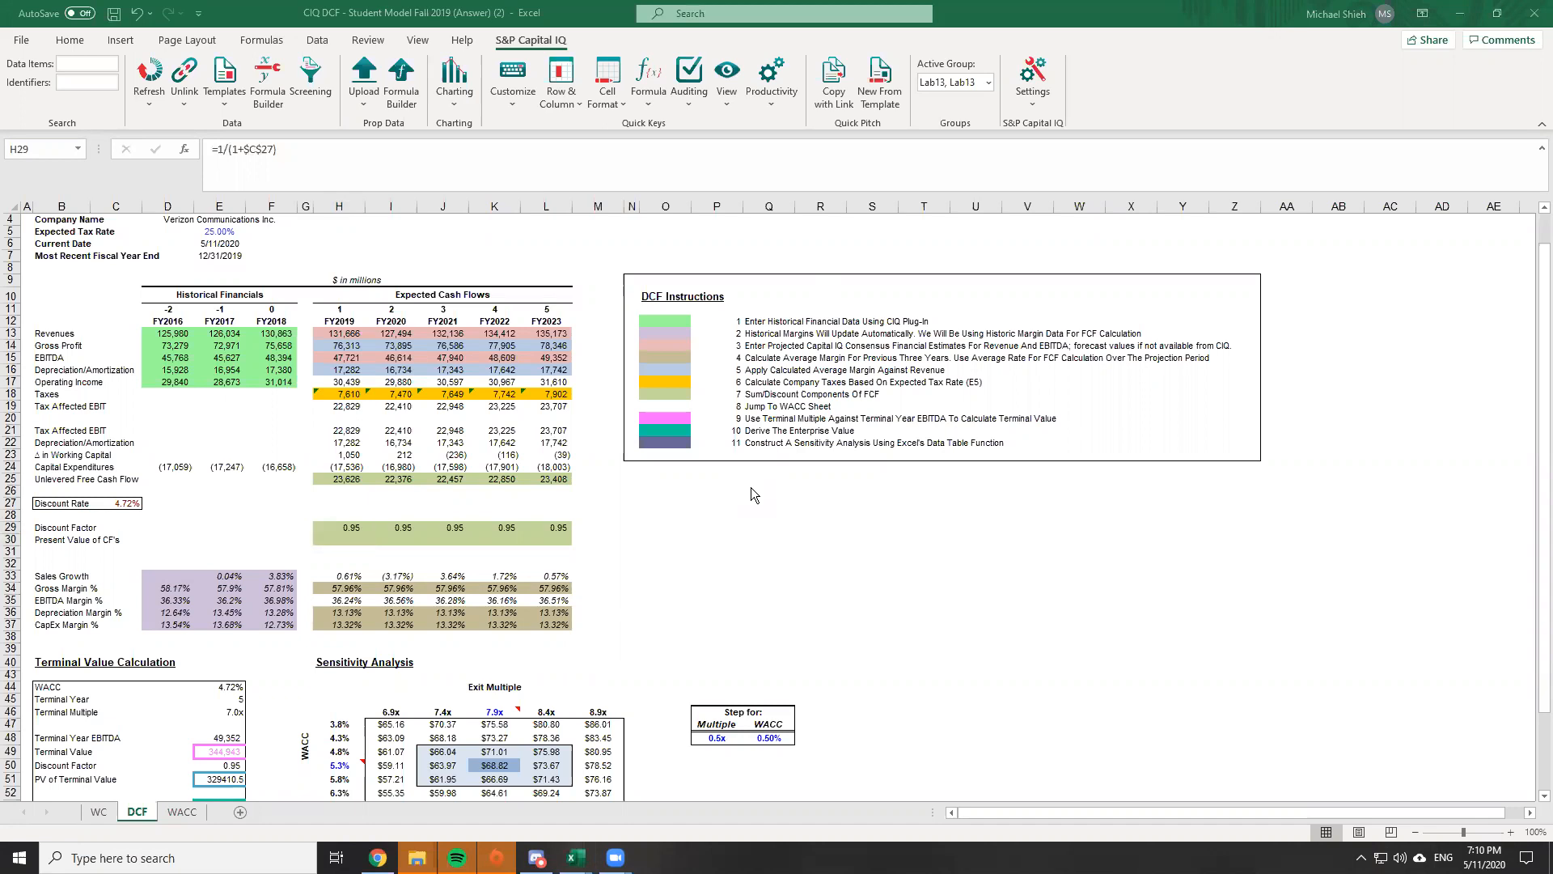
key("alt+Tab")
key("alt+Tab")
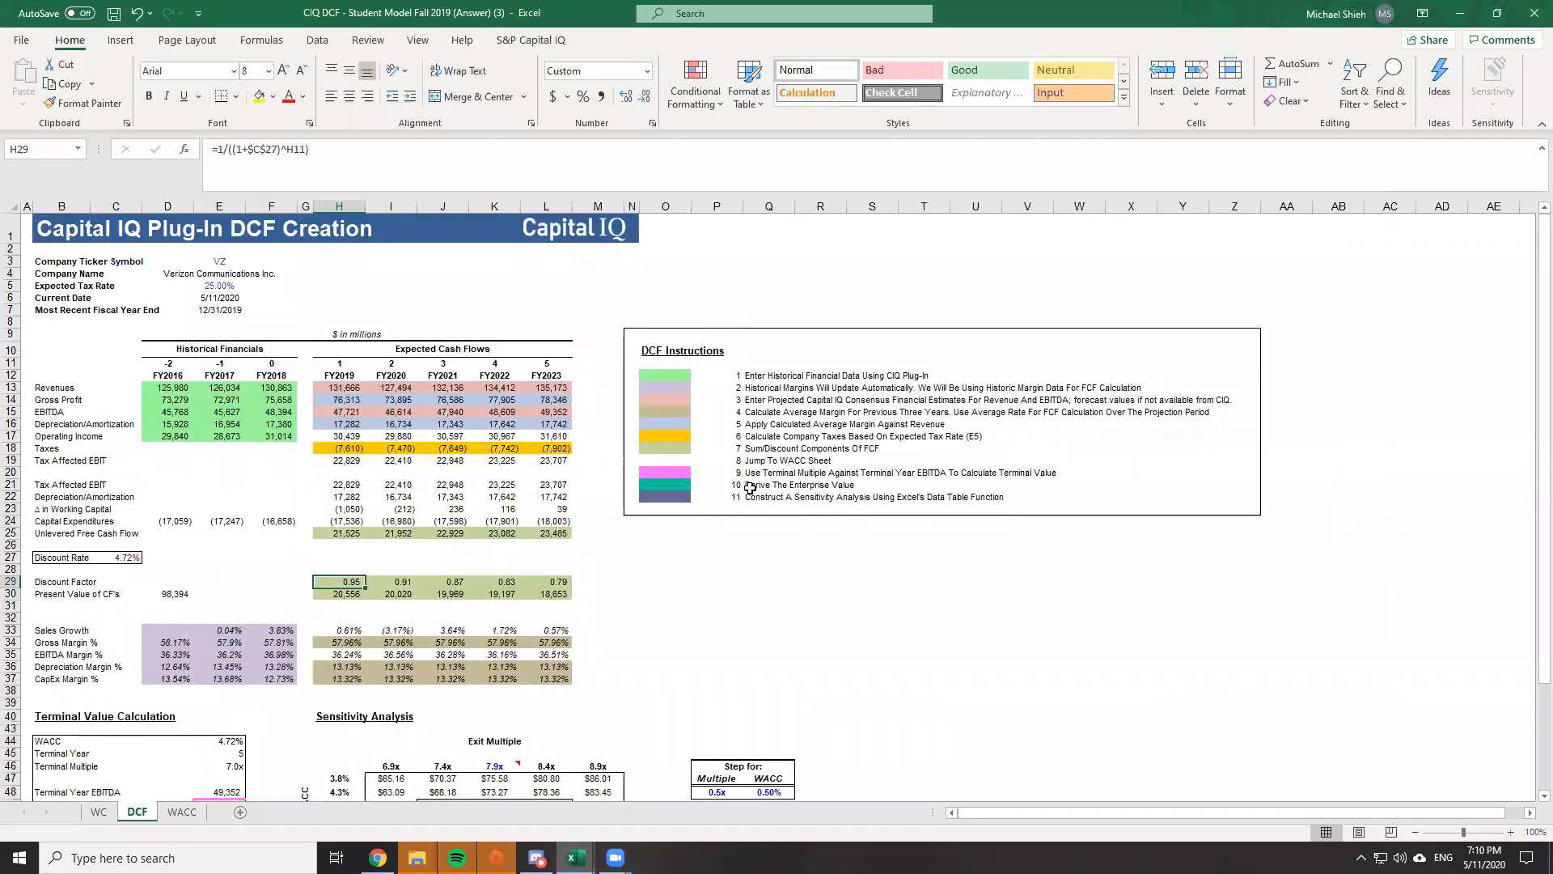
key("alt+Tab")
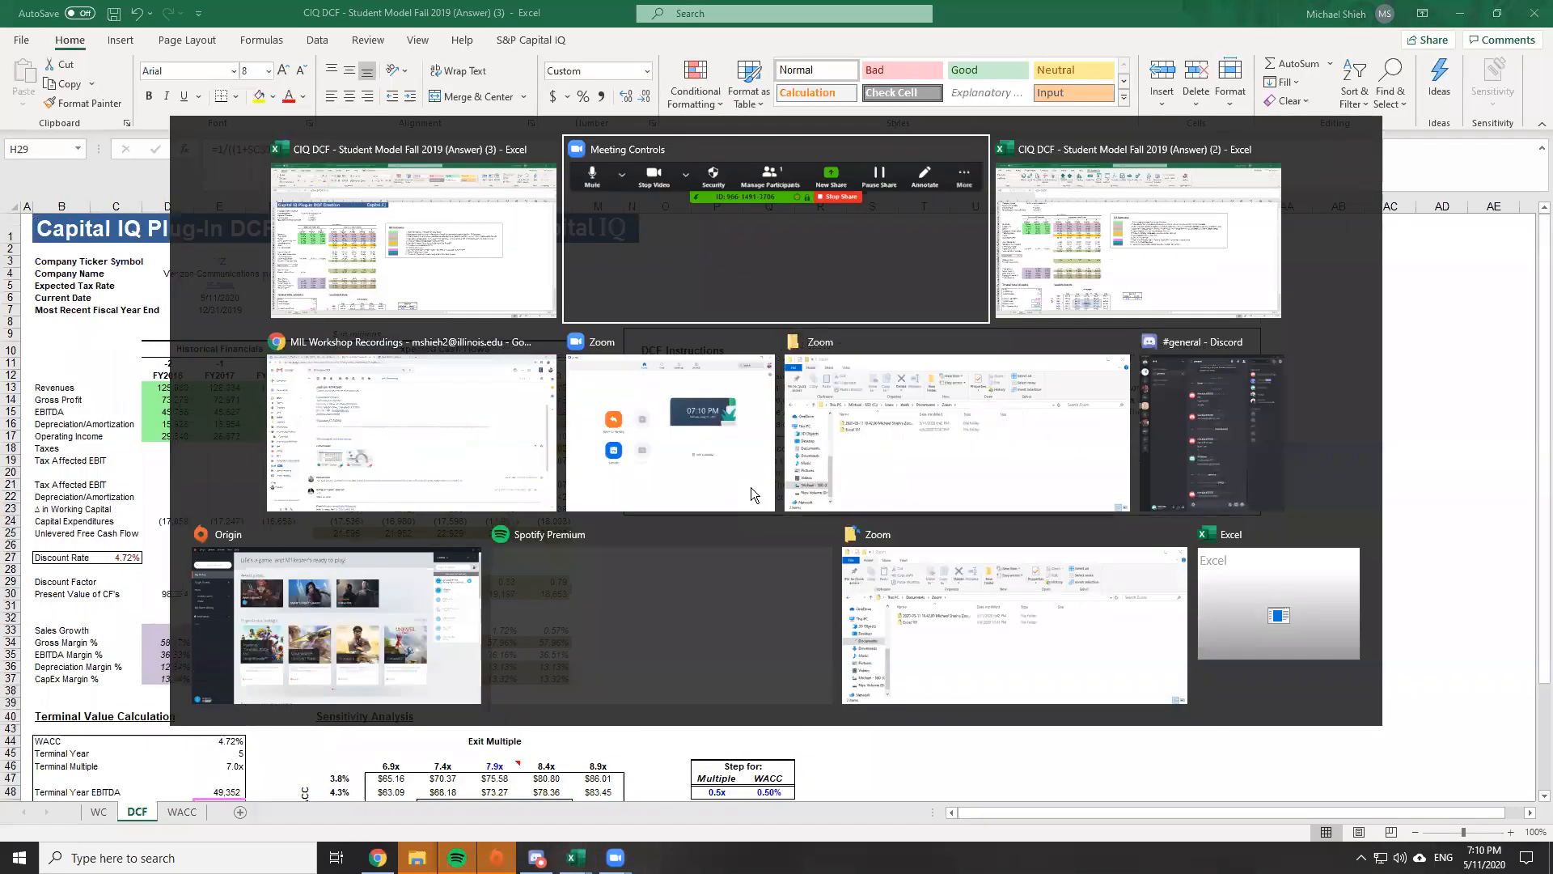
key("Right")
key("F2")
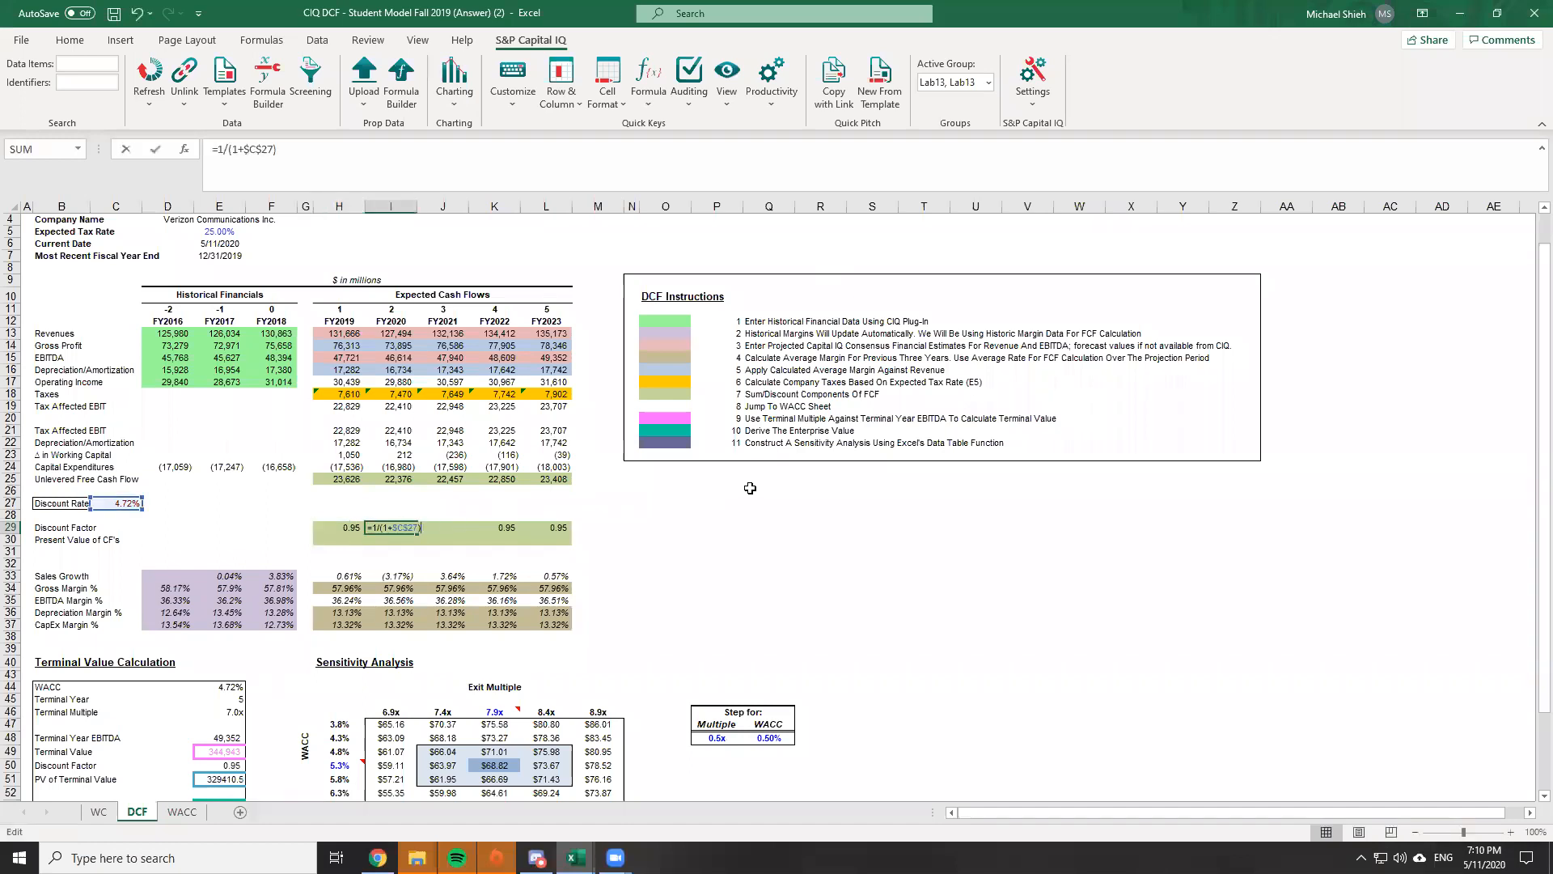
key("Escape")
key("Left")
Raise the H29 discount factor to the period number, making the formula =1/(1+$C$27)^H11
key("F2")
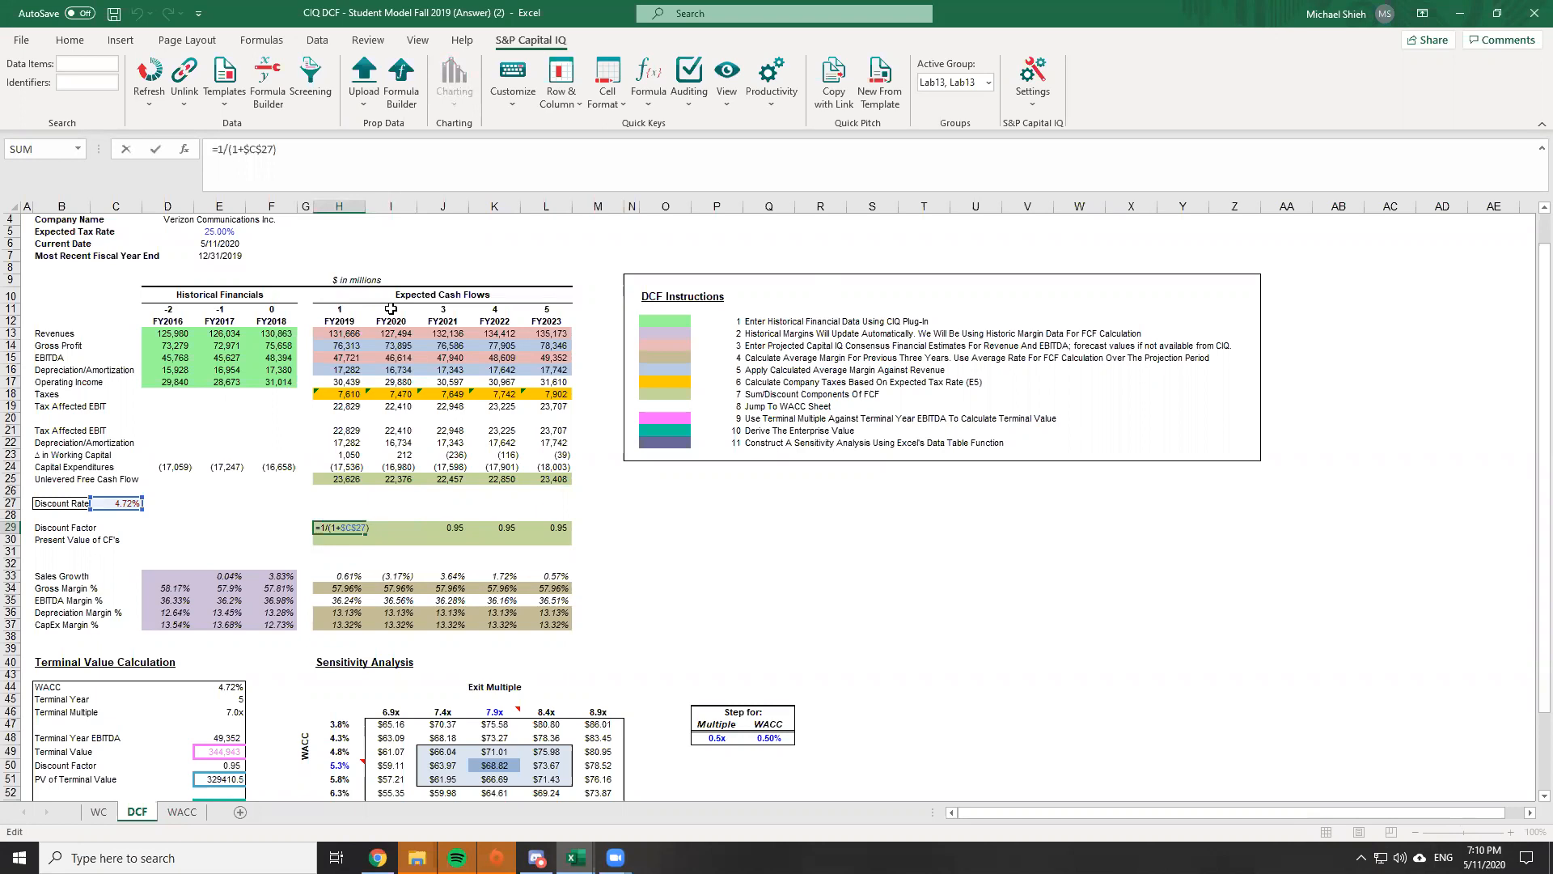
left_click(317, 306)
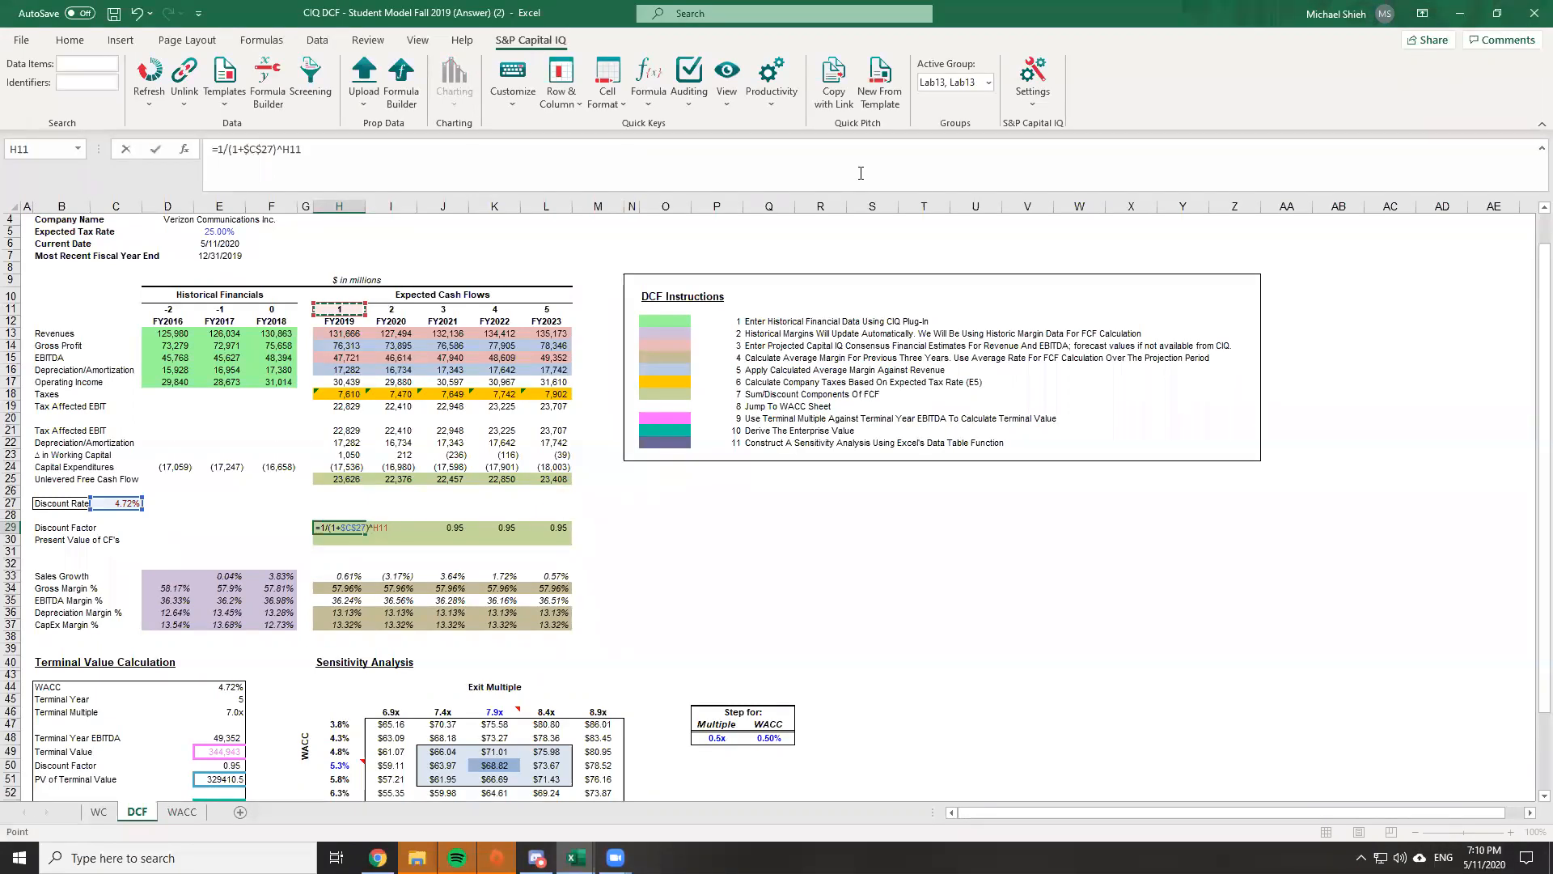
key("Return")
key("Up")
Fill the period-adjusted discount factor formula from H29 across through L29
key("shift+Right")
key("shift+Right")
key("shift+Right")
key("shift+Right")
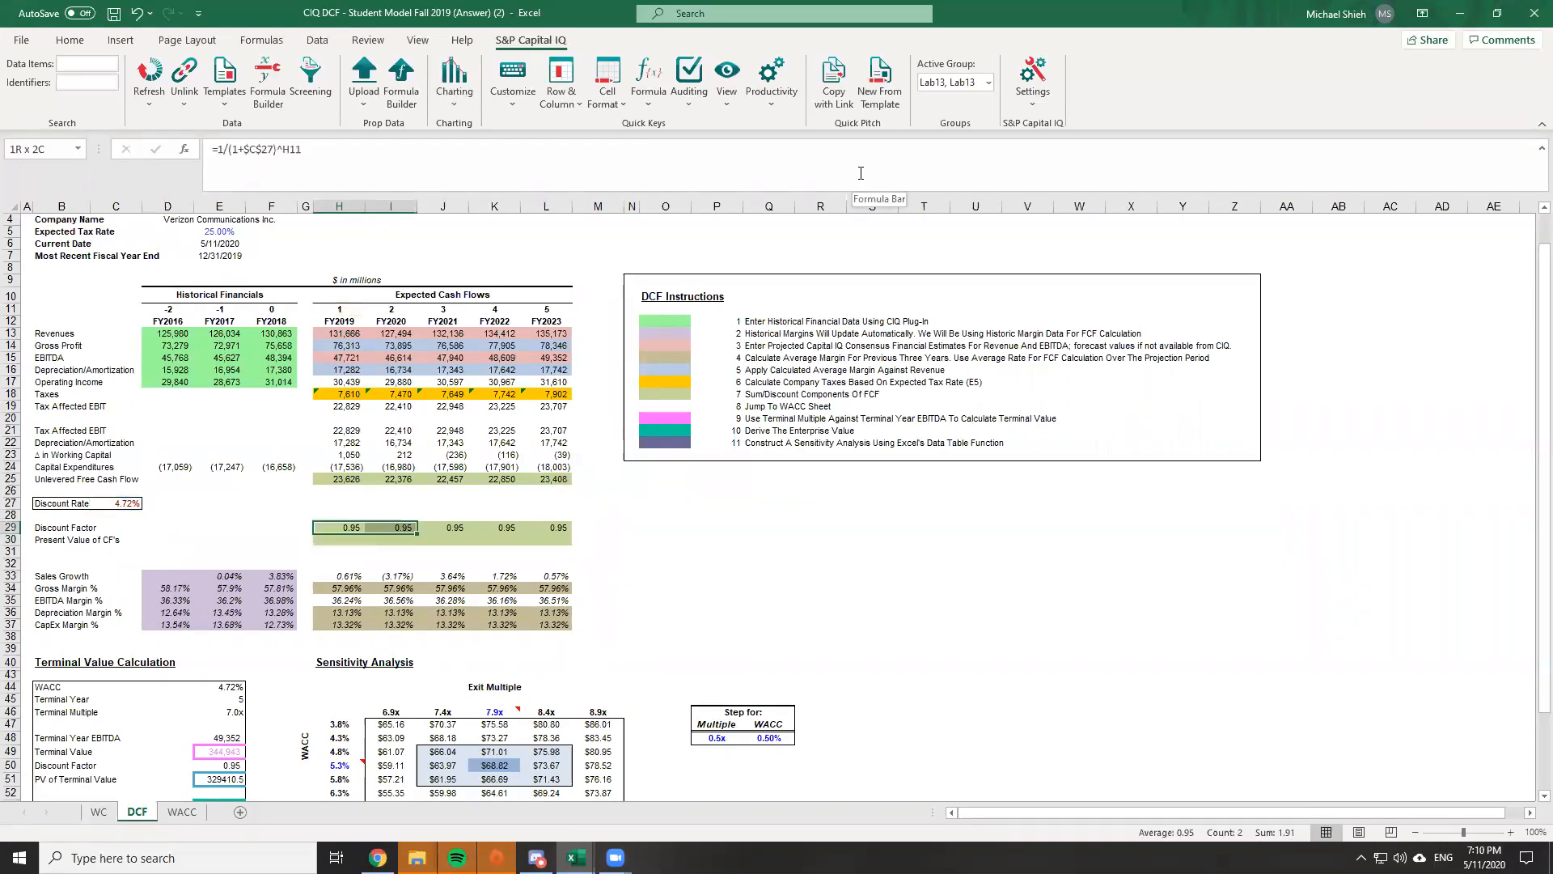
key("ctrl+r")
Check the cell references in the discount factor formulas for FY2019 through FY2023 in row 29
key("Right")
key("Left")
key("Right")
key("F2")
key("Escape")
key("Right")
key("F2")
key("Escape")
key("Right")
key("F2")
key("Escape")
key("Right")
key("F2")
key("Escape")
key("Left")
key("Left")
key("Left")
key("Left")
key("F2")
key("Escape")
key("Right")
key("F2")
key("Escape")
key("Right")
key("F2")
key("Escape")
key("Right")
key("F2")
key("Escape")
key("Left")
key("Left")
key("Left")
Enter the FY2019 present value of cash flows in H30 as unlevered free cash flow times discount factor, =H25*H29
key("Down")
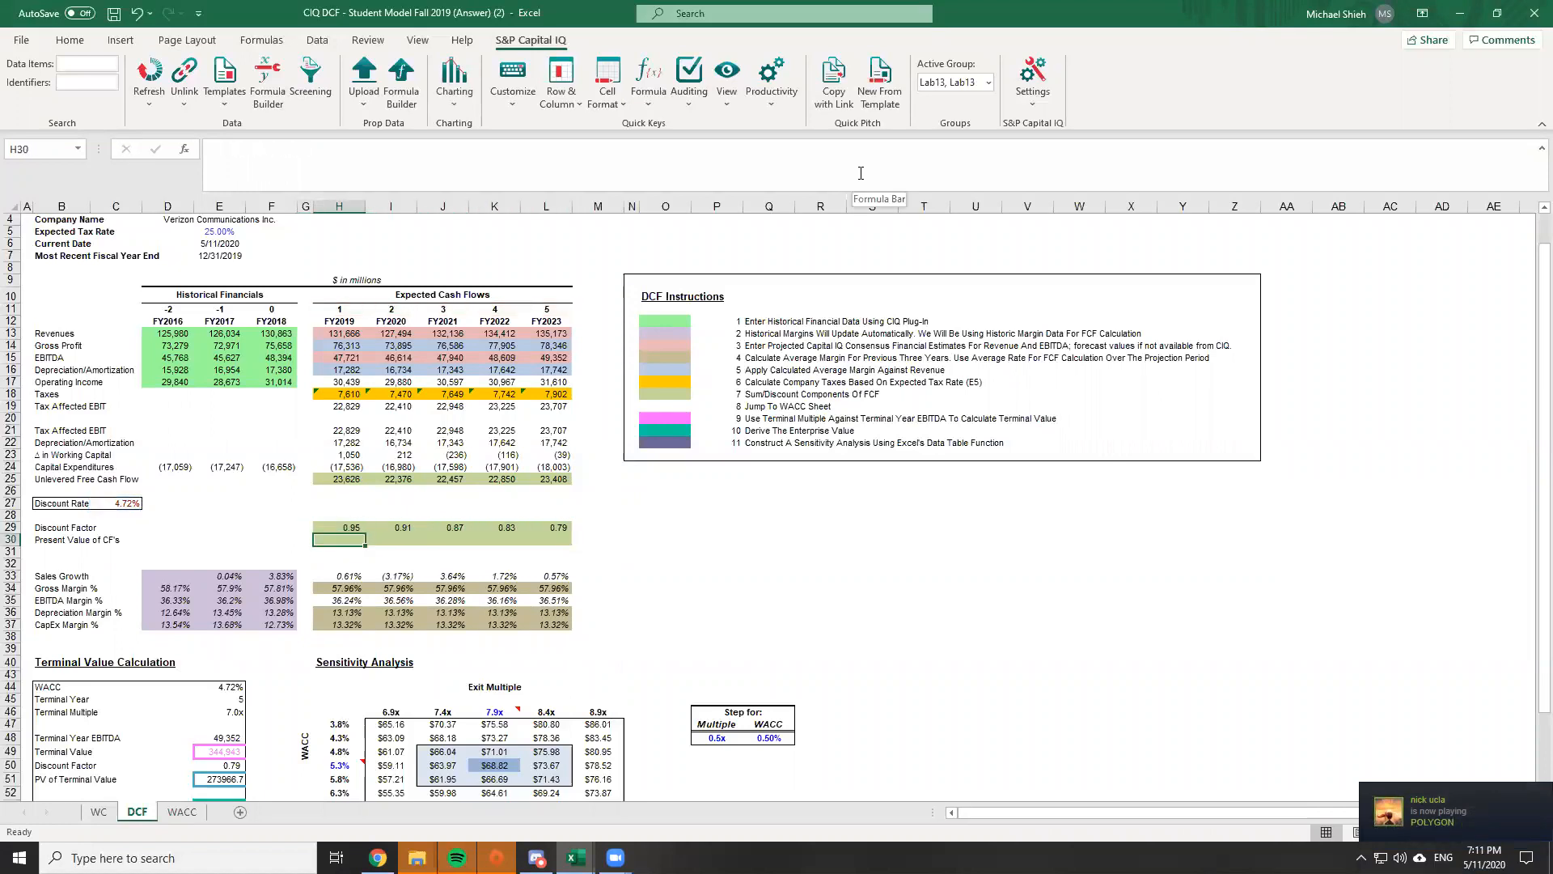
type("=")
key("Up")
key("Up")
key("Up")
key("Up")
key("Up")
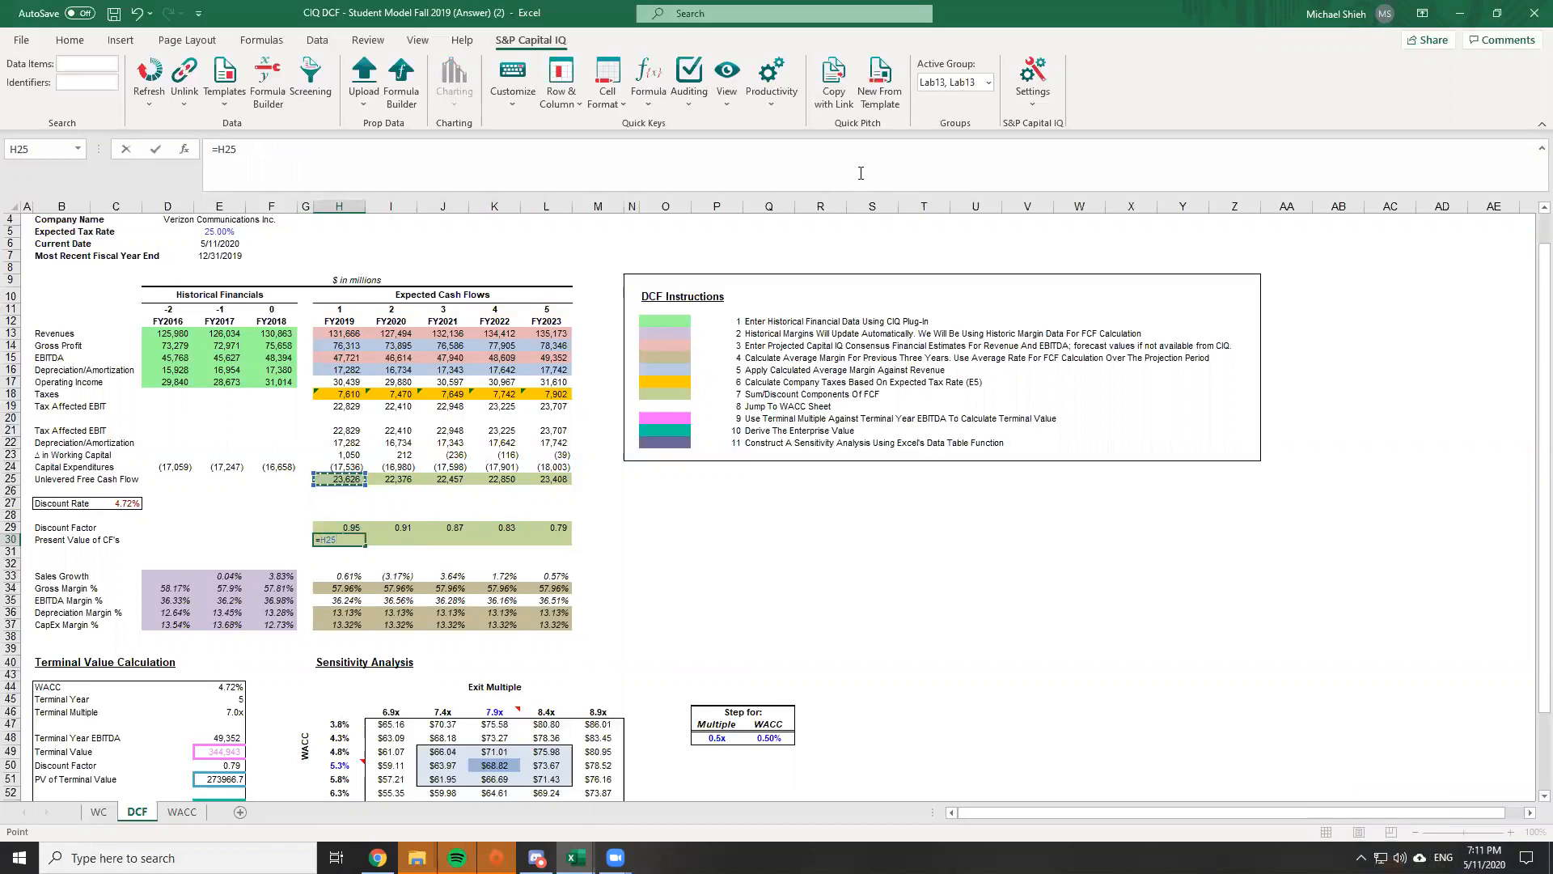
type("*")
key("Up")
key("ctrl+Return")
Fill the present value formula from H30 across through FY2023 in L30
key("shift+Right")
key("shift+Right")
key("shift+Right")
key("shift+Right")
key("ctrl+r")
Review the present value of cash flows formulas and amounts across H30 to L30
key("Left")
key("Right")
key("Right")
key("Right")
key("Right")
key("Right")
key("Left")
key("Left")
key("Left")
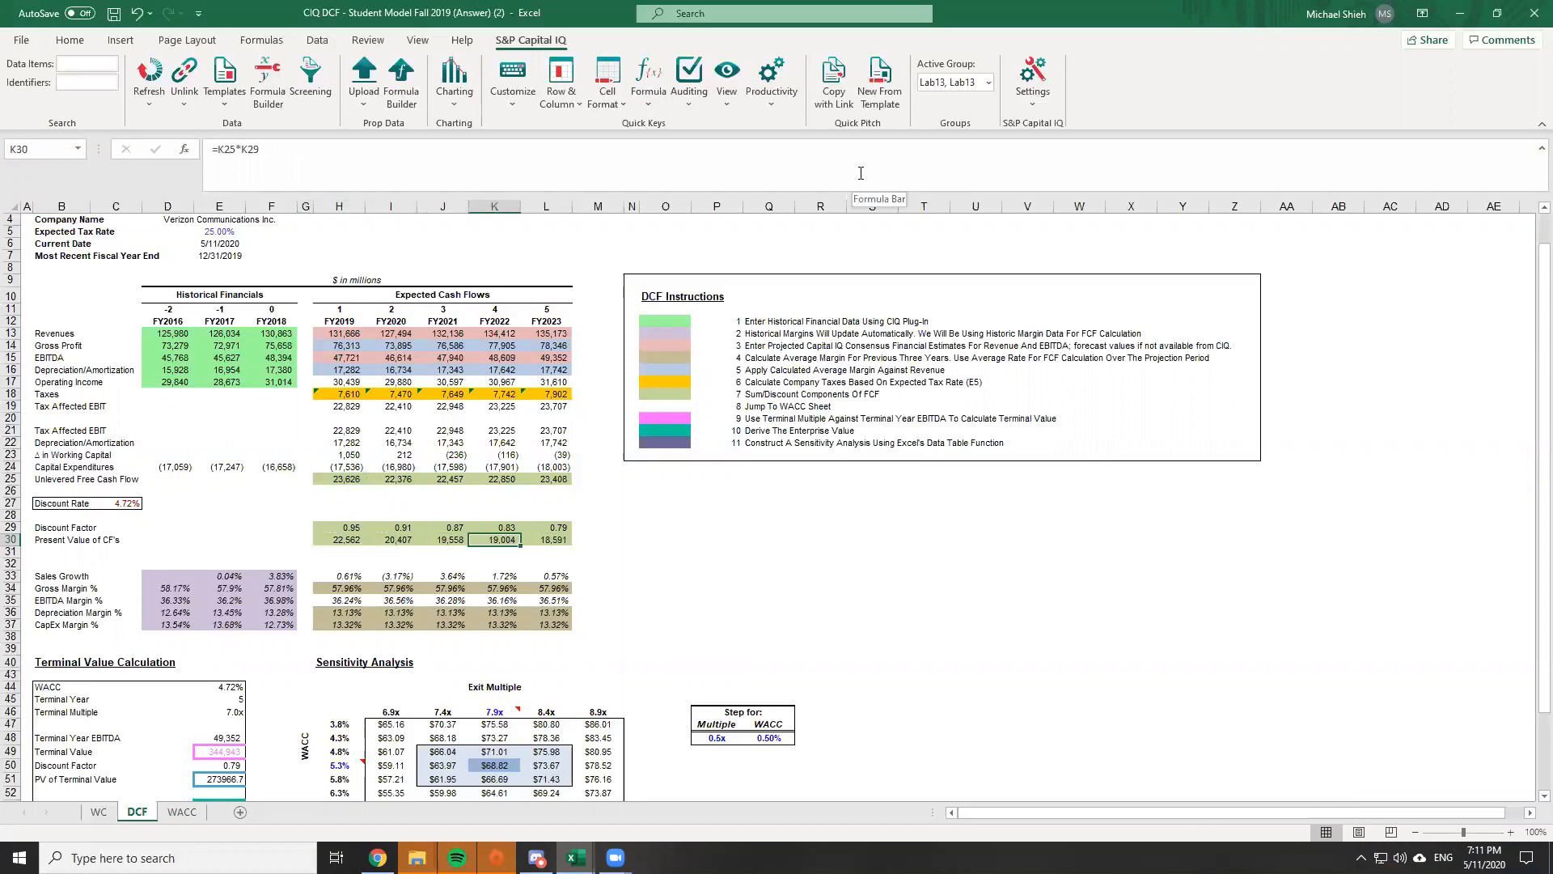
key("Left")
key("Left")
scroll(365, 507, "down", 1)
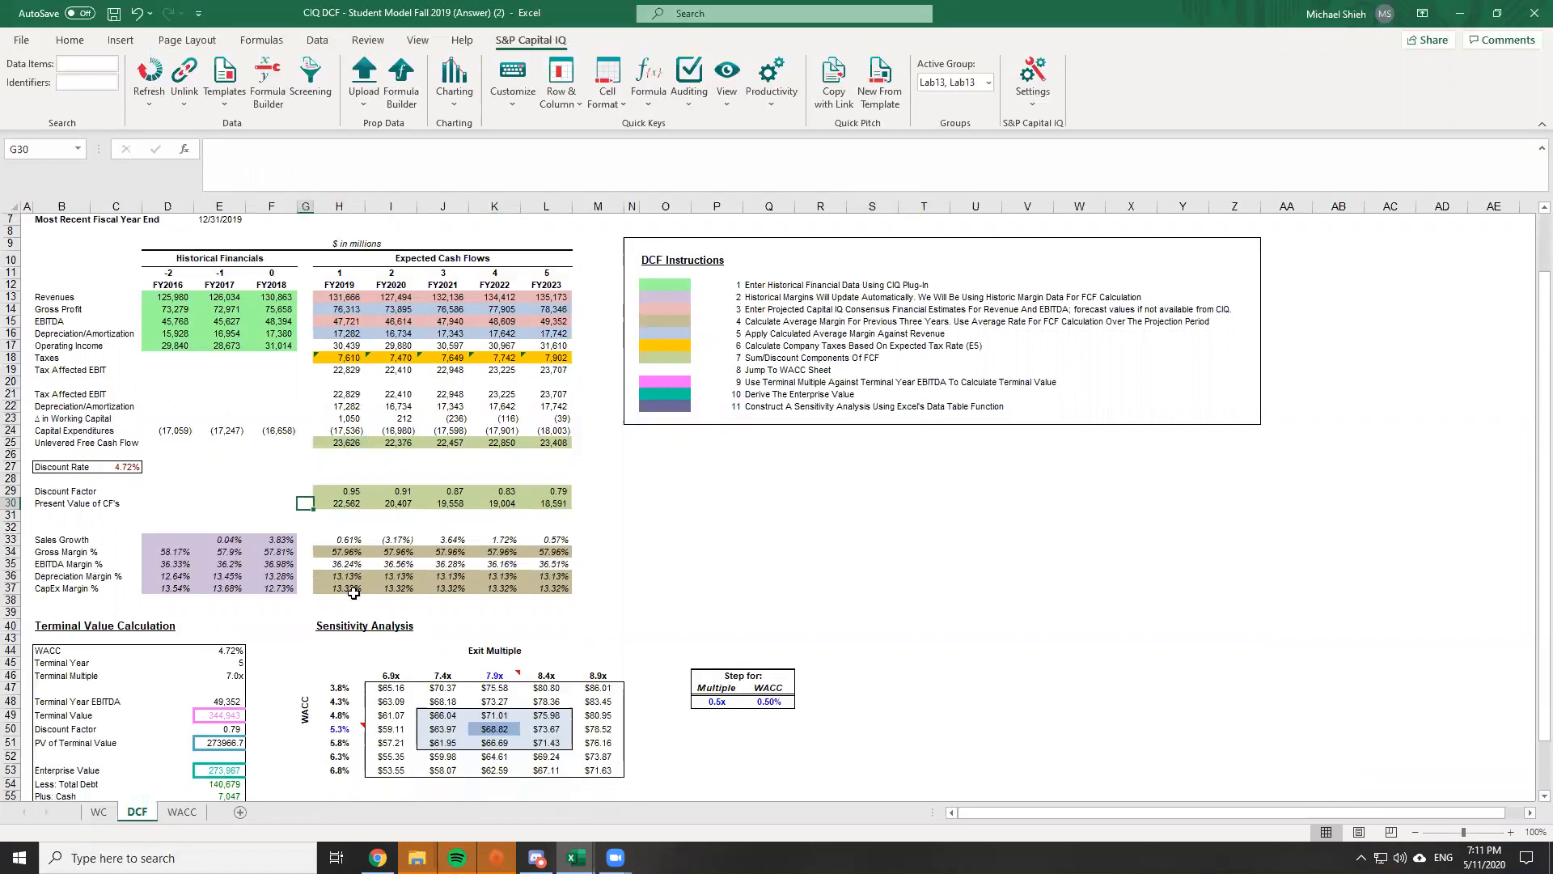
left_click_drag(345, 504, 543, 500)
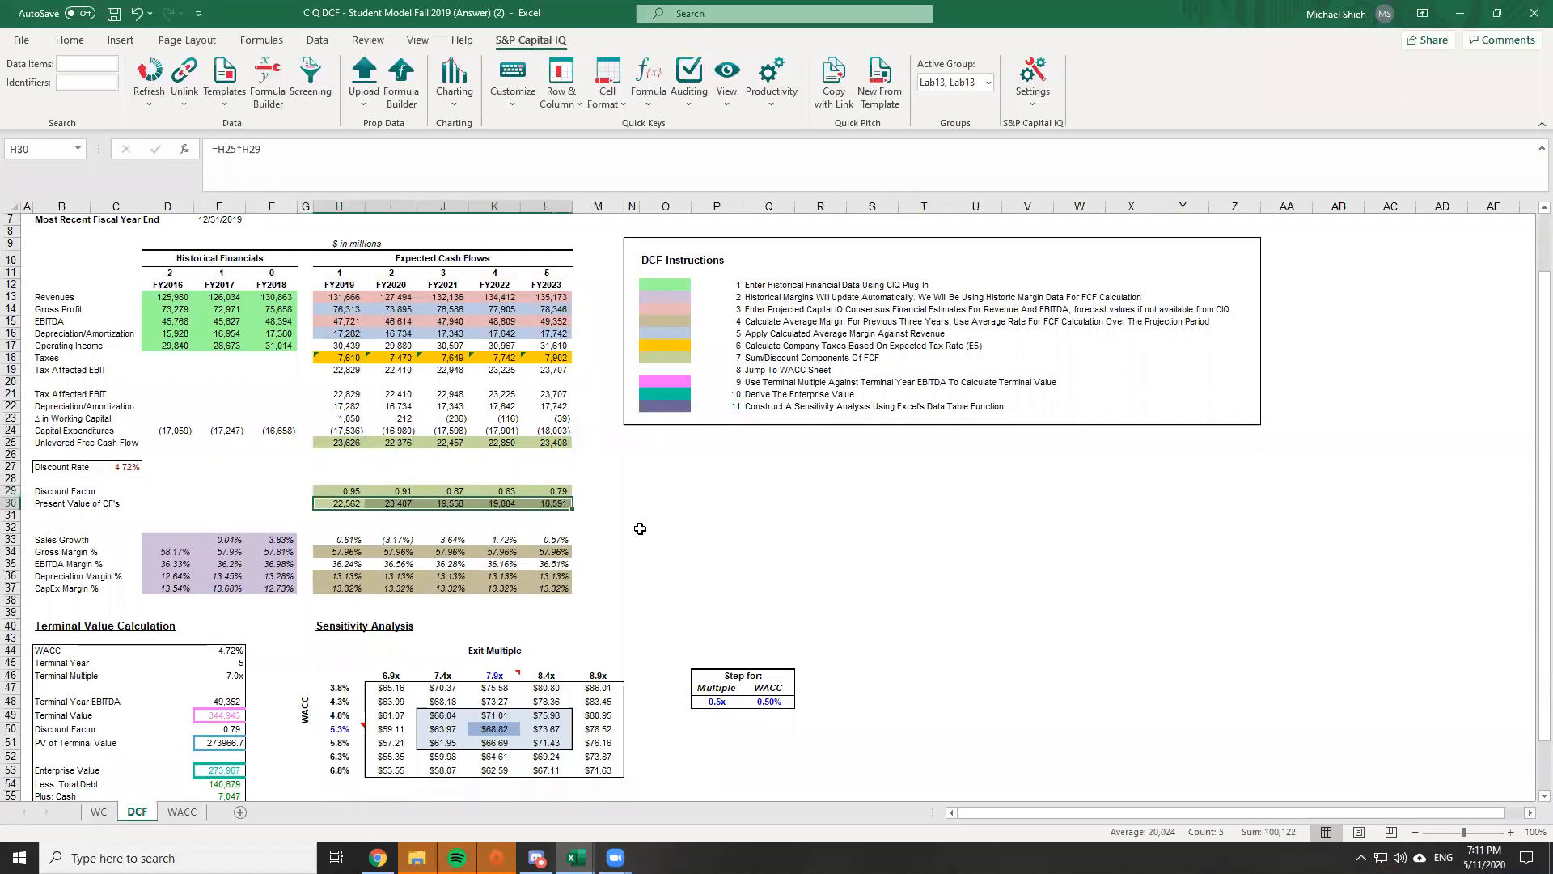
scroll(592, 553, "down", 1)
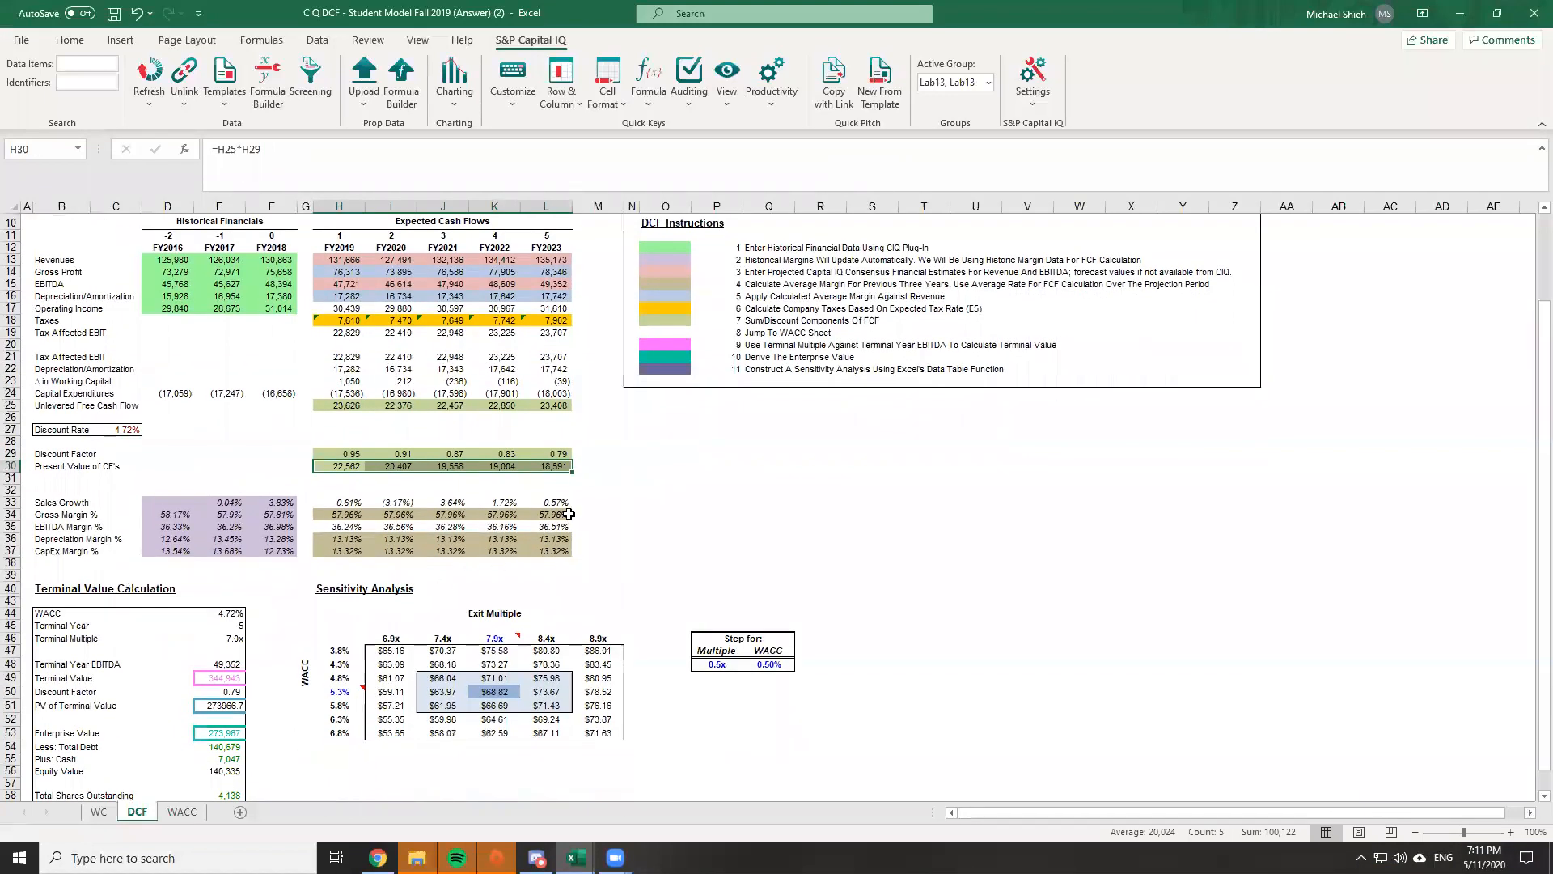
Switch to Chrome and read the Terminal Value Calculation slide in the CIQ DCF presentation PDF
key("alt+Tab")
key("alt+Tab")
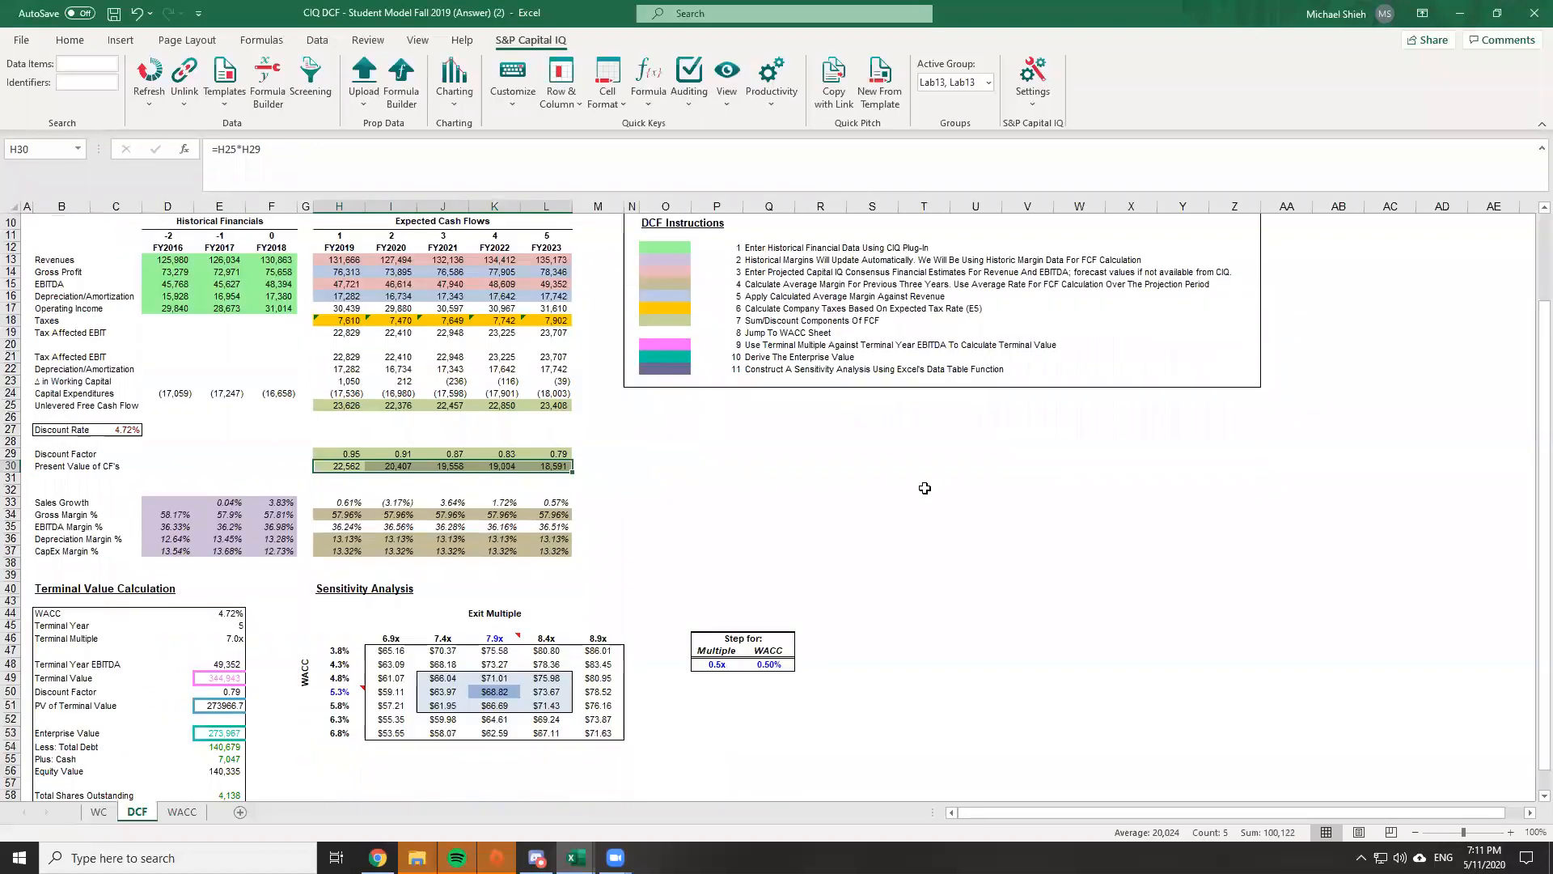
key("alt+Tab")
key("alt+Tab")
key("alt+Tab")
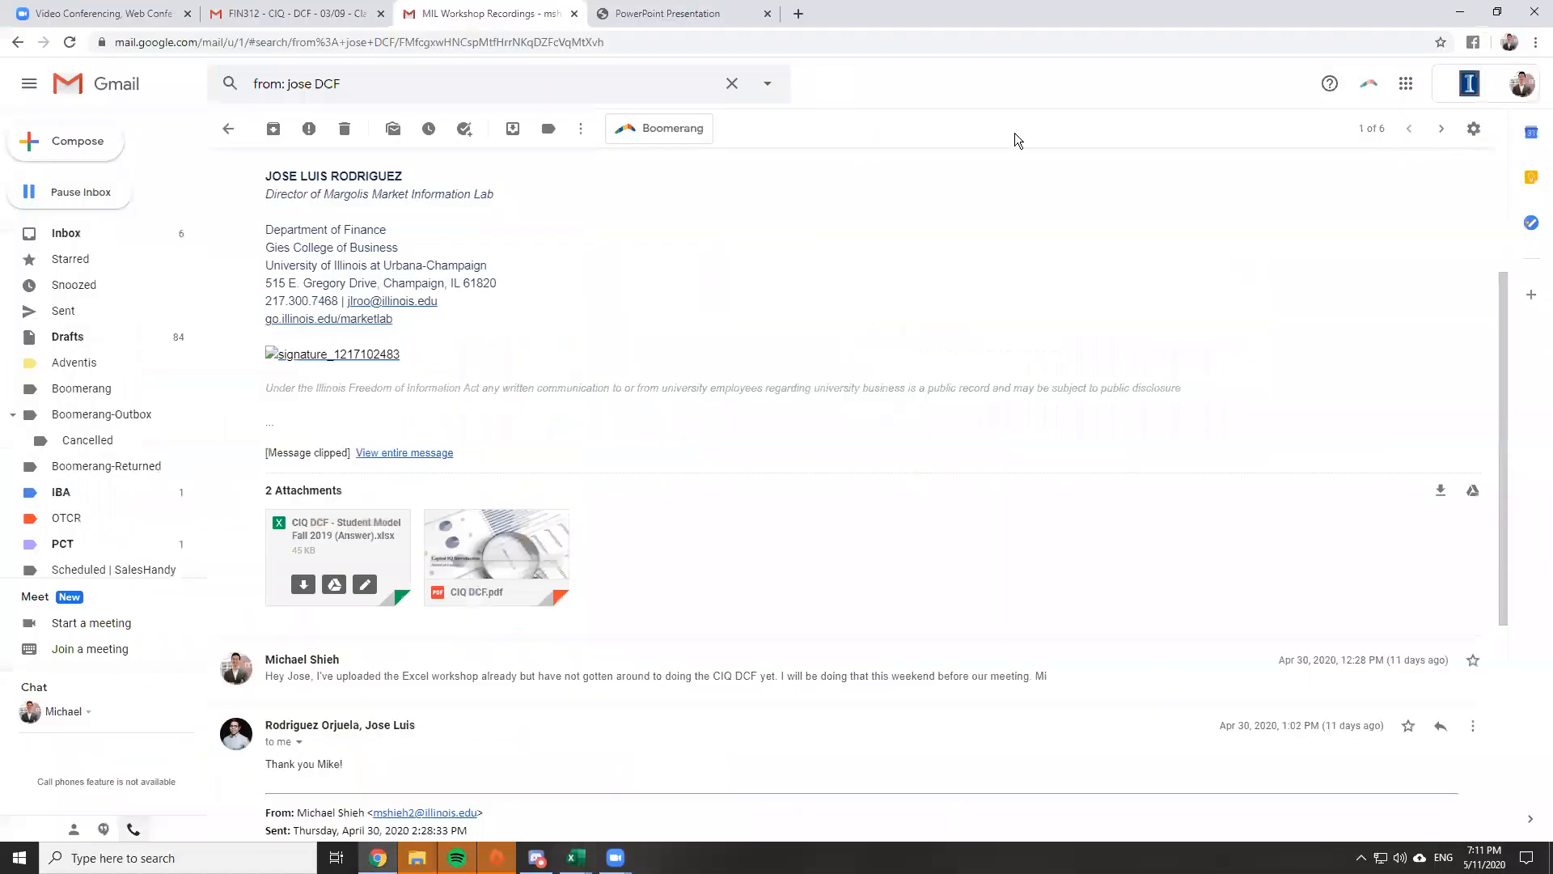
key("ctrl+Tab")
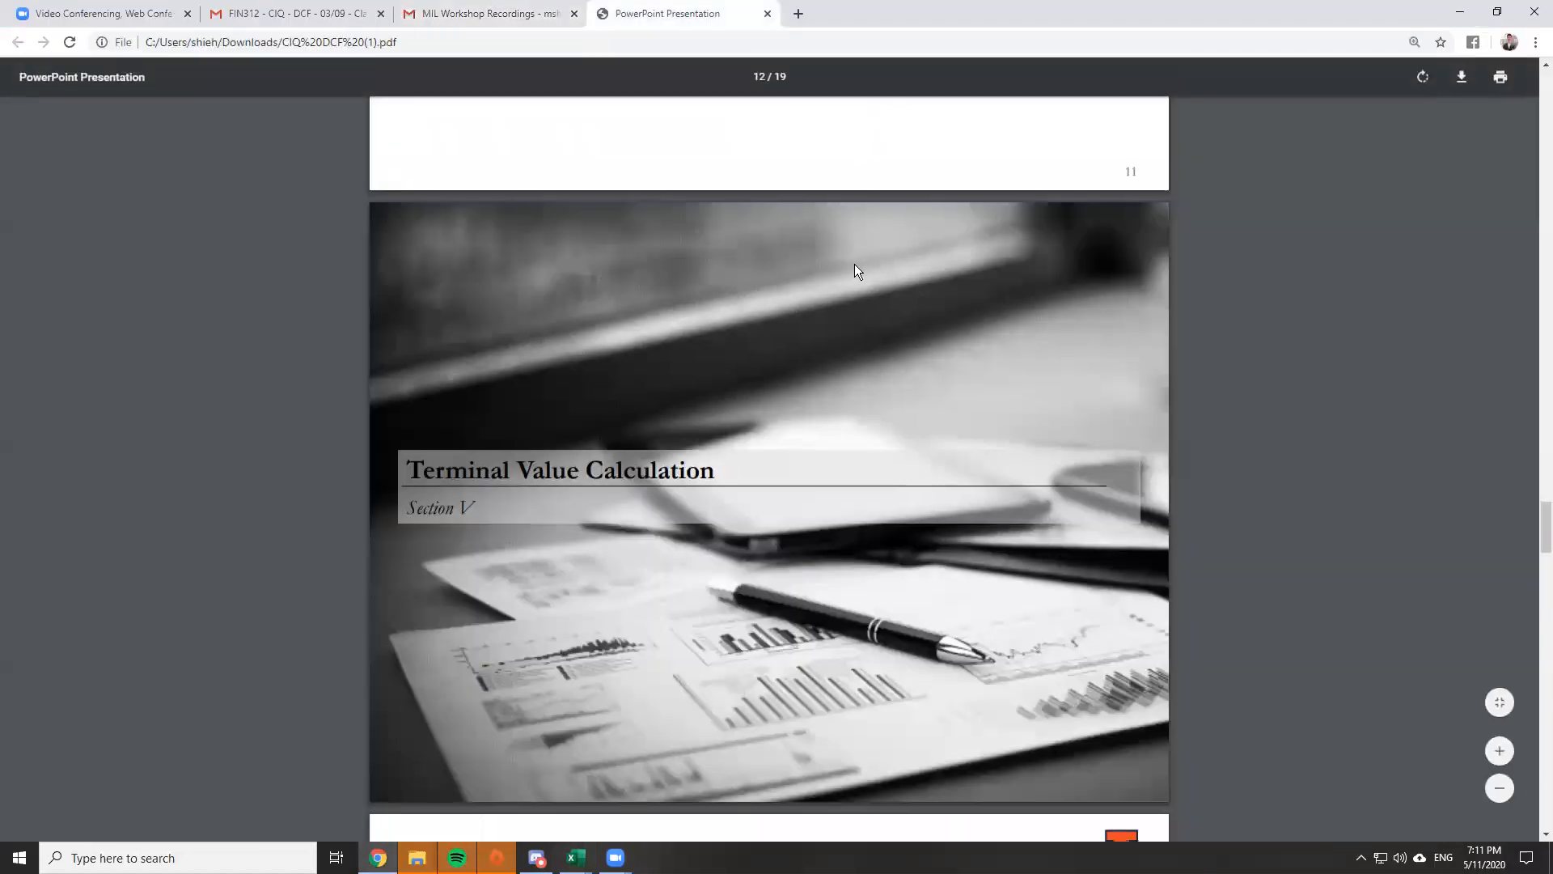
scroll(855, 270, "down", 9)
scroll(817, 312, "up", 5)
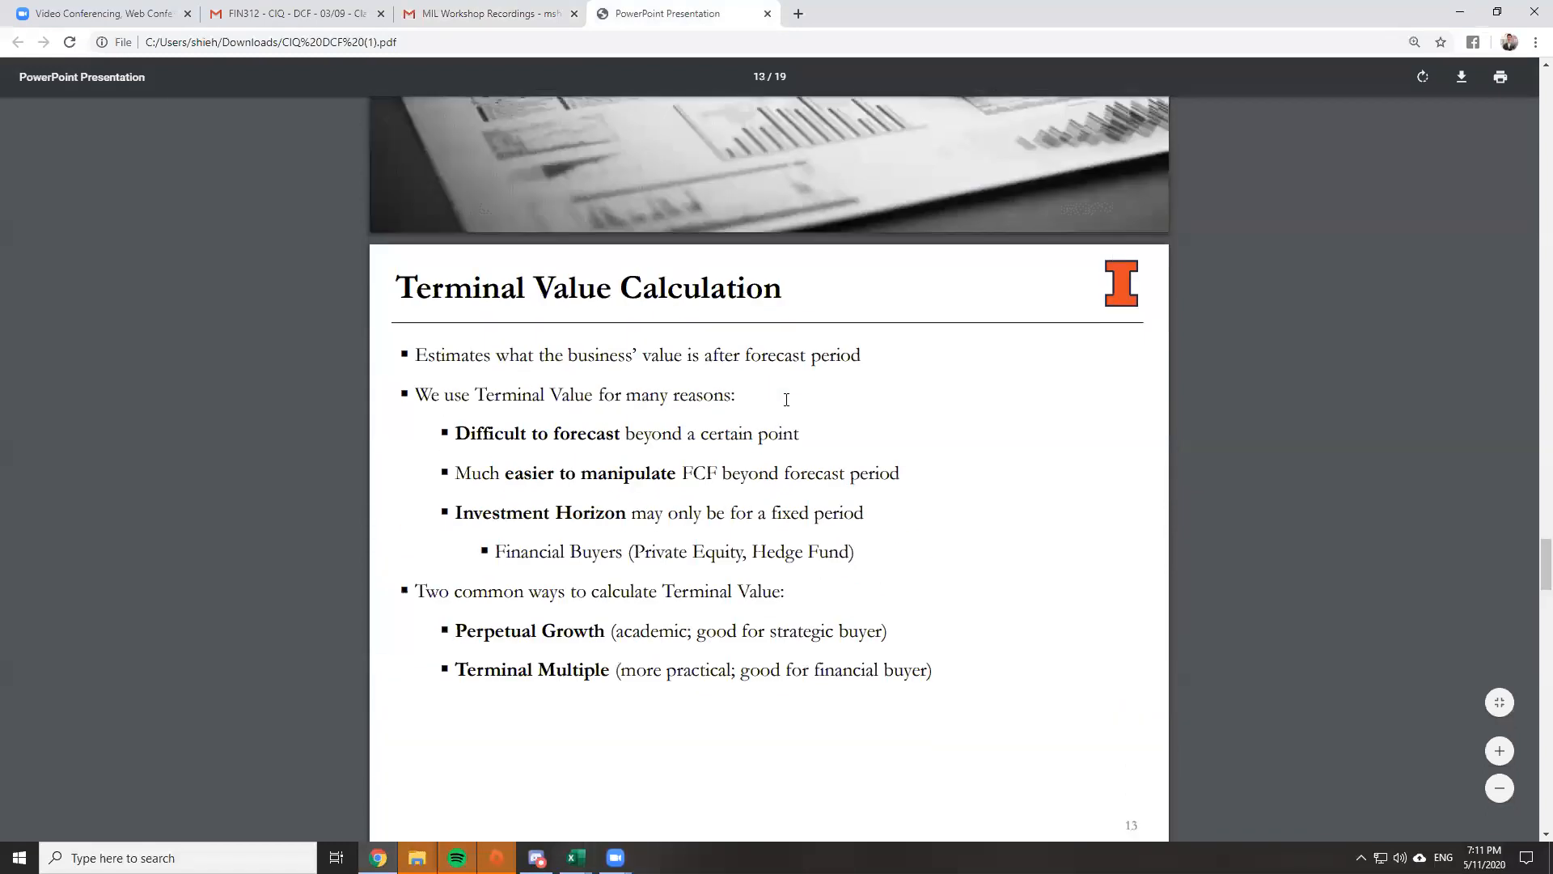
scroll(784, 399, "down", 2)
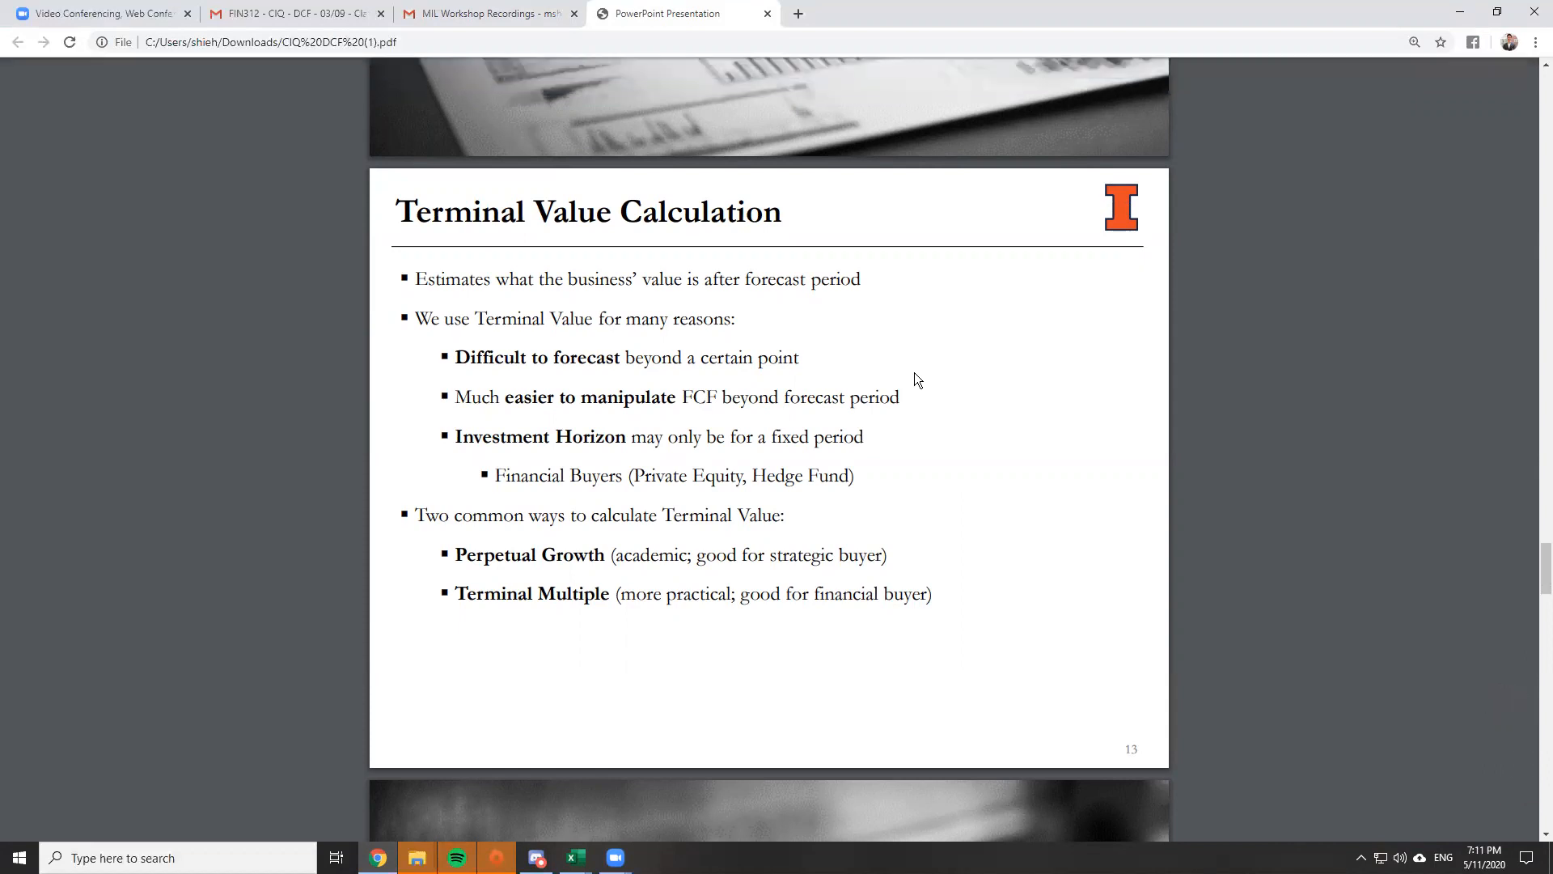
Switch back to Excel and review the projected cash flows alongside the Terminal Value Calculation slide
key("alt+Tab")
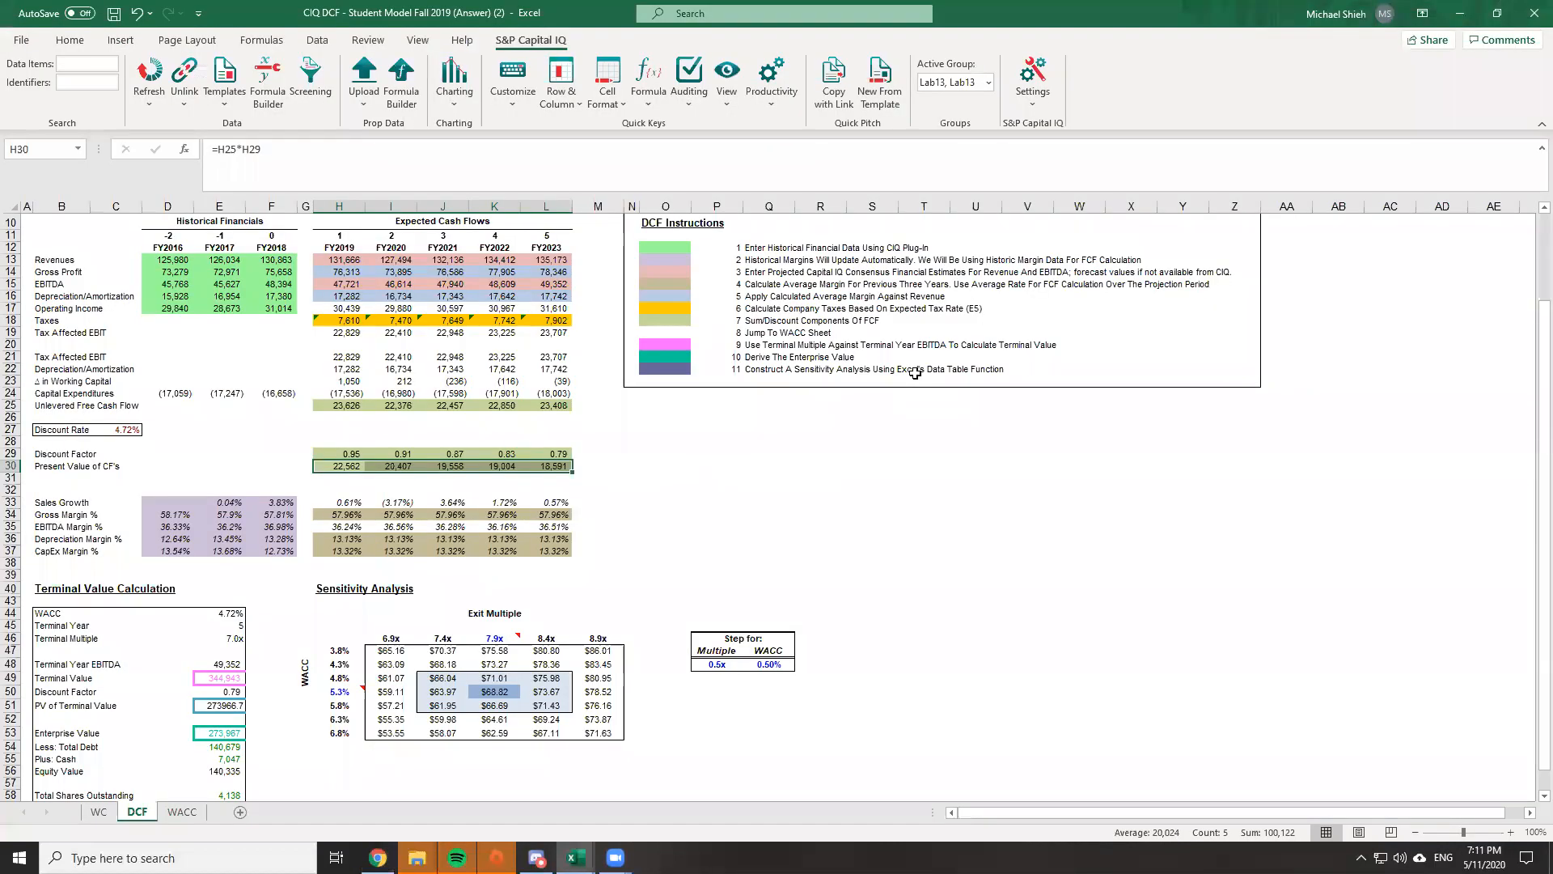
scroll(588, 401, "up", 3)
scroll(588, 400, "down", 1)
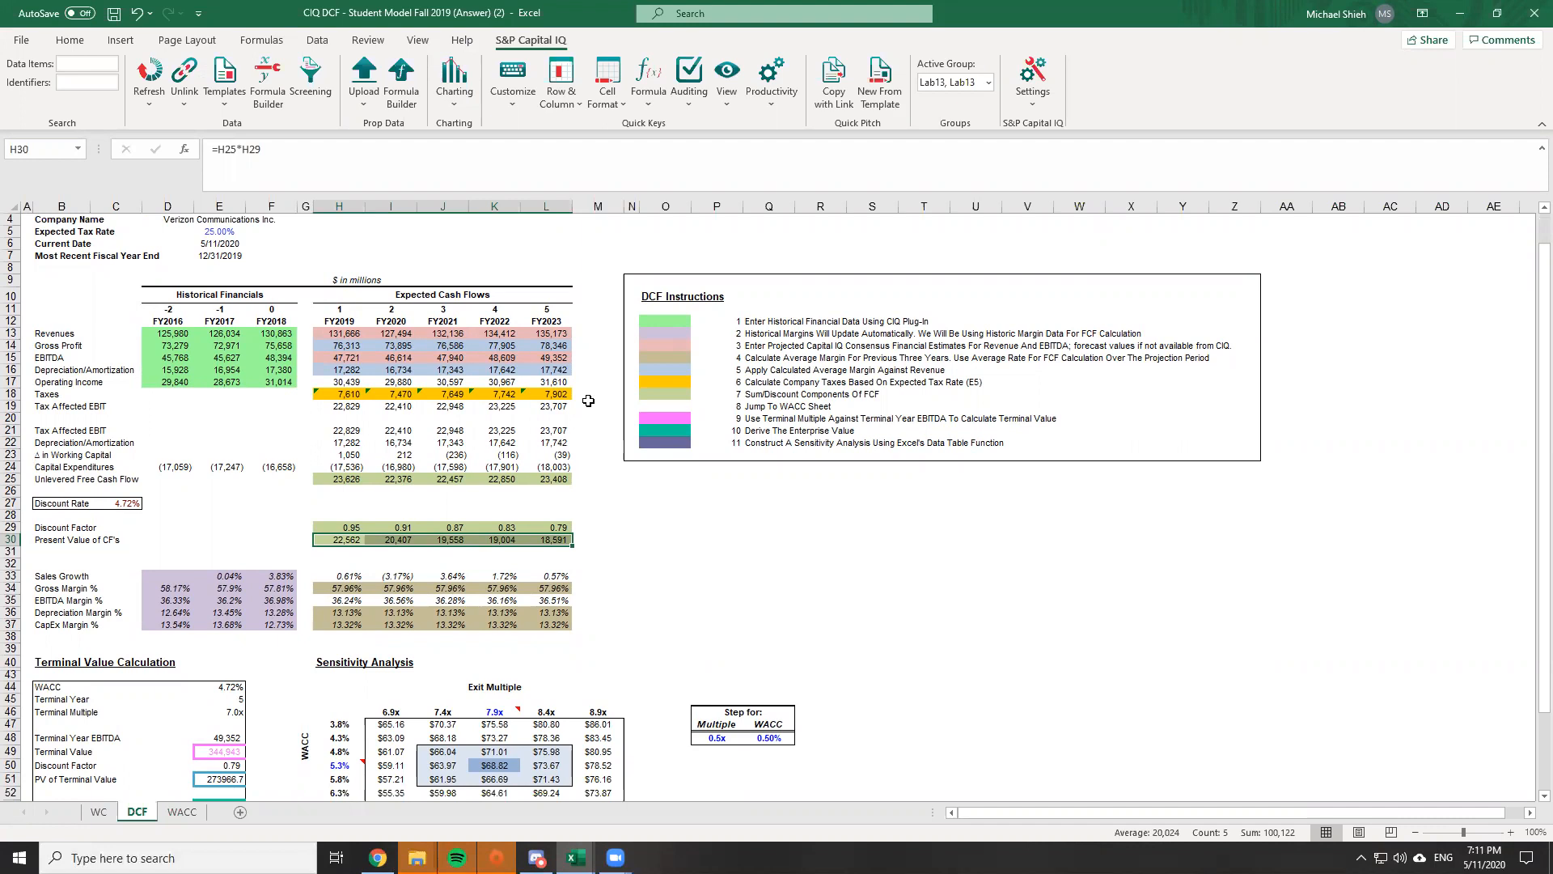
key("alt+Tab")
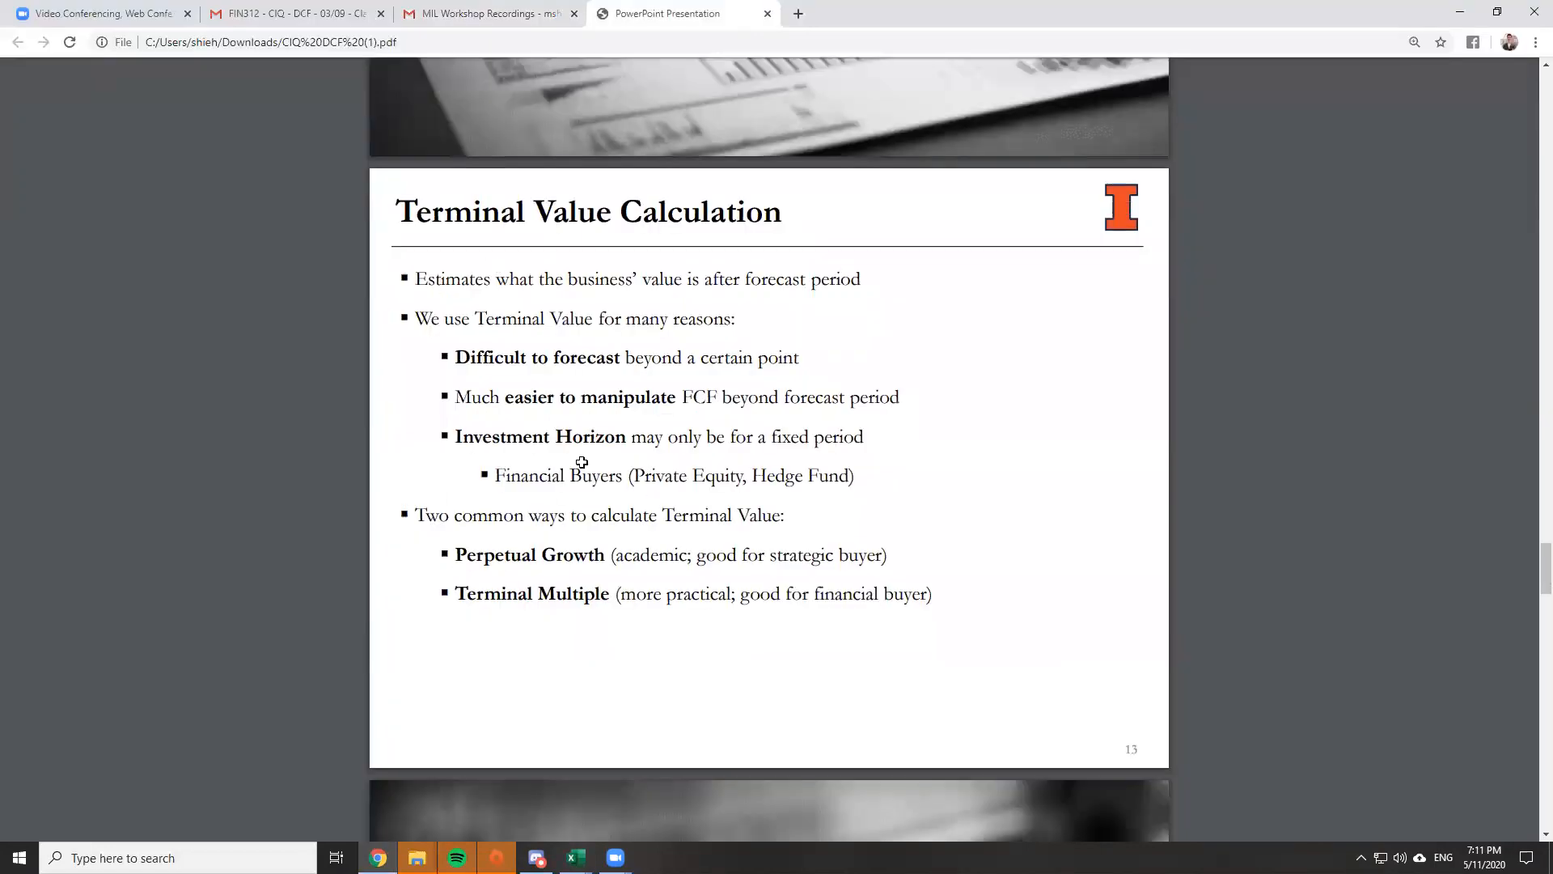
key("alt+Tab")
Examine the WACC, terminal year, terminal multiple and terminal year EBITDA inputs in E44 to E48
scroll(598, 465, "down", 2)
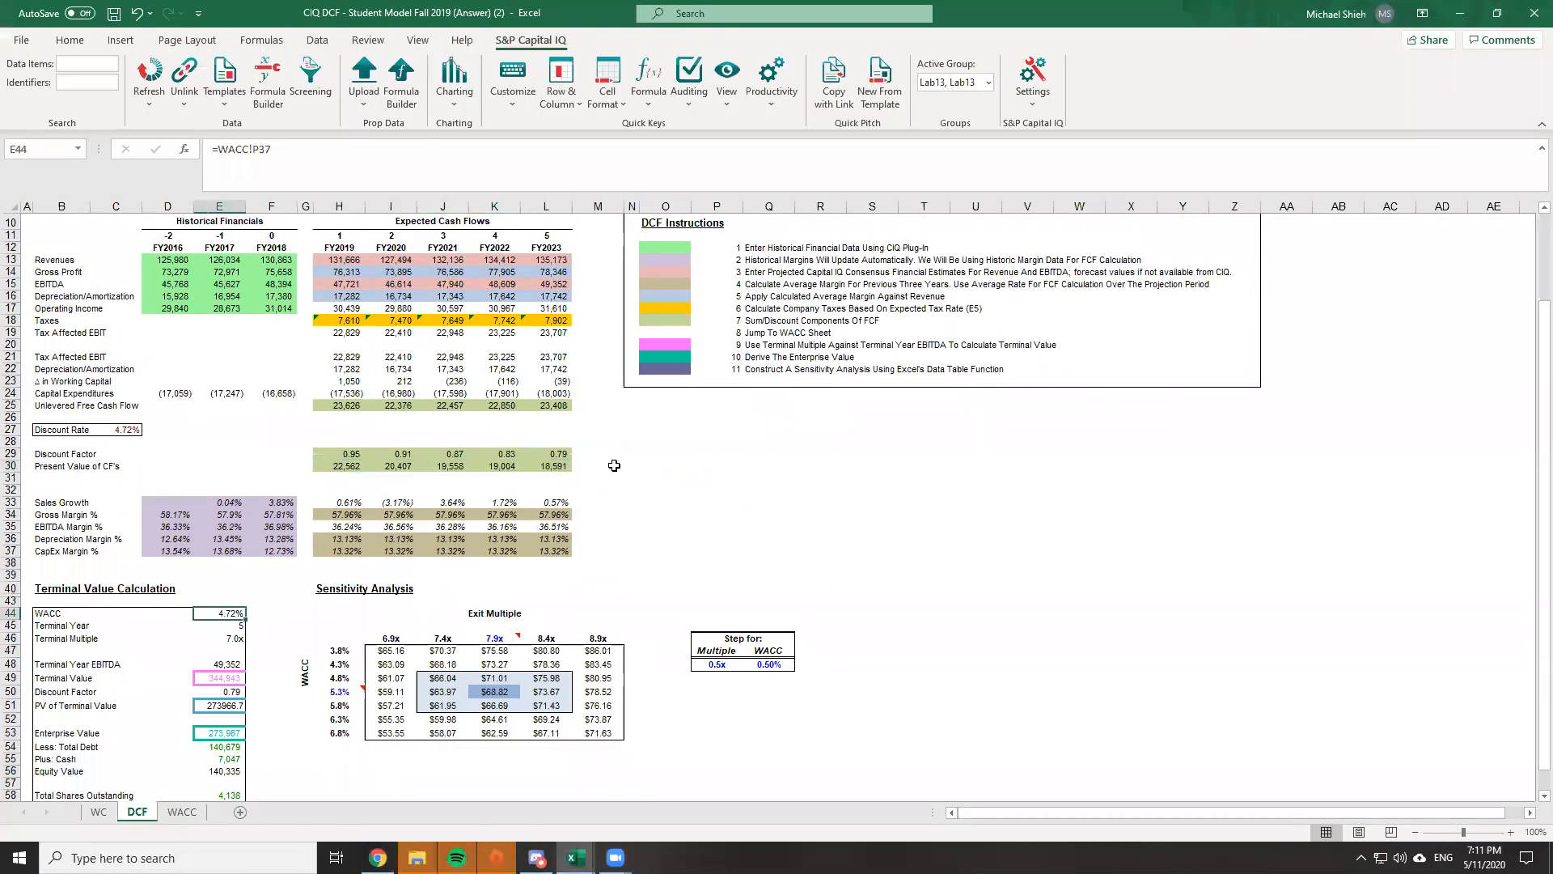
key("Down")
key("Down")
key("F2")
key("Escape")
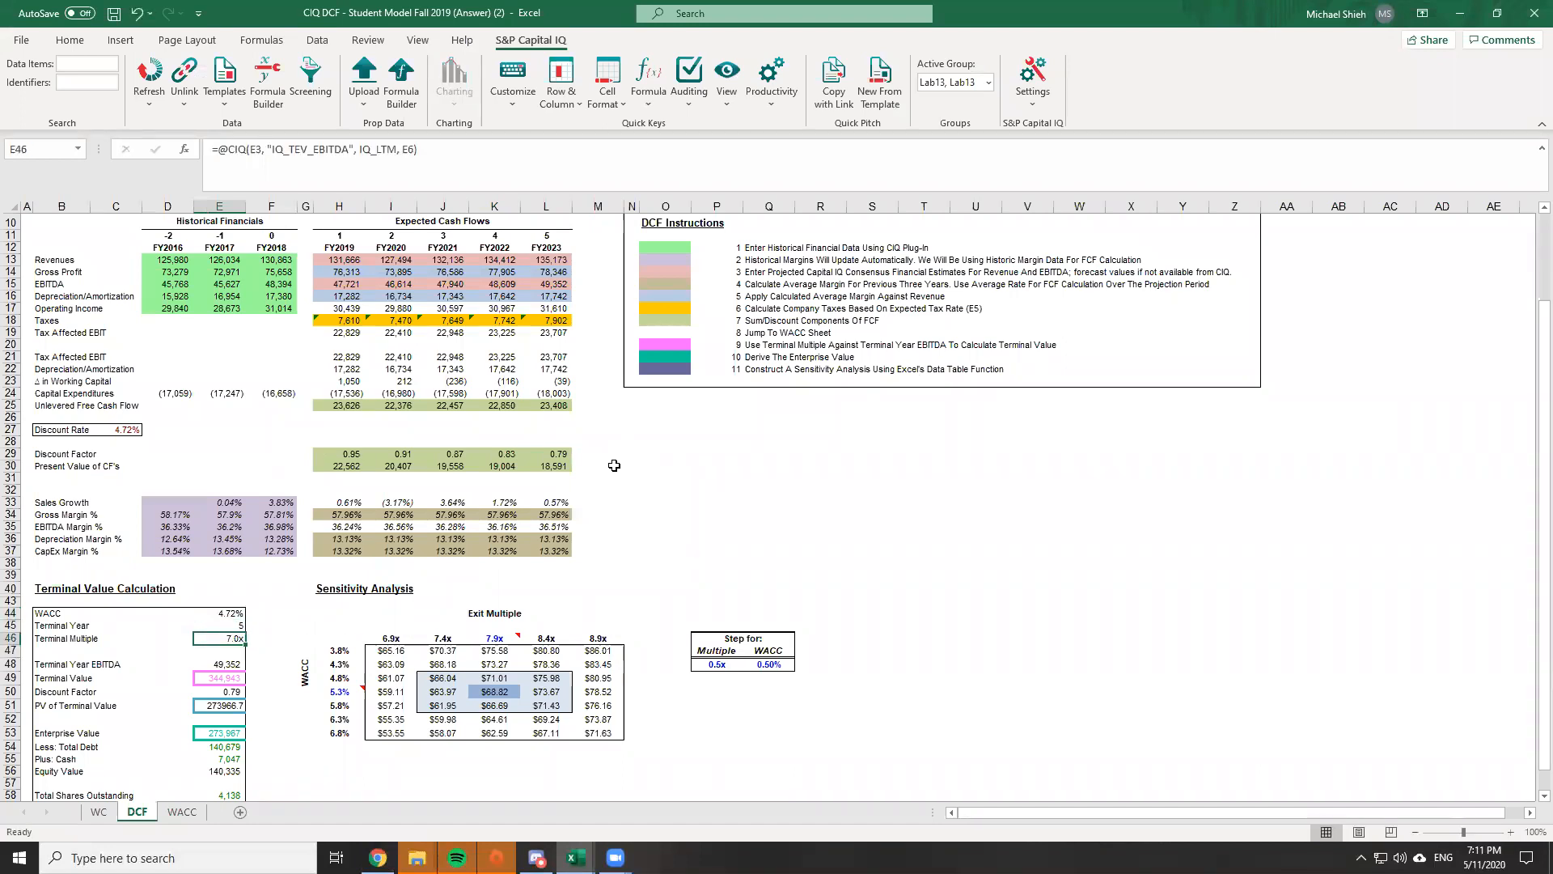
key("Down")
key("Down")
key("Down")
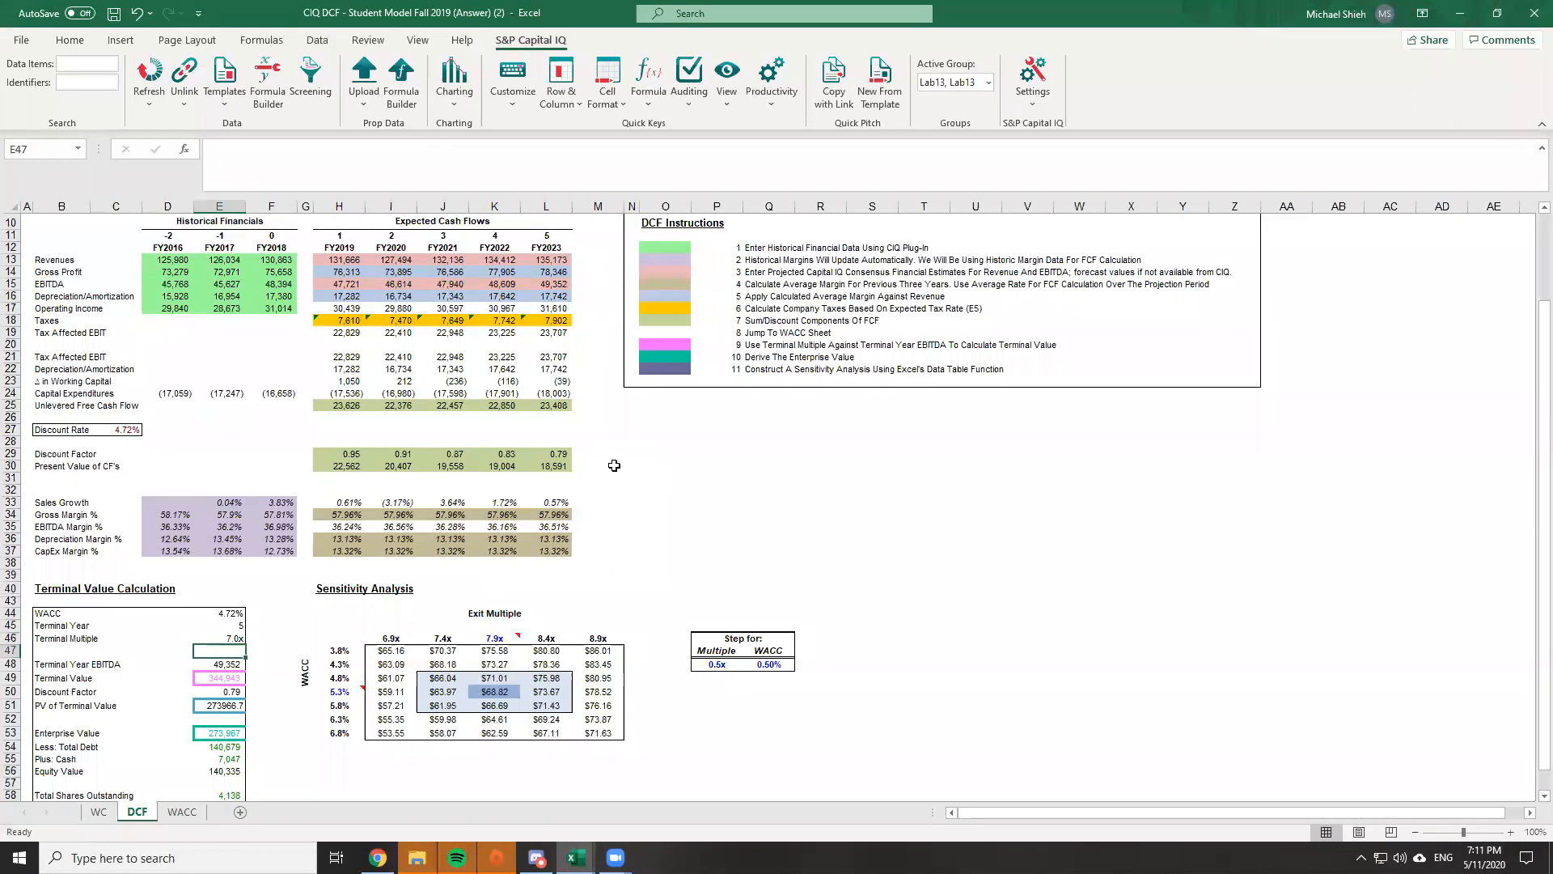
key("Up")
key("Up")
key("Down")
key("Down")
key("Up")
key("Up")
key("Up")
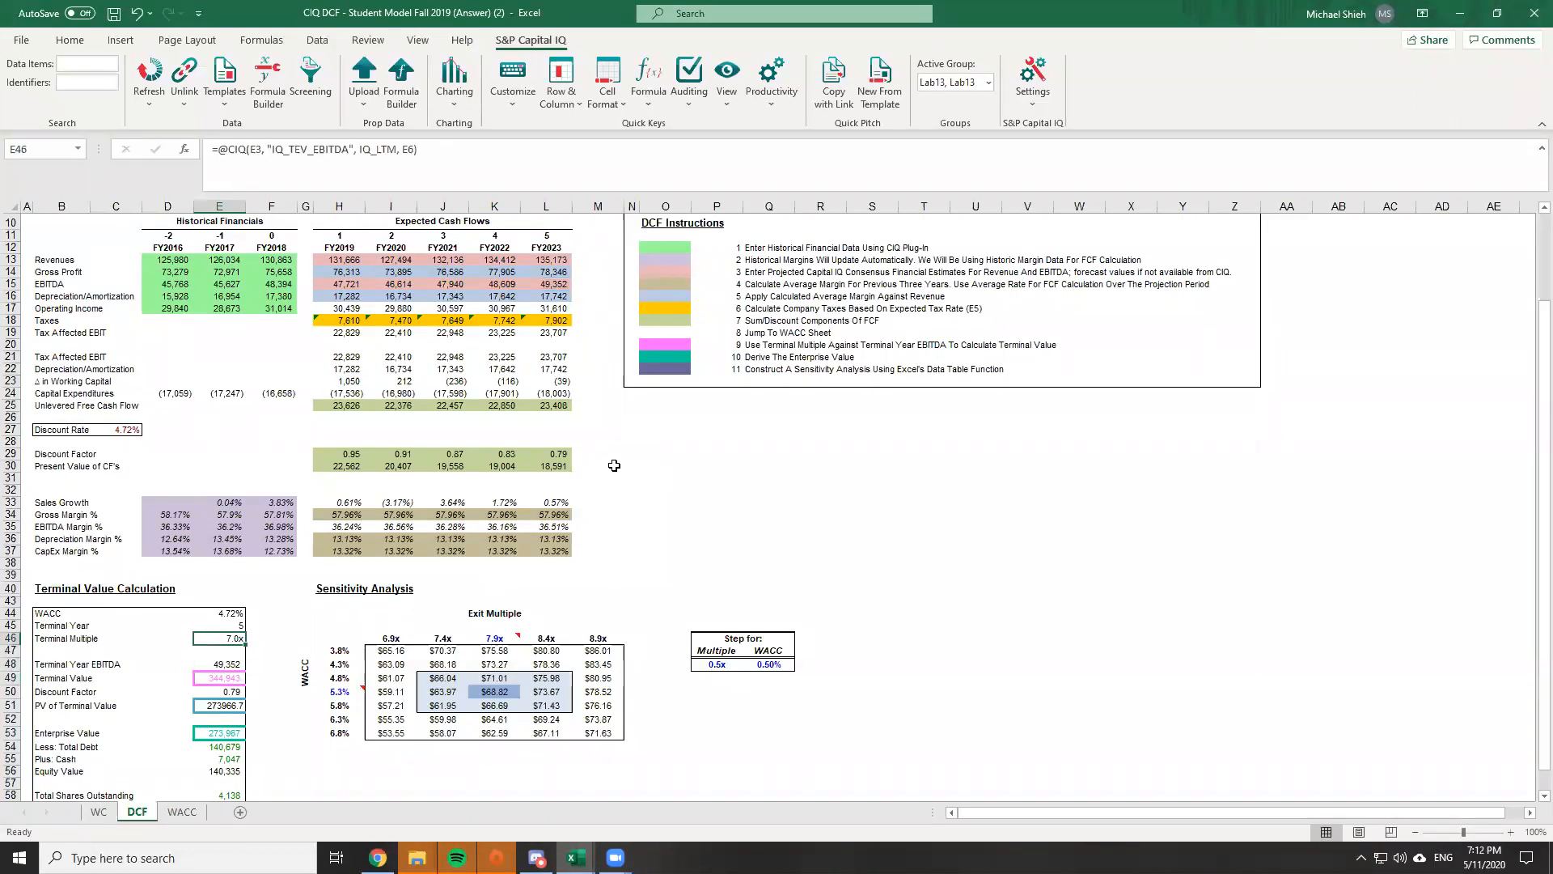
key("Down")
key("Down")
key("Down")
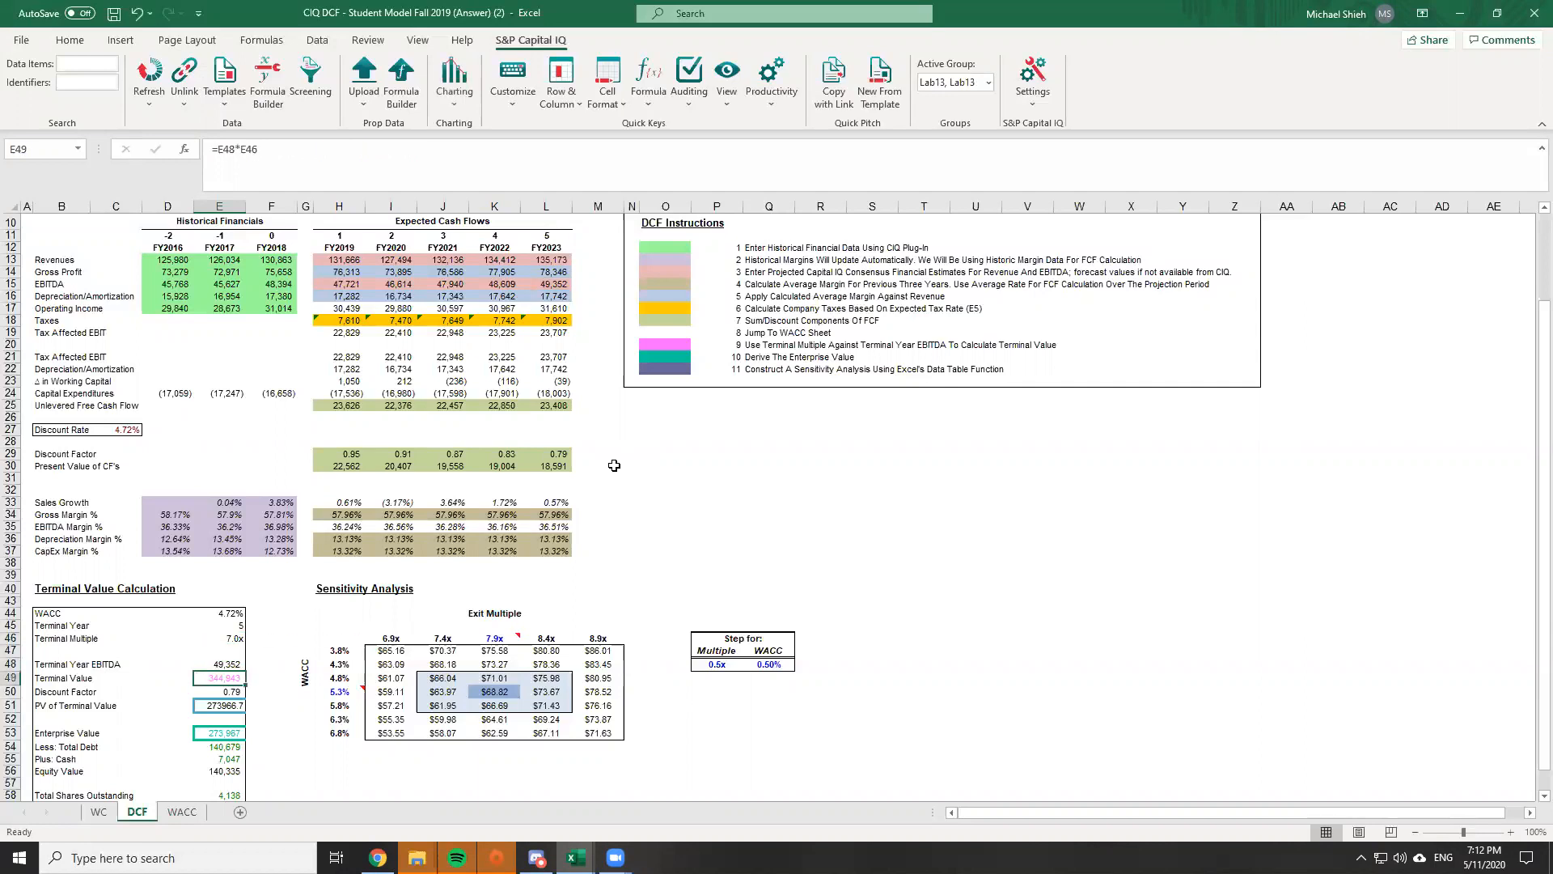
Inspect the terminal value, discount factor and PV of terminal value formulas in E49 to E51
key("F2")
key("Escape")
key("Down")
key("Down")
key("Up")
key("Up")
key("Down")
key("Down")
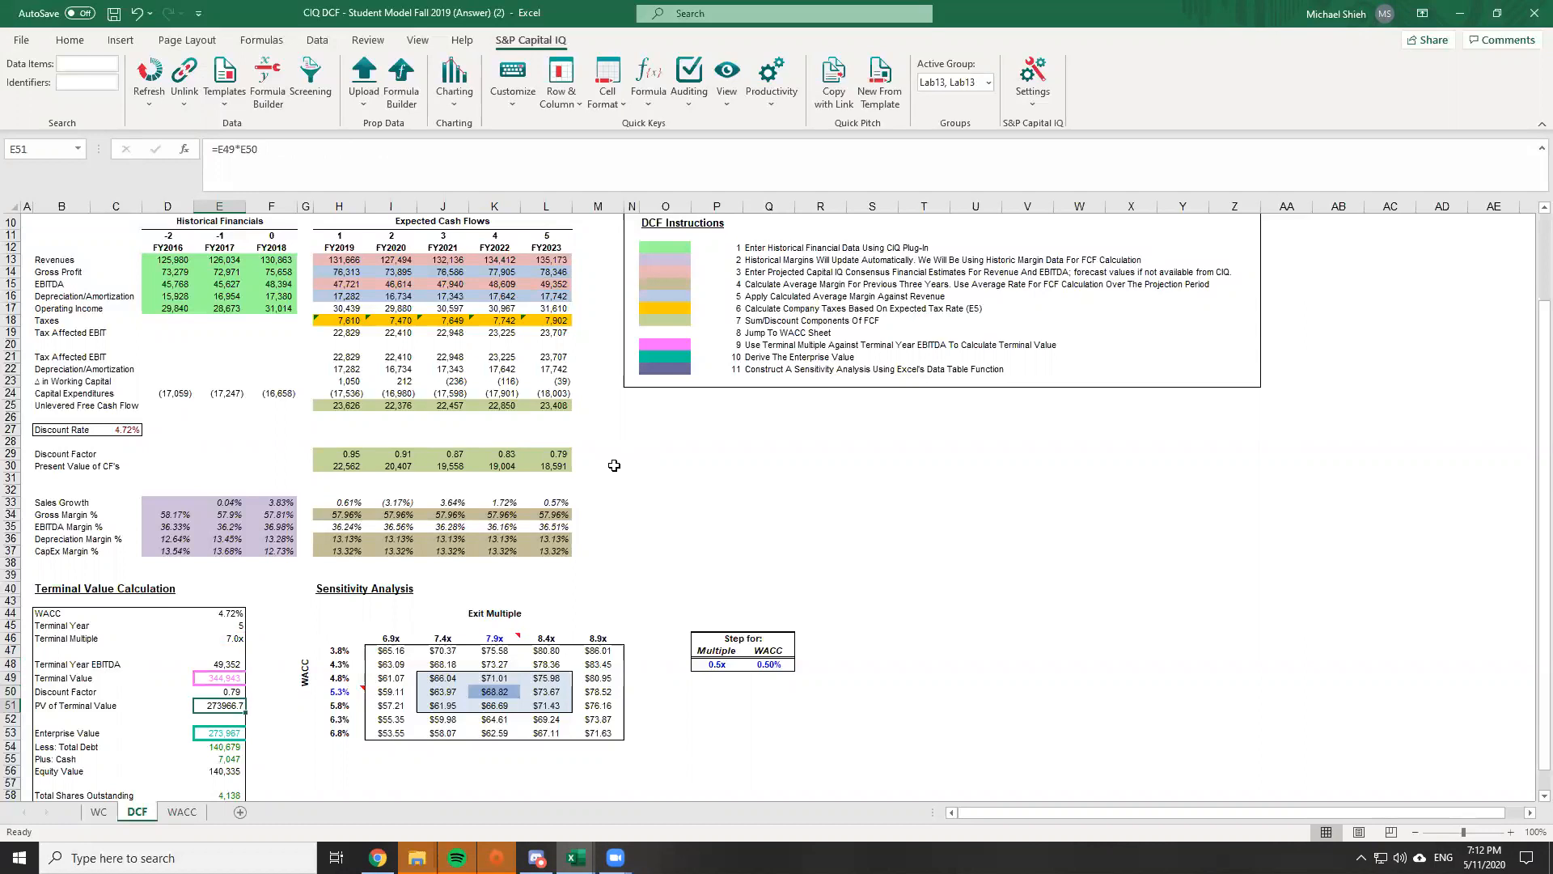
Review the projected unlevered free cash flows in row 25 ahead of the terminal value section
left_click(594, 405)
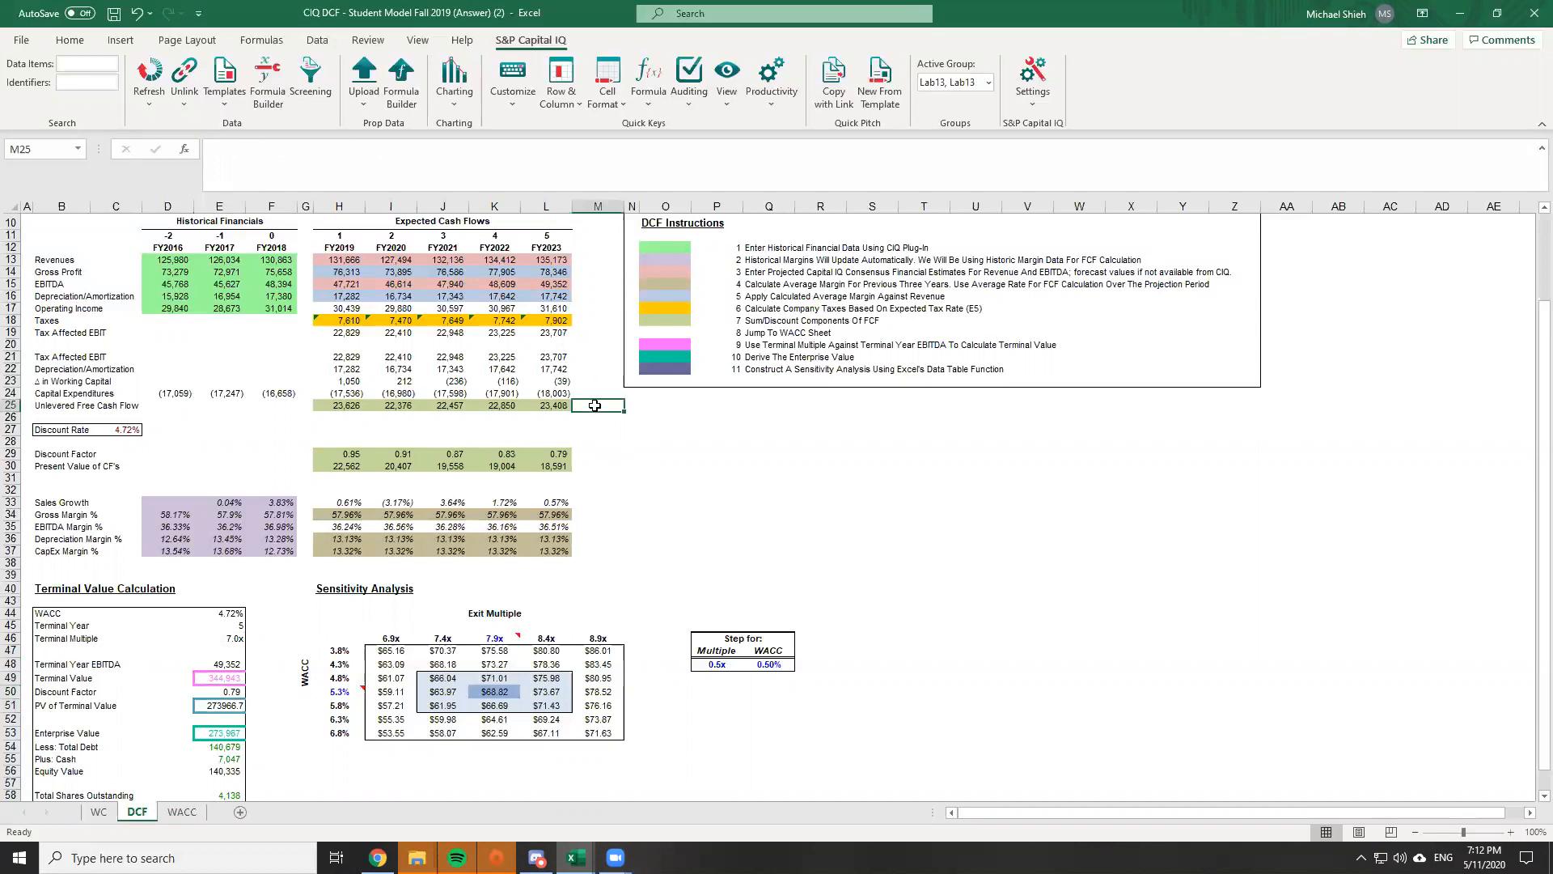
left_click_drag(594, 405, 325, 405)
left_click(303, 454)
scroll(146, 722, "down", 1)
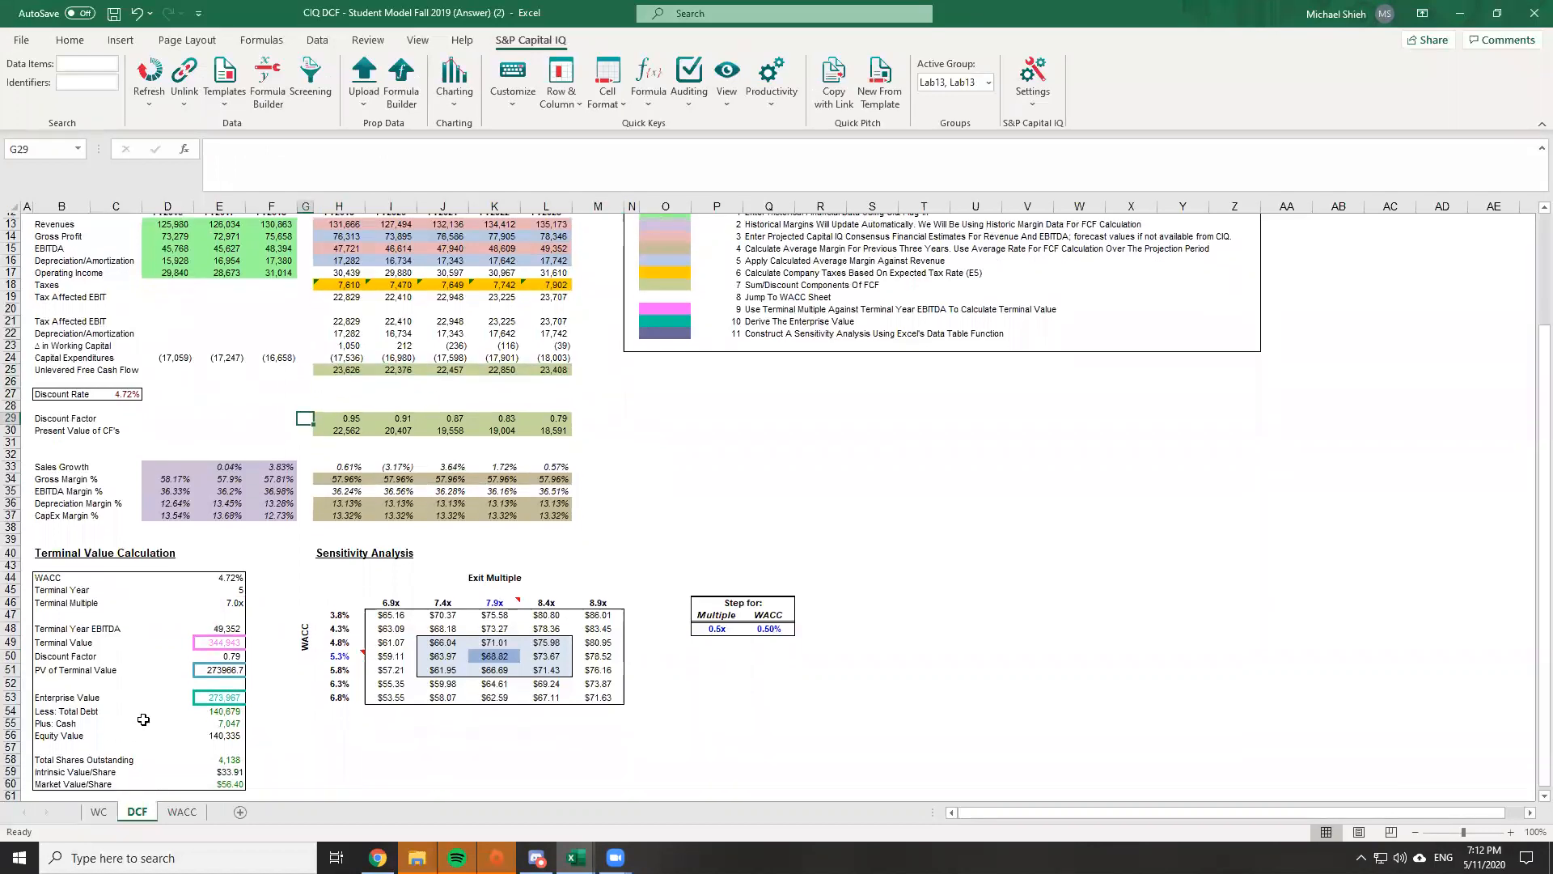
Trace the enterprise value formula in E53 to D30, and inspect the FY2023 free cash flow and terminal value cells
left_click(140, 677)
left_click(237, 667)
left_click(213, 687)
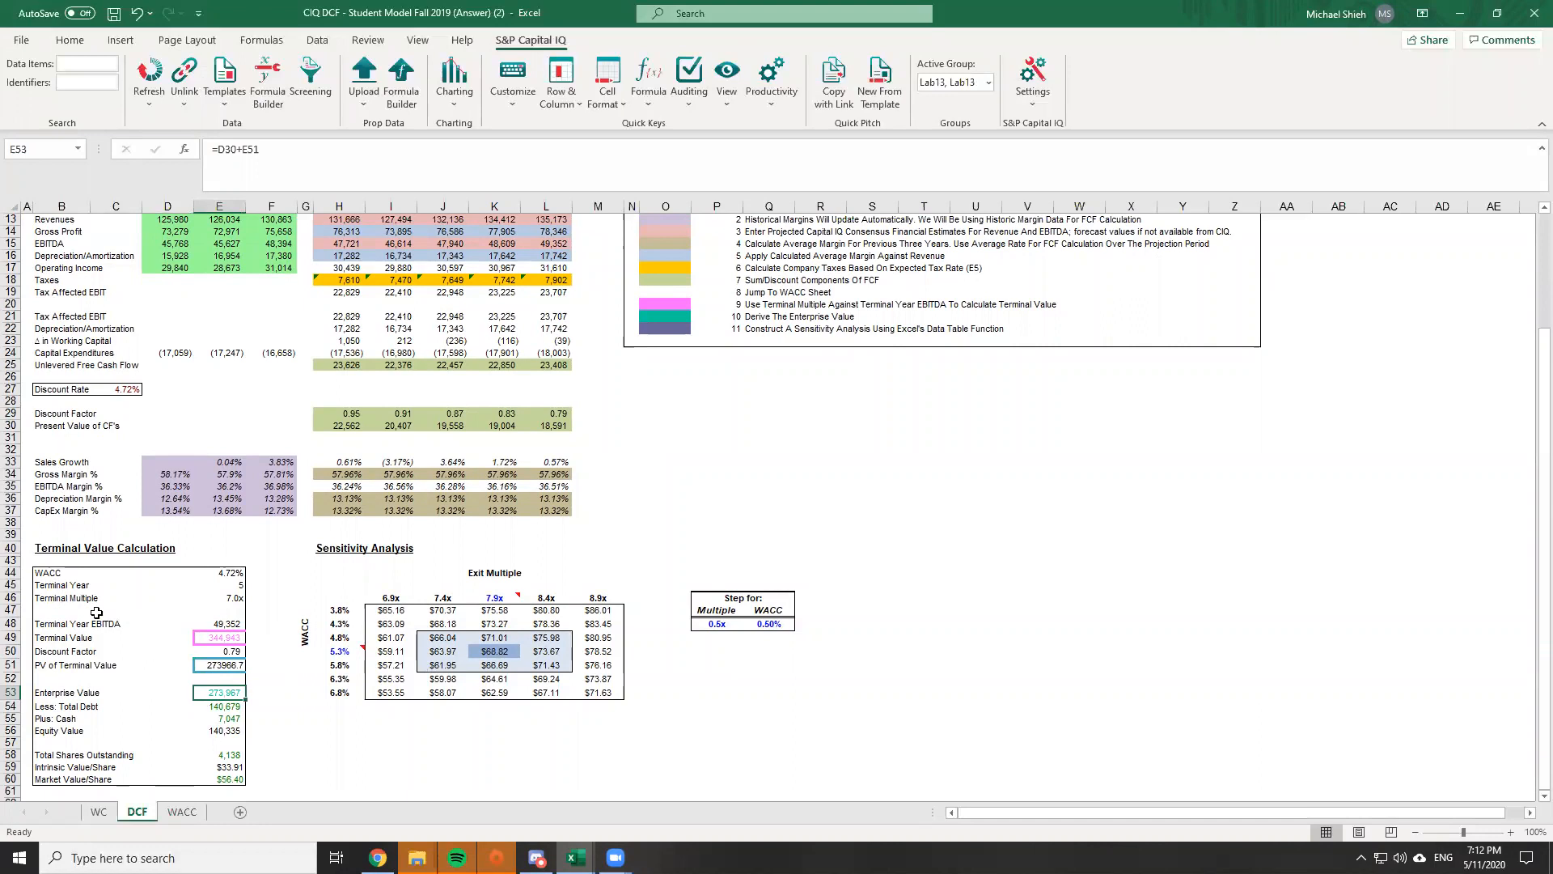
left_click(184, 421)
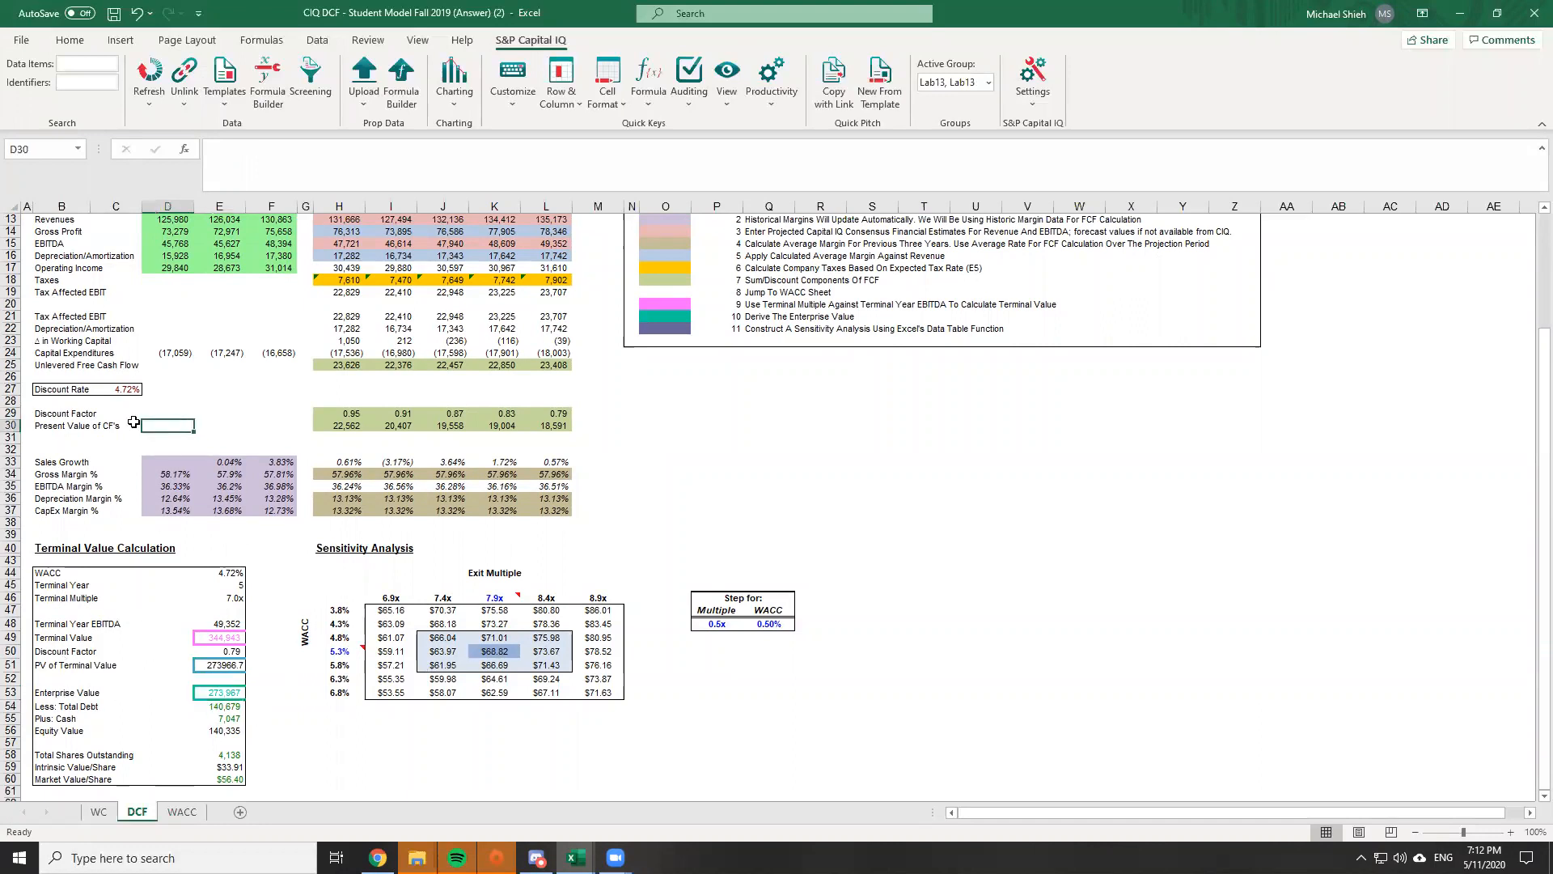
left_click(546, 365)
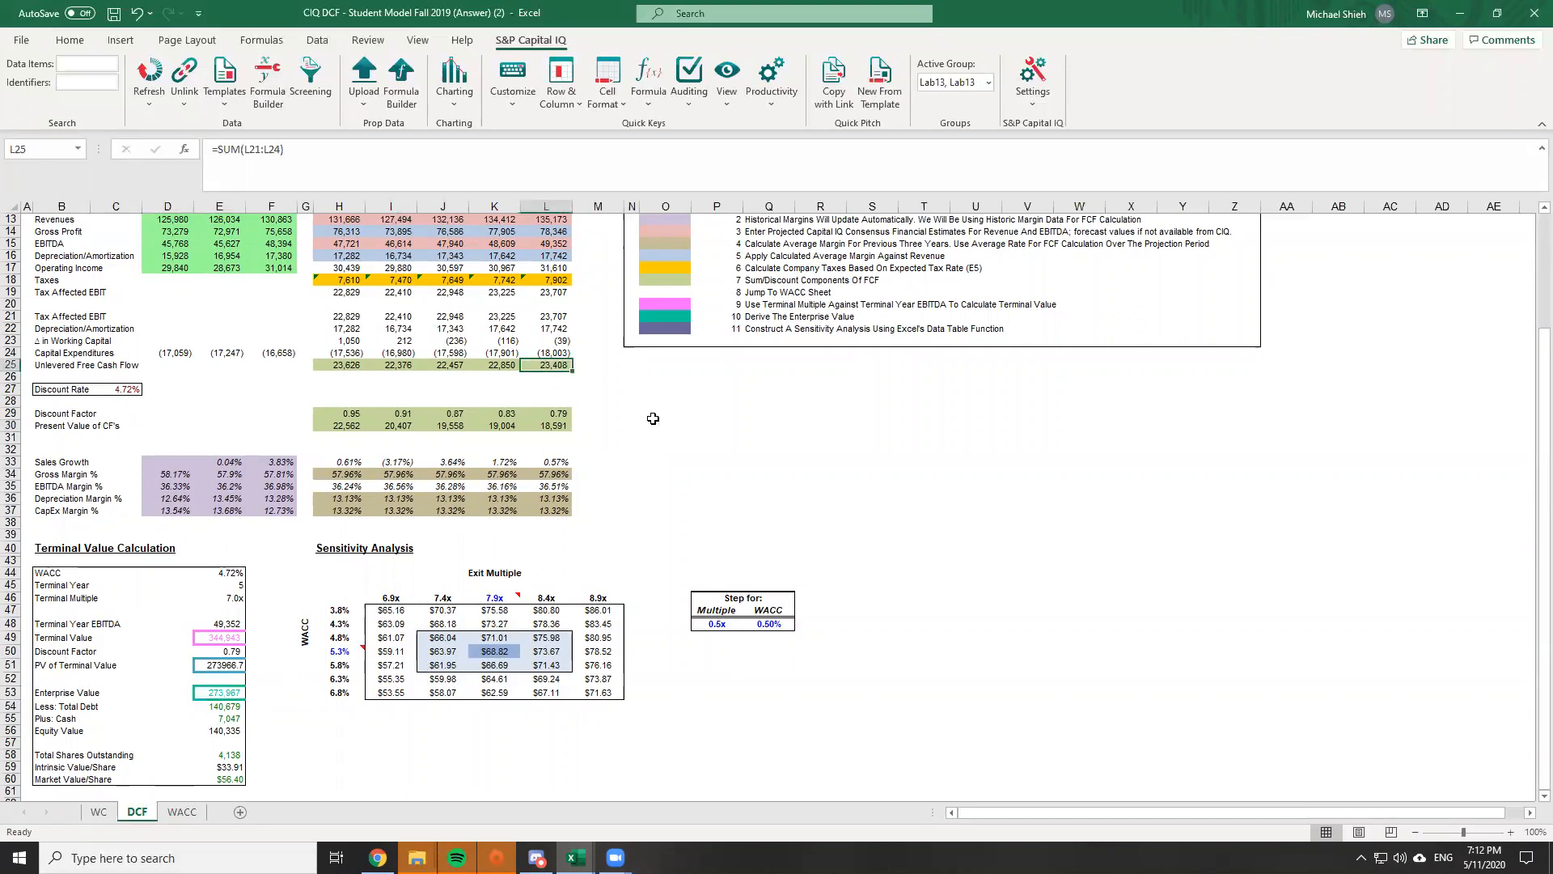
left_click(221, 638)
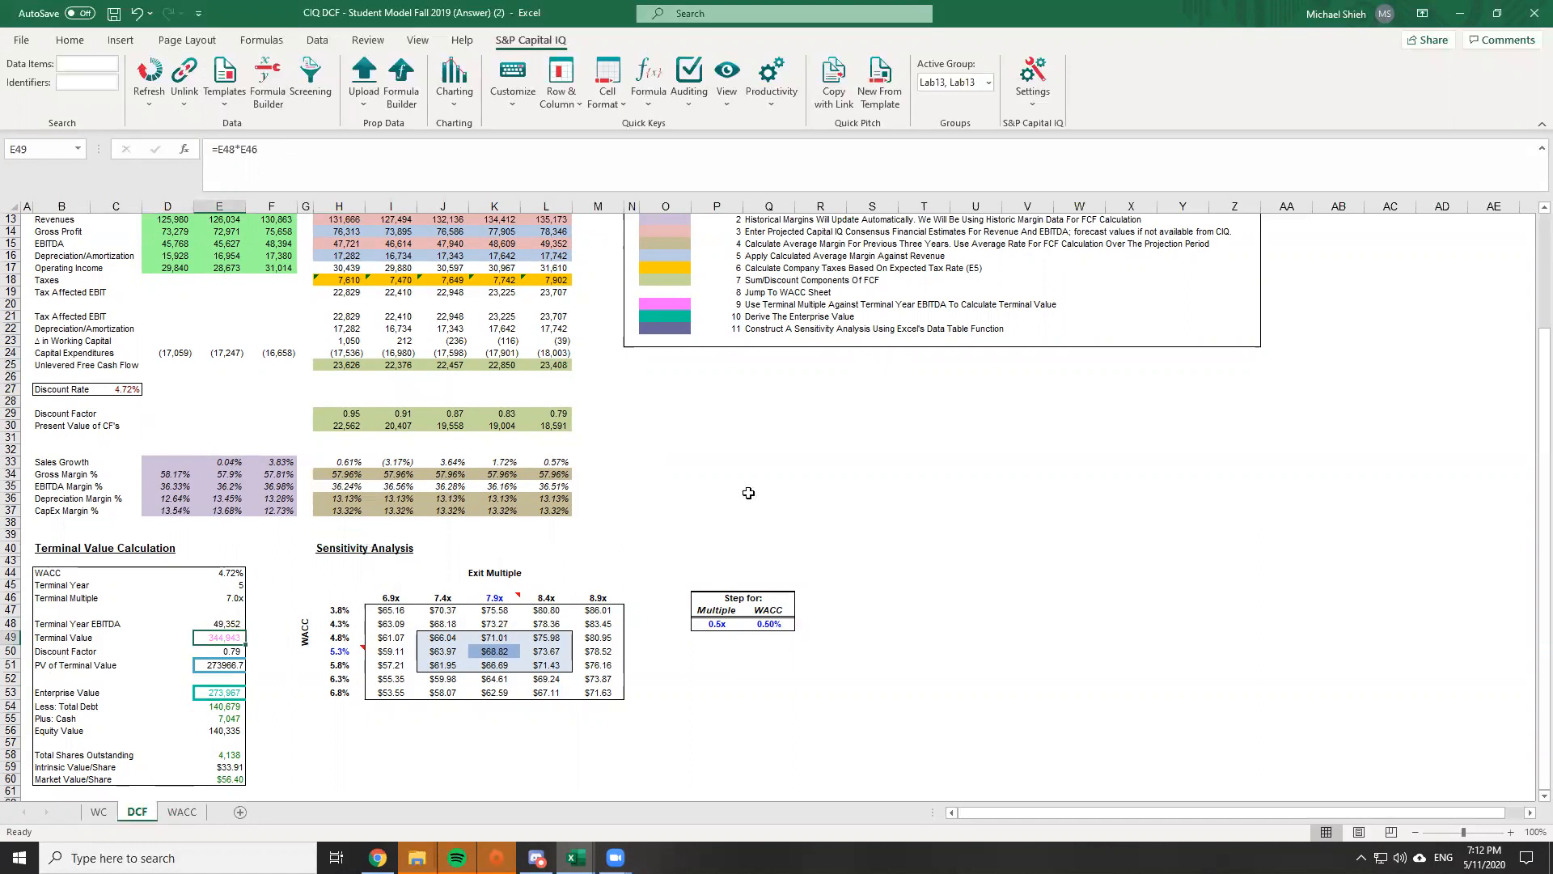
Examine the formulas leading from PV of terminal value through enterprise value, debt and cash to equity value in E56
key("Down")
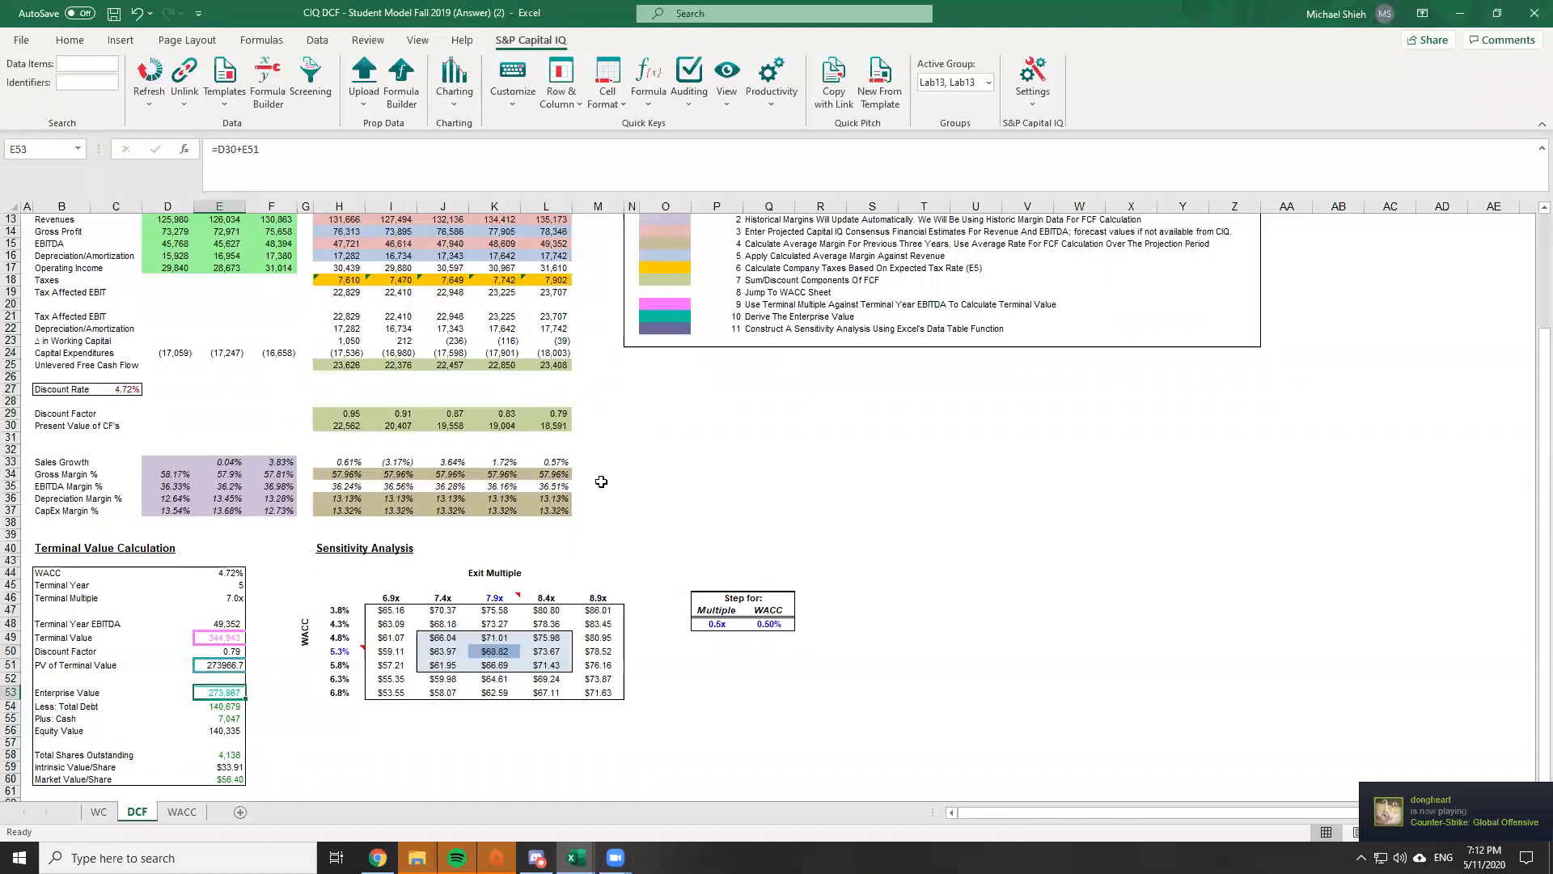
key("Down")
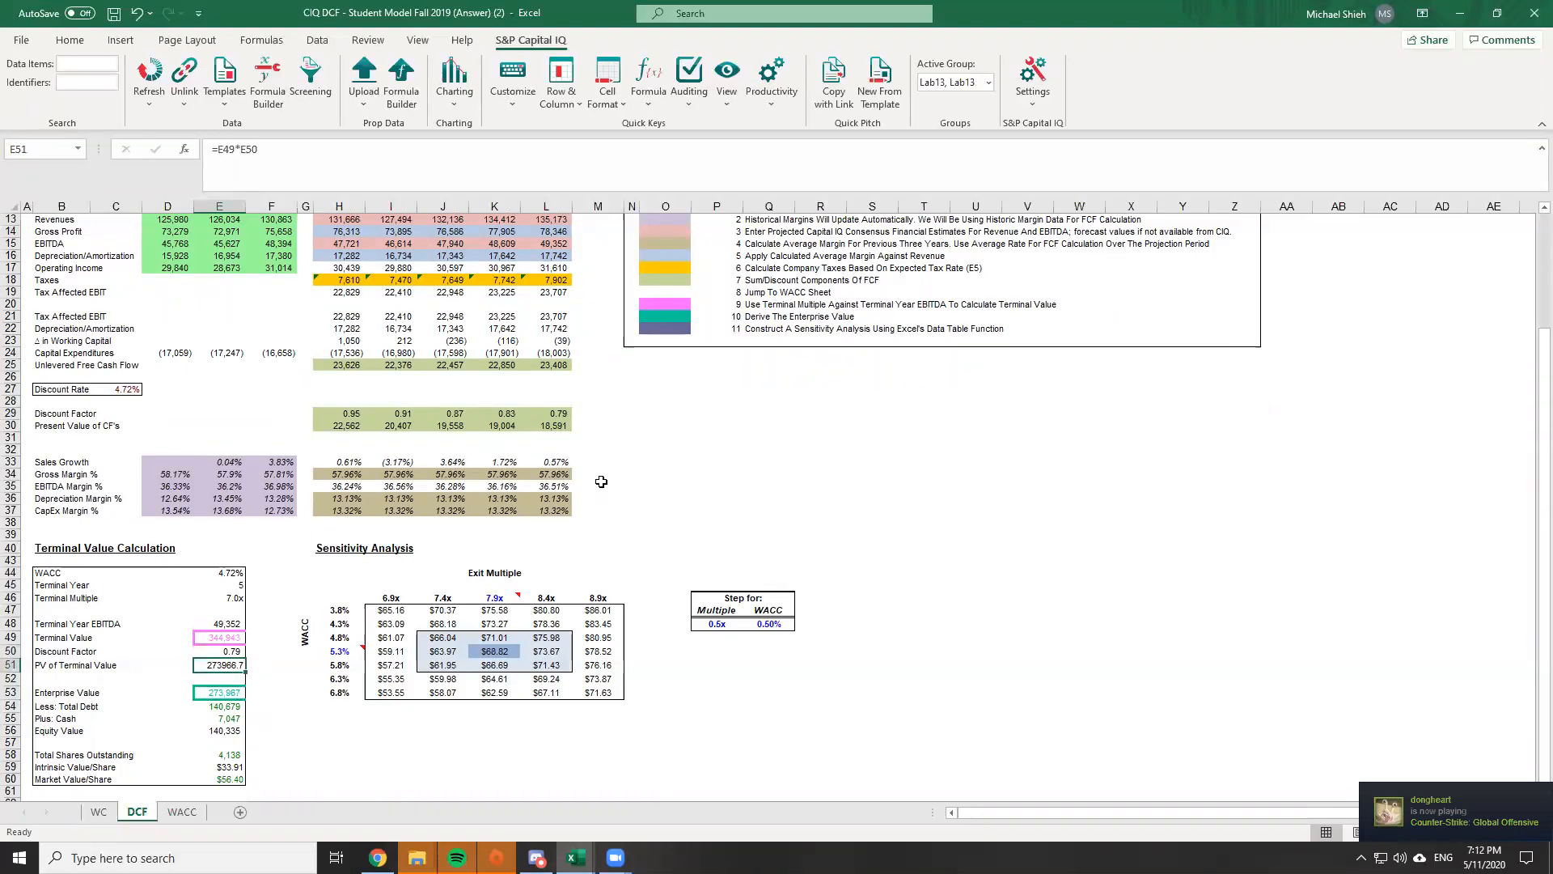
key("Down")
key("Down")
key("Down")
key("Down")
key("Down")
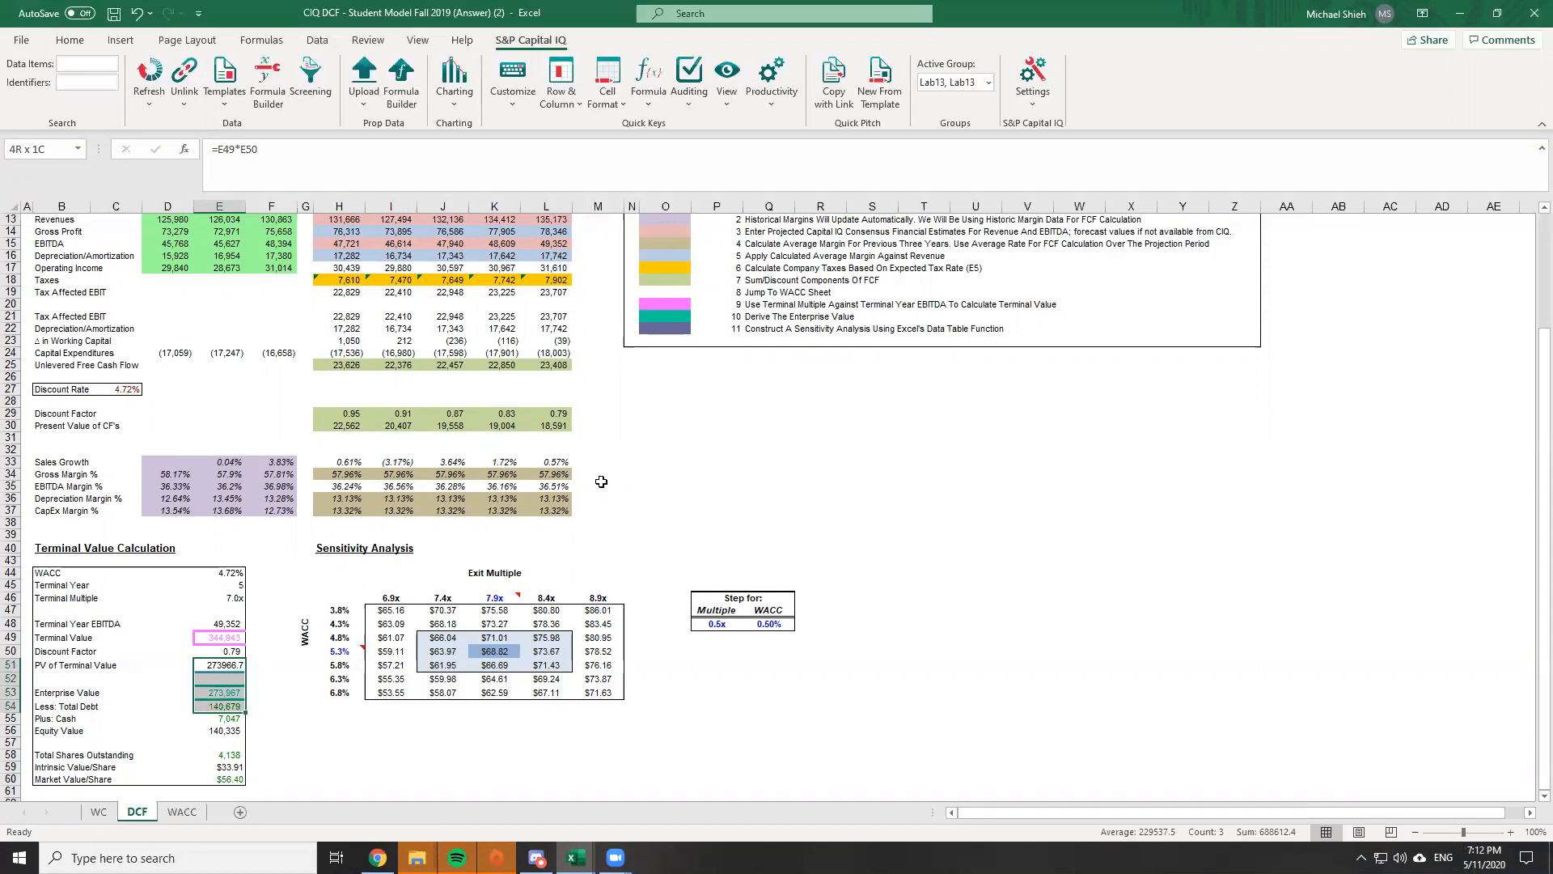
scroll(351, 358, "up", 1)
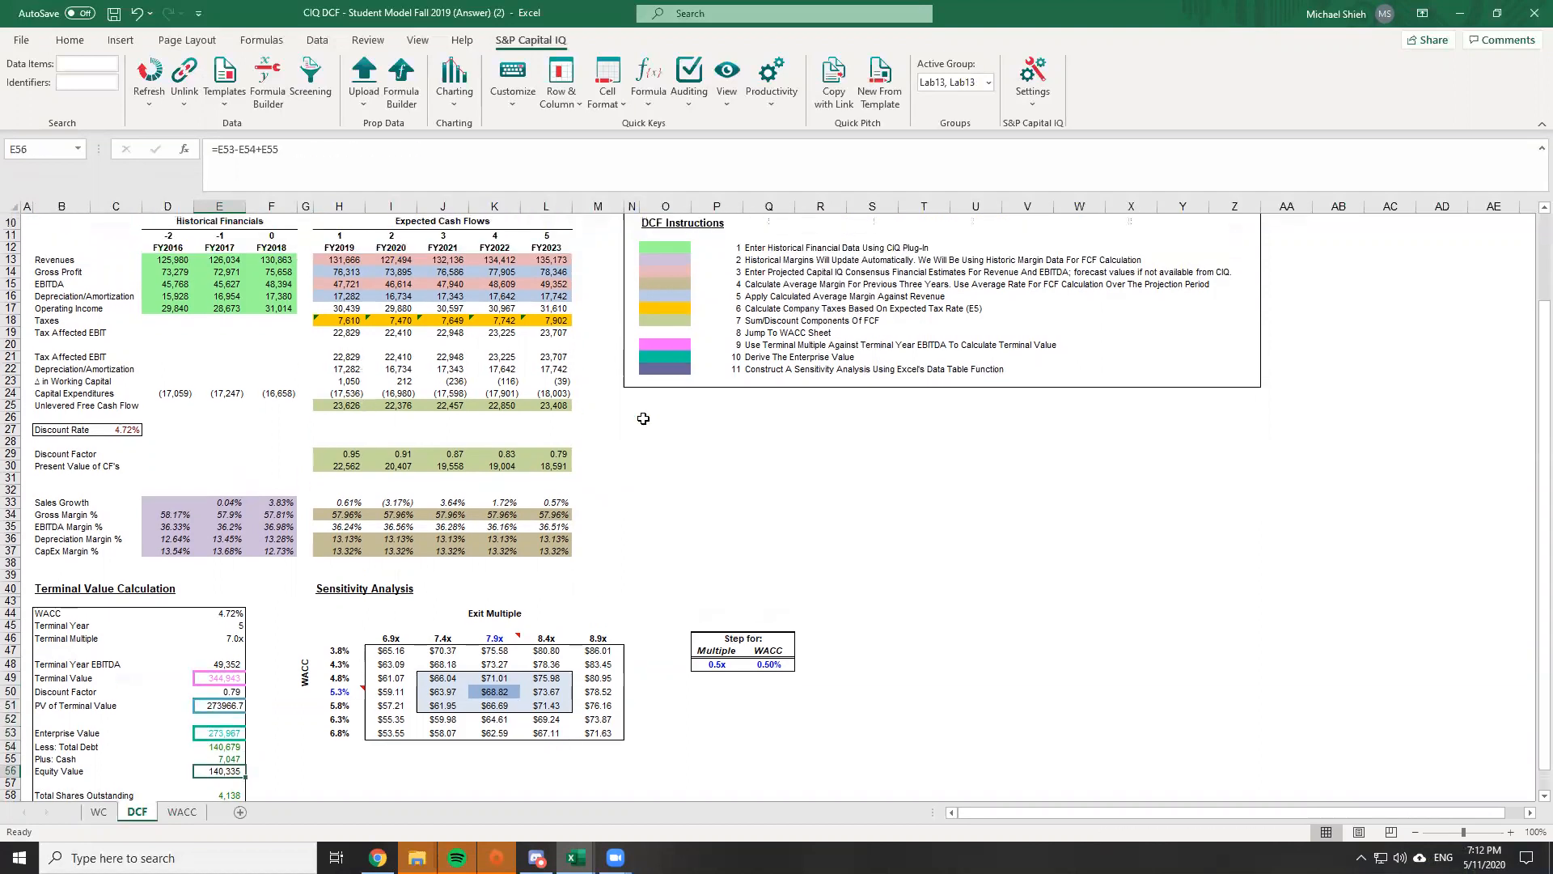
Inspect the market value per share and intrinsic value per share formulas in E60 and E59
left_click(596, 403)
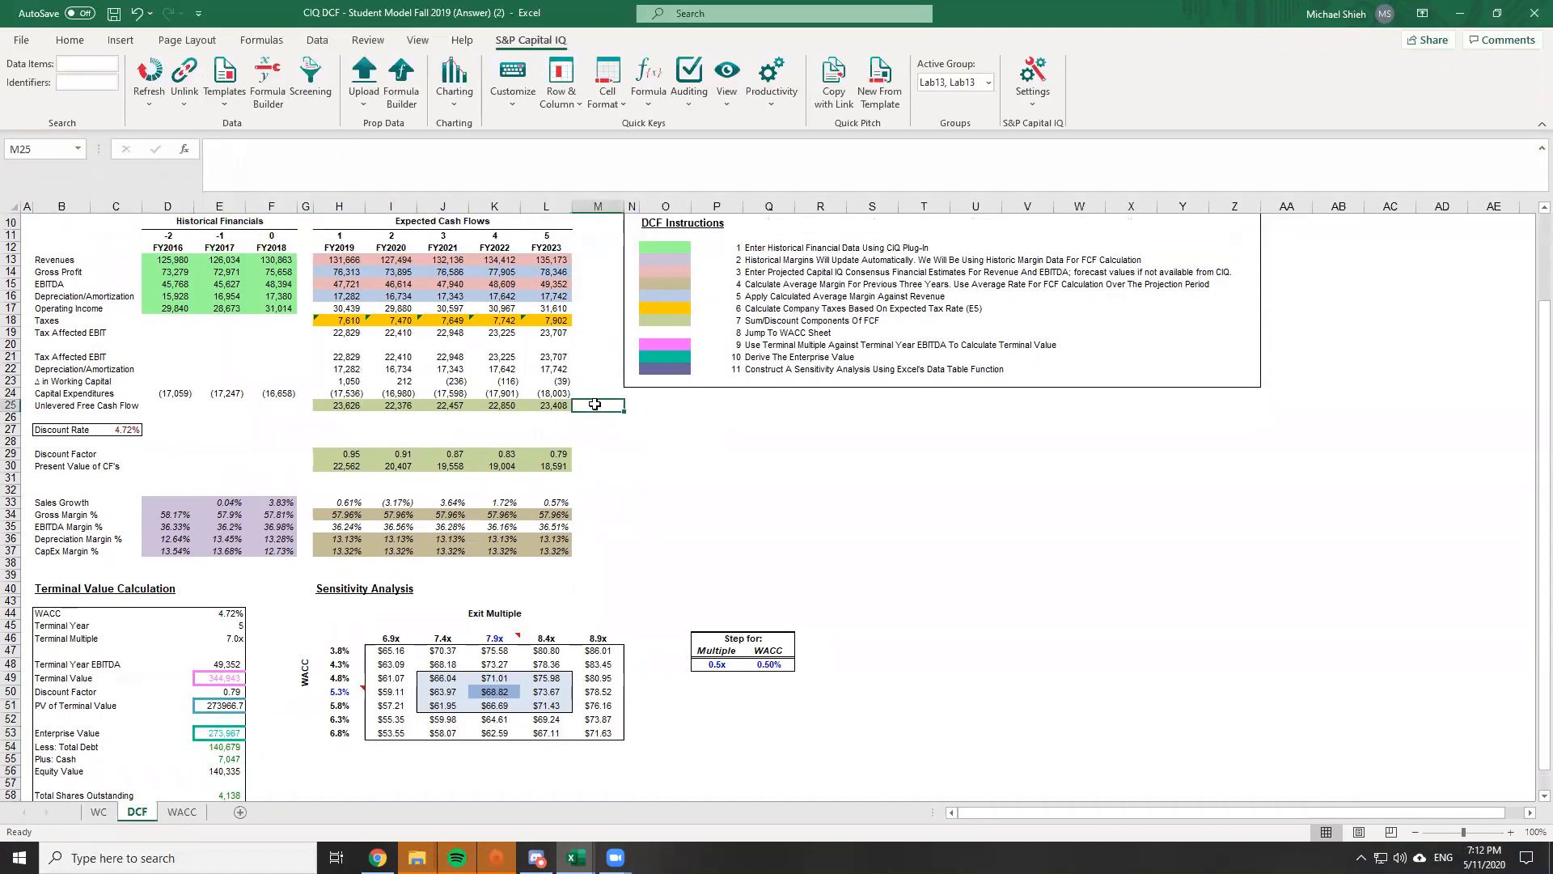
left_click(442, 442)
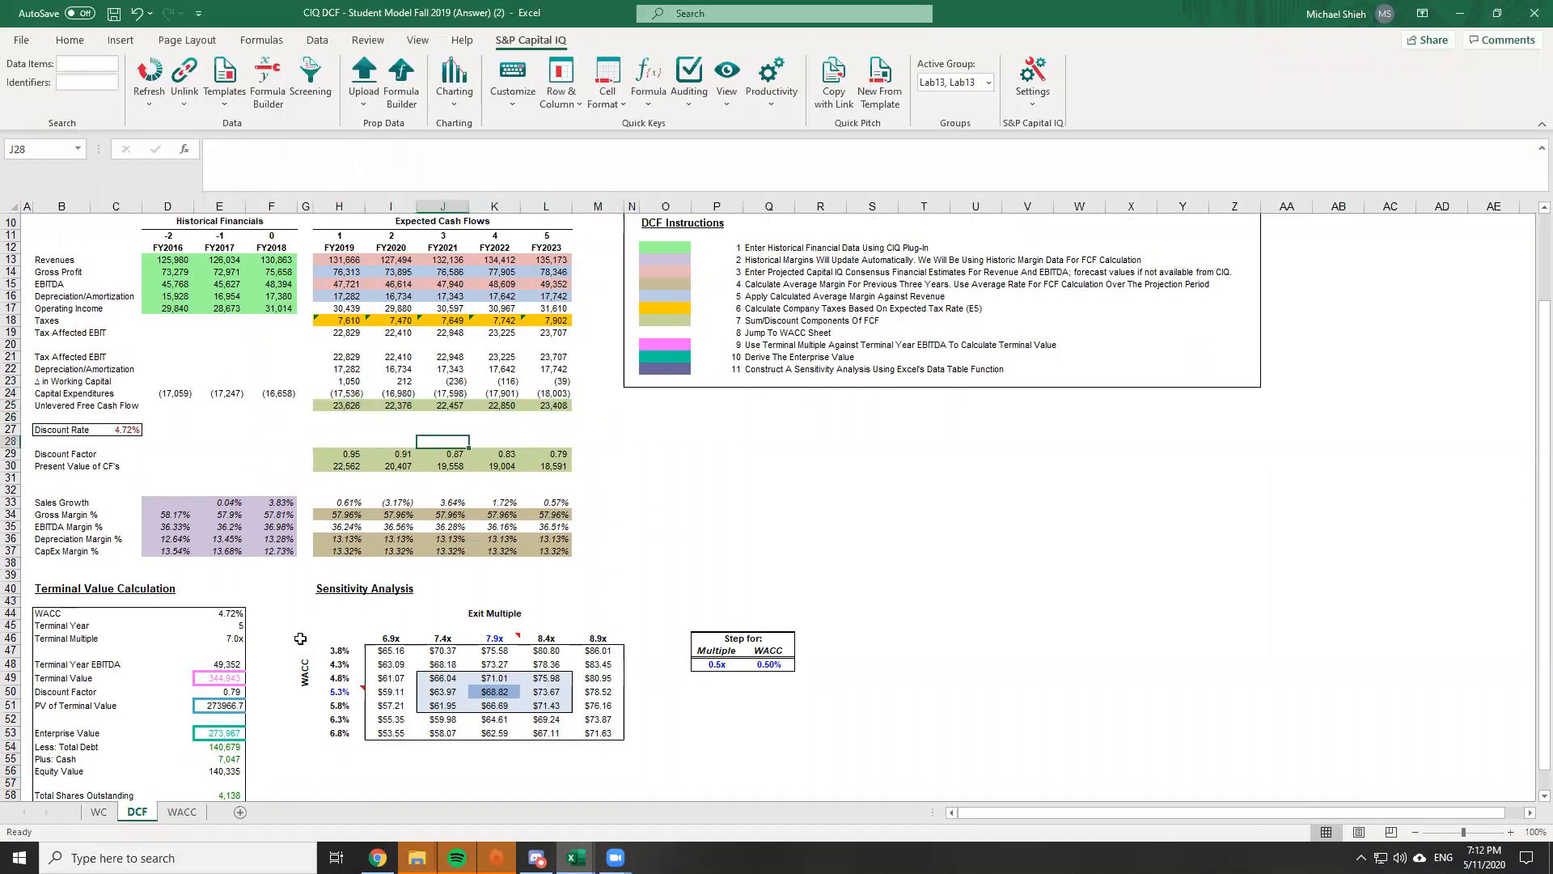
scroll(193, 646, "down", 1)
left_click(195, 705)
left_click(210, 778)
scroll(210, 775, "down", 1)
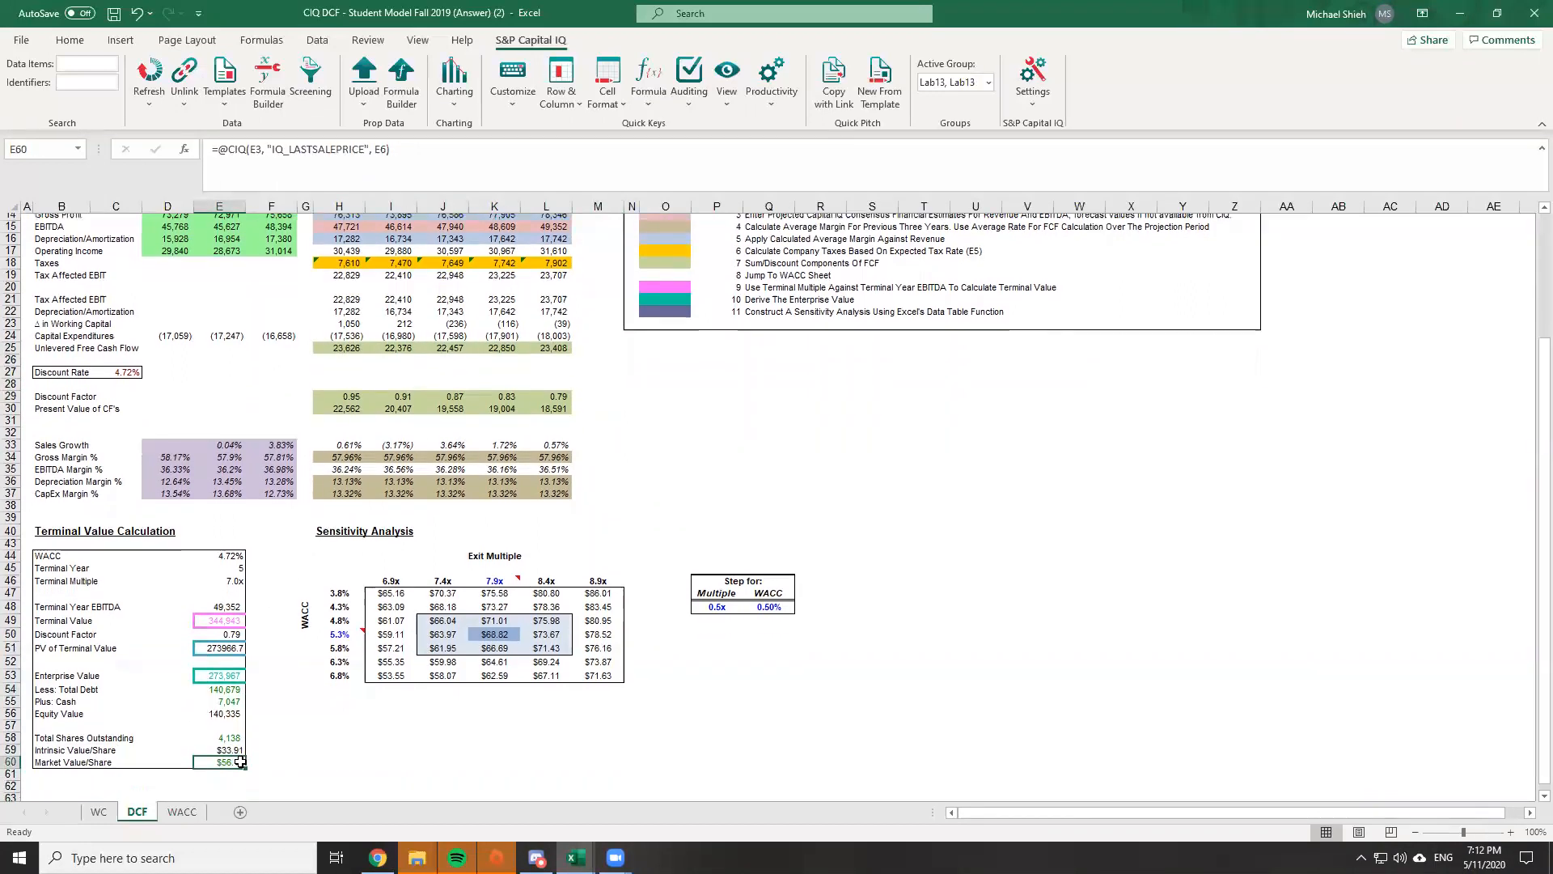
left_click(235, 721)
left_click(217, 731)
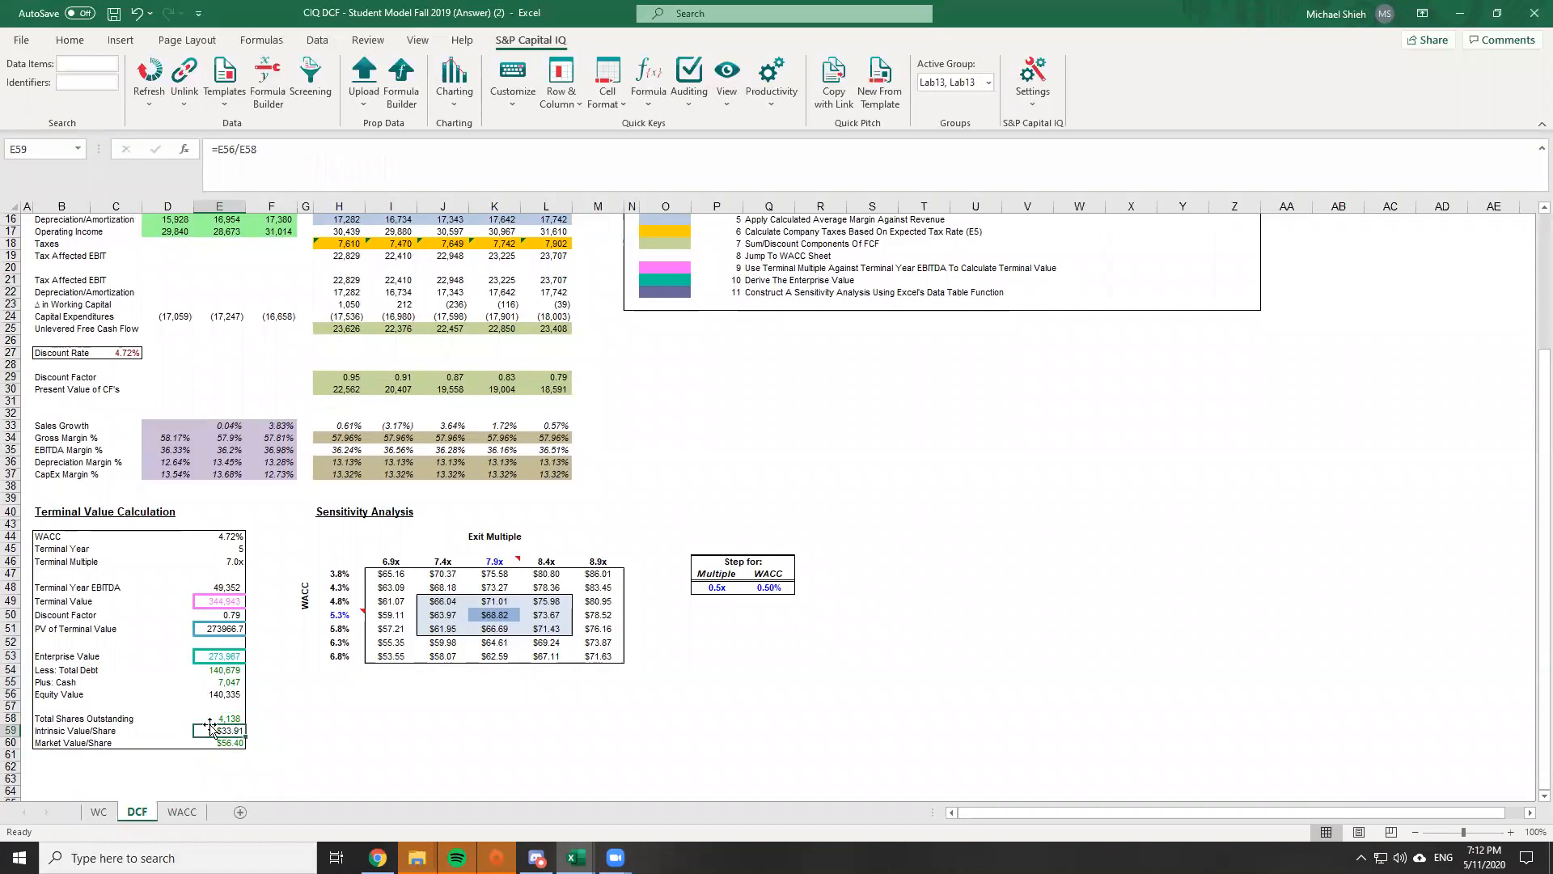
Try TSLA as the company ticker symbol in E3 of the DCF sheet, and undo the entry
left_click_drag(192, 744, 218, 742)
scroll(323, 731, "up", 5)
left_click(220, 263)
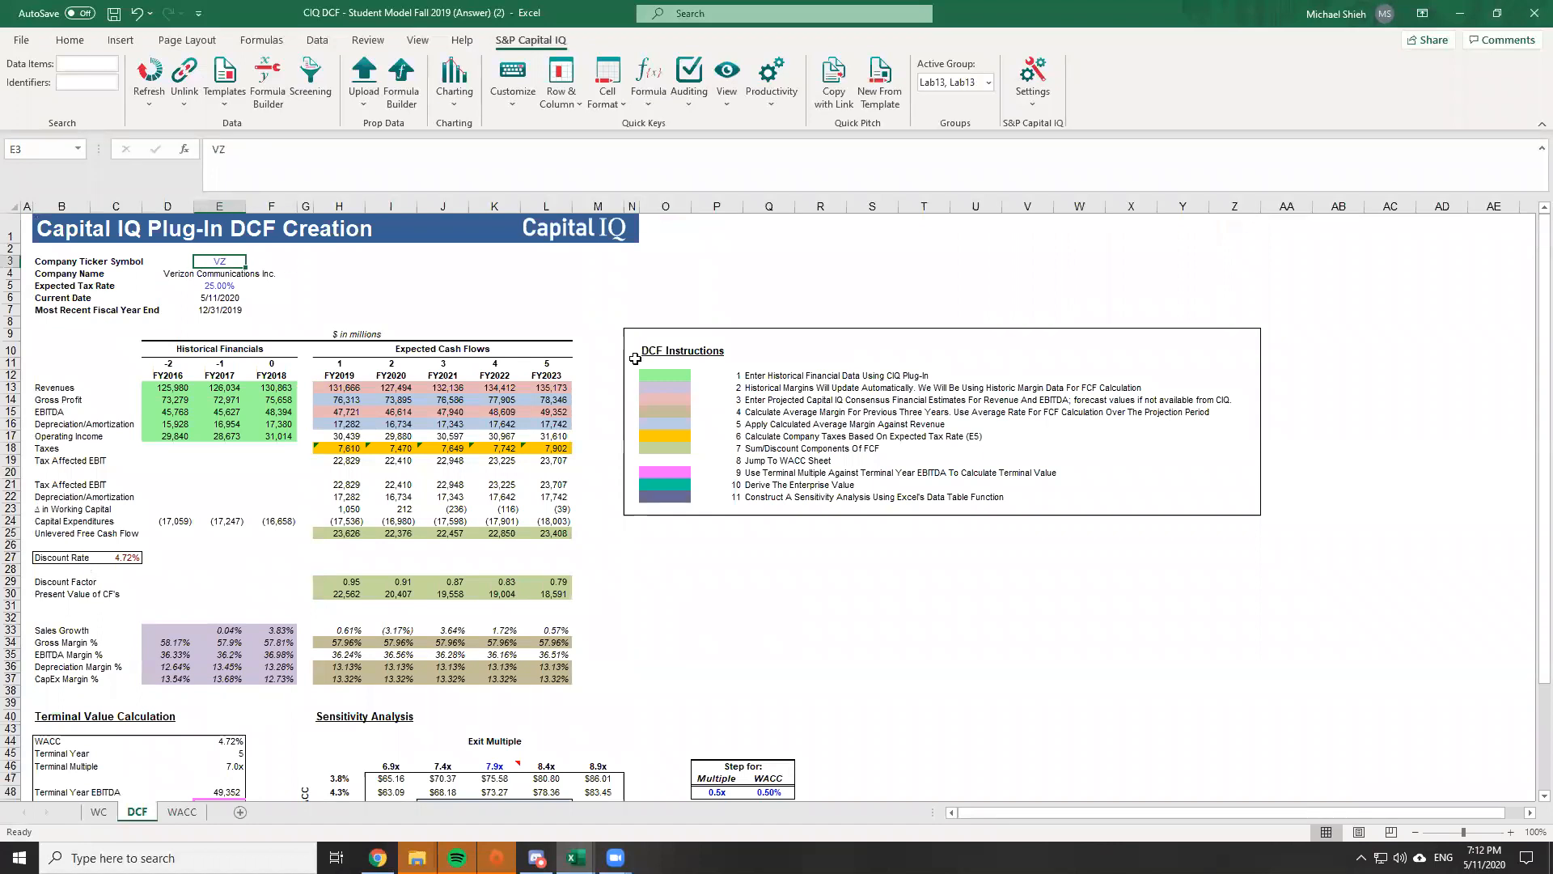
type("TSLA")
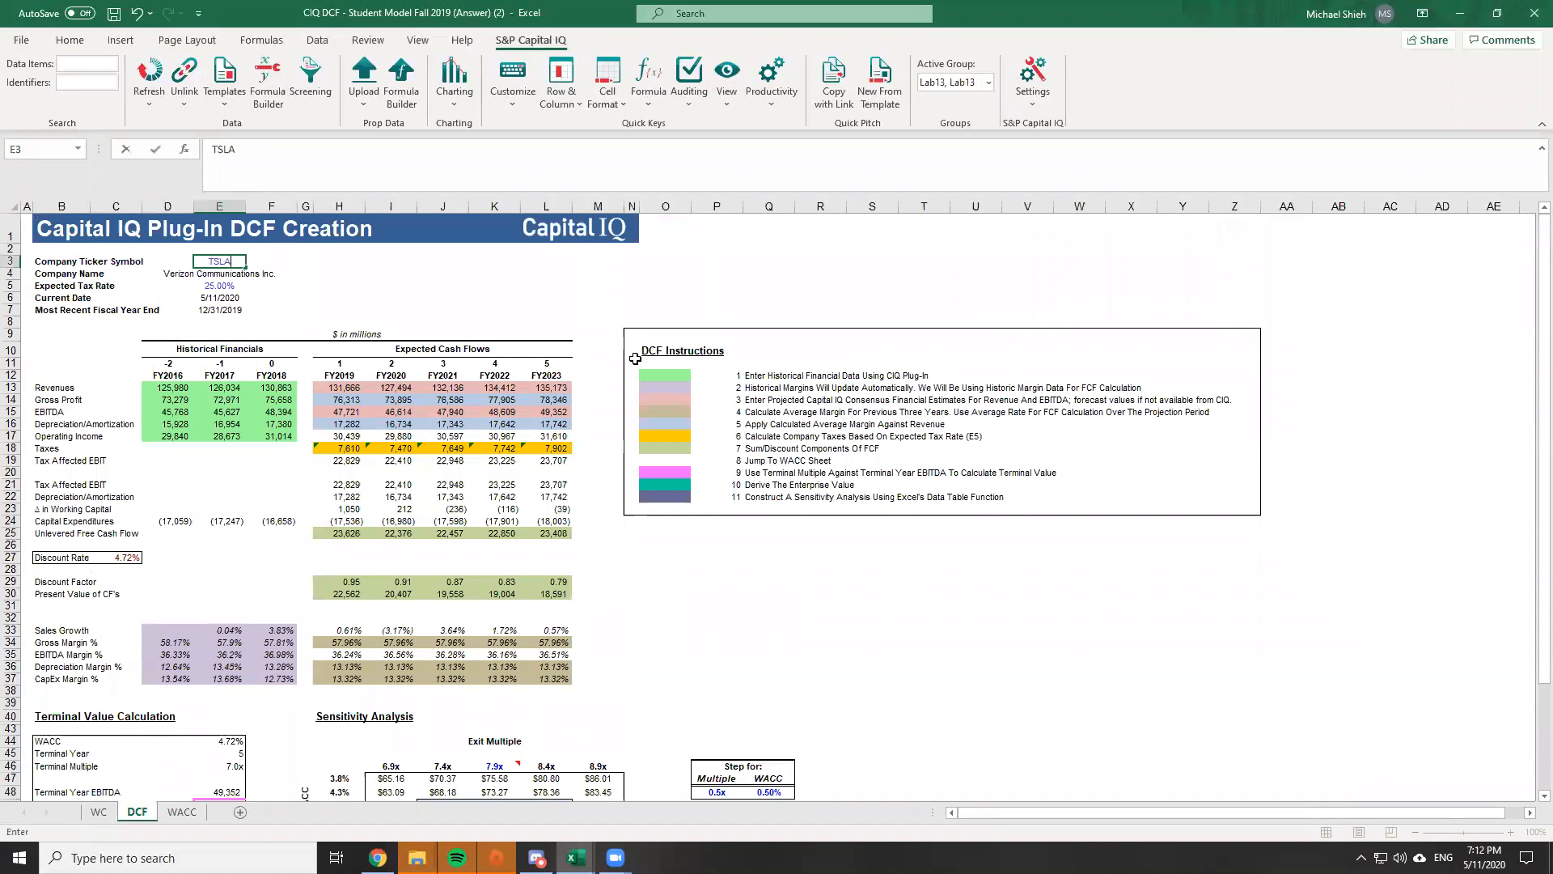
key("Return")
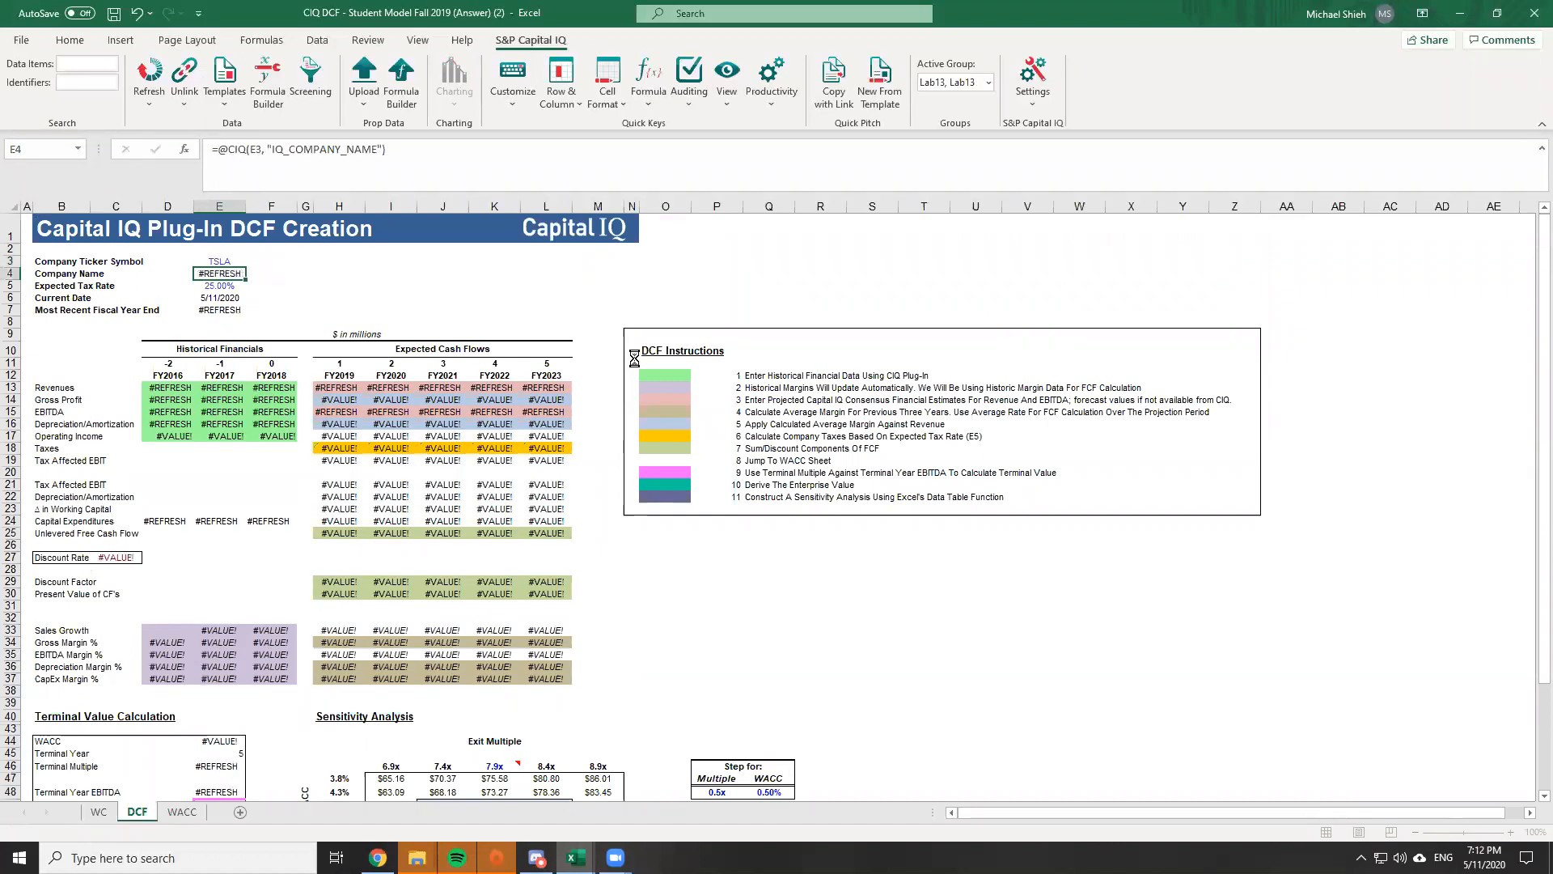
key("ctrl+z")
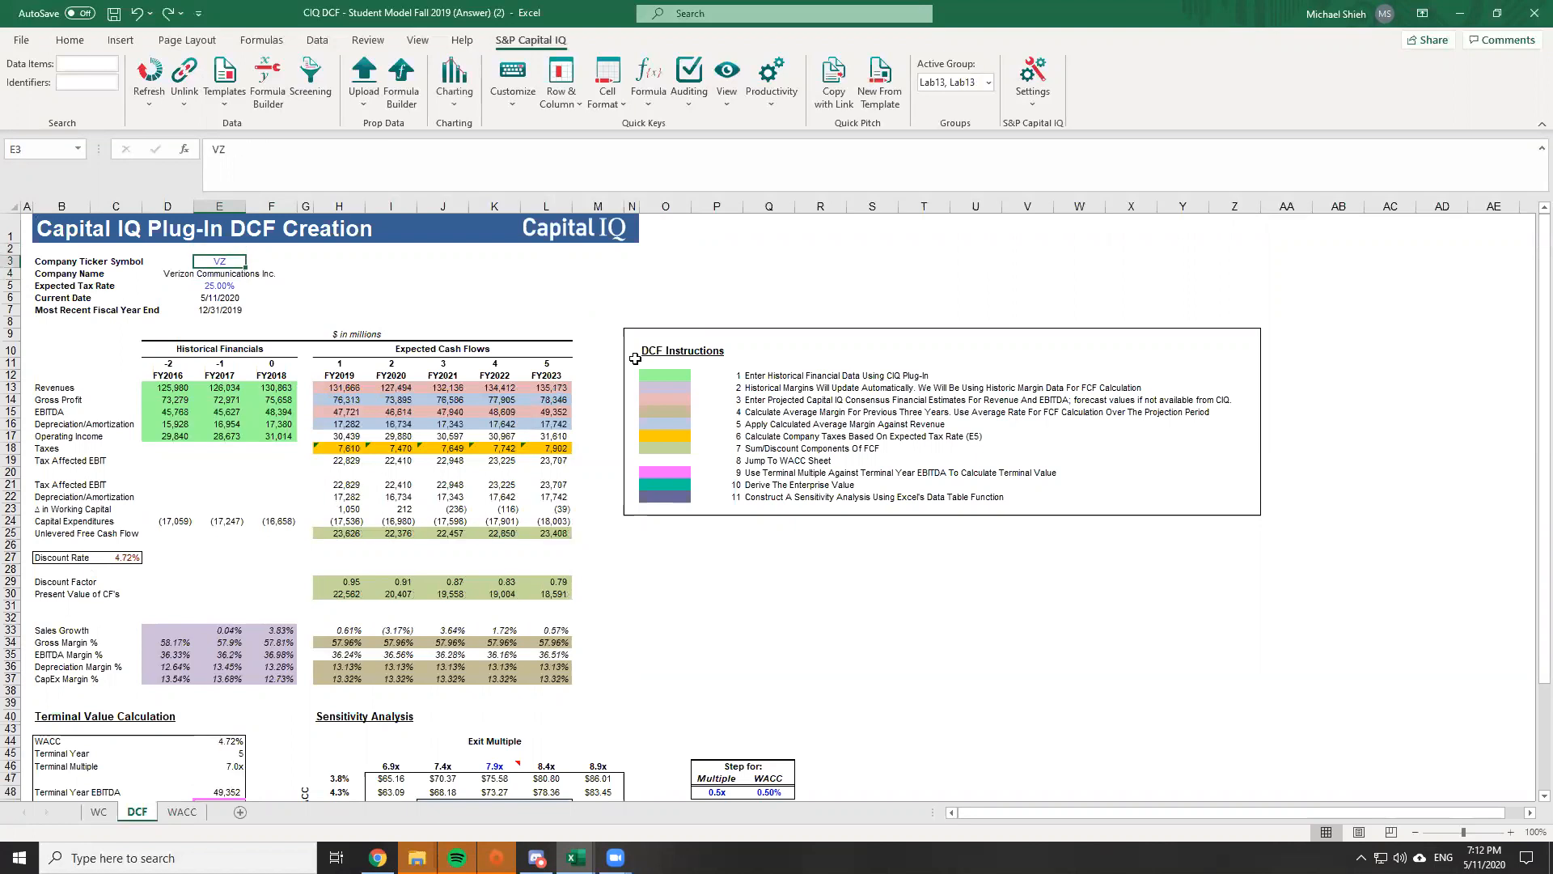
Set the company ticker symbol to GOOG and review the recalculated cash flows and terminal value section
type("GOOG")
key("Return")
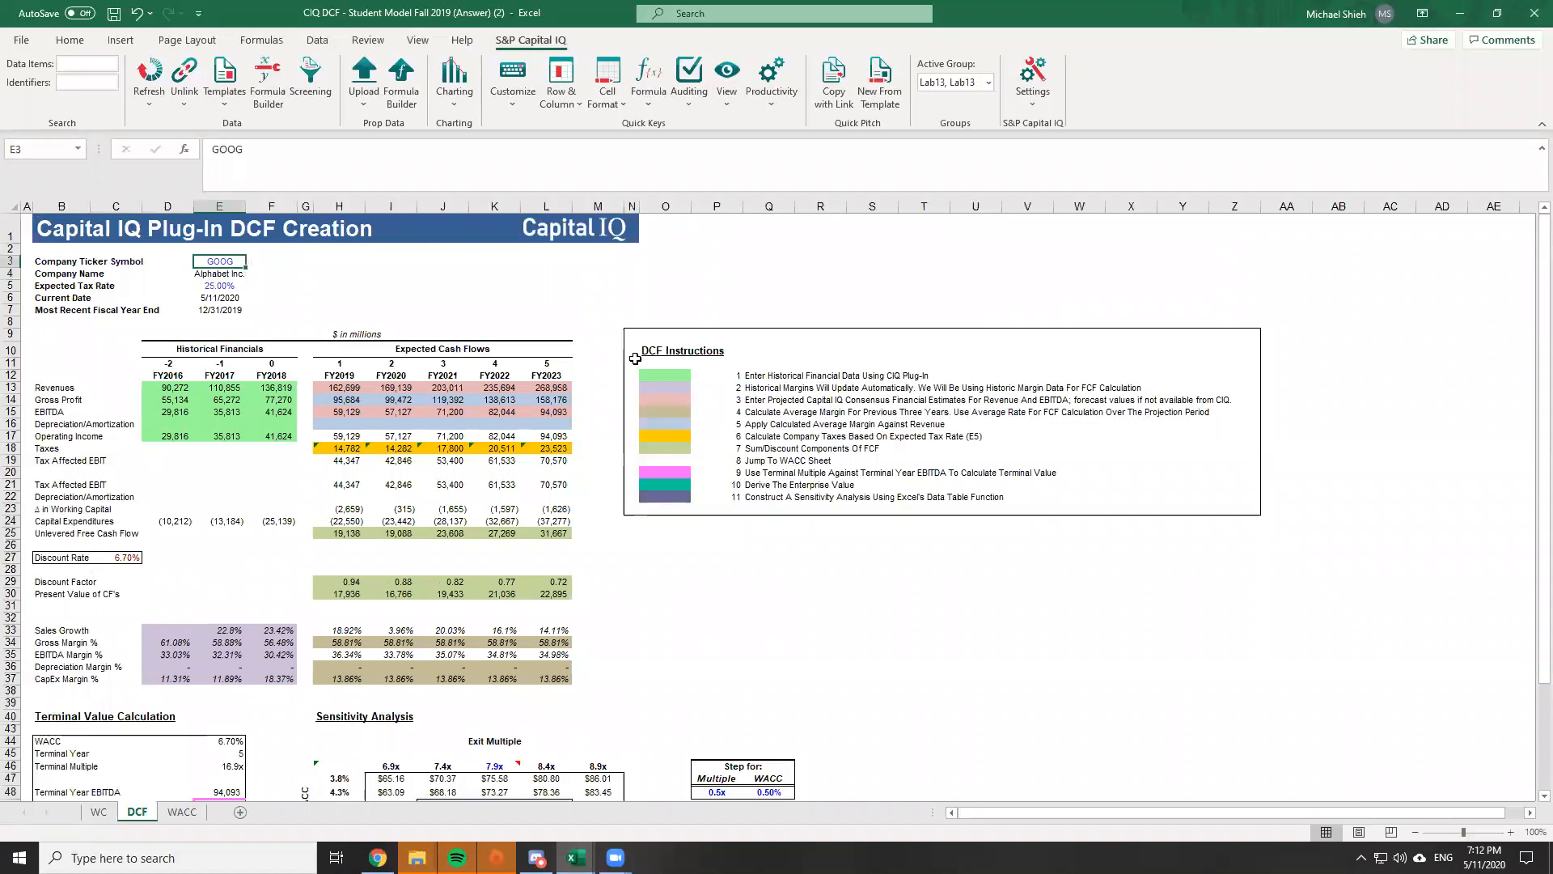
scroll(526, 405, "down", 4)
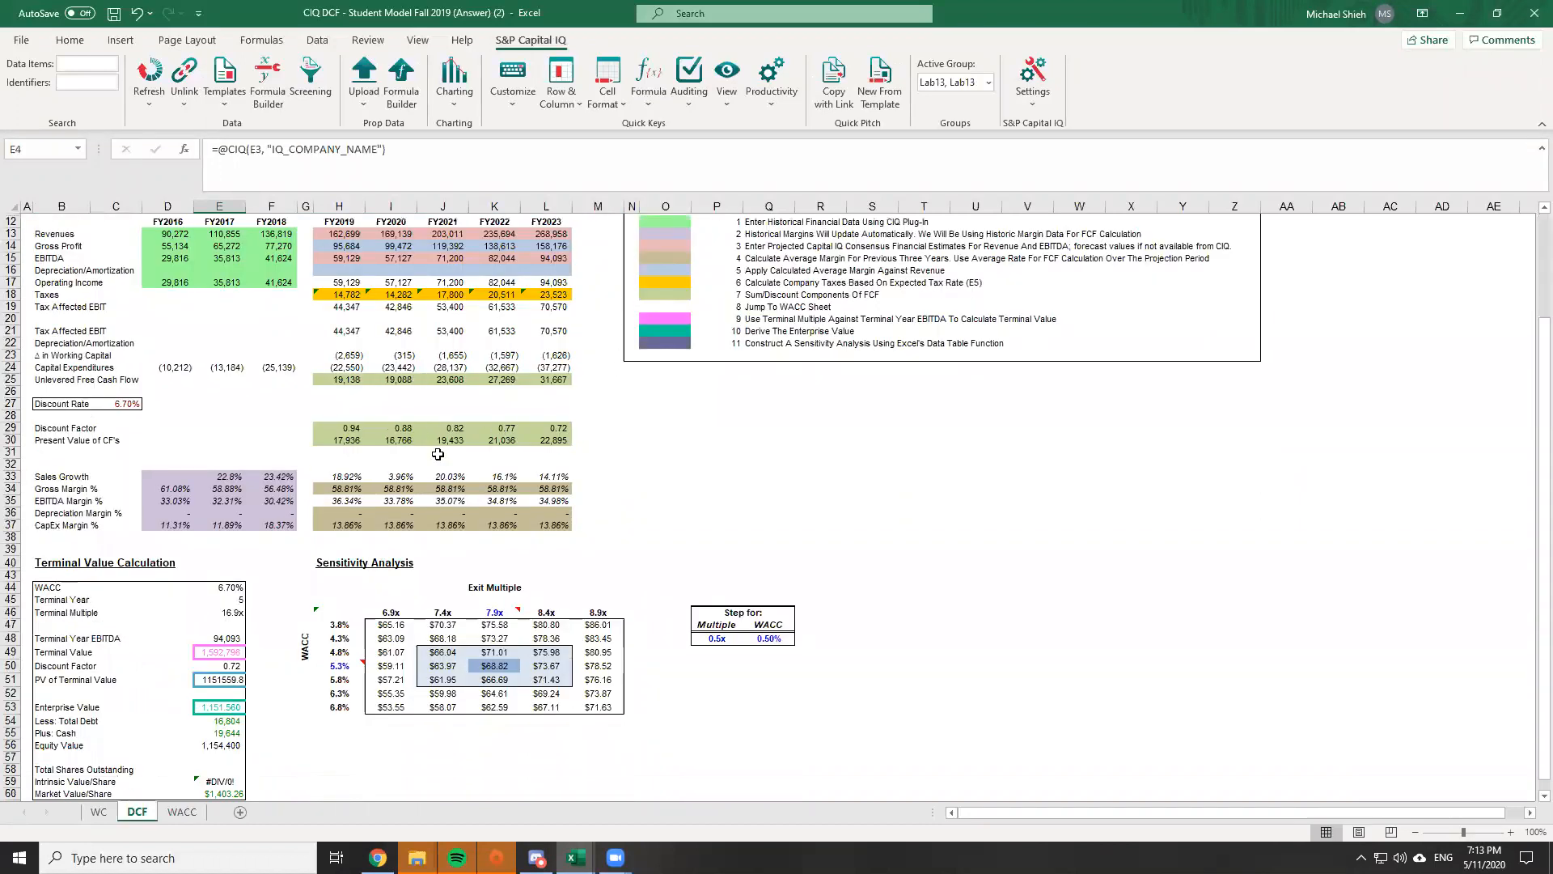
scroll(489, 444, "up", 4)
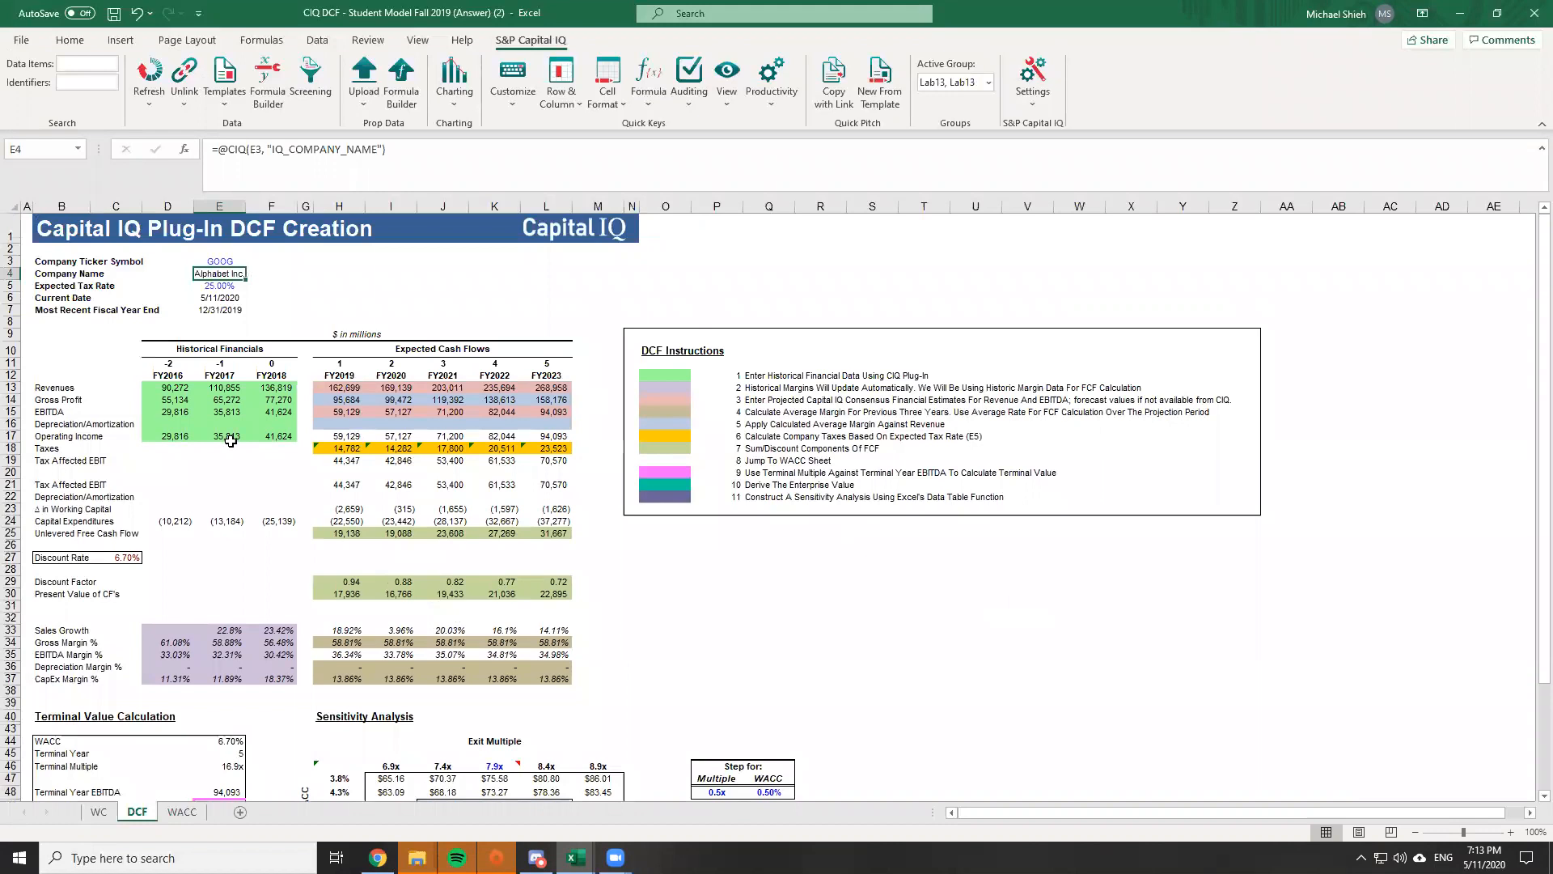
scroll(528, 525, "down", 7)
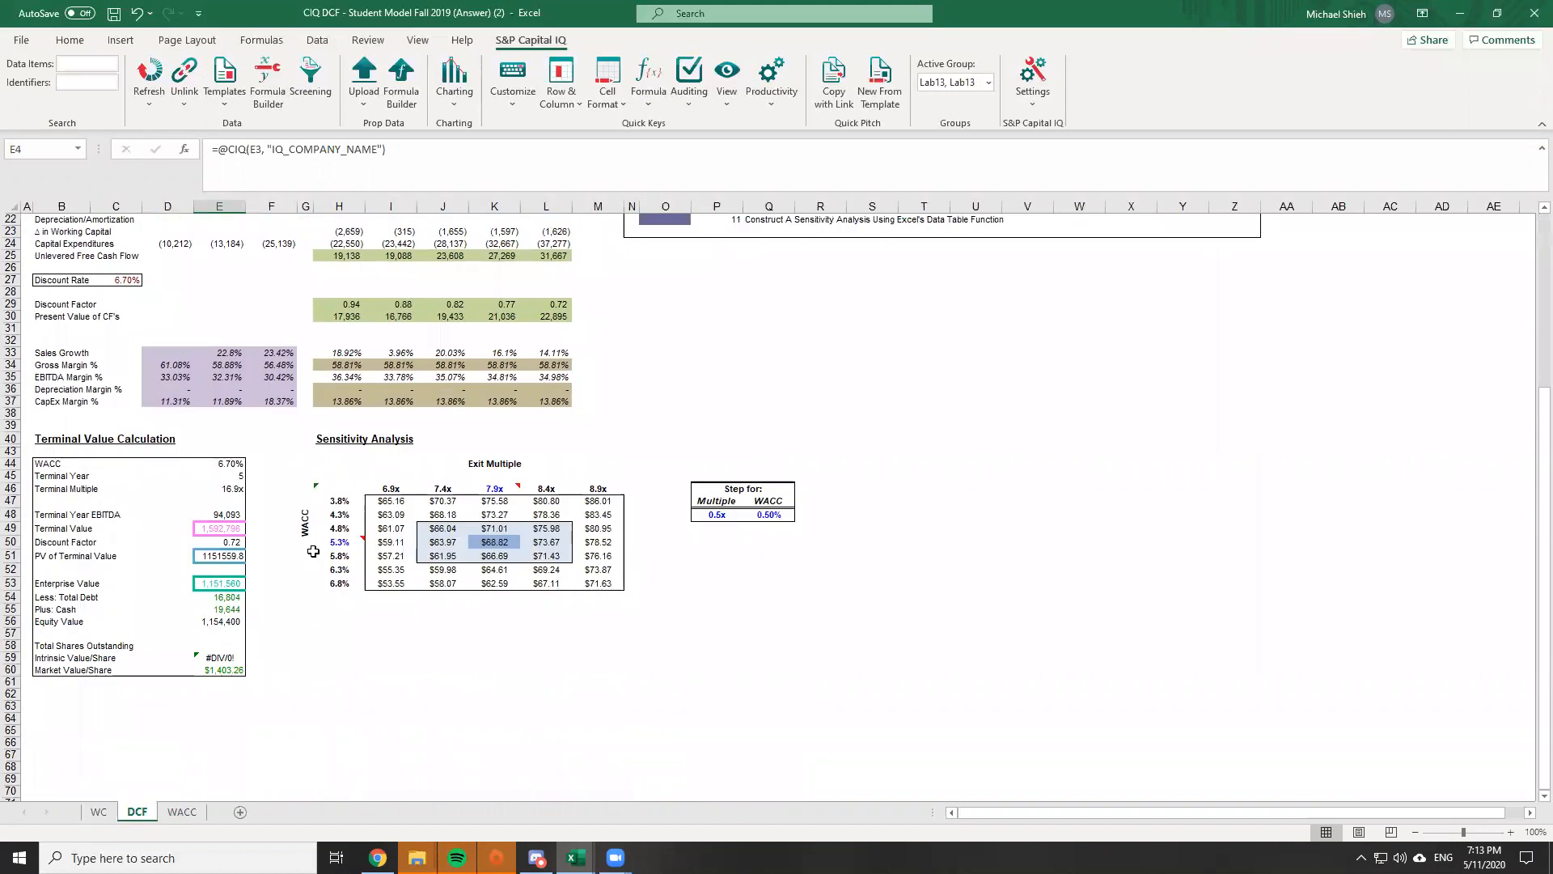
scroll(313, 551, "up", 7)
Set the company ticker symbol back to VZ and look over the refreshed DCF model
key("Up")
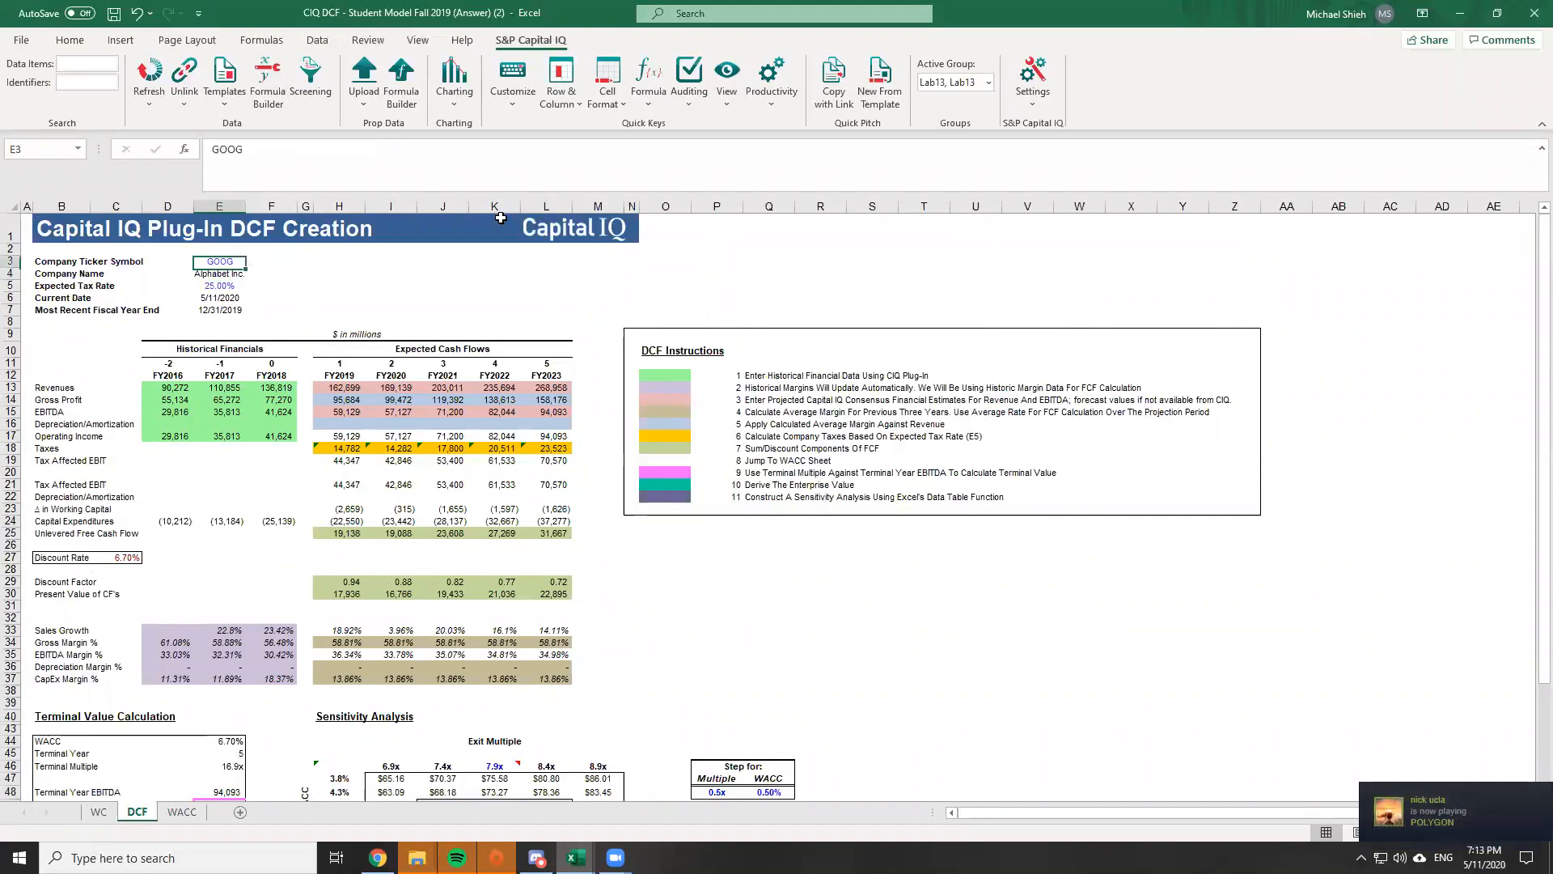
key("BackSpace")
type("VZ")
key("Return")
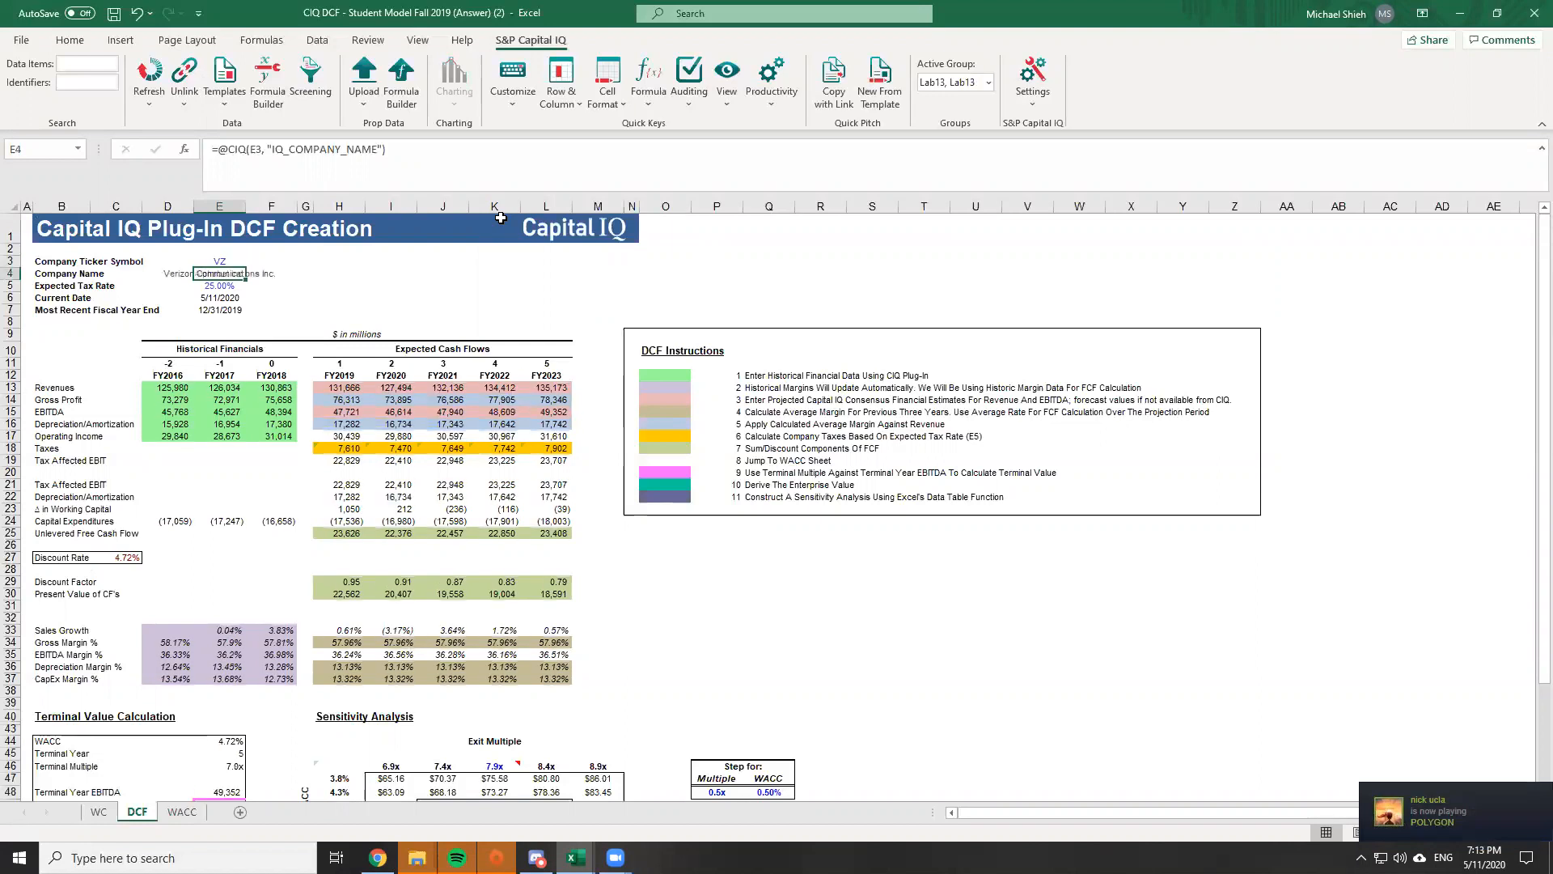
scroll(437, 364, "down", 2)
scroll(385, 476, "up", 2)
scroll(359, 431, "down", 4)
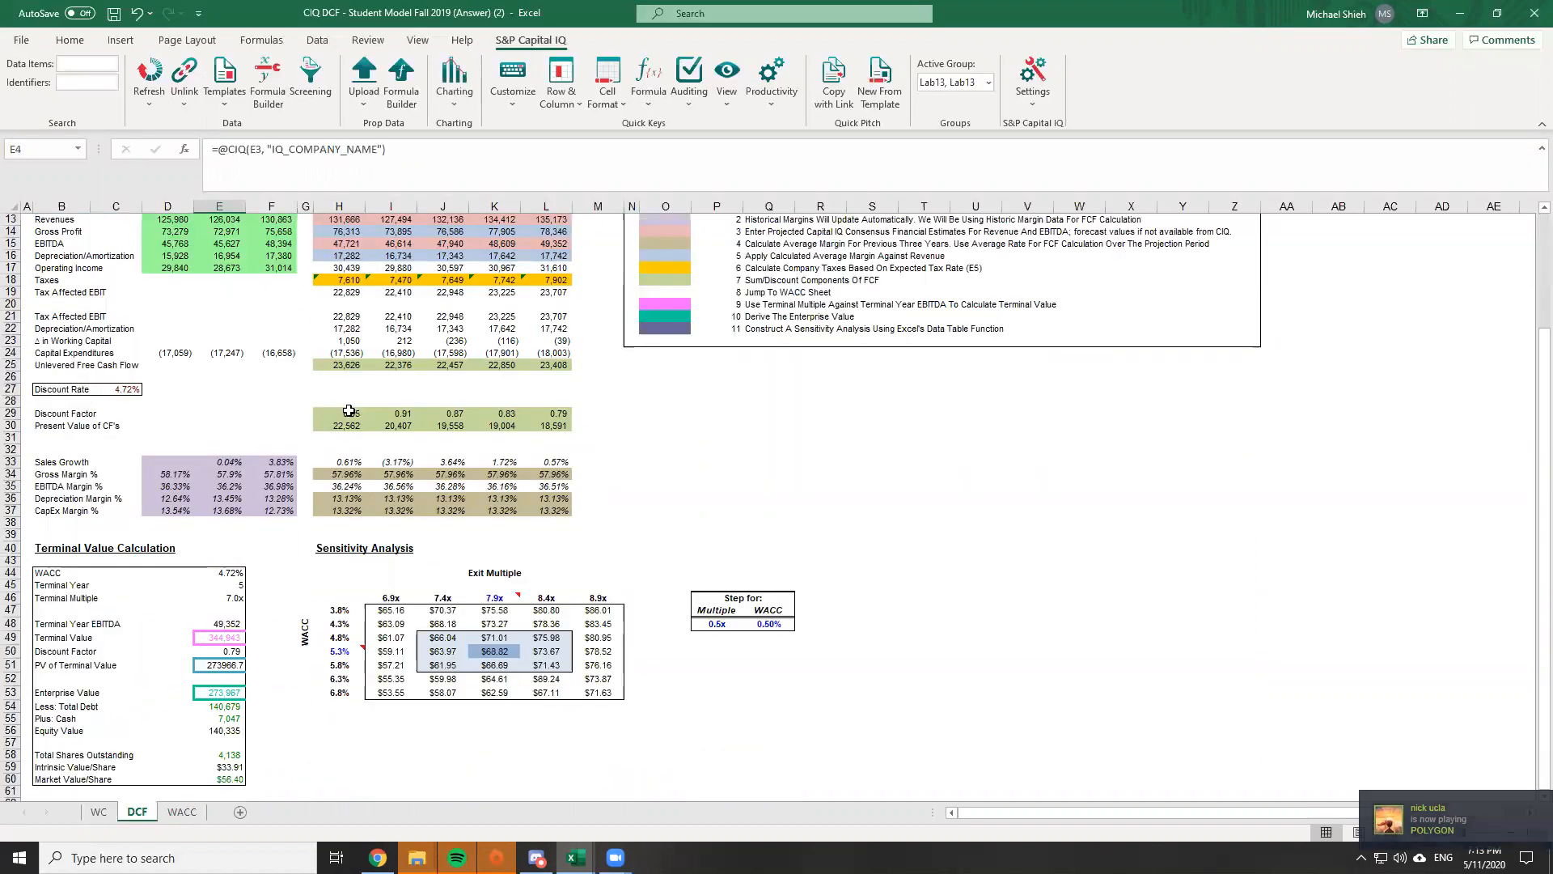
Switch to the PDF slides in Chrome and review the Discounted Cash Flow Model pages through page 19
key("alt+Tab")
scroll(582, 322, "down", 4)
scroll(583, 322, "down", 10)
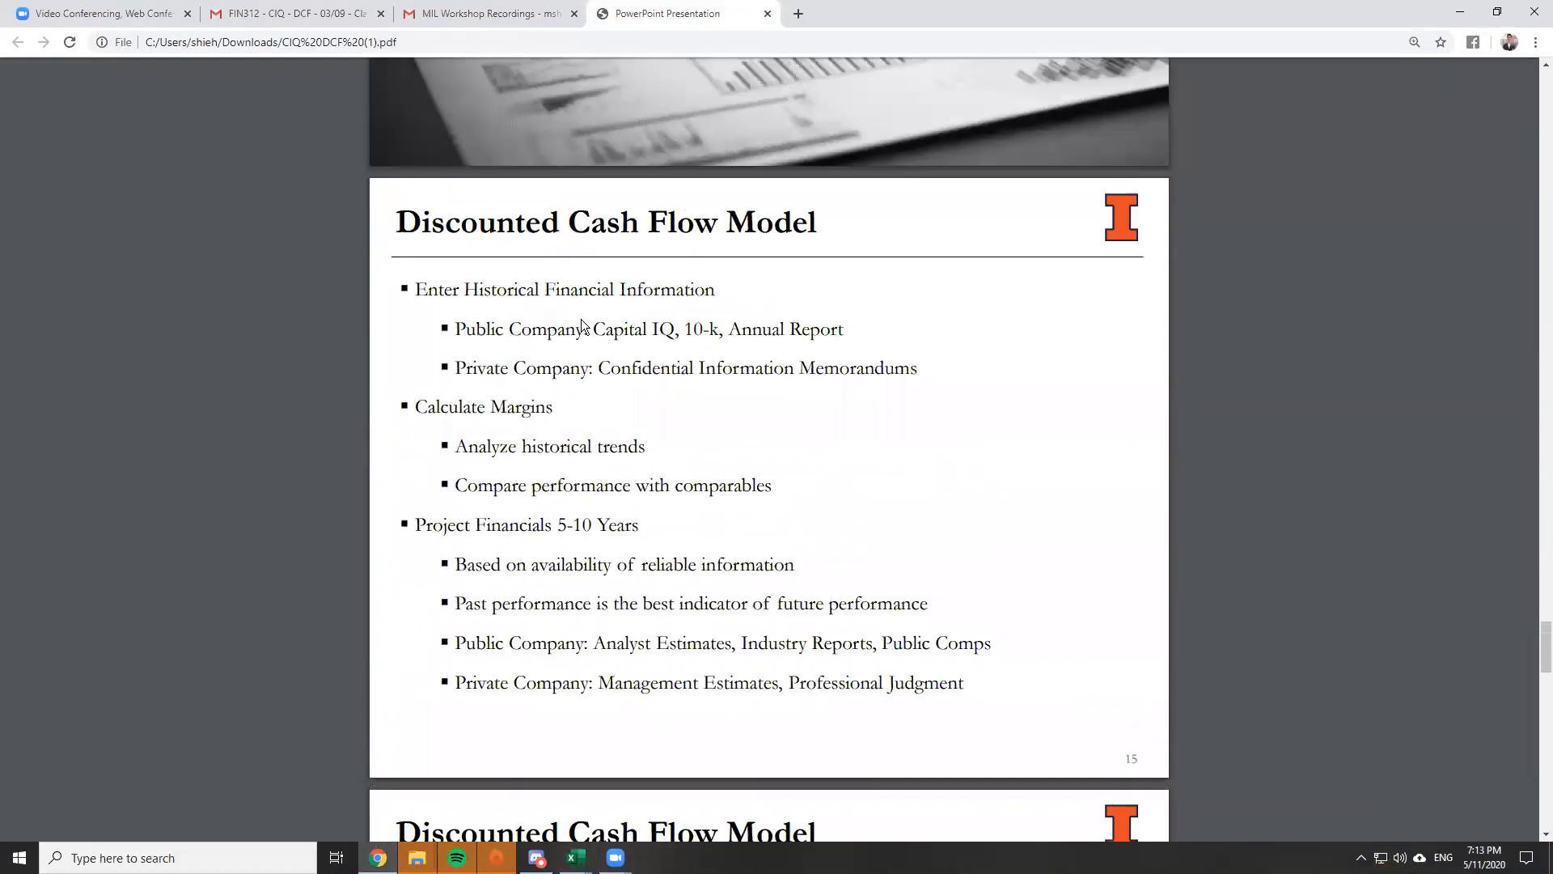
scroll(582, 323, "down", 4)
scroll(579, 322, "up", 2)
scroll(579, 322, "down", 4)
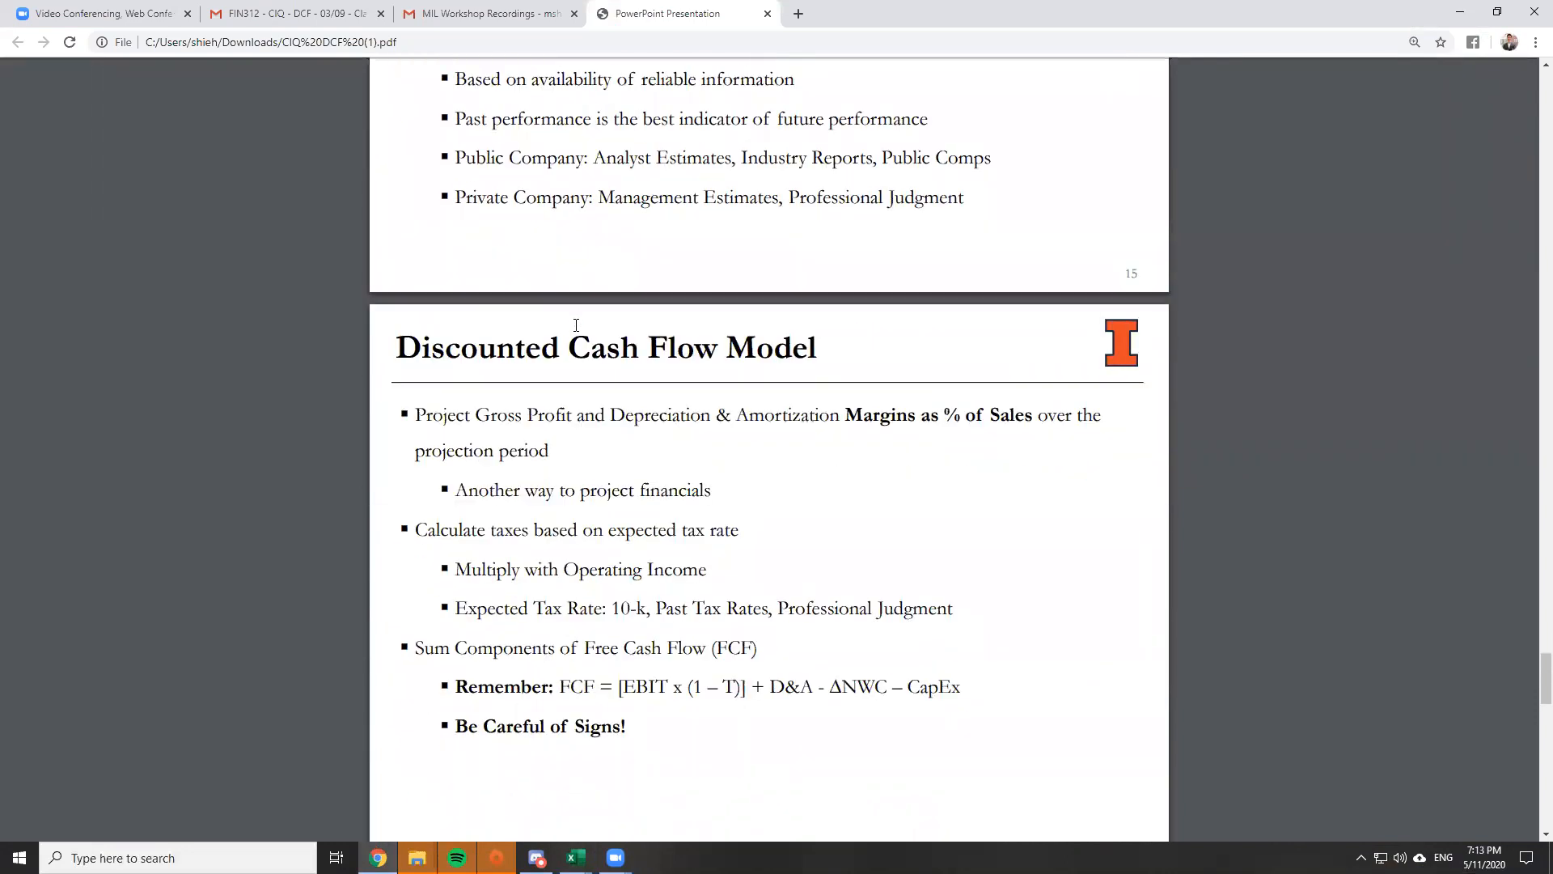
scroll(574, 330, "down", 17)
scroll(571, 334, "up", 5)
scroll(572, 334, "up", 3)
scroll(572, 335, "down", 12)
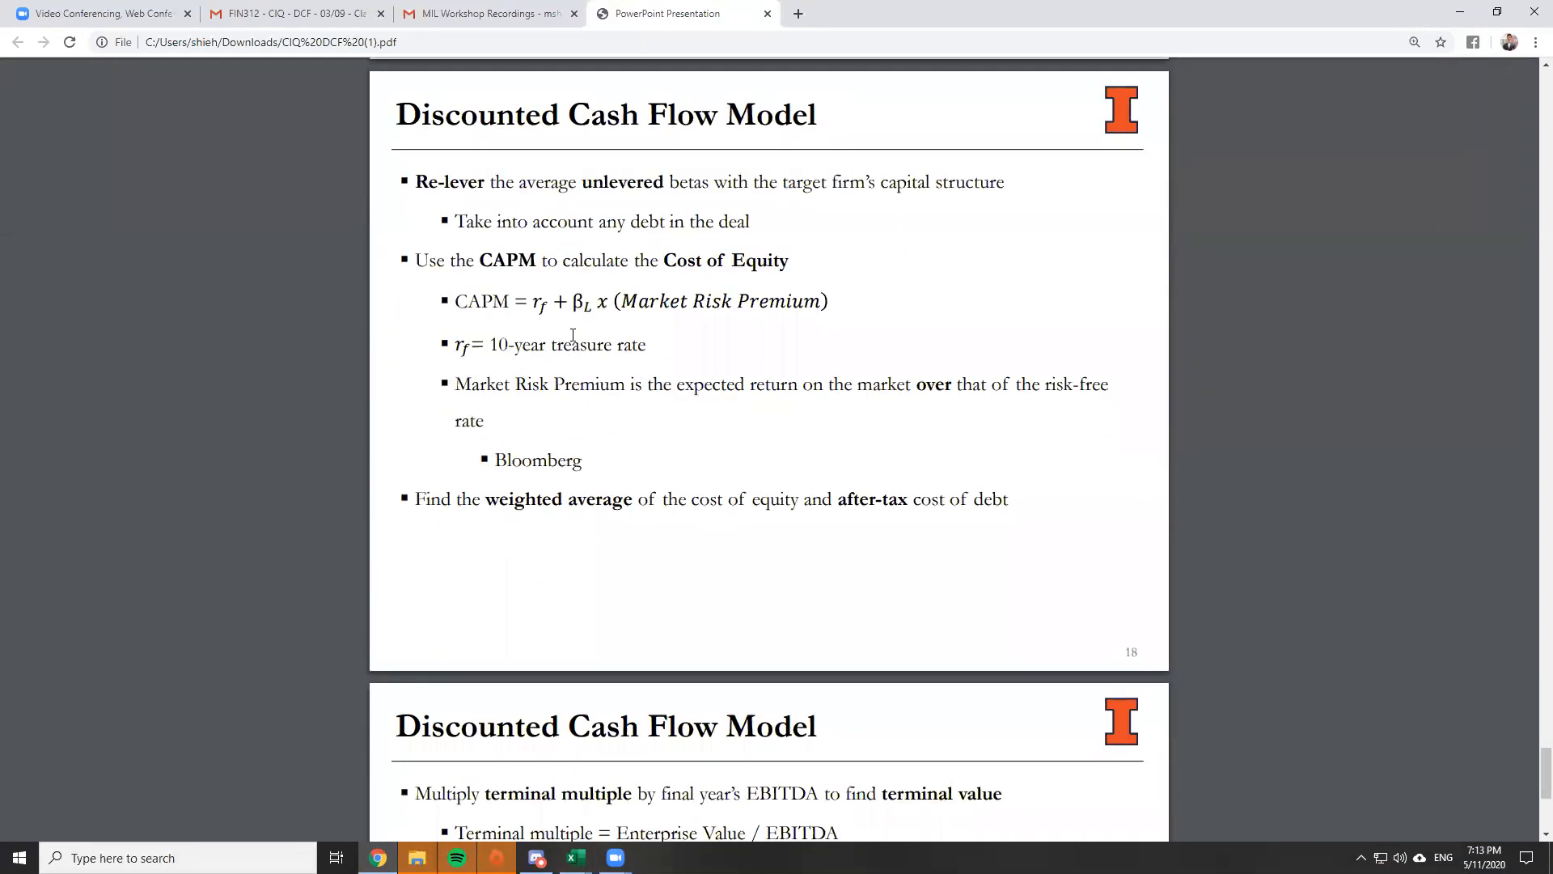
scroll(572, 335, "down", 3)
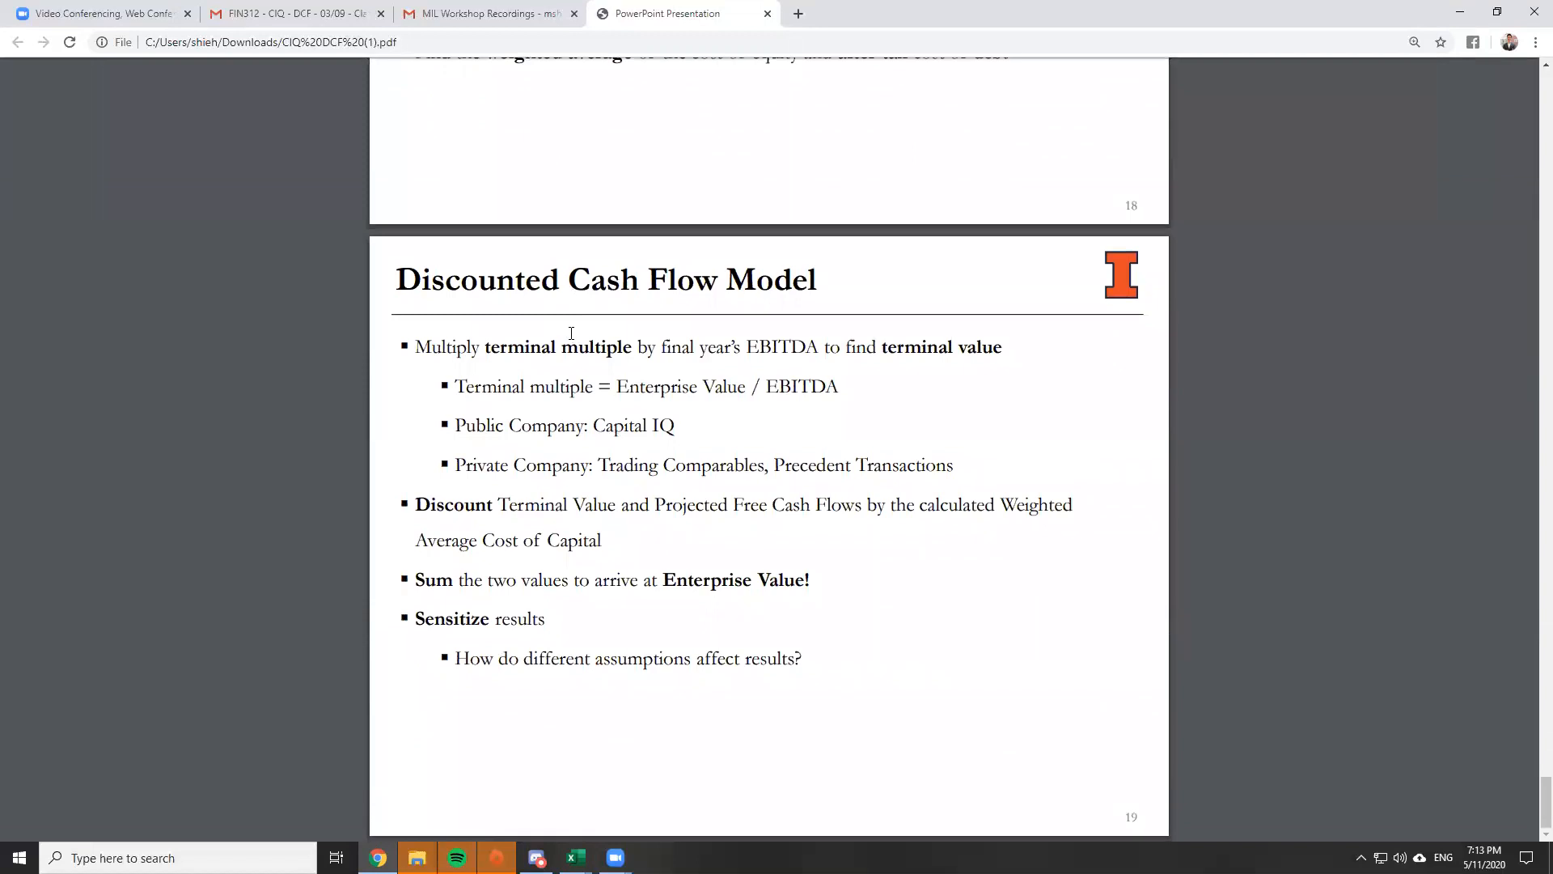
Return to Excel and inspect the discount rate formula in C27, then AT&T's total debt and the company ticker on the WACC sheet
key("alt+Tab")
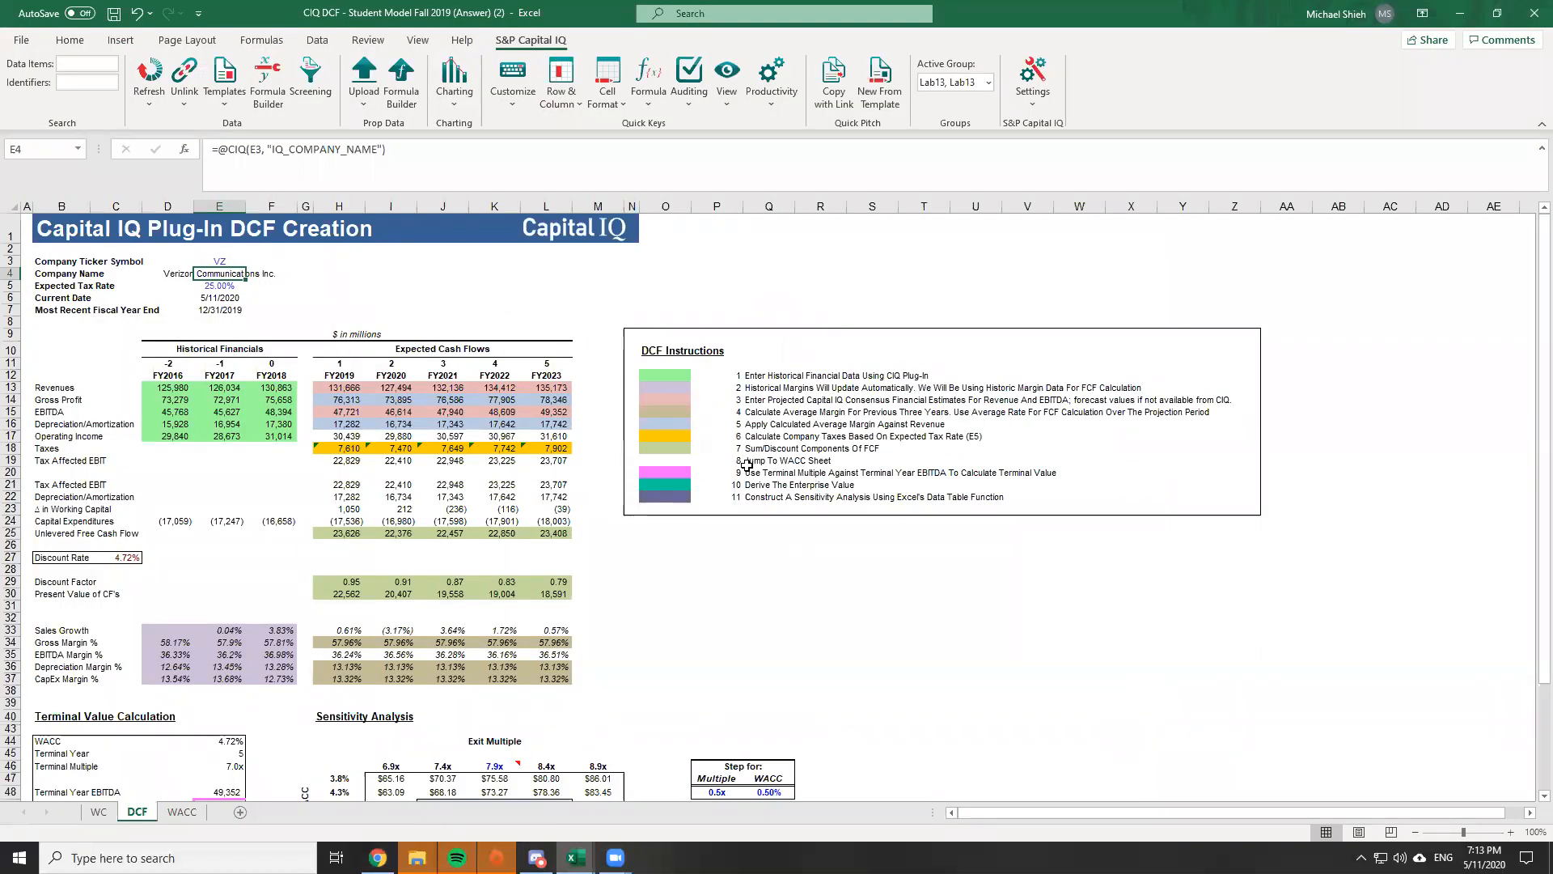
left_click(128, 558)
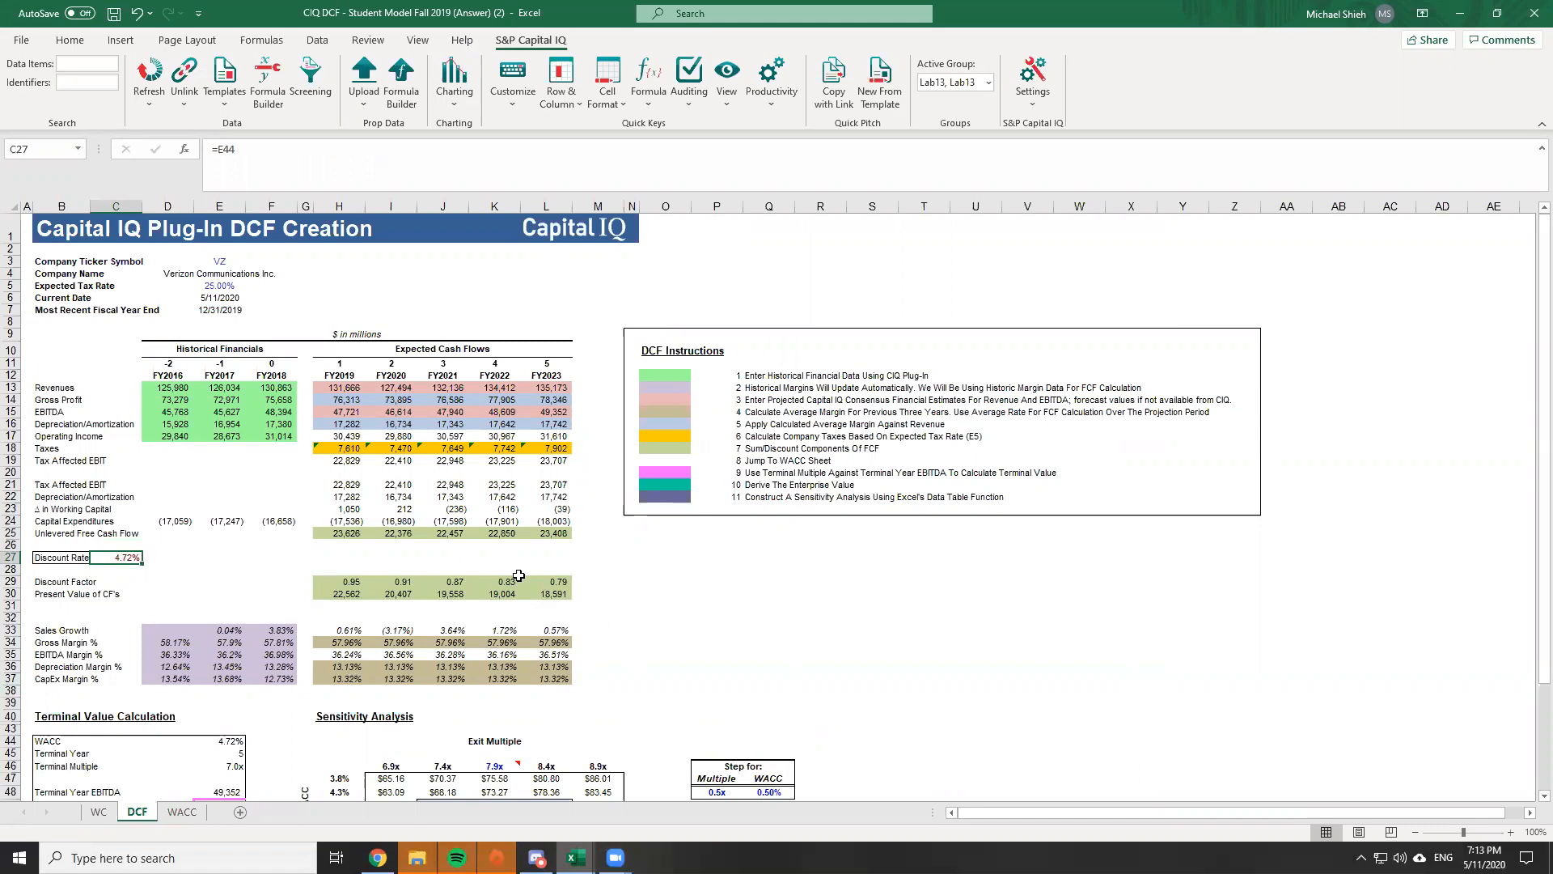
key("ctrl+Page_Down")
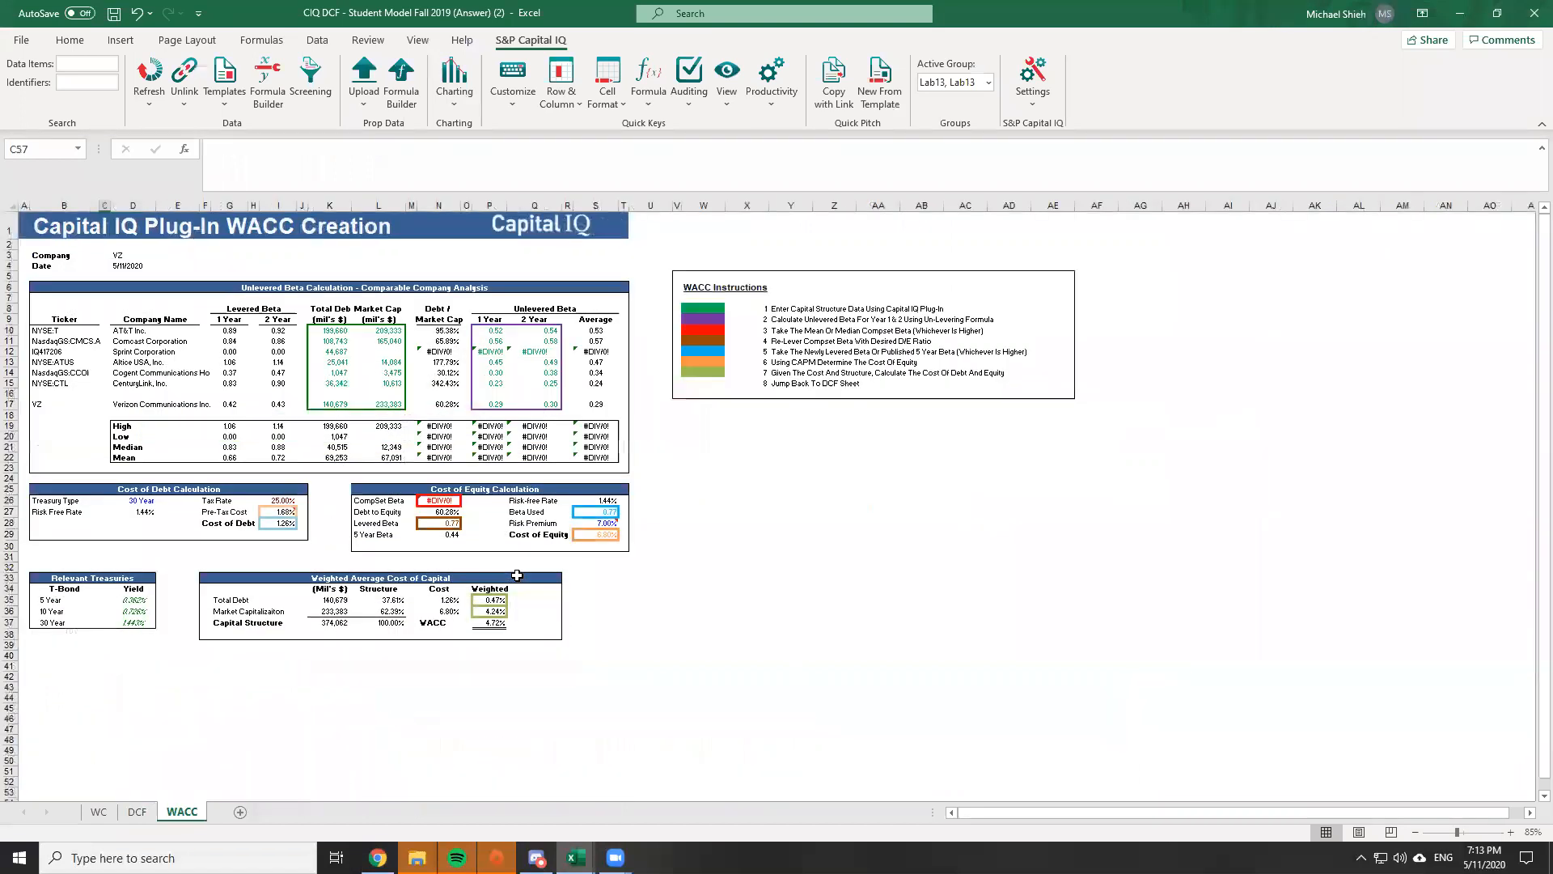
left_click(330, 331)
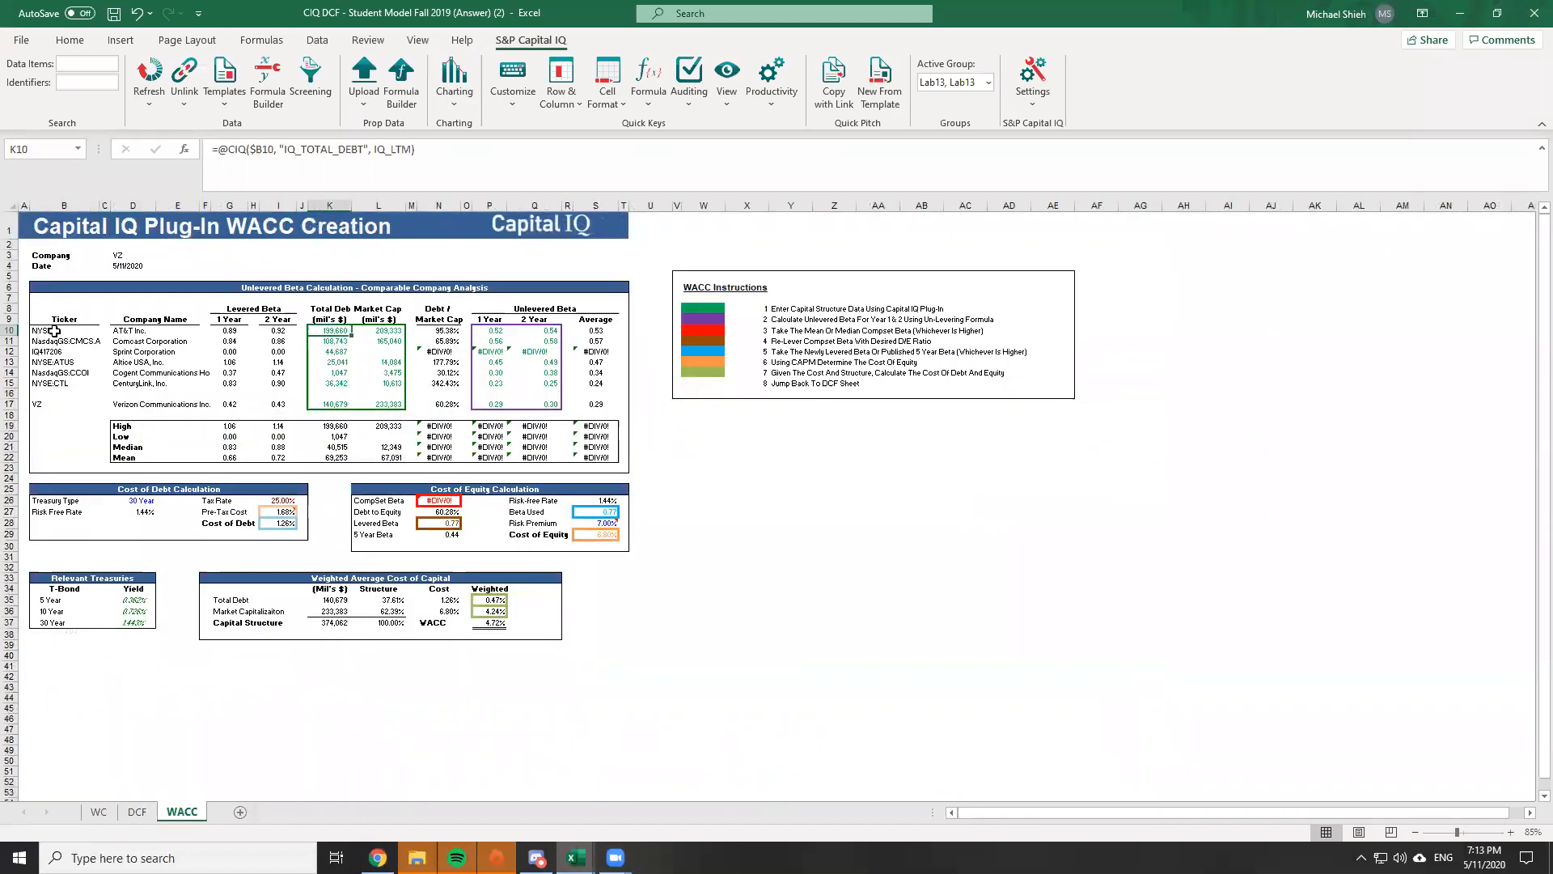
left_click(121, 256)
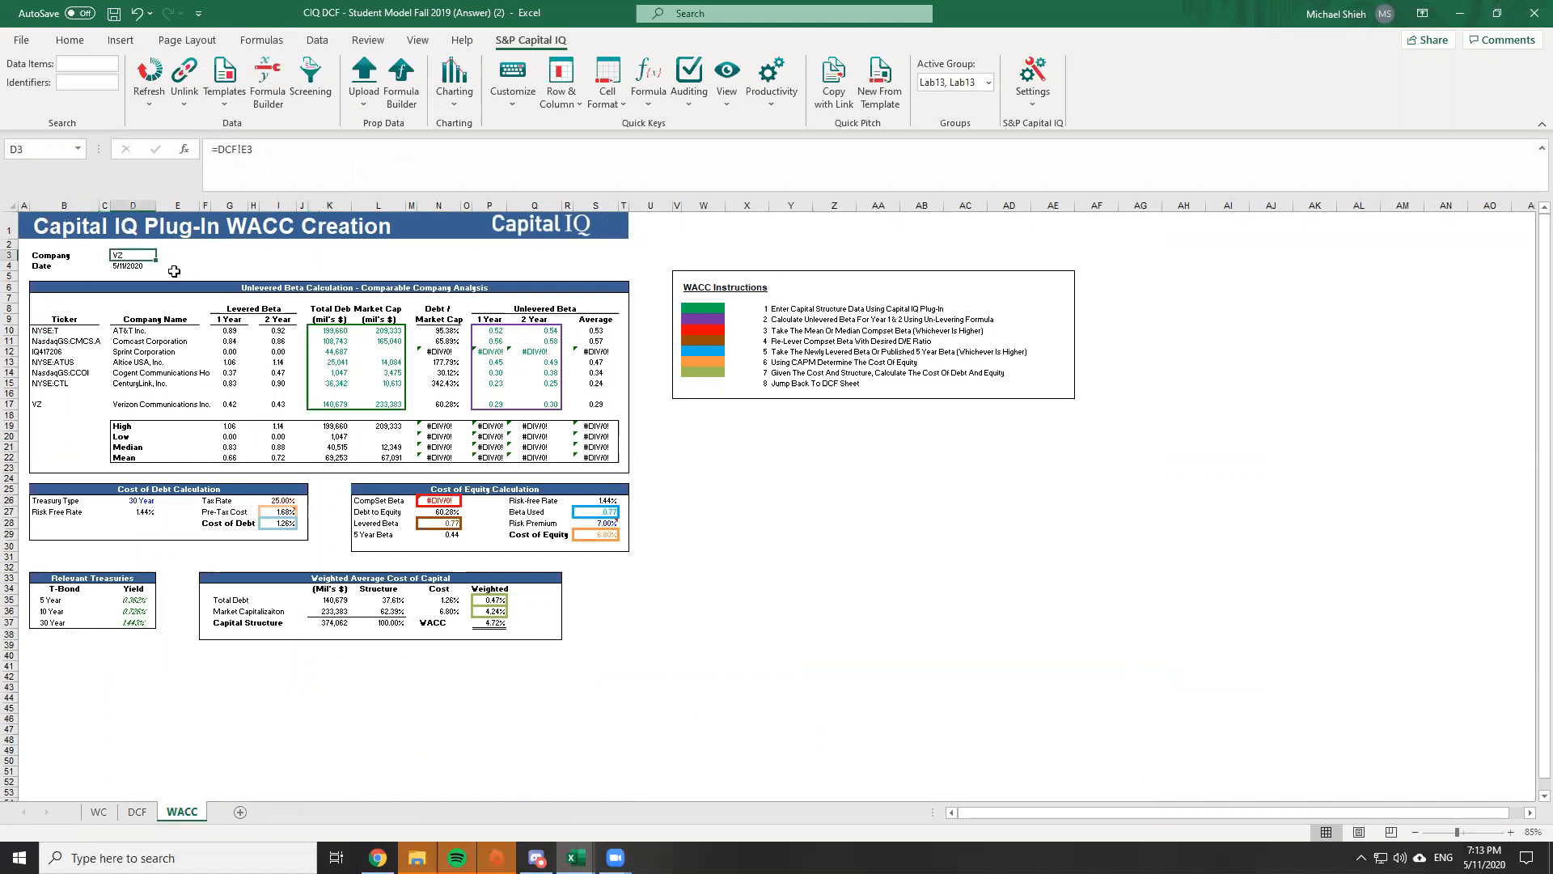
Go through the comparable companies' tickers and names, from AT&T in row 10 to CenturyLink in row 15
left_click(45, 331)
left_click(118, 321)
left_click(119, 343)
left_click(119, 353)
left_click(120, 363)
left_click(122, 374)
left_click(114, 382)
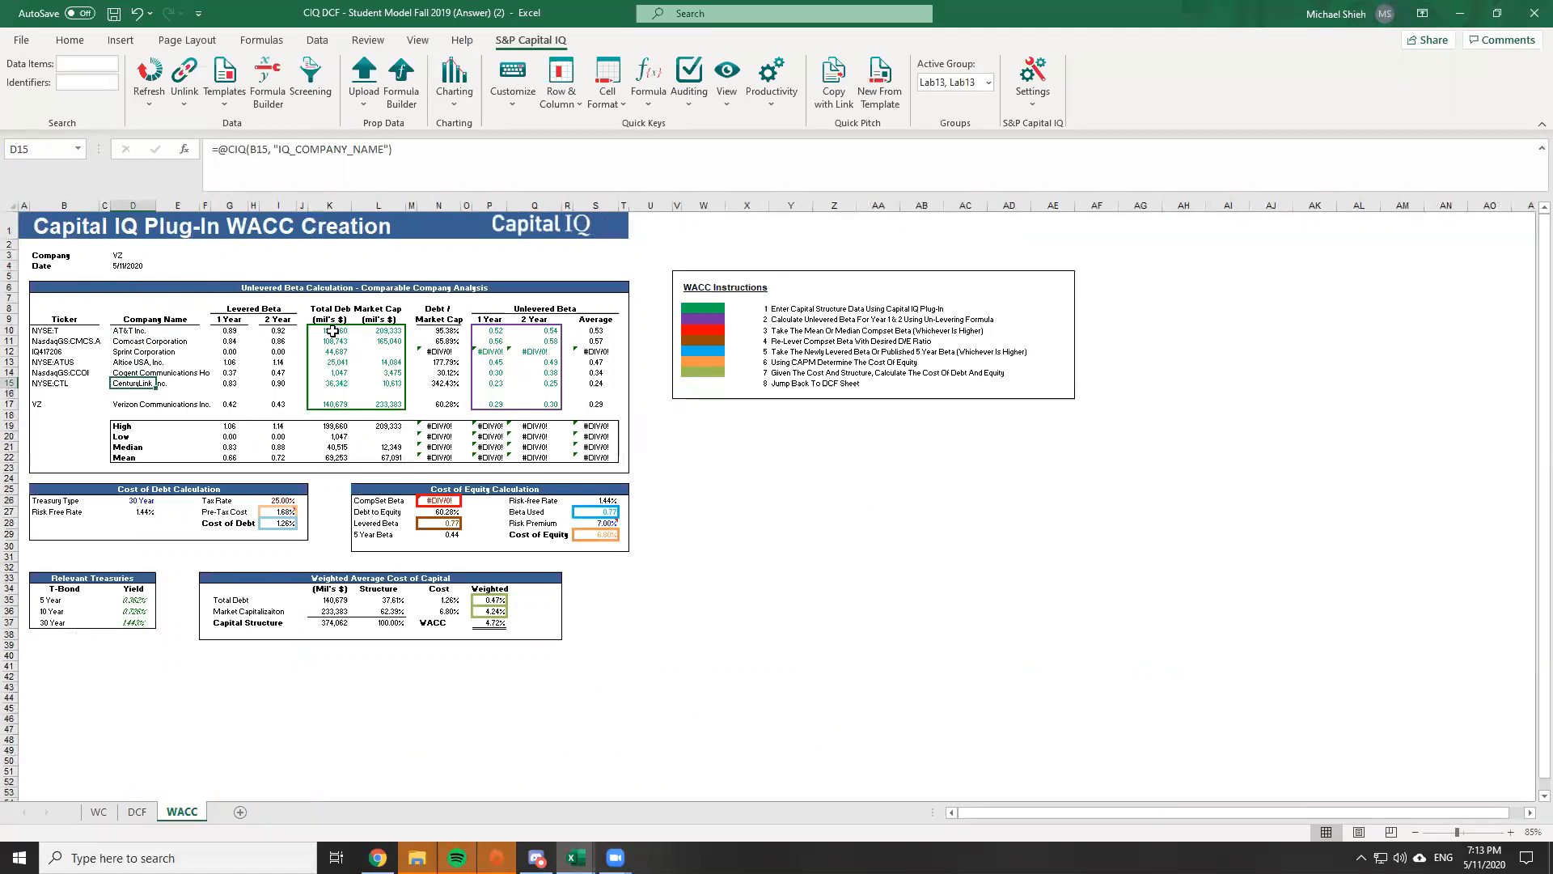
Review the comparables' total debt, market cap and debt-to-market-cap columns, and inspect the unlevered beta formula in P10
left_click_drag(334, 330, 332, 411)
left_click_drag(369, 331, 371, 405)
left_click_drag(450, 332, 451, 405)
left_click(452, 404)
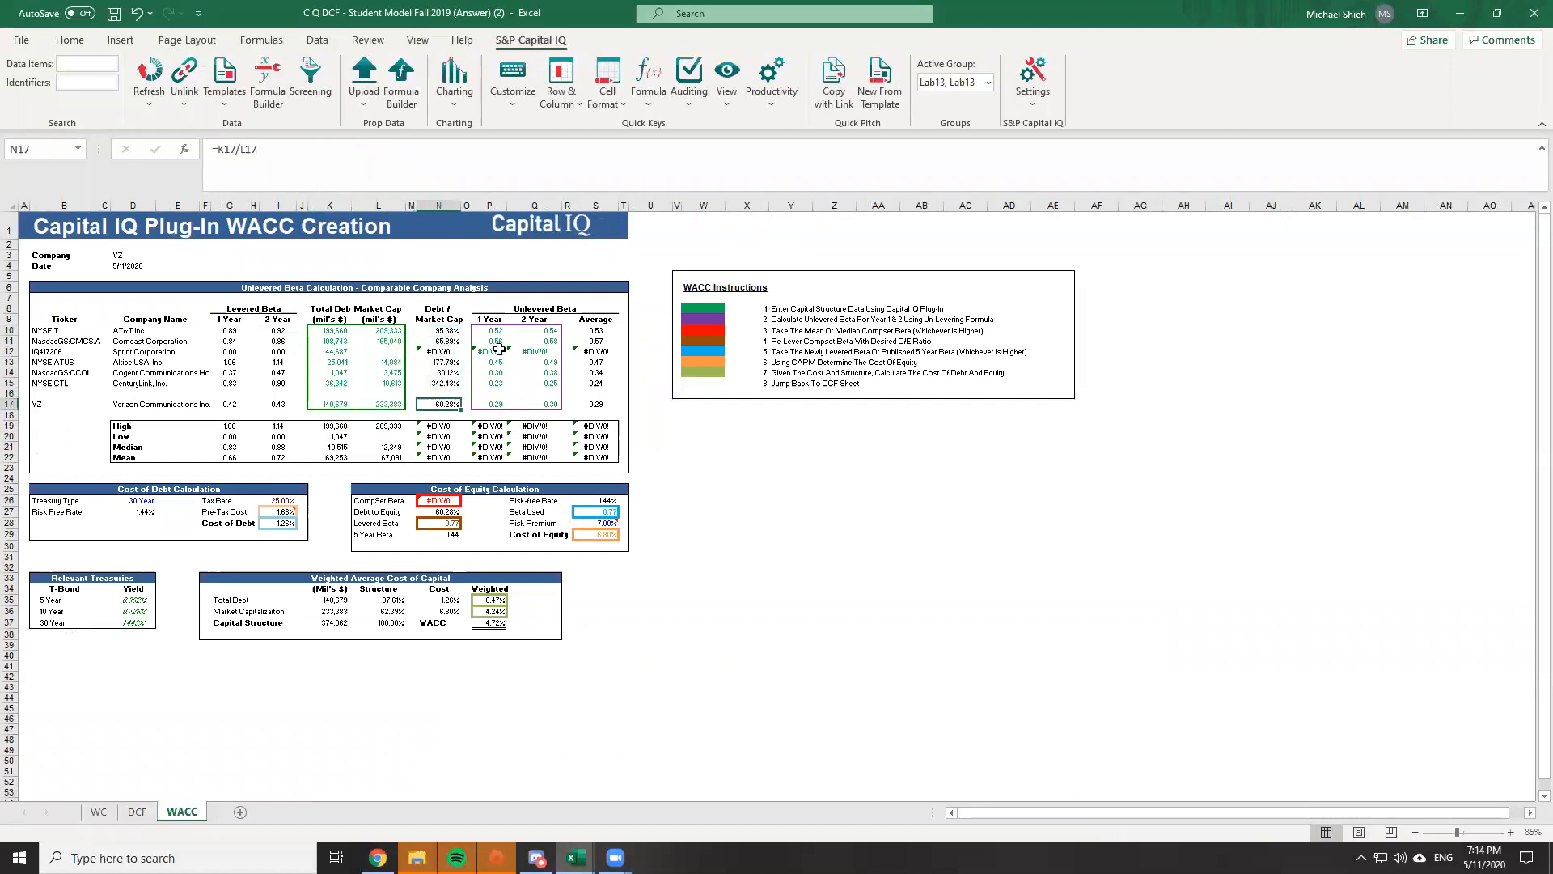
left_click(491, 332)
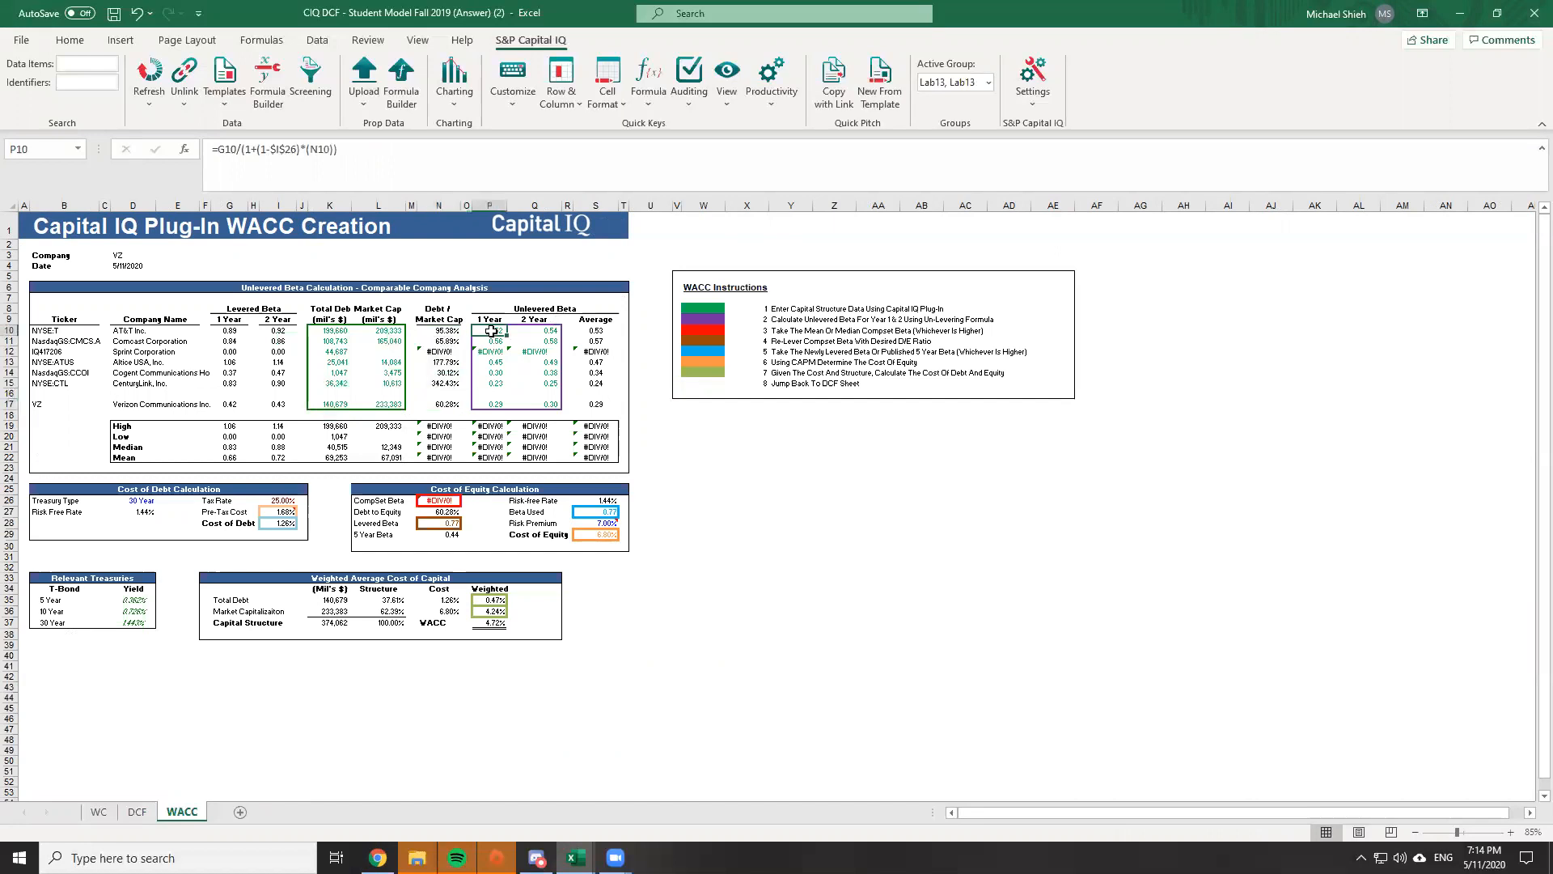
left_click_drag(491, 331, 548, 405)
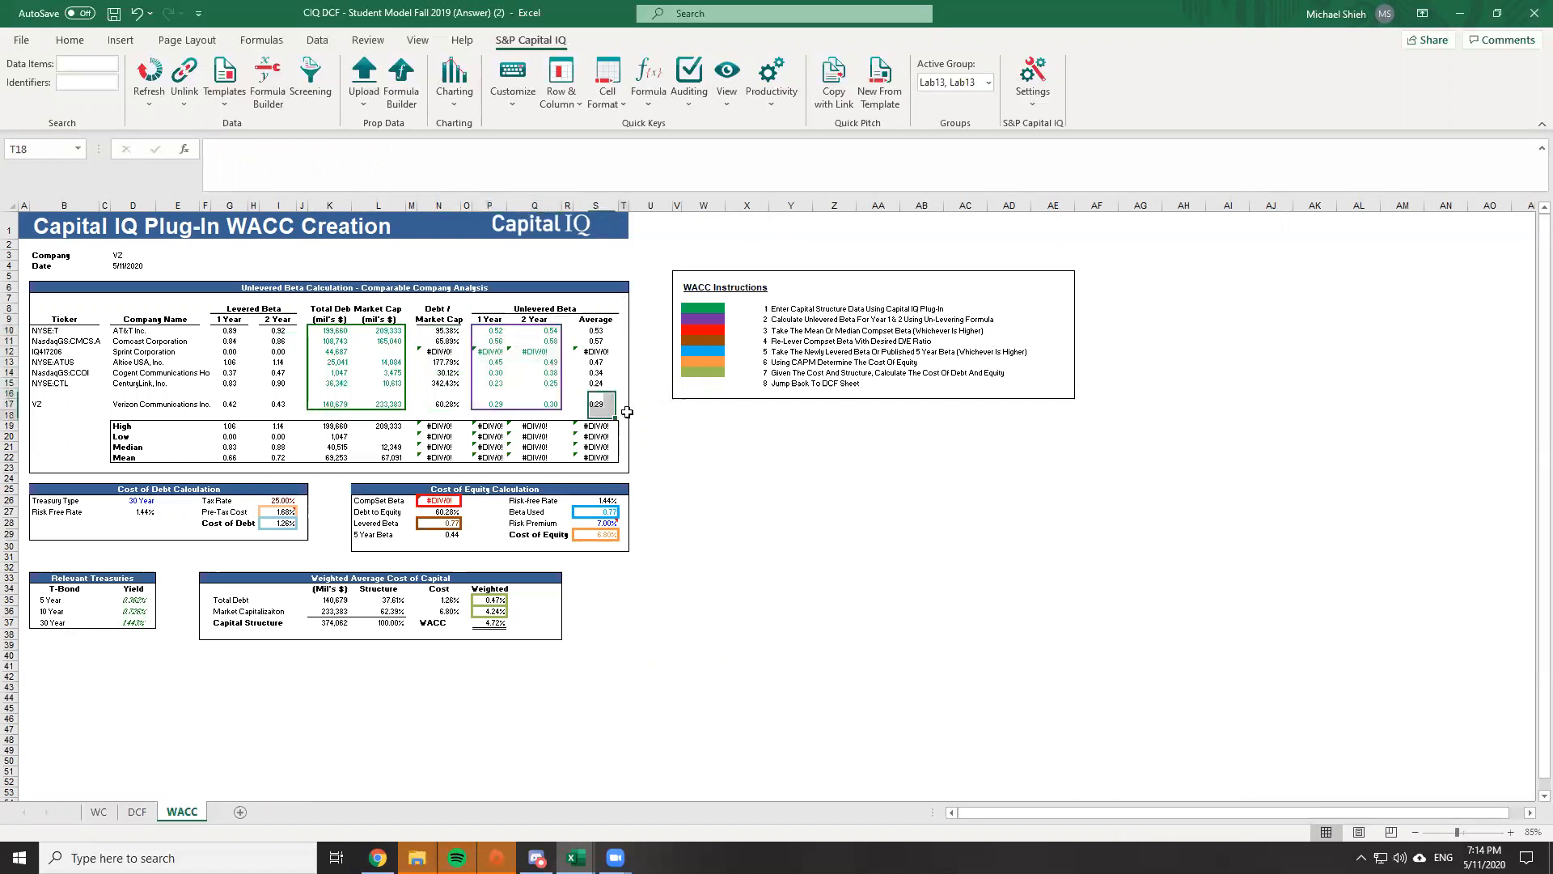
Inspect the after-tax cost of debt formula in I28 and AT&T's total debt formula in K10
left_click(694, 447)
left_click(528, 487)
left_click(330, 499)
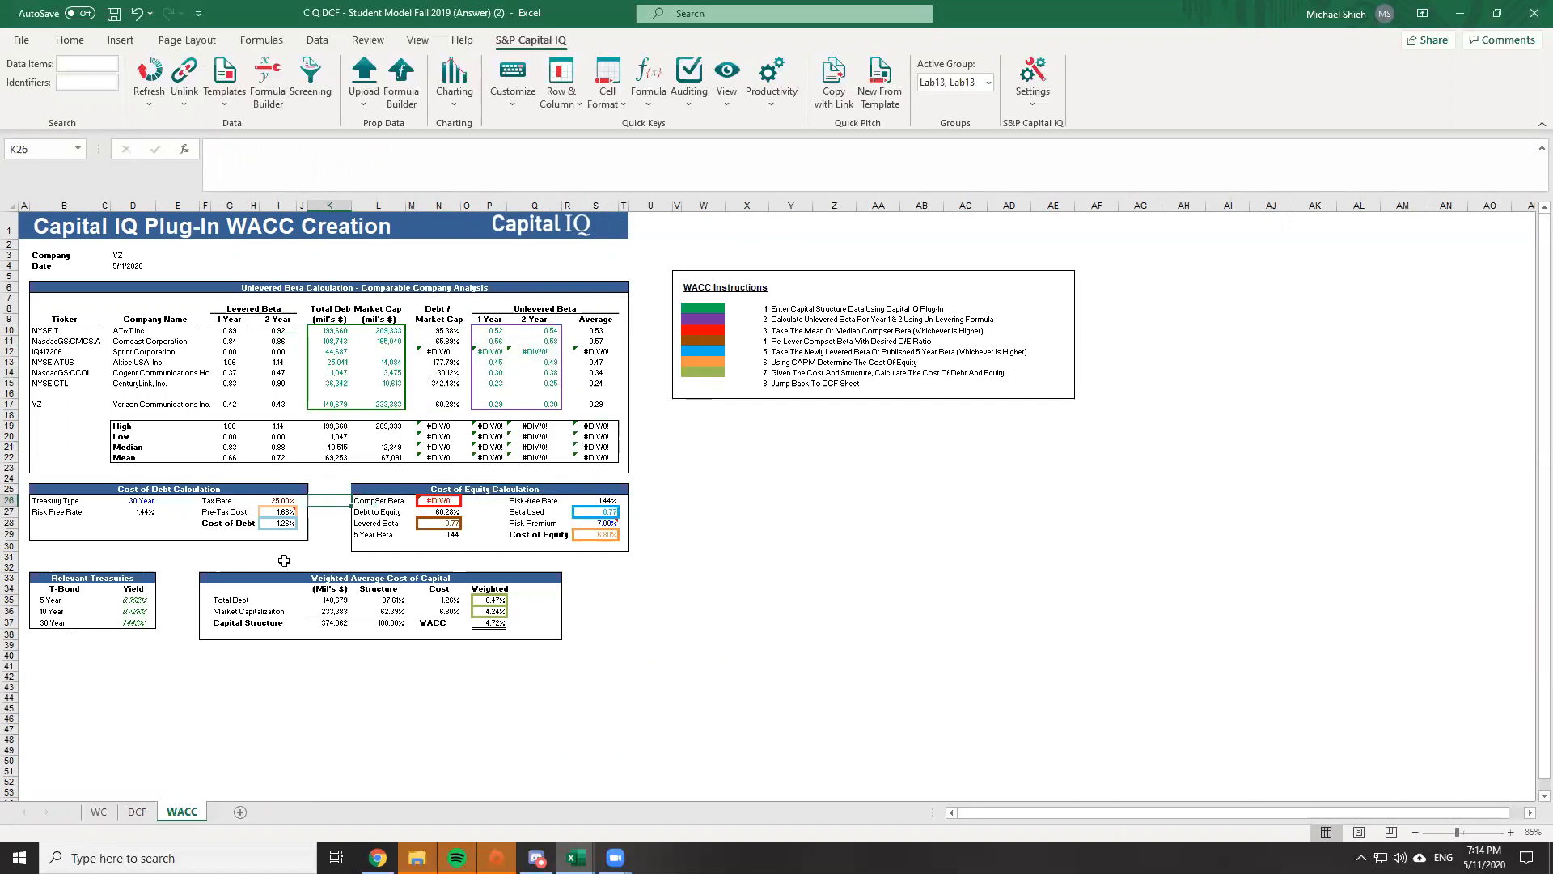
left_click(287, 523)
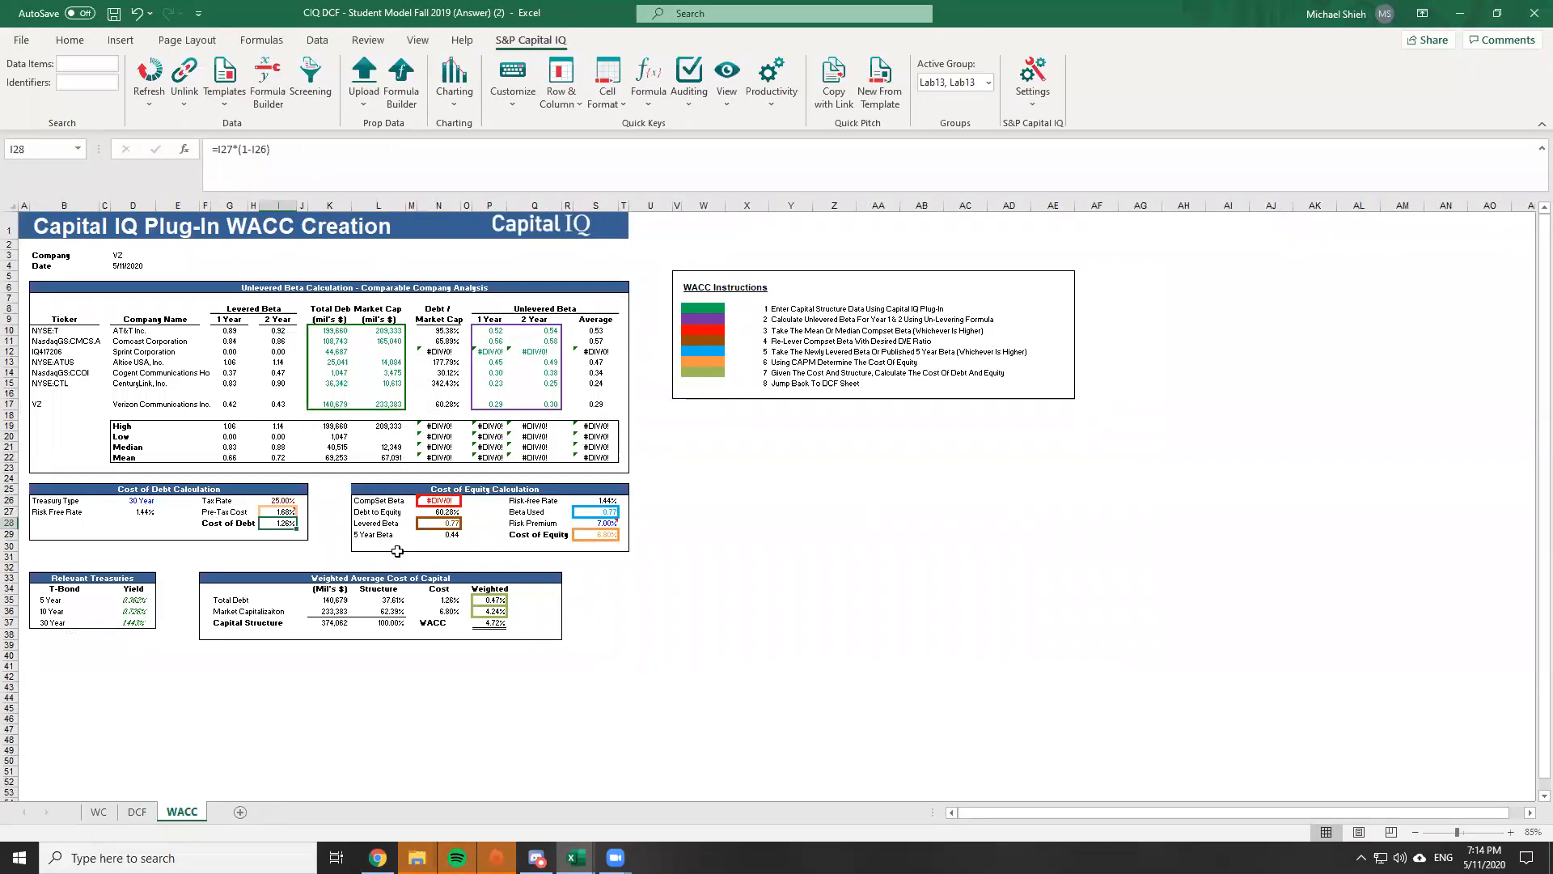
left_click(374, 342)
left_click(348, 332)
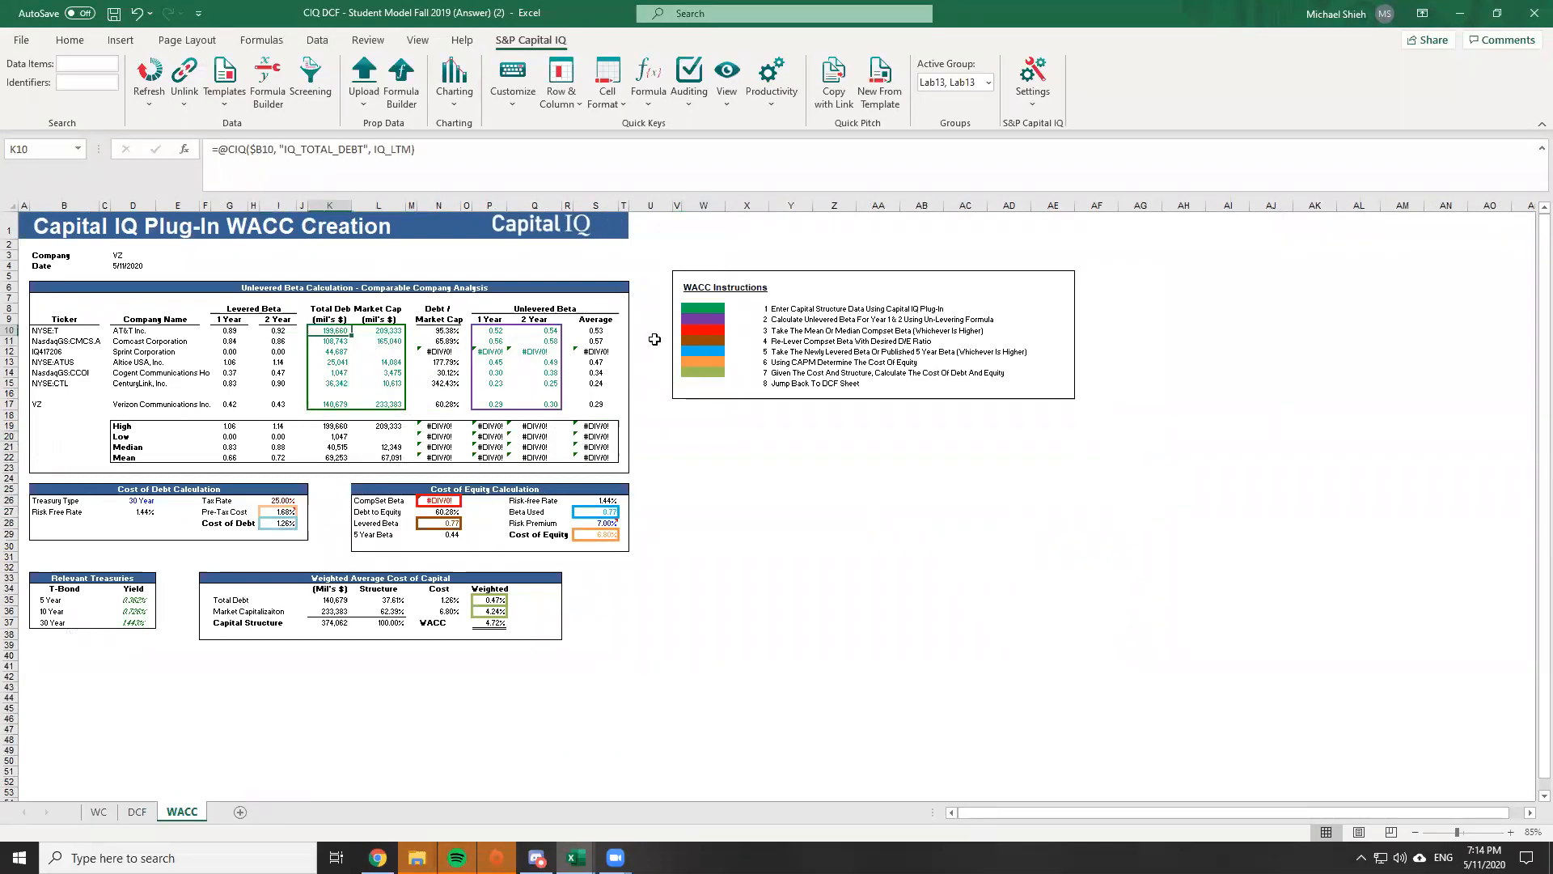
Check the ticker in B14 and trace the inputs of Sprint's debt-to-market-cap formula in N12
left_click(71, 378)
key("F2")
key("Escape")
key("Right")
key("Right")
key("Right")
left_click(437, 351)
key("F2")
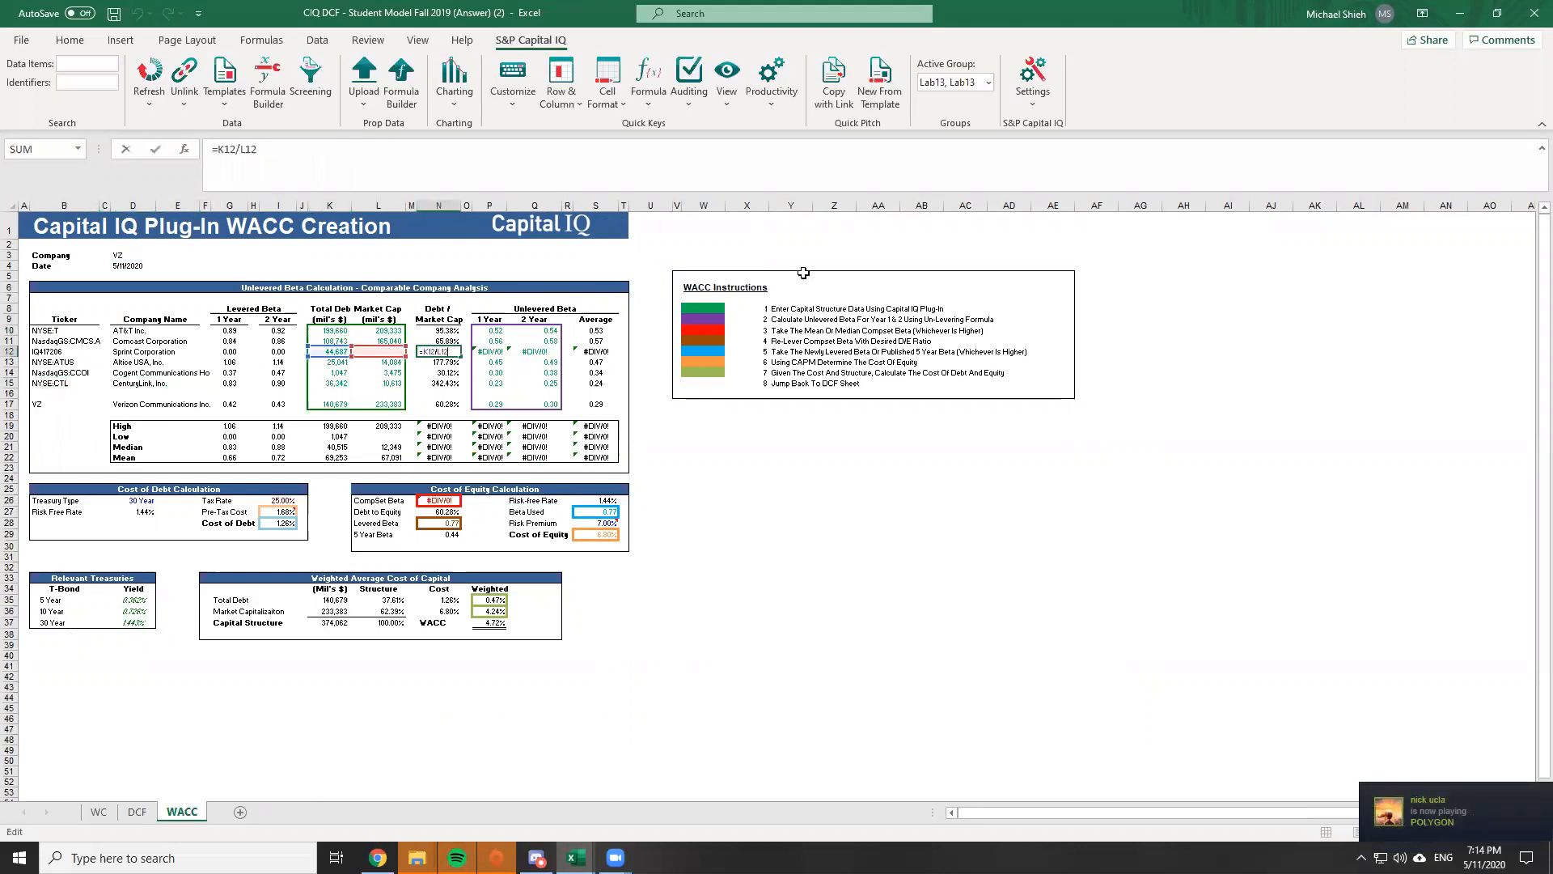
key("Escape")
Examine Sprint's market cap formula in L12 and its ticker and date references
key("Left")
key("Left")
key("F2")
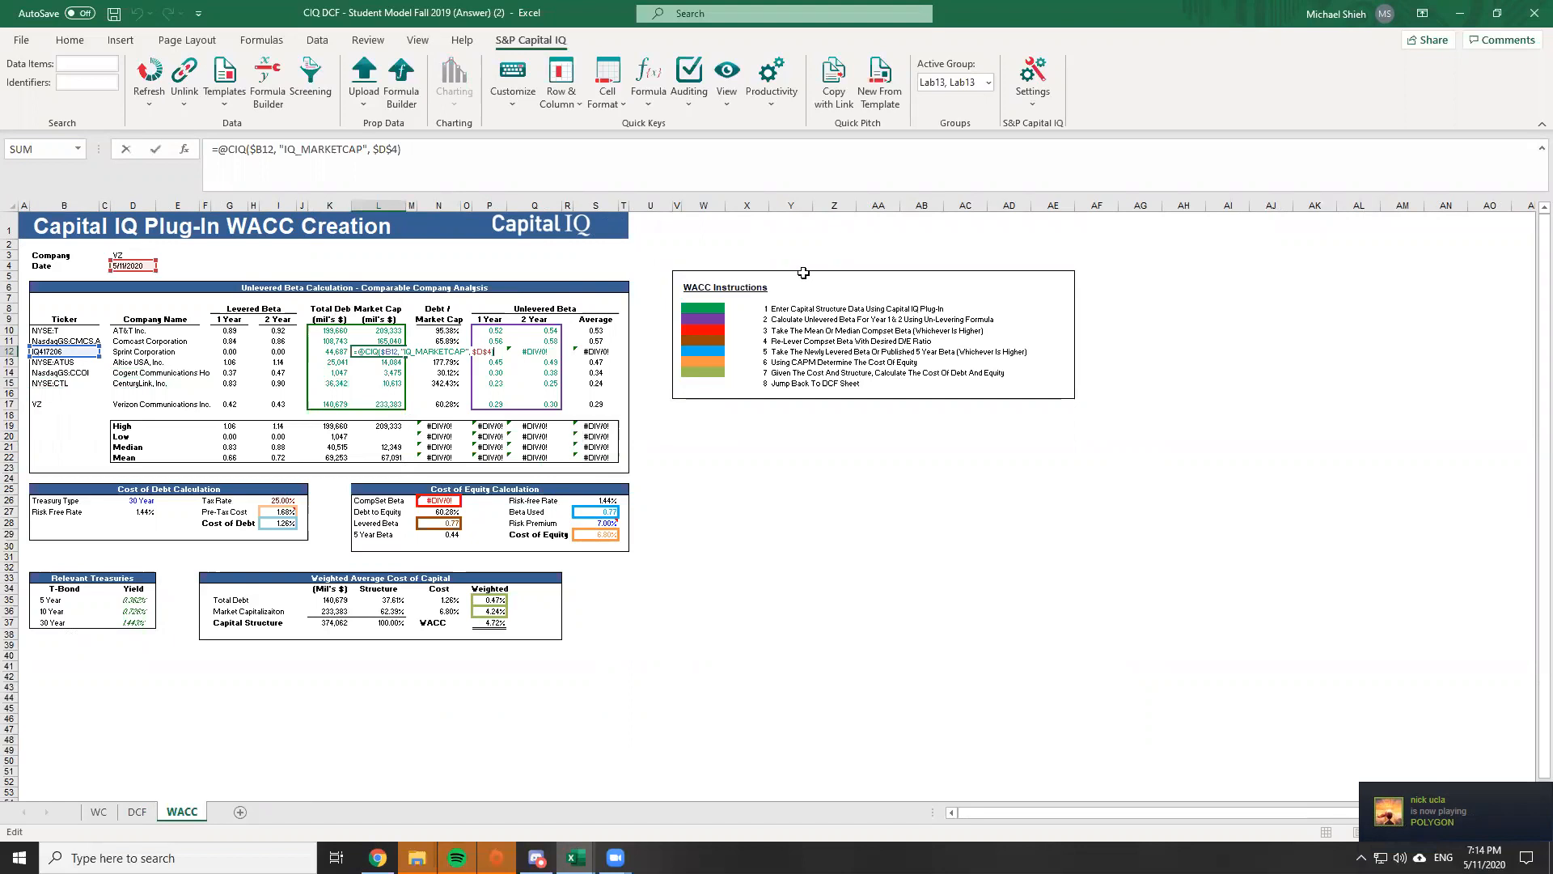
key("Return")
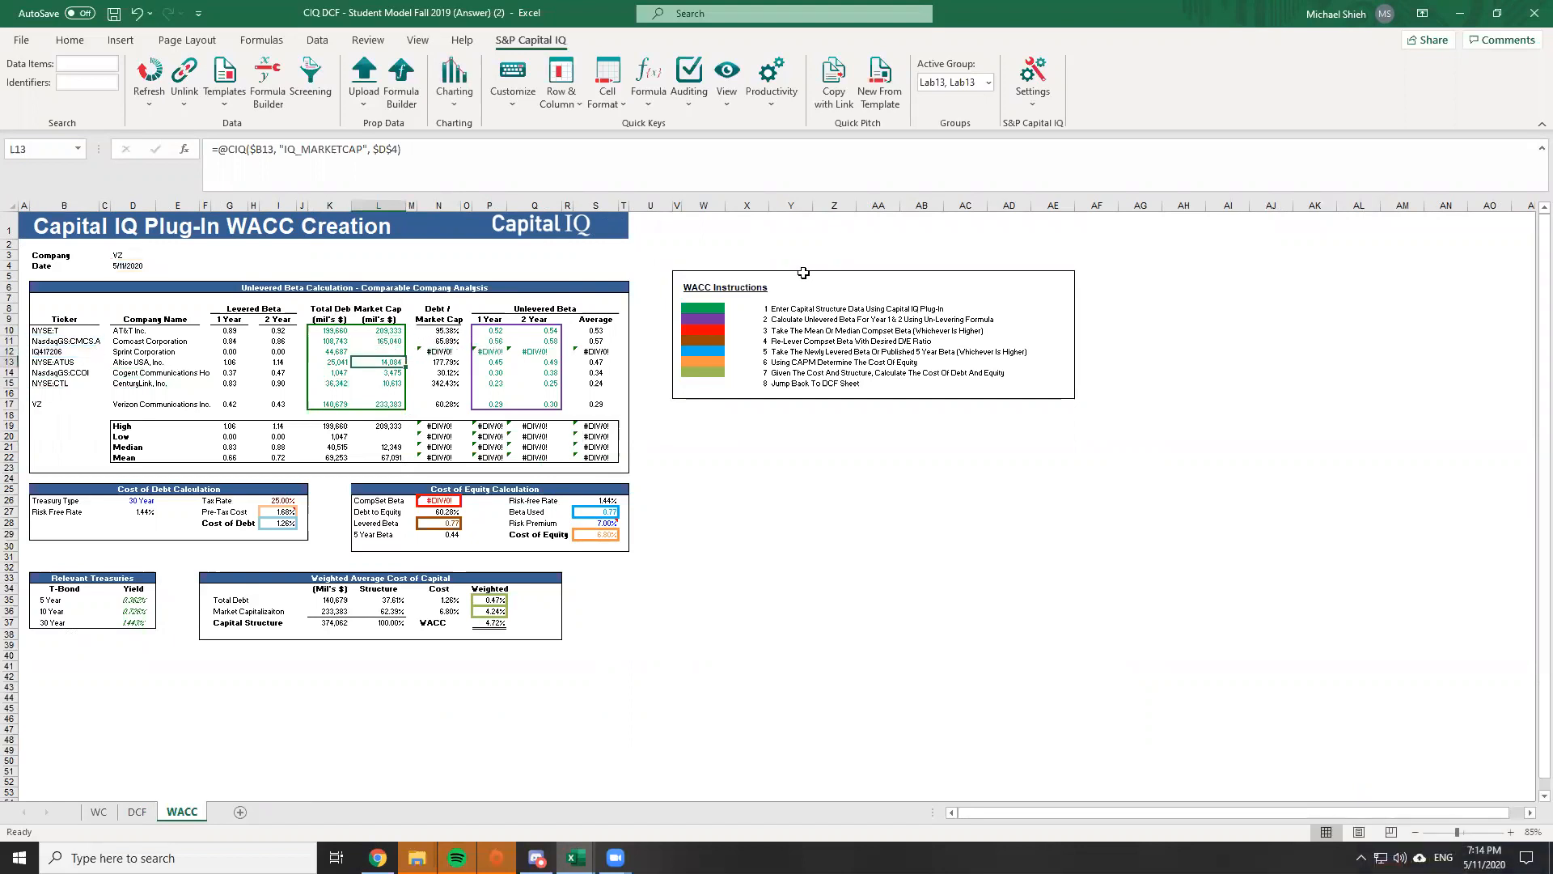
key("Up")
key("F2")
key("Escape")
key("Right")
key("Right")
key("Right")
key("Left")
key("Left")
key("Left")
key("F2")
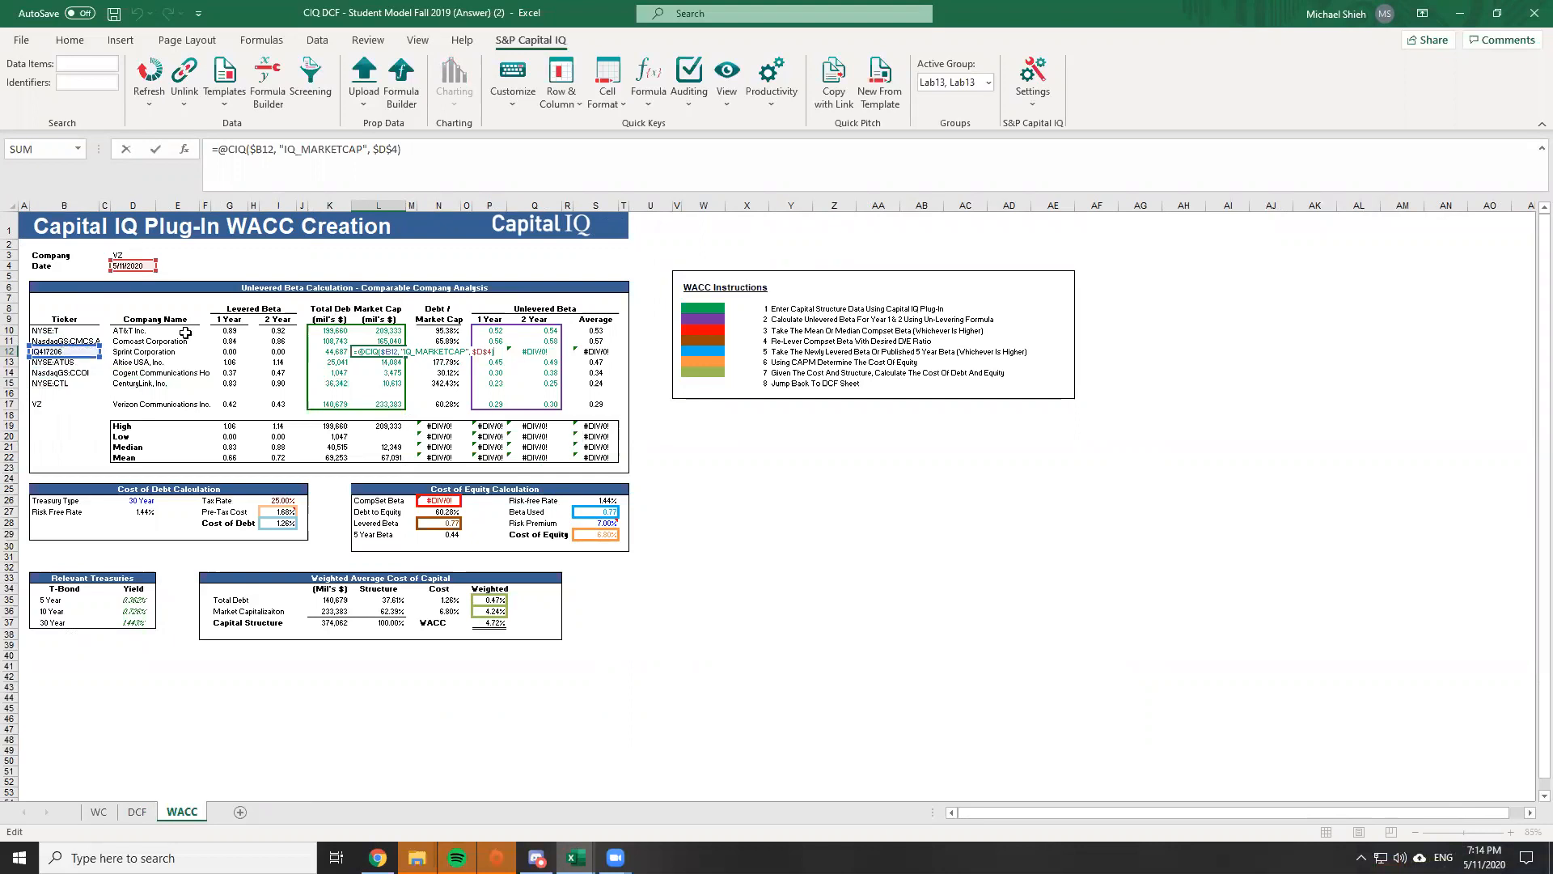
key("ctrl+Return")
Inspect AT&T's total debt formula in K10 and select the total debt and market cap range K10:L17
key("Left")
key("Left")
key("Up")
key("Up")
key("Up")
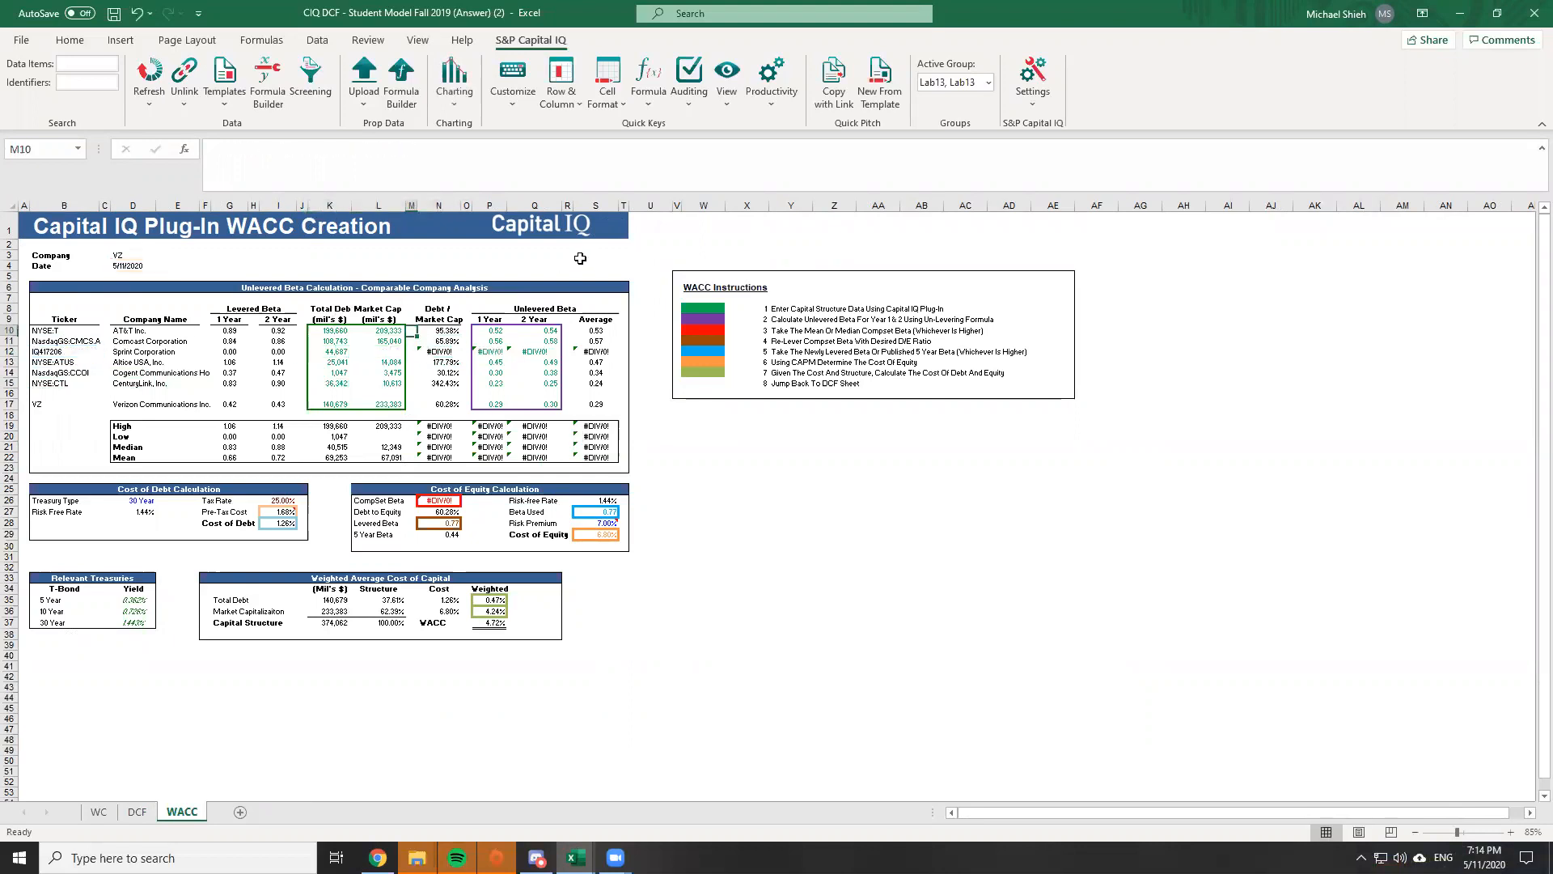
key("Down")
key("Right")
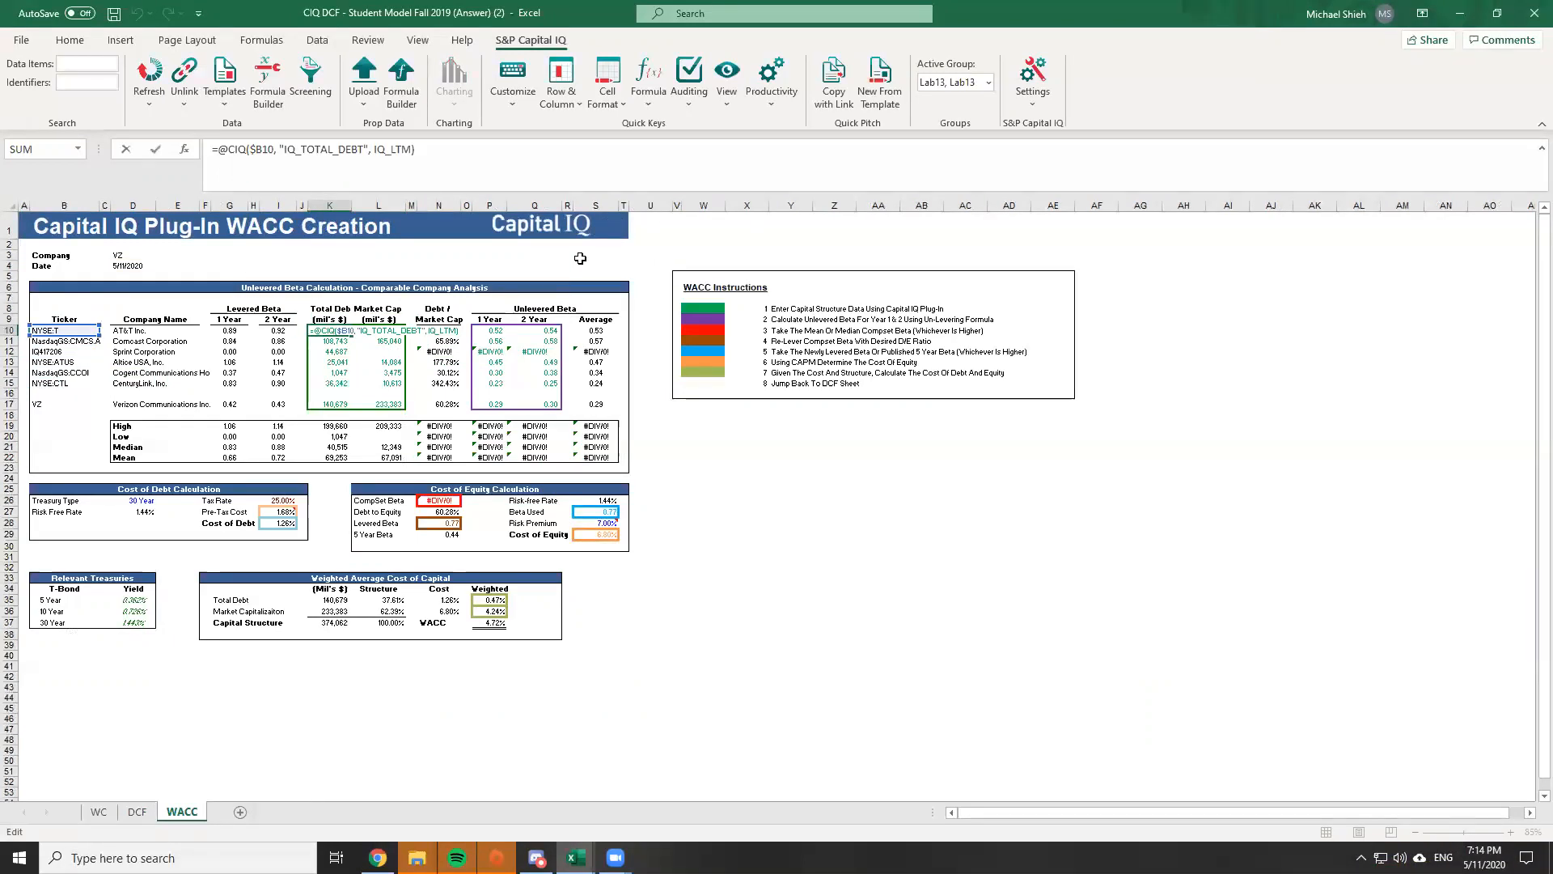
key("shift+Down")
key("shift+Down")
key("shift+Down")
key("shift+Down")
key("shift+Down")
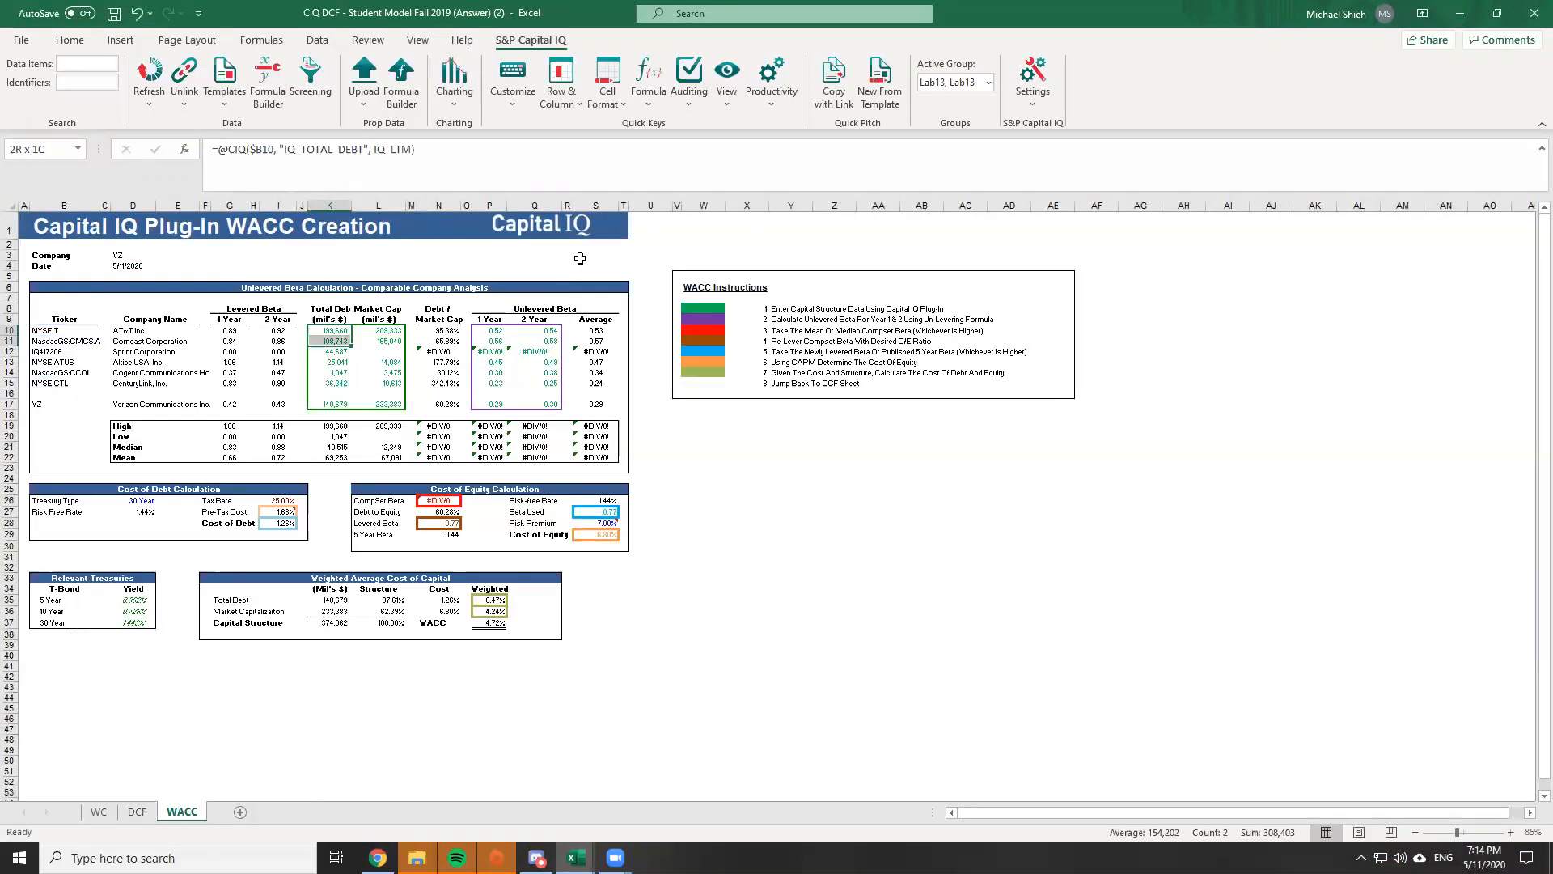
key("shift+Down")
key("shift+Down")
key("shift+Right")
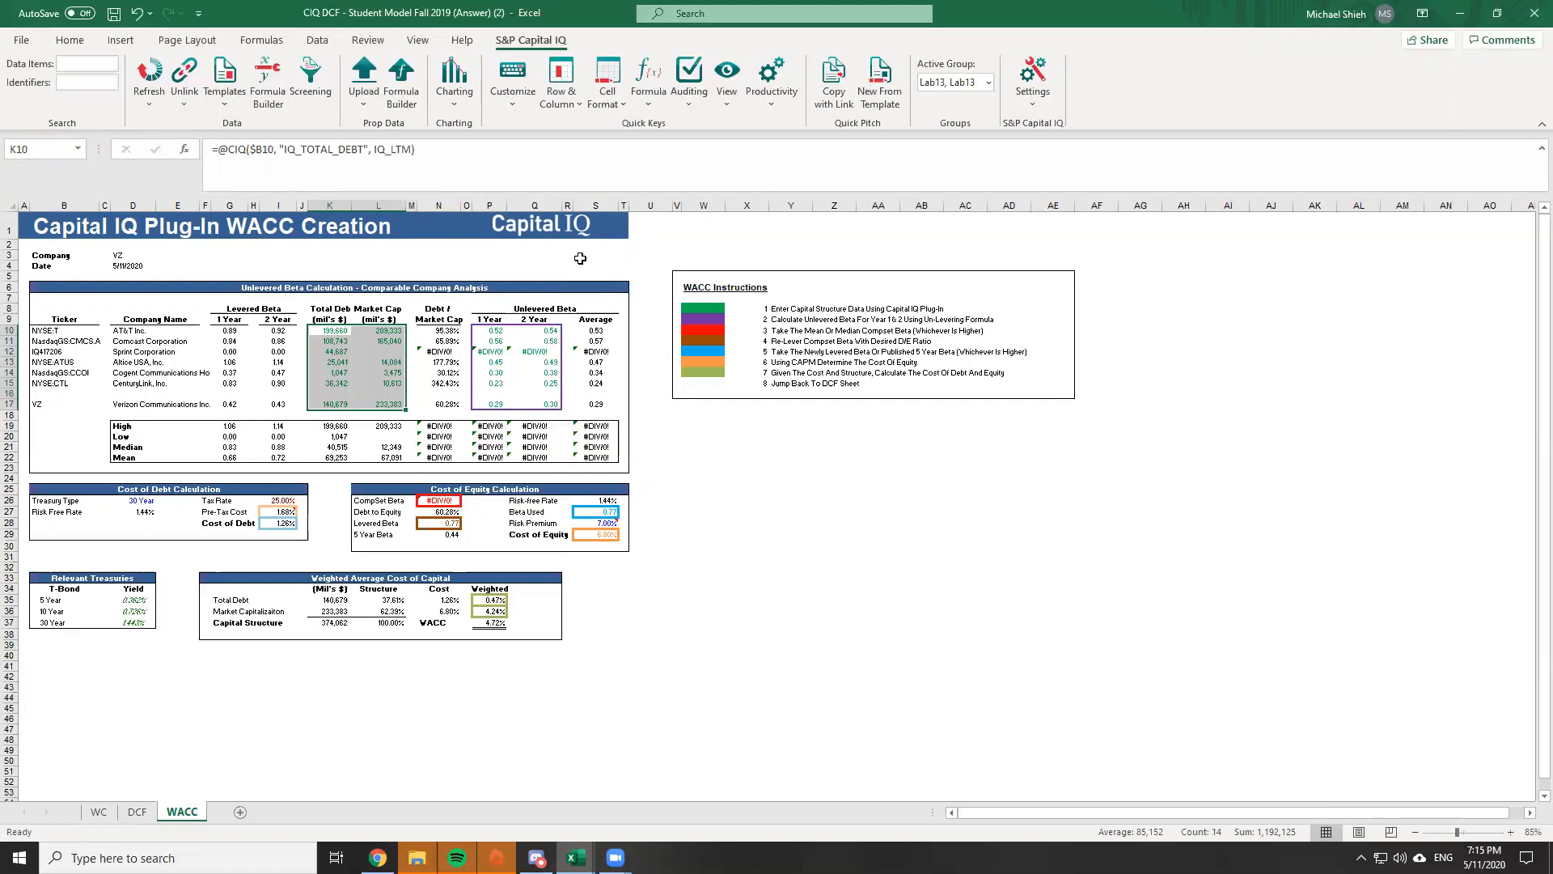
Show the WACC sheet in the Answer (3) workbook for reference, and return to the Answer (2) workbook
key("alt+Tab")
key("alt+Tab")
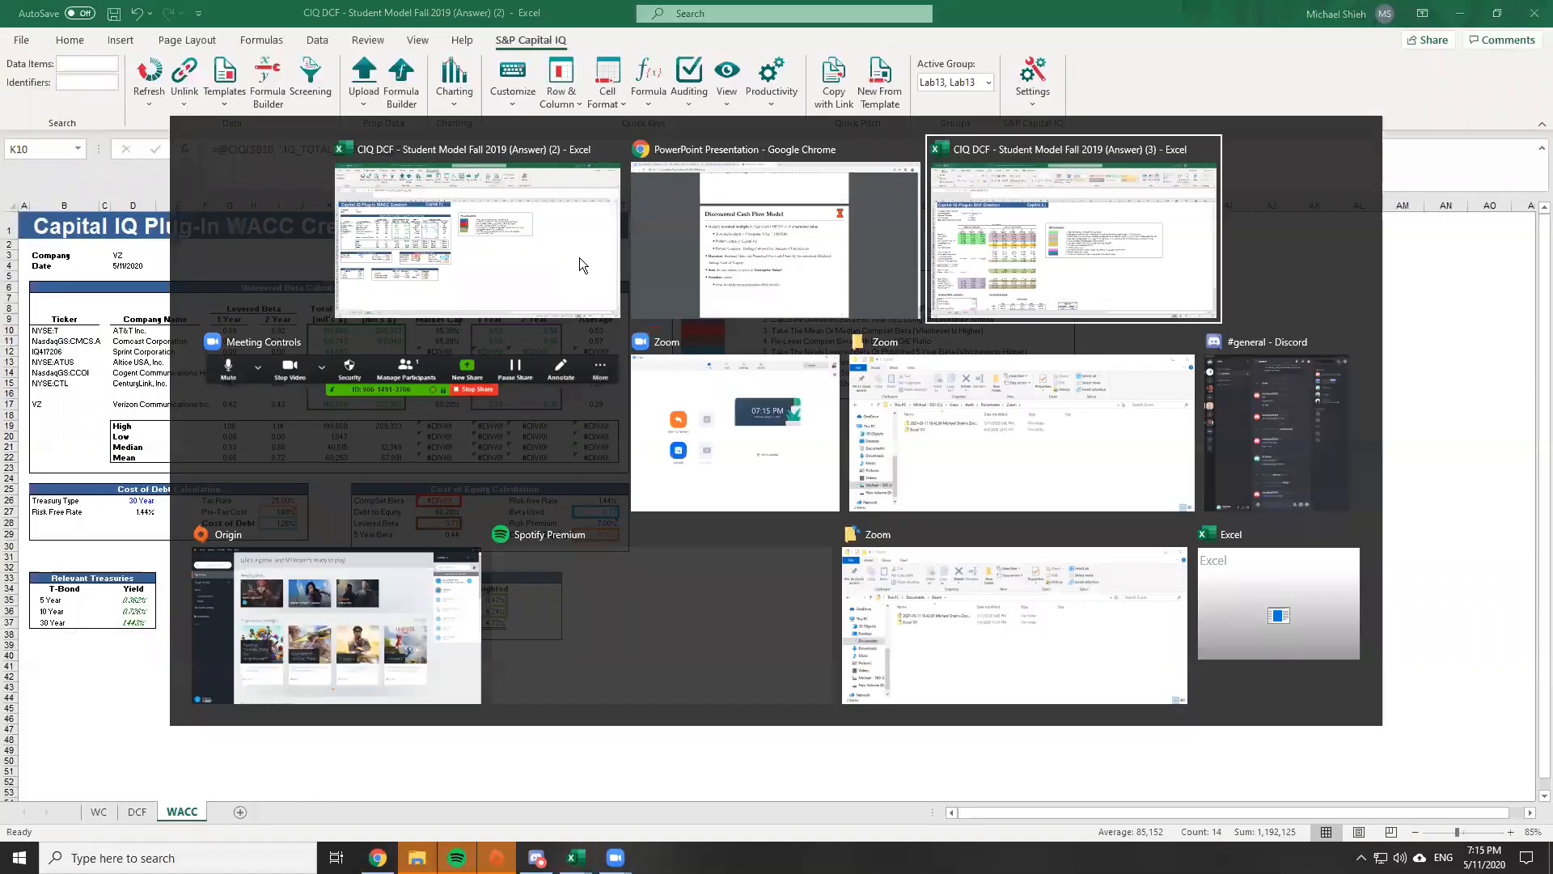
key("ctrl+Page_Down")
key("Up")
key("Up")
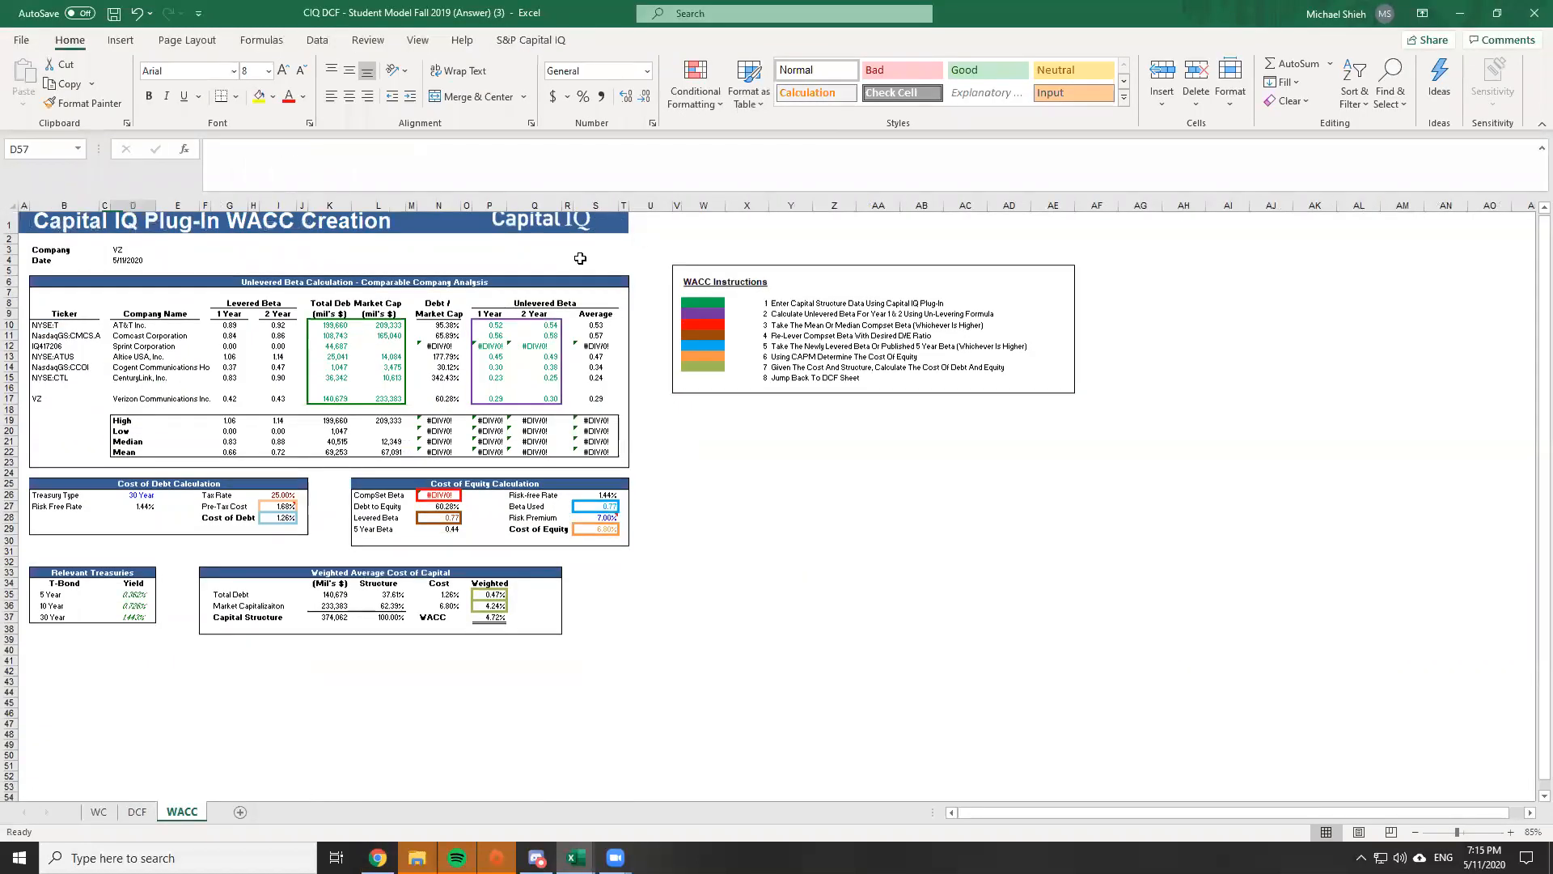
key("alt+Tab")
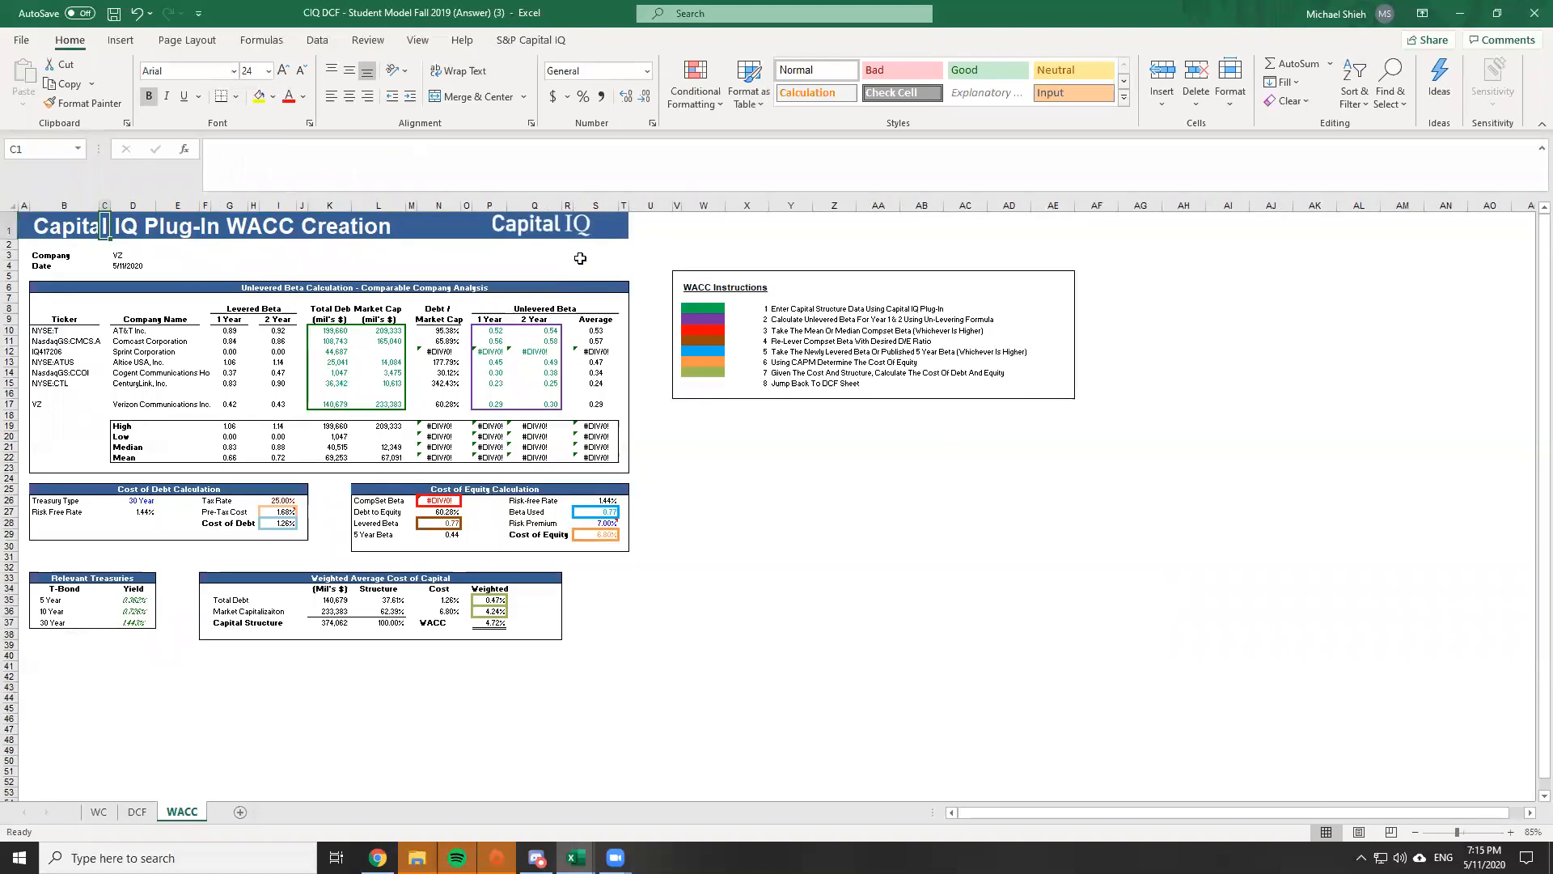
Clear the total debt and market cap formulas in K10:L17 of the comparable company table
key("shift+Down")
key("shift+Down")
key("shift+Down")
key("shift+Down")
key("shift+Down")
key("shift+Down")
key("shift+Right")
key("shift+Down")
key("Delete")
Clear the 1-year and 2-year unlevered beta formulas in P10:Q17
key("Right")
key("Right")
key("Right")
key("Right")
key("shift+Down")
key("shift+Down")
key("shift+Down")
key("shift+Down")
key("shift+Down")
key("shift+Down")
key("shift+Down")
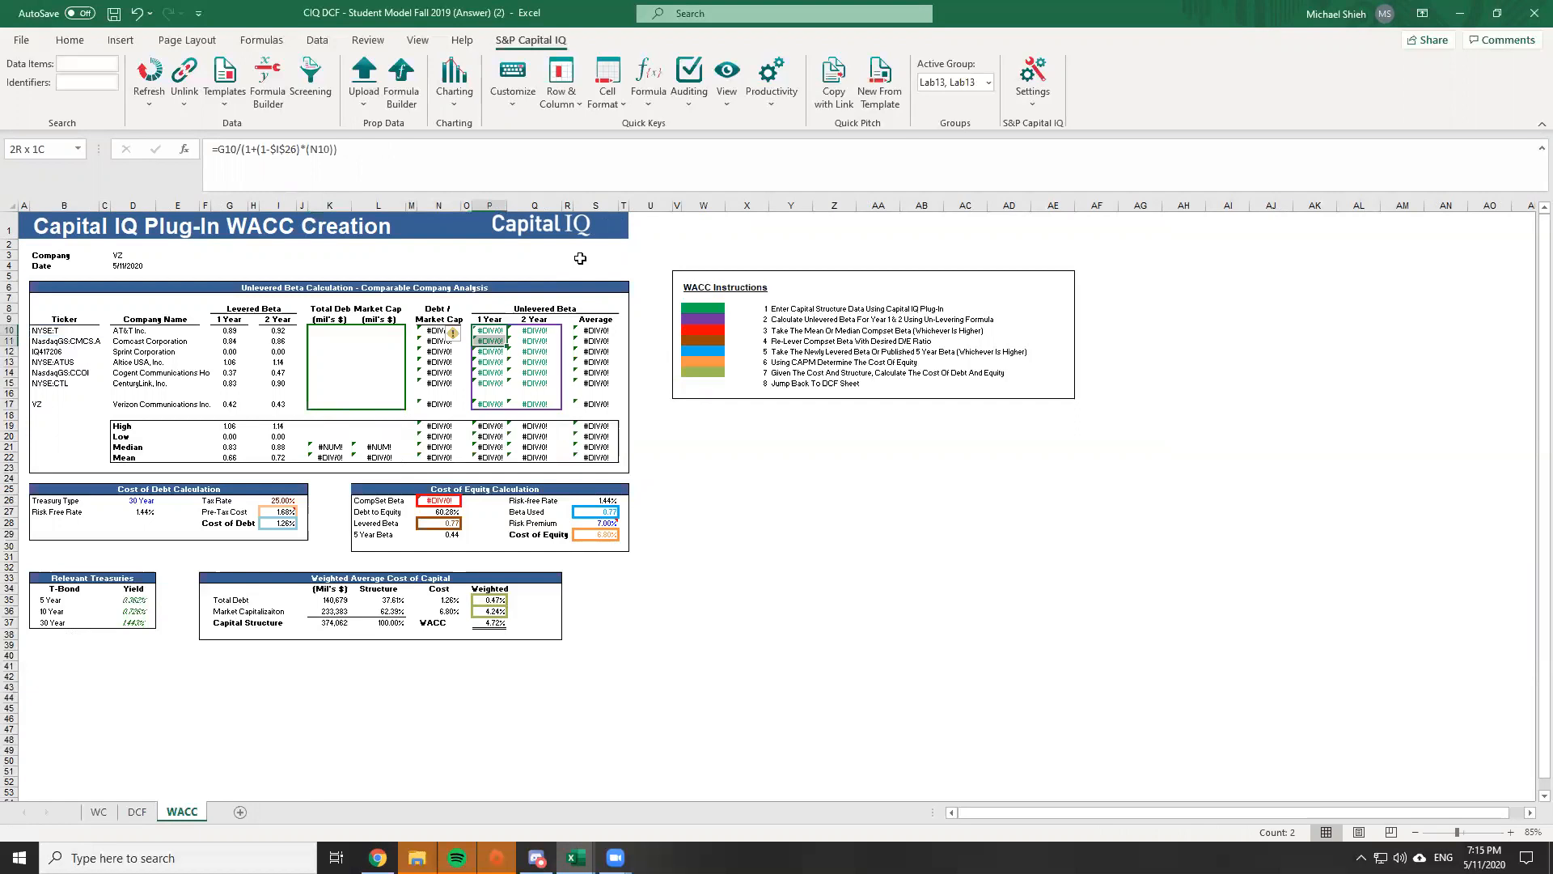
key("shift+Right")
key("Delete")
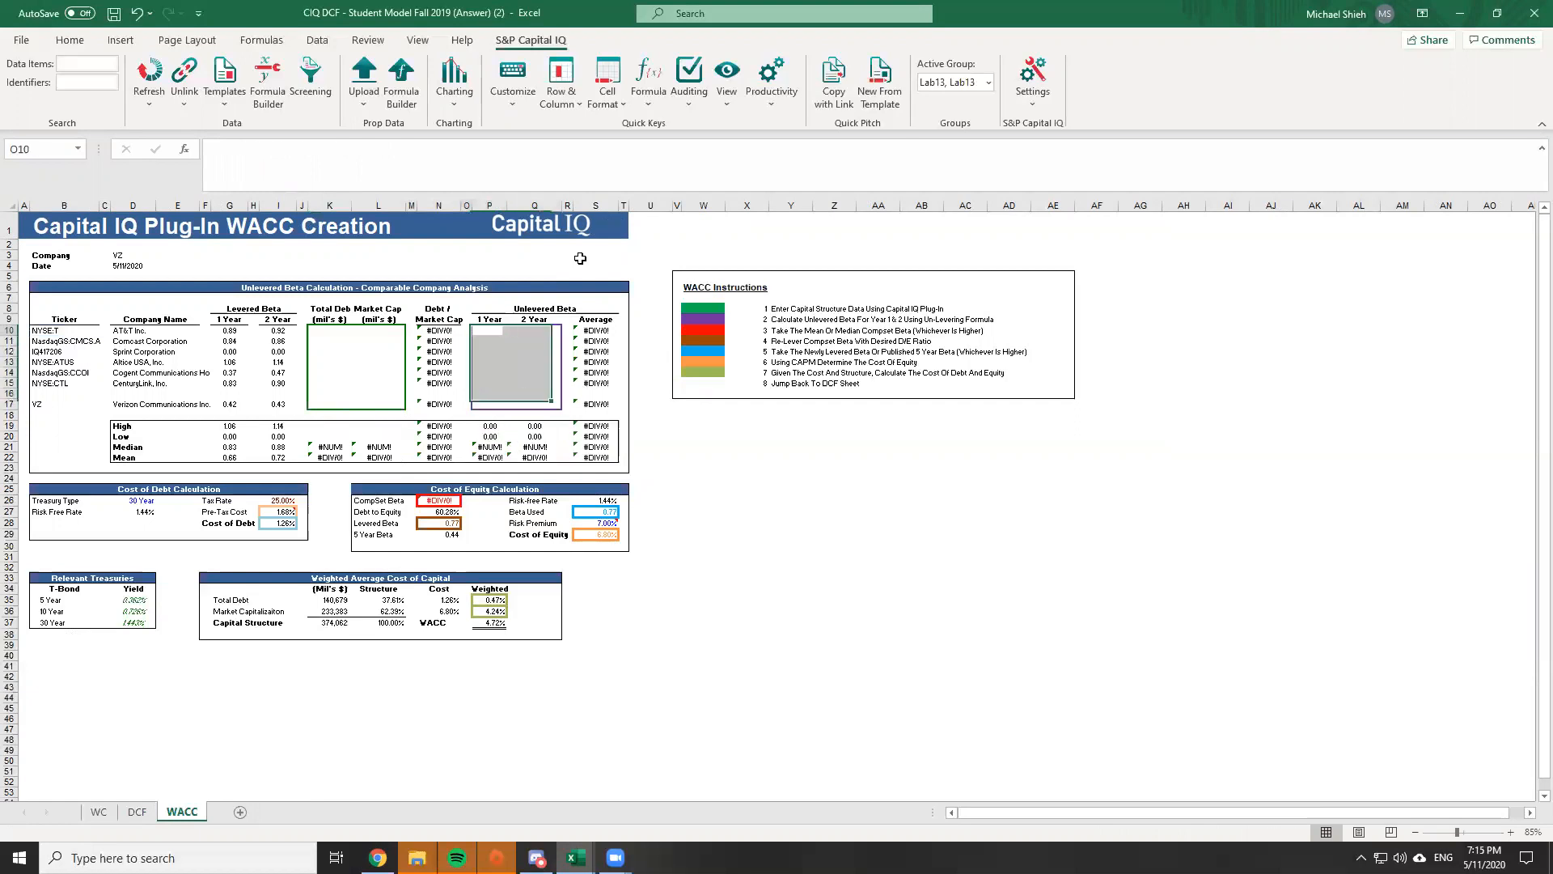
Start a Capital IQ Formula Builder formula at K10 with the absolute cell $D$3 as its identifier
key("Left")
key("Left")
key("Left")
key("Left")
key("Left")
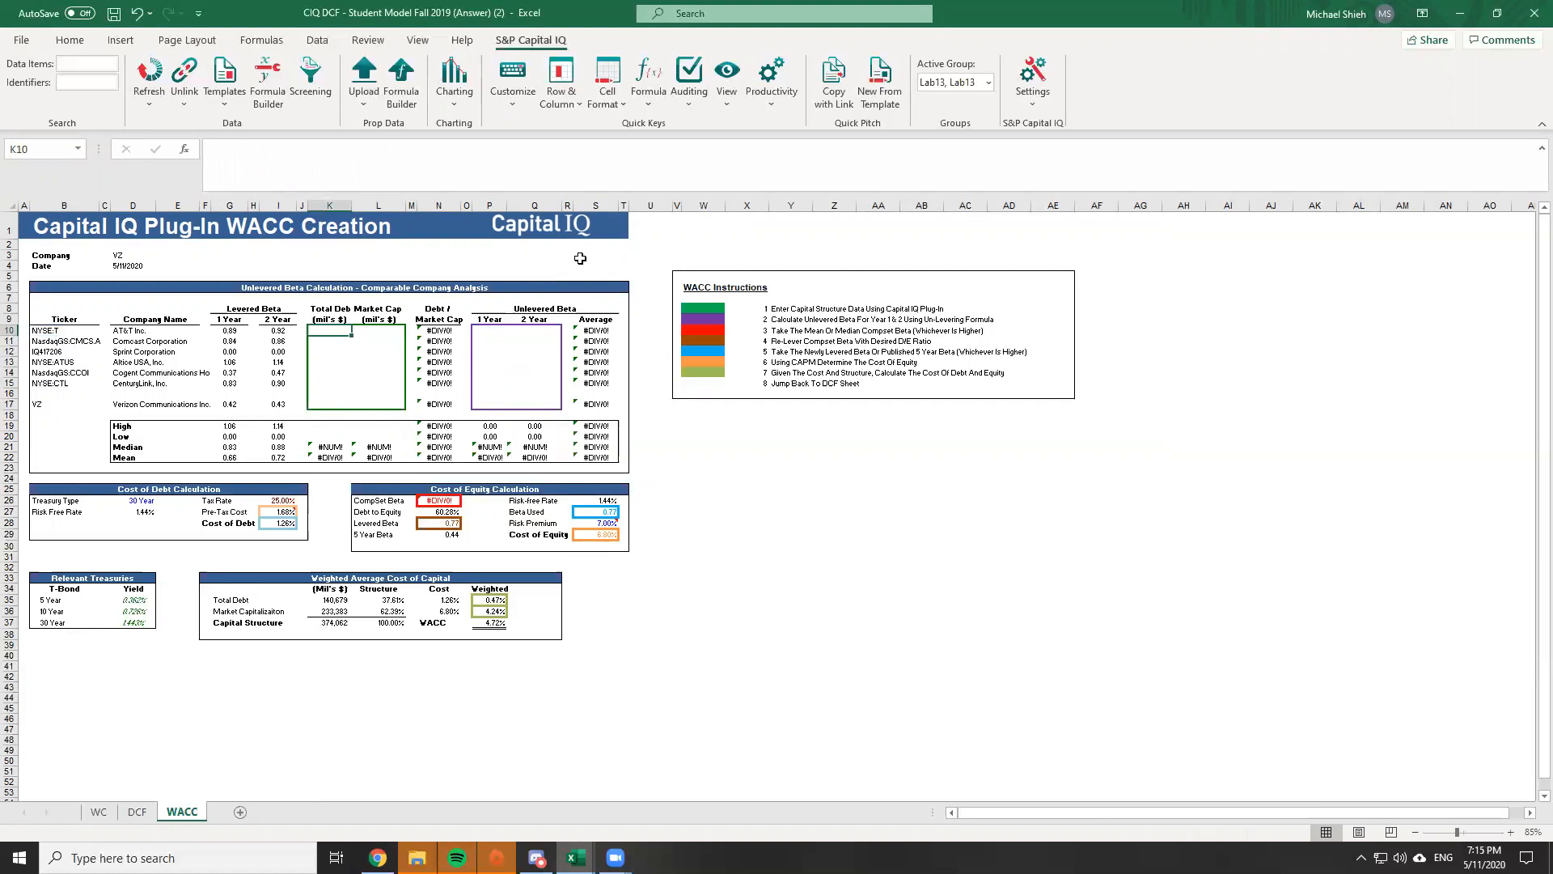
left_click(401, 76)
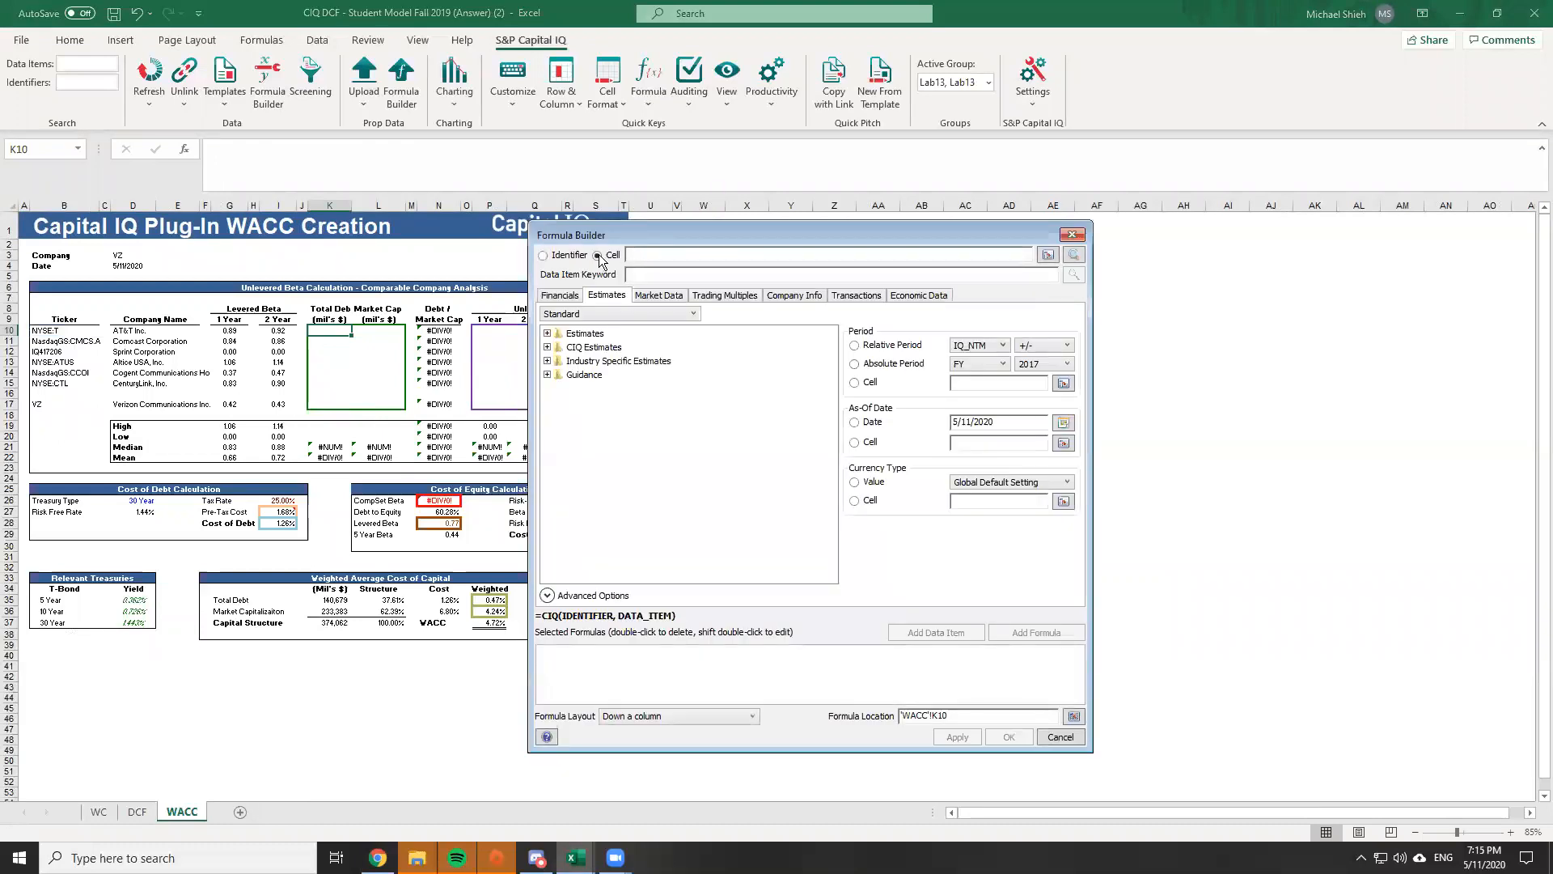
left_click(129, 256)
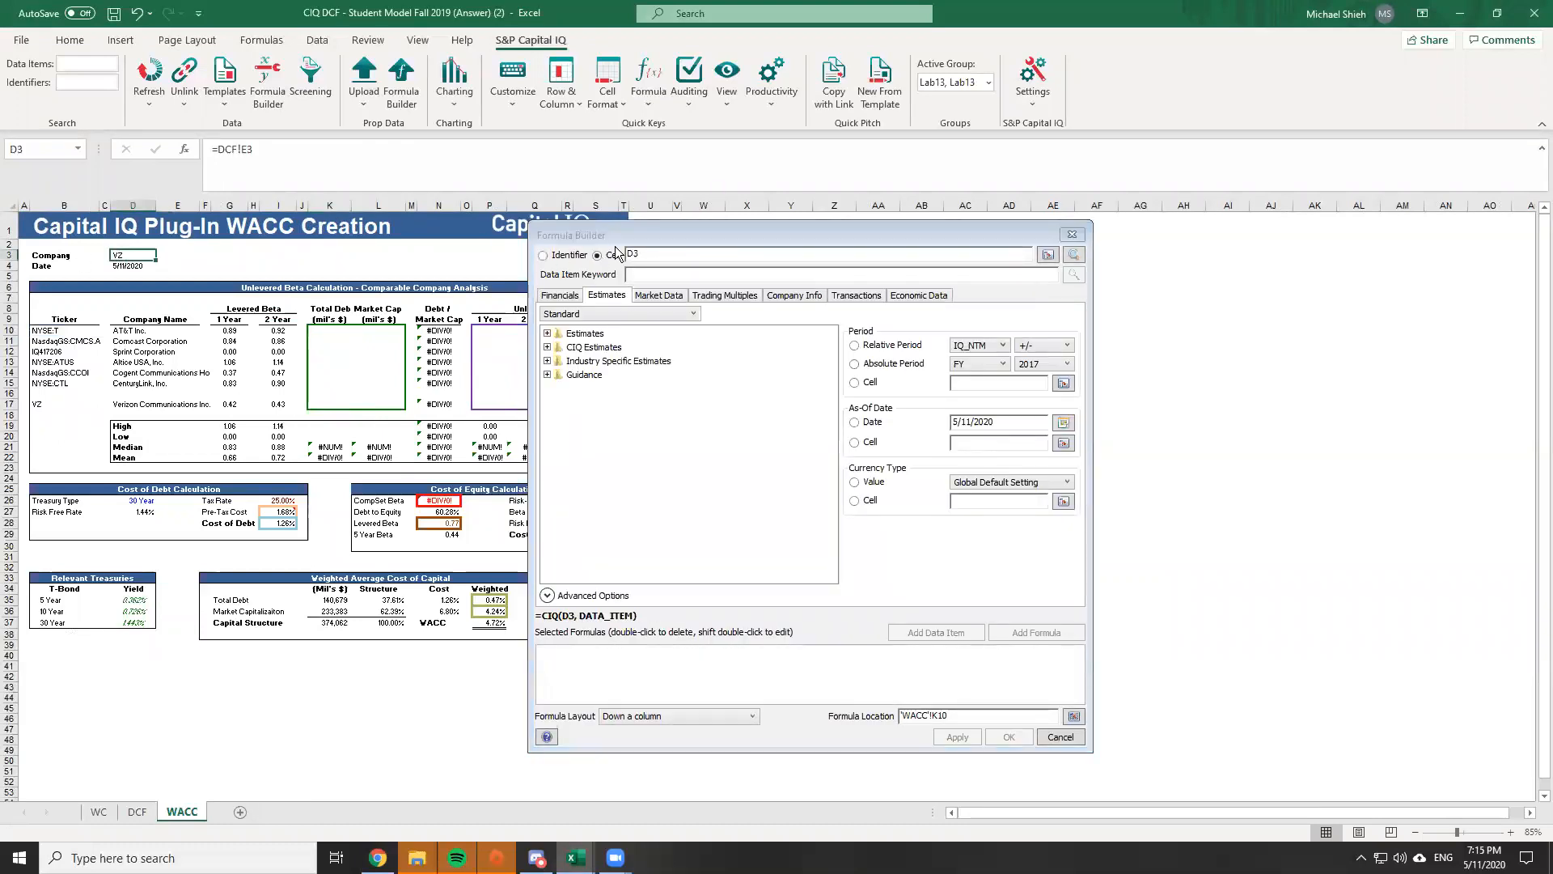
left_click(698, 258)
key("F4")
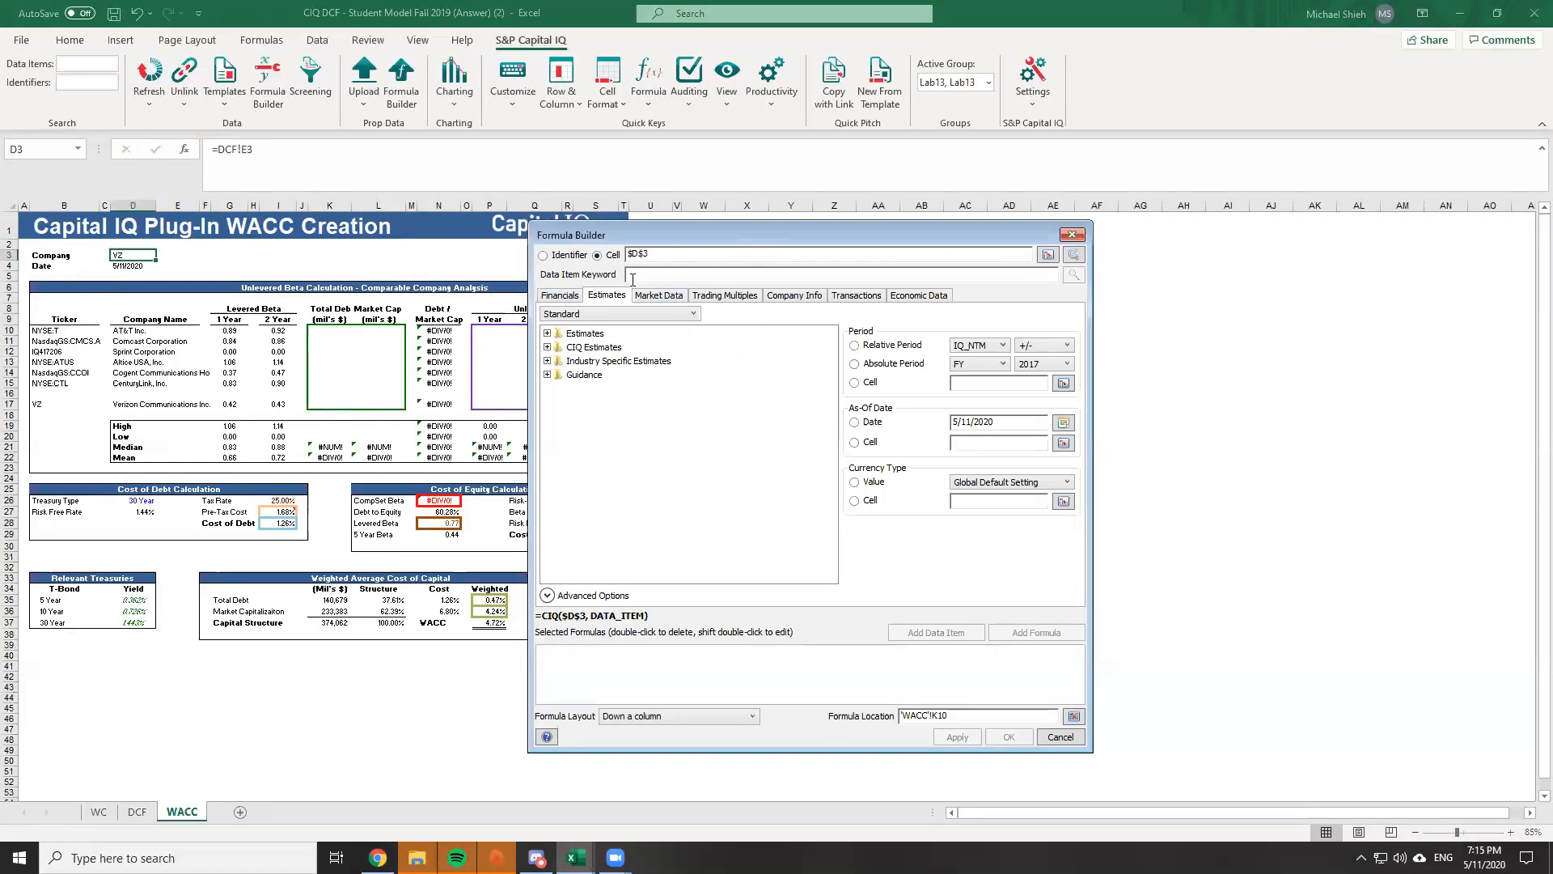
Find the Total Debt data item (IQ_TOTAL_DEBT), add its formula, and set the formula layout to Across a row
type("total debt")
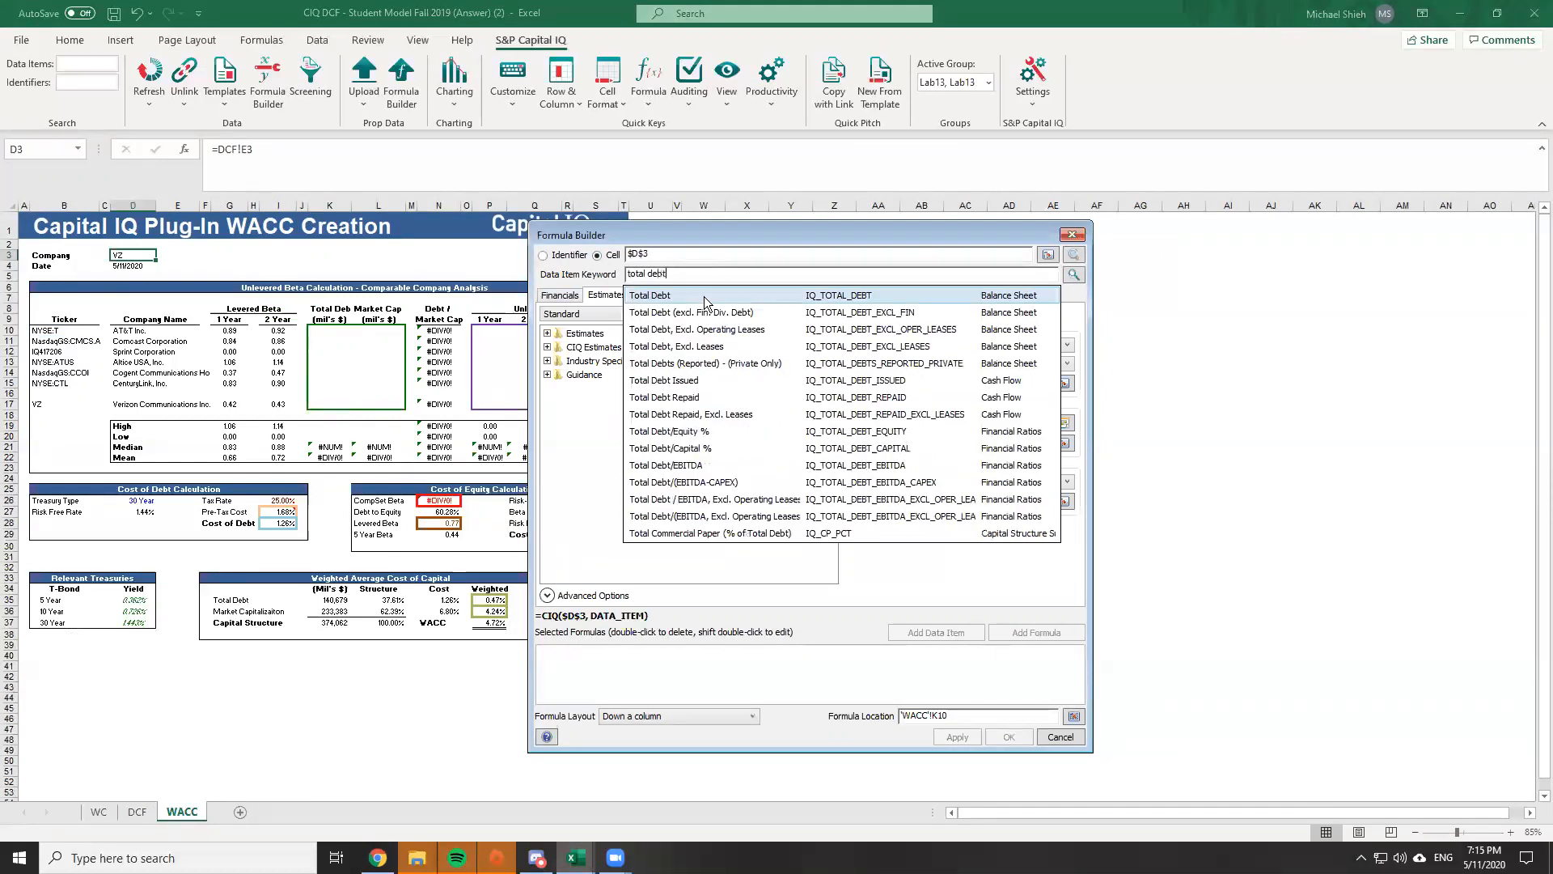
left_click(712, 296)
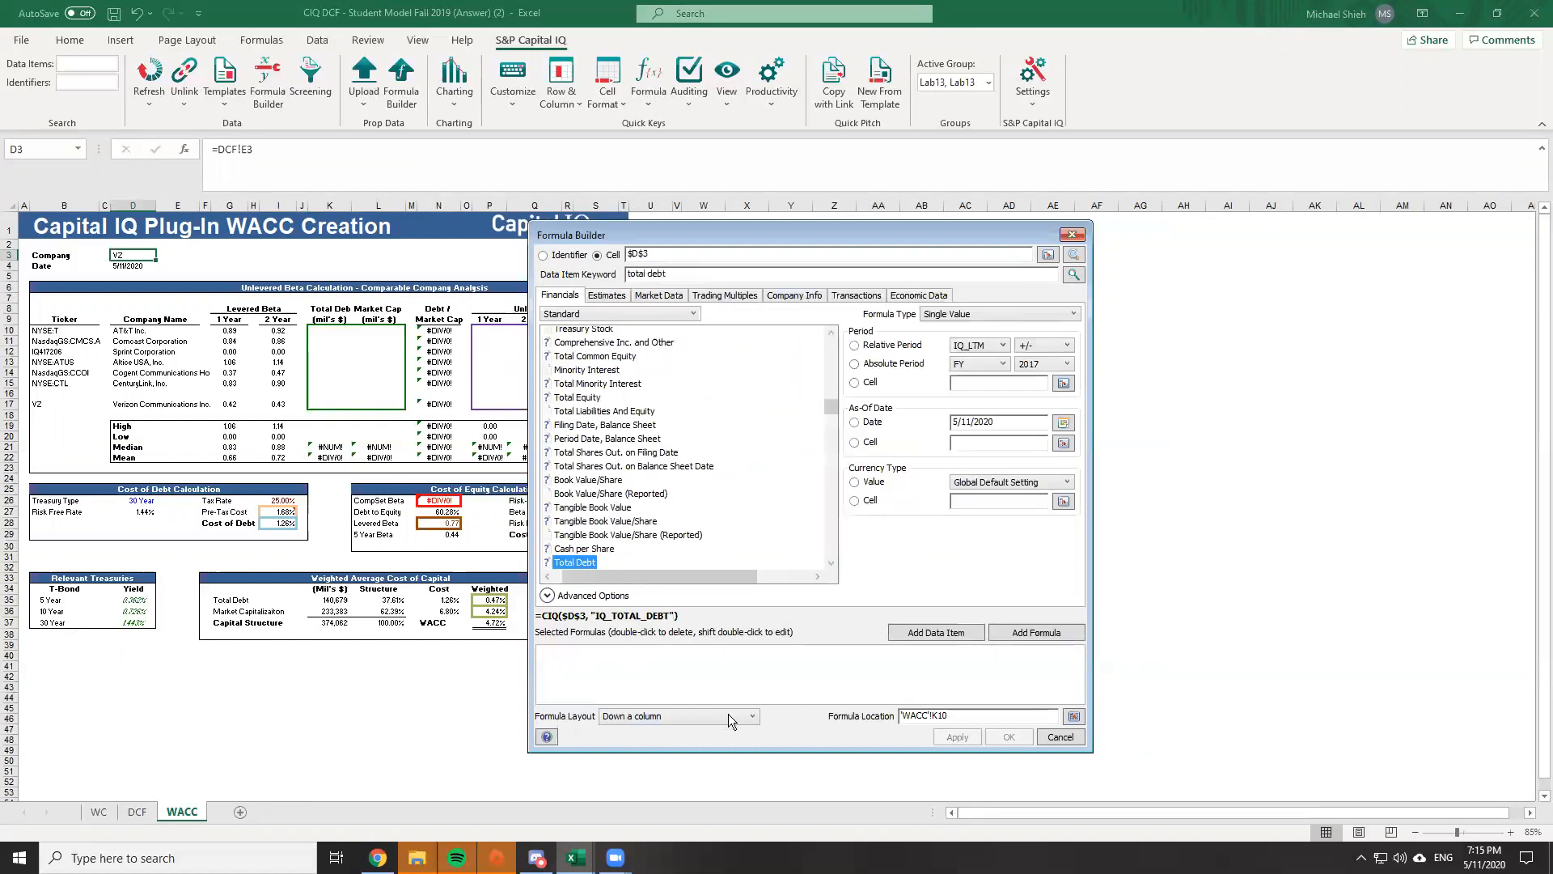
left_click(996, 383)
left_click(1045, 632)
left_click(641, 715)
left_click(638, 740)
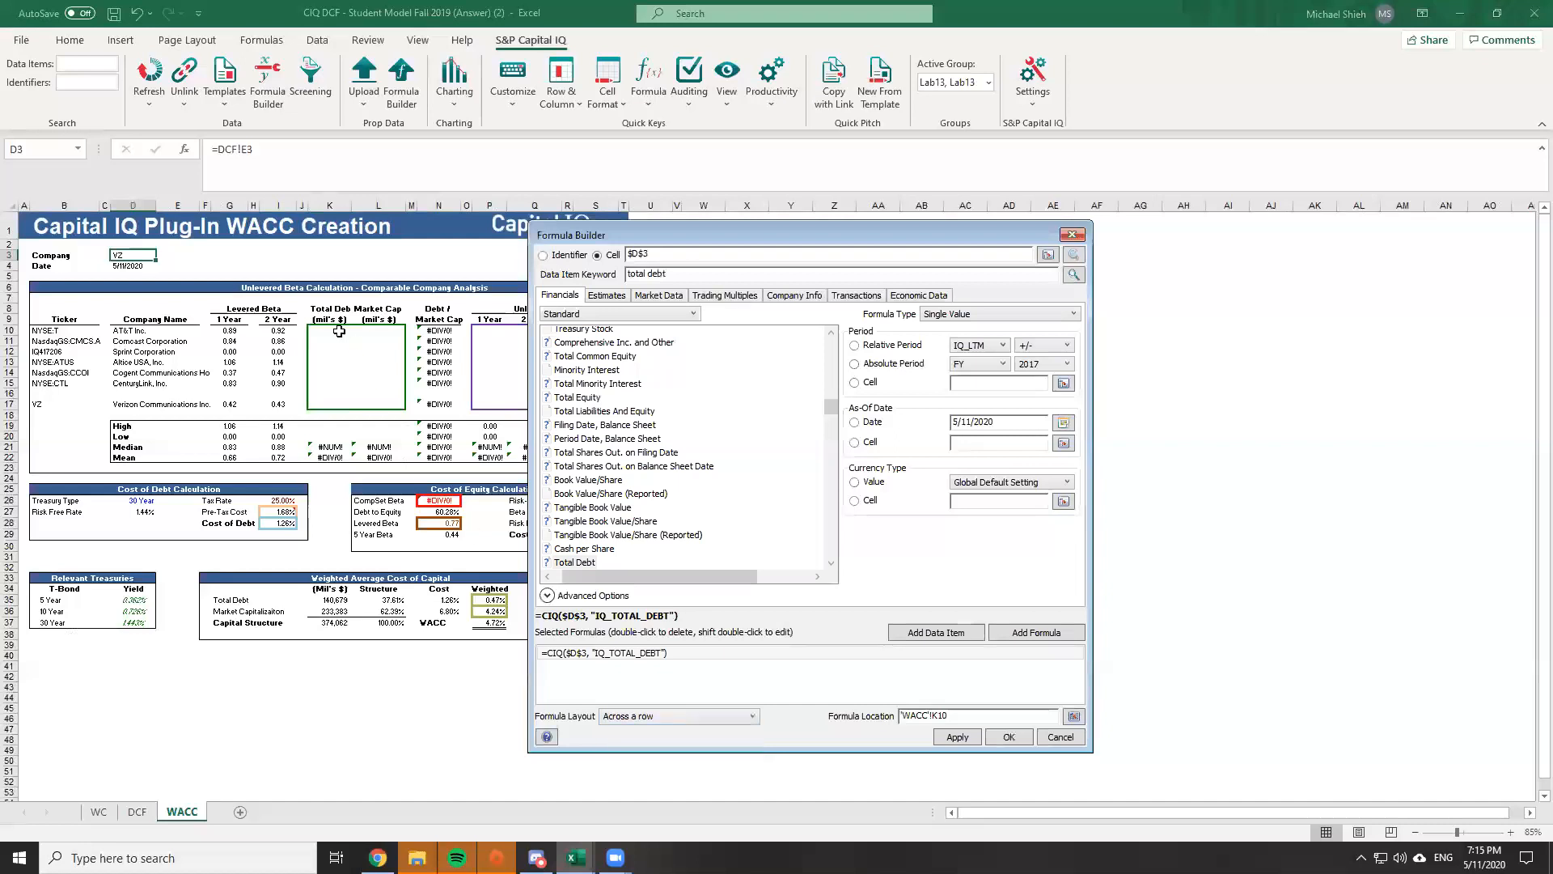
Add the Market Capitalization formula (IQ_MARKETCAP) and insert both formulas across K10:L10
triple_click(656, 273)
type("market cap")
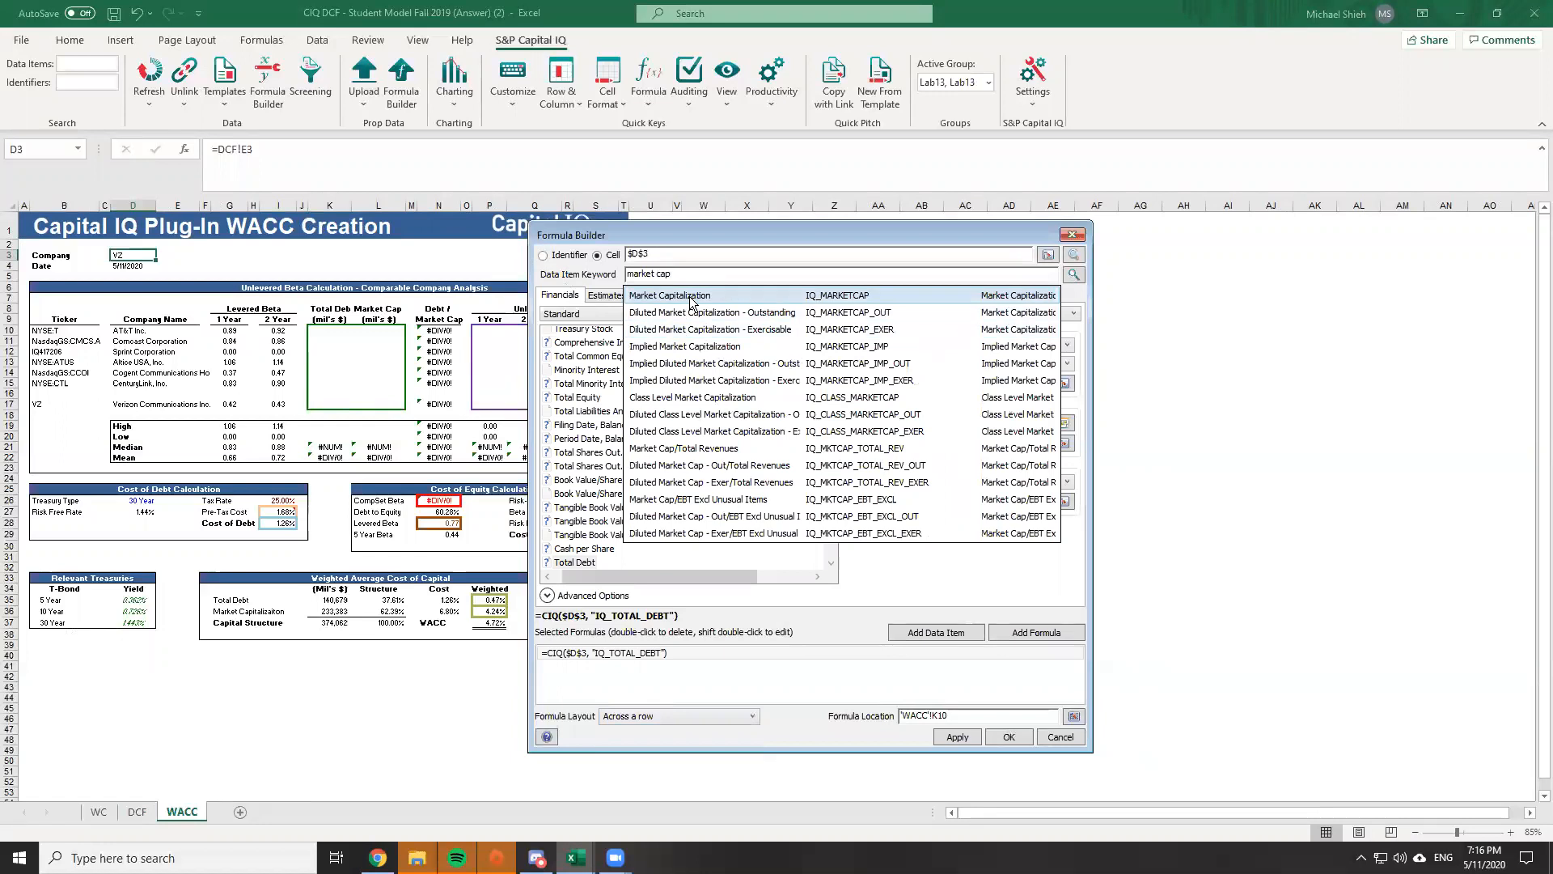
left_click(690, 296)
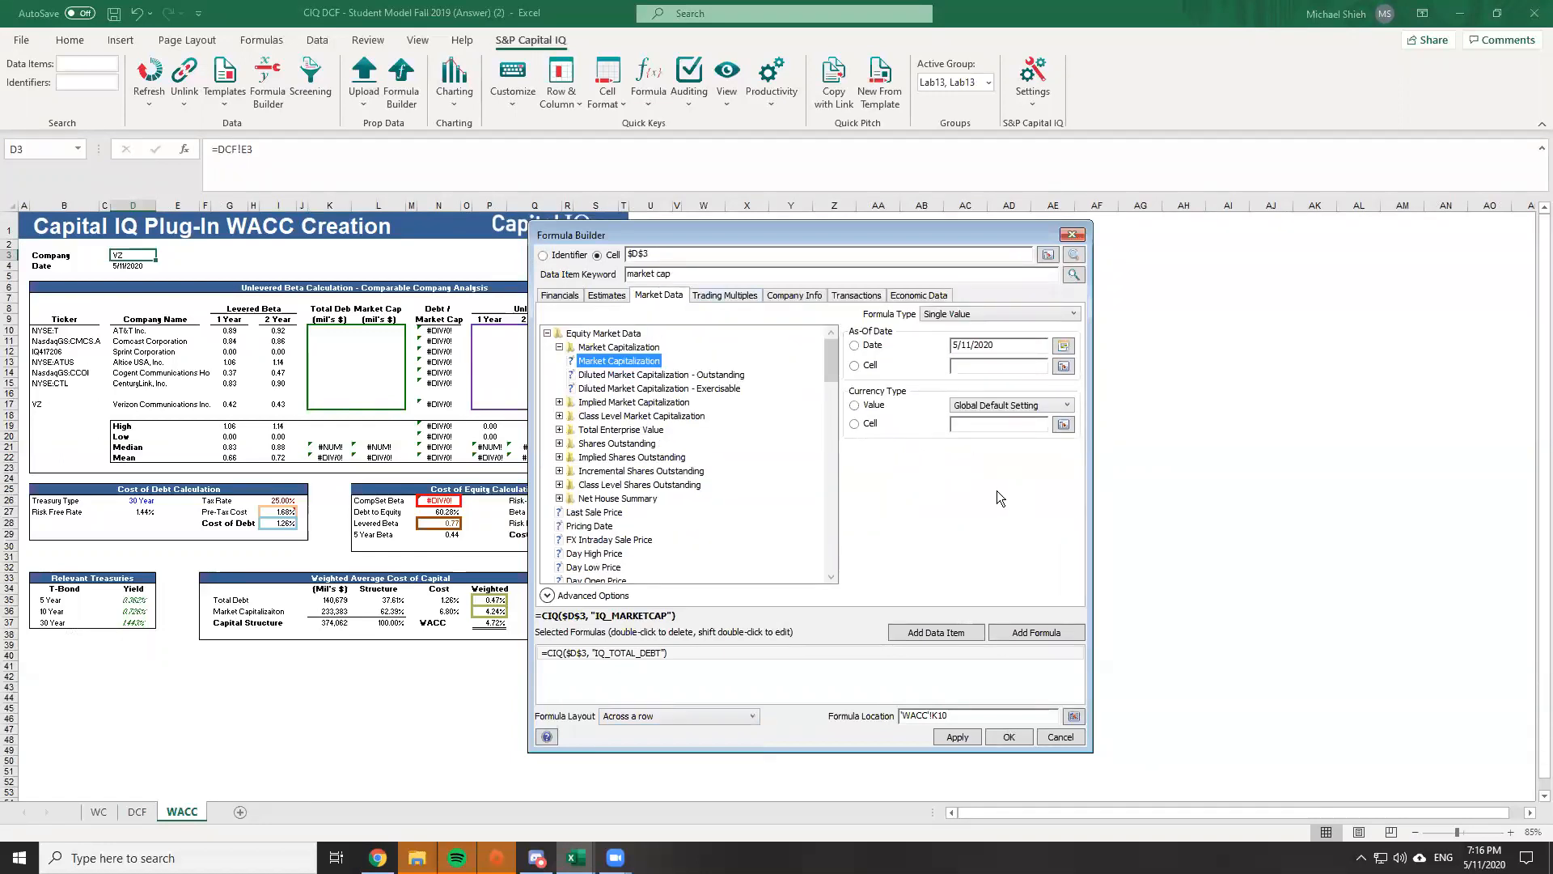
left_click(1022, 634)
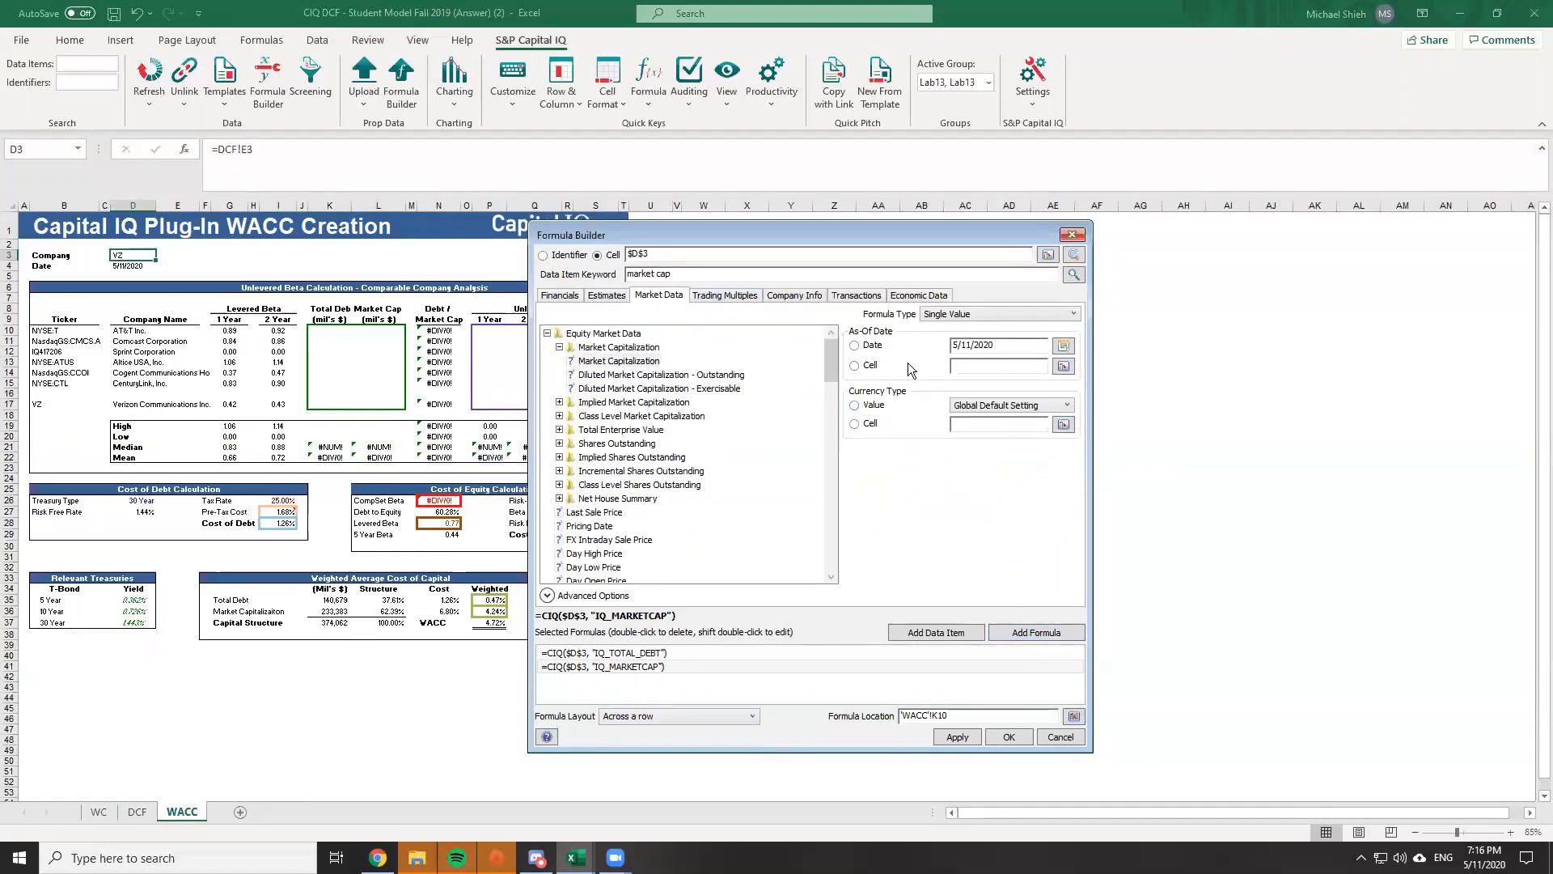
left_click(1008, 736)
left_click(340, 330)
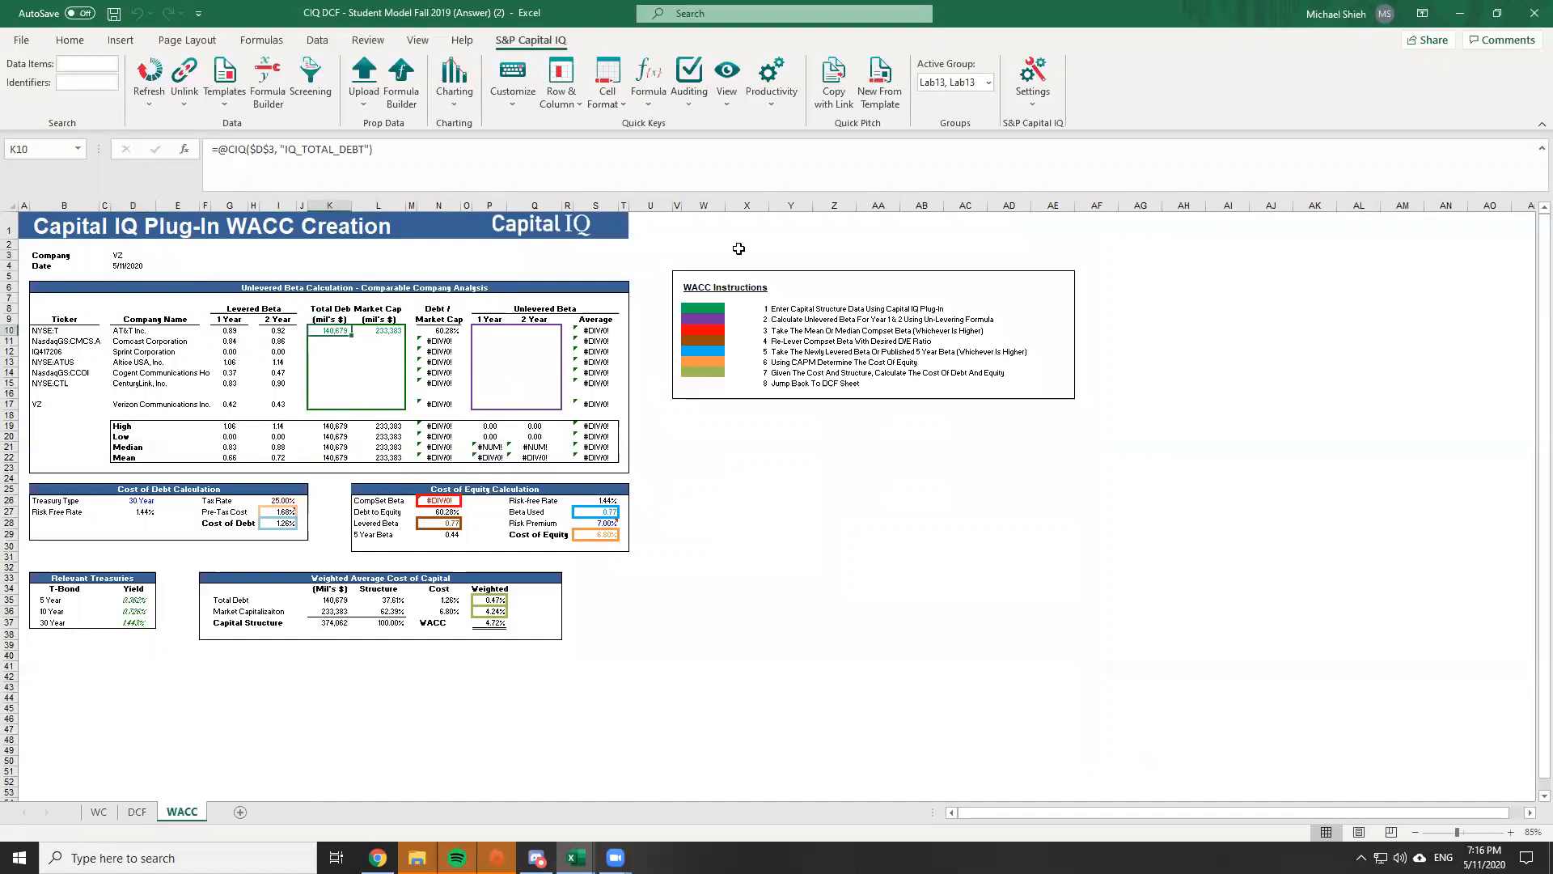
Inspect the new total debt formula in K10 and the date formula in D4
key("Right")
key("Left")
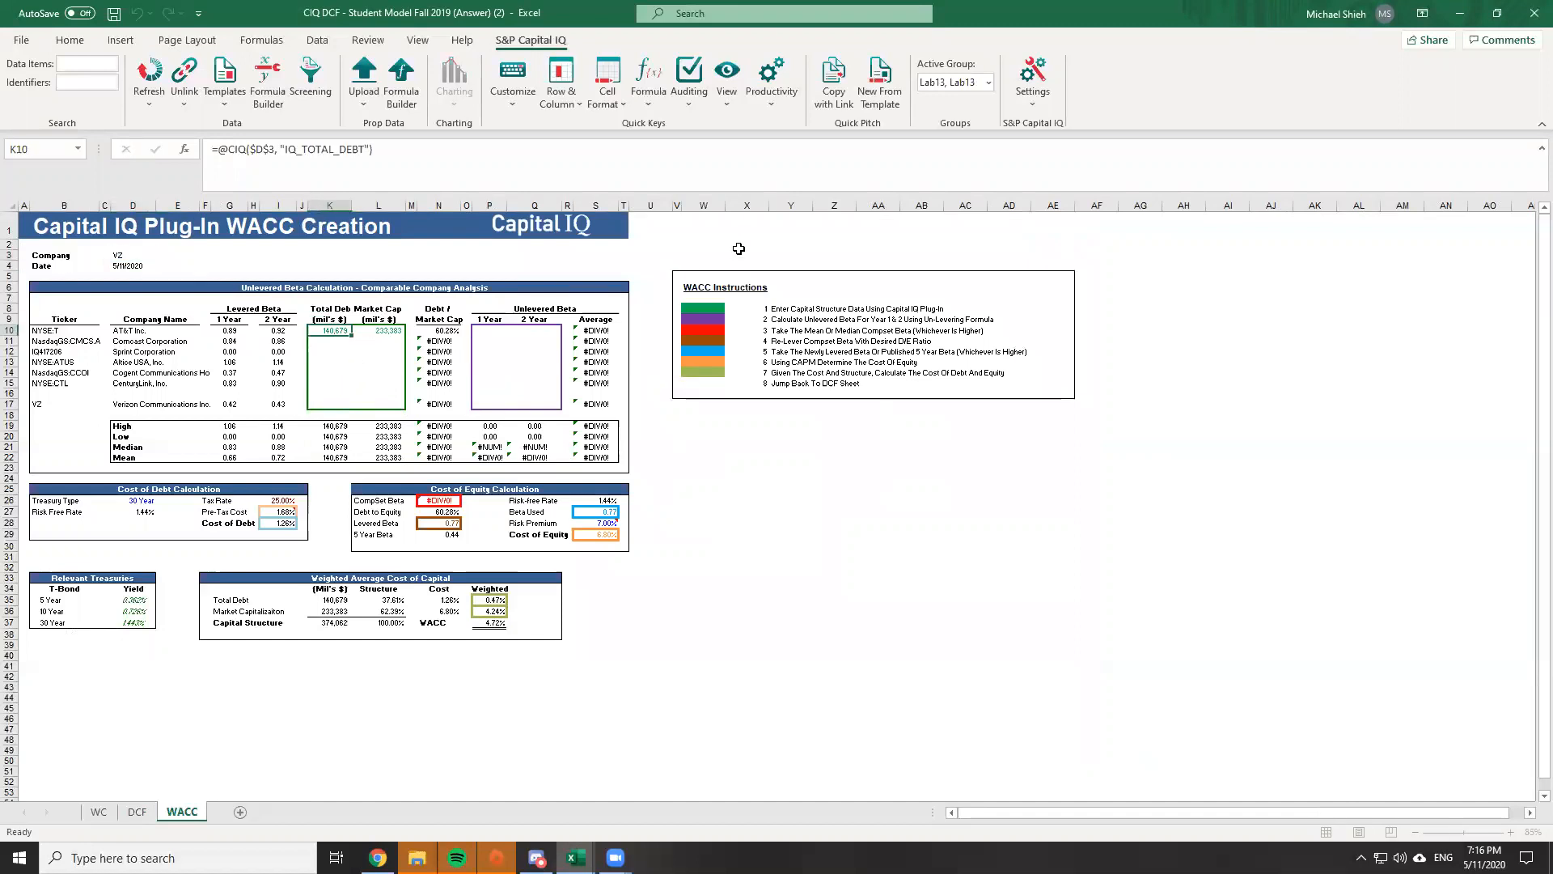
key("Right")
key("Left")
key("F2")
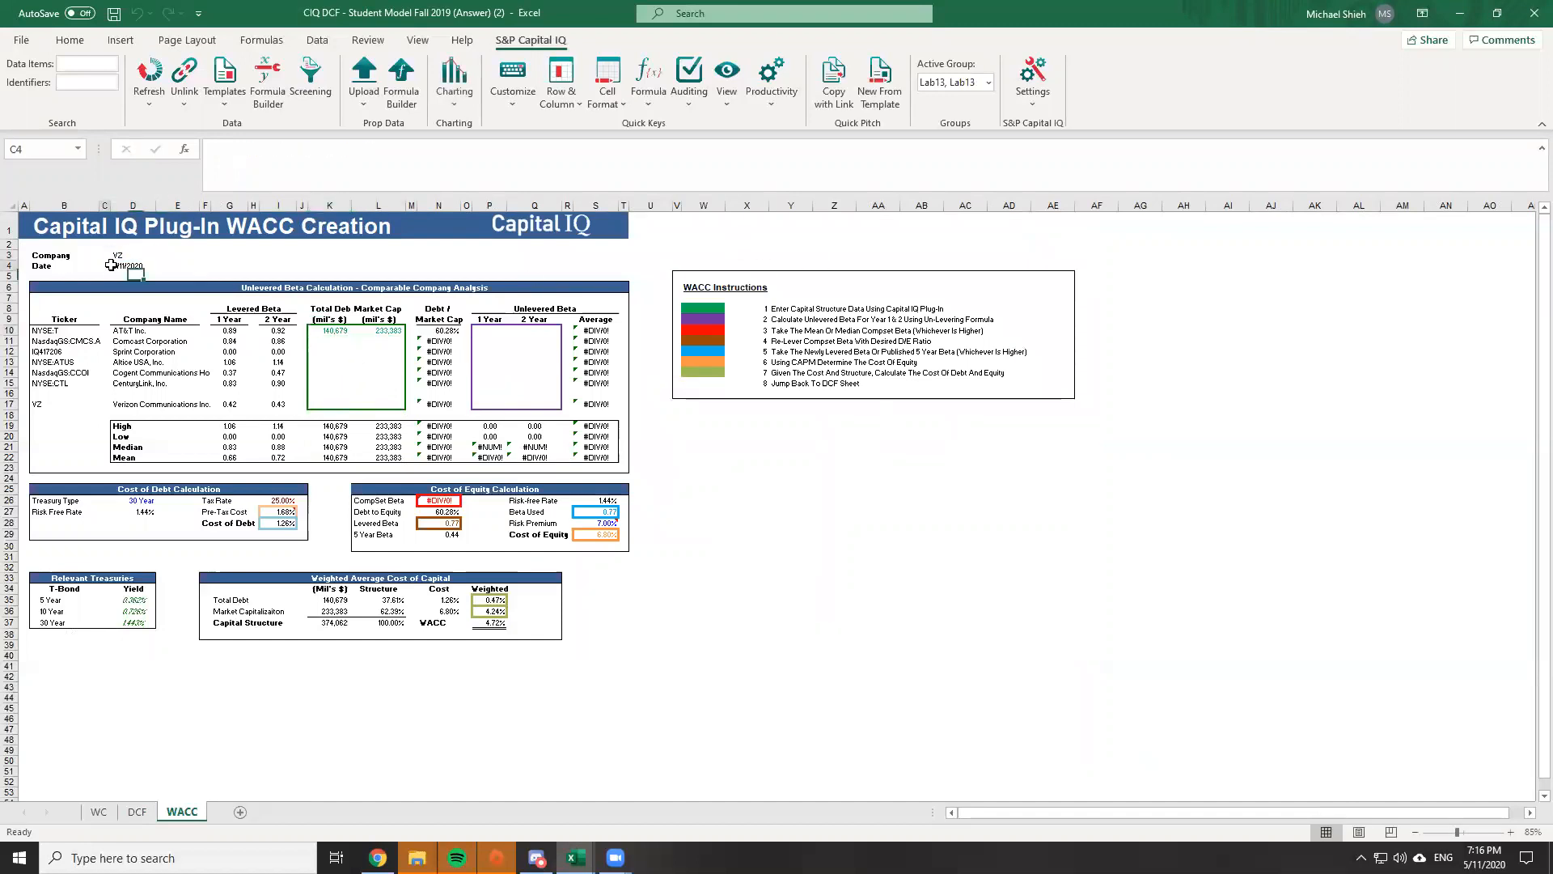
key("Escape")
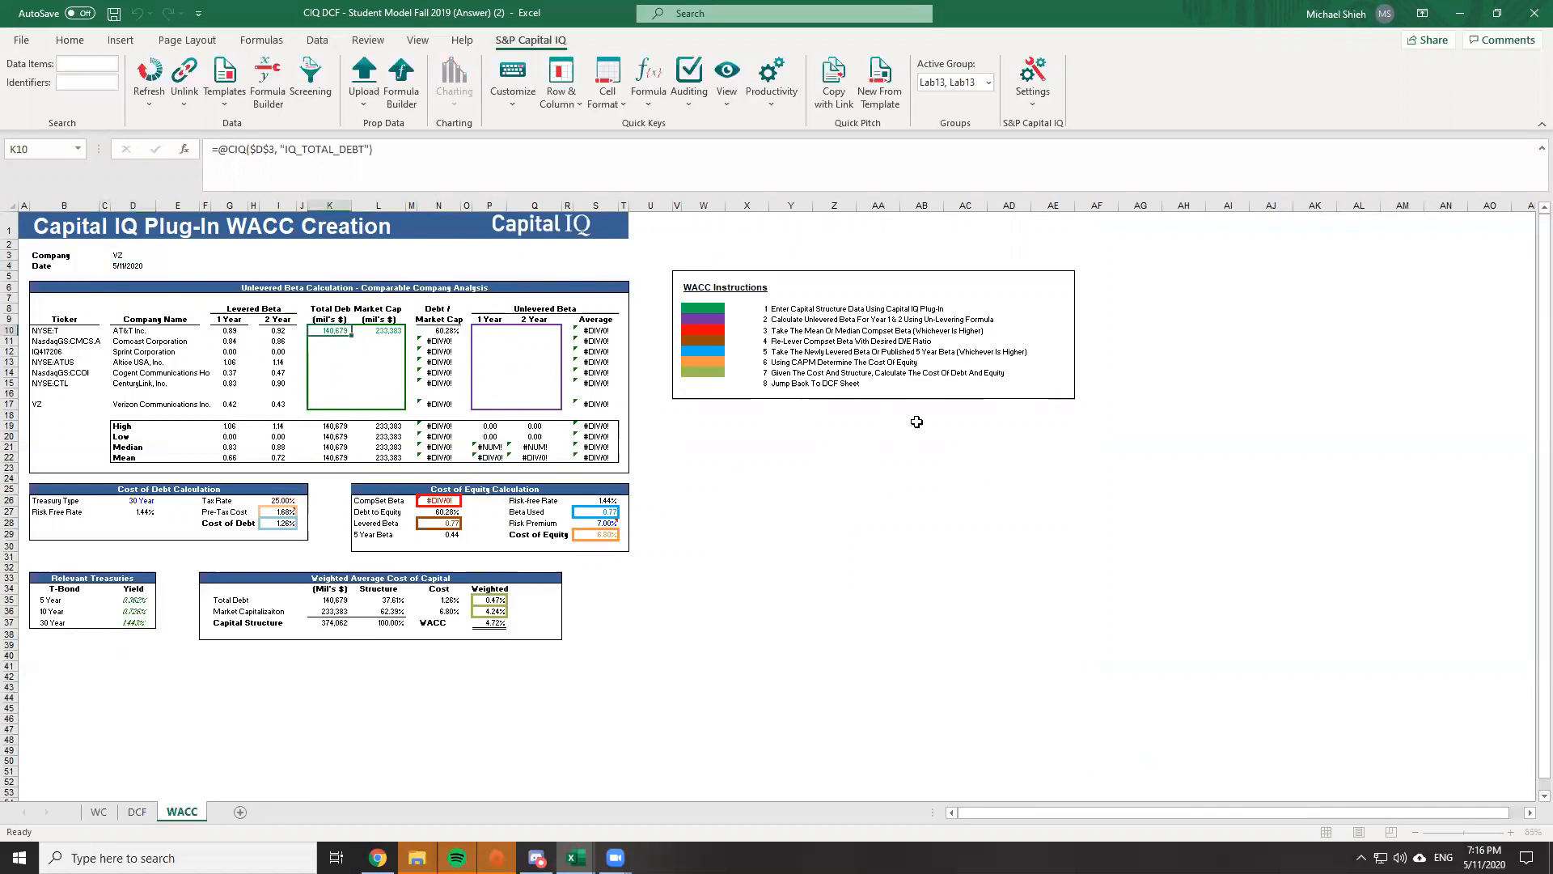
left_click(120, 266)
key("F2")
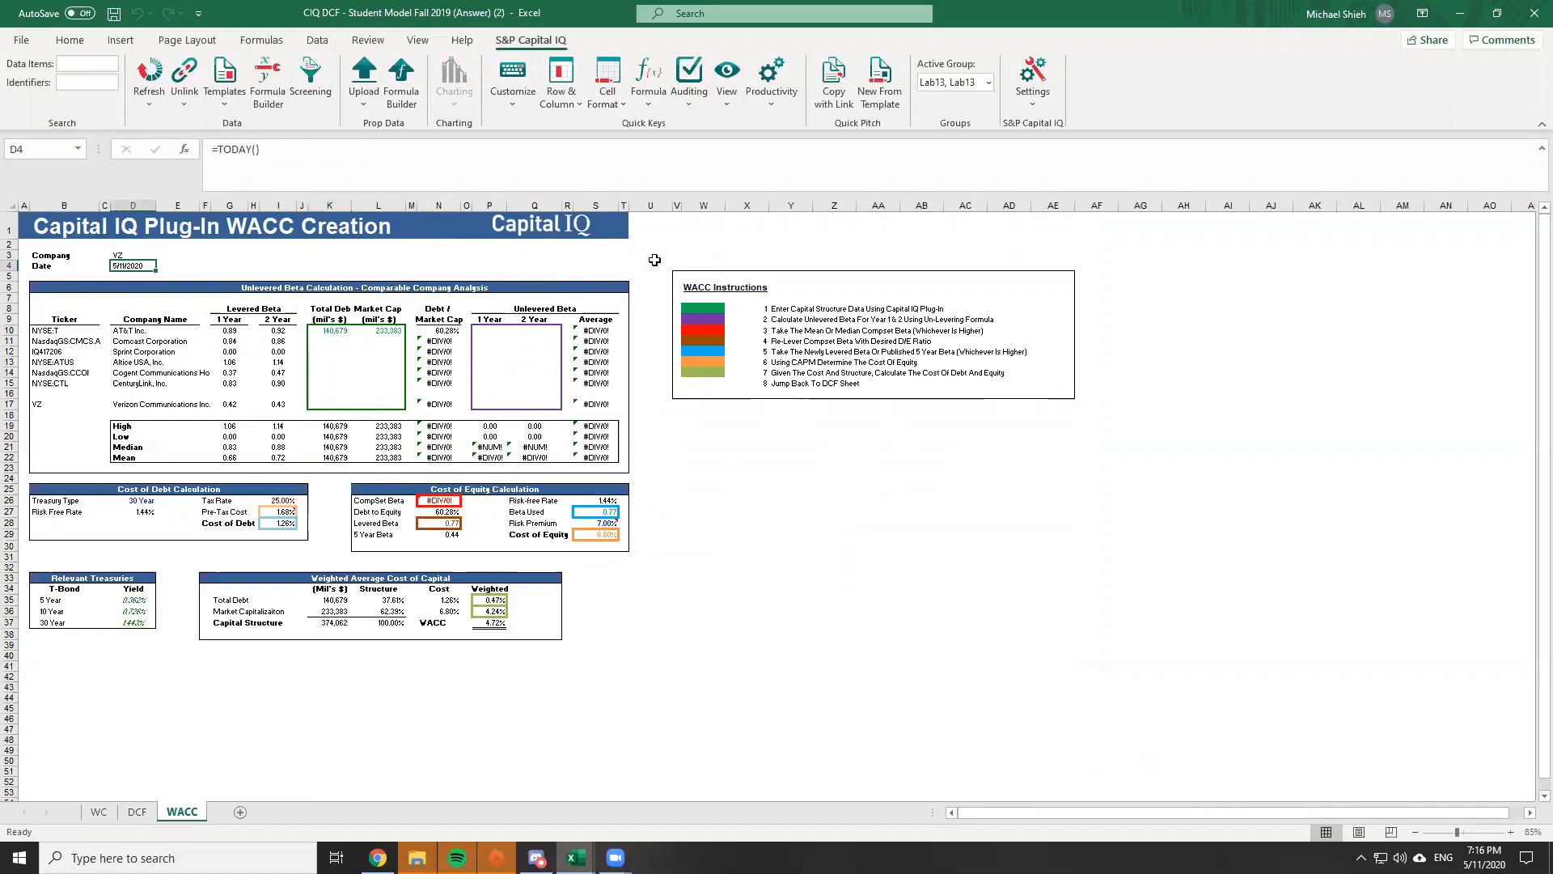
key("Tab")
double_click(334, 327)
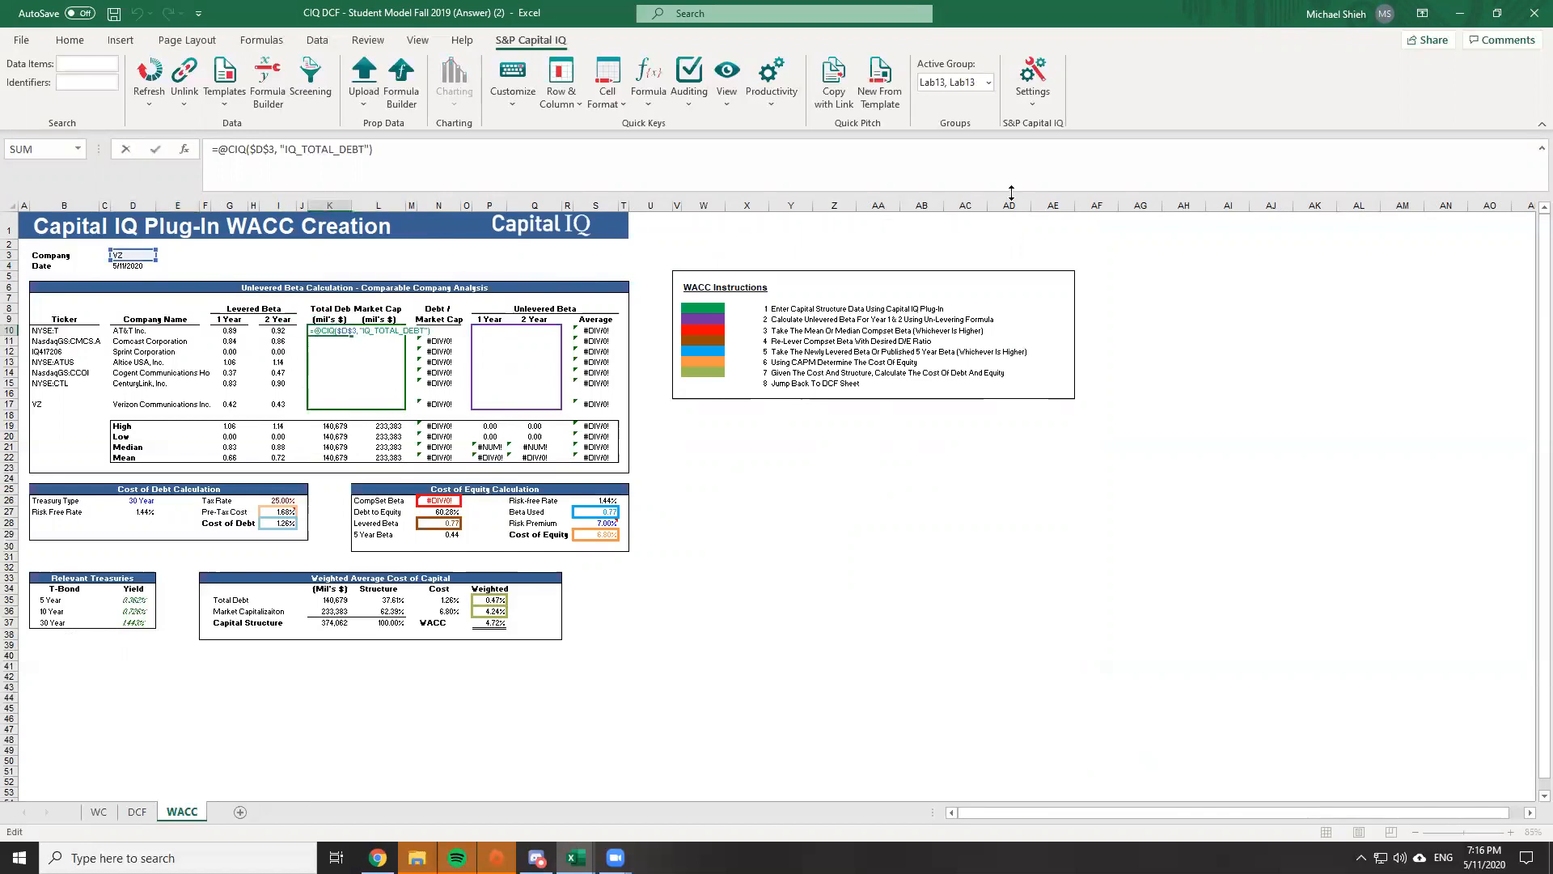
Copy the total debt and market cap formulas in K10:L10 and paste them as formulas only through K17:L17
key("Escape")
key("shift+Right")
key("shift+Down")
key("shift+Down")
key("shift+Down")
key("shift+Down")
key("shift+Down")
key("shift+Up")
key("shift+Up")
key("shift+Up")
key("shift+Up")
key("shift+Up")
key("ctrl+c")
key("shift+Down")
key("shift+Down")
key("shift+Down")
key("shift+Down")
key("shift+Down")
key("shift+Down")
key("shift+Down")
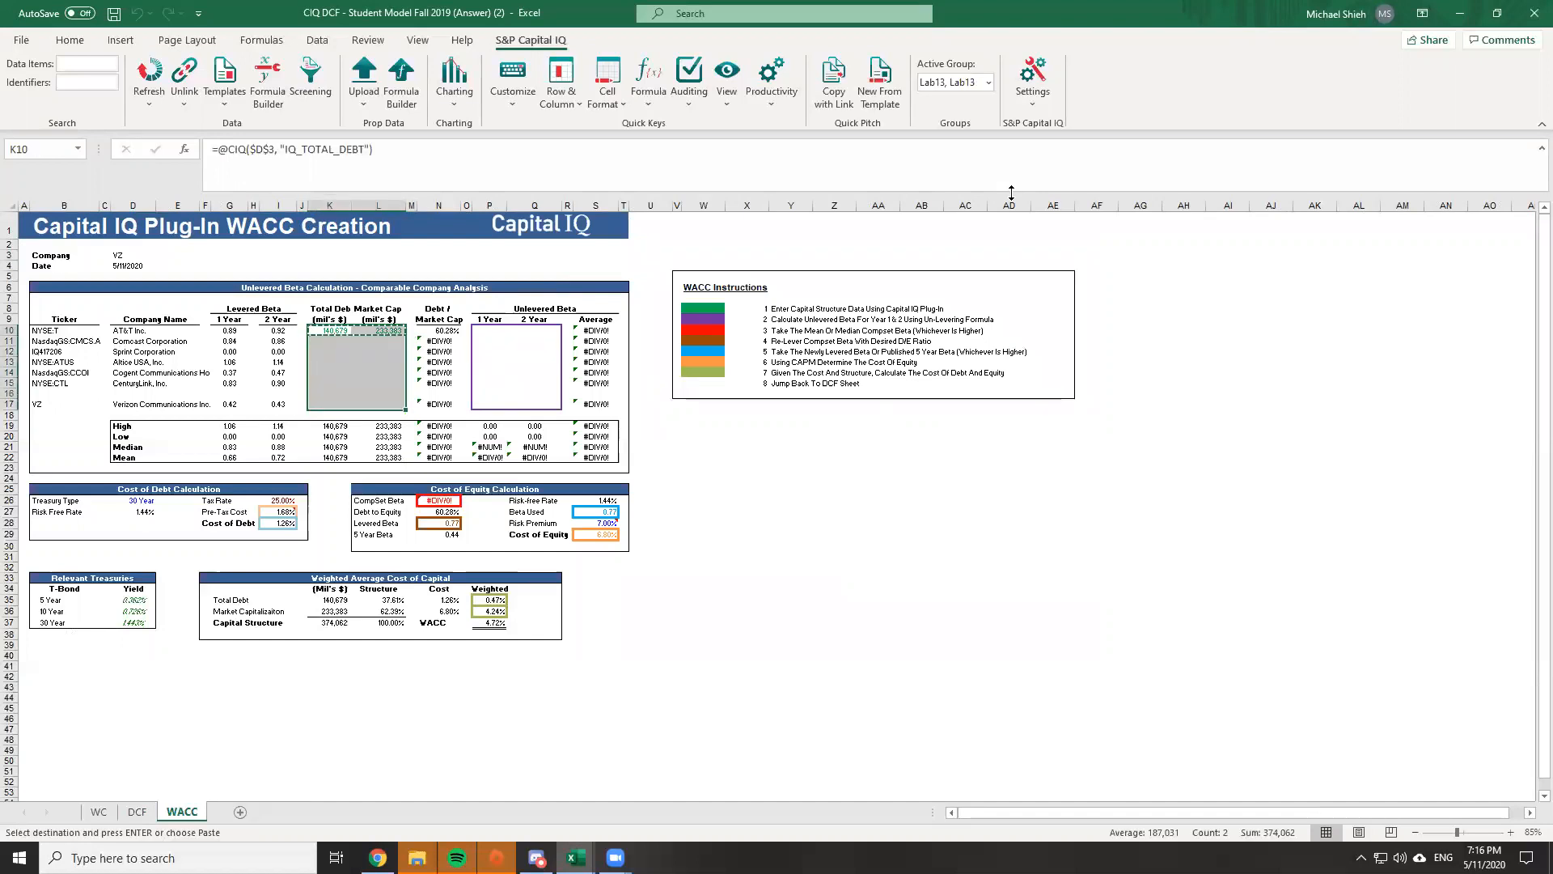
key("alt")
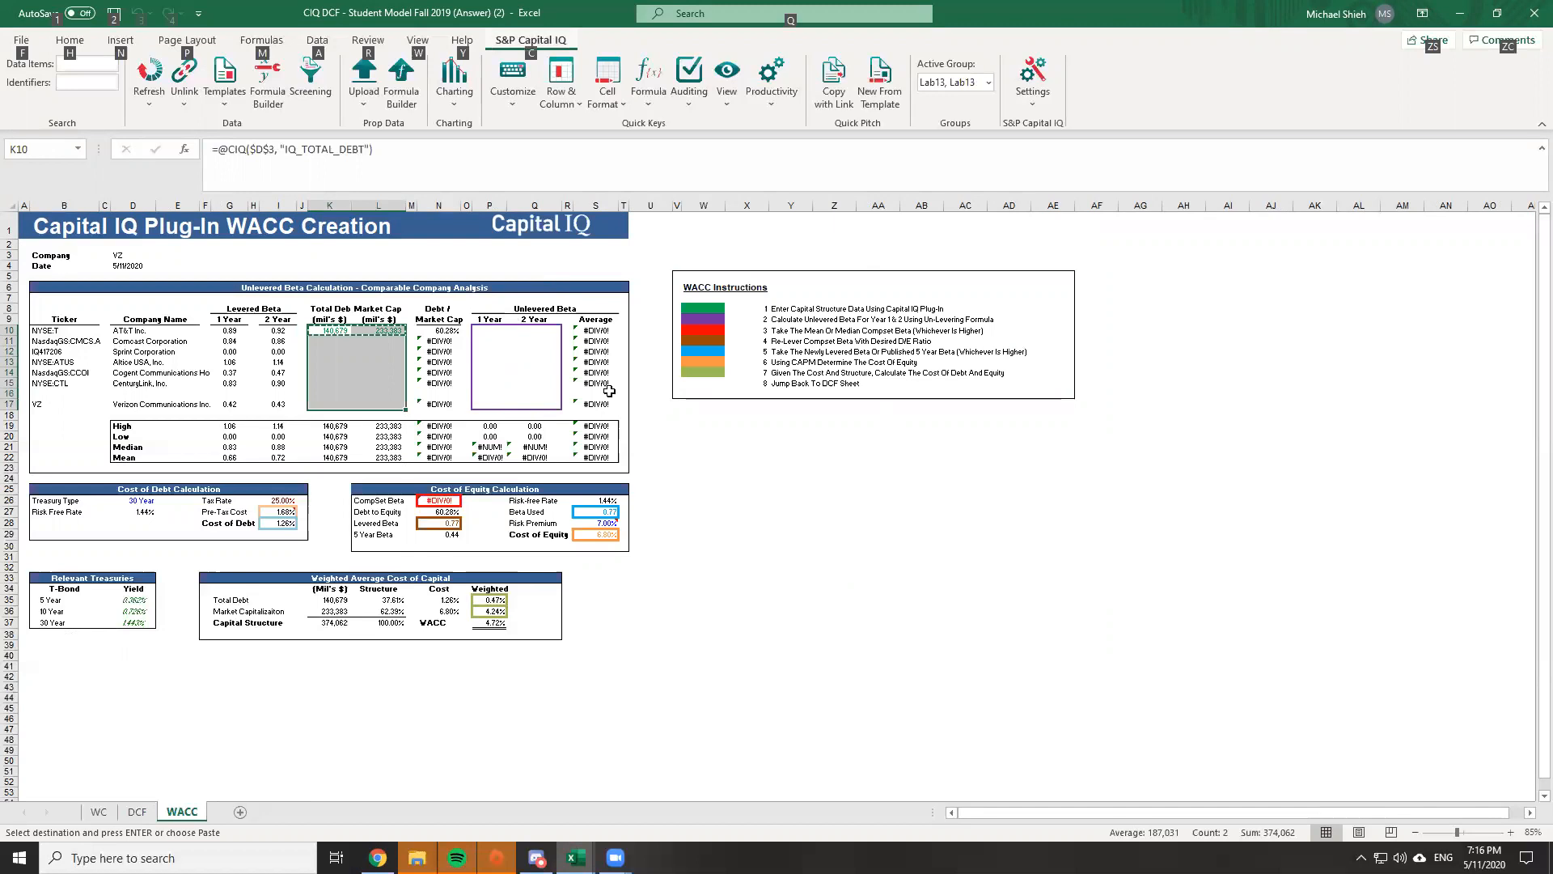
key("h")
key("v")
key("s")
key("f")
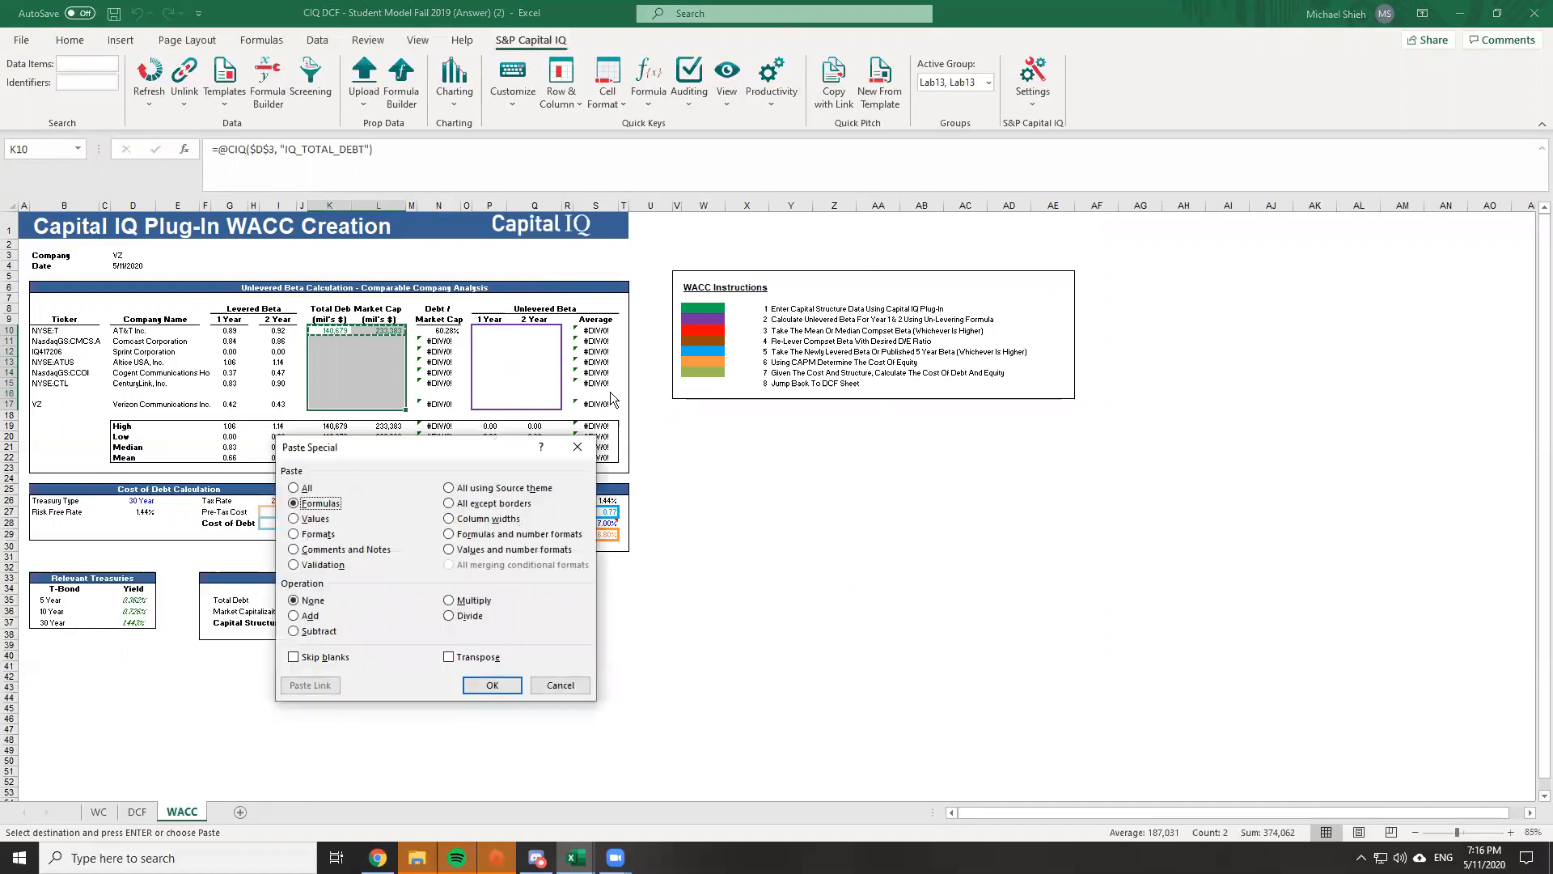
key("Return")
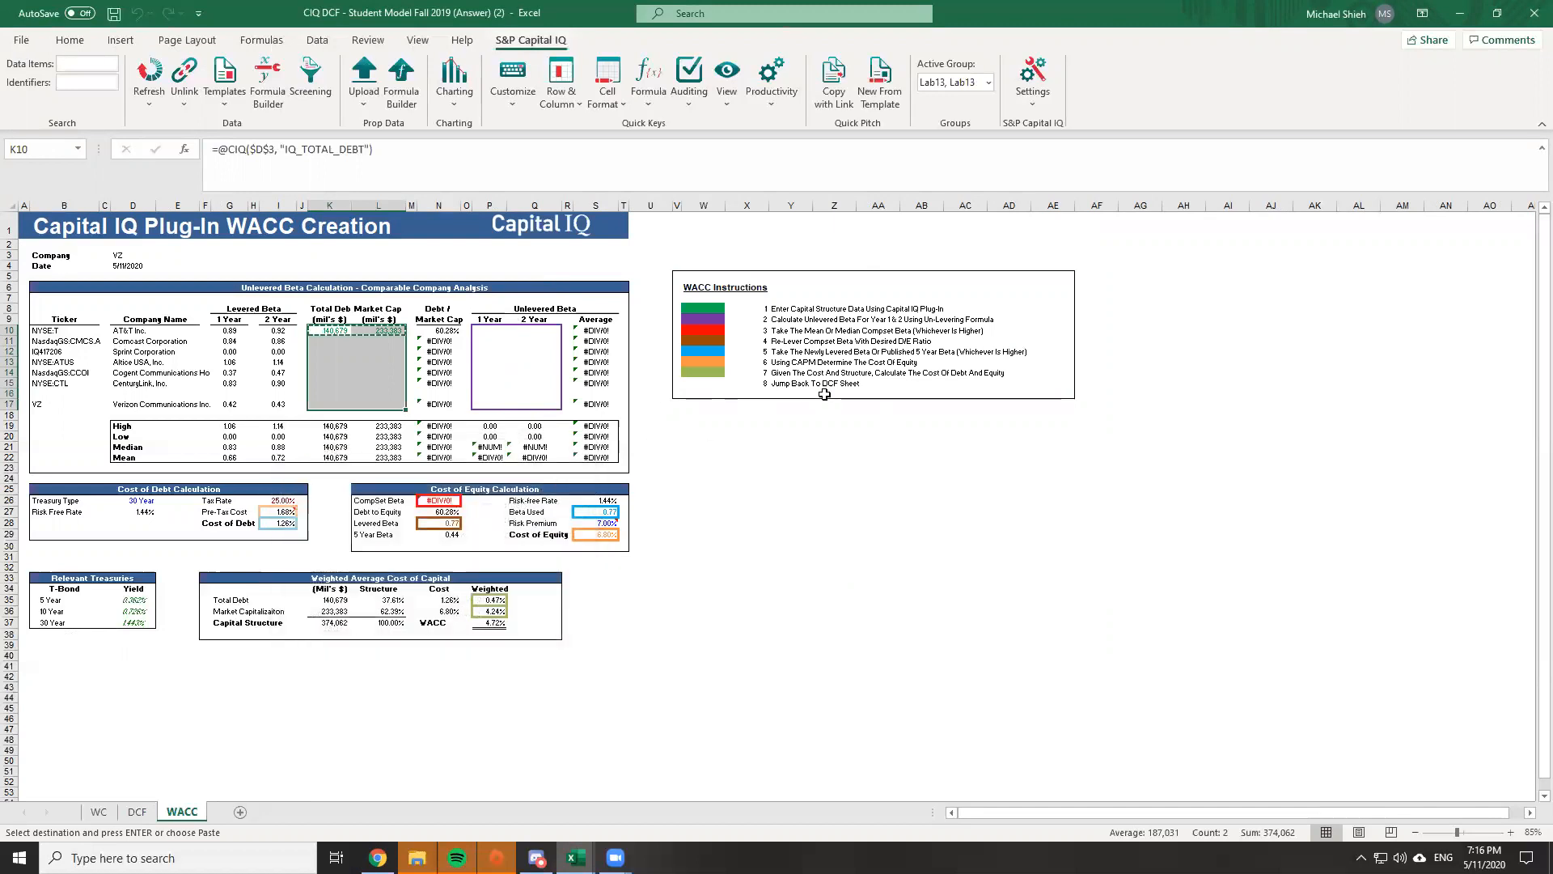
key("alt+h")
key("v")
key("s")
key("f")
key("Return")
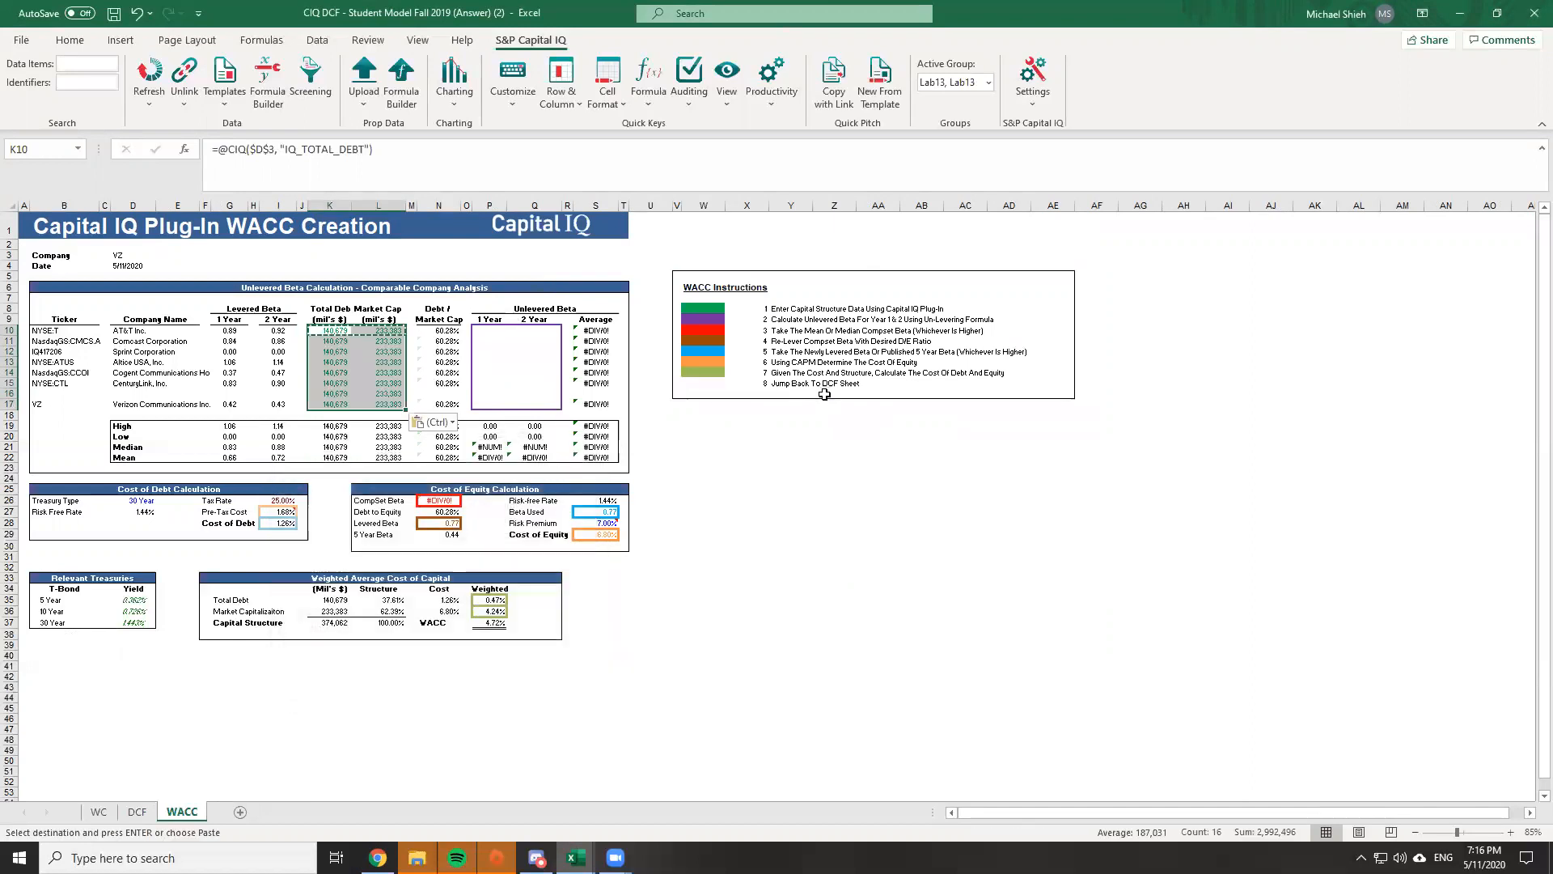
Clear the pasted formulas from the blank spacer row cells K16:L16
key("Down")
key("Down")
key("Down")
key("Down")
key("Down")
key("Down")
key("shift+Right")
key("Delete")
Check the company reference in K10's total debt formula and in the copies down the column
key("Up")
key("Up")
key("Up")
key("Up")
key("Up")
key("Up")
key("F2")
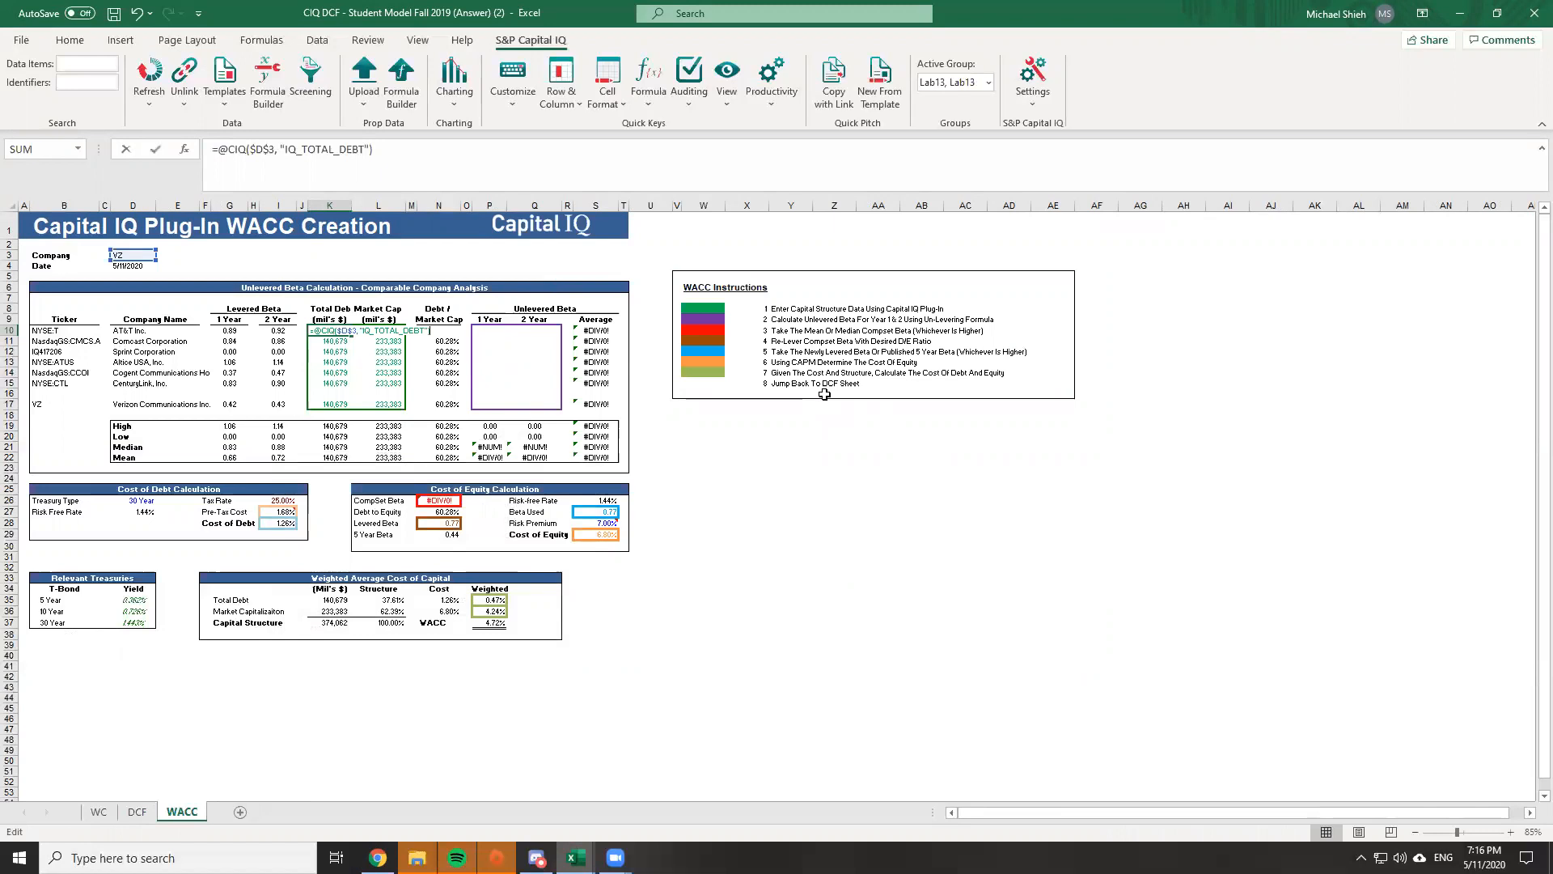
key("Return")
key("Down")
key("Down")
key("Down")
key("Down")
key("Down")
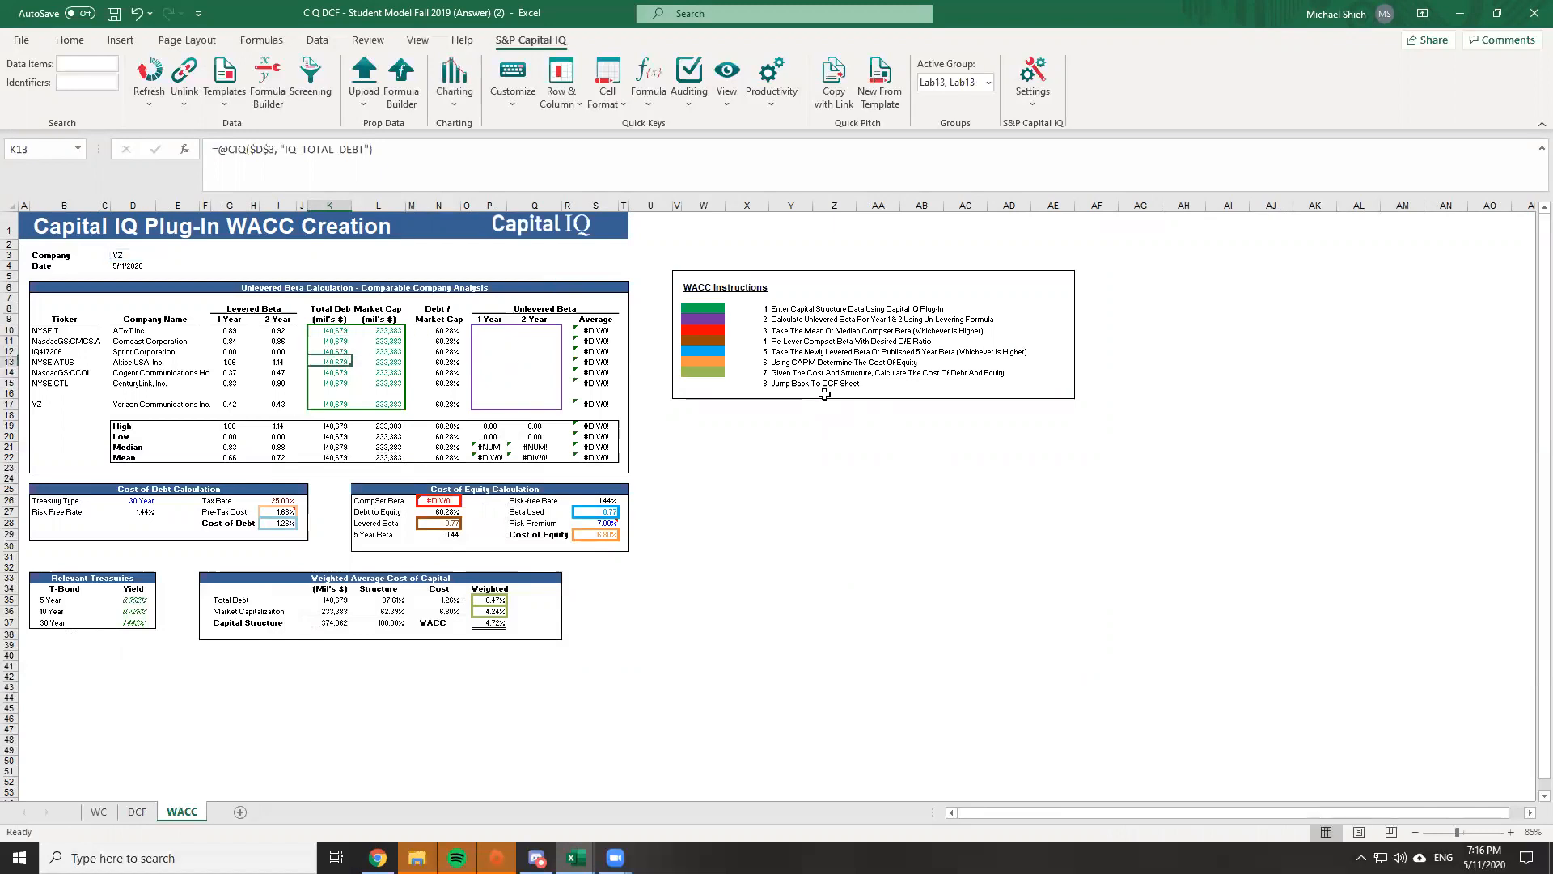
key("Right")
key("Left")
Repoint K10's total debt formula to AT&T's ticker in B10, locking only the column as $B10
key("Up")
key("Up")
key("Up")
key("Up")
key("Up")
key("Up")
key("F2")
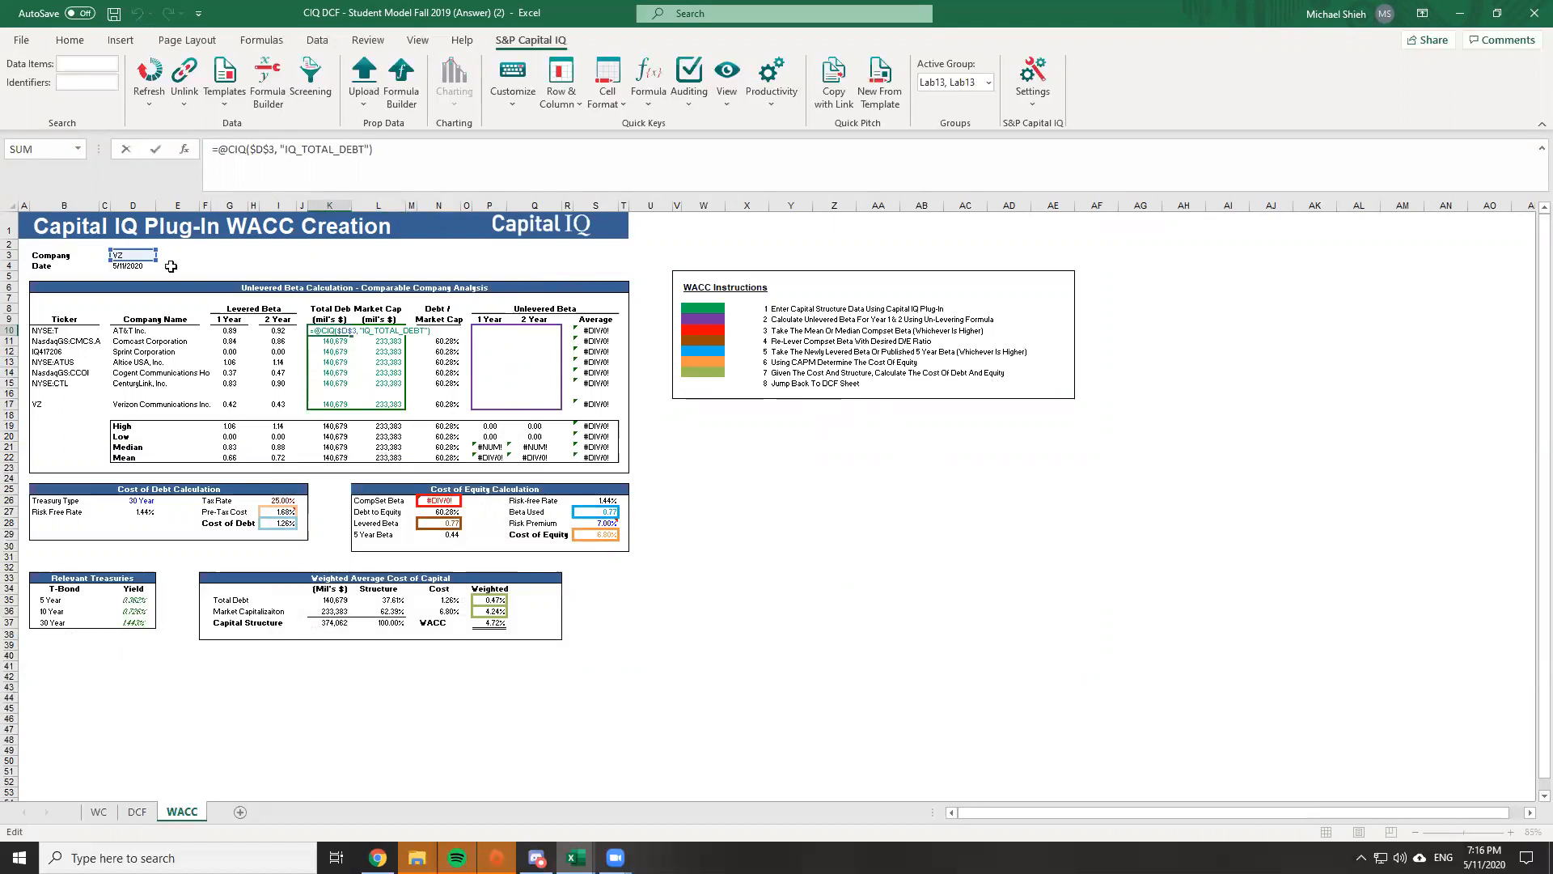
left_click_drag(143, 263, 63, 335)
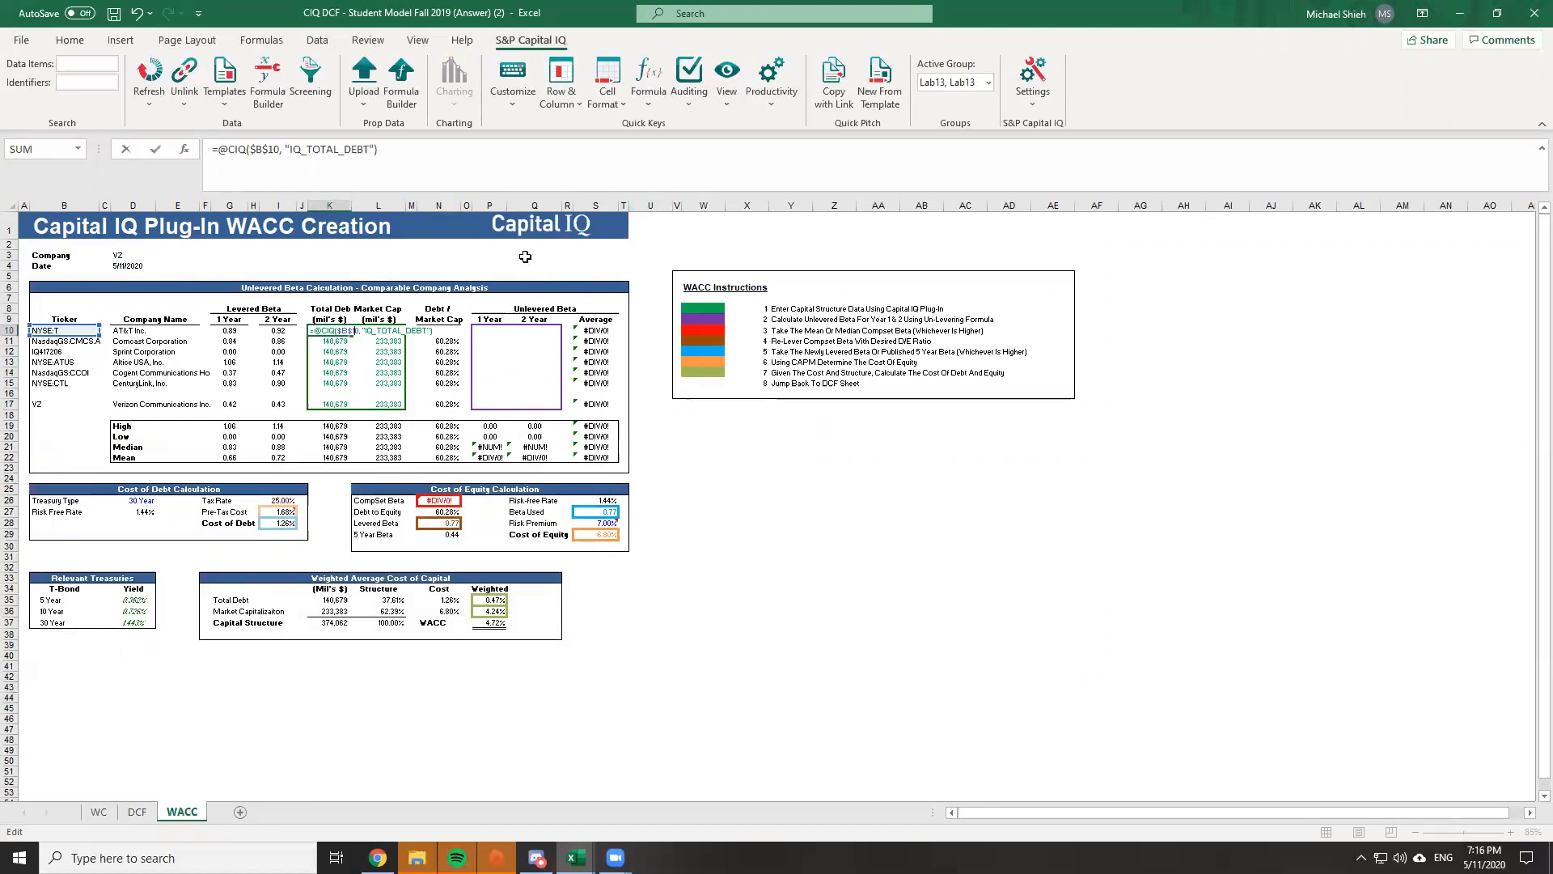
key("F4")
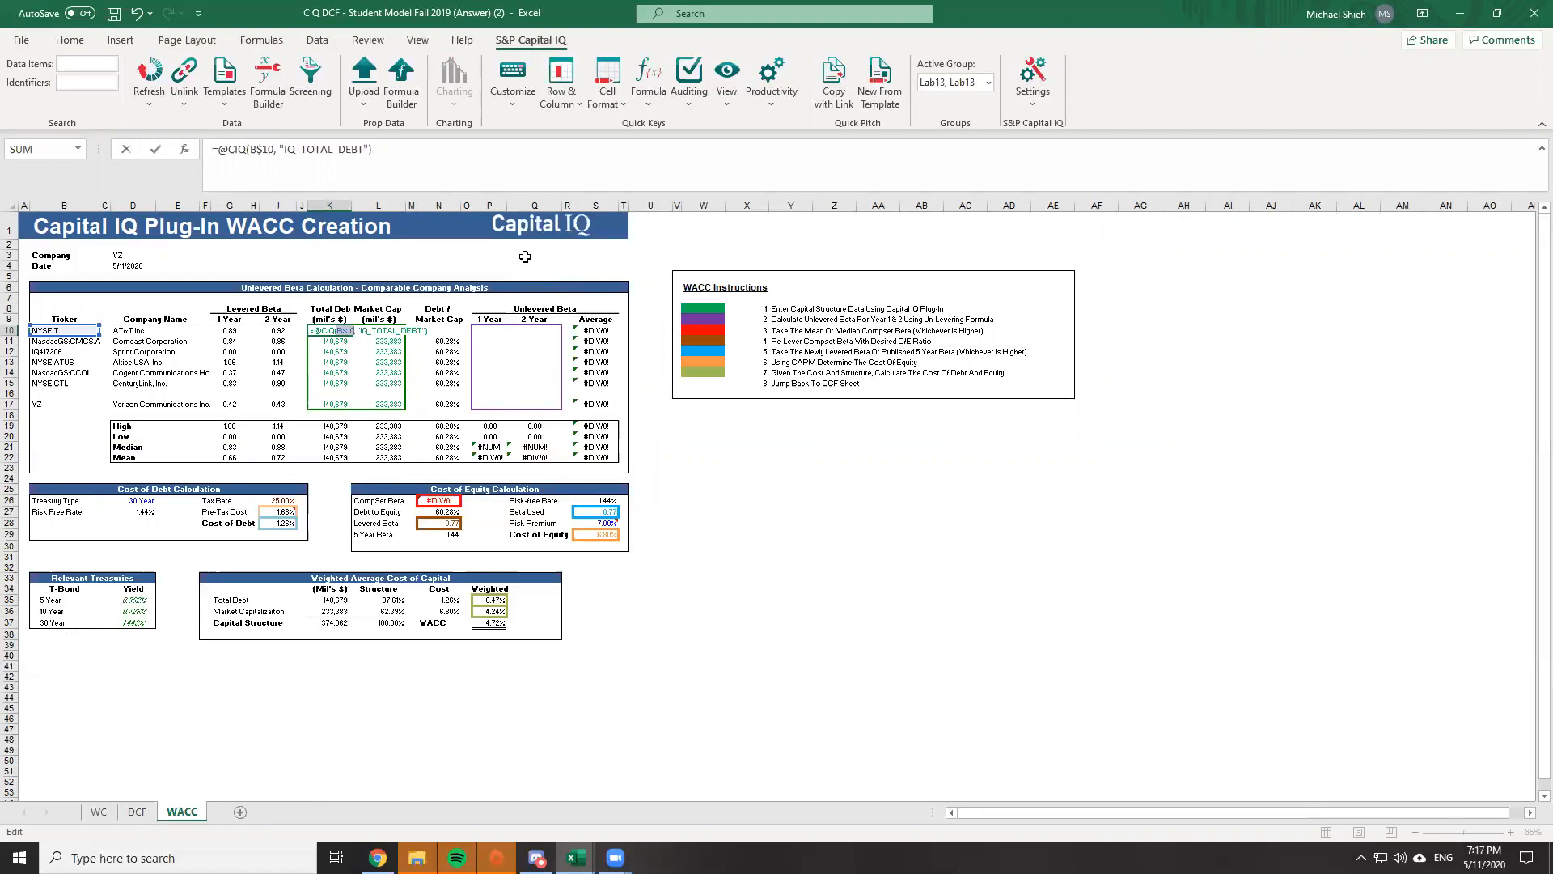
key("F4")
key("Tab")
Repoint L10's market cap formula to AT&T's ticker in B10 as a fully relative reference
key("F1")
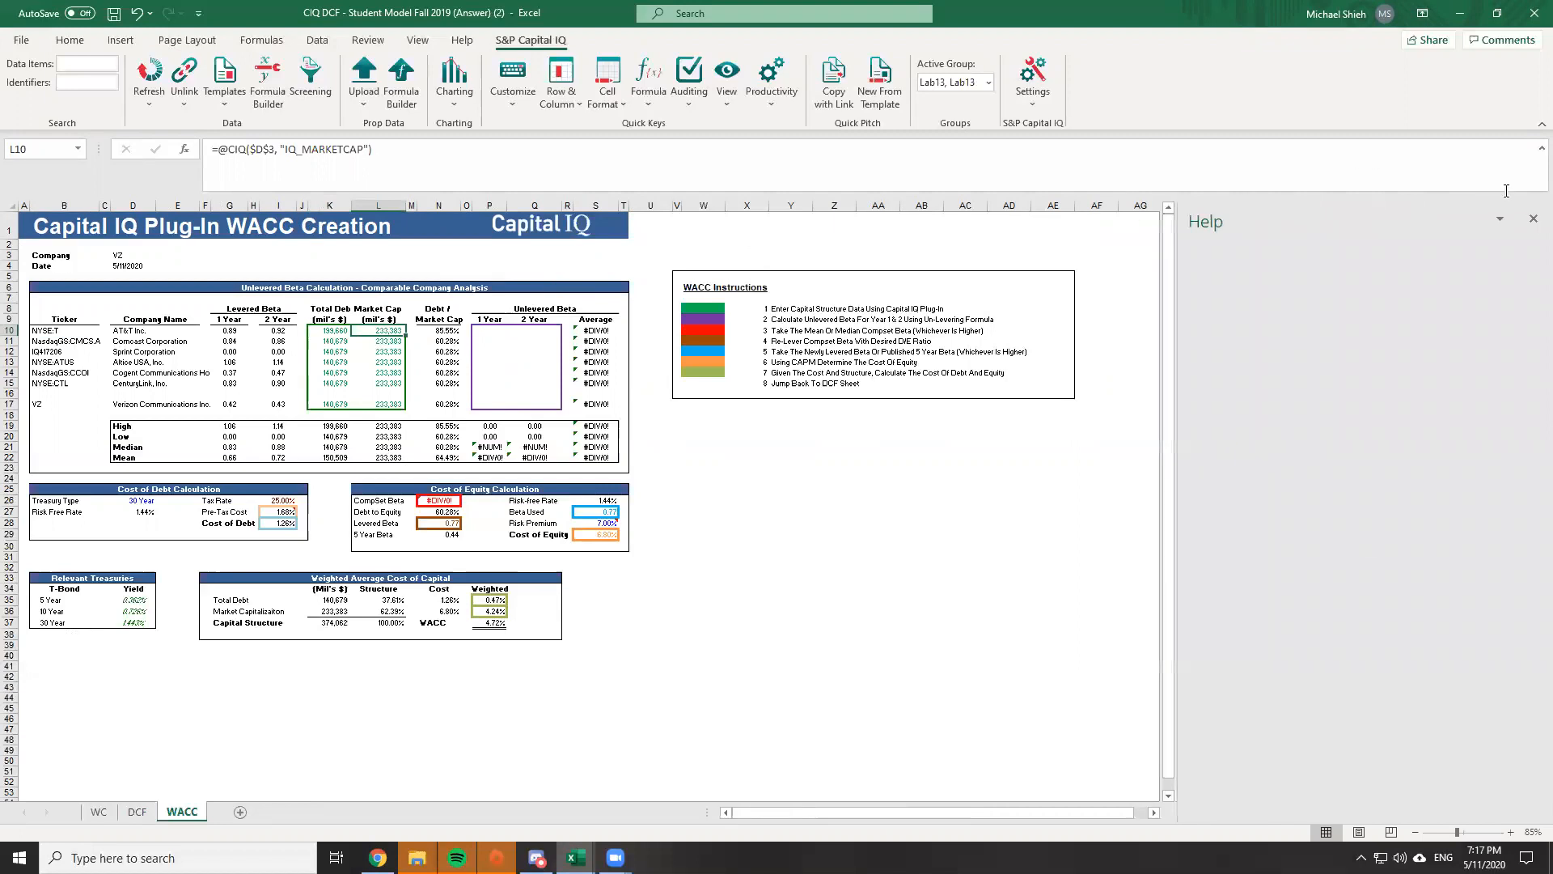
left_click(1532, 219)
key("F2")
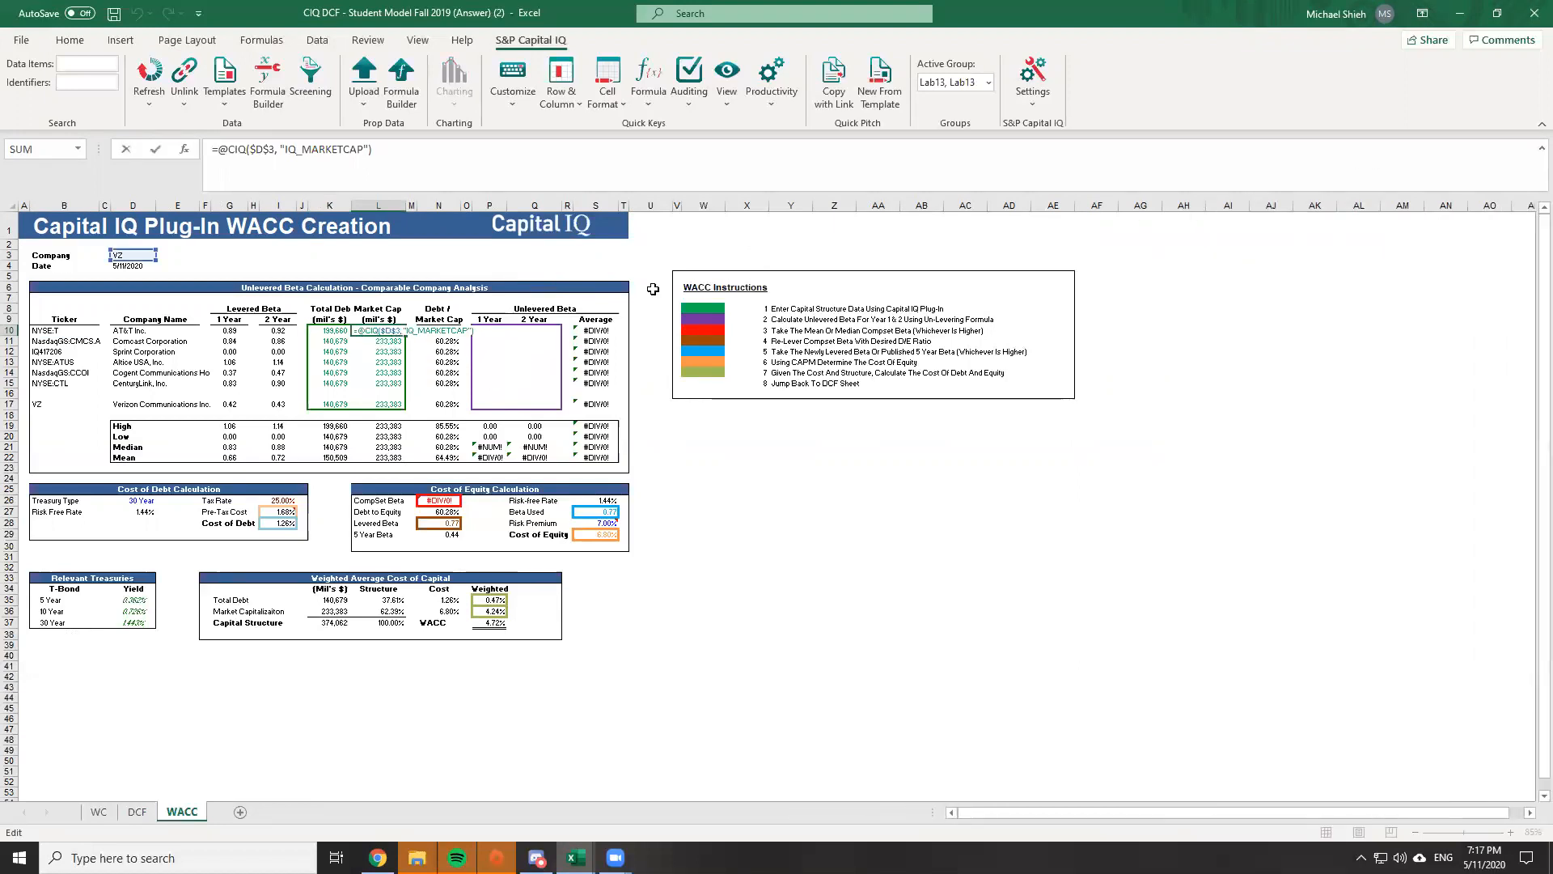
left_click(390, 330)
key("BackSpace")
type("B")
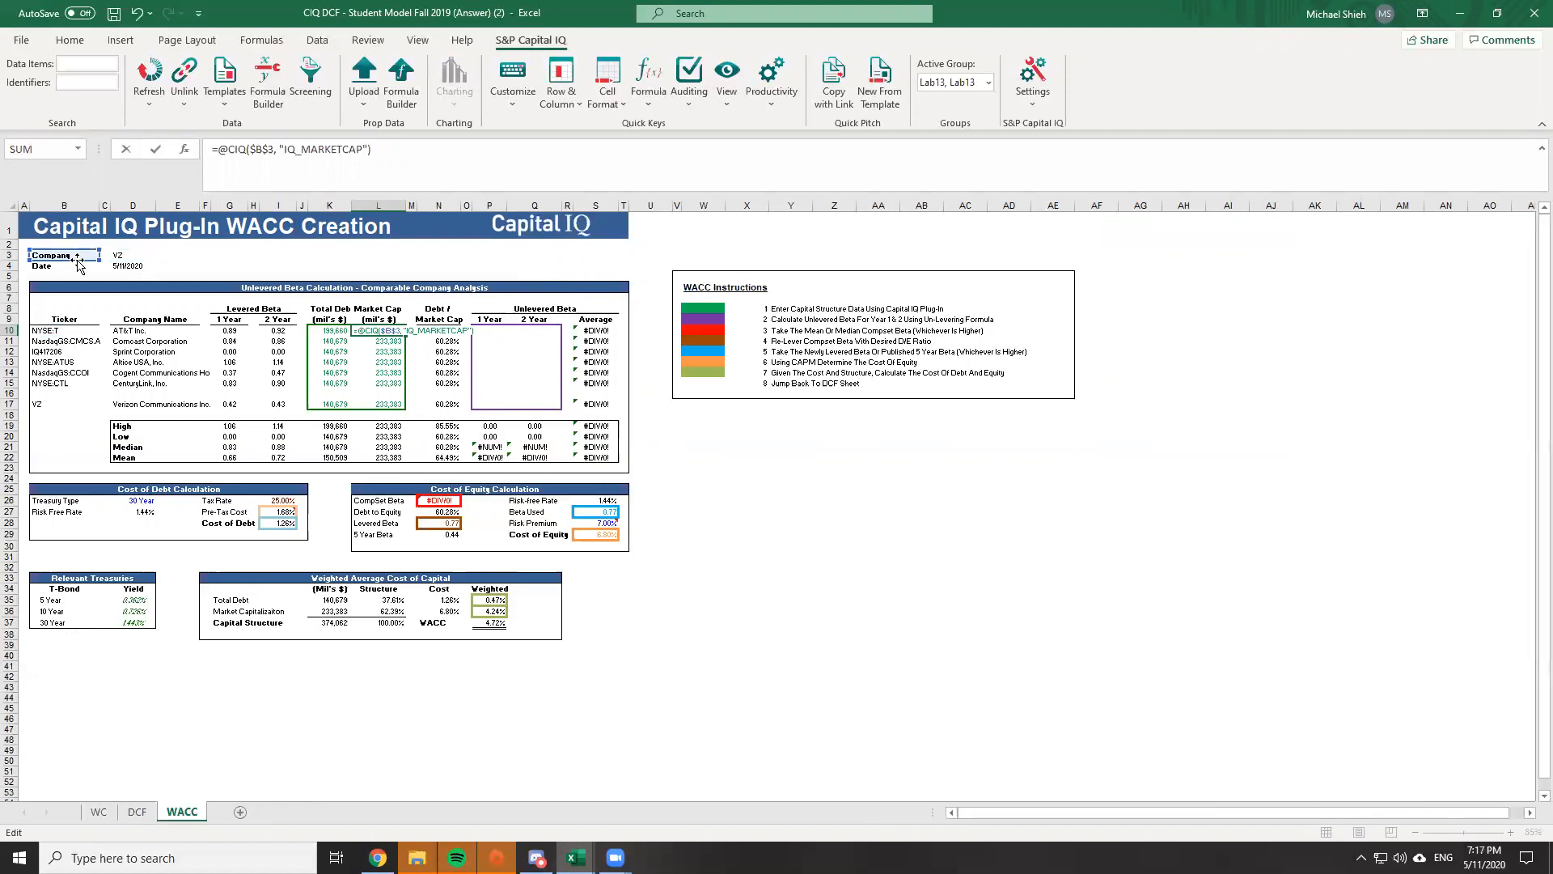
left_click(79, 332)
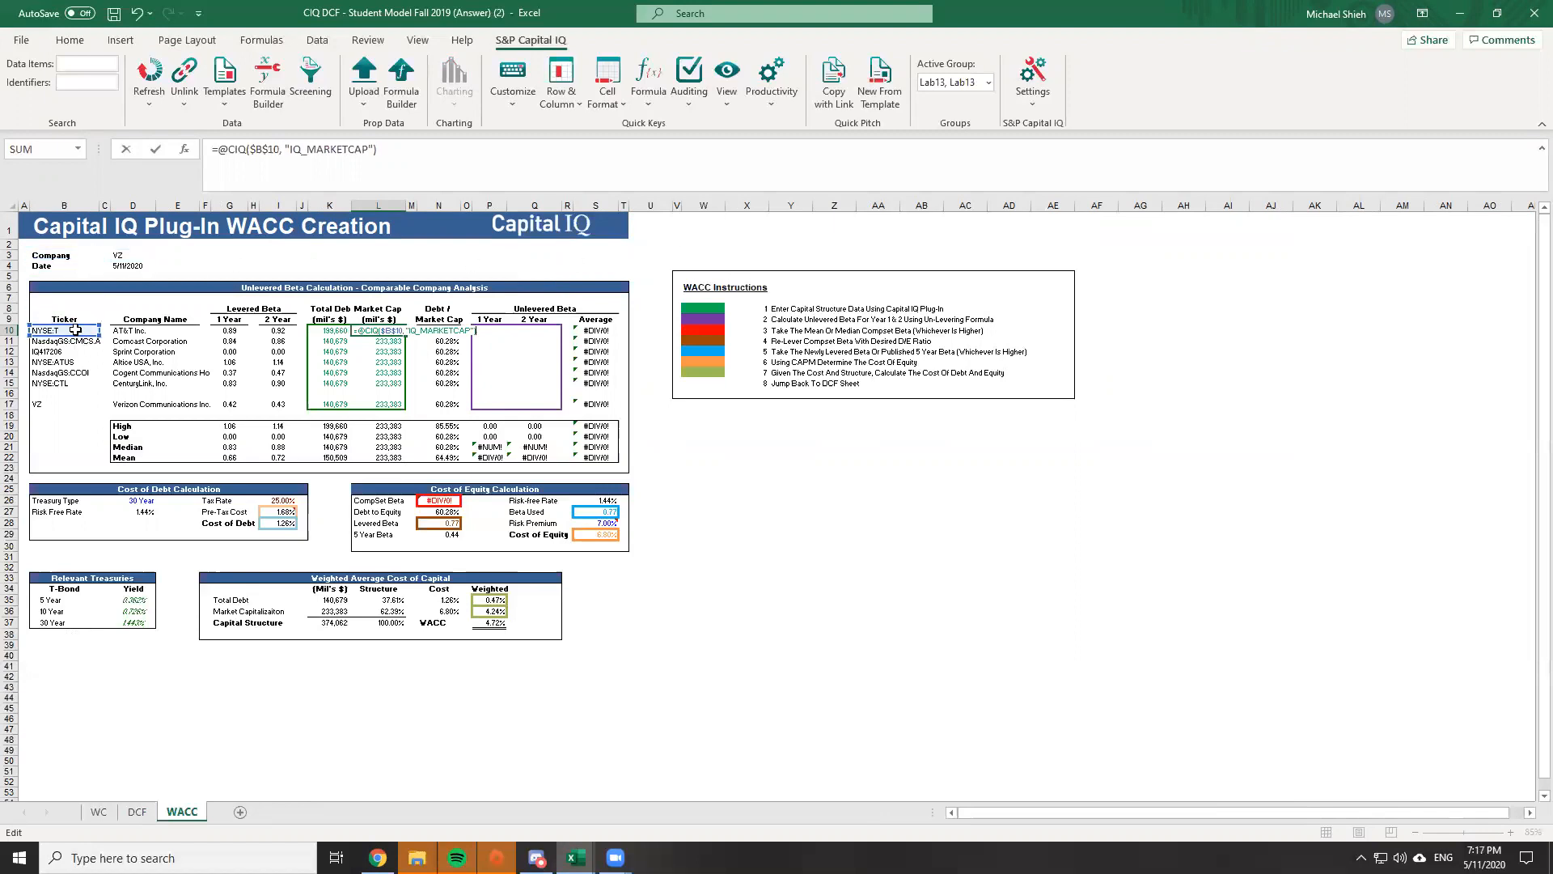
left_click(389, 332)
double_click(389, 332)
key("F4")
key("F4")
key("Return")
Copy the total debt and market cap formulas in K10:L10 down through row 15
key("Up")
key("Left")
key("F2")
key("Tab")
key("Left")
key("shift+Right")
key("ctrl+c")
key("shift+Down")
key("shift+Down")
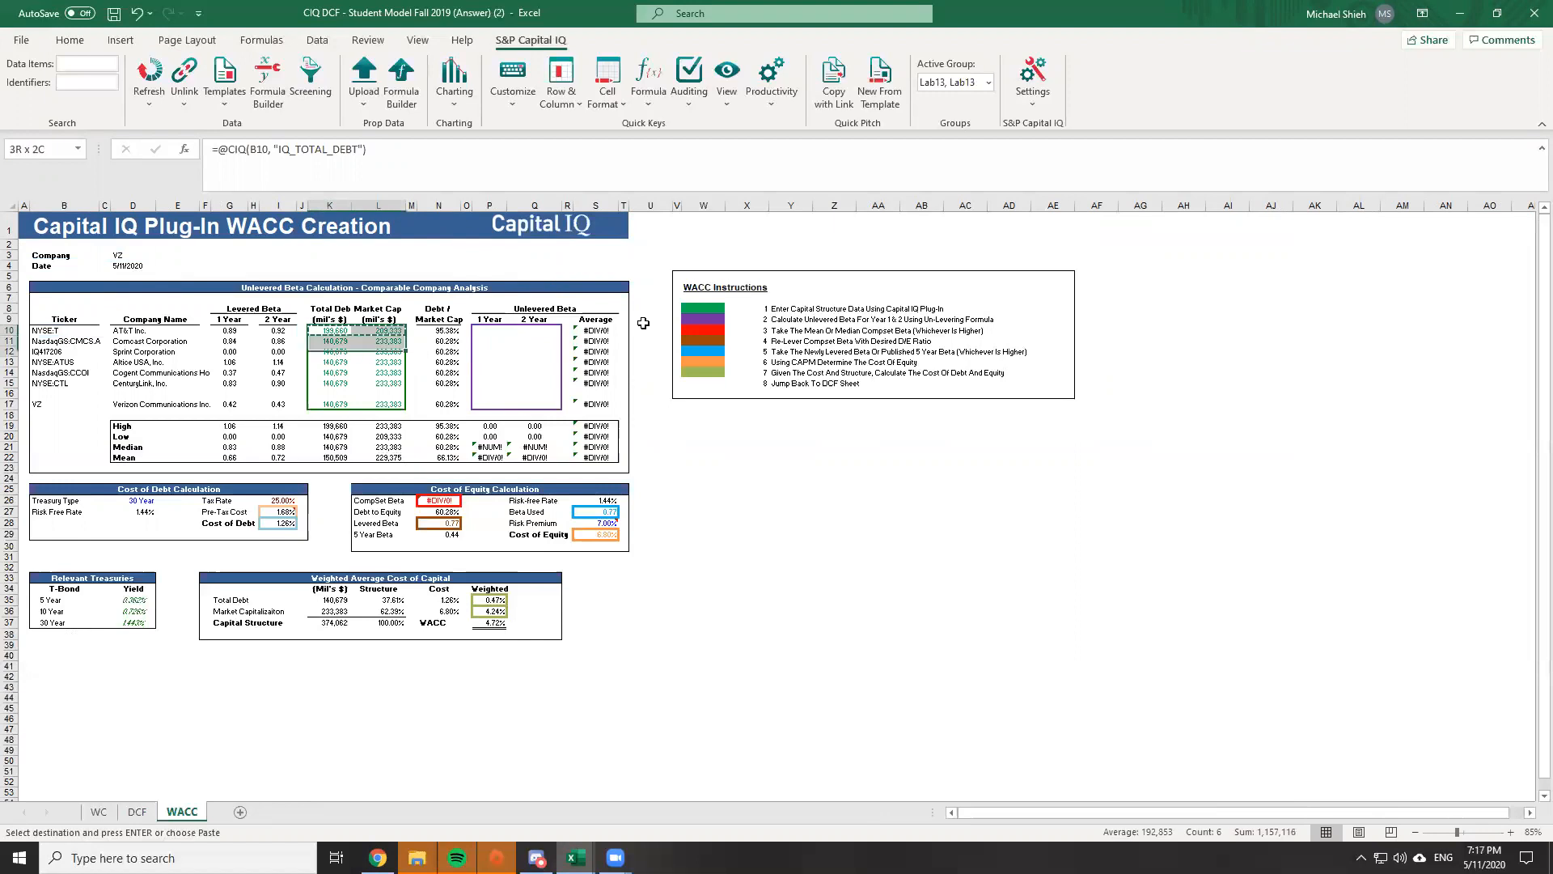
key("shift+Down")
key("shift+Down")
key("shift+Down")
key("Return")
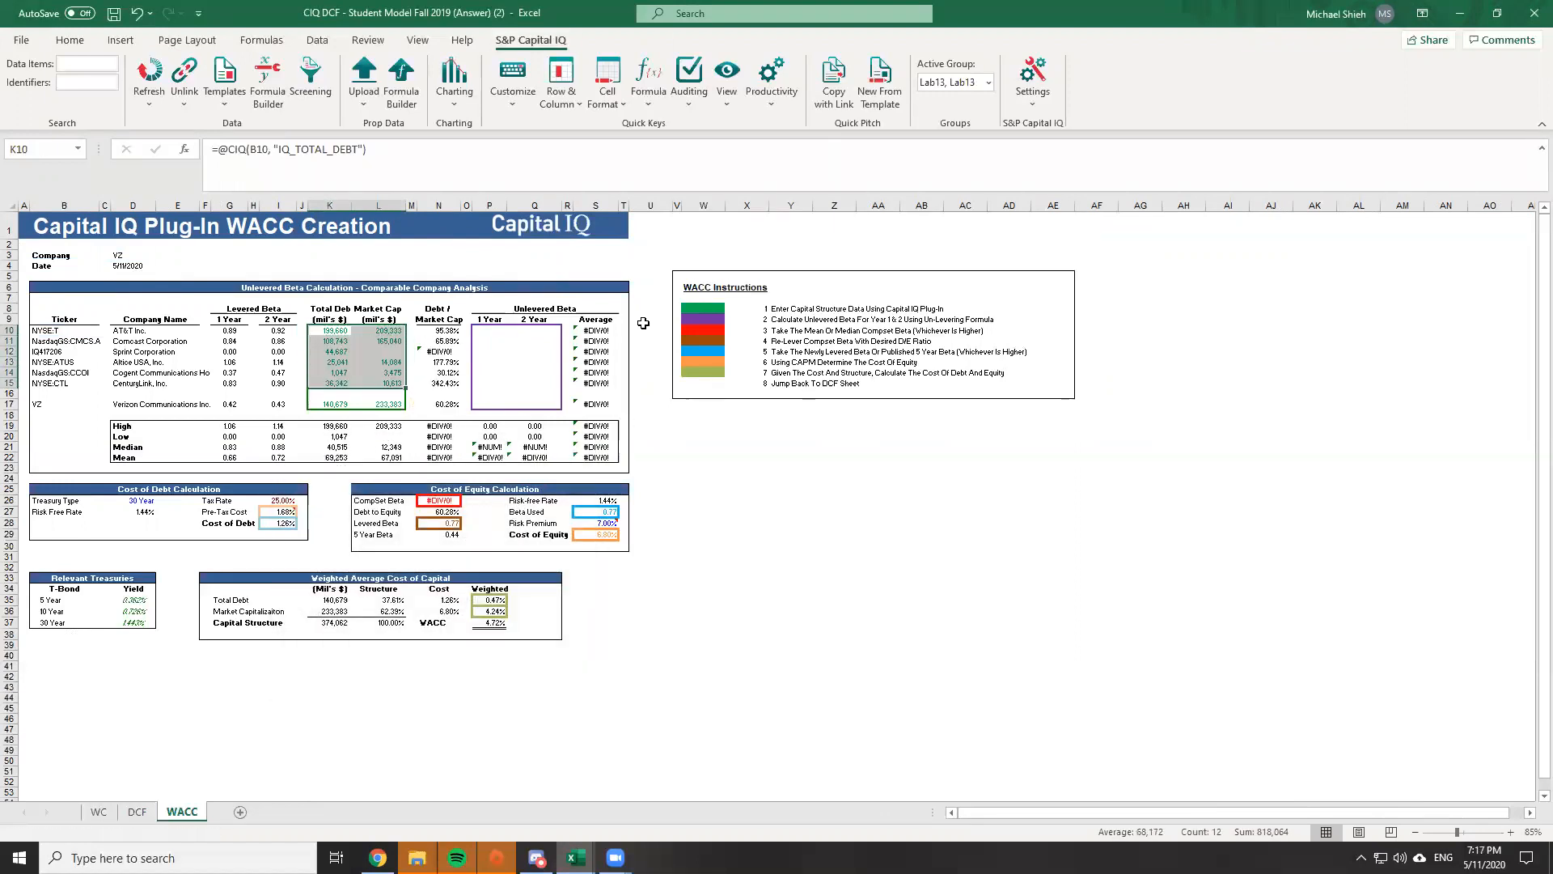
Check the ticker references in the copied total debt and market cap formulas down to row 15
key("Up")
key("Down")
key("Down")
key("F2")
key("Escape")
key("Right")
key("F2")
key("Escape")
key("Down")
key("F2")
key("Escape")
key("Left")
key("F2")
key("Escape")
key("Down")
key("F2")
key("Escape")
key("Right")
key("Left")
key("Up")
key("Up")
key("Up")
key("Down")
key("Down")
key("Down")
key("F2")
key("Escape")
key("Right")
key("F2")
key("Escape")
key("Down")
key("F2")
key("Escape")
key("Left")
key("F2")
key("Escape")
key("Down")
key("F2")
key("Escape")
key("Right")
key("F2")
key("Escape")
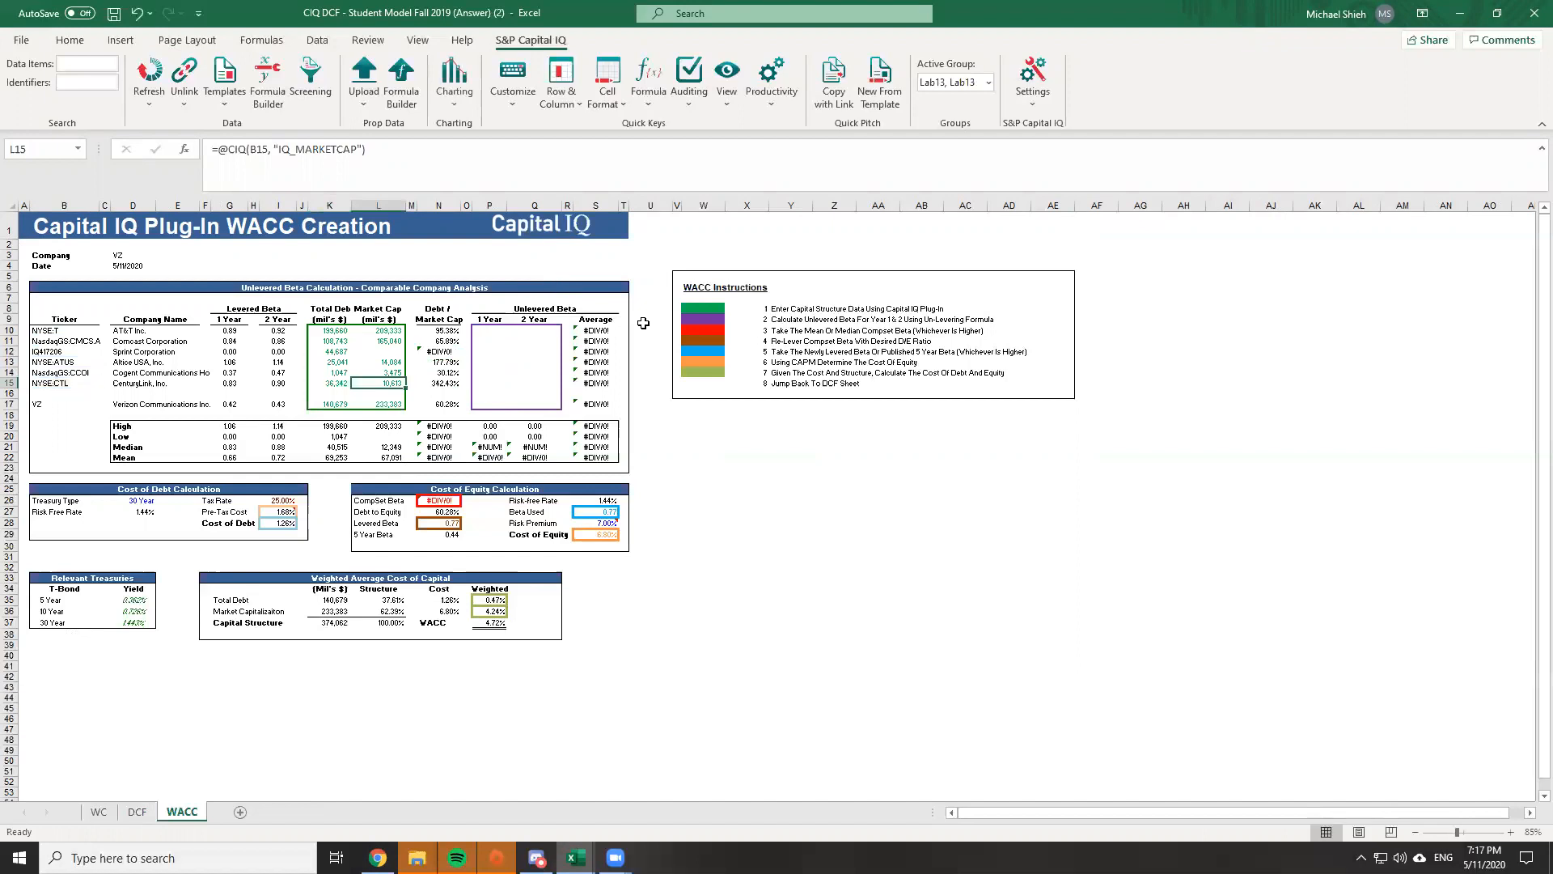
key("alt+Tab")
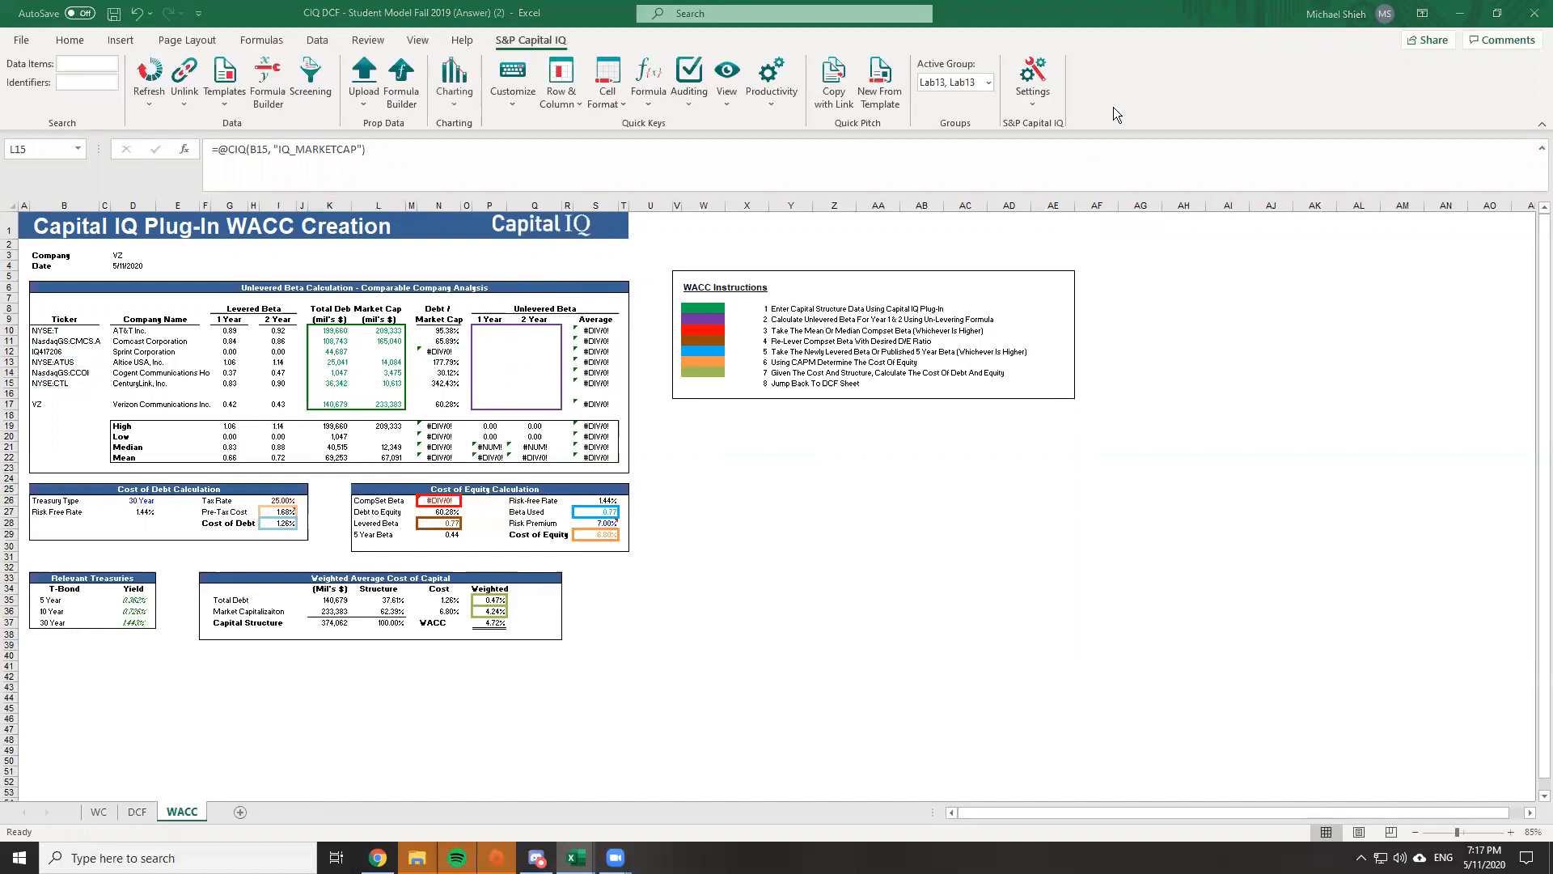
key("alt+Tab")
left_click(595, 331)
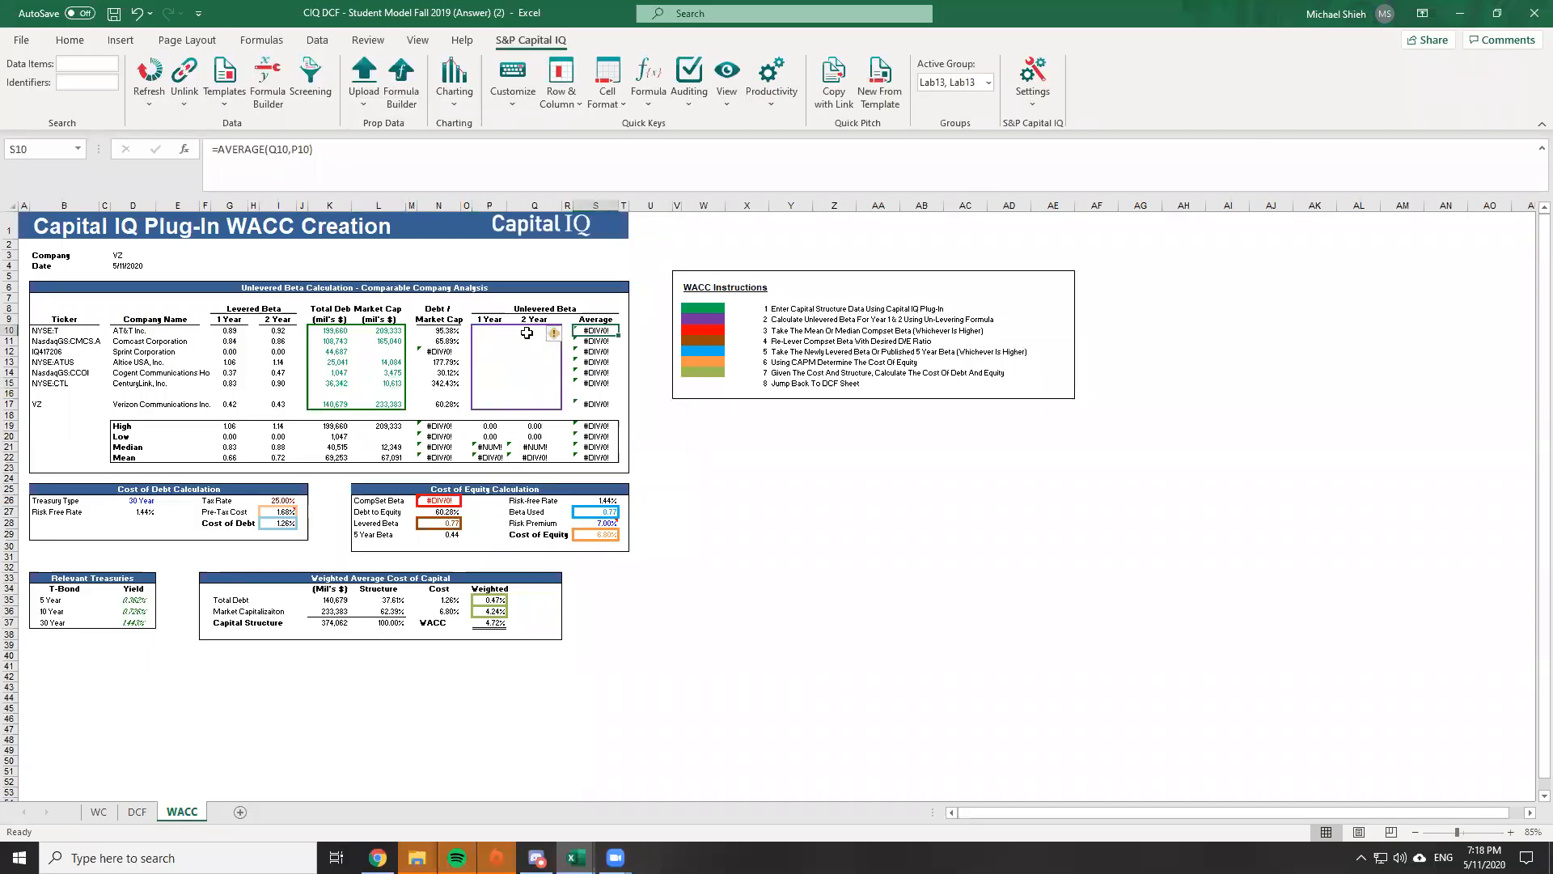
key("alt+Tab")
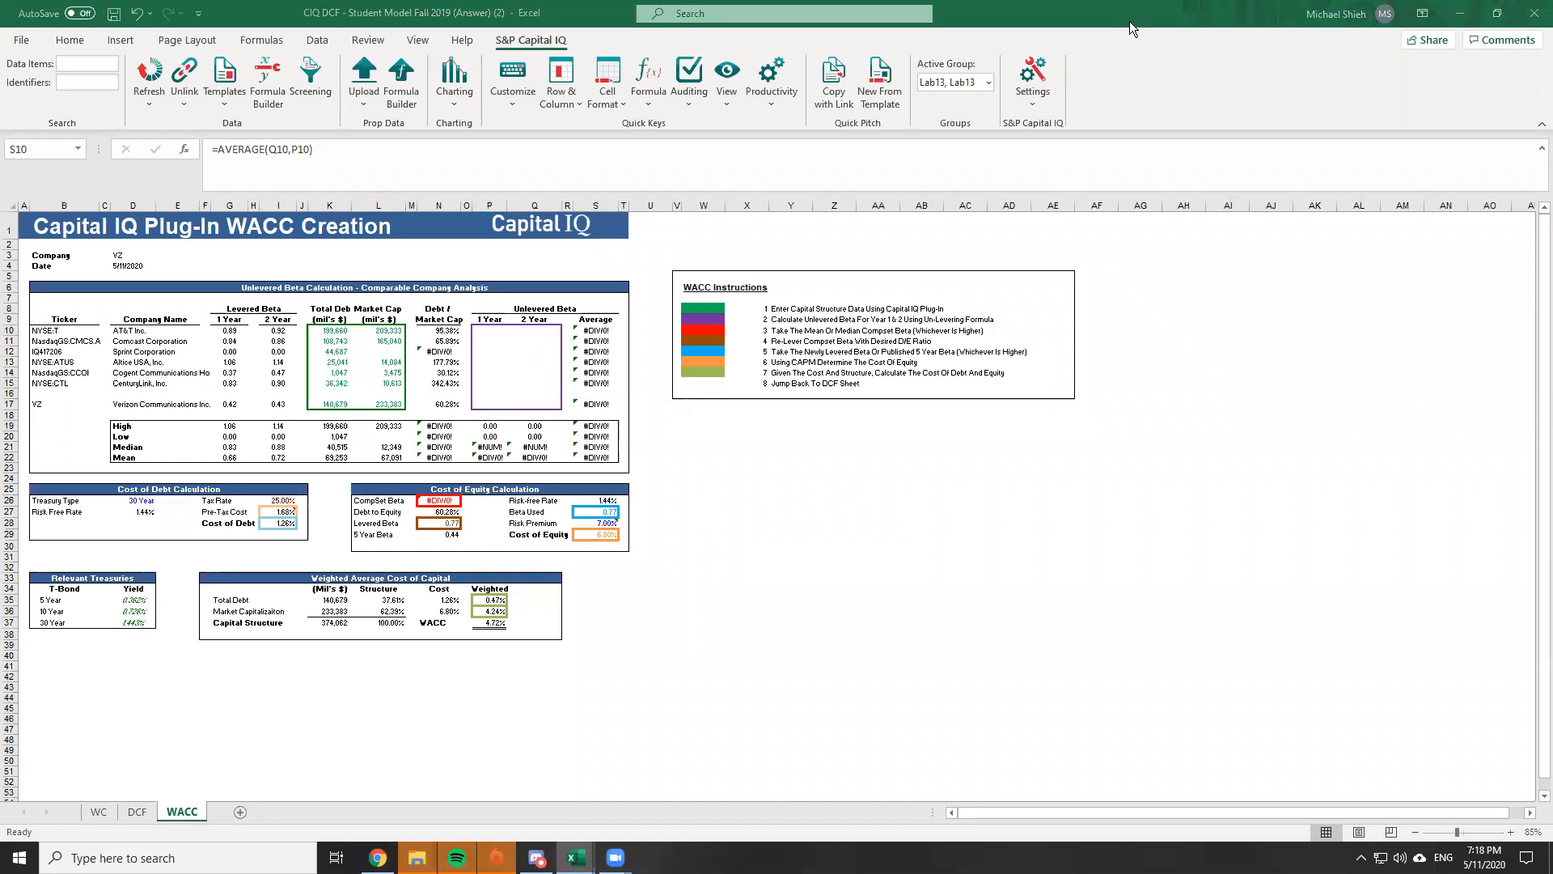
Enter AT&T's 1-year unlevered beta in P10 as =G10/(1+(1-I26)*N10)
left_click(495, 327)
key("F2")
type("=")
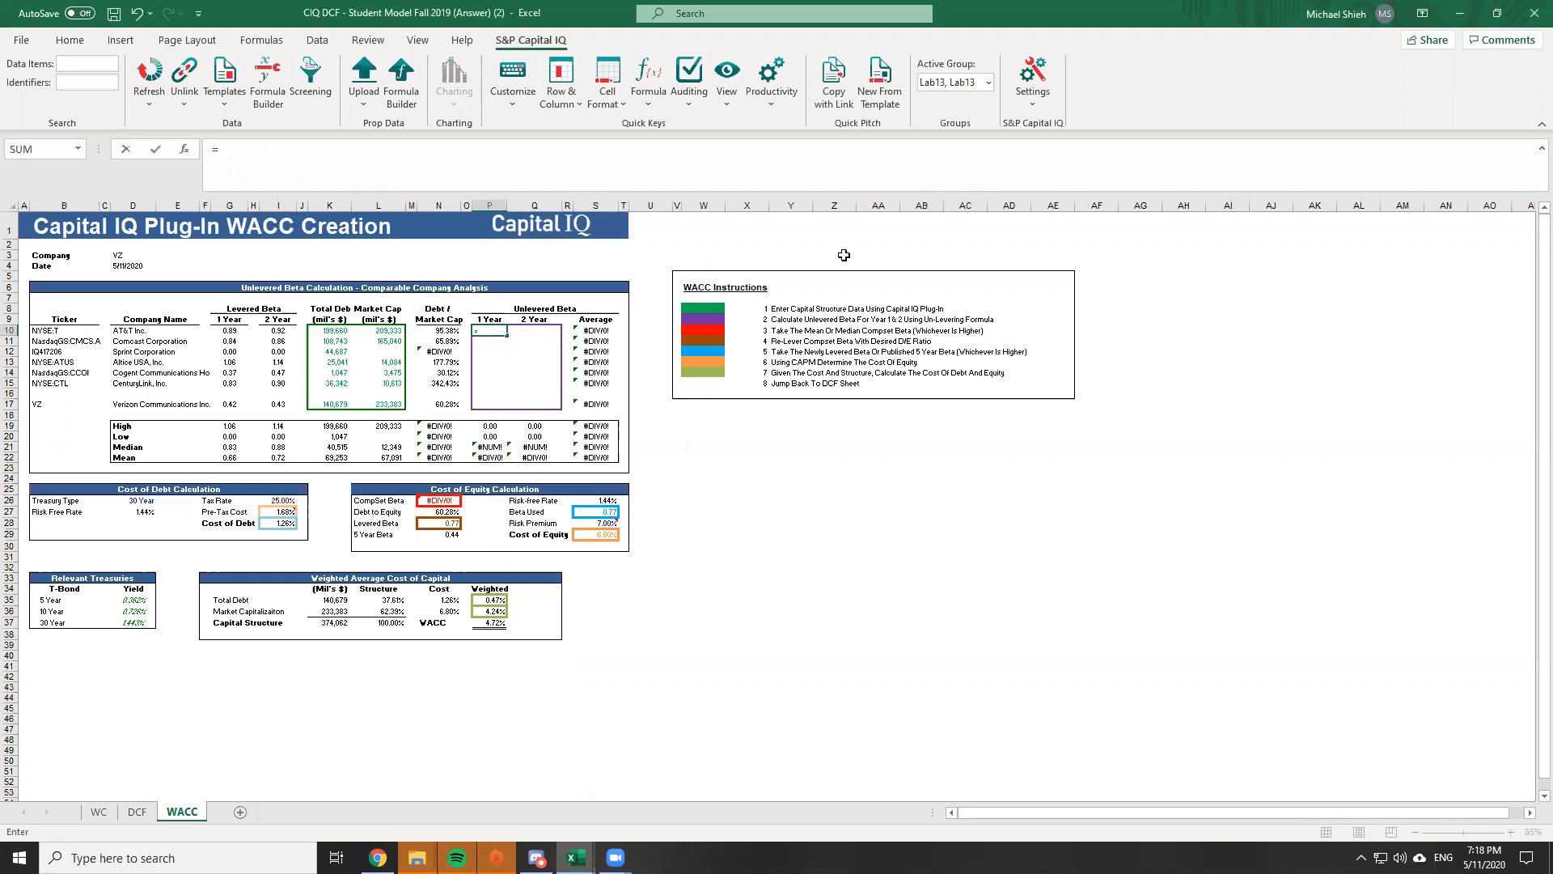
left_click(229, 331)
type("/(1+(1-")
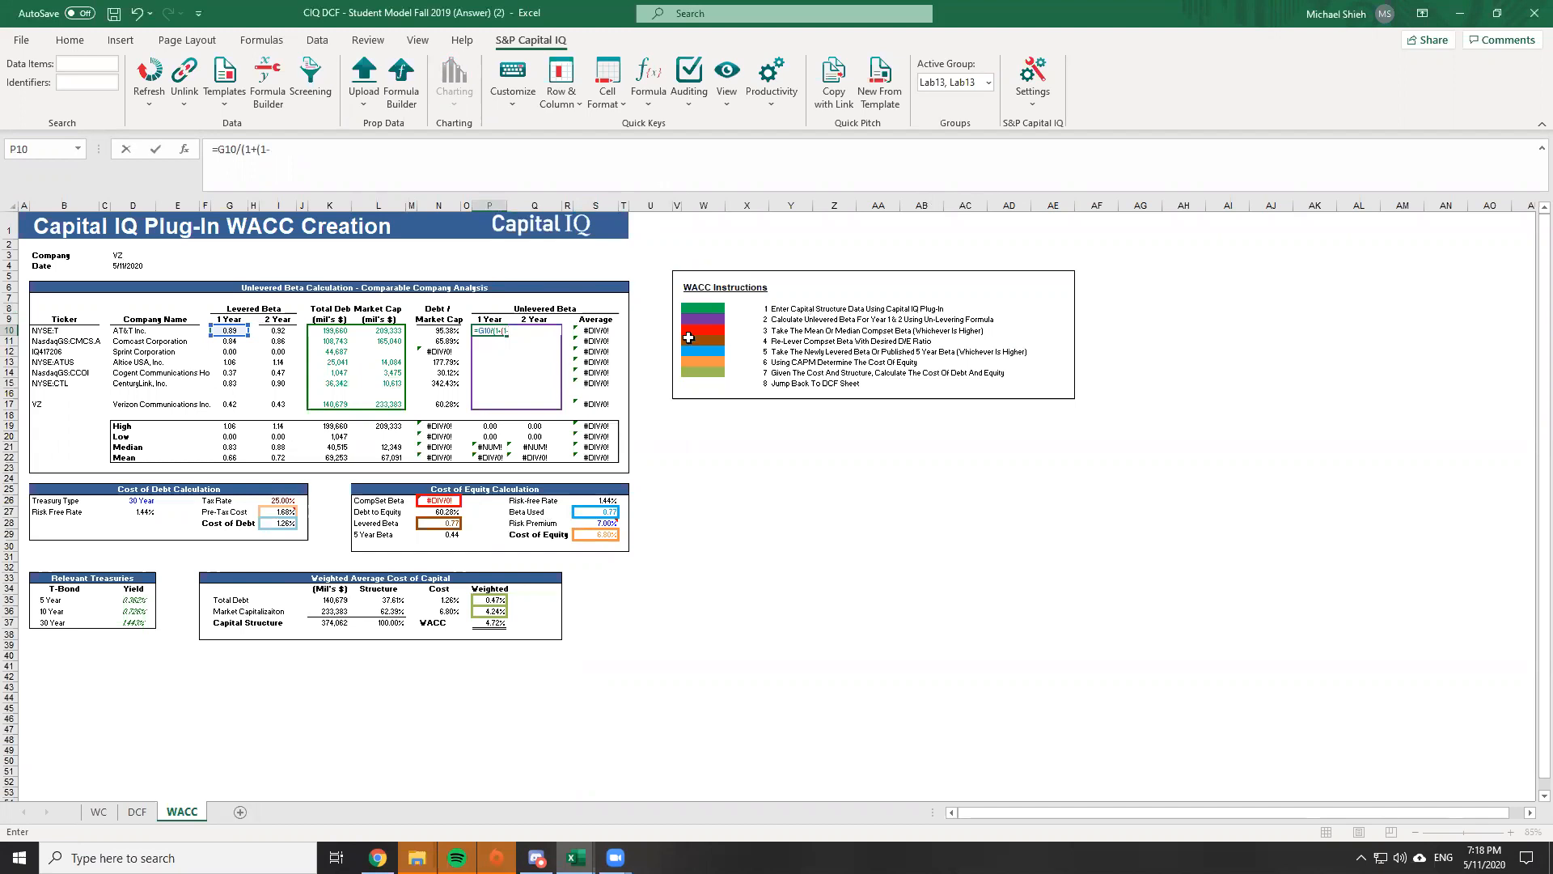
left_click(287, 500)
left_click(433, 331)
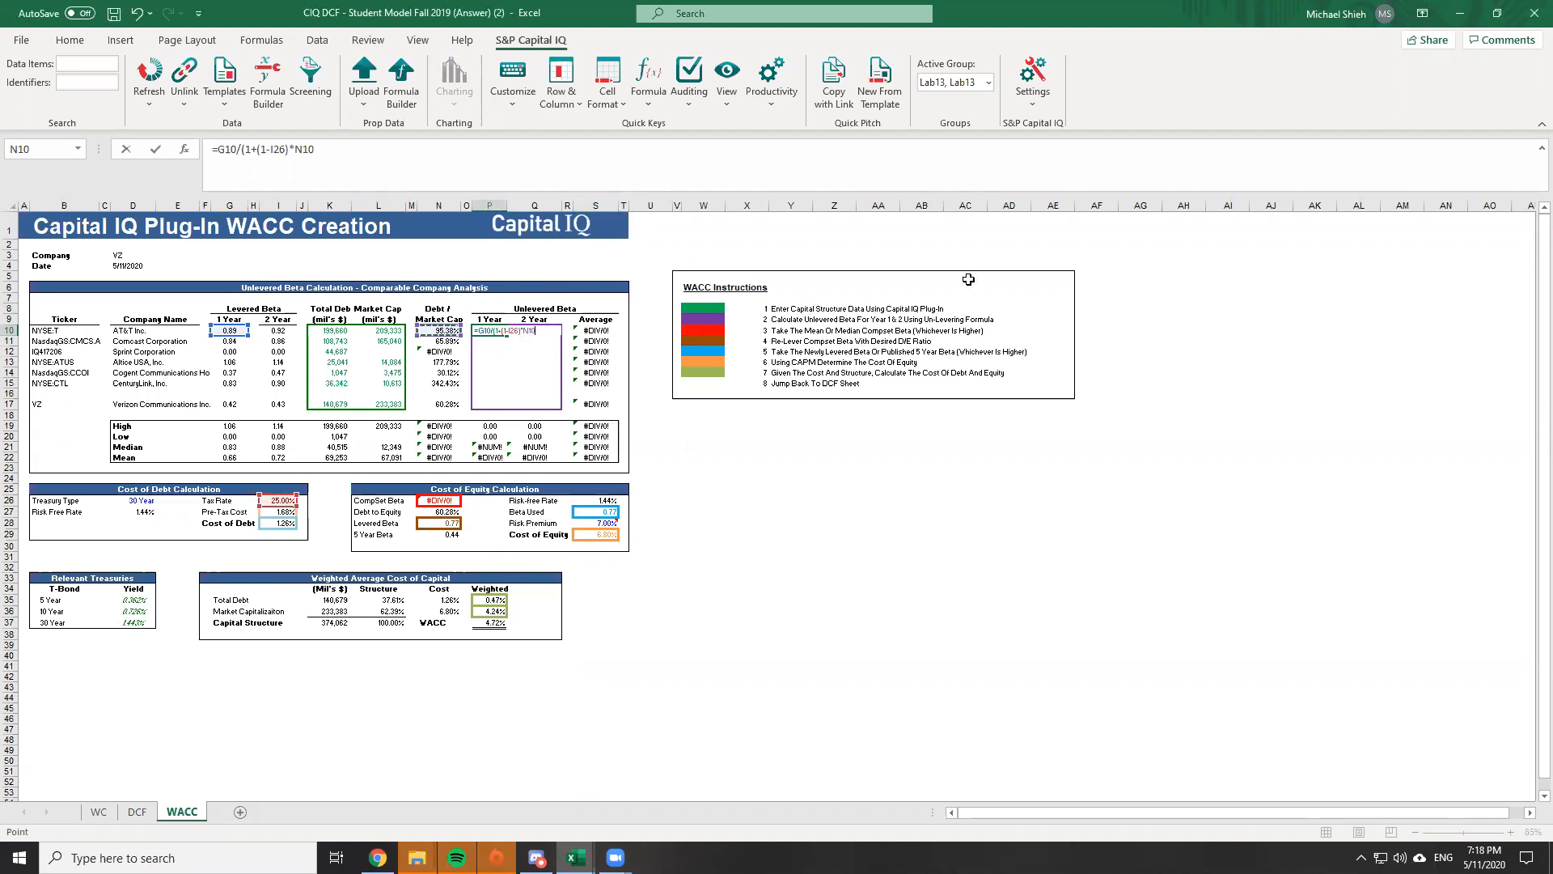
type(")")
key("Return")
key("Up")
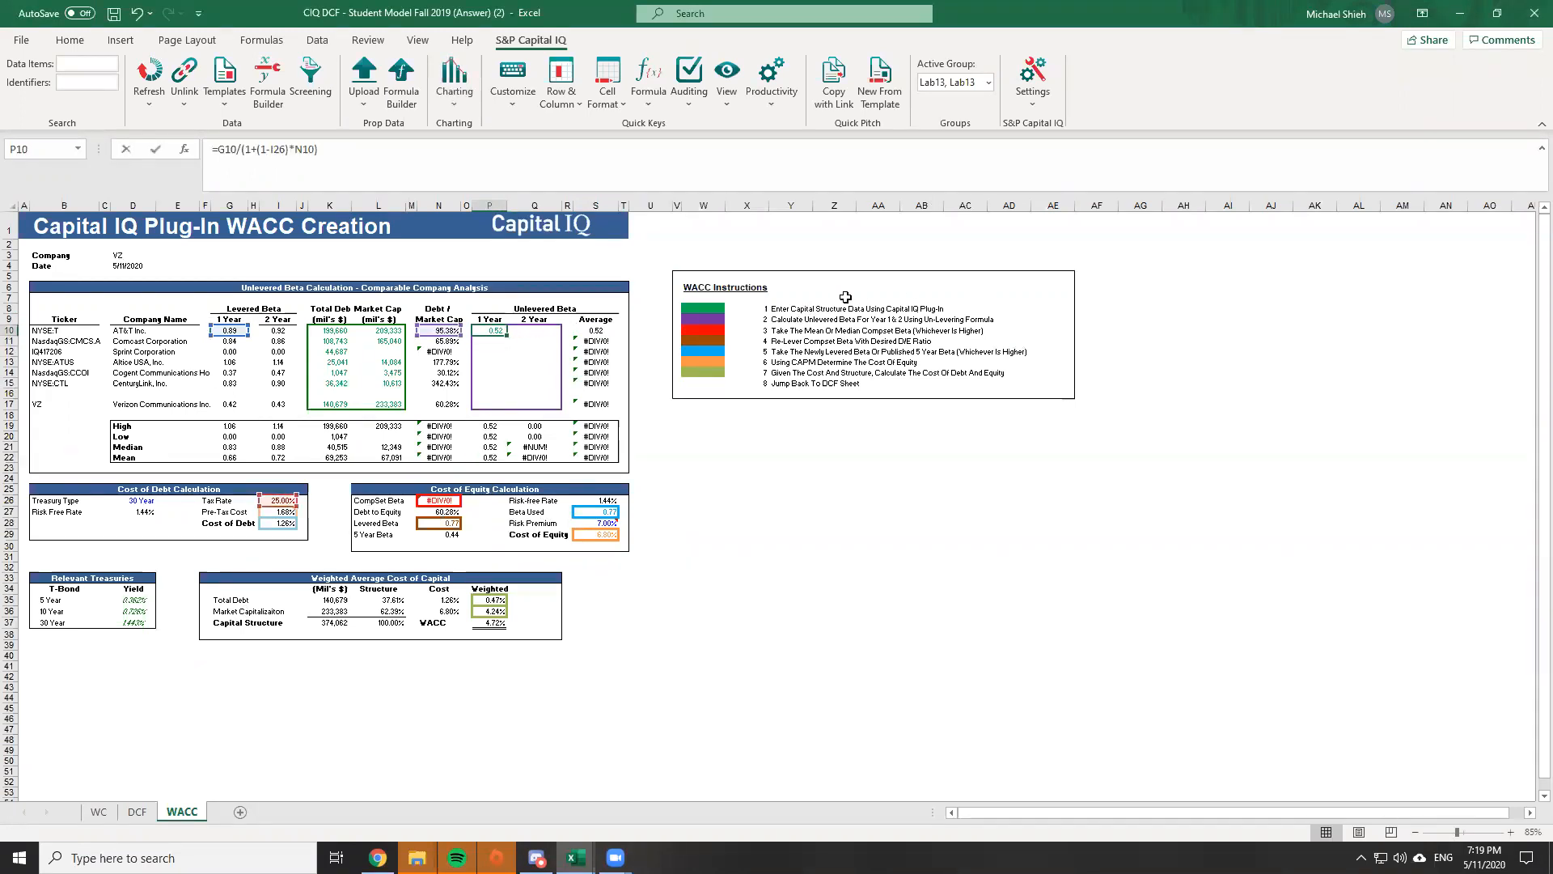
Copy P10's unlevered beta formula and paste it with Paste Special down through P17
key("F2")
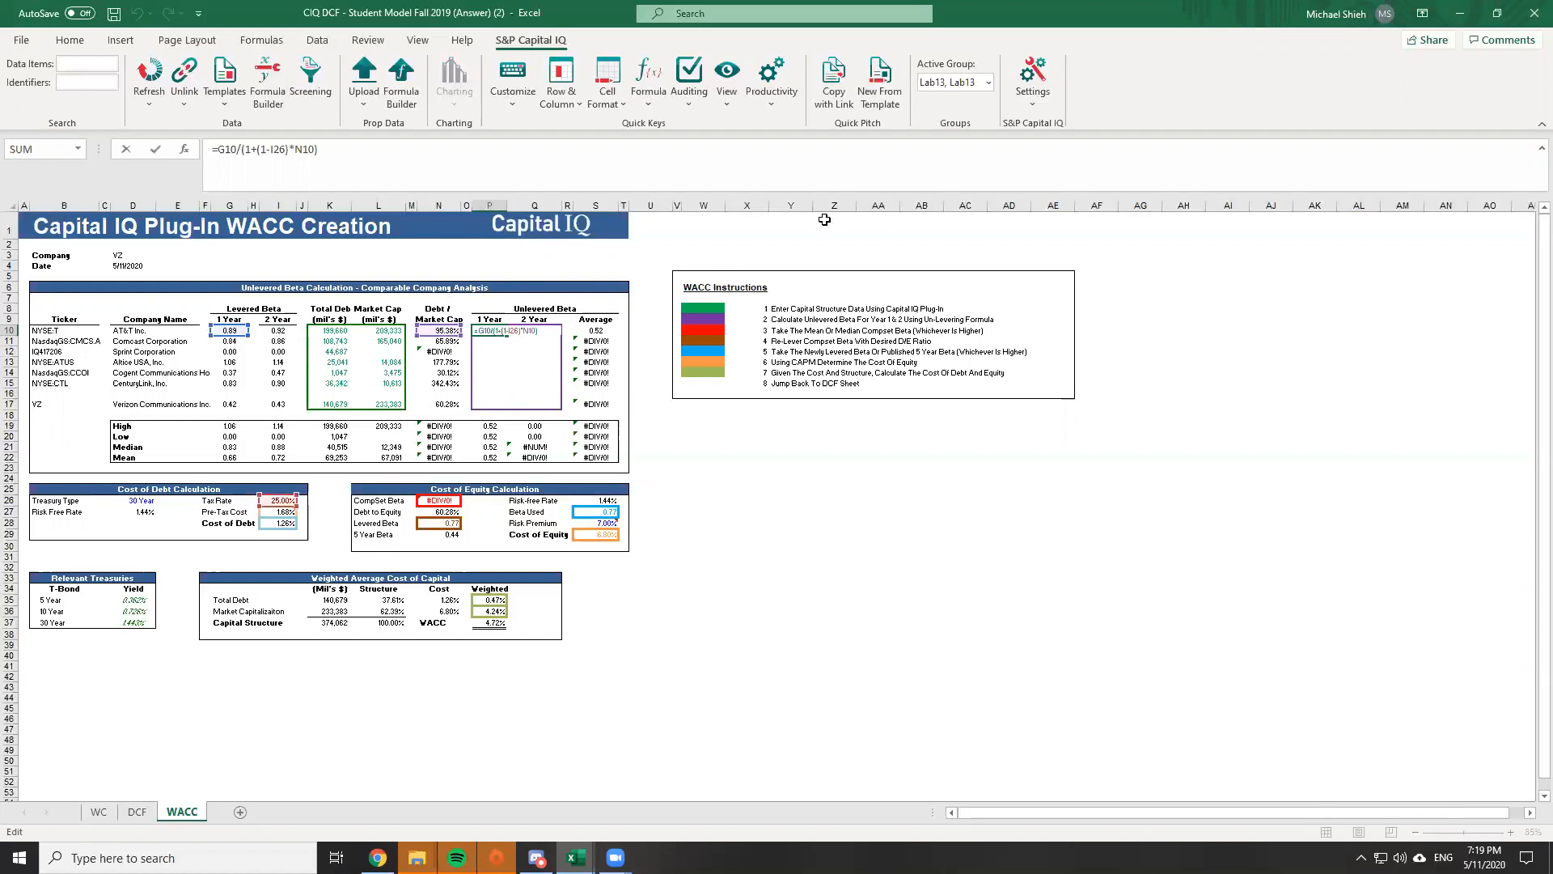
key("ctrl+Return")
key("ctrl+c")
key("shift+Down")
key("shift+Down")
key("shift+Down")
key("shift+Down")
key("shift+Down")
key("shift+Down")
key("shift+Down")
key("ctrl+alt+v")
Enter AT&T's 2-year unlevered beta in Q10 from levered beta I10, tax rate I26 and debt-to-market-cap ratio N10
key("Right")
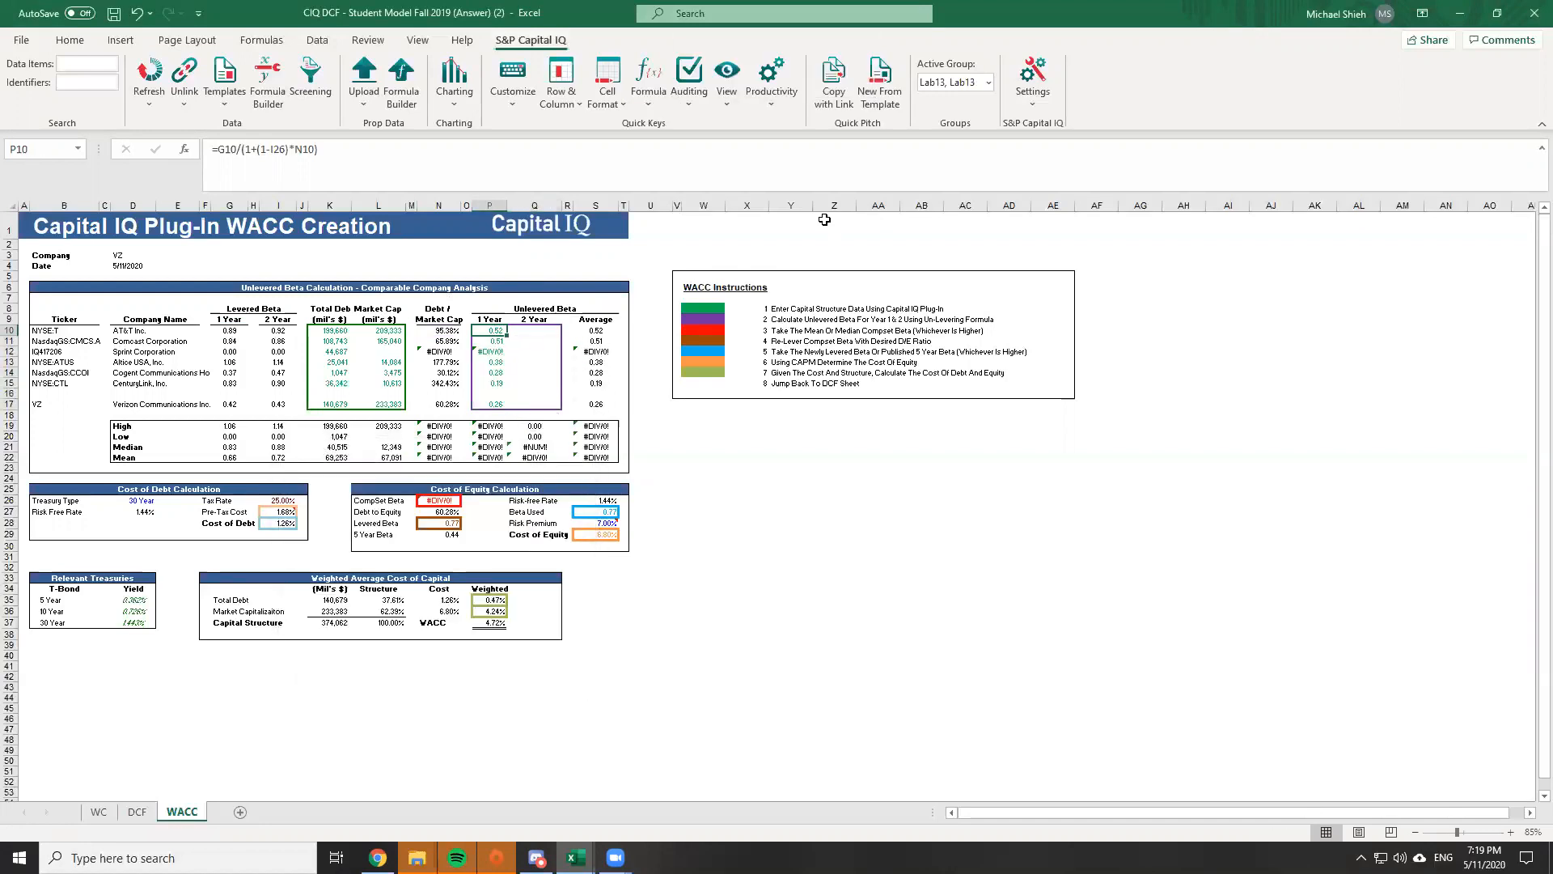
type("=")
key("Left")
key("Left")
key("Left")
key("Left")
key("Left")
key("Left")
key("Left")
key("Left")
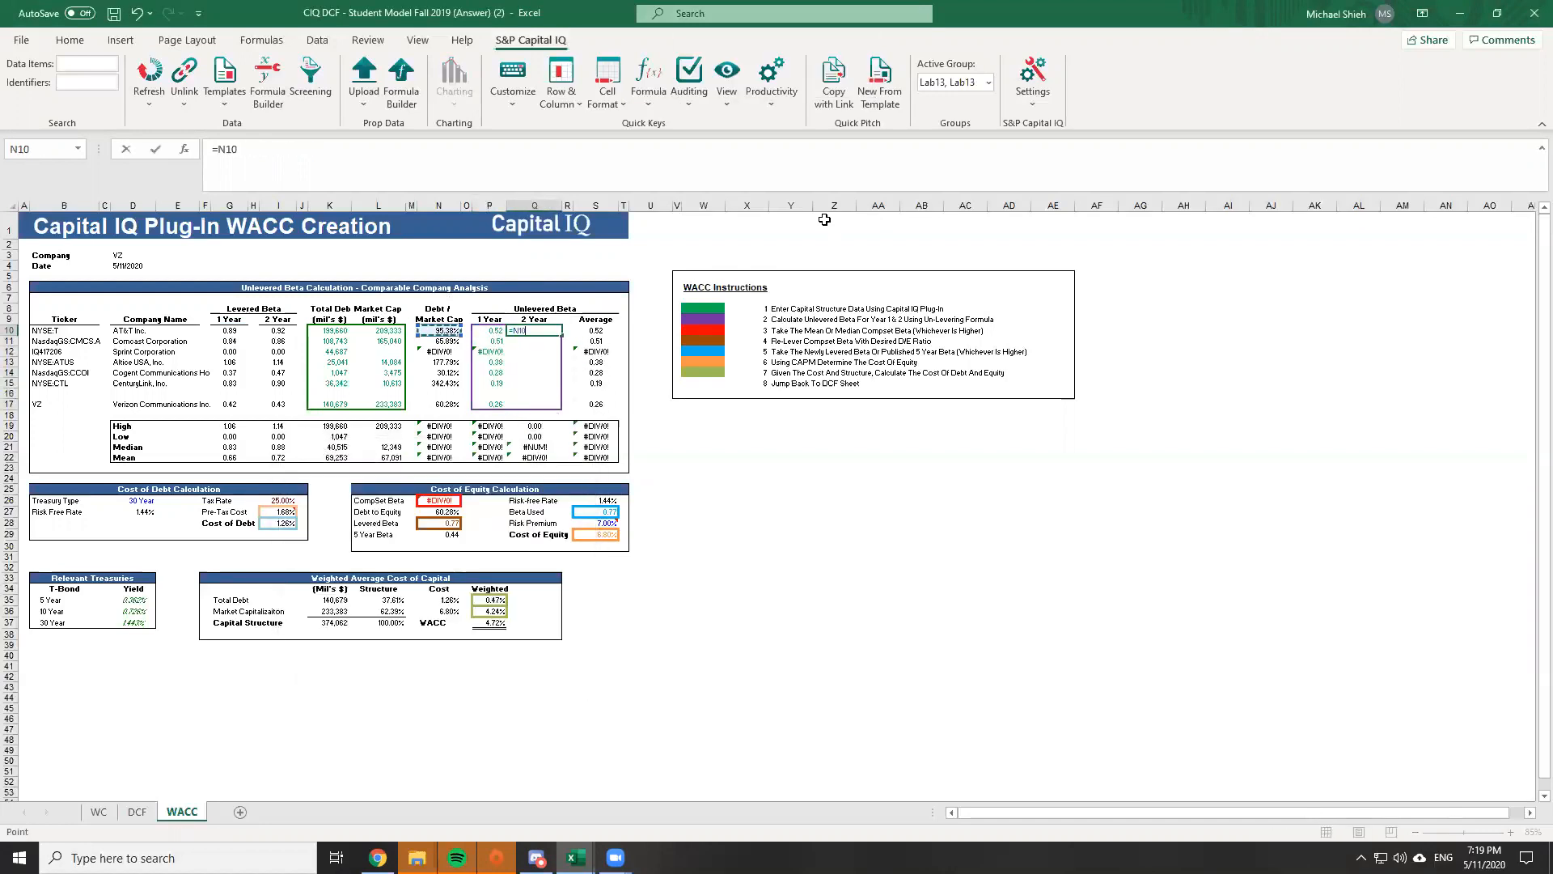
type("/(1+")
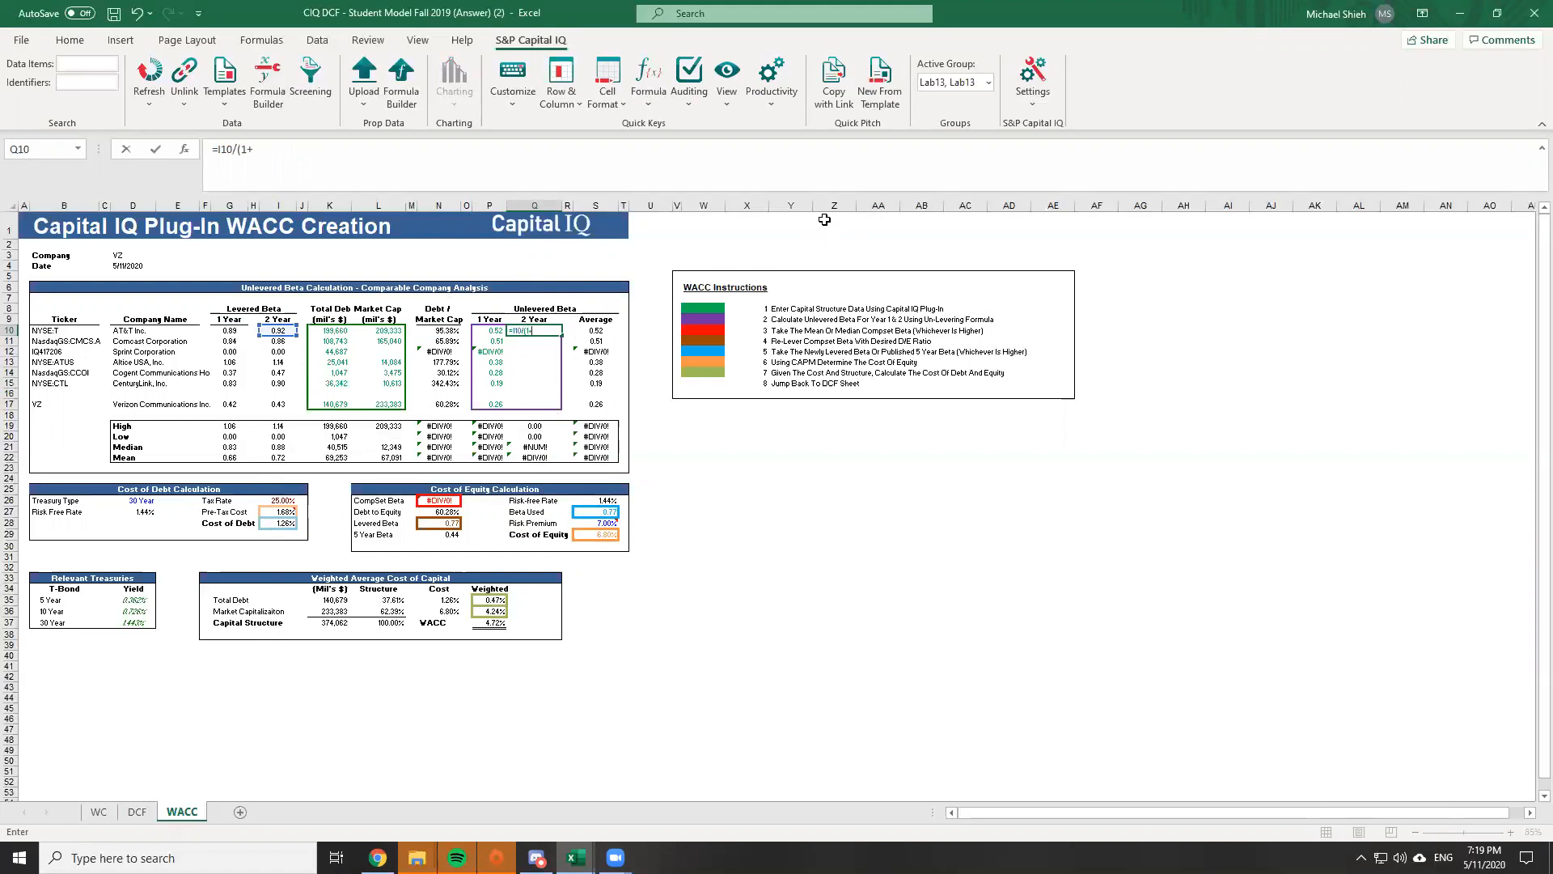
type("(1-")
left_click(279, 511)
left_click(284, 497)
left_click(422, 332)
key("ctrl+Return")
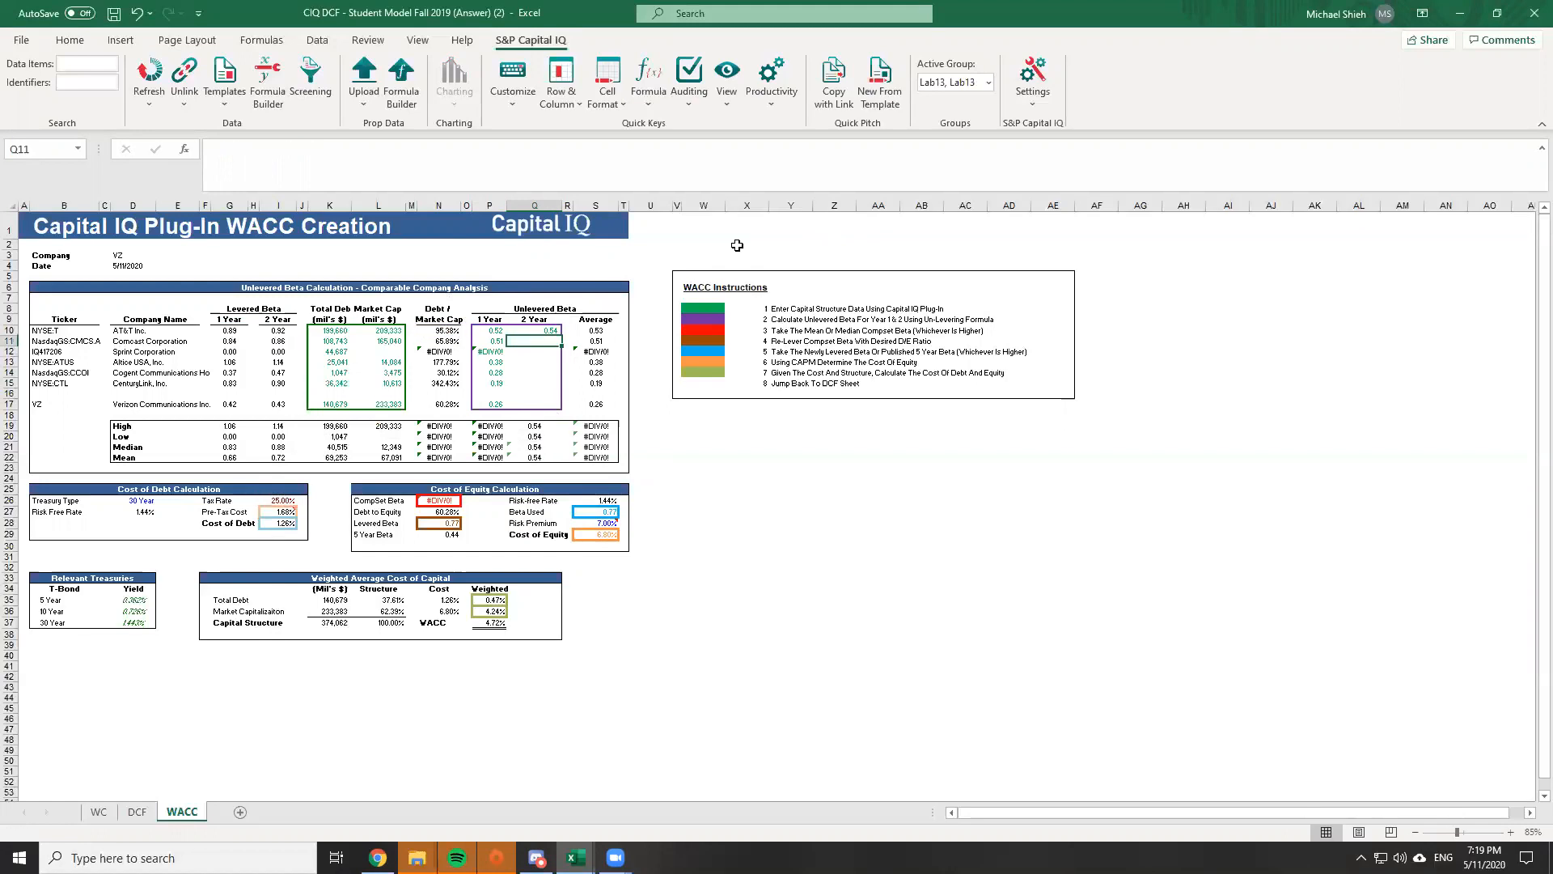
Copy Q10's 2-year unlevered beta formula and paste it with Paste Special down through Q17
key("ctrl+c")
key("shift+Down")
key("shift+Down")
key("shift+Down")
key("shift+Down")
key("shift+Down")
key("shift+Down")
key("shift+Down")
key("ctrl+alt+v")
key("Return")
key("Escape")
Inspect the 1-year unlevered beta's High formula in P19 and Sprint's market cap formula in L12
key("Down")
key("Down")
key("Down")
key("Down")
key("Down")
key("Left")
key("Down")
key("Down")
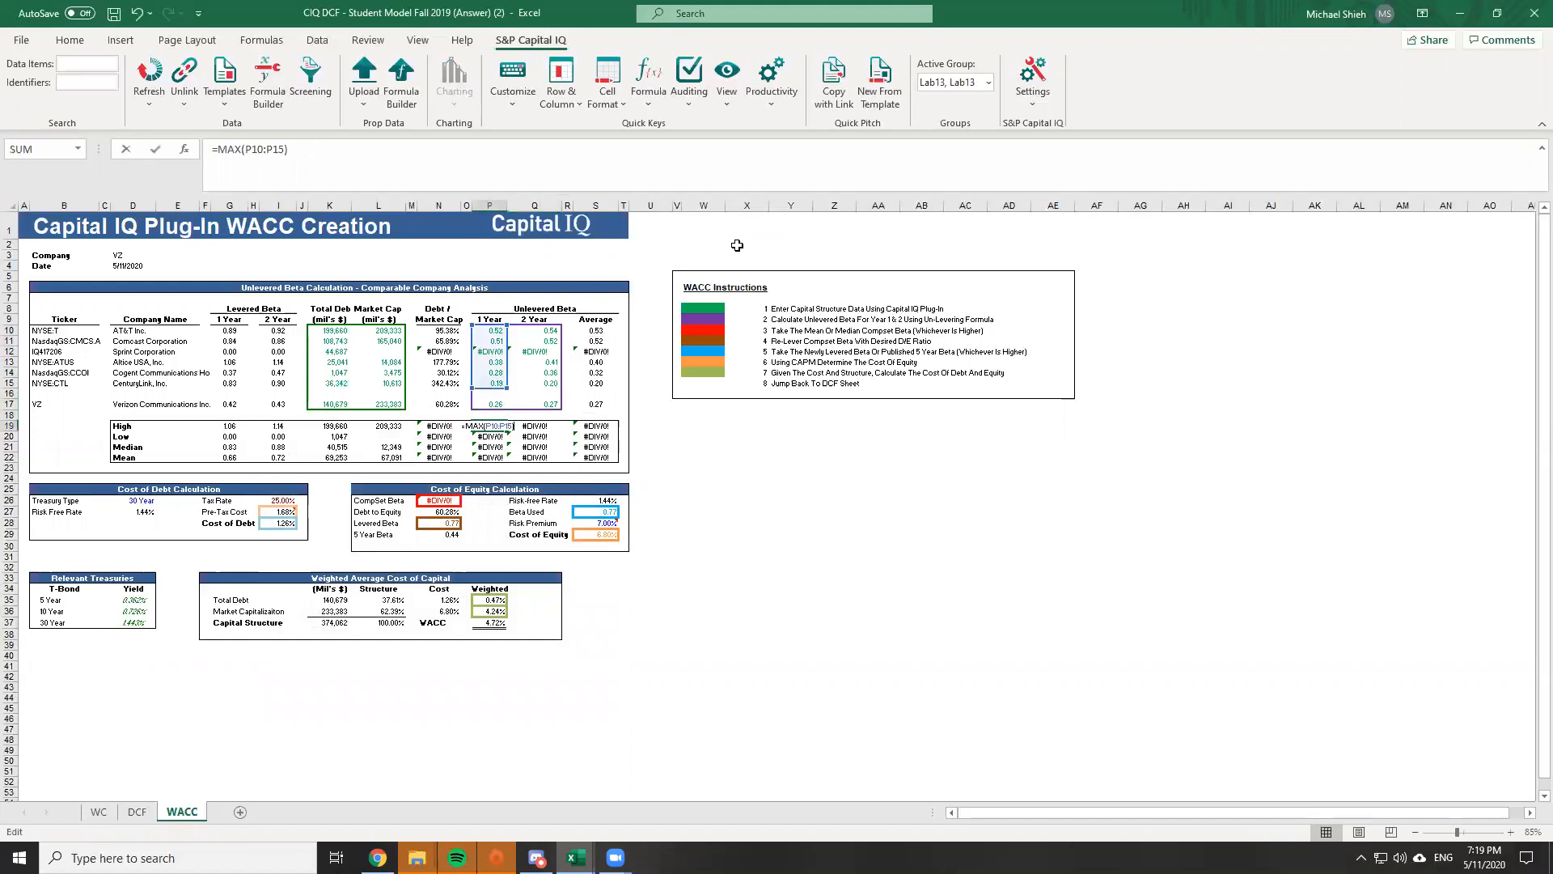
key("Up")
key("Up")
key("Up")
key("Up")
key("Up")
key("Left")
key("Left")
key("Left")
key("Left")
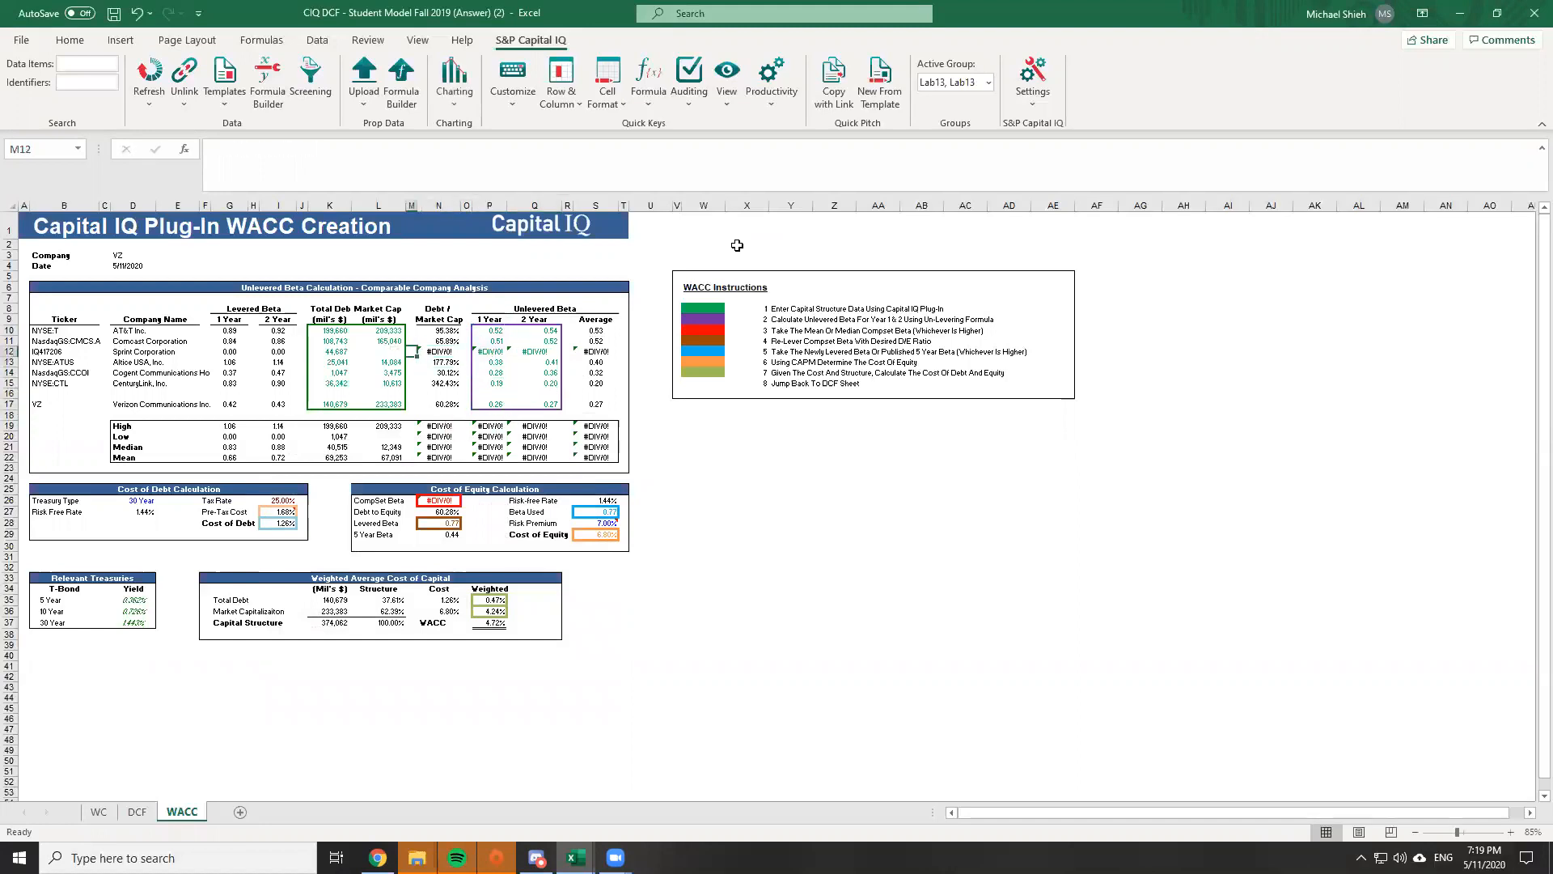
key("F2")
key("Escape")
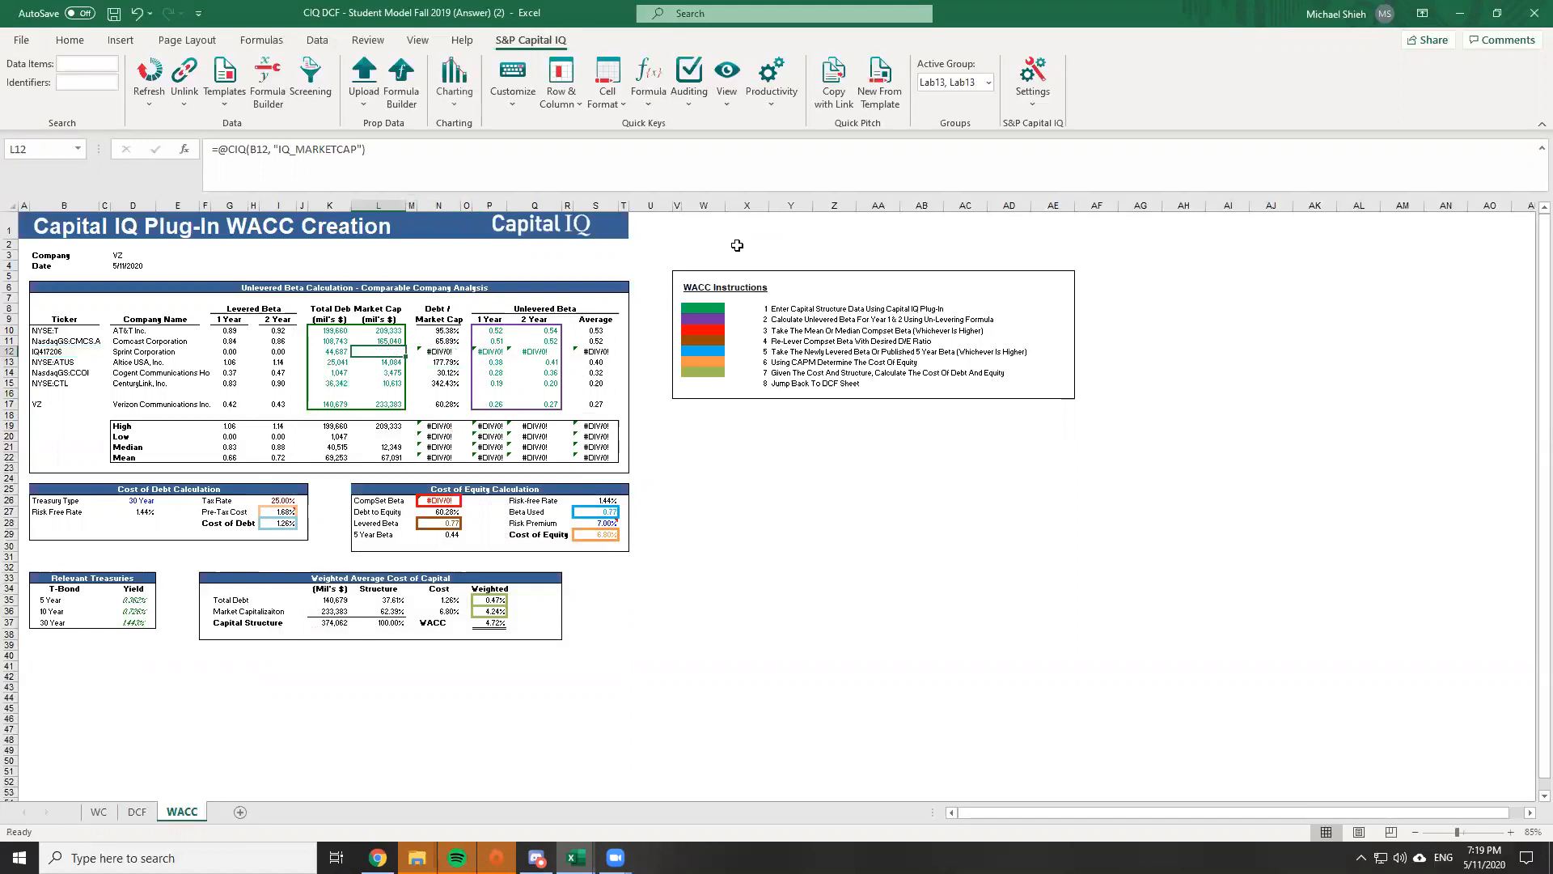
Wrap AT&T's 1-year unlevered beta formula in P10 in IFERROR with NA() as the error value
key("Right")
key("Right")
key("Right")
key("Right")
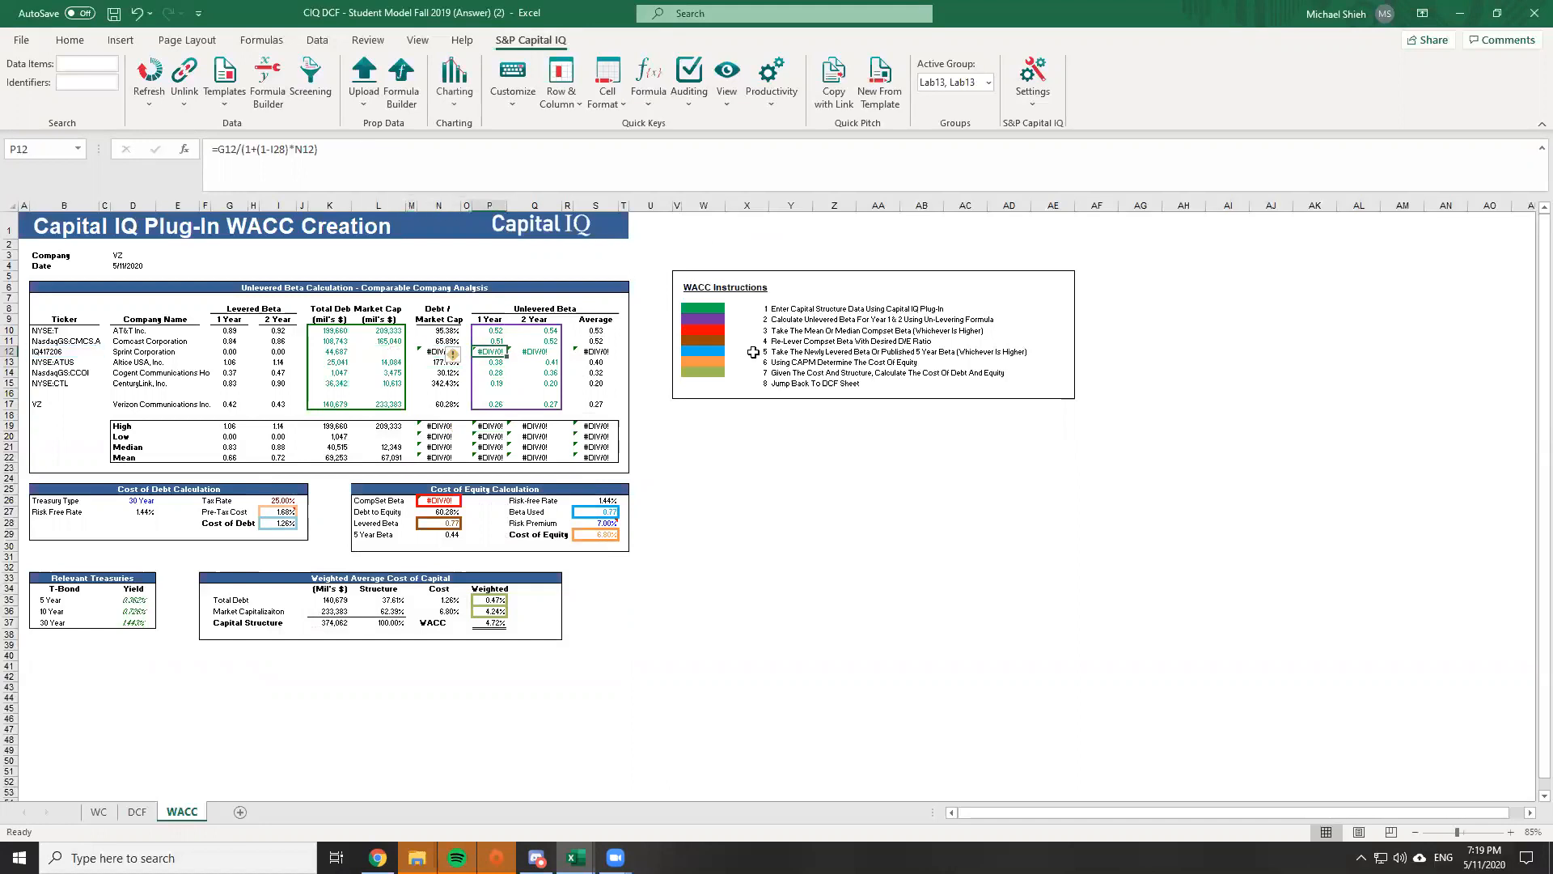
key("shift+Right")
key("shift+Left")
key("Up")
key("Up")
key("F2")
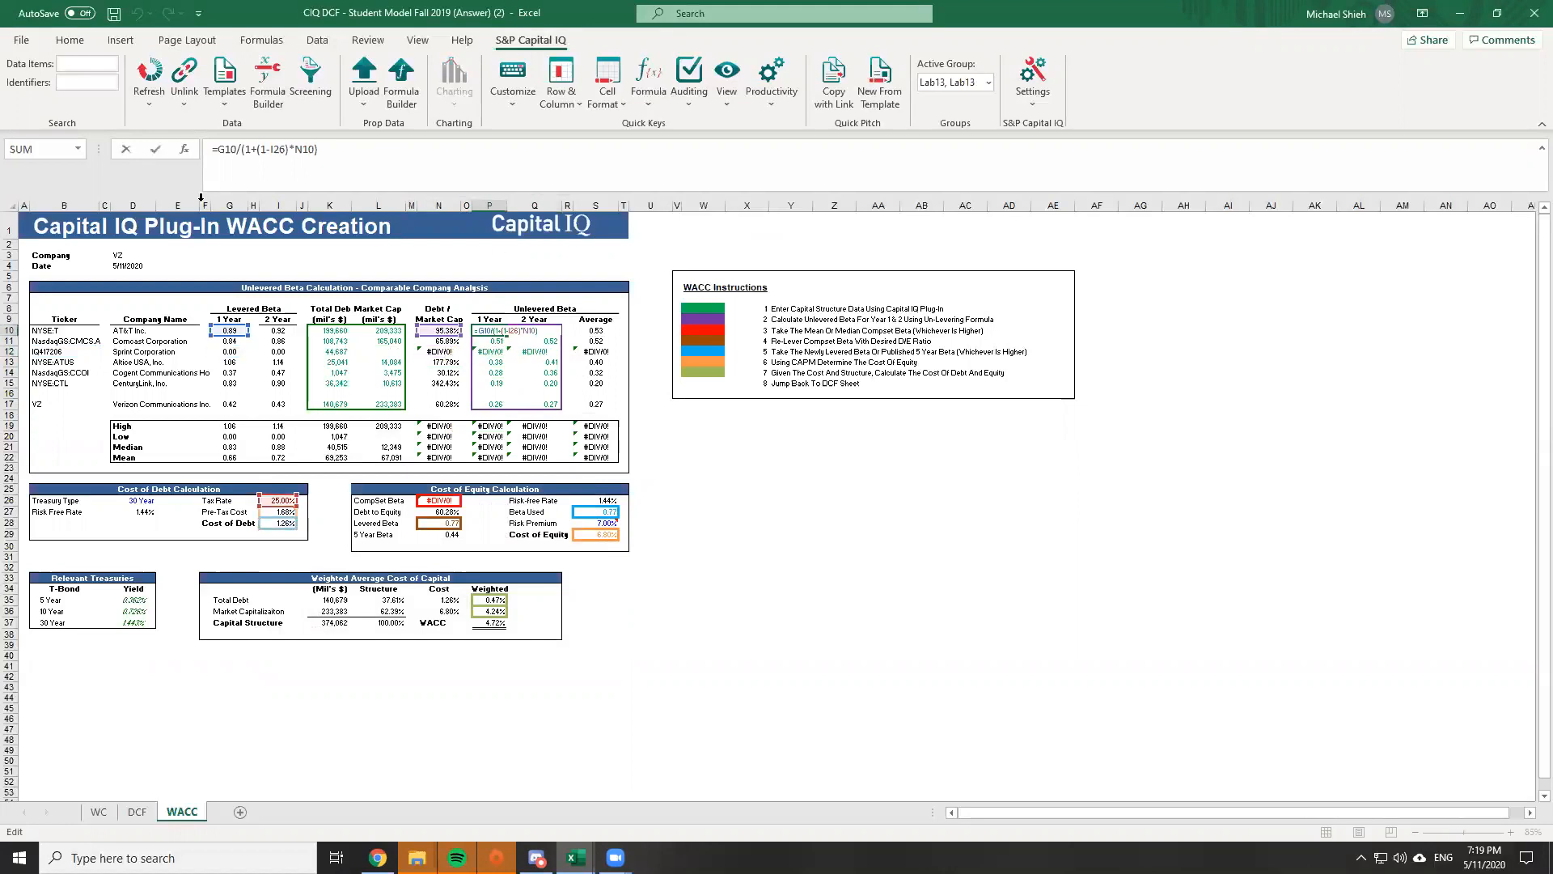
left_click(215, 148)
type("IFERROR(")
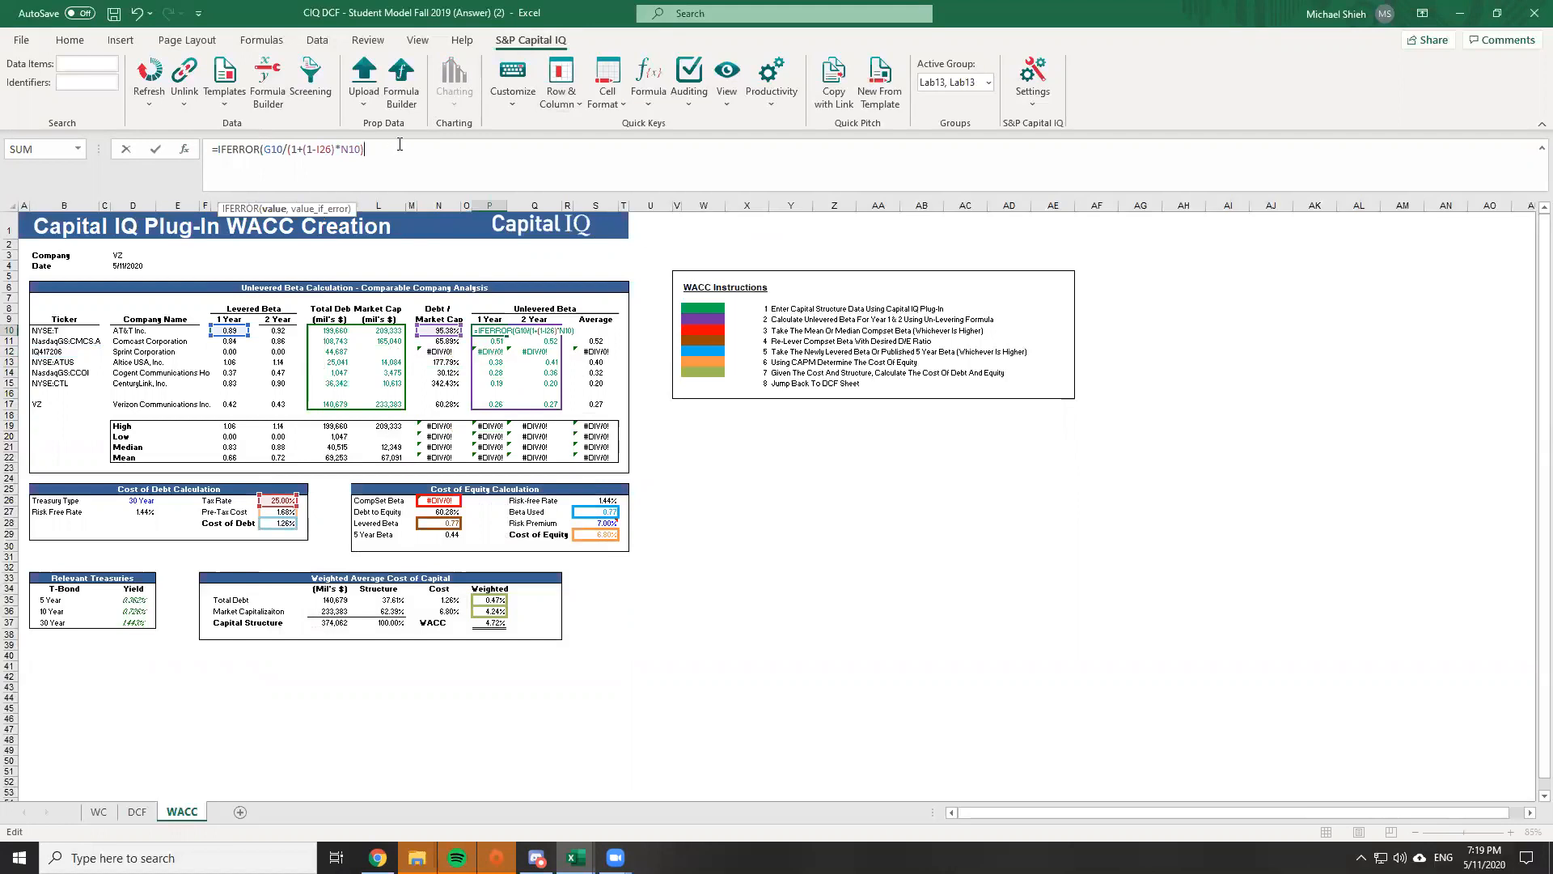
type(",NA)")
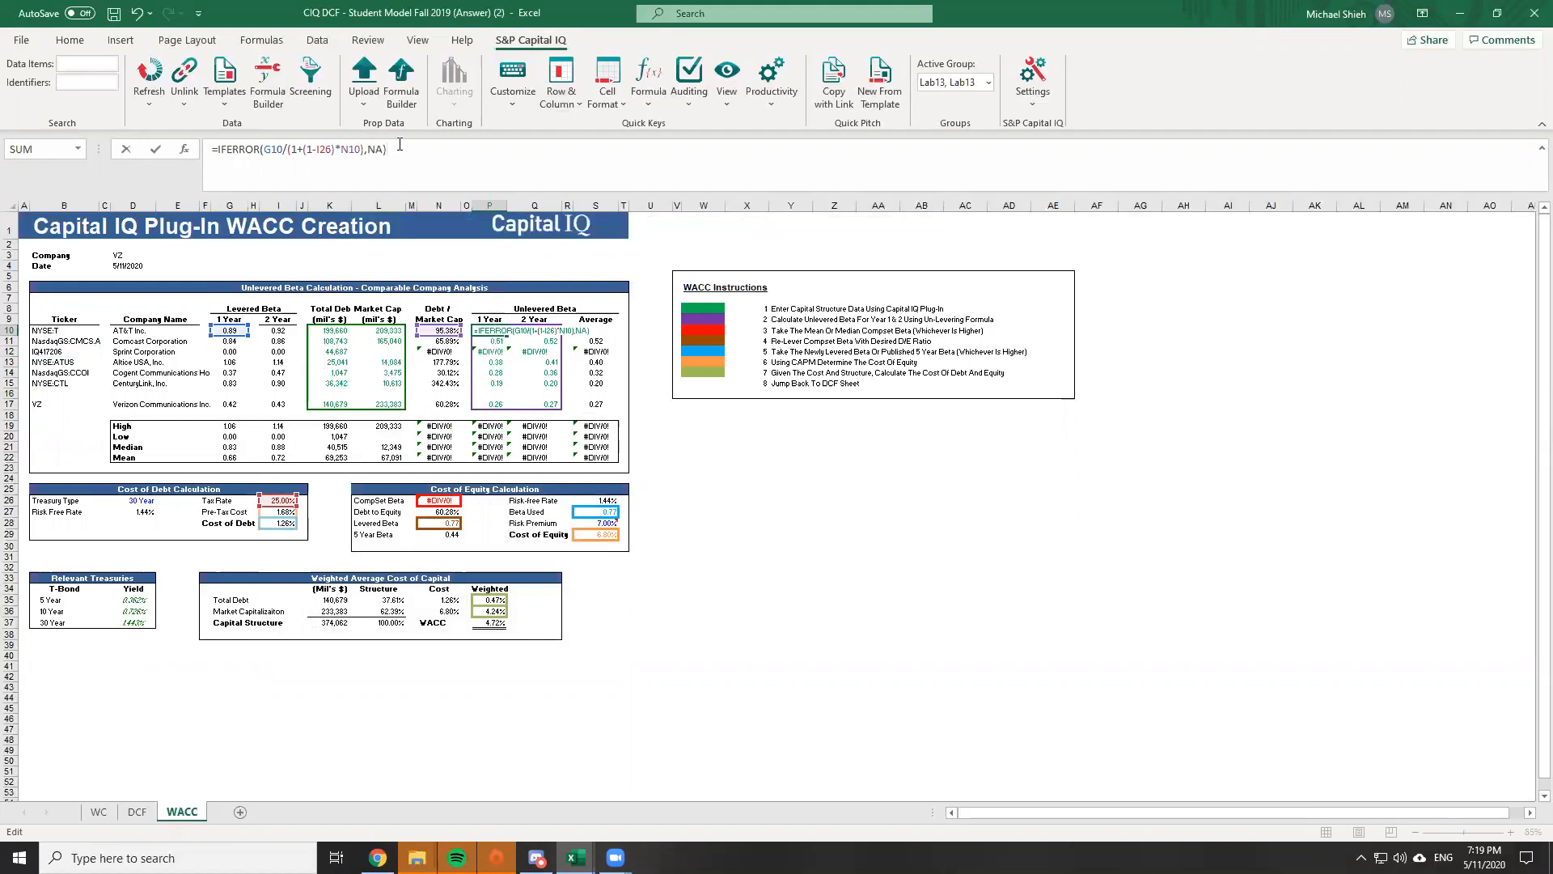
key("BackSpace")
key("BackSpace")
key("BackSpace")
type("#N")
key("BackSpace")
key("BackSpace")
type("=NA()")
key("Return")
key("Return")
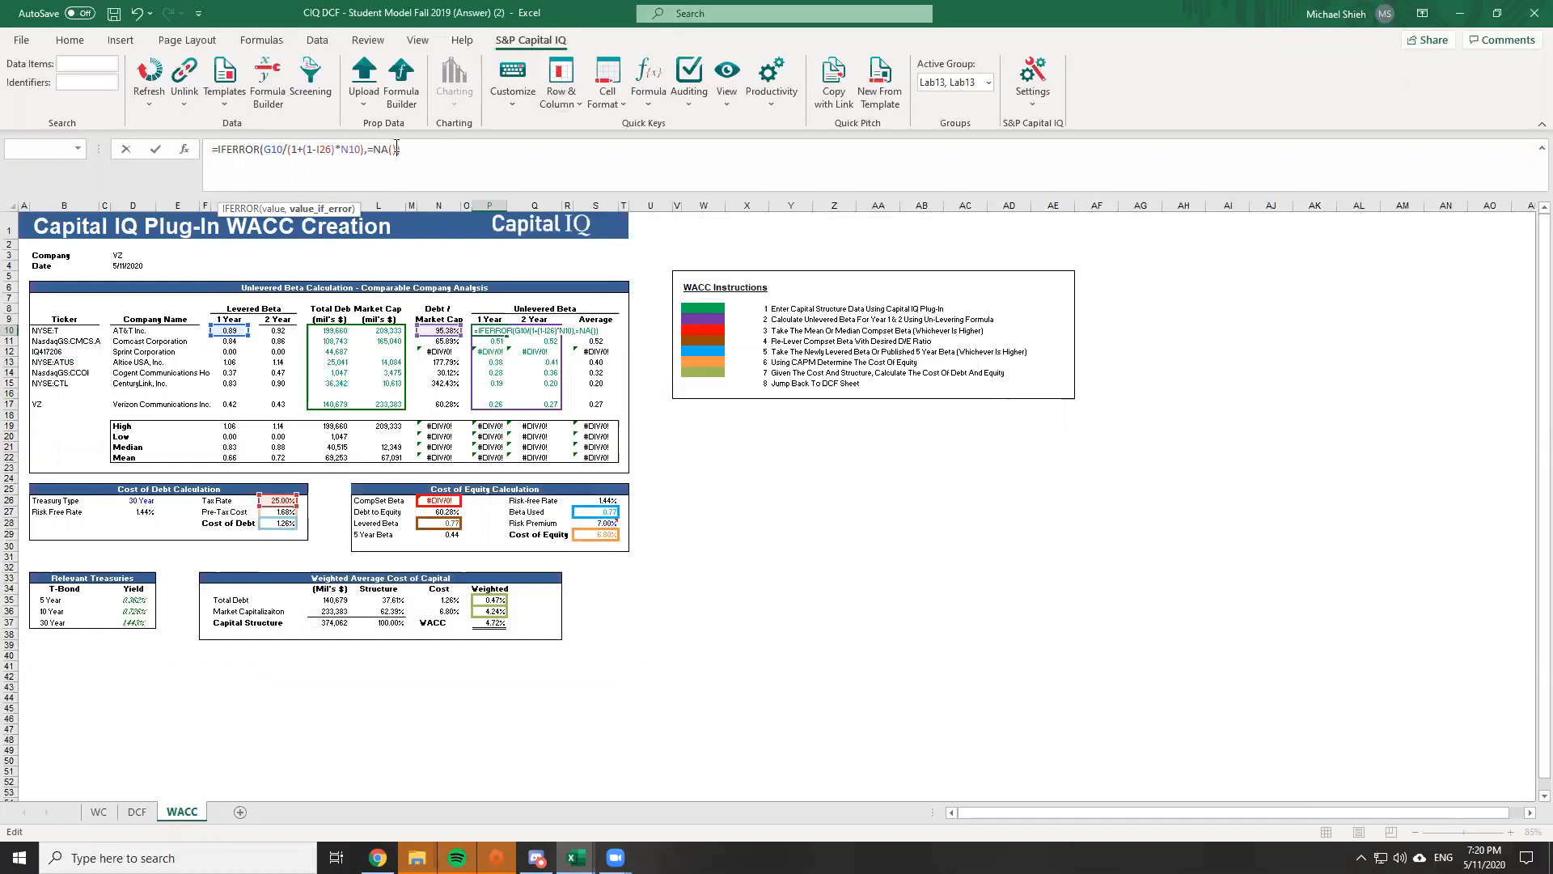
key("BackSpace")
key("Return")
key("Up")
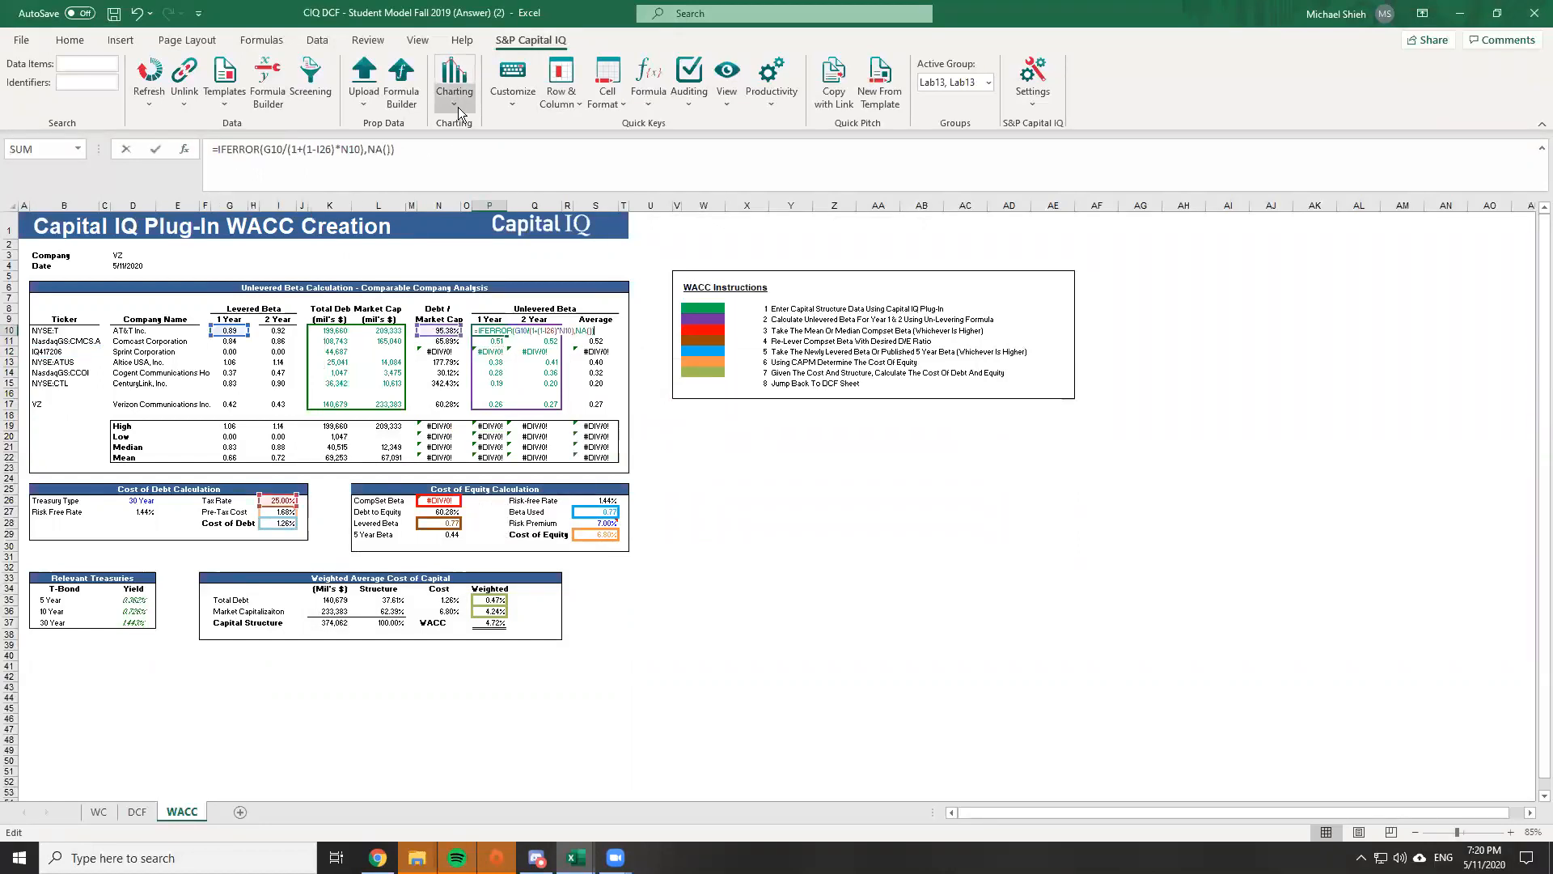
Try pasting P10's IFERROR formula across P10:Q17 with Paste Special, and undo the paste
key("ctrl+c")
key("shift+Right")
key("shift+Down")
key("shift+Down")
key("shift+Down")
key("shift+Down")
key("shift+Down")
key("shift+Down")
key("shift+Down")
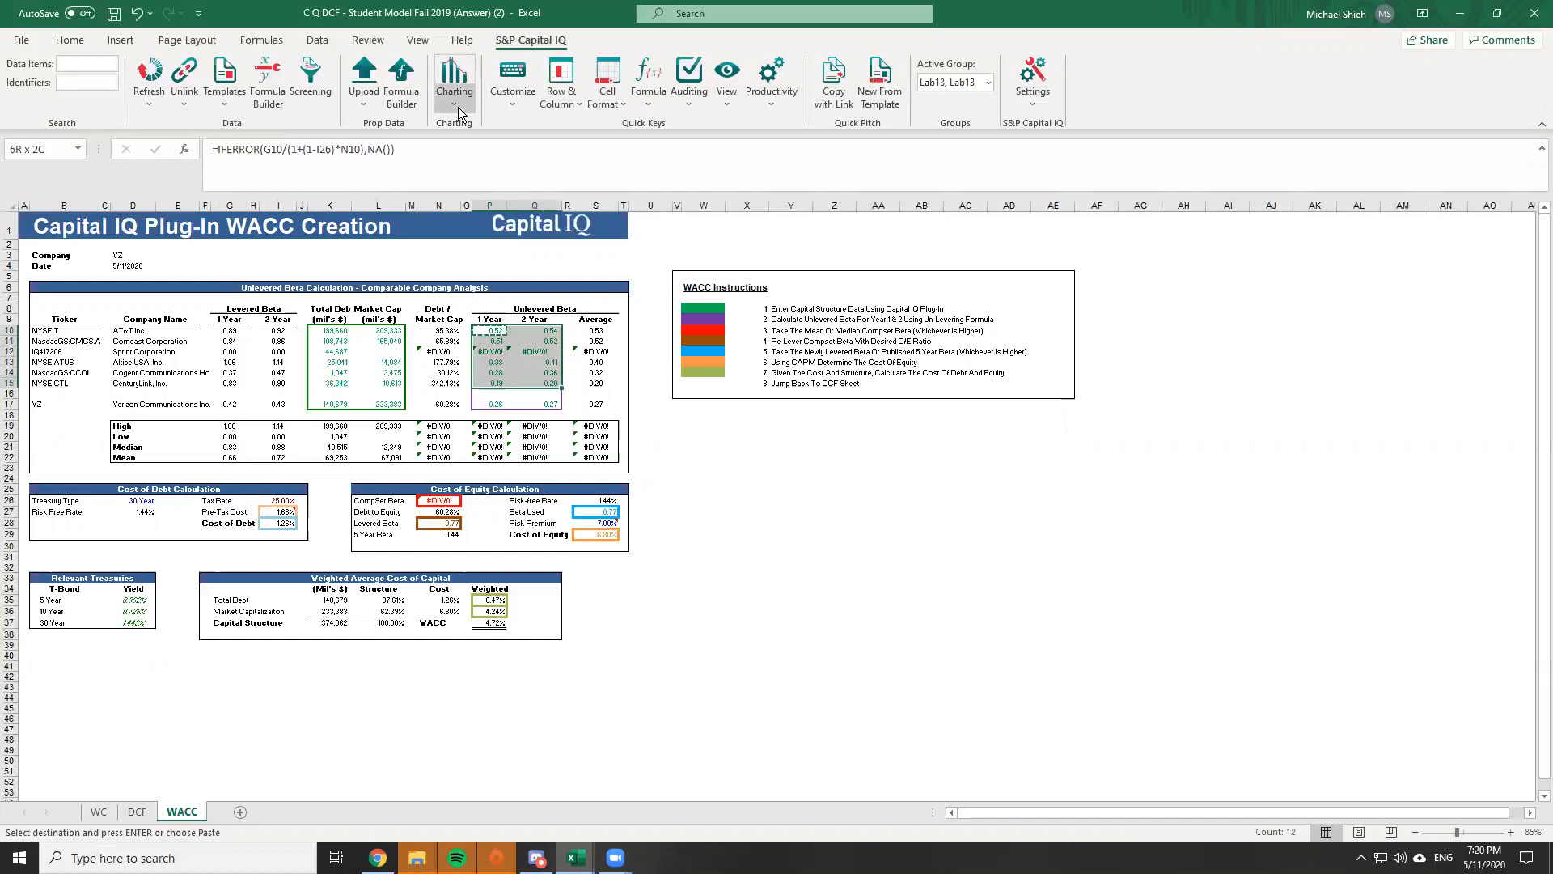
key("ctrl+alt+v")
key("Return")
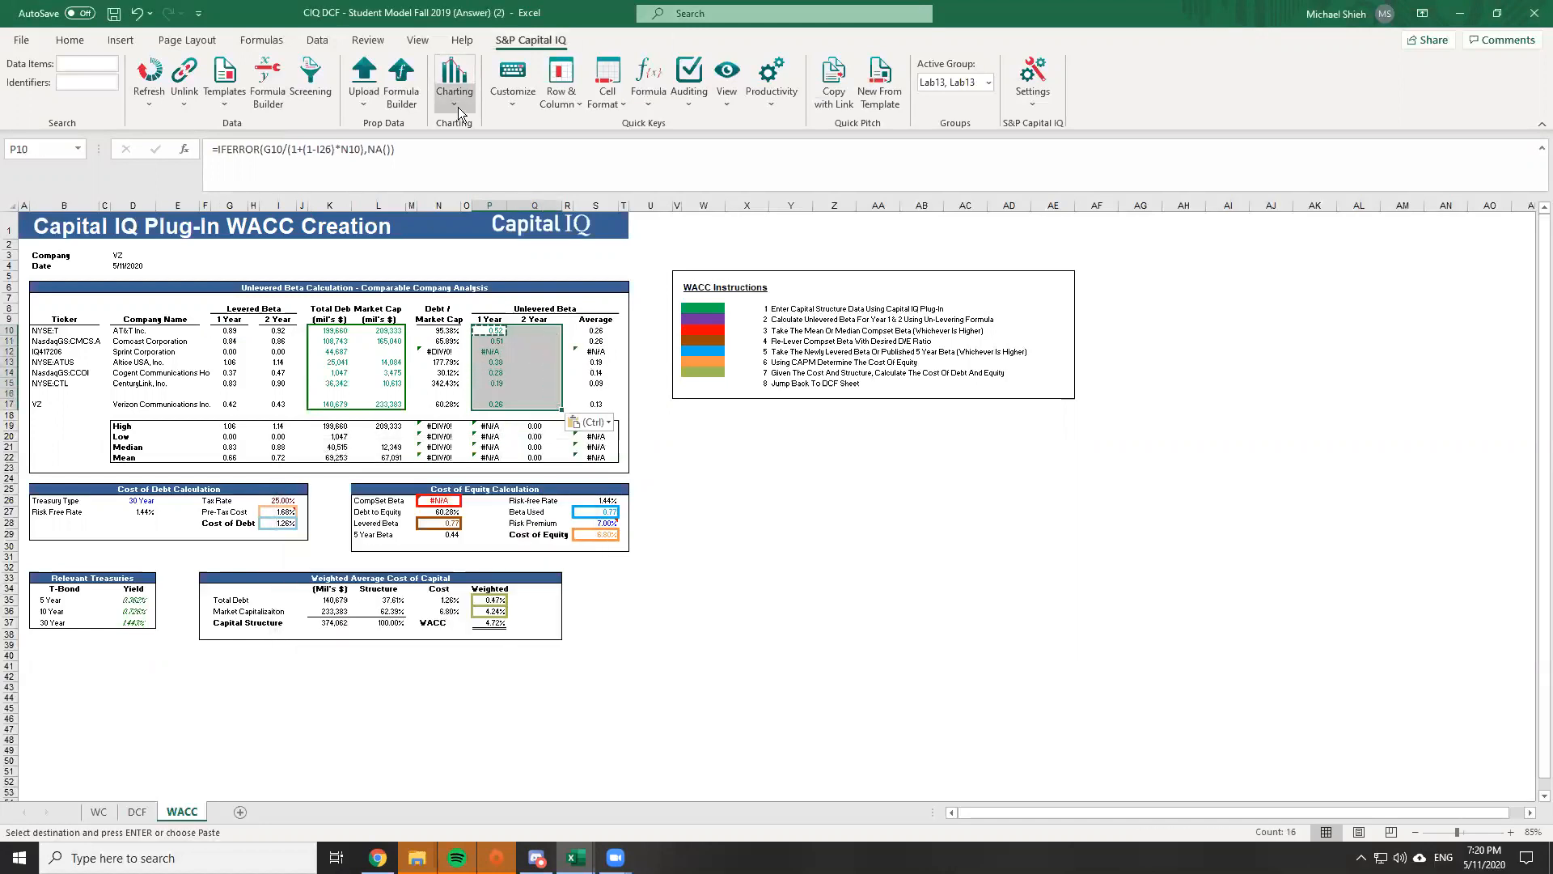
key("ctrl+z")
key("Escape")
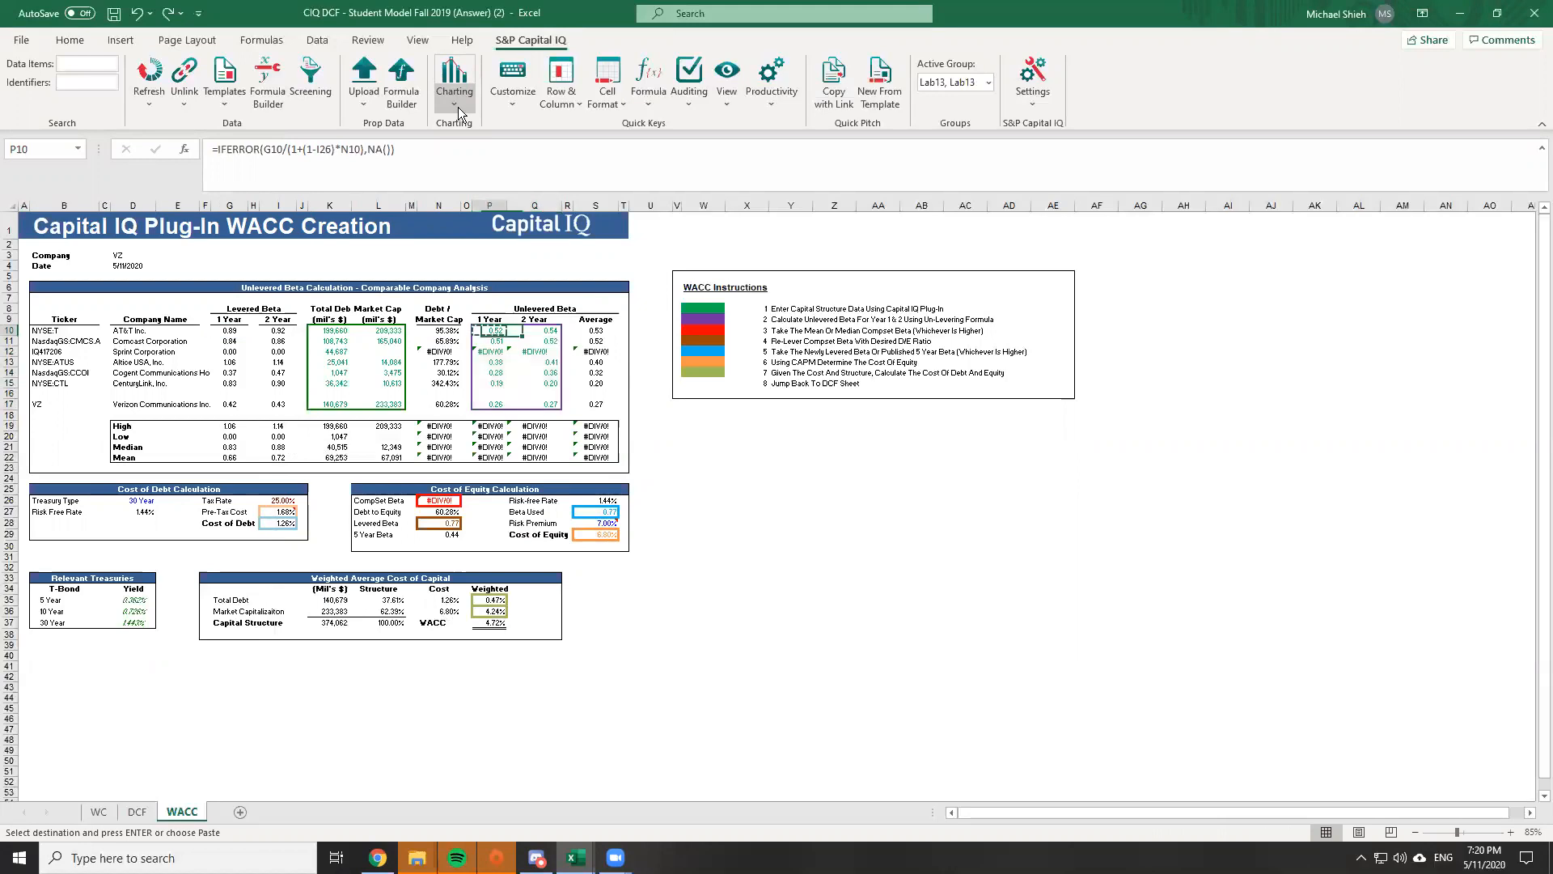
Clear Sprint's 1-year and 2-year unlevered beta formulas in P12:Q12
key("Down")
key("Down")
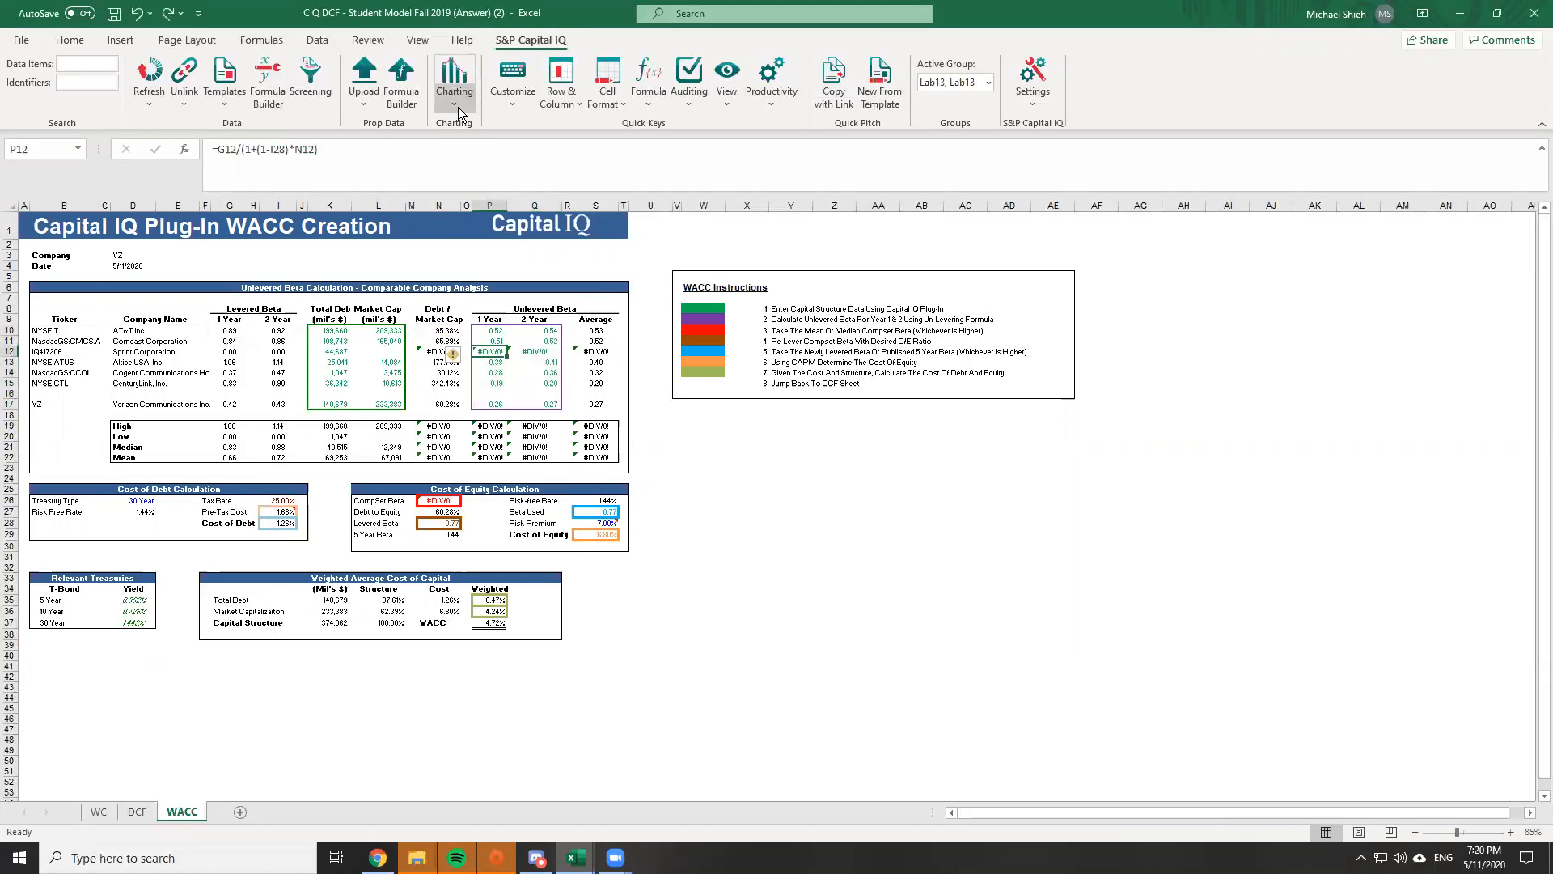
key("shift+Right")
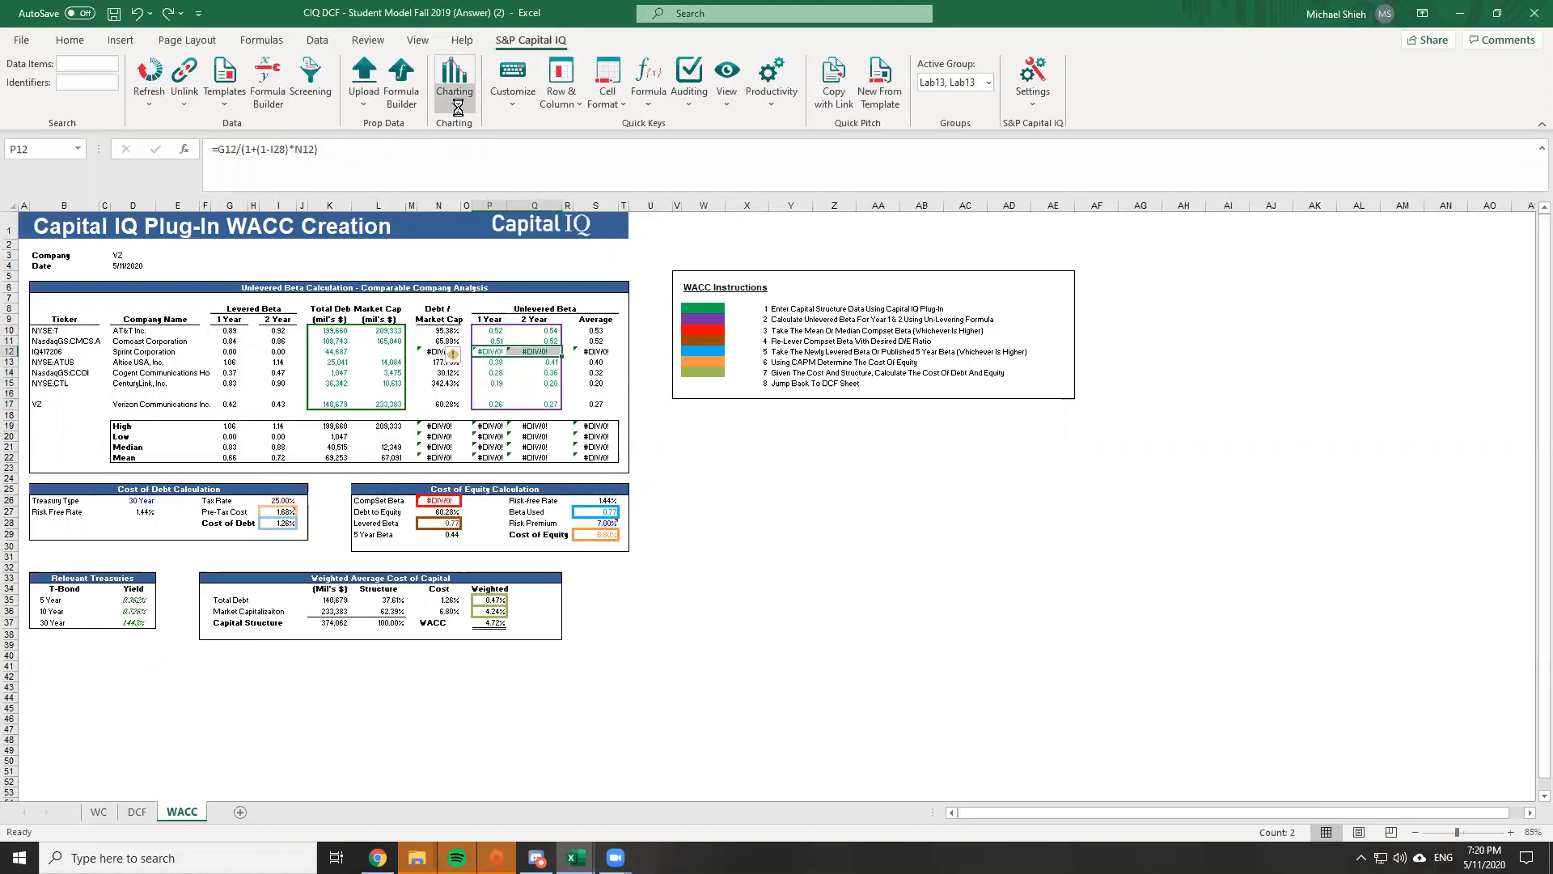
key("Delete")
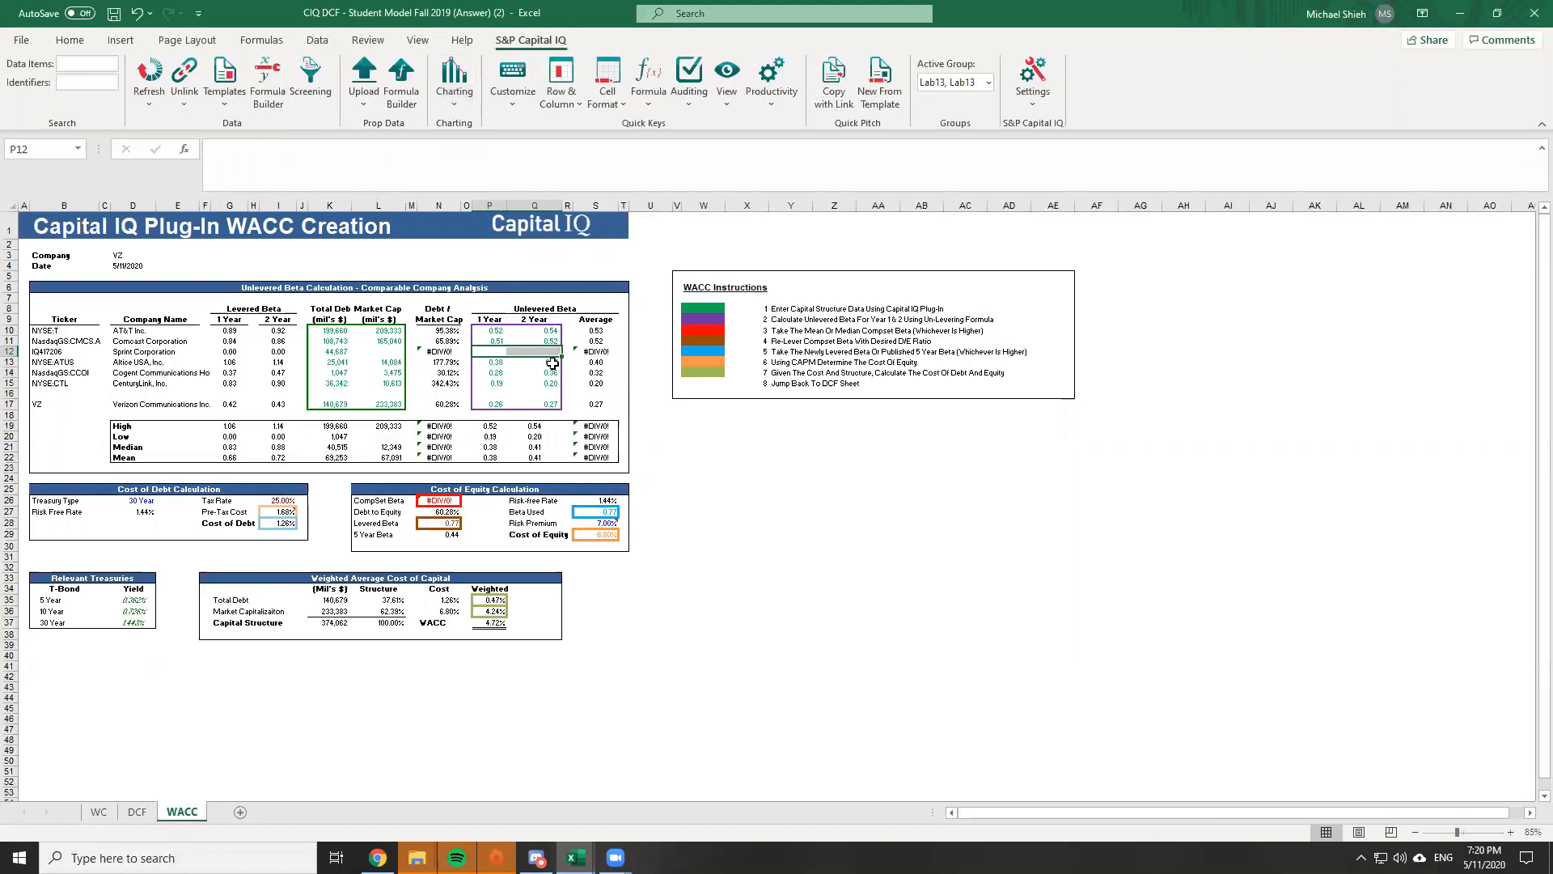
Examine the High, Low, Median and Mean formulas for the unlevered betas in P19 and Q19:Q22
left_click(490, 428)
key("Right")
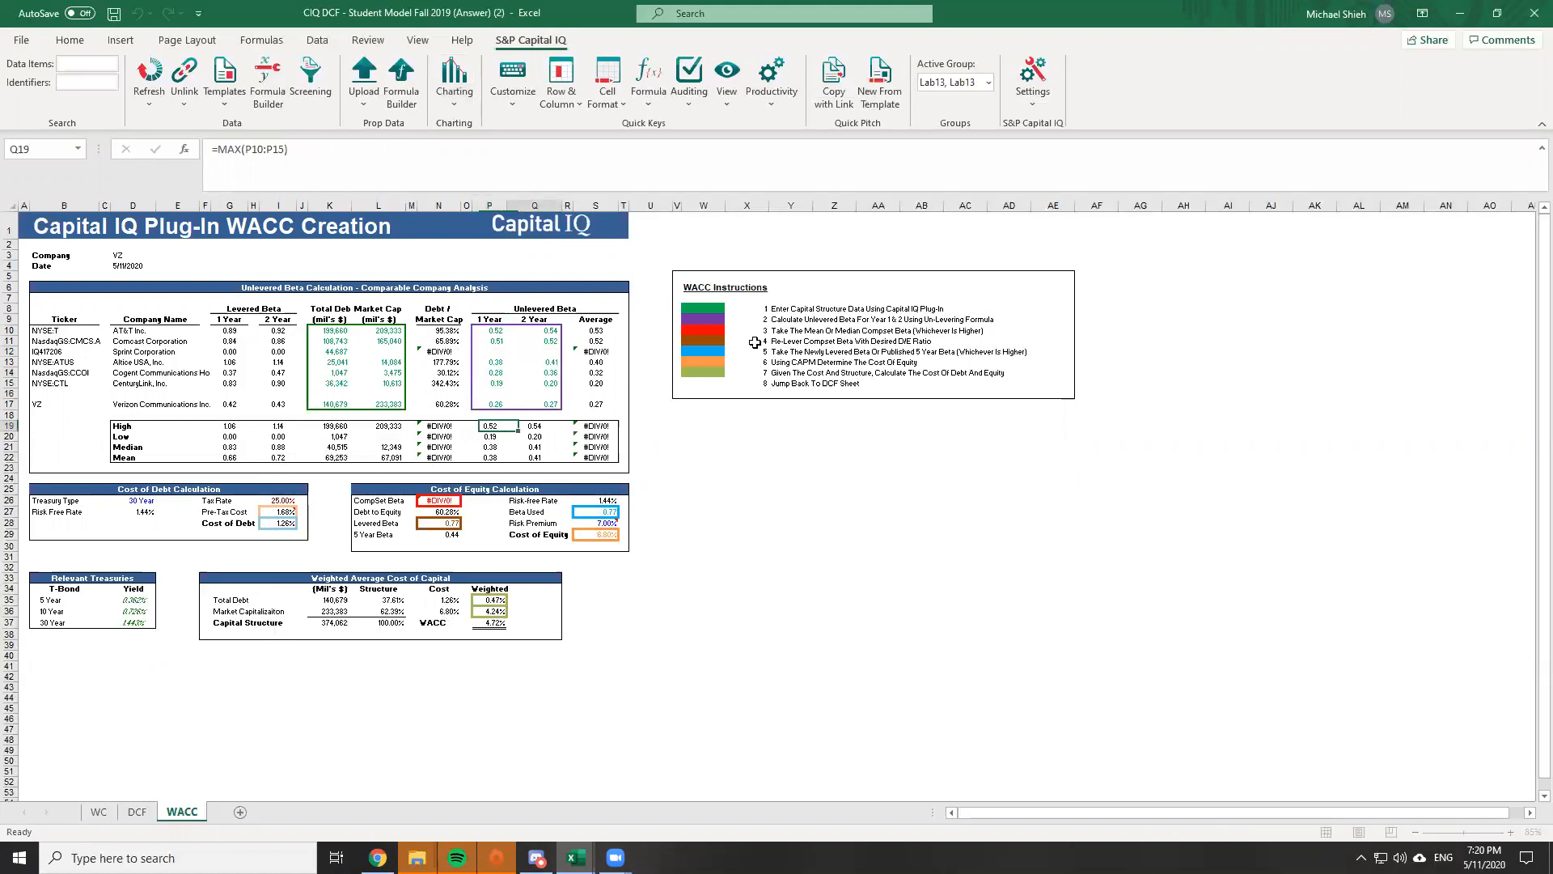
key("Down")
key("Down")
key("Down")
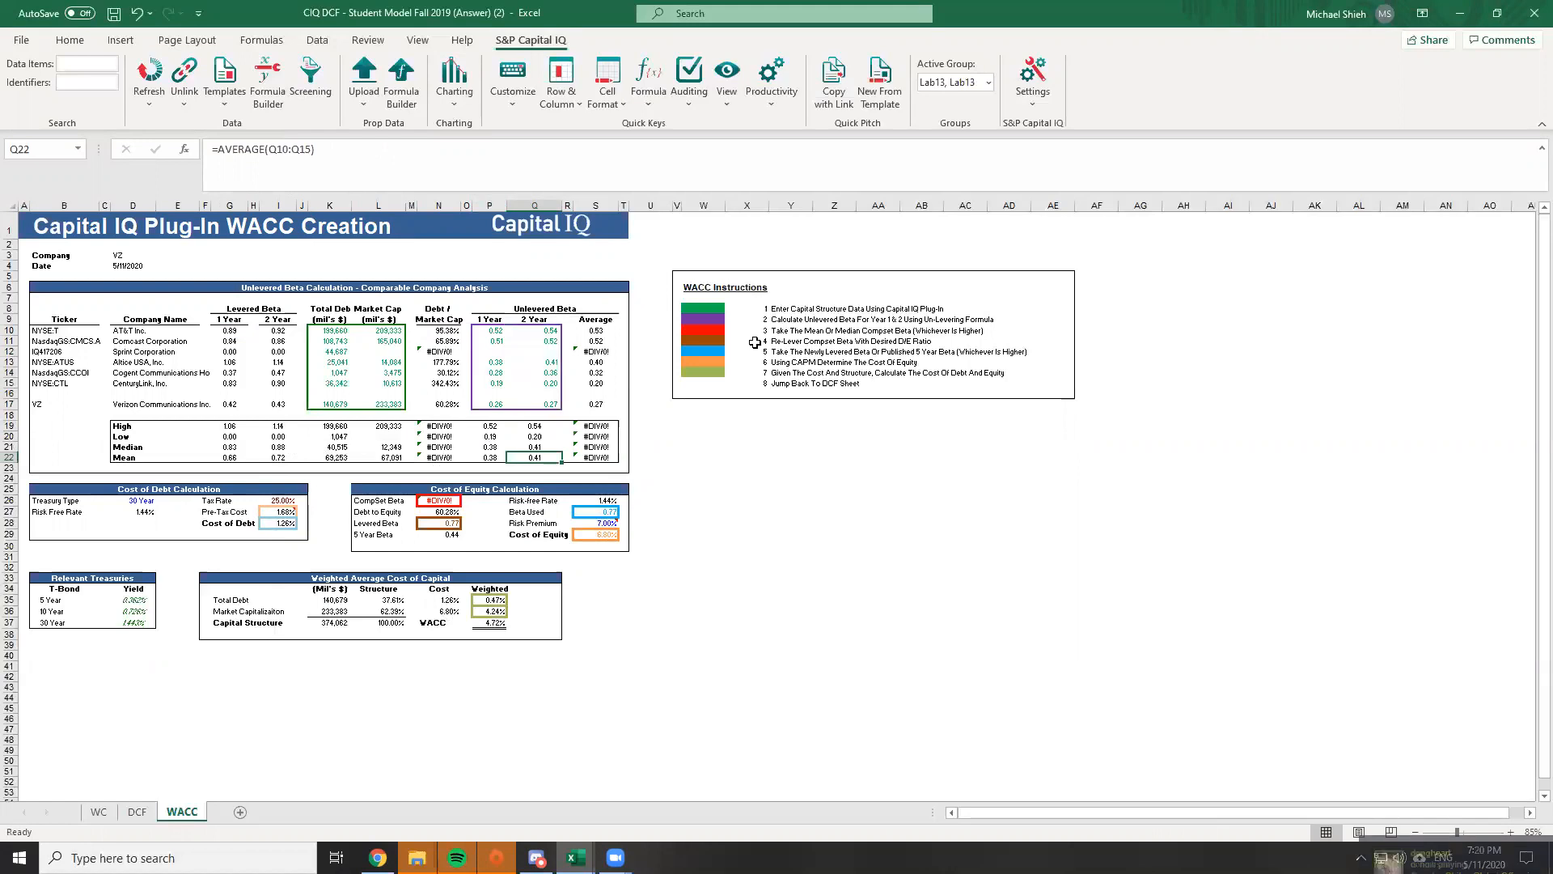
key("Up")
key("Up")
key("Up")
key("Down")
key("Down")
key("Down")
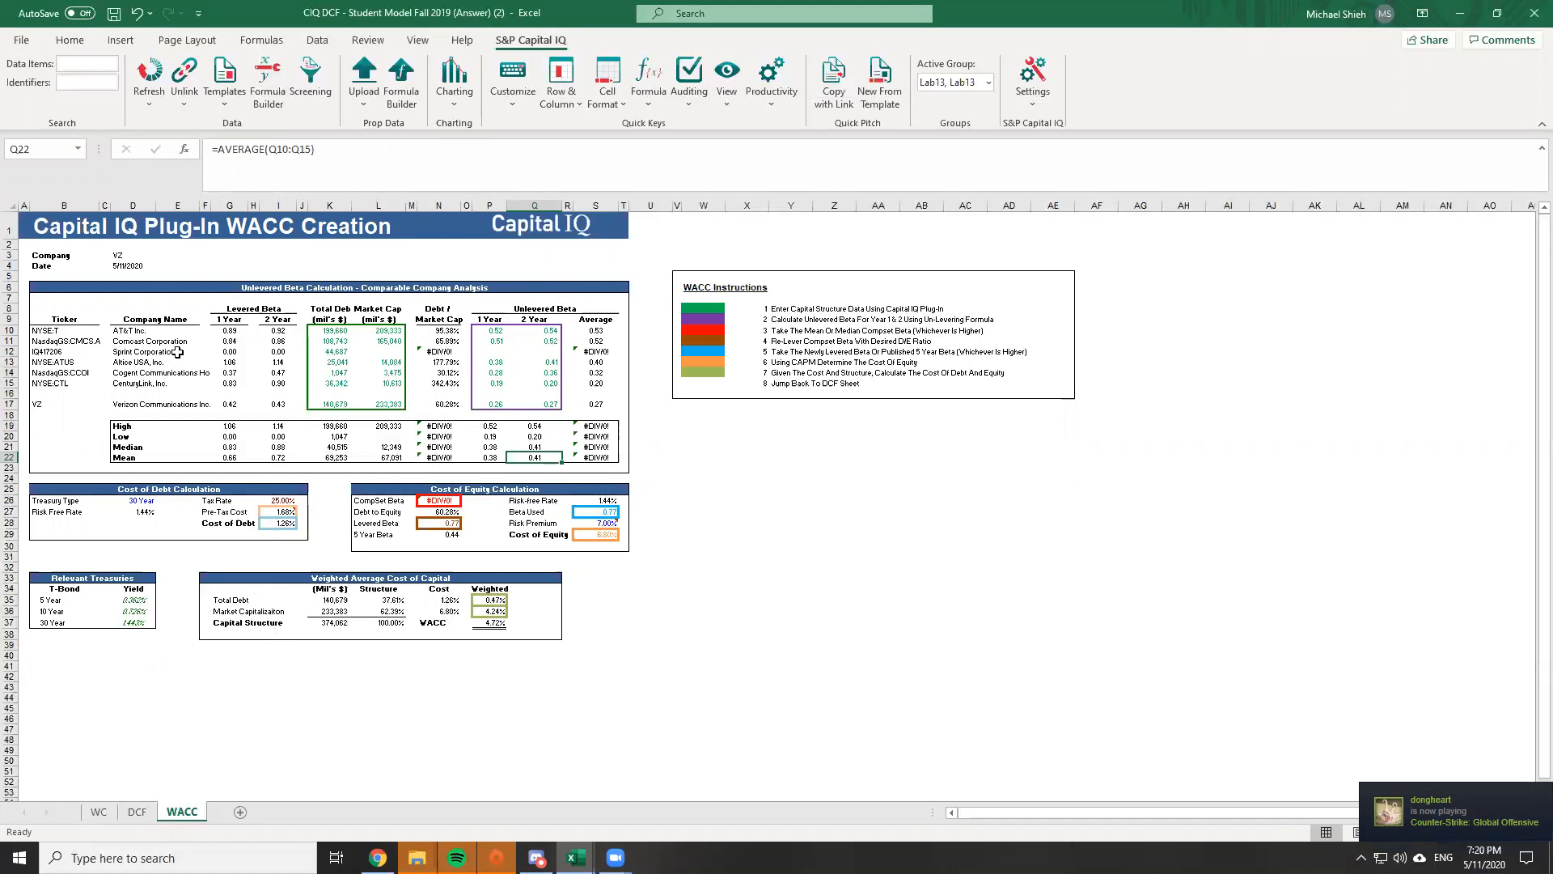
Inspect the CompSet Beta formula in N26 and the median average unlevered beta in S21
key("Up")
key("Down")
key("Down")
key("Left")
key("Left")
key("Left")
key("Down")
key("Down")
key("Down")
key("F2")
key("Escape")
left_click(599, 447)
Clear Sprint's average unlevered beta in S12 and its debt-to-market-cap ratio in N12
left_click(601, 351)
key("Delete")
key("Left")
key("Left")
key("Left")
key("Left")
key("Left")
key("Delete")
Clear the rest of Sprint's comparable company row, from ticker B12 through total debt K12
key("Left")
key("Left")
key("Left")
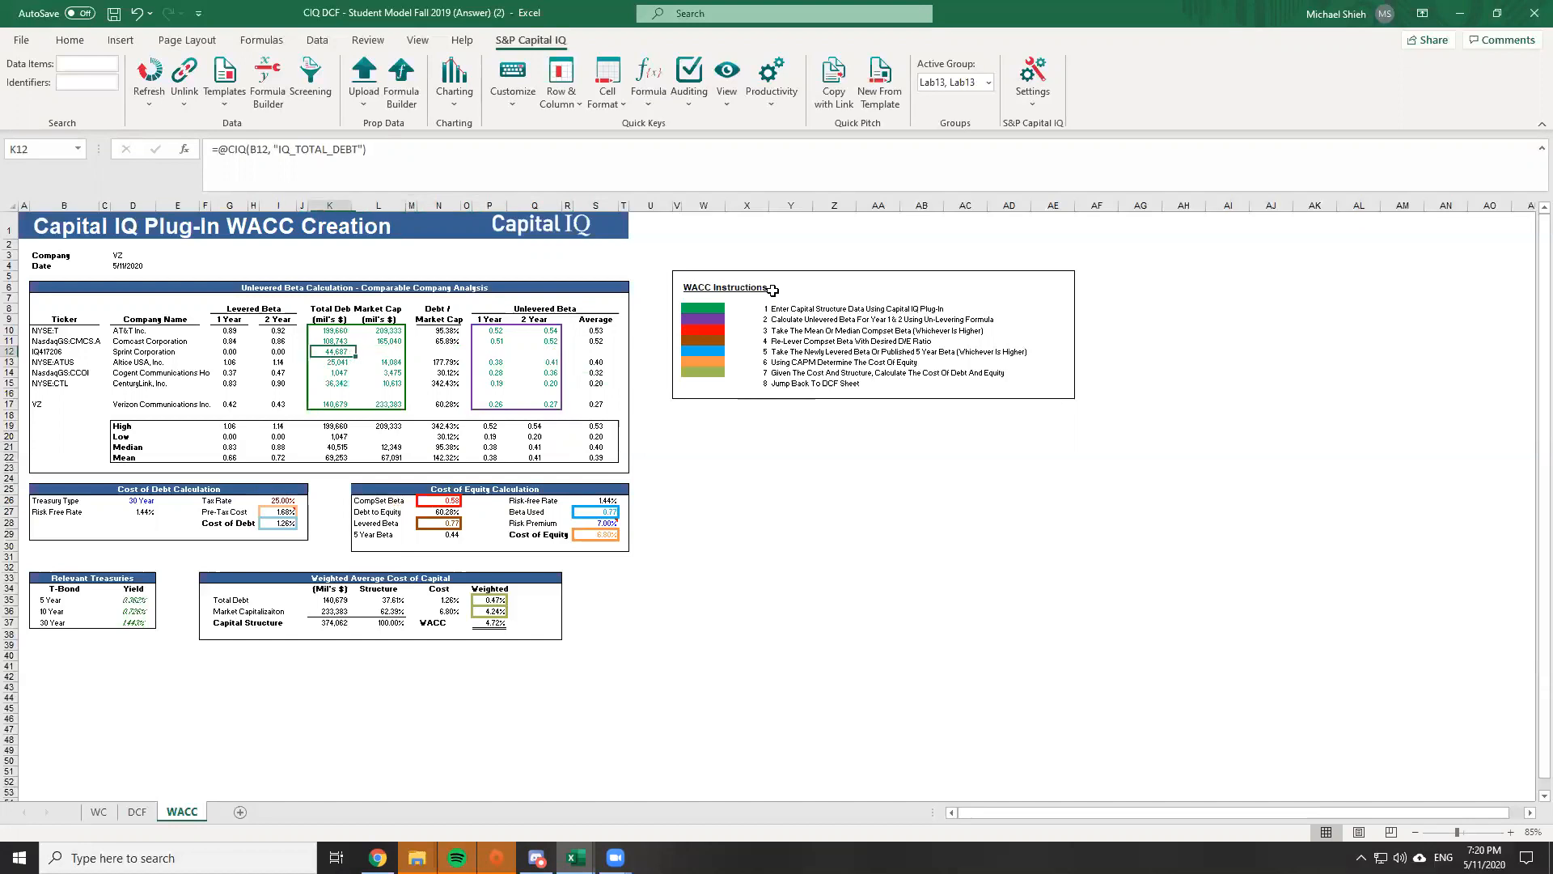
key("shift+Left")
key("shift+Left")
key("shift+Left")
key("shift+Left")
key("shift+Left")
key("shift+Left")
key("shift+Left")
key("shift+Left")
key("shift+Left")
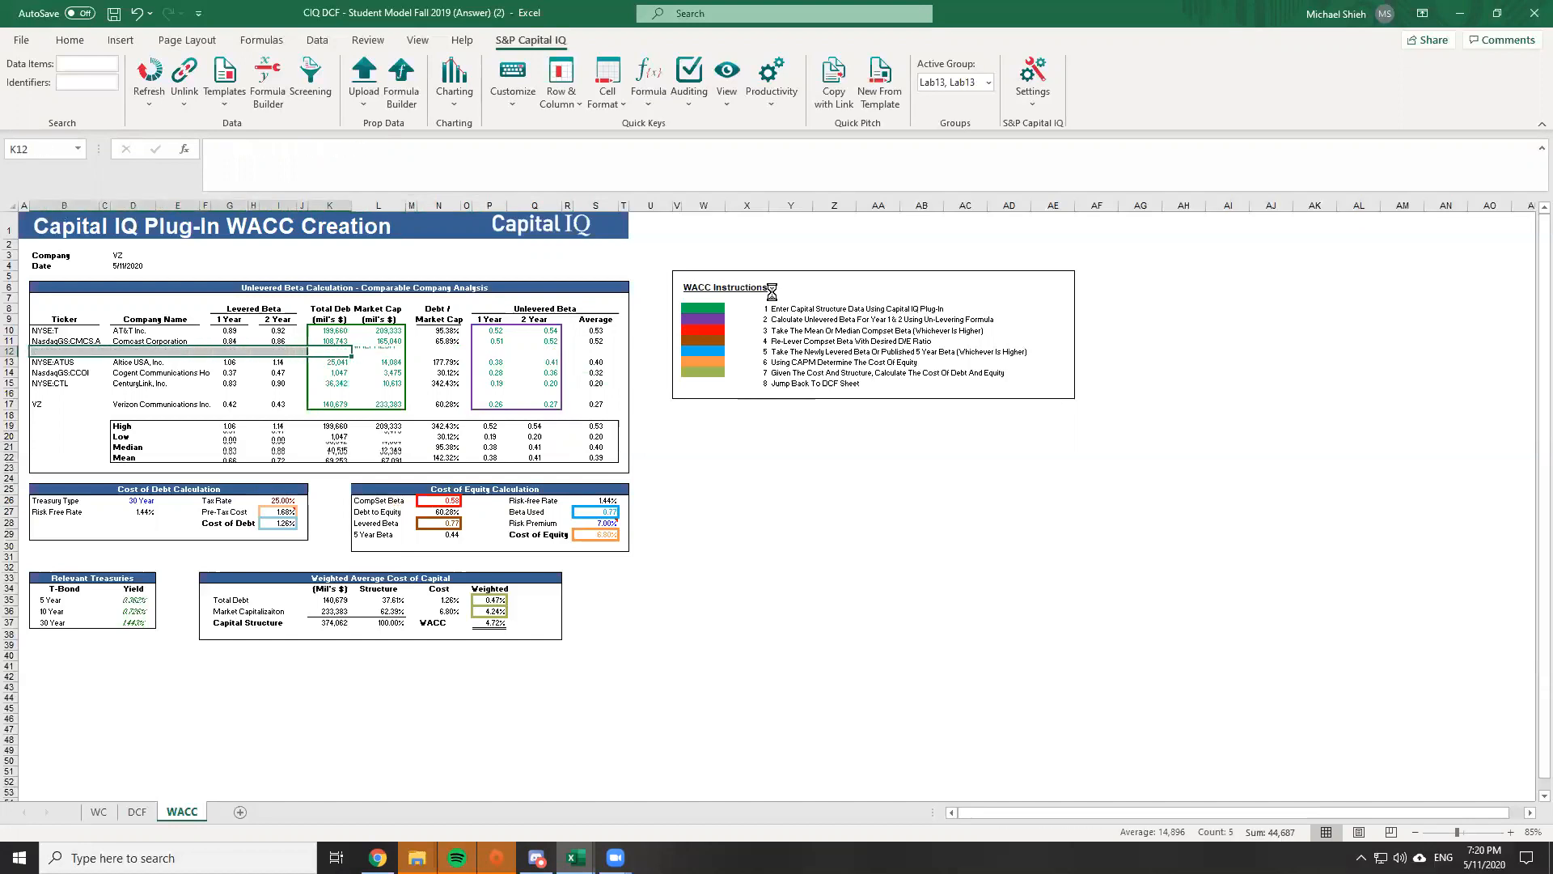
key("Delete")
key("Right")
key("Right")
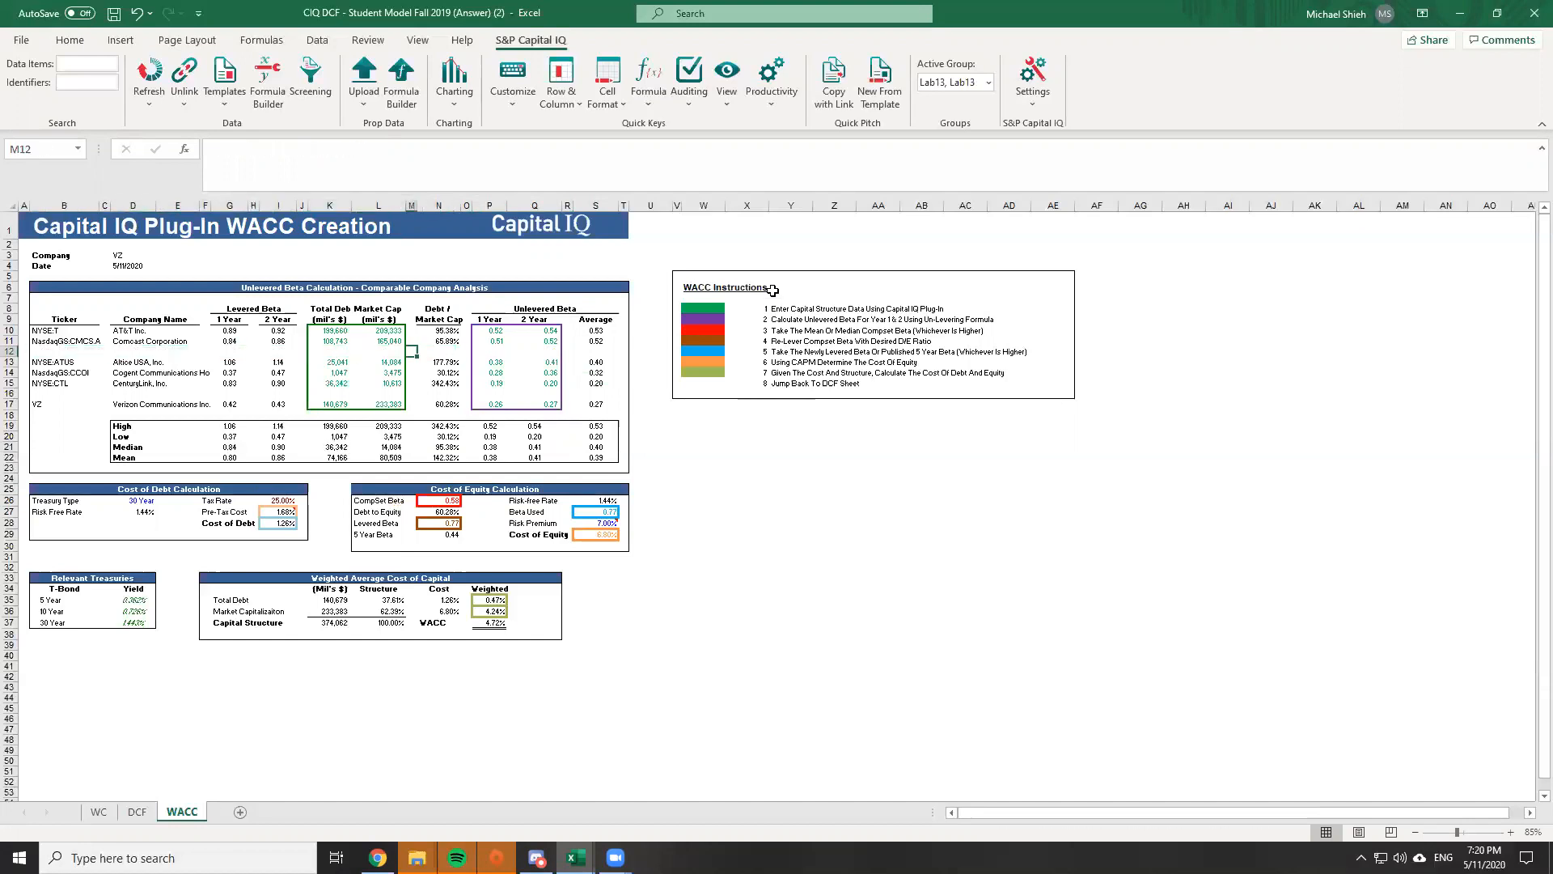
Check which cells the CompSet Beta formula in N26 references
left_click(449, 502)
left_click(605, 373)
left_click(458, 503)
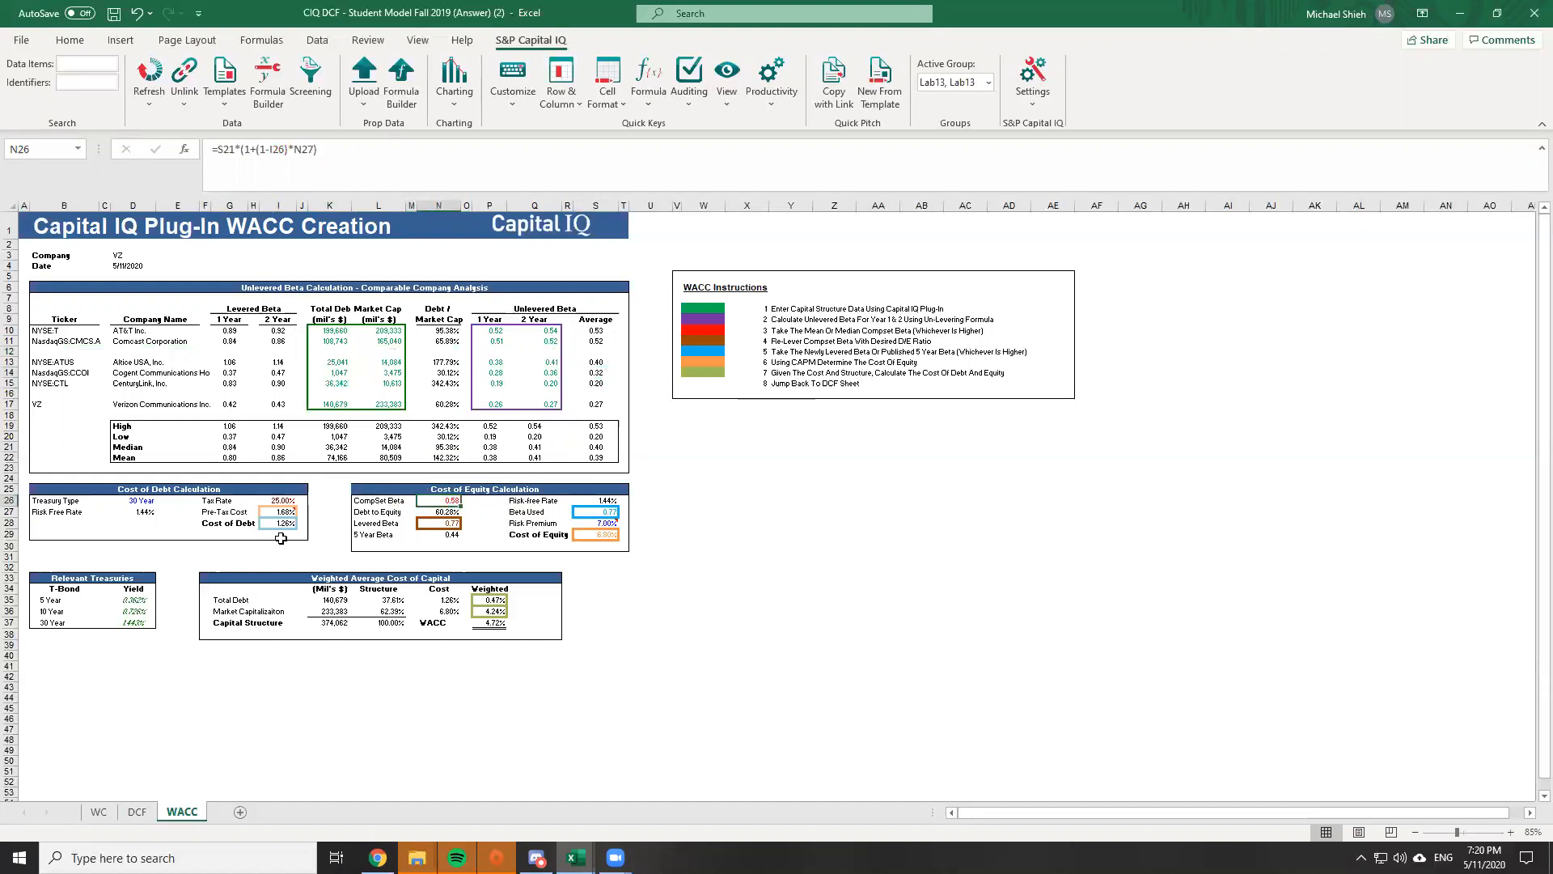
double_click(452, 503)
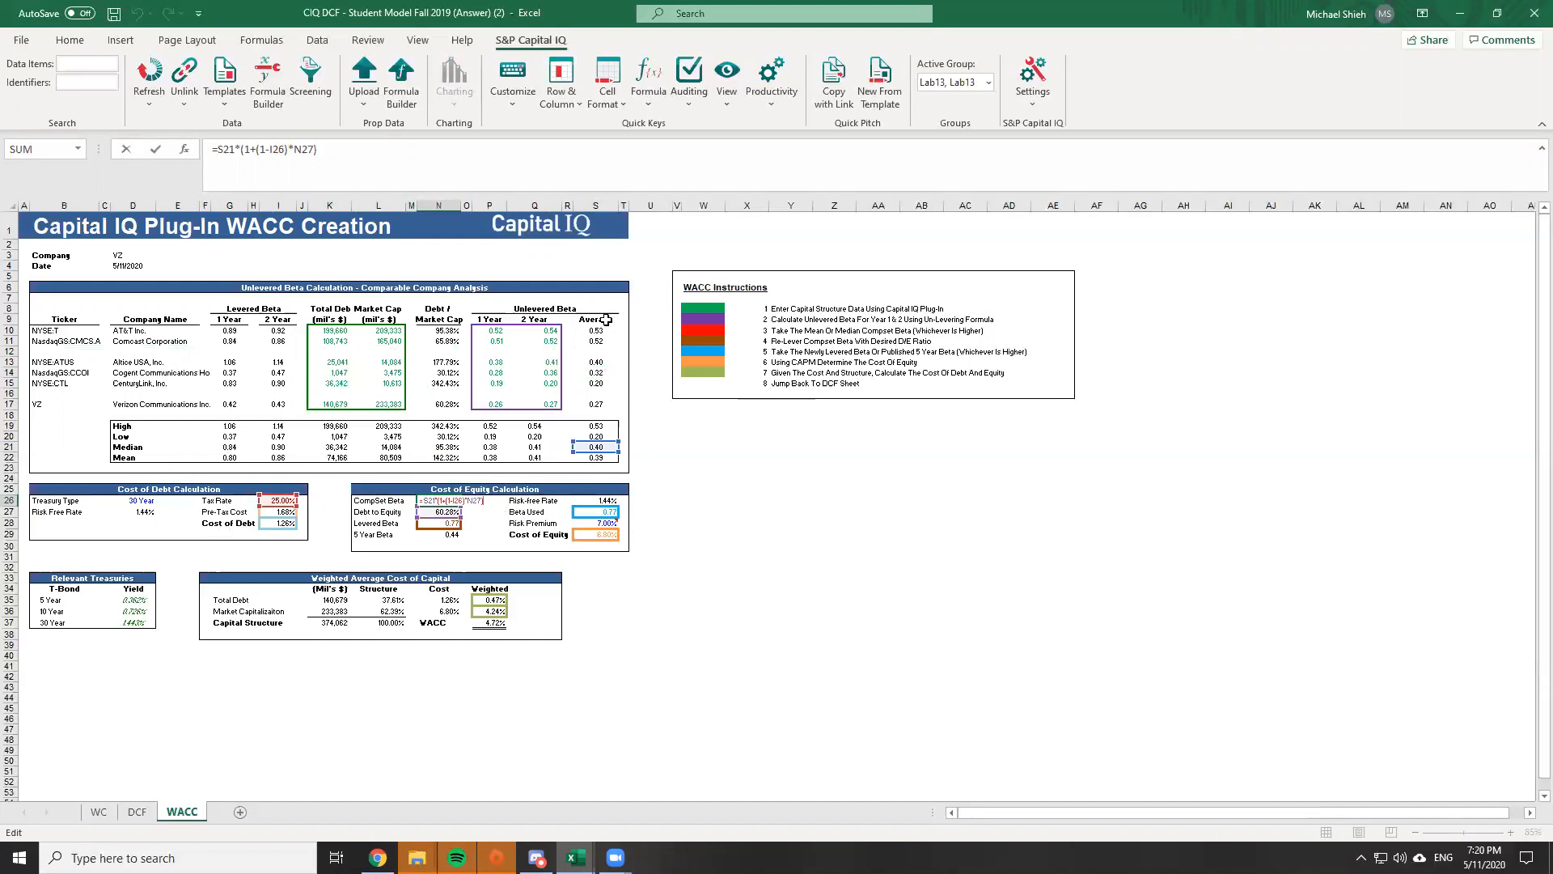
key("Escape")
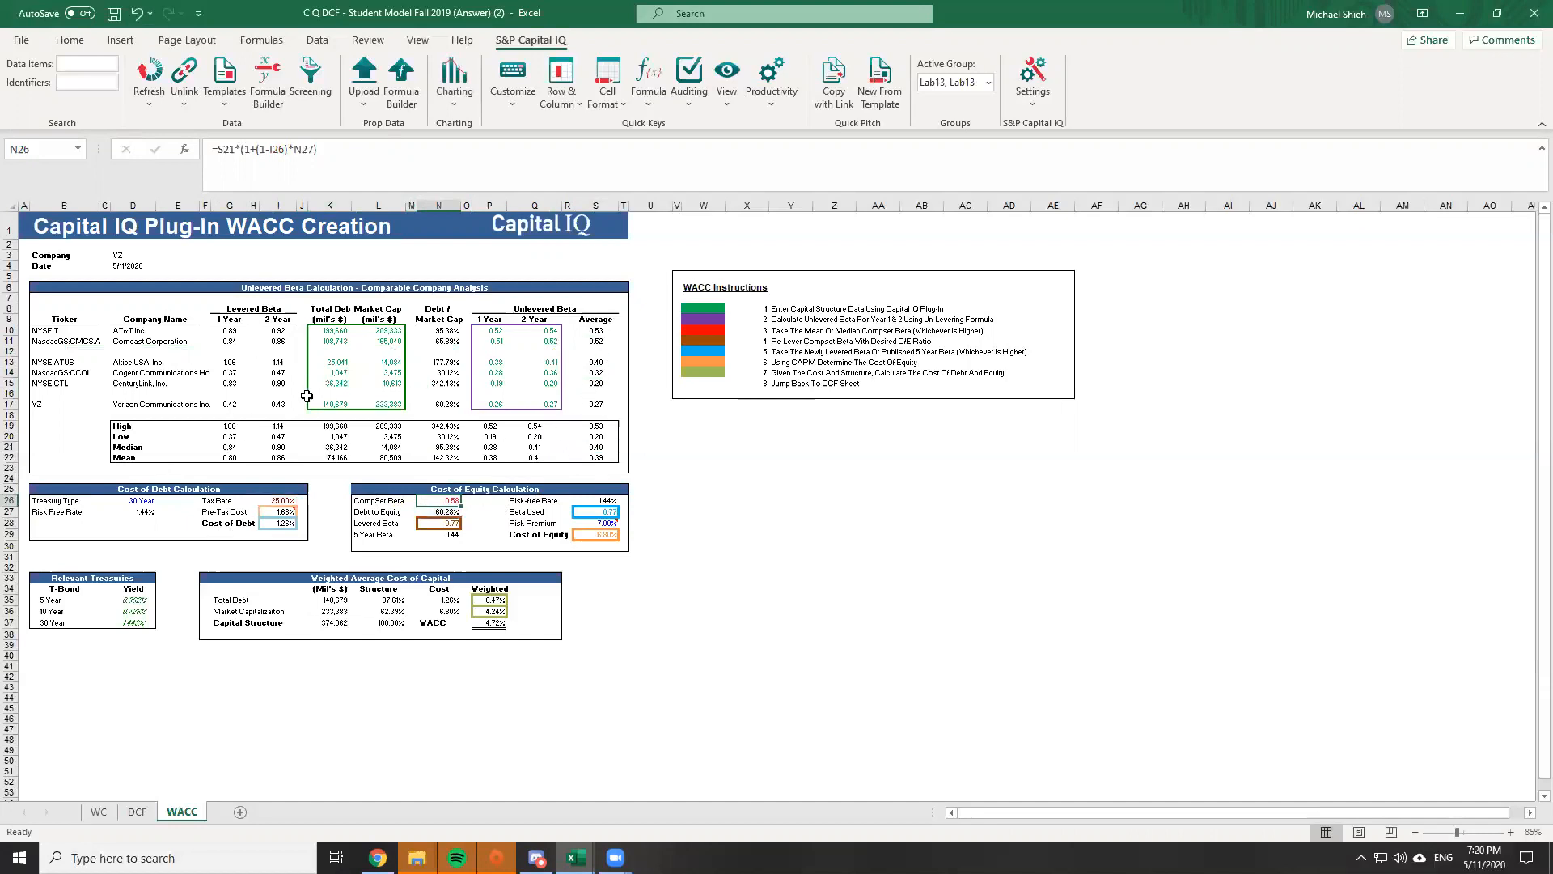
Review the debt to equity, levered beta, cost of equity and risk-free rate cells in the Cost of Equity Calculation
left_click(453, 522)
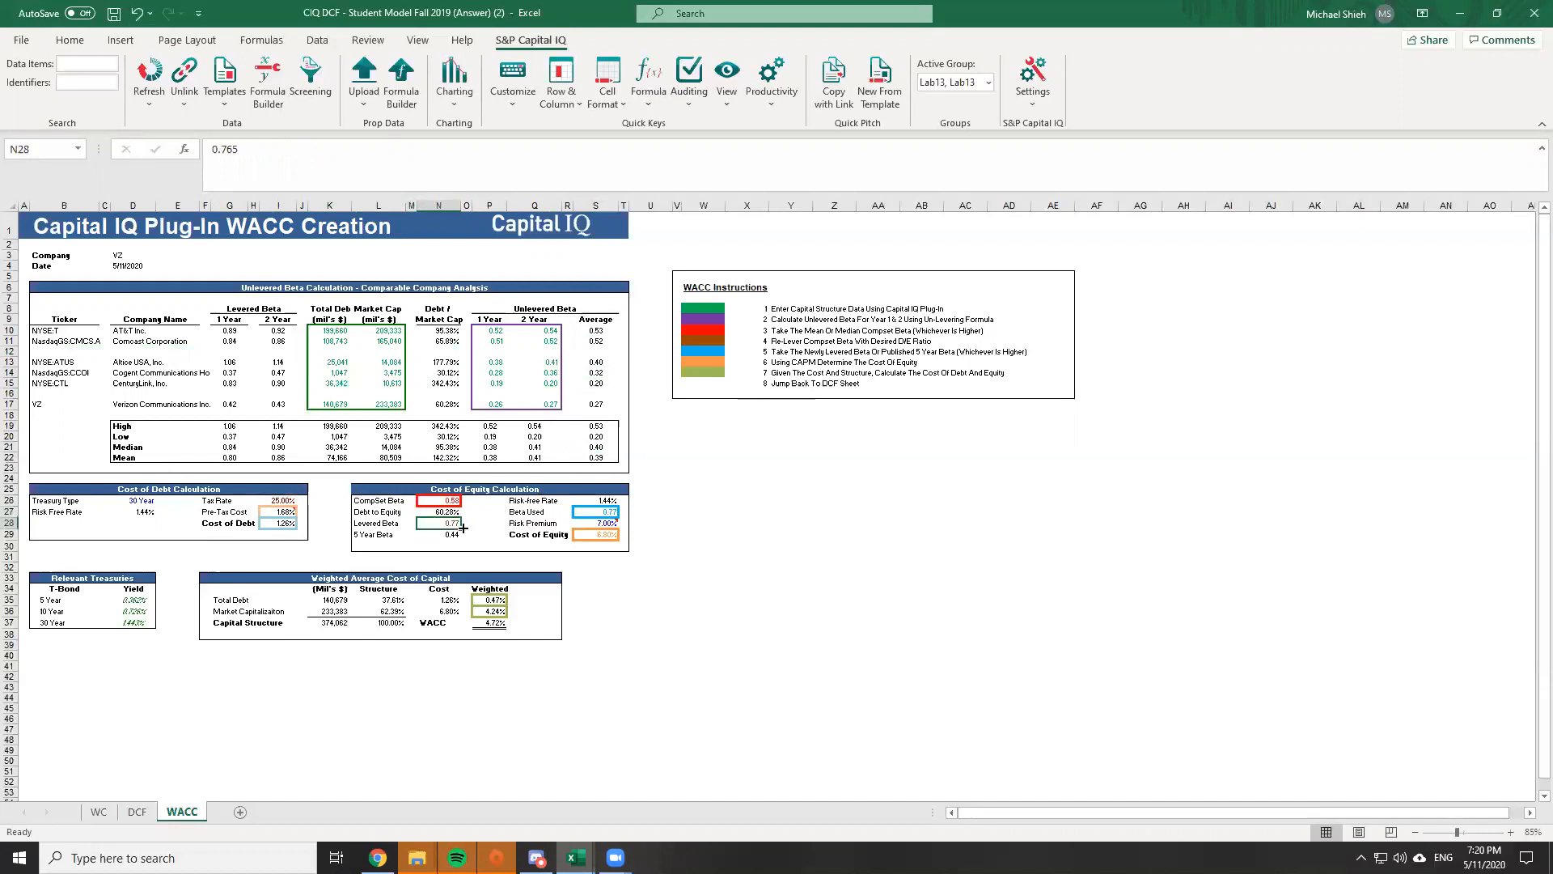
left_click(452, 513)
left_click(452, 522)
left_click(474, 522)
left_click(458, 524)
left_click(602, 534)
left_click(609, 500)
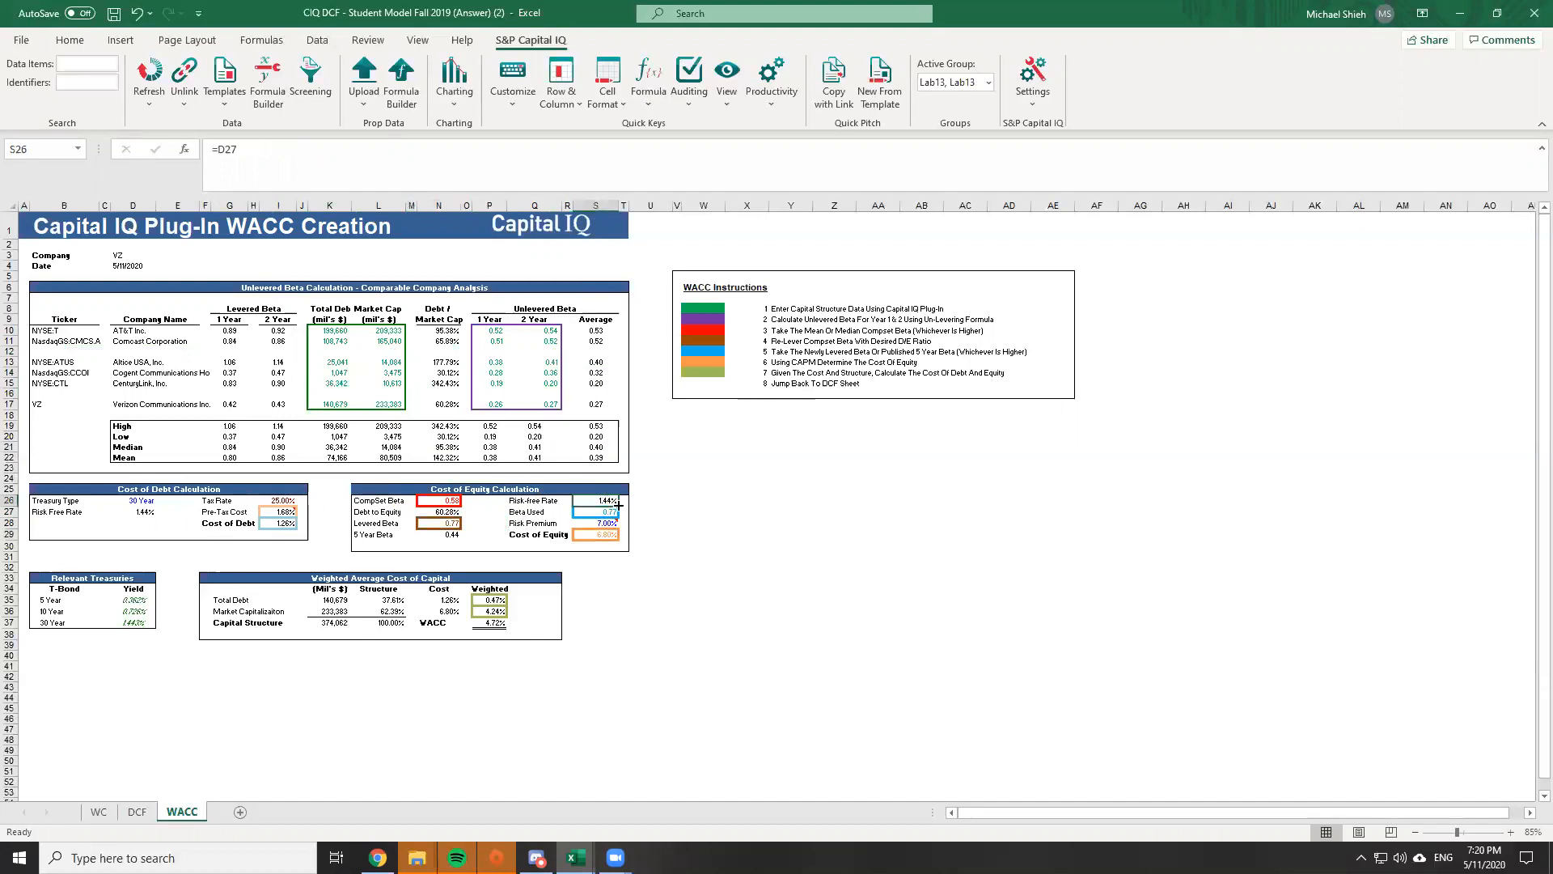
Enter 7% as the risk premium in S28
left_click(620, 523)
type("7%")
key("Escape")
type("7")
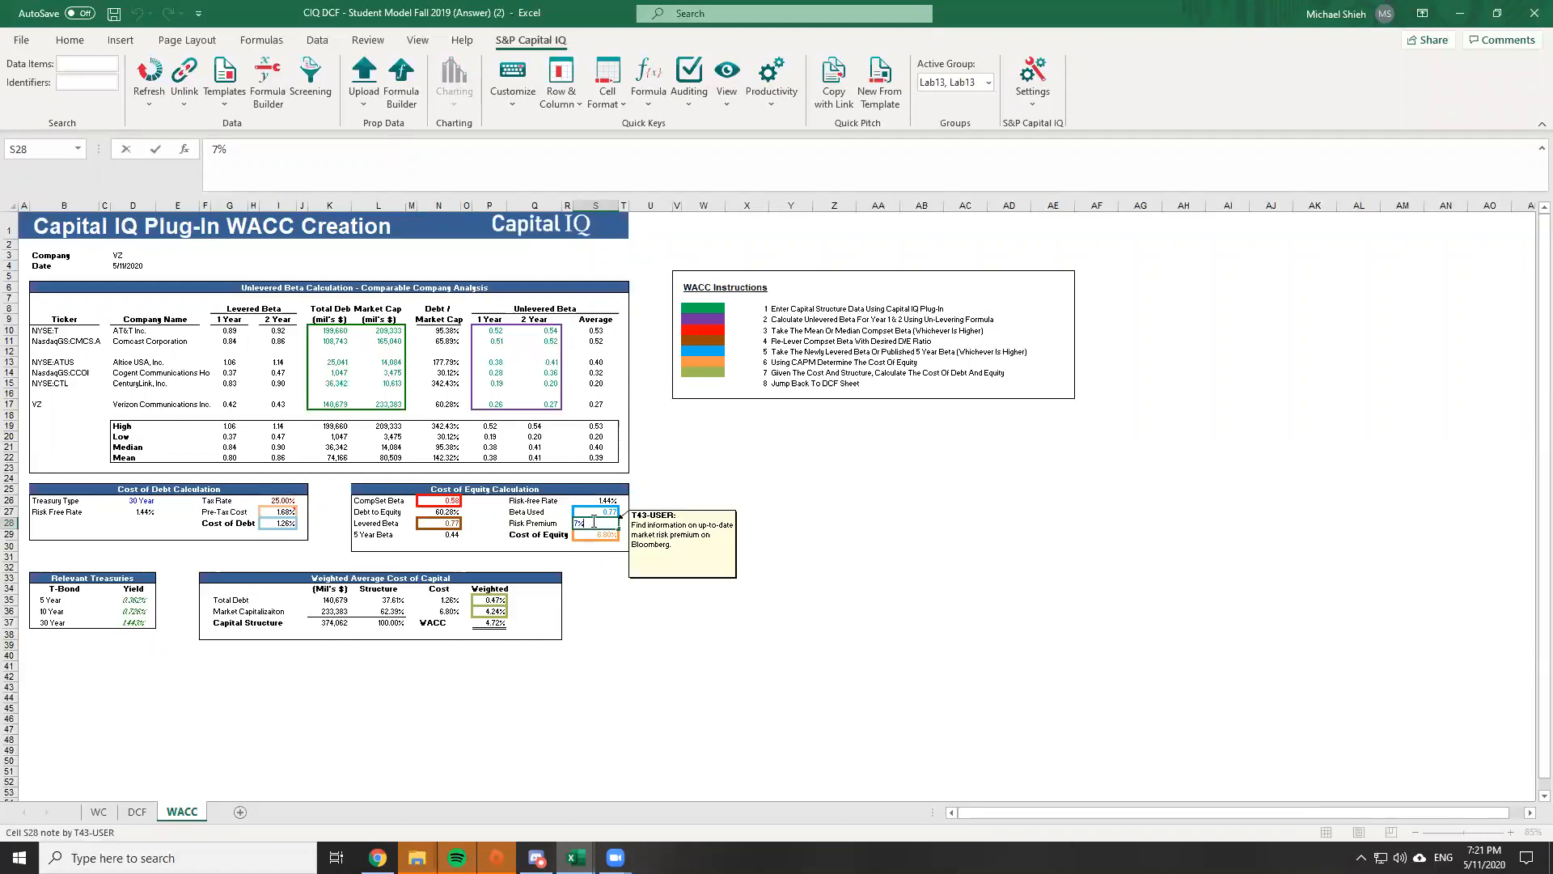
key("ctrl+Return")
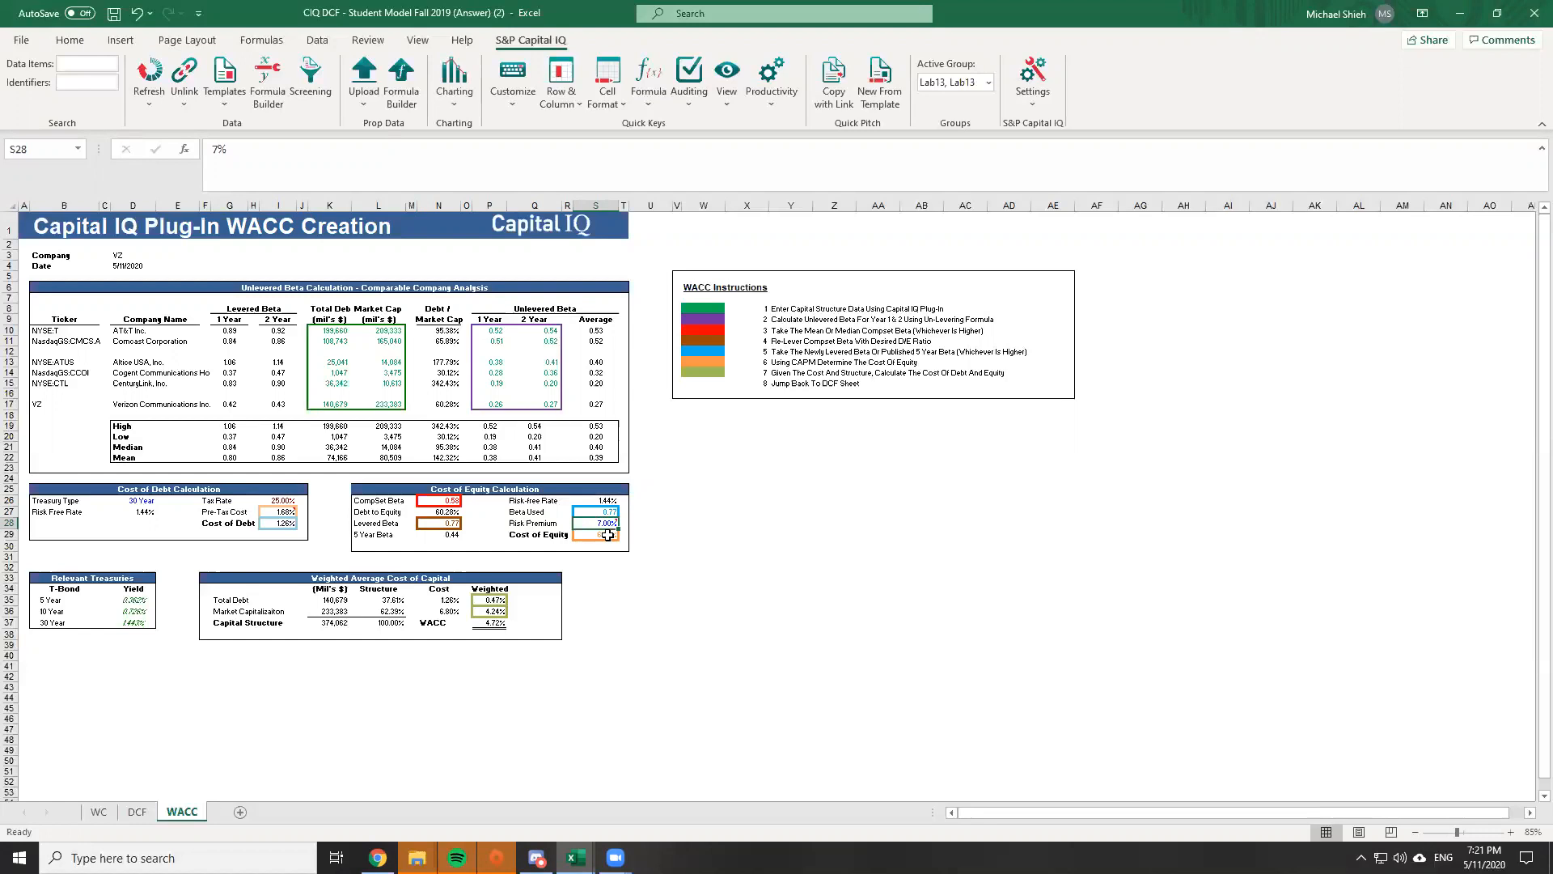
Inspect the Cost of Equity formula in S29
left_click(603, 536)
key("F2")
key("Escape")
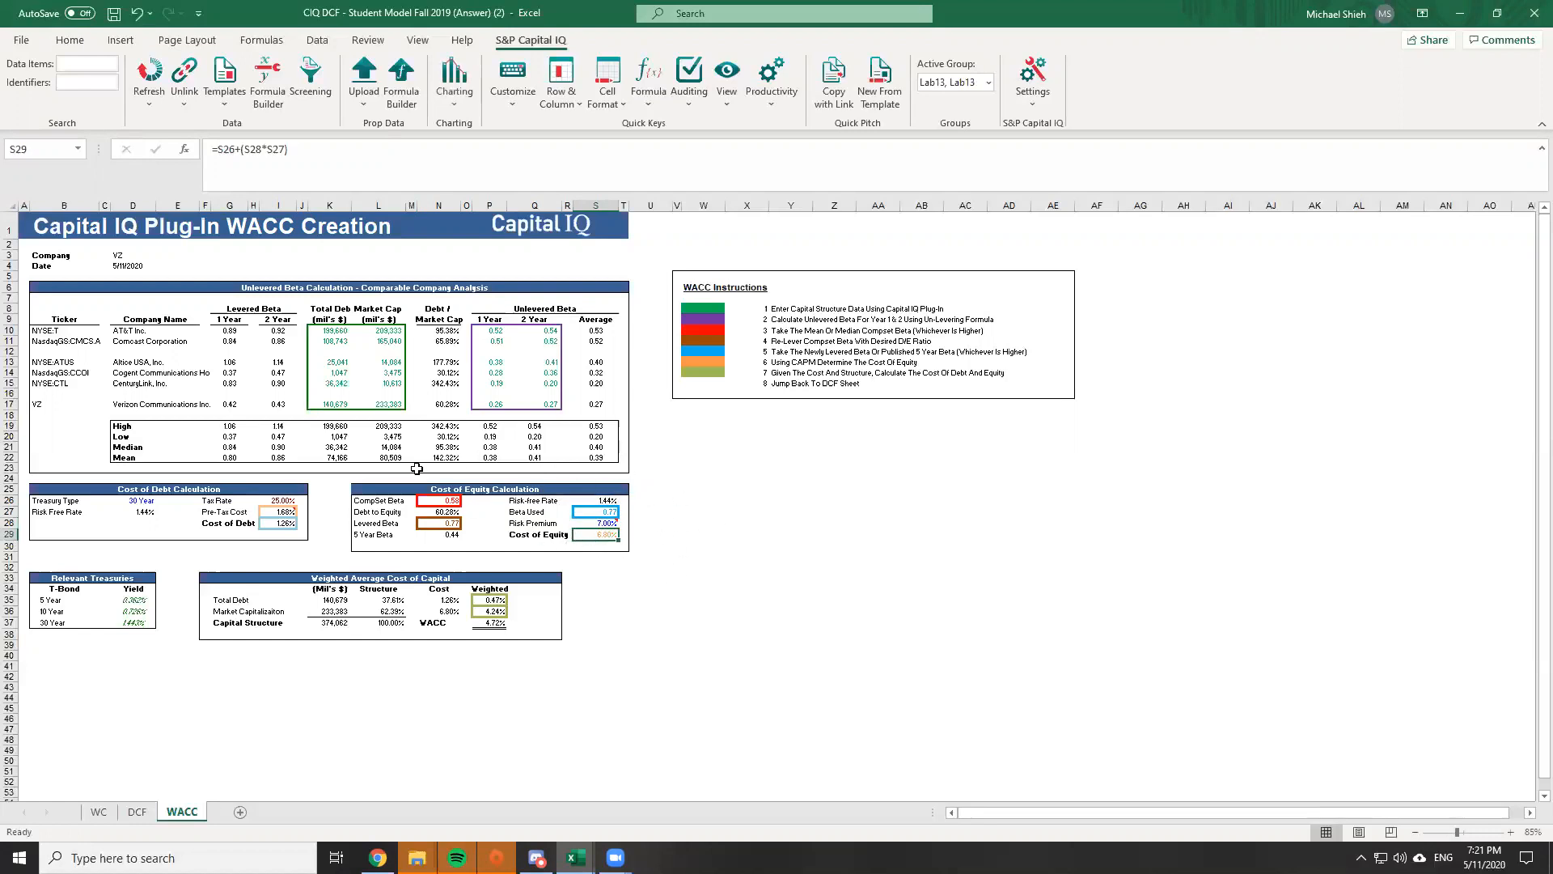
Review the tax rate, risk-free rate, pre-tax cost and cost of debt cells in the Cost of Debt Calculation
left_click(290, 500)
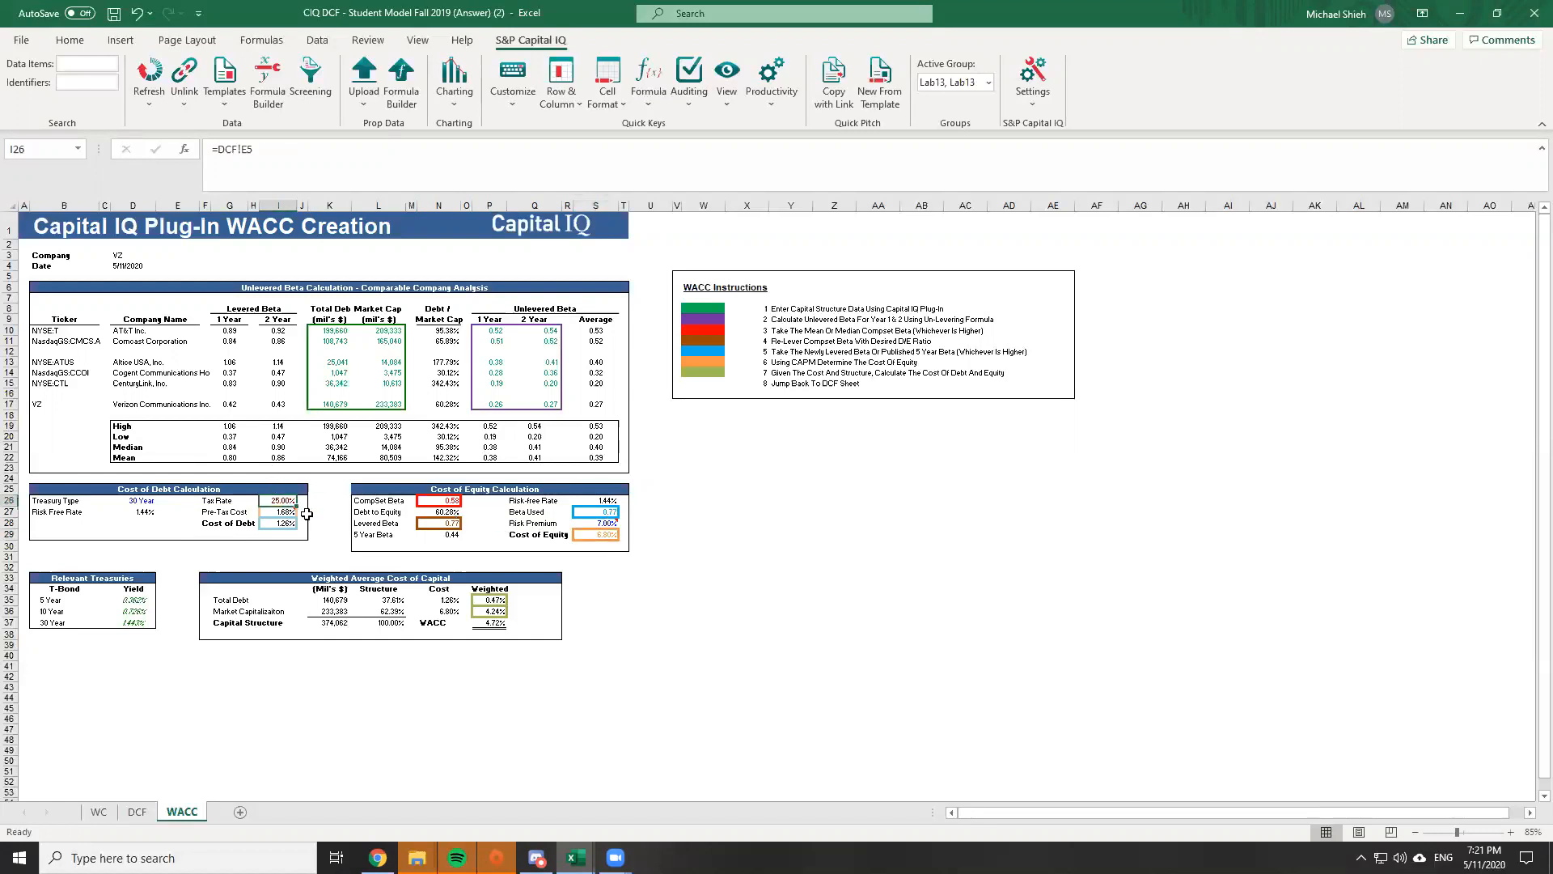
left_click(146, 513)
left_click(285, 502)
left_click(188, 501)
left_click(279, 510)
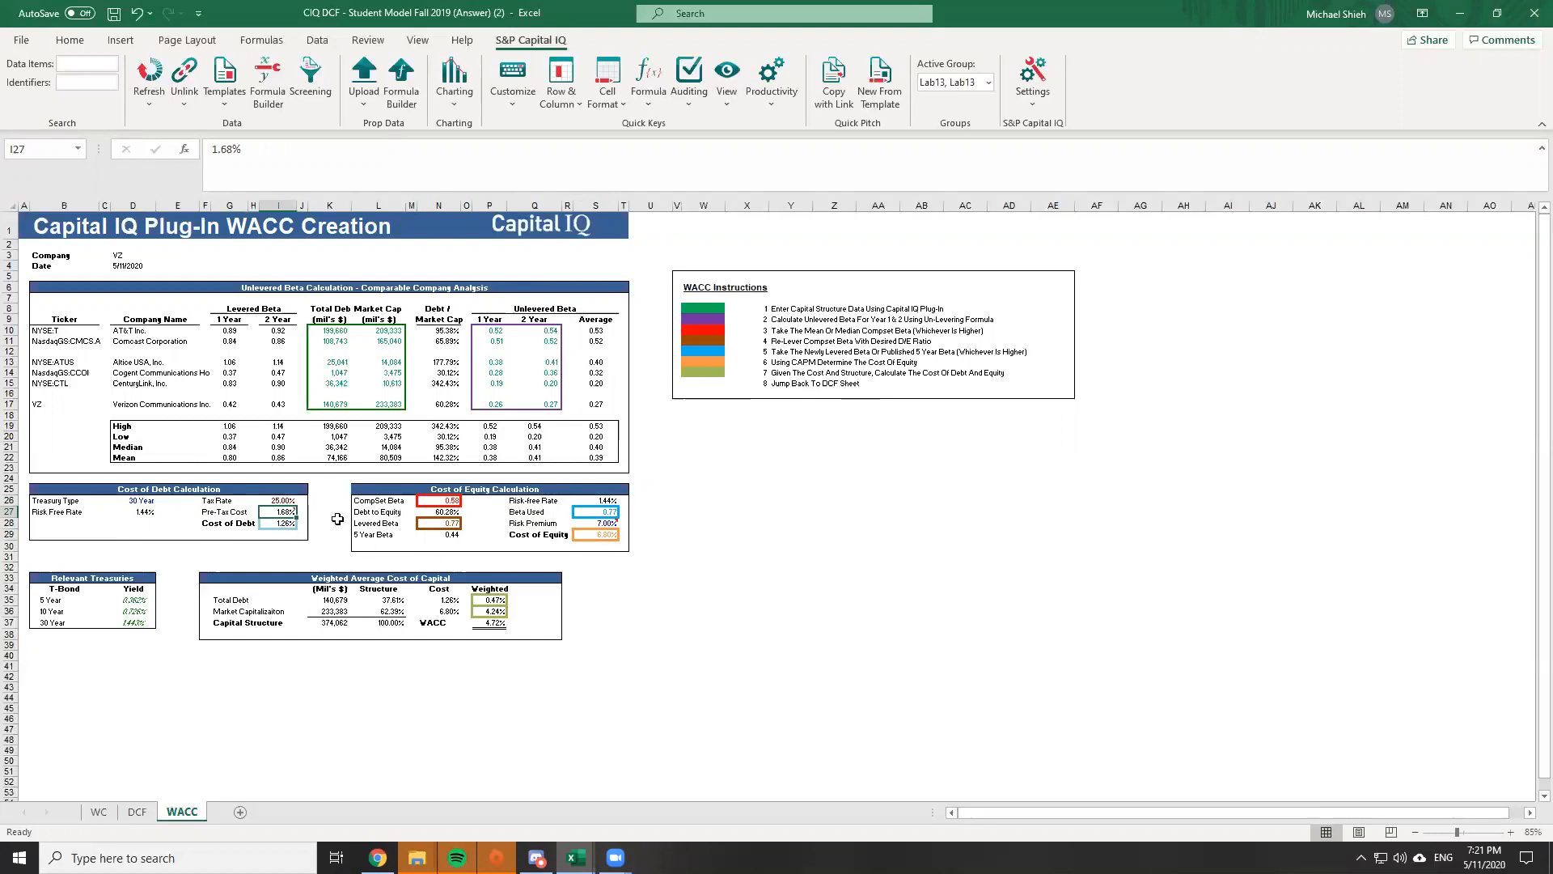
key("Down")
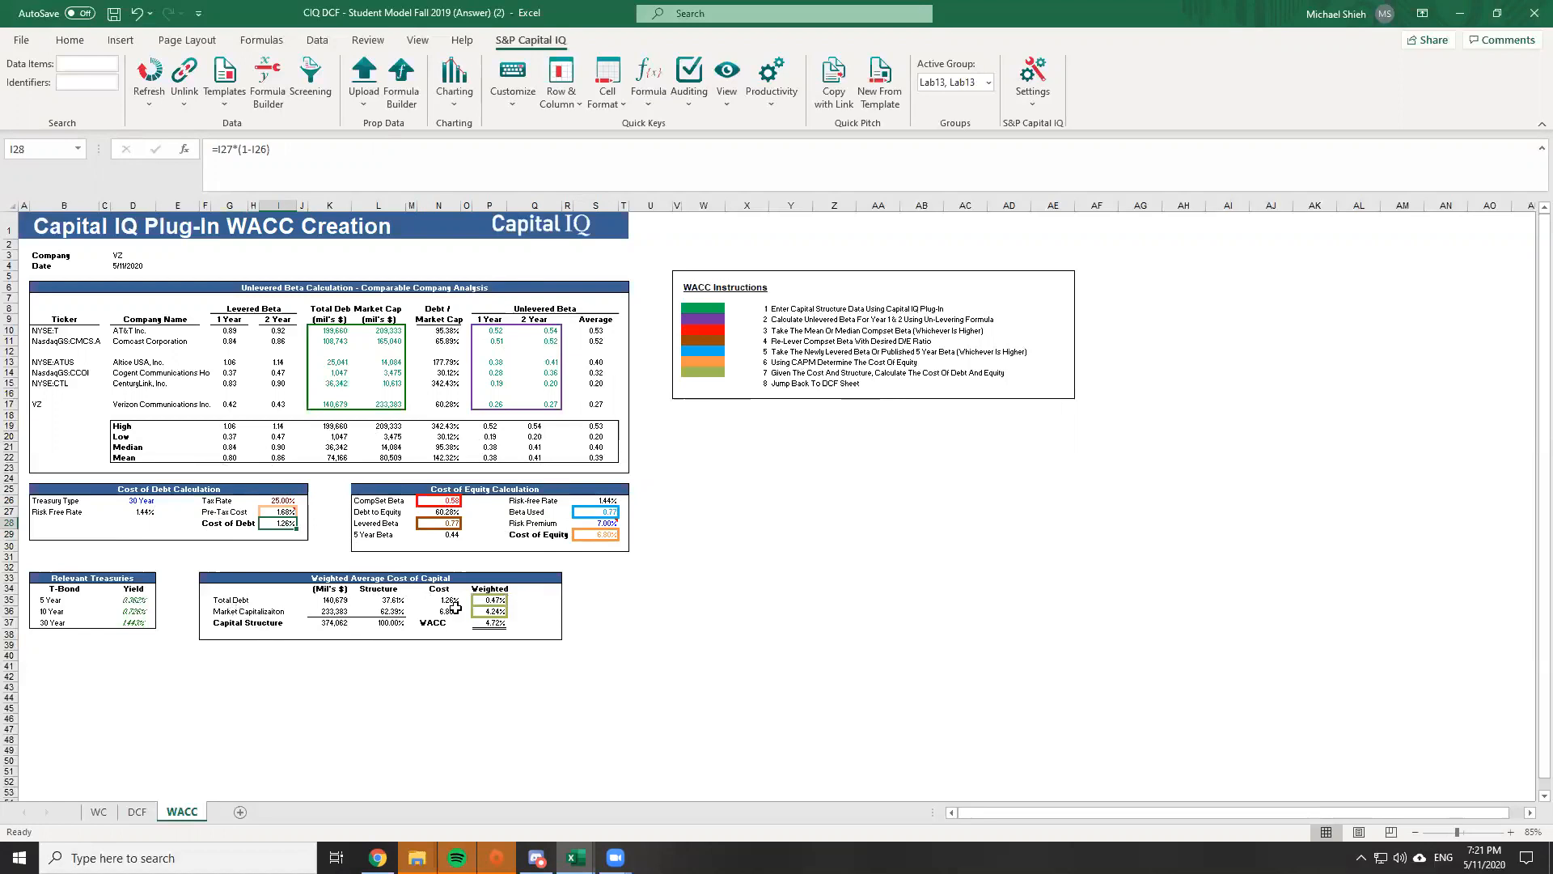
Trace the WACC total in P37 through the weighted debt cost, cost of debt and cost of equity cells
left_click(485, 599)
left_click(438, 600)
left_click(284, 524)
left_click(595, 535)
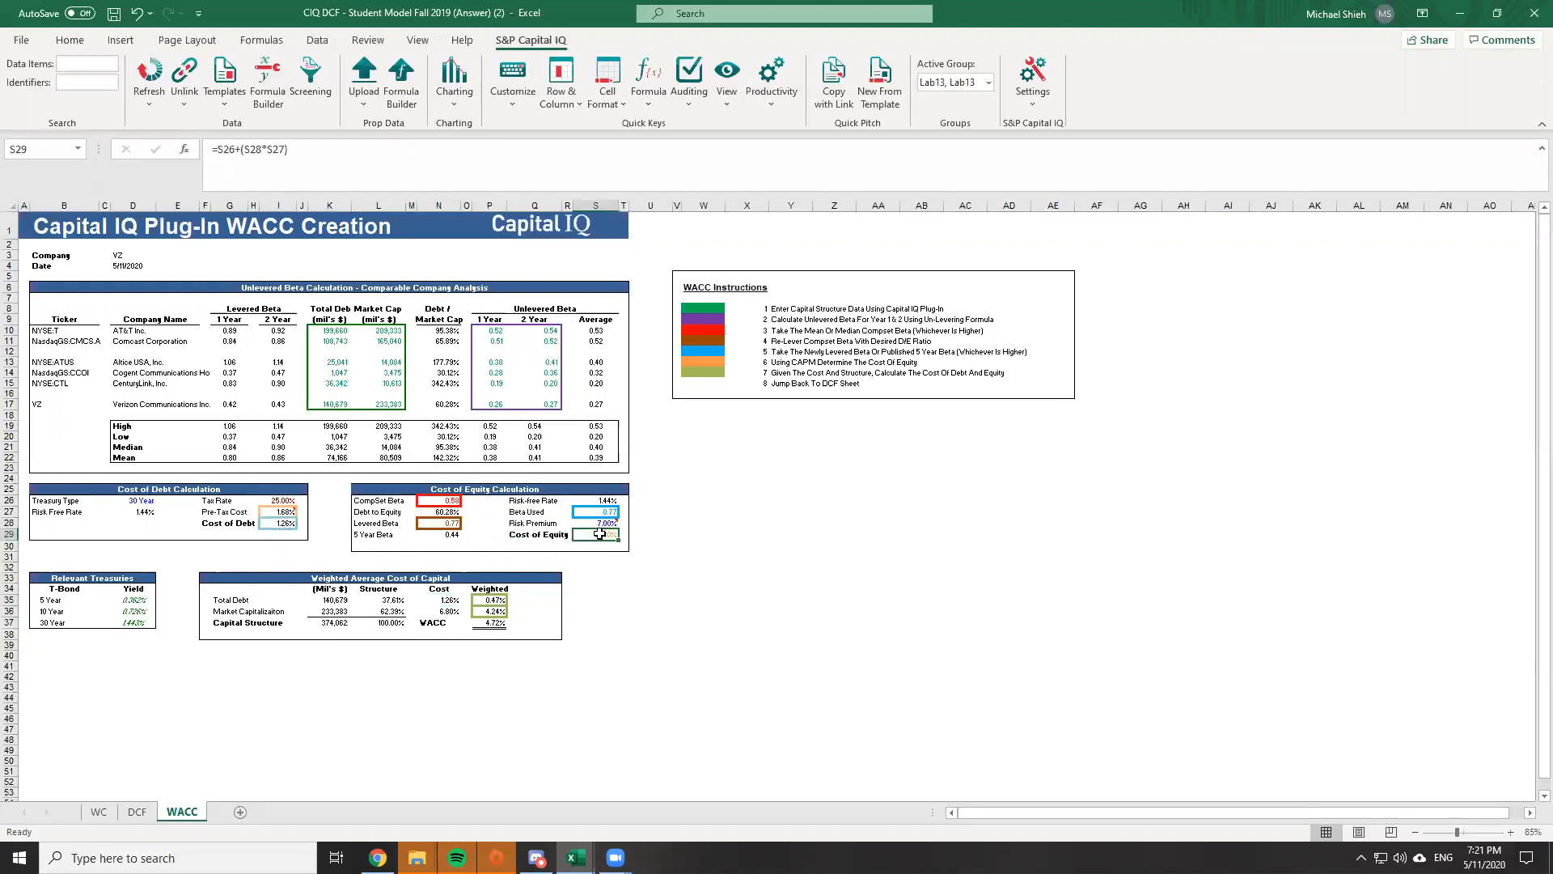
left_click(279, 524)
left_click(489, 622)
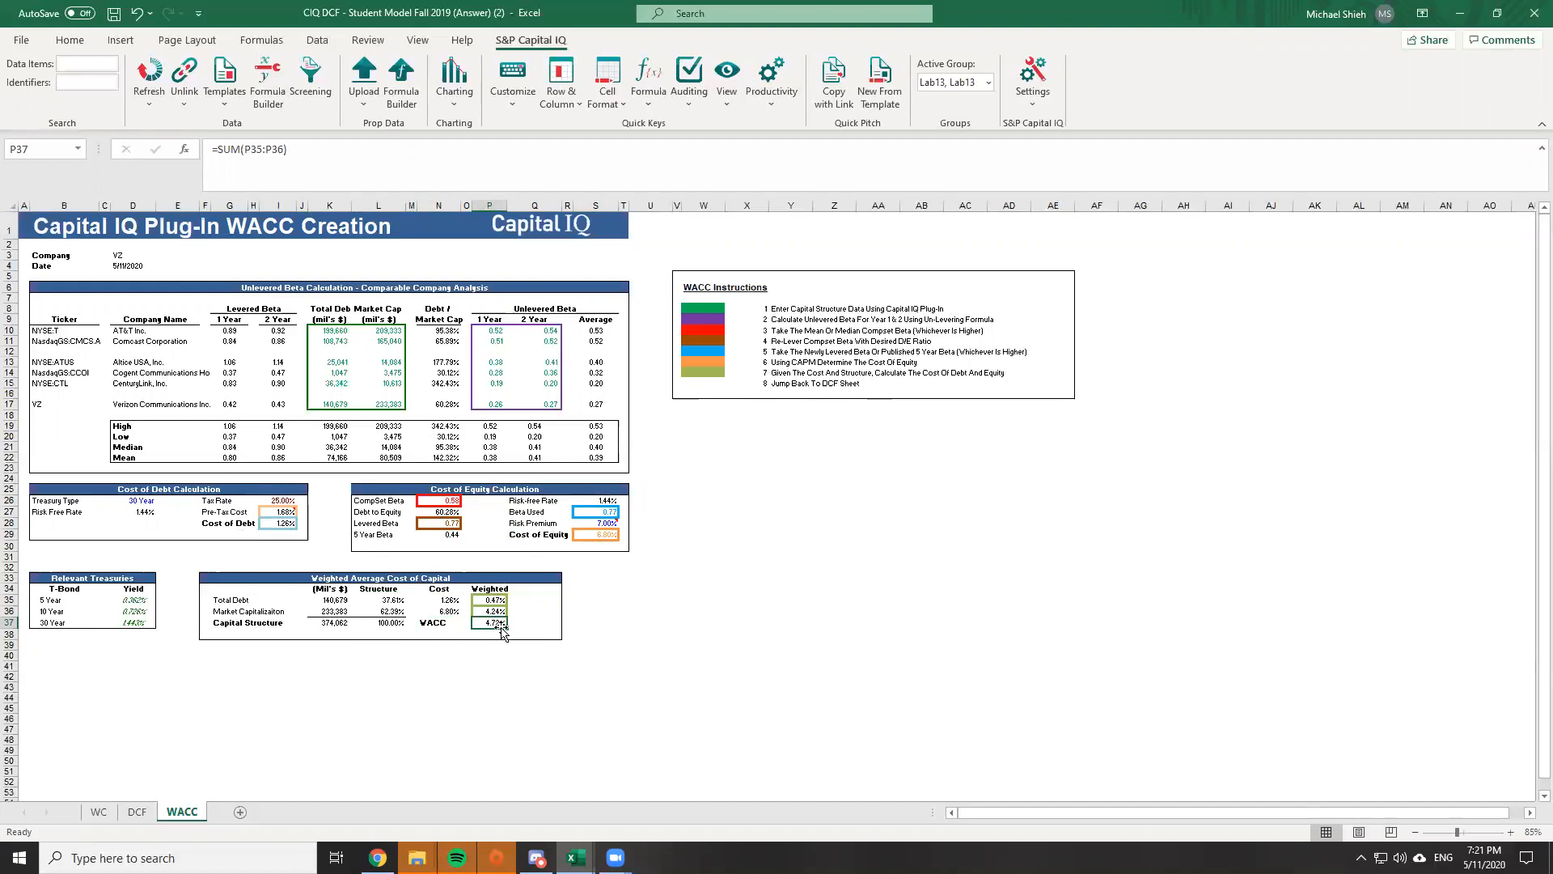
Review the DCF sheet's discount rate, terminal value calculation and sensitivity analysis against the WACC sheet
key("ctrl+Page_Up")
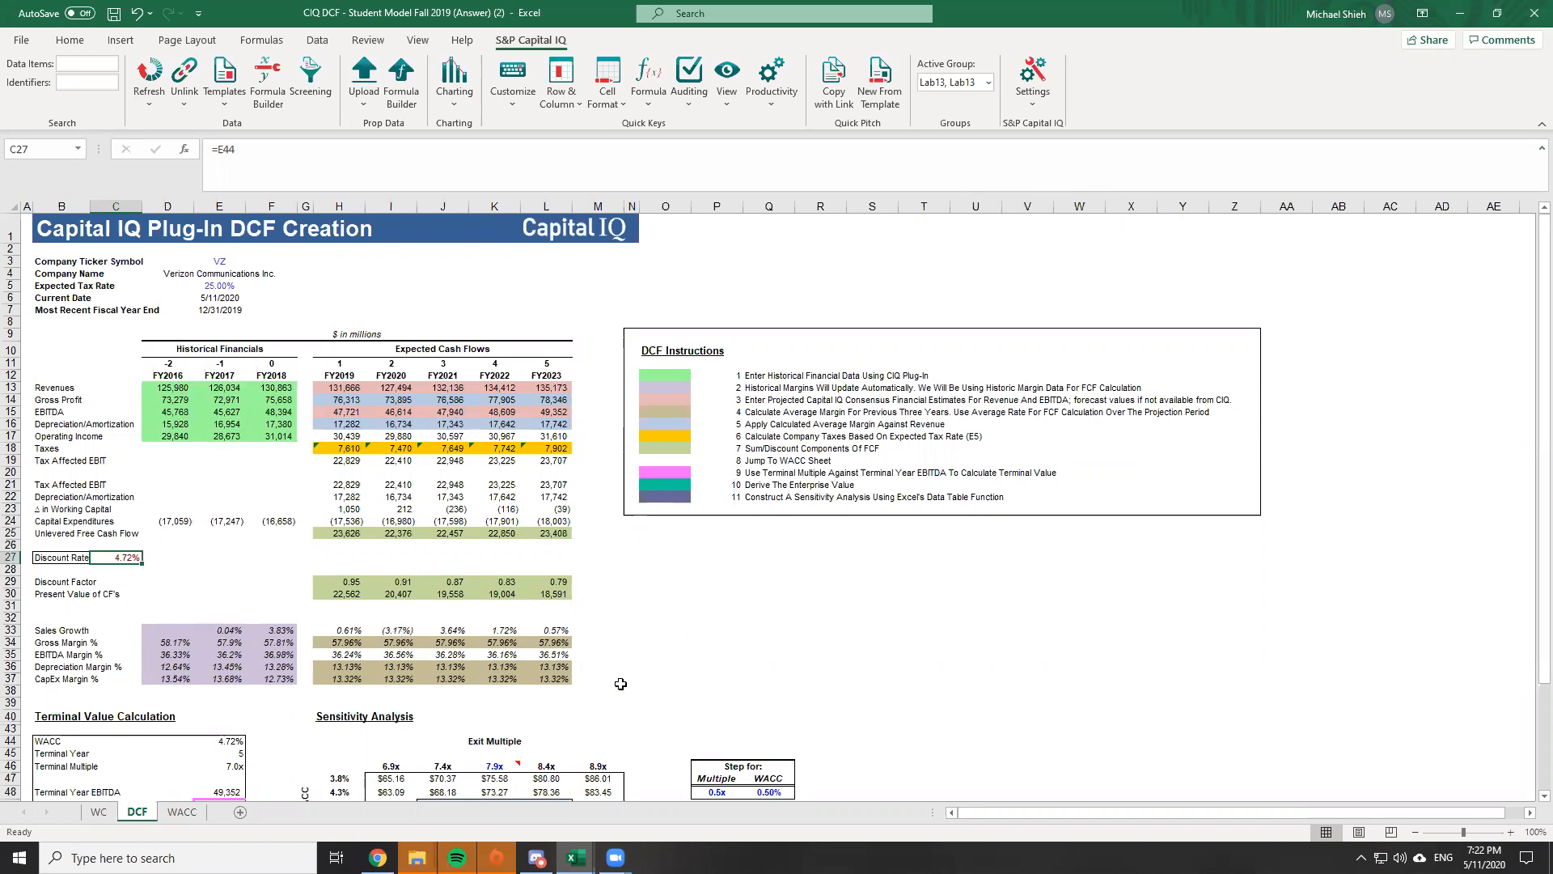
scroll(620, 683, "down", 4)
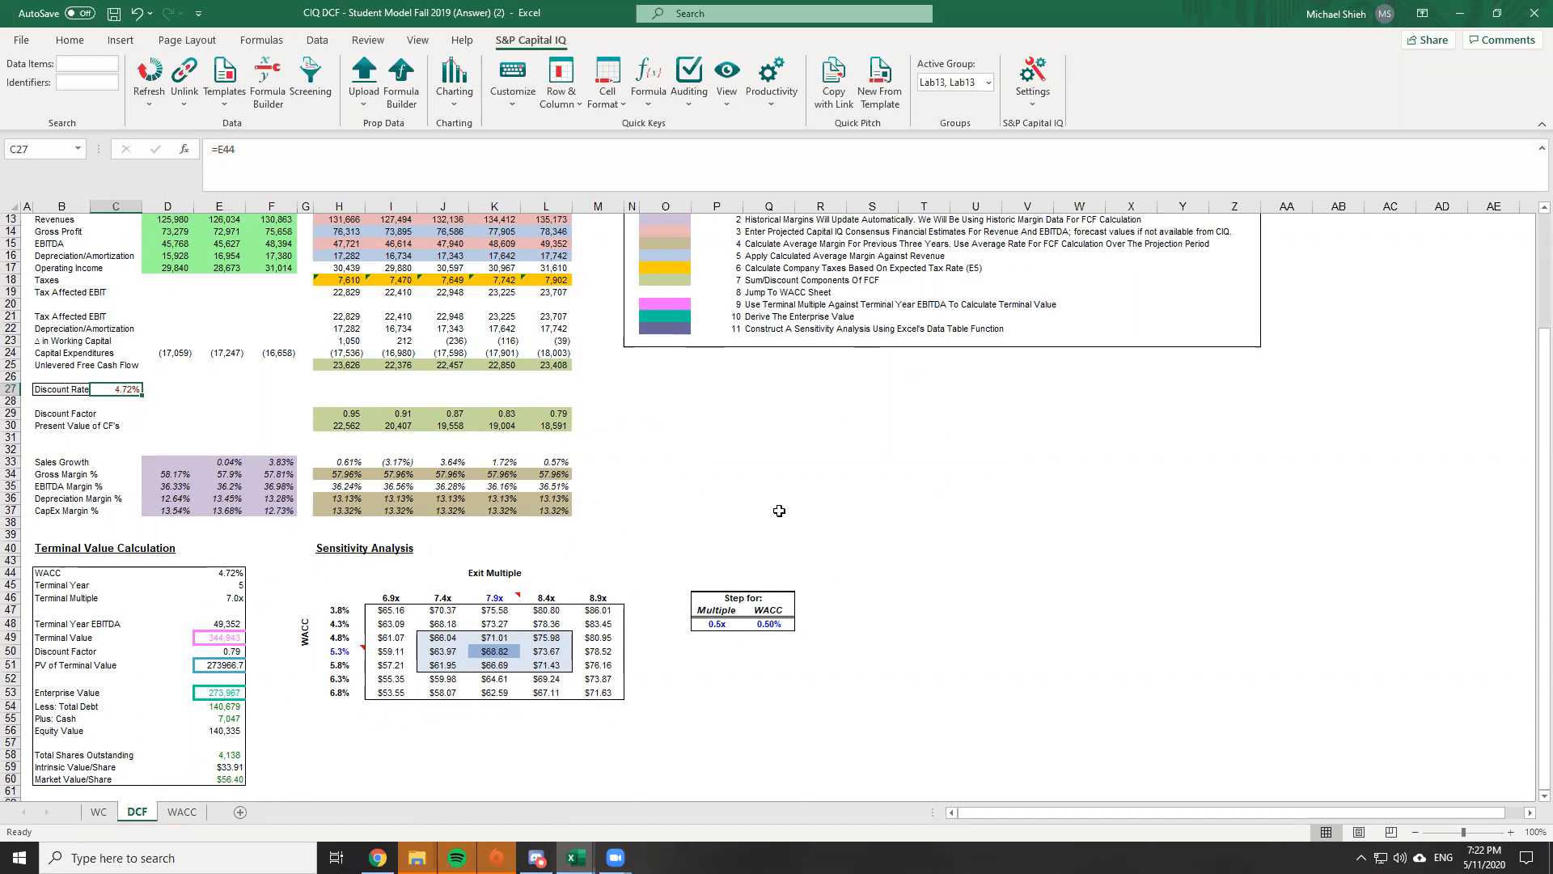
scroll(563, 624, "up", 4)
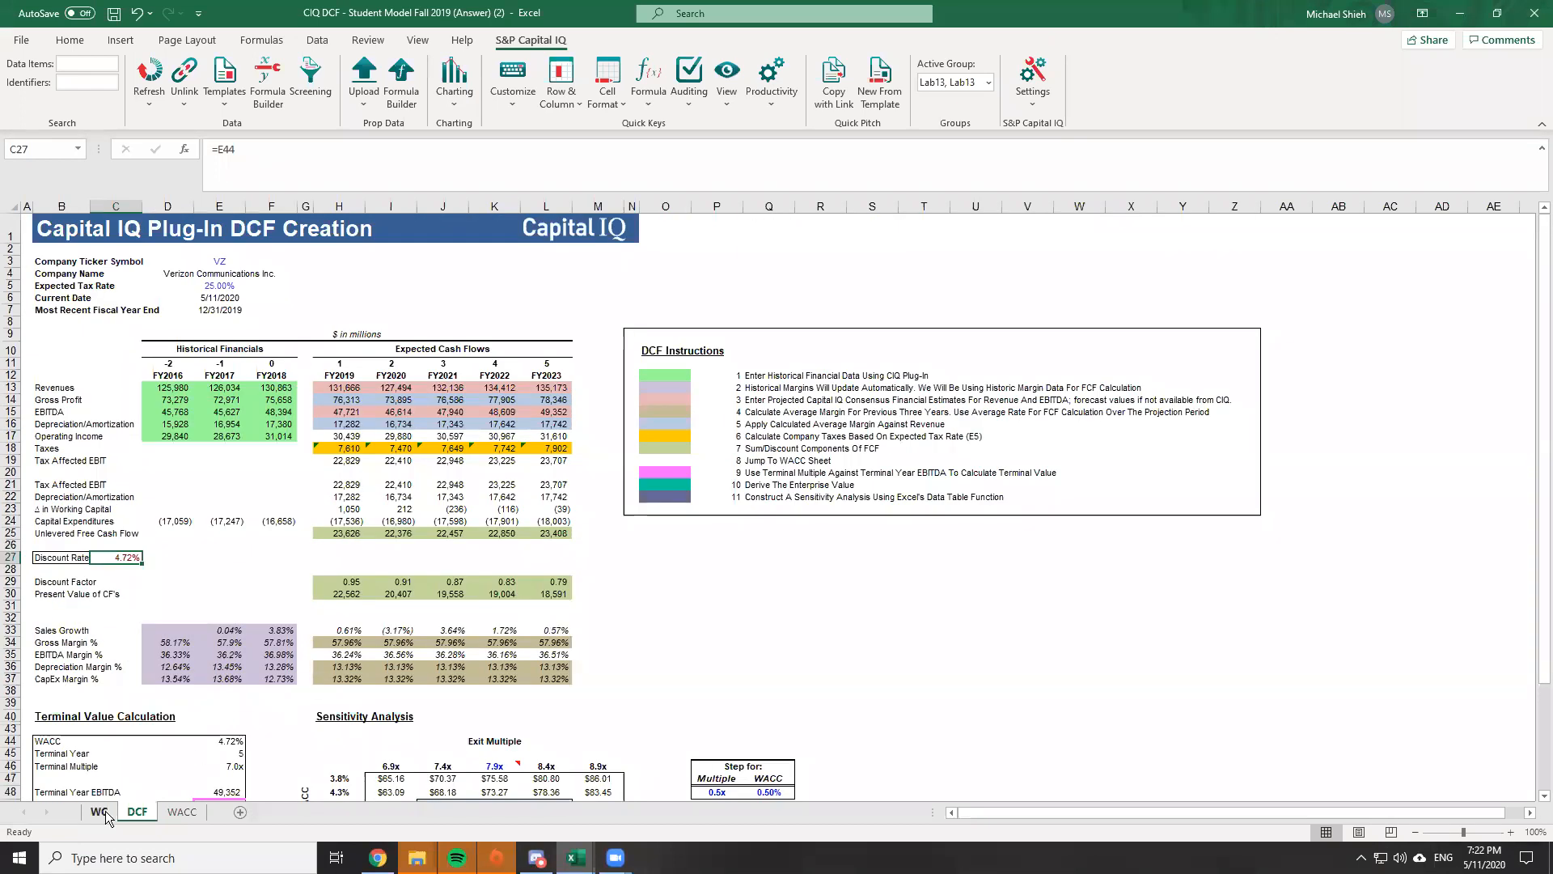
left_click(166, 813)
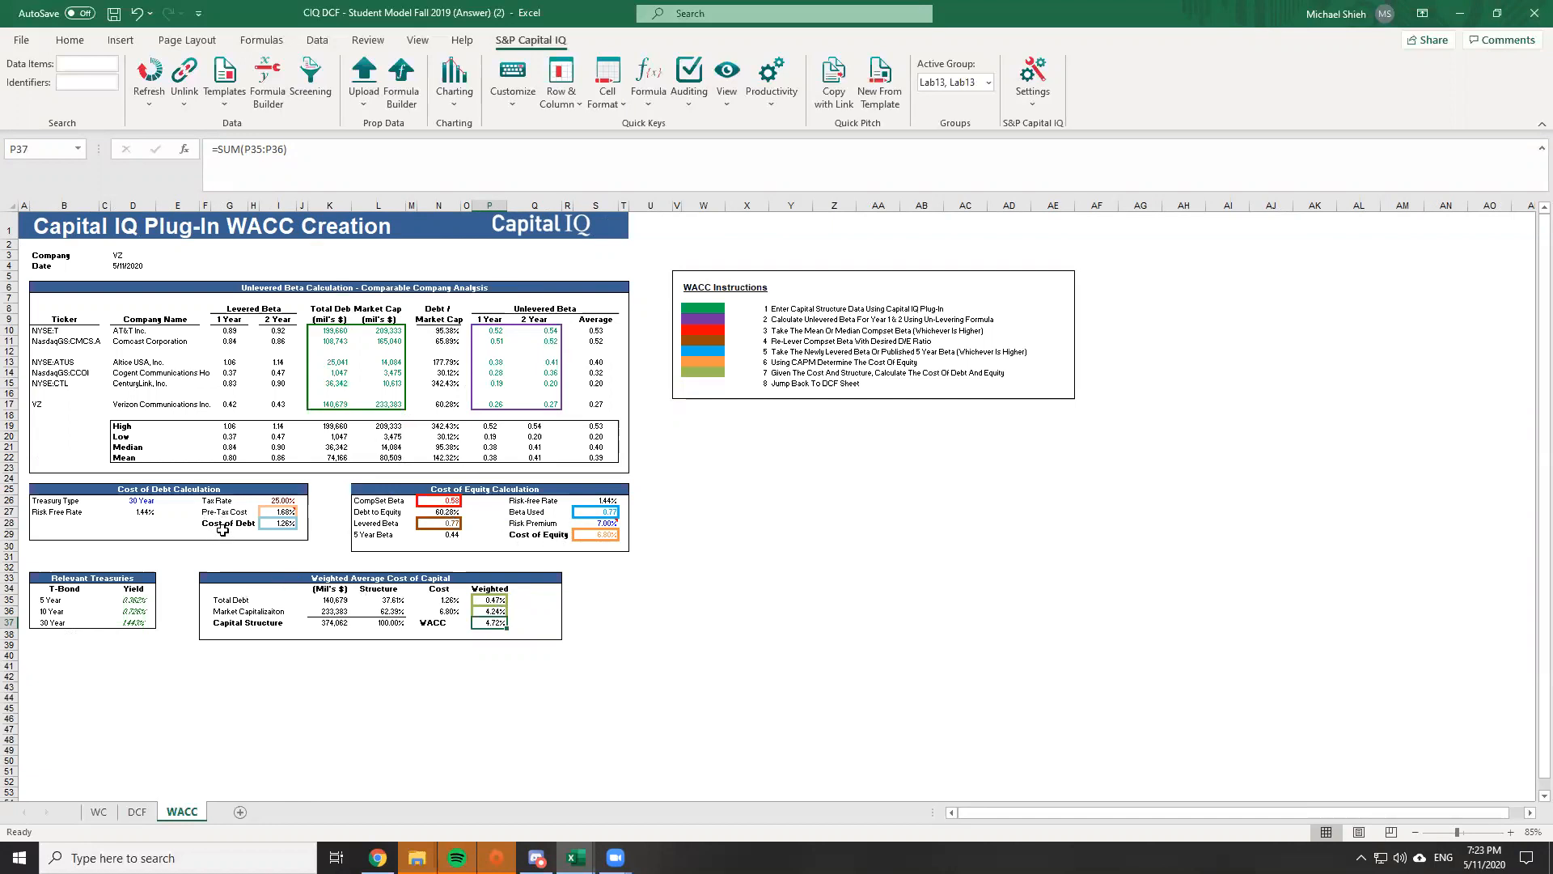
left_click(136, 810)
scroll(604, 607, "down", 1)
scroll(719, 597, "up", 2)
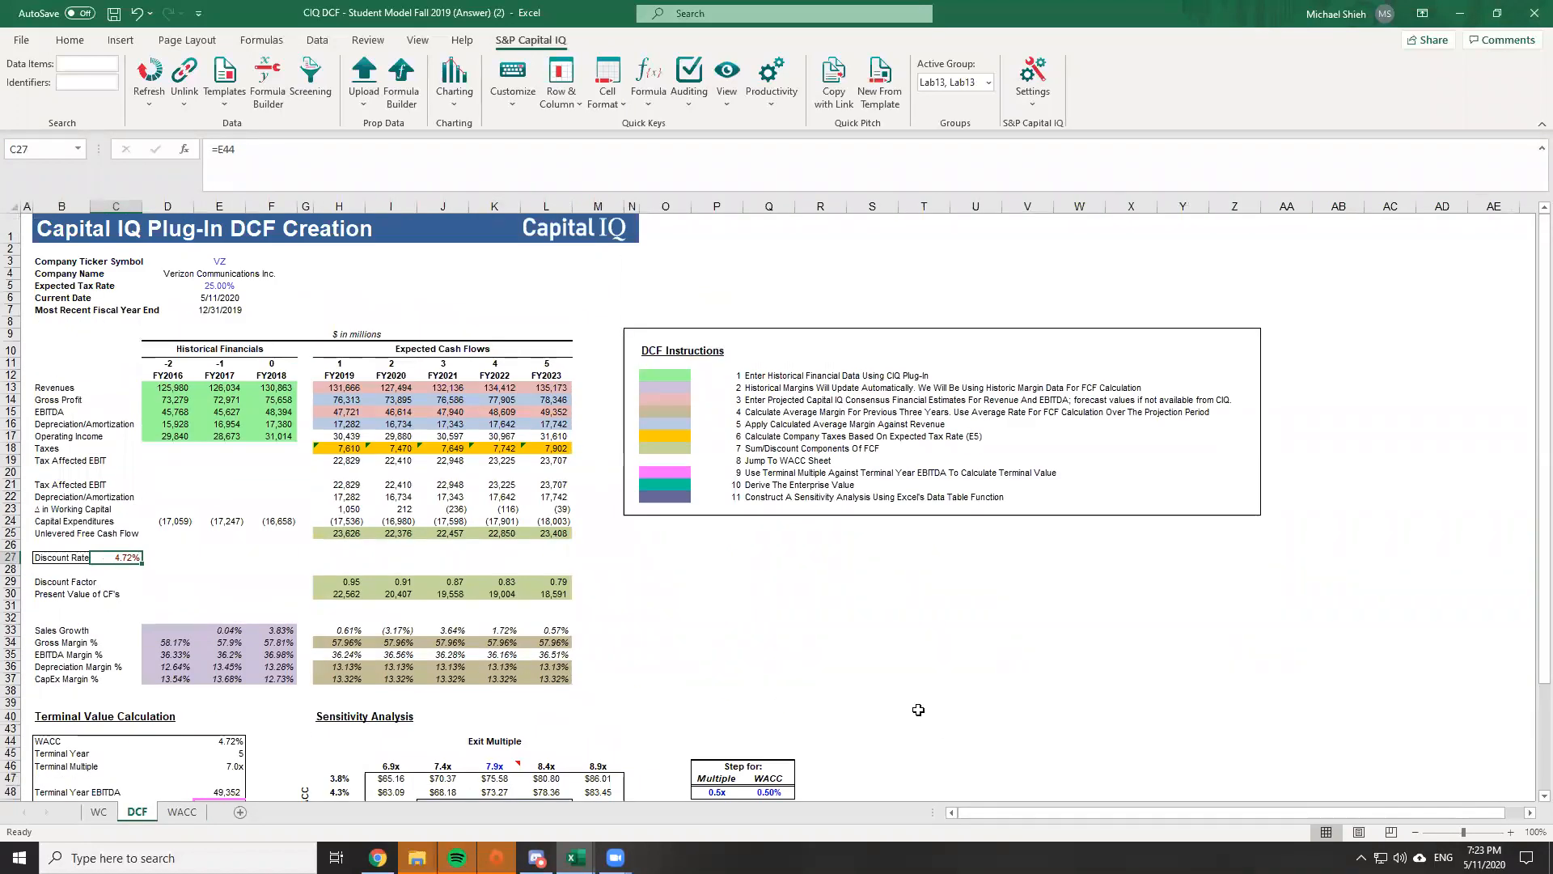